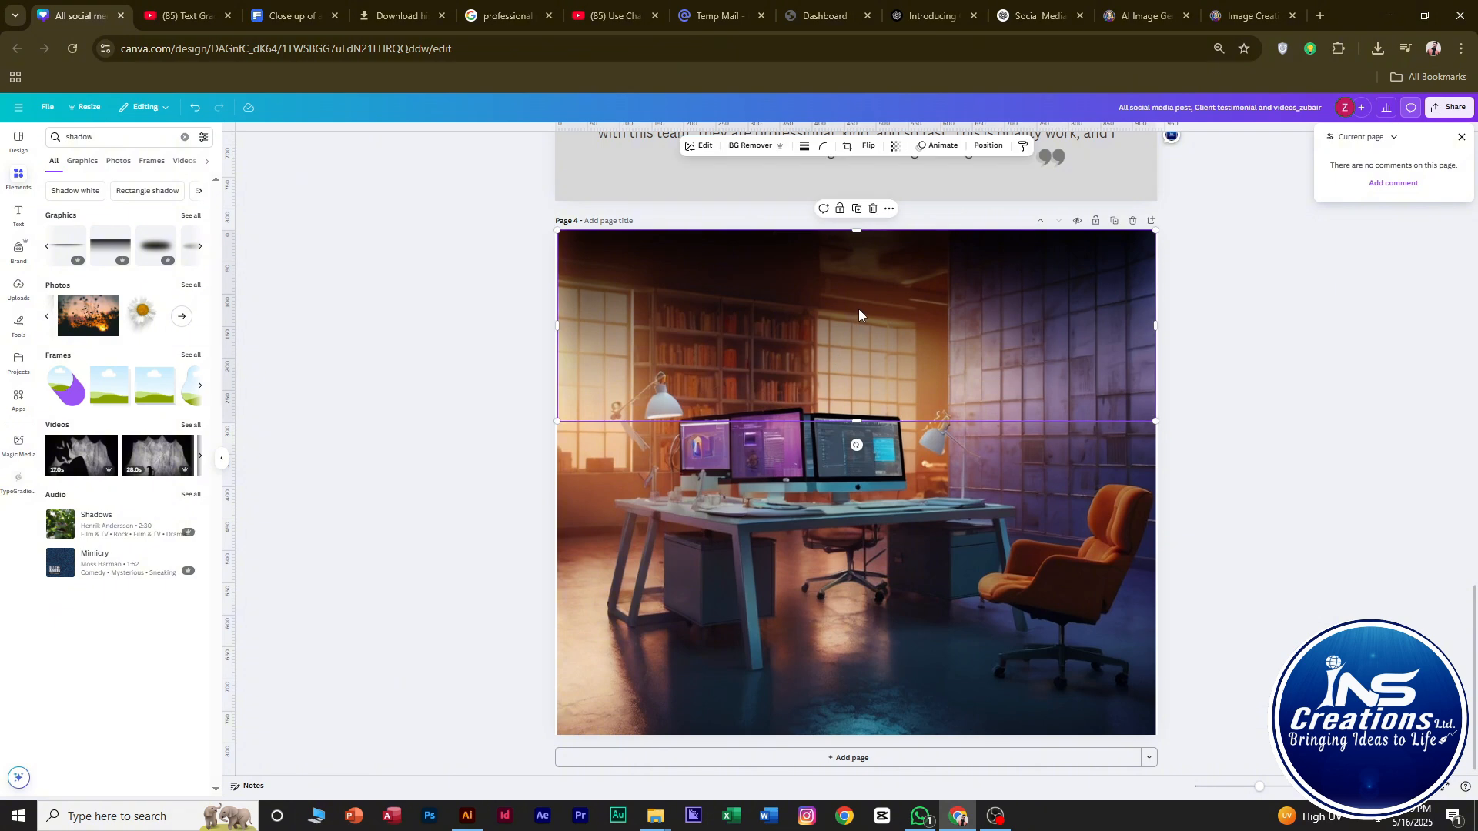
# Duplicate the shadow overlay on page 4, rotate the copy upright, and fit it along the image's left edge.
pyautogui.click(1240, 334)
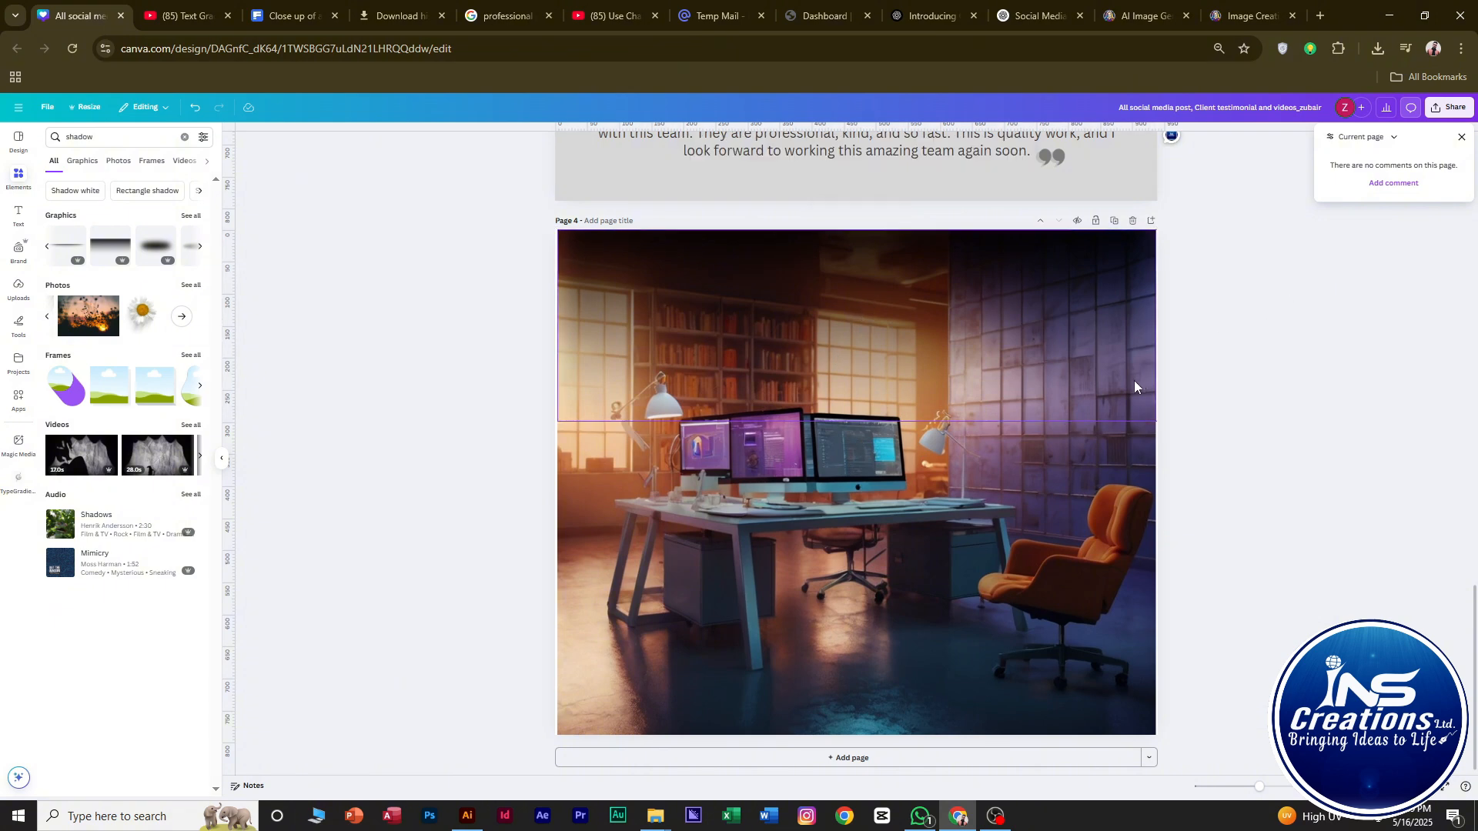
pyautogui.scroll(-1, 1134, 380)
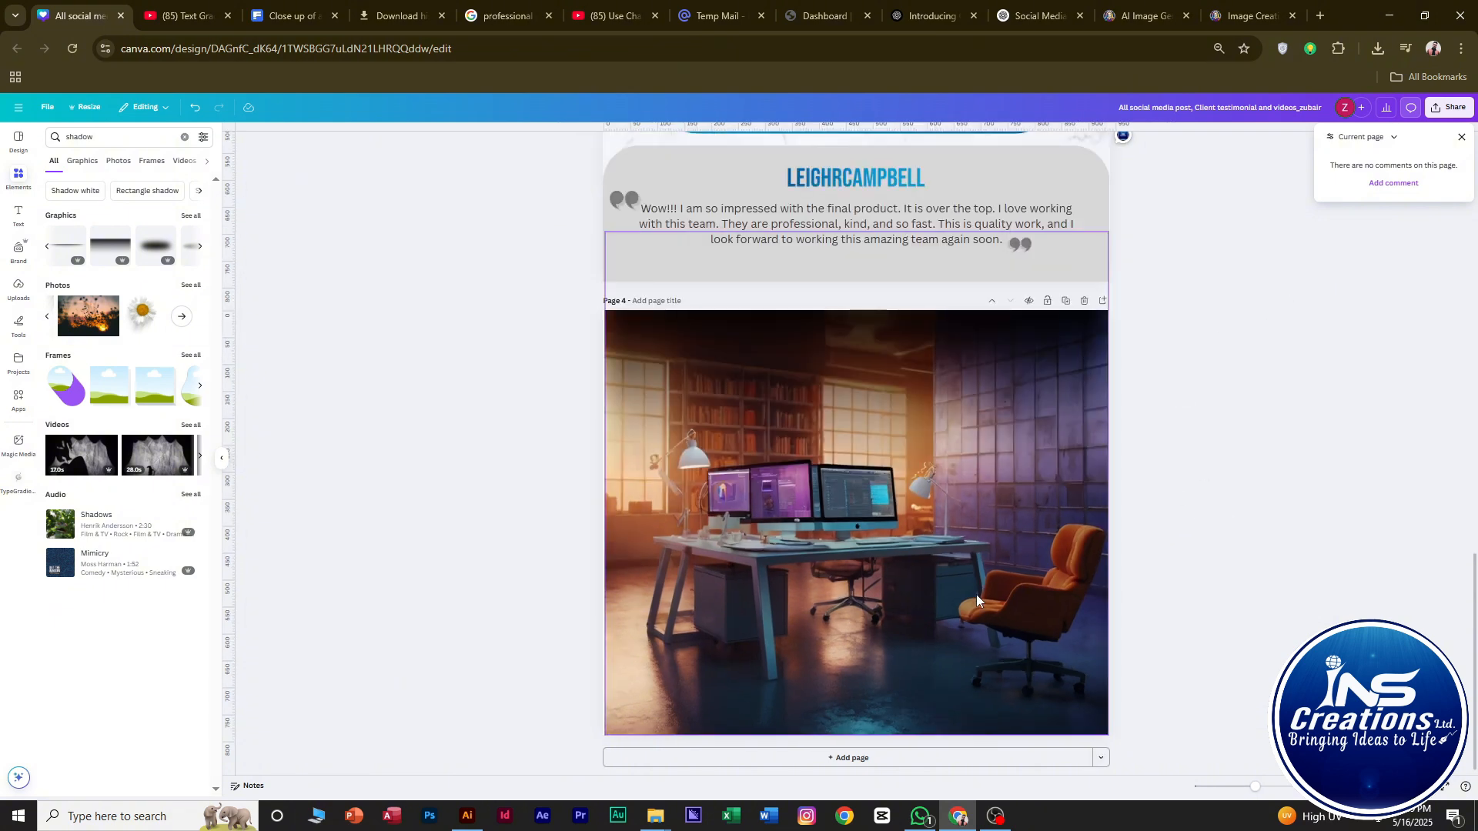
pyautogui.click(745, 348)
pyautogui.hotkey('ctrl', 'd')
pyautogui.moveTo(851, 385); pyautogui.dragTo(830, 513)
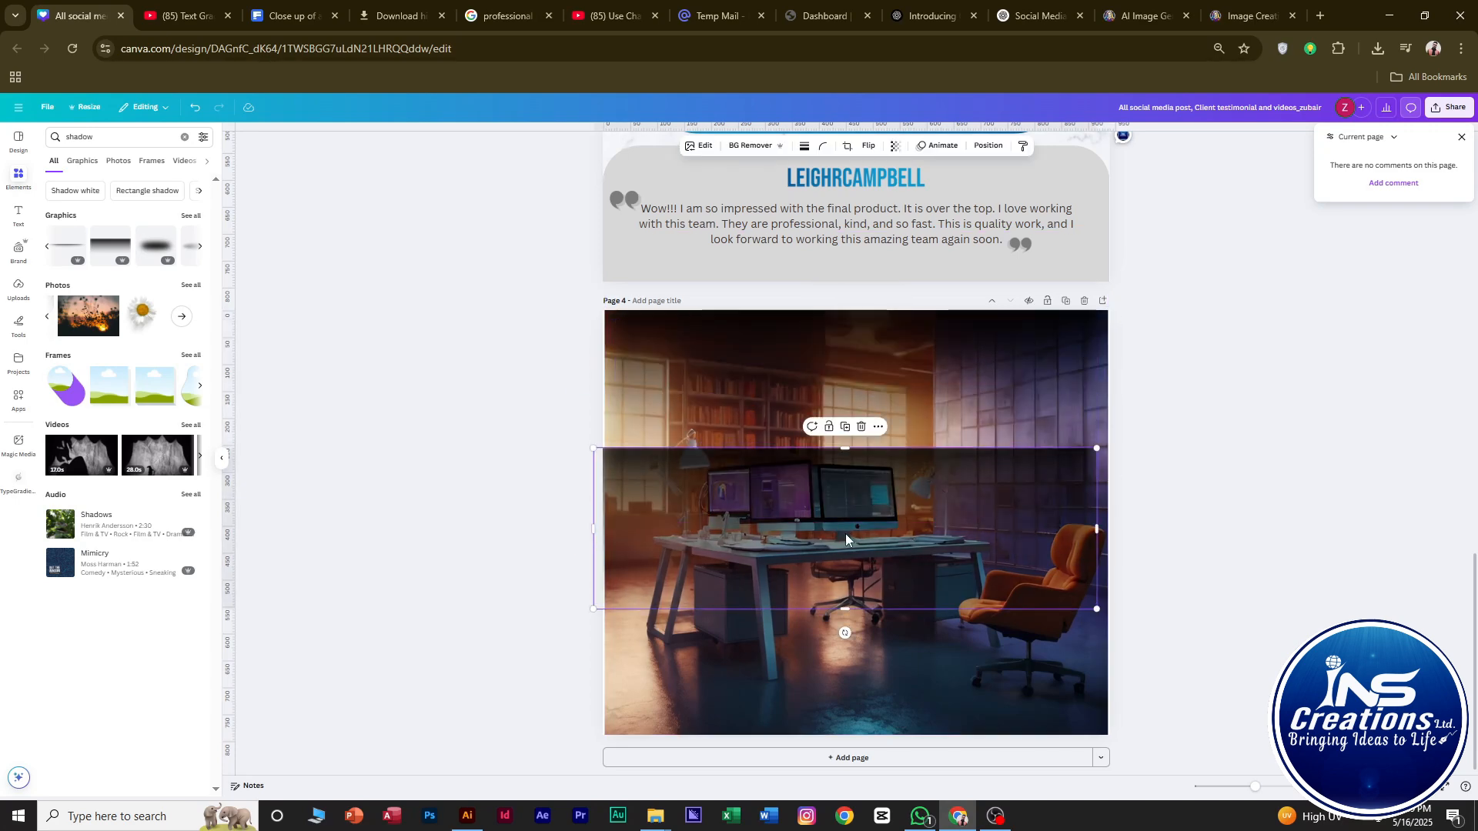
pyautogui.moveTo(846, 632); pyautogui.dragTo(1126, 528)
pyautogui.moveTo(846, 570); pyautogui.dragTo(690, 607)
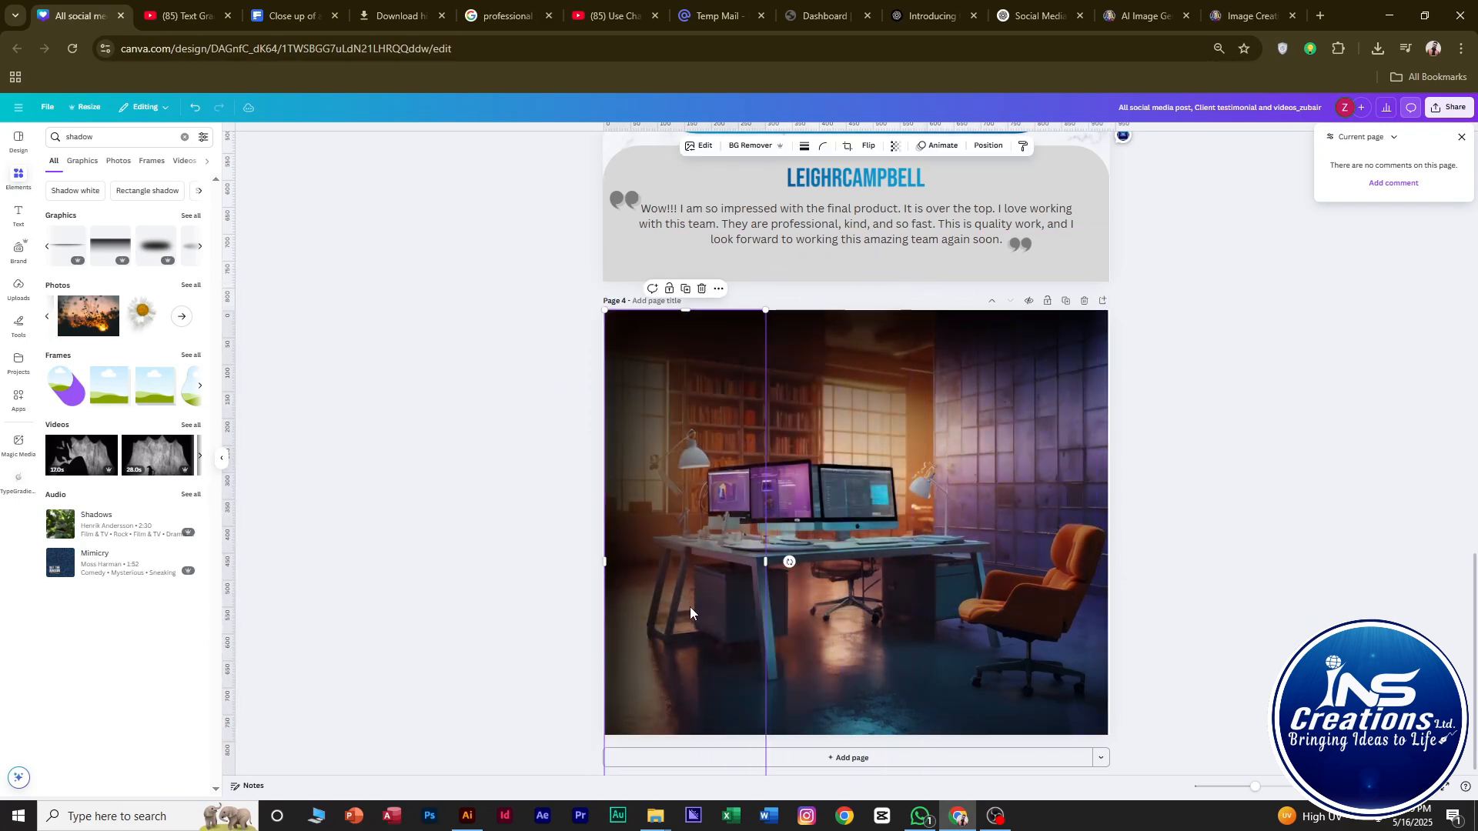
pyautogui.moveTo(769, 561); pyautogui.dragTo(825, 566)
pyautogui.click(1188, 567)
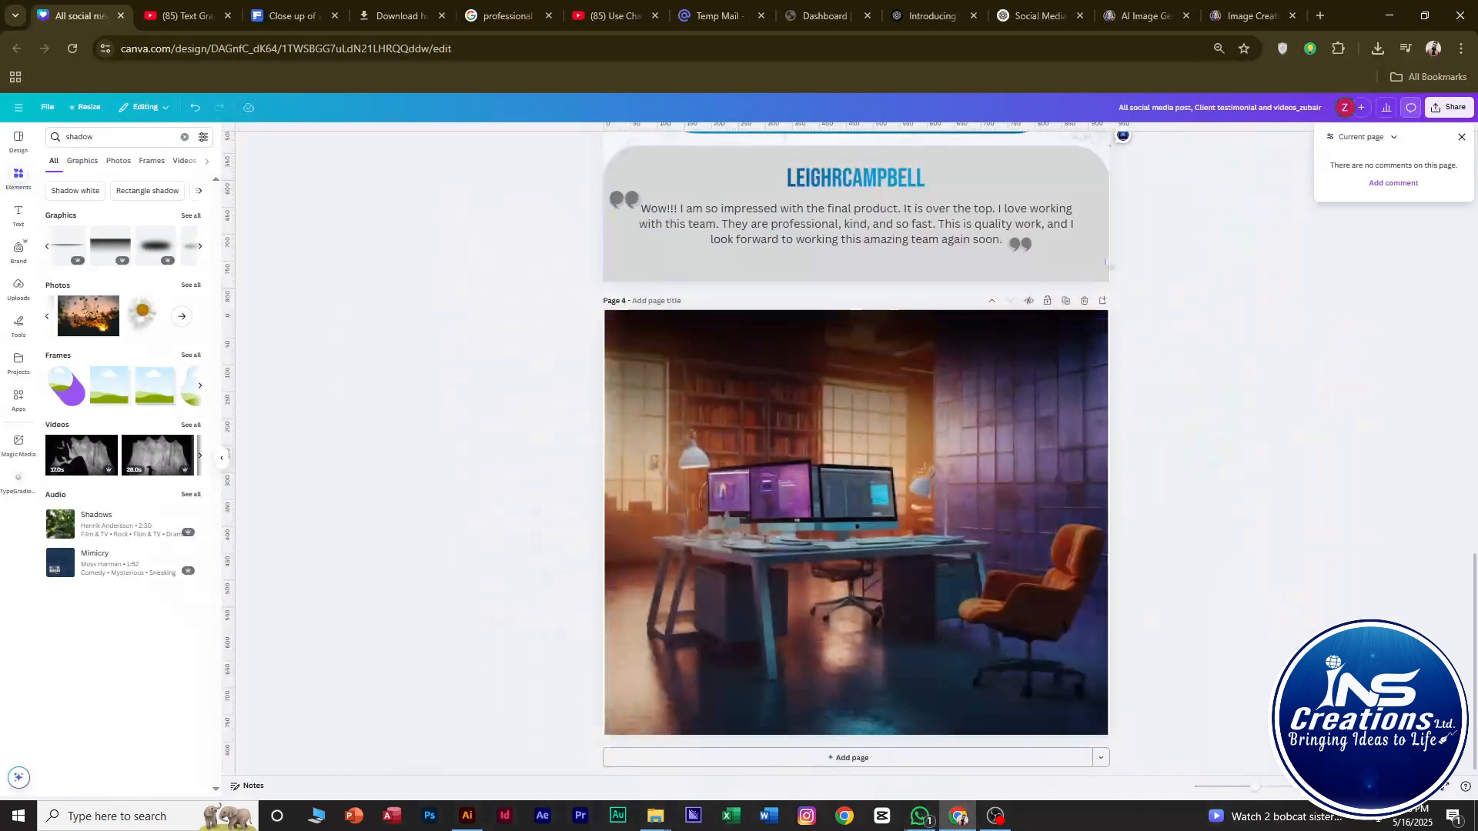
# Add a text box reading "Your Vision, Our Creation!", enlarge it and place it over the bookshelves on page 4.
pyautogui.click(19, 214)
pyautogui.write('Your Vision, Our Creation!')
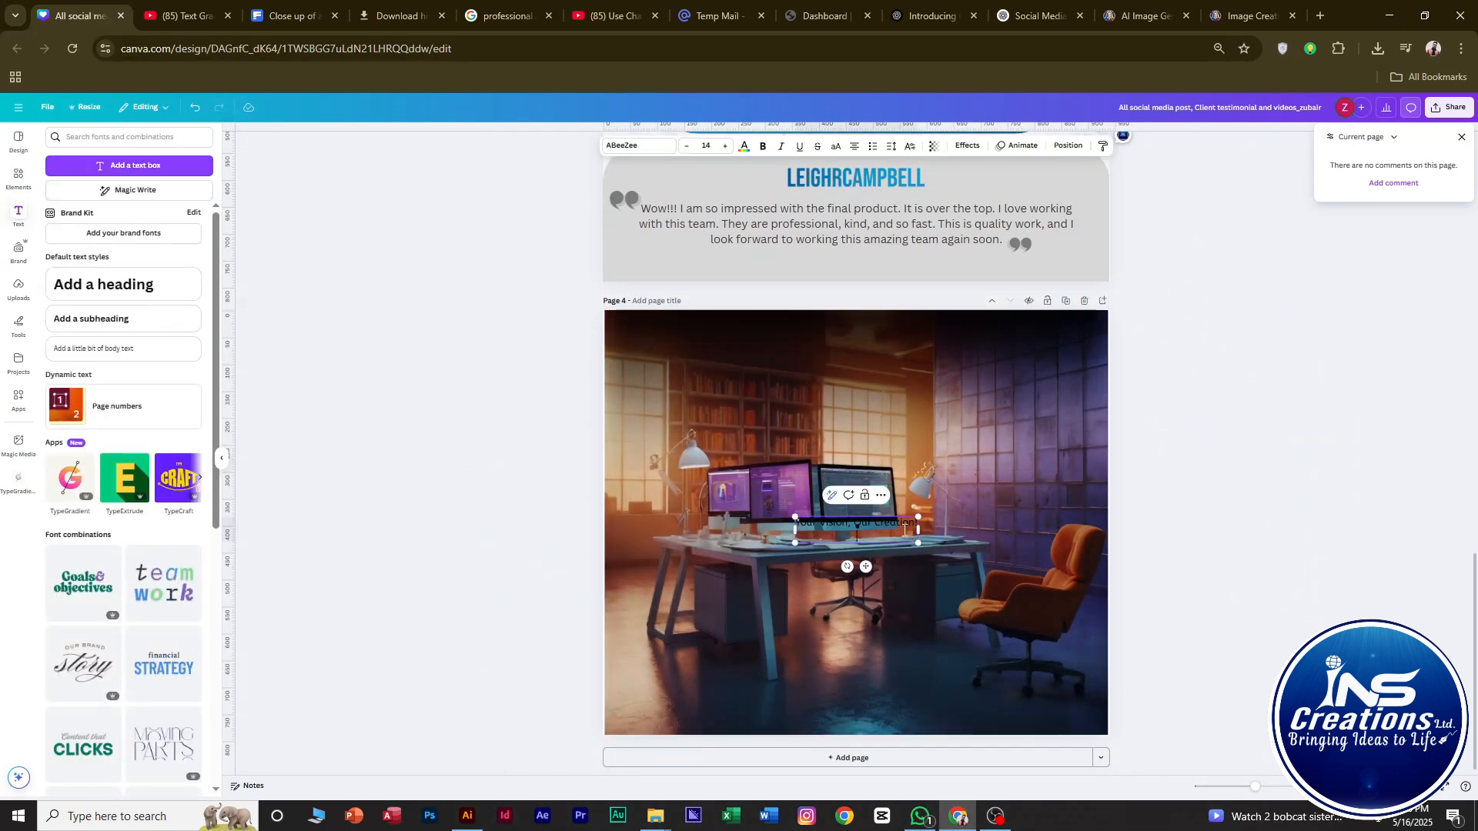
pyautogui.press('Escape')
pyautogui.moveTo(908, 524); pyautogui.dragTo(729, 386)
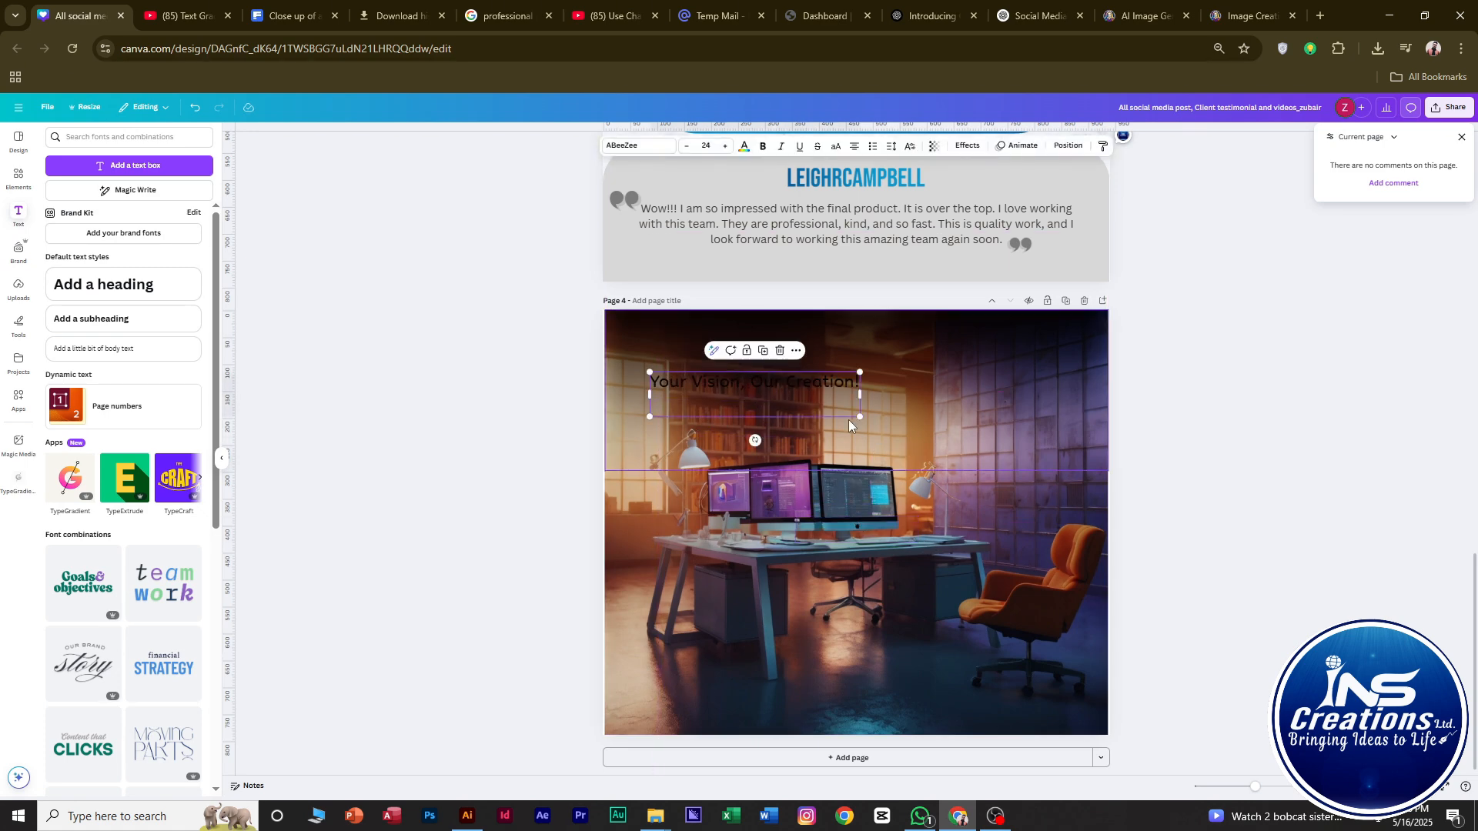
pyautogui.scroll(2, 848, 418)
pyautogui.scroll(1, 788, 424)
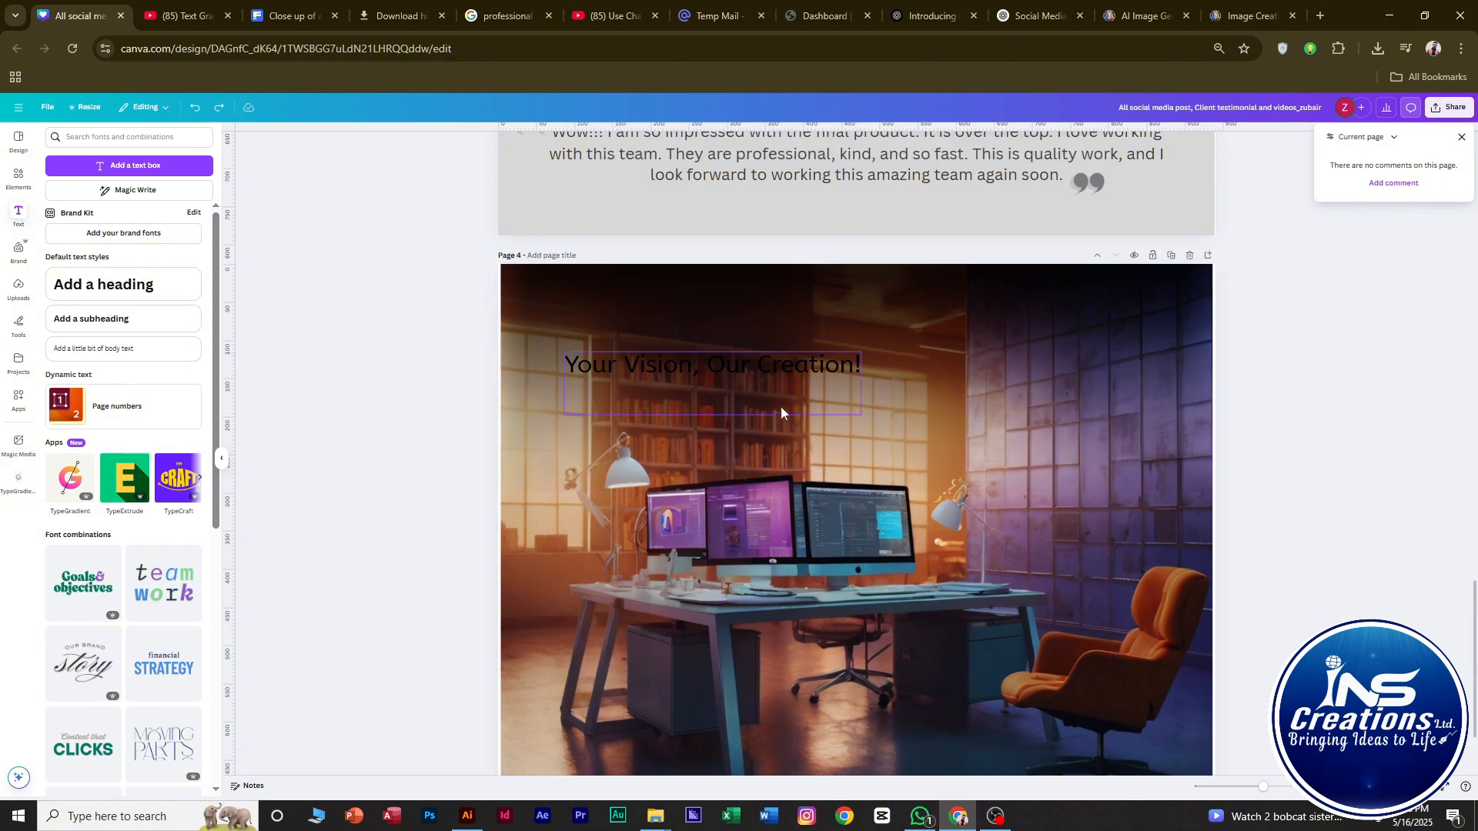
# Change the "Your Vision, Our Creation!" headline's text color to white.
pyautogui.click(710, 374)
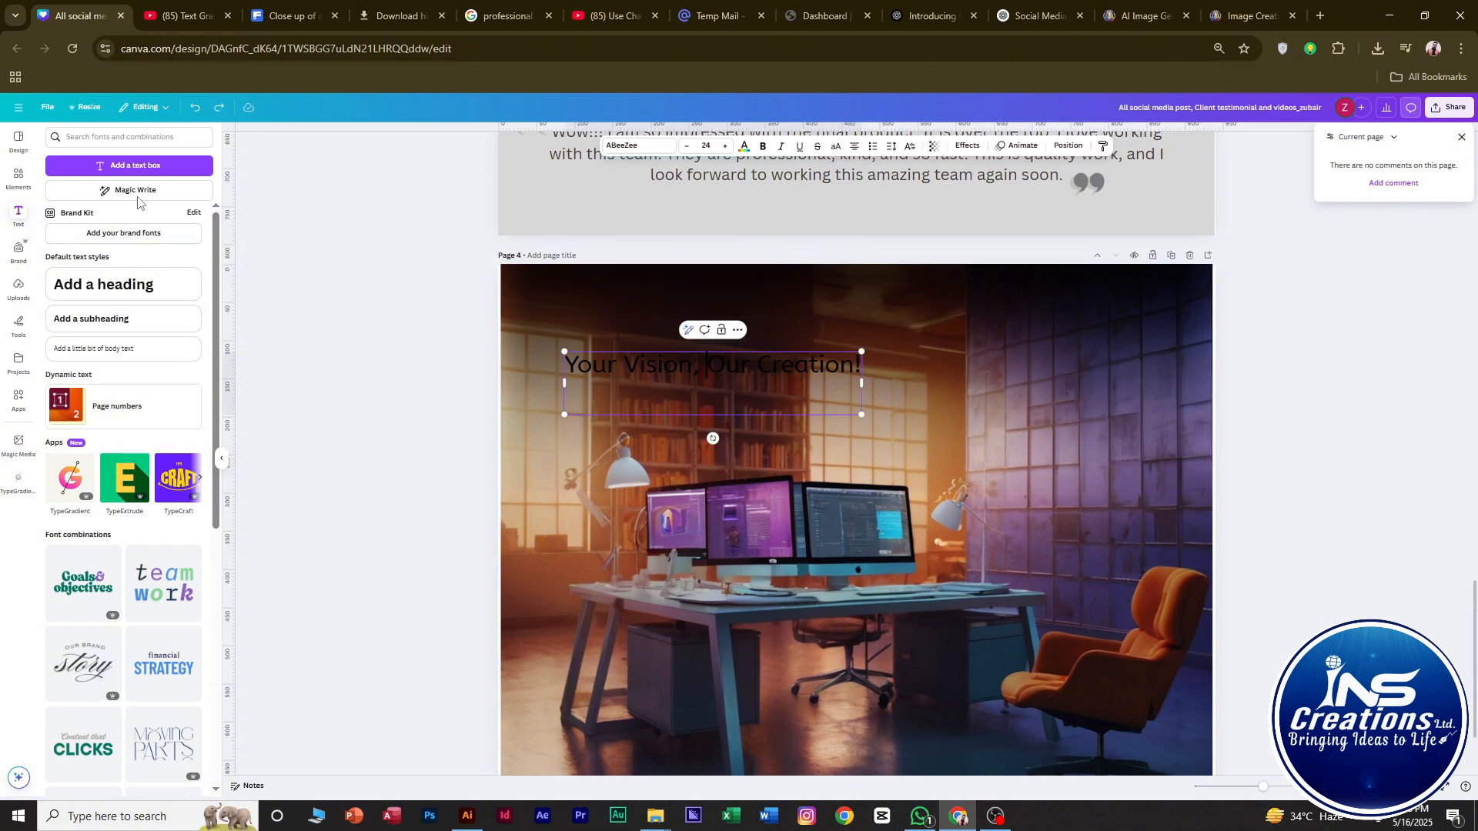
pyautogui.click(745, 147)
pyautogui.click(87, 241)
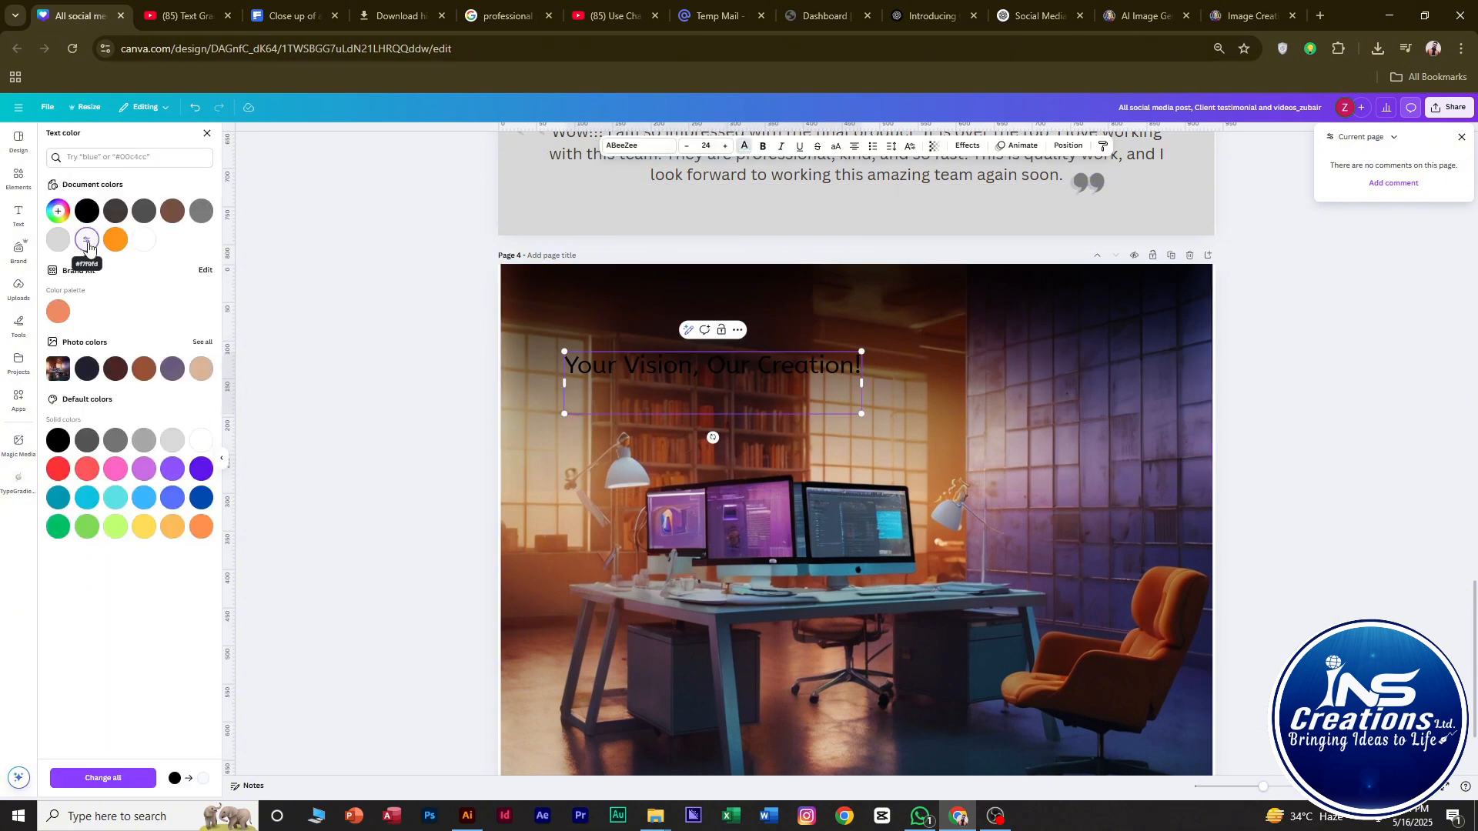
pyautogui.click(765, 401)
pyautogui.press('Escape')
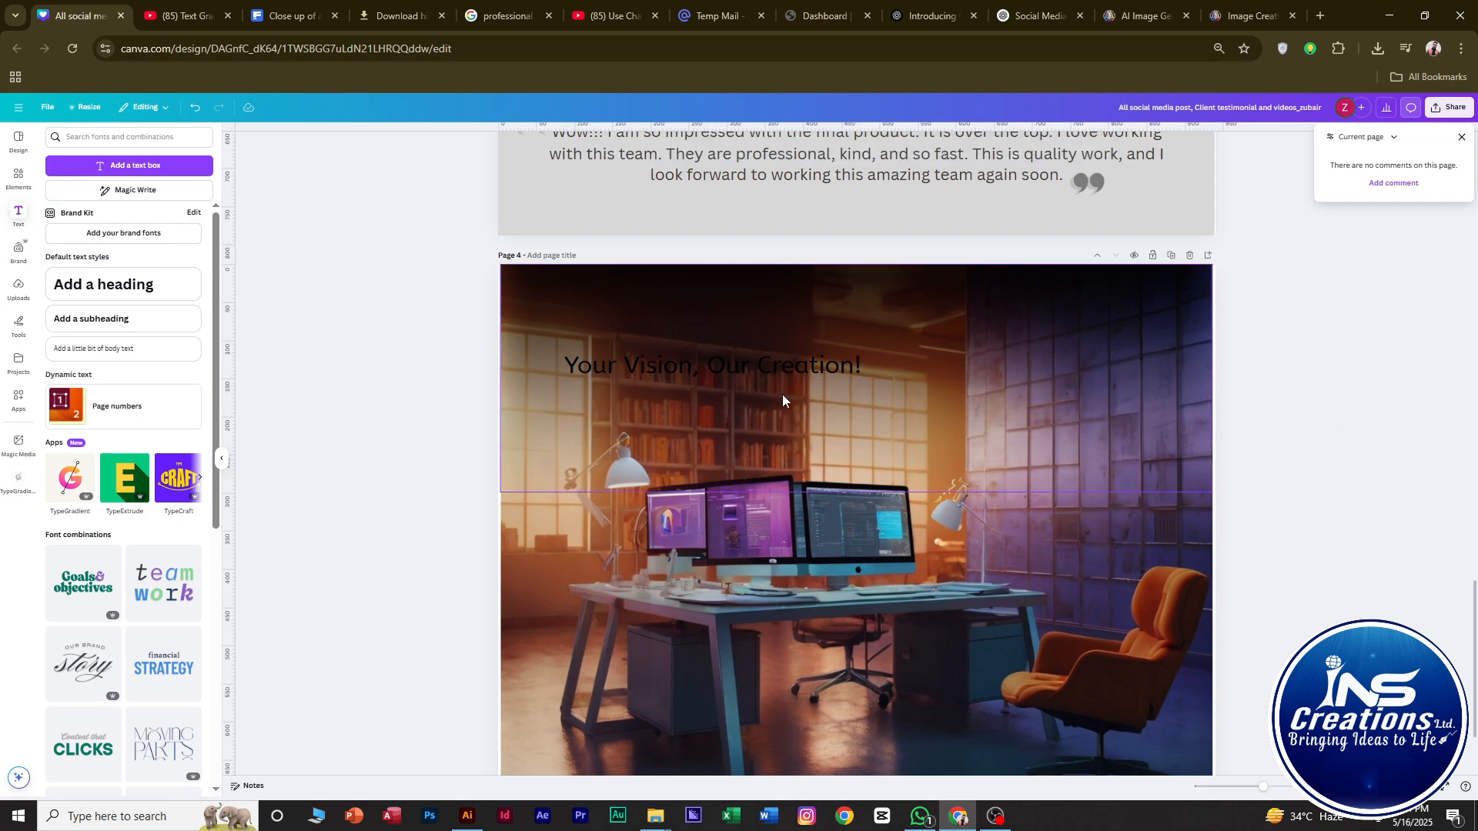
pyautogui.click(745, 147)
pyautogui.click(90, 243)
# Set the headline in Archivo Black, enlarged to about size 42.9 on a single line.
pyautogui.click(632, 145)
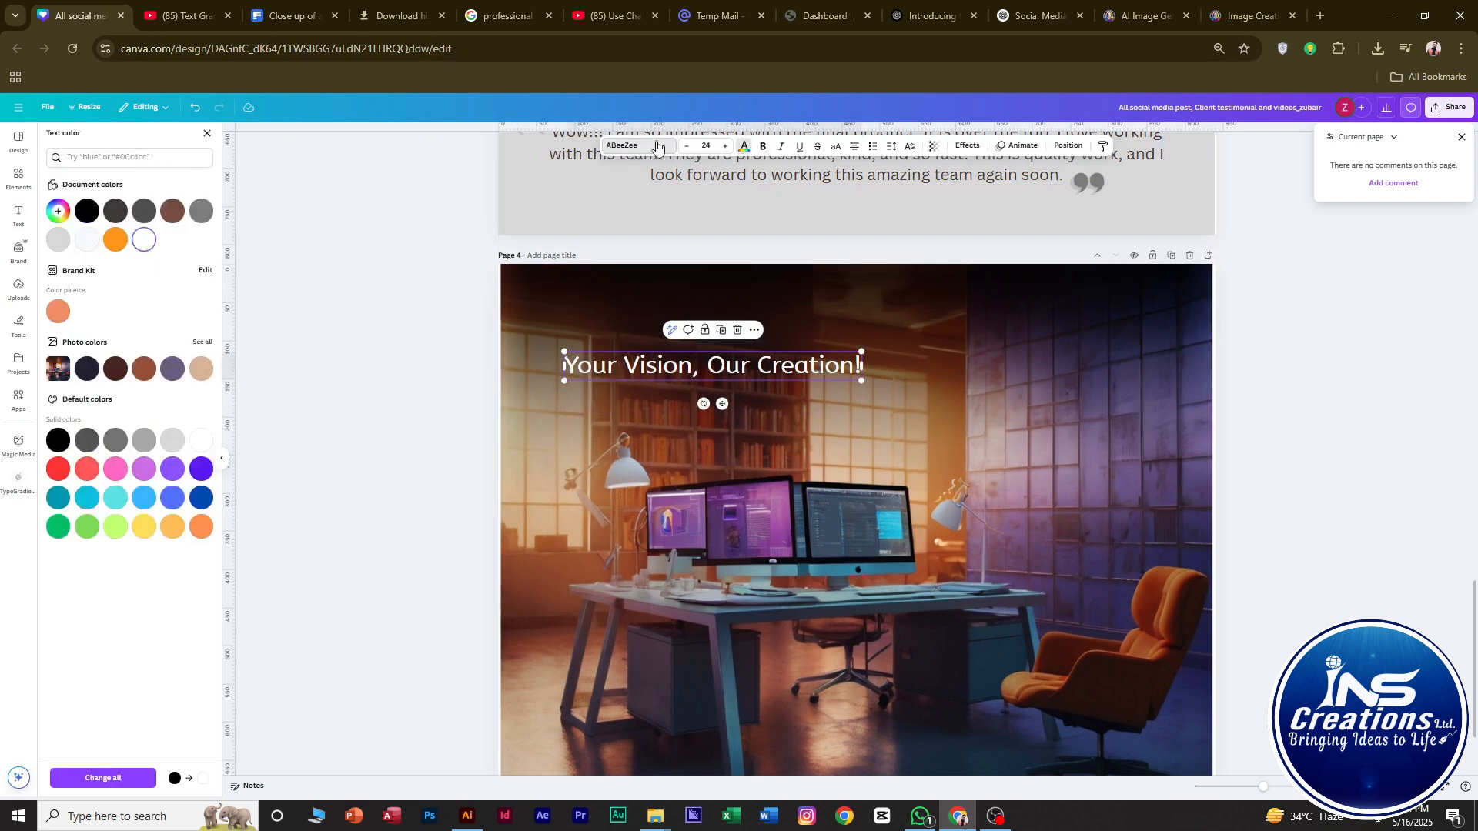
pyautogui.click(93, 424)
pyautogui.click(706, 145)
pyautogui.write('30')
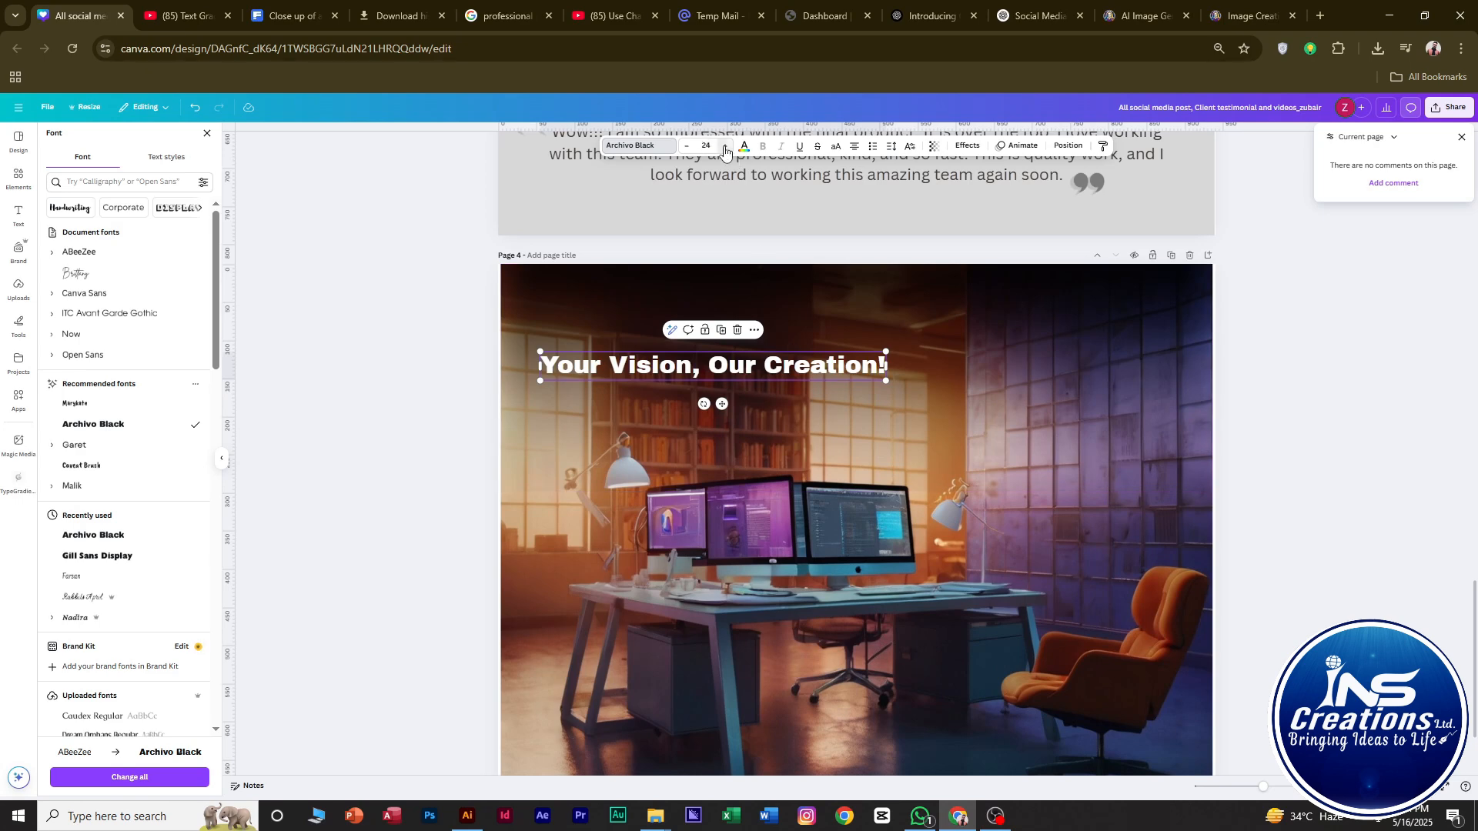
pyautogui.press('Return')
pyautogui.moveTo(927, 431); pyautogui.dragTo(1111, 486)
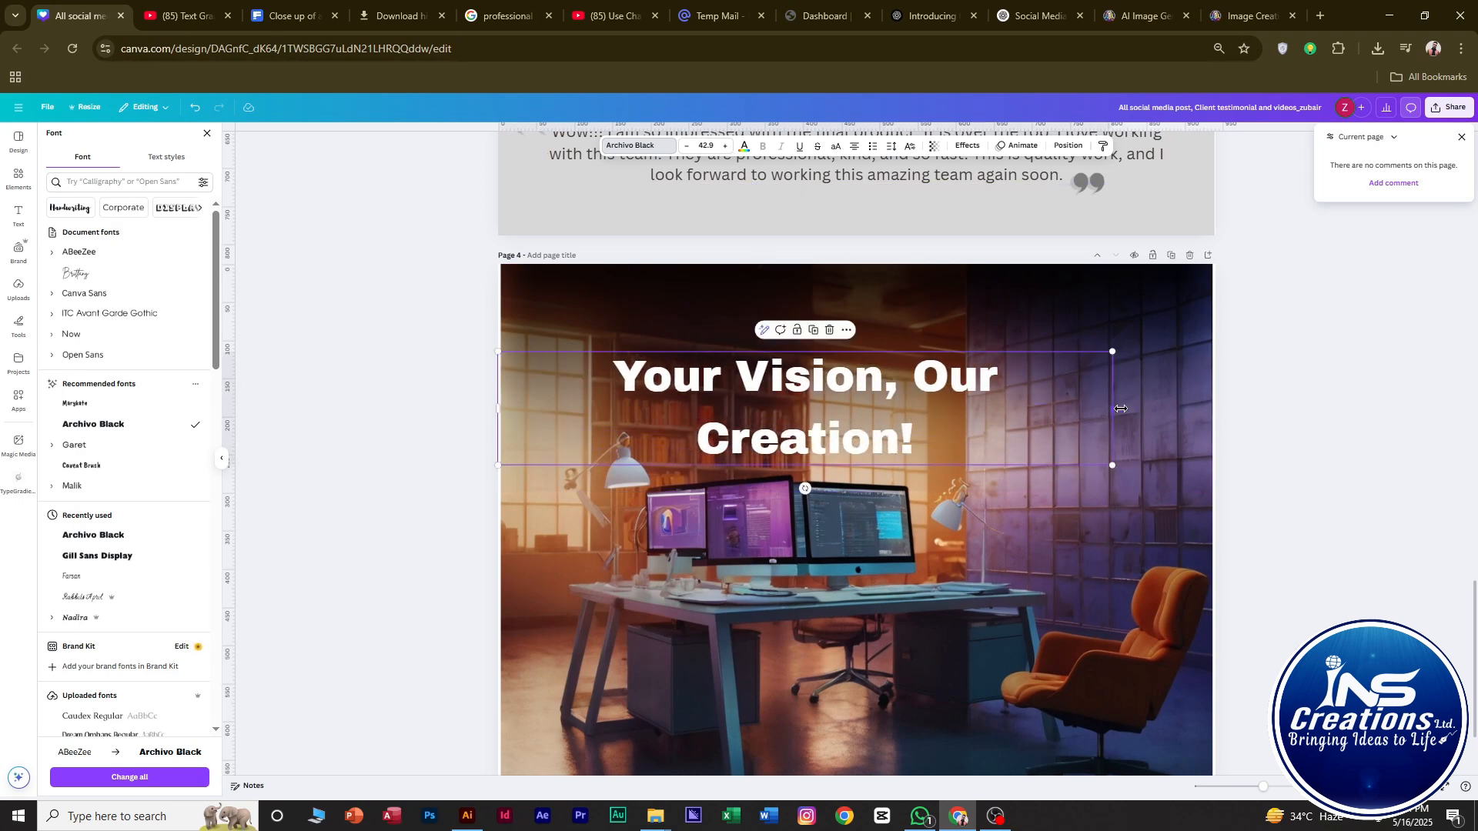
pyautogui.moveTo(1111, 420); pyautogui.dragTo(1139, 409)
pyautogui.moveTo(807, 376); pyautogui.dragTo(820, 353)
# Scale the headline down and position it in the upper-left area of the page 4 image.
pyautogui.scroll(-3, 924, 427)
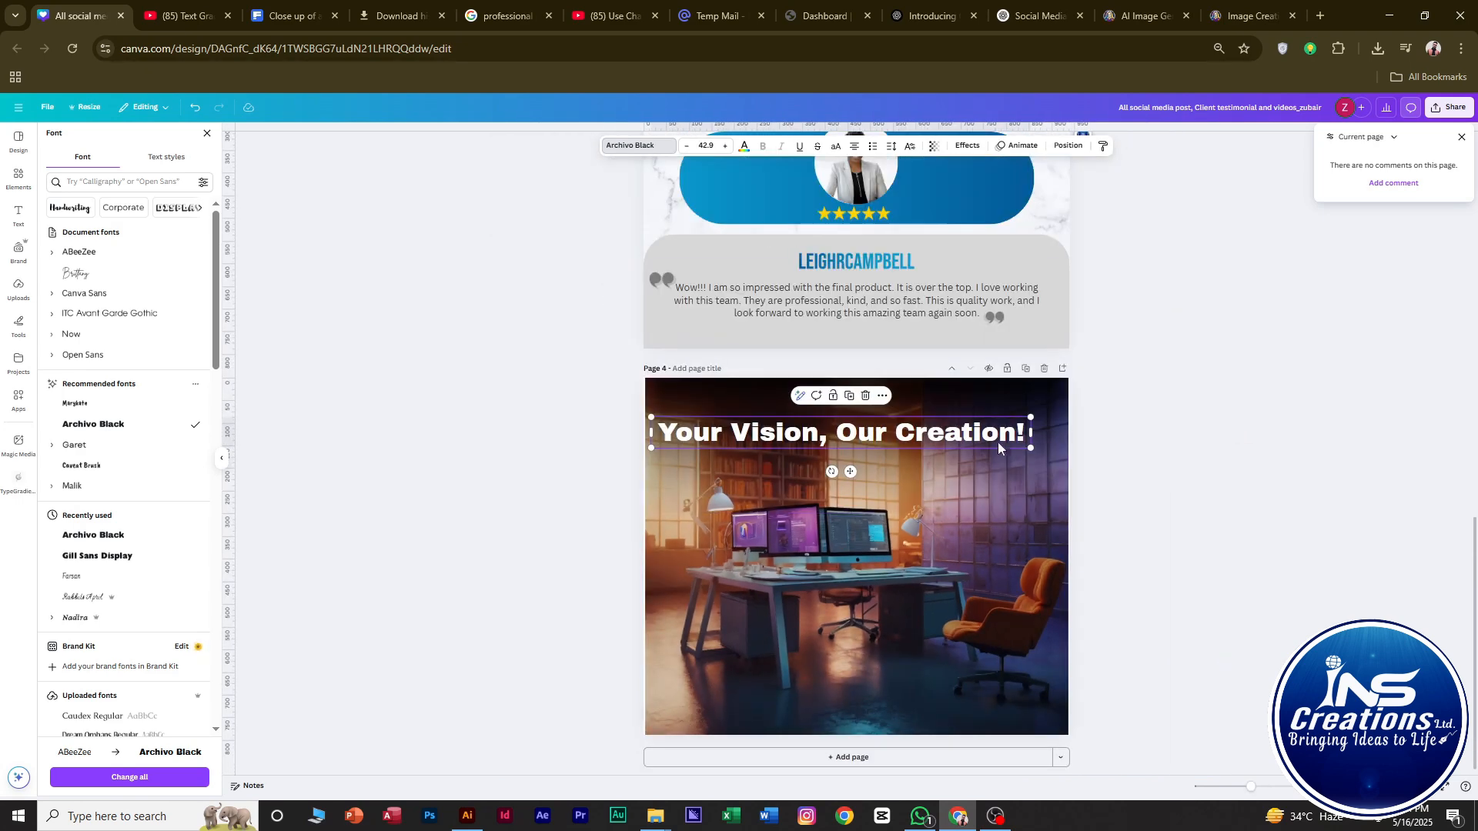
pyautogui.scroll(1, 1001, 439)
pyautogui.moveTo(1066, 397); pyautogui.dragTo(949, 409)
pyautogui.moveTo(831, 423); pyautogui.dragTo(848, 420)
pyautogui.moveTo(966, 405); pyautogui.dragTo(916, 416)
pyautogui.moveTo(825, 418); pyautogui.dragTo(824, 413)
pyautogui.click(1232, 511)
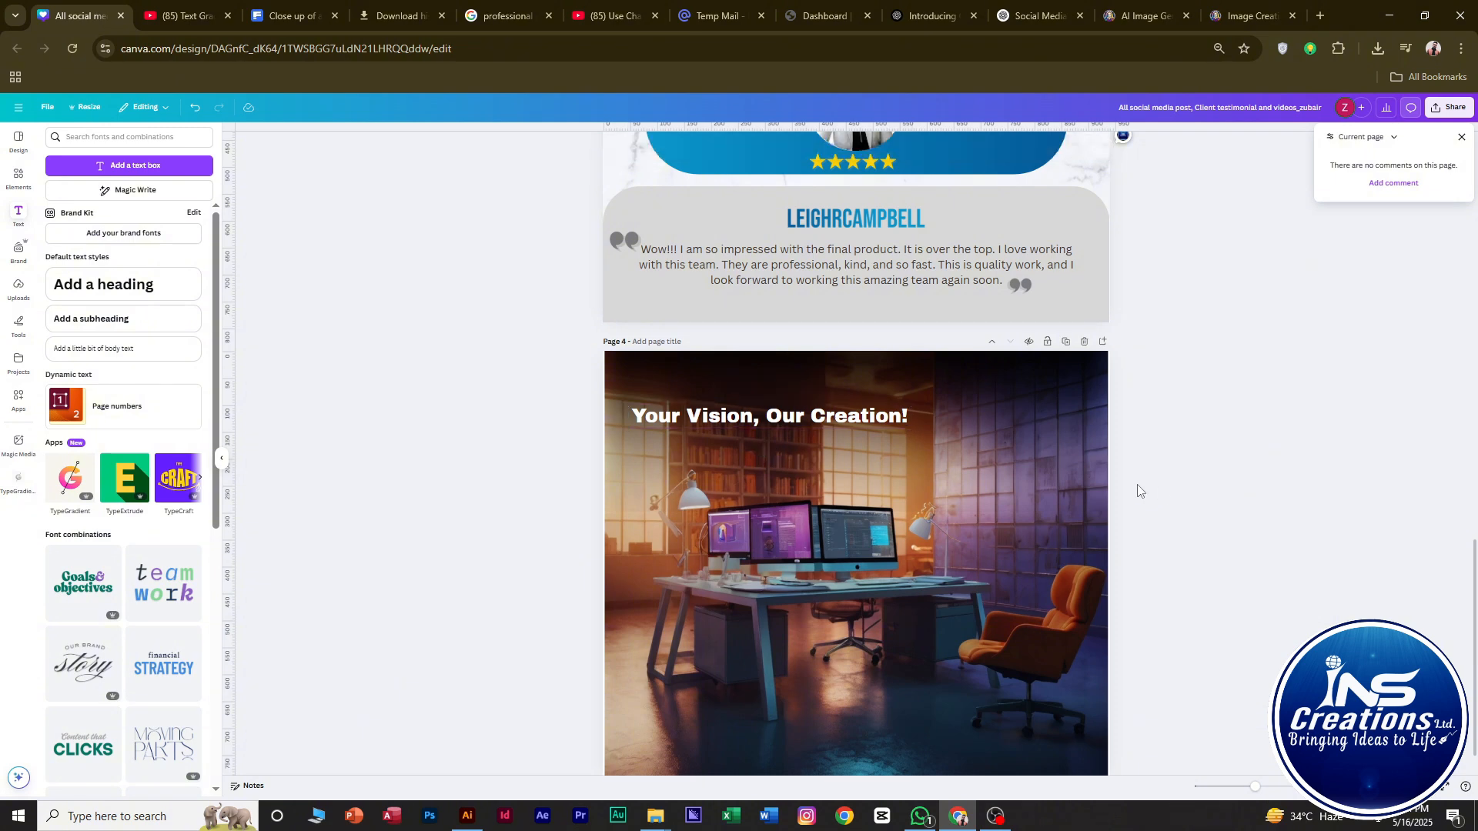
# Widen the left shadow overlay to about three quarters of the page's width and adjust its transparency.
pyautogui.scroll(-1, 1135, 488)
pyautogui.click(20, 189)
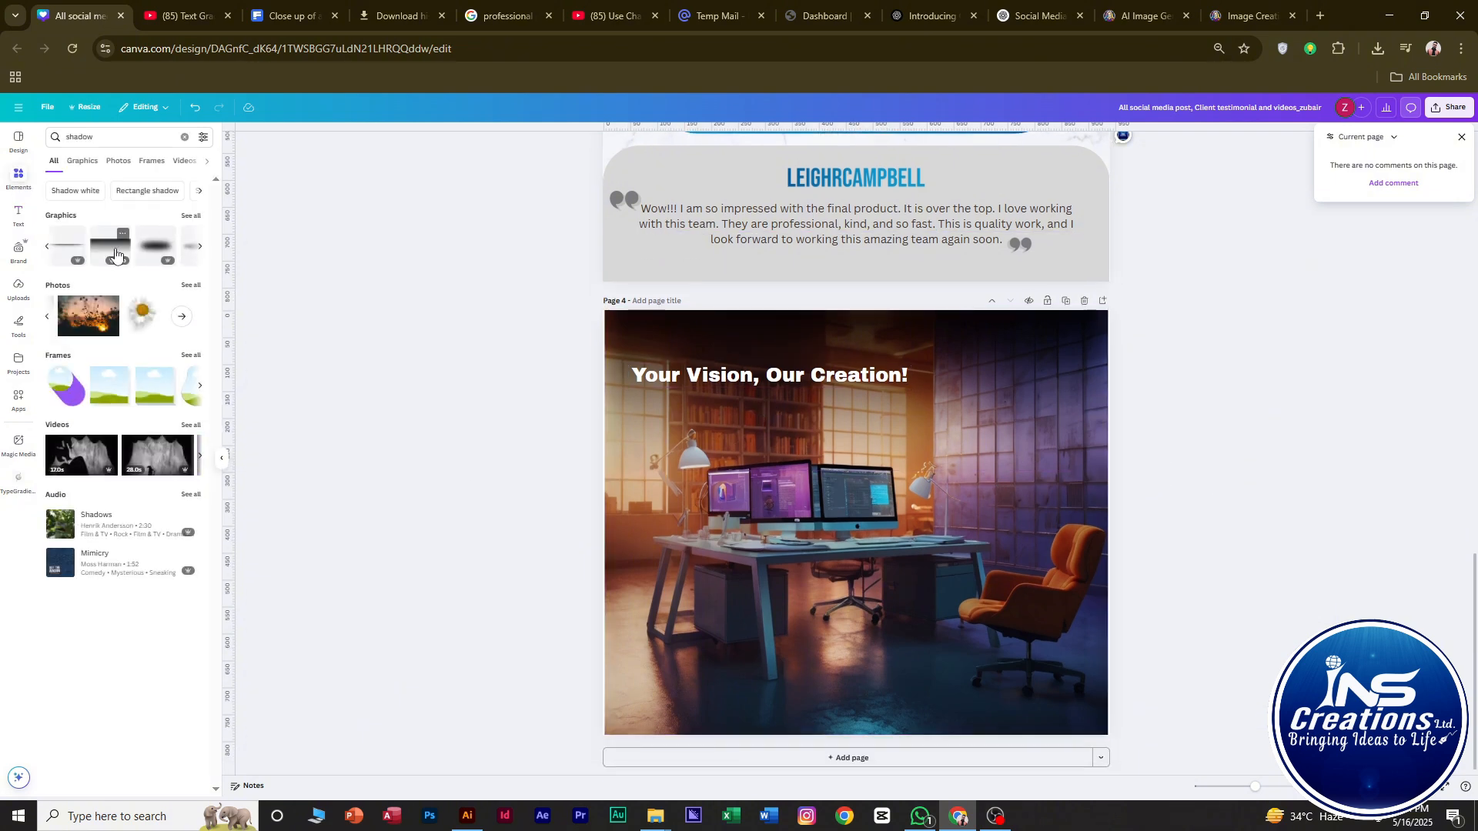
pyautogui.click(639, 549)
pyautogui.moveTo(712, 561); pyautogui.dragTo(993, 563)
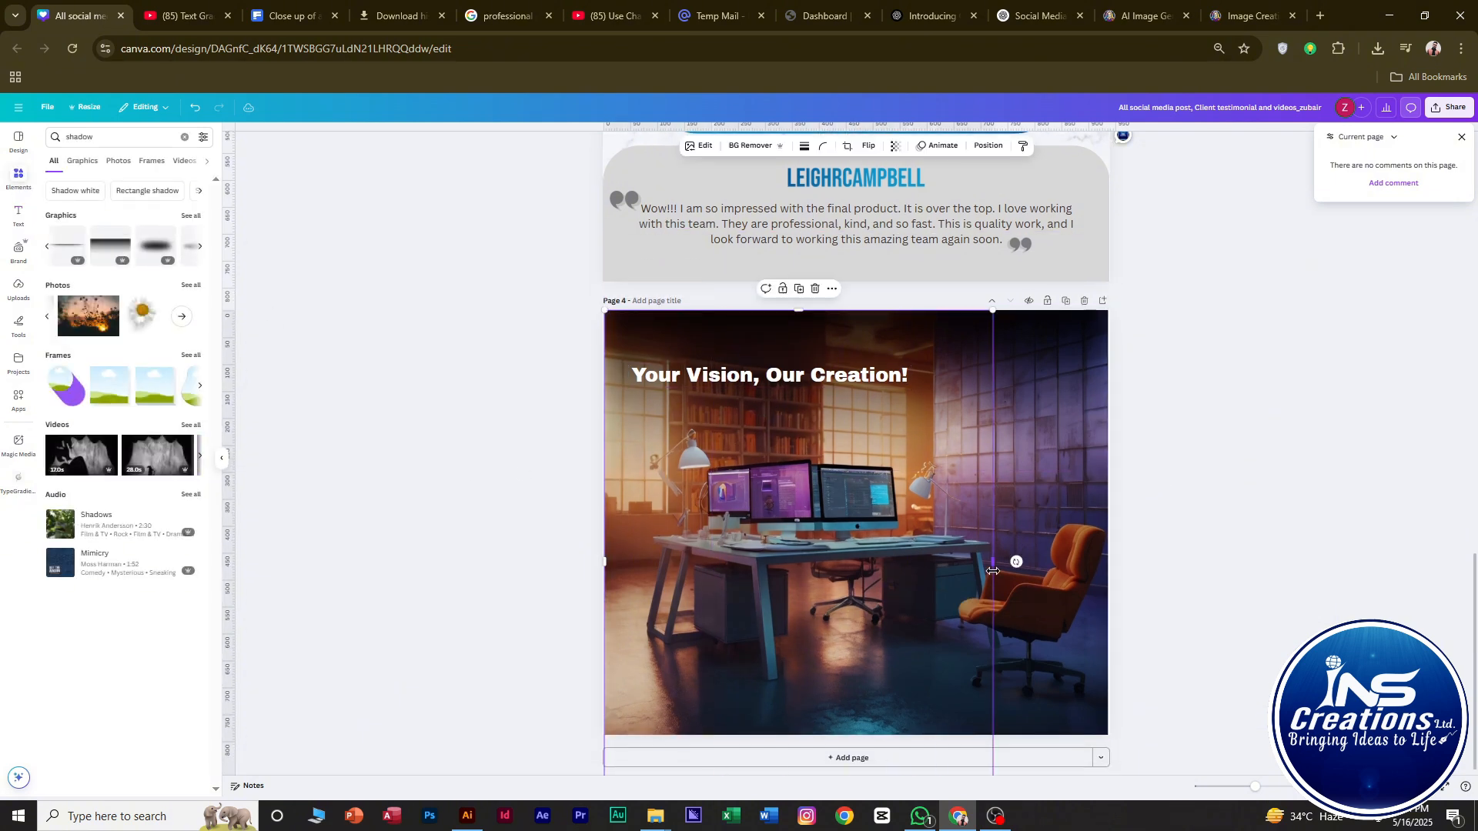
pyautogui.click(896, 147)
pyautogui.moveTo(855, 189); pyautogui.dragTo(901, 178)
pyautogui.click(1188, 589)
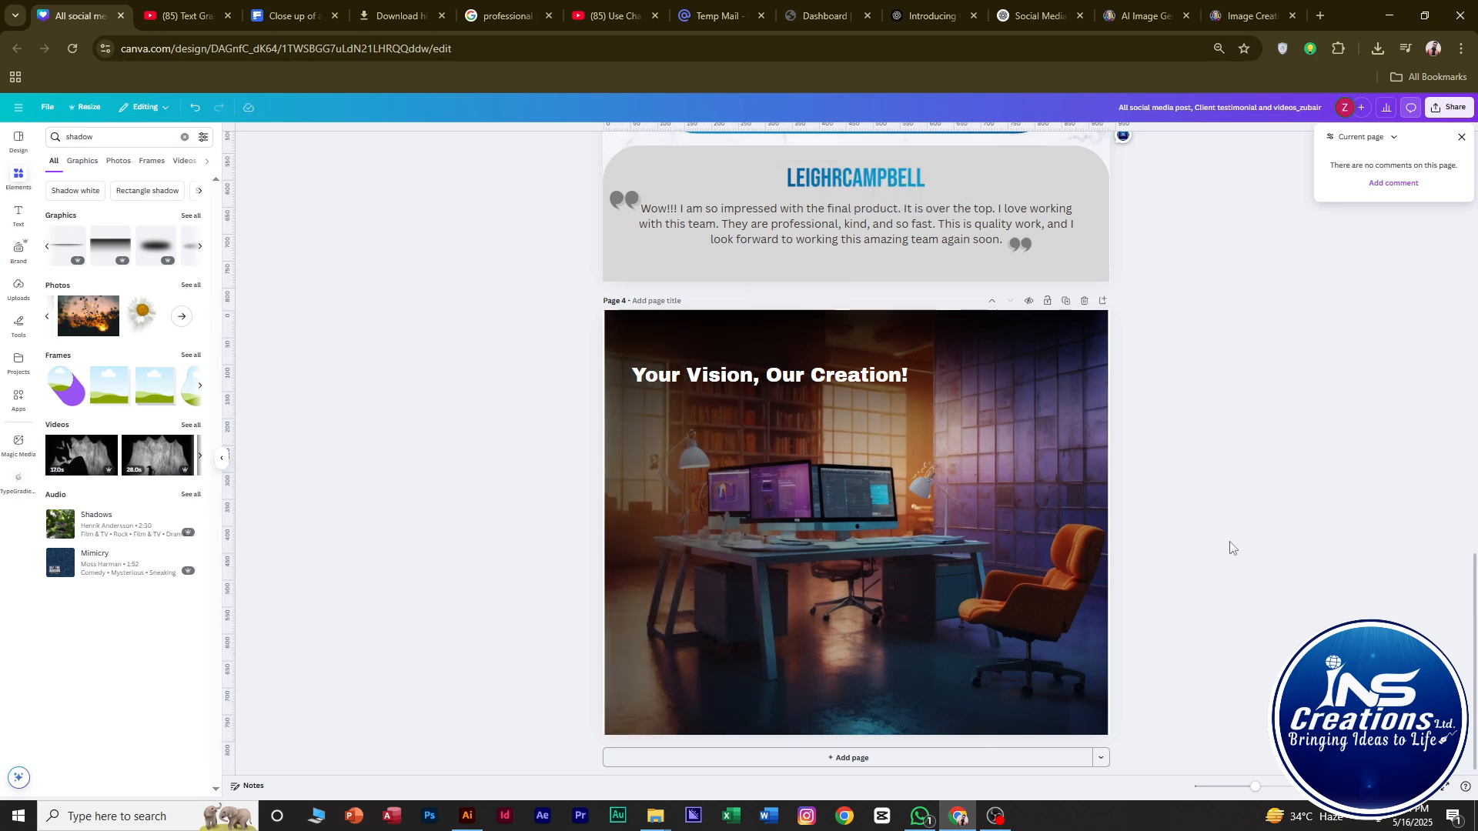
# Set the transparency value of the shadow overlay across the top of page 4 to 19.
pyautogui.click(1044, 330)
pyautogui.click(895, 146)
pyautogui.moveTo(892, 188); pyautogui.dragTo(859, 206)
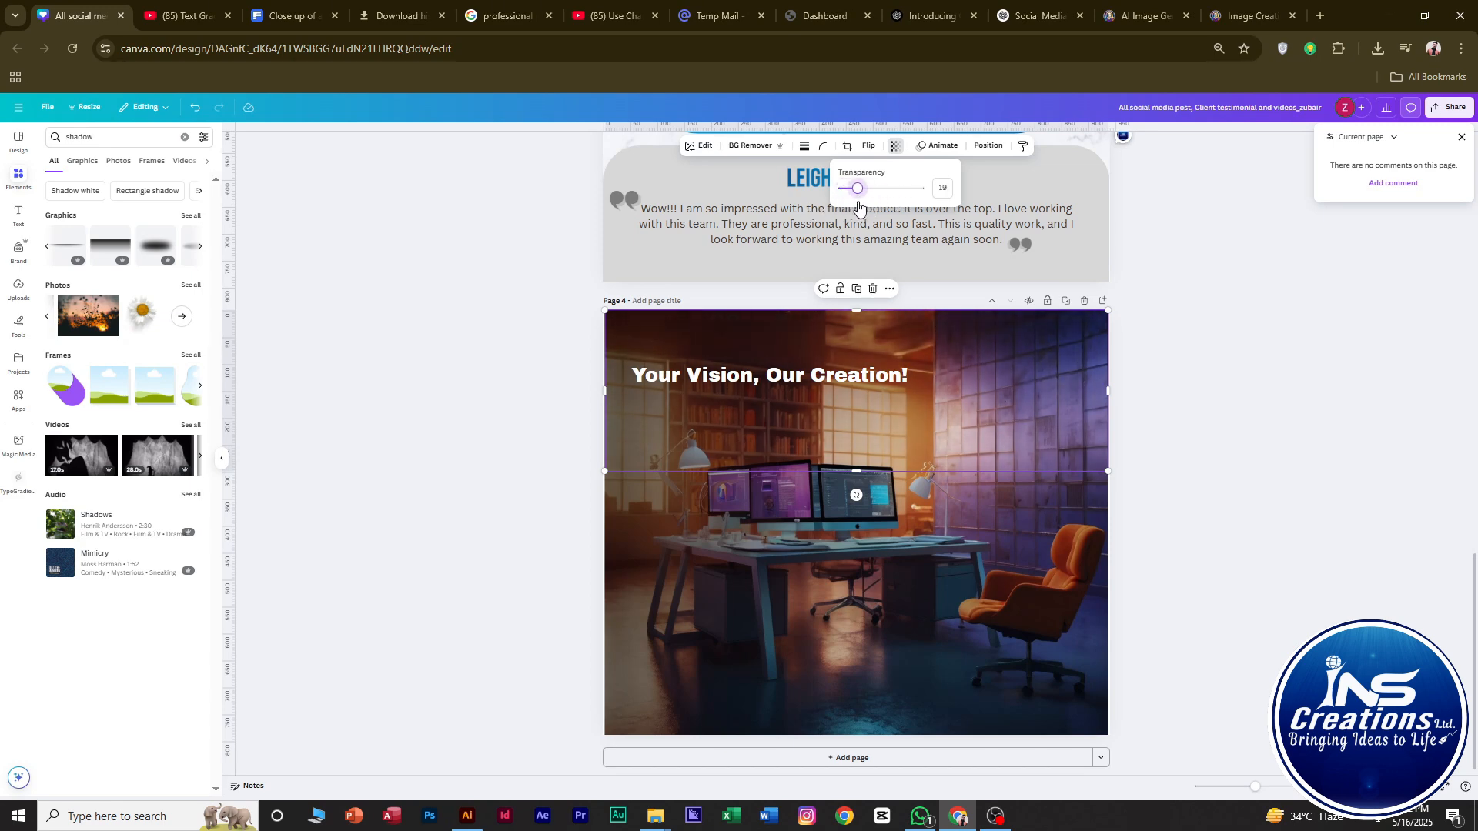
pyautogui.click(1227, 465)
# Enlarge the headline to size 29.7 and nudge it slightly lower.
pyautogui.click(873, 379)
pyautogui.moveTo(915, 388); pyautogui.dragTo(943, 405)
pyautogui.moveTo(788, 392); pyautogui.dragTo(793, 397)
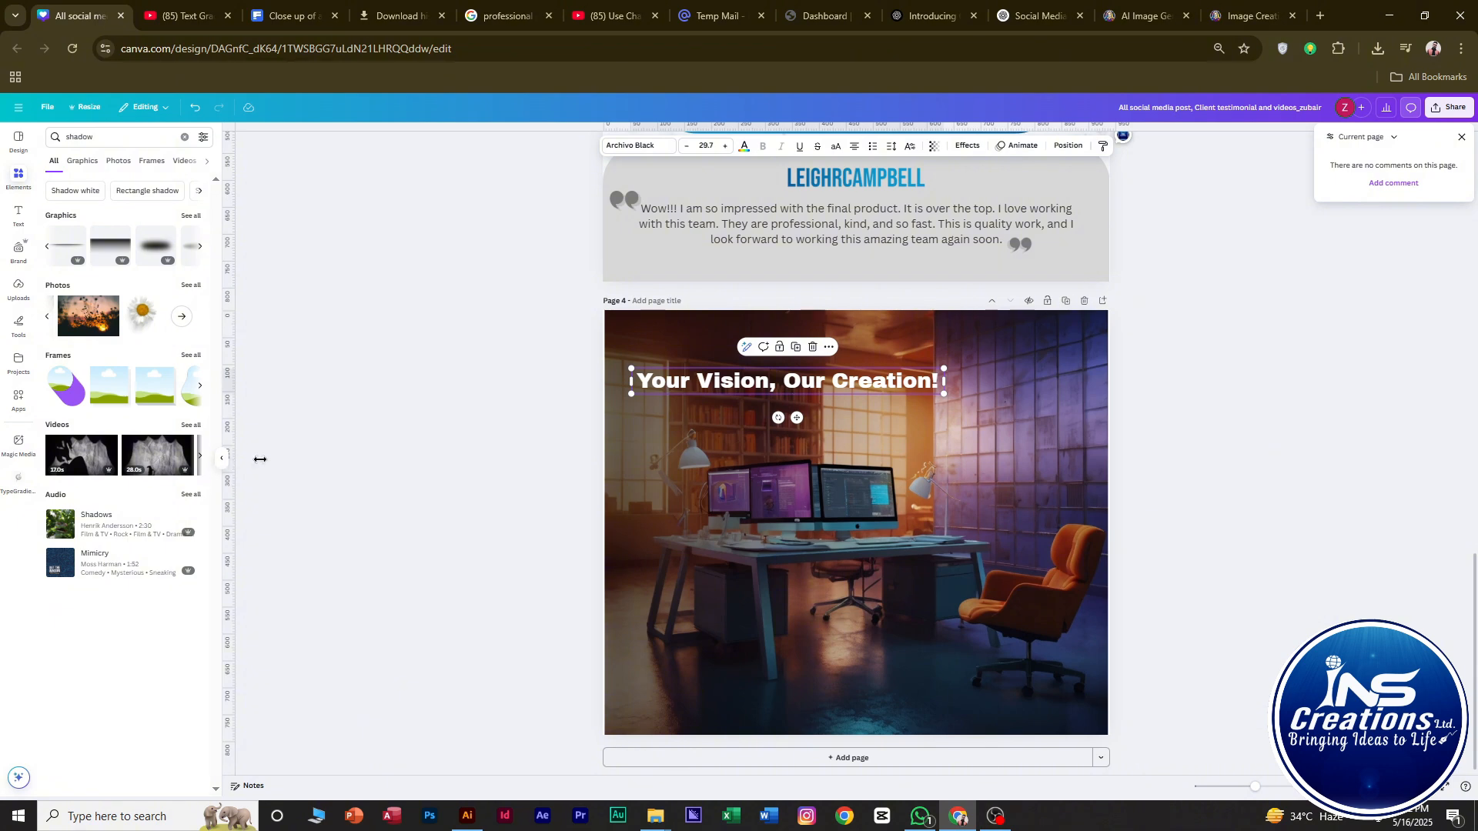
# Place a vertical guide near the page's left edge and align the headline's text box to it.
pyautogui.moveTo(260, 459); pyautogui.dragTo(637, 455)
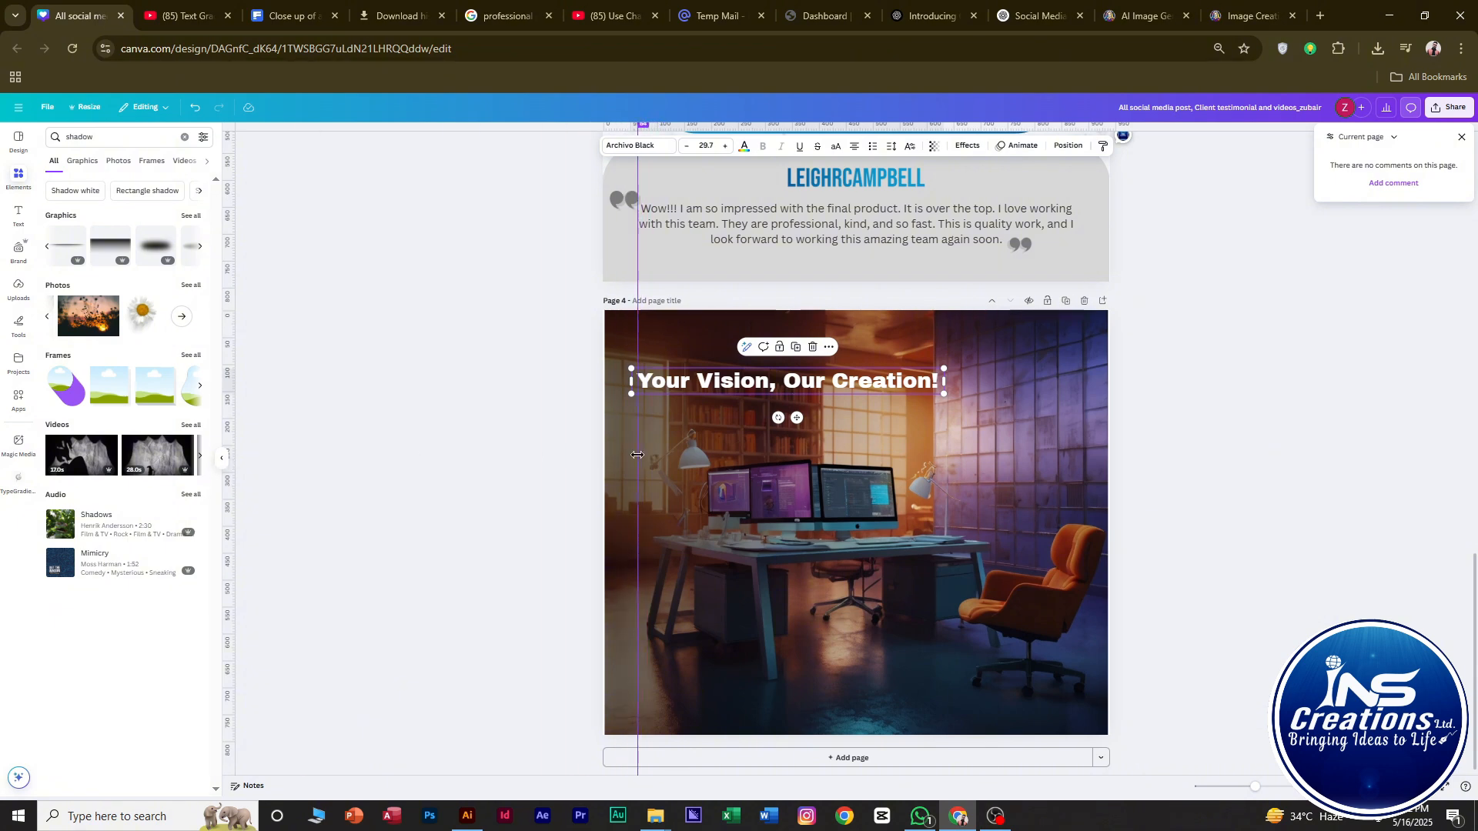
pyautogui.click(1428, 423)
pyautogui.click(897, 385)
pyautogui.moveTo(945, 380); pyautogui.dragTo(944, 381)
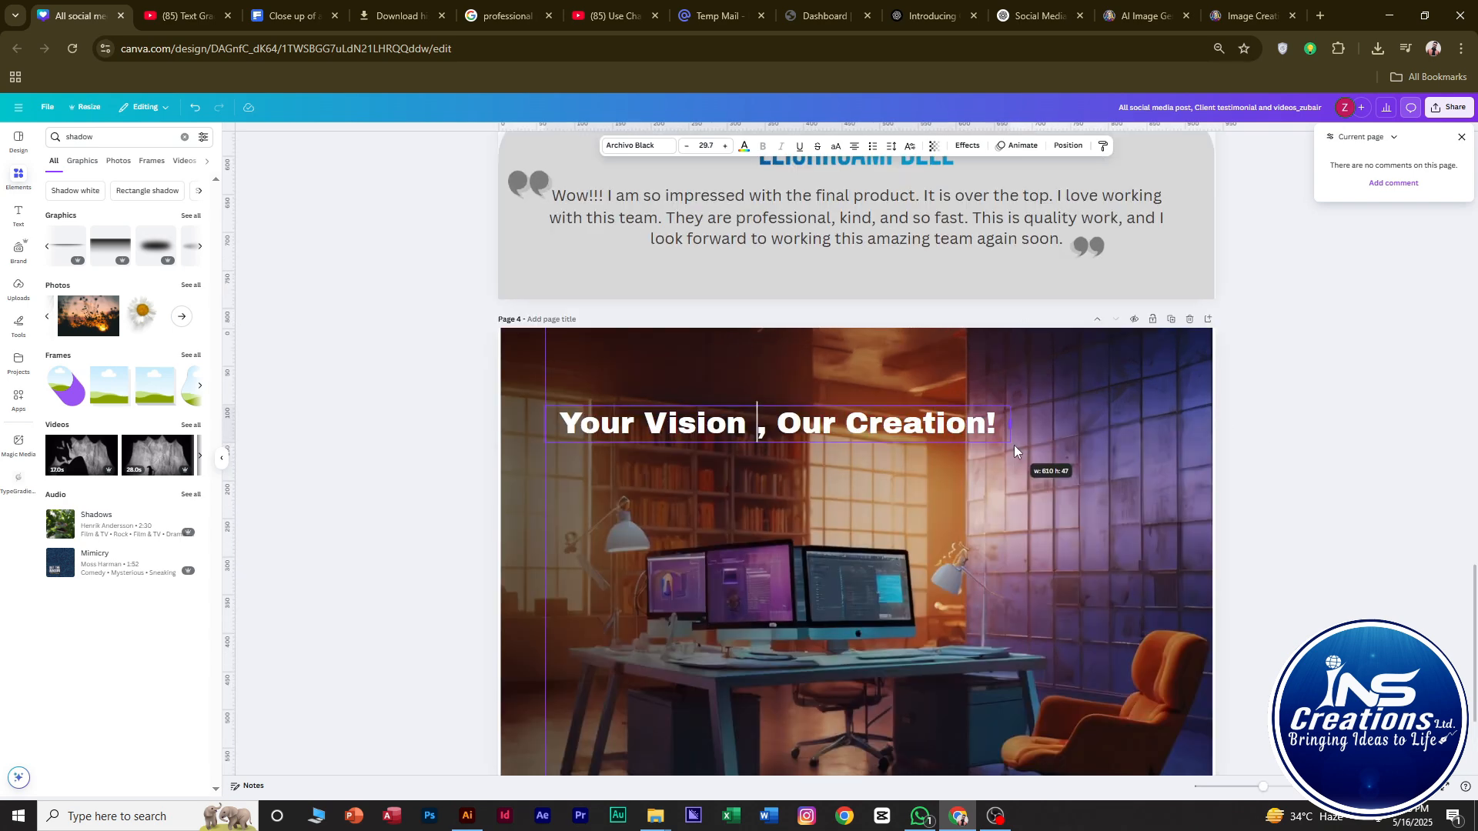
pyautogui.moveTo(1014, 445); pyautogui.dragTo(993, 446)
pyautogui.click(1415, 478)
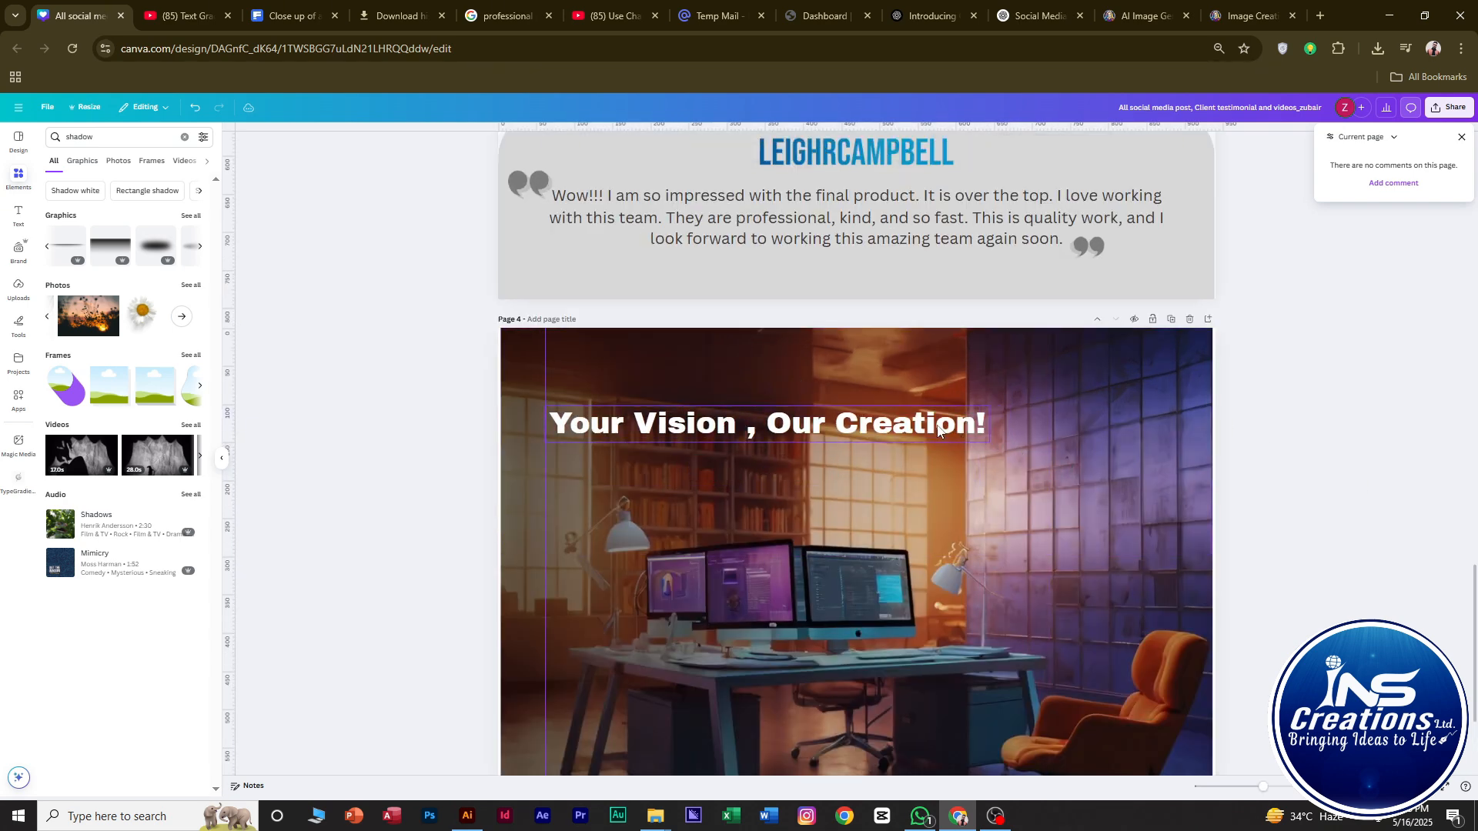
# Duplicate the headline directly below itself and replace the copy's text with "INS Creations Ltd".
pyautogui.click(940, 426)
pyautogui.hotkey('ctrl', 'd')
pyautogui.moveTo(832, 437); pyautogui.dragTo(822, 472)
pyautogui.doubleClick(822, 468)
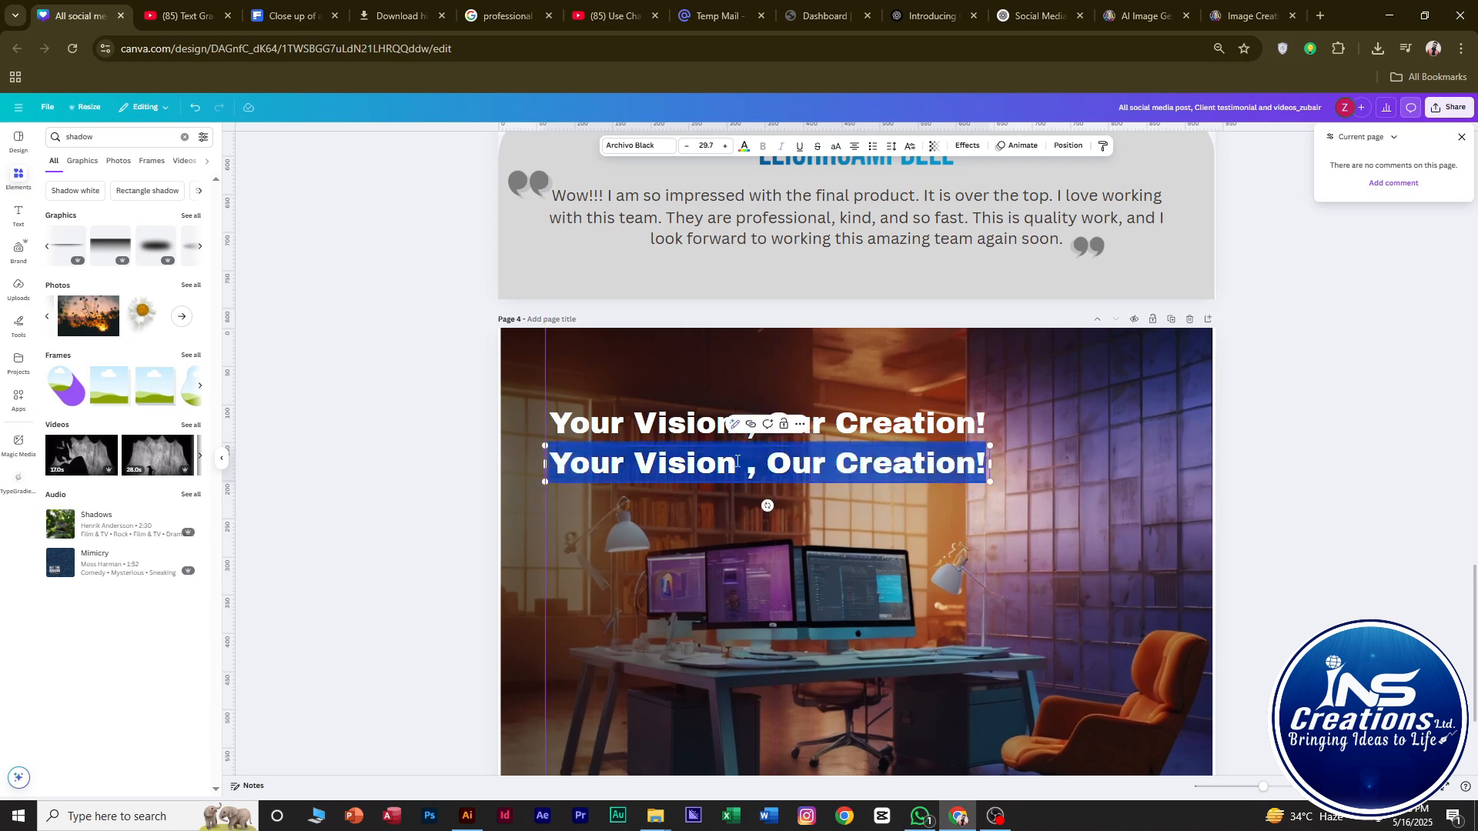
pyautogui.write('INS Creations Ltd')
pyautogui.click(948, 466)
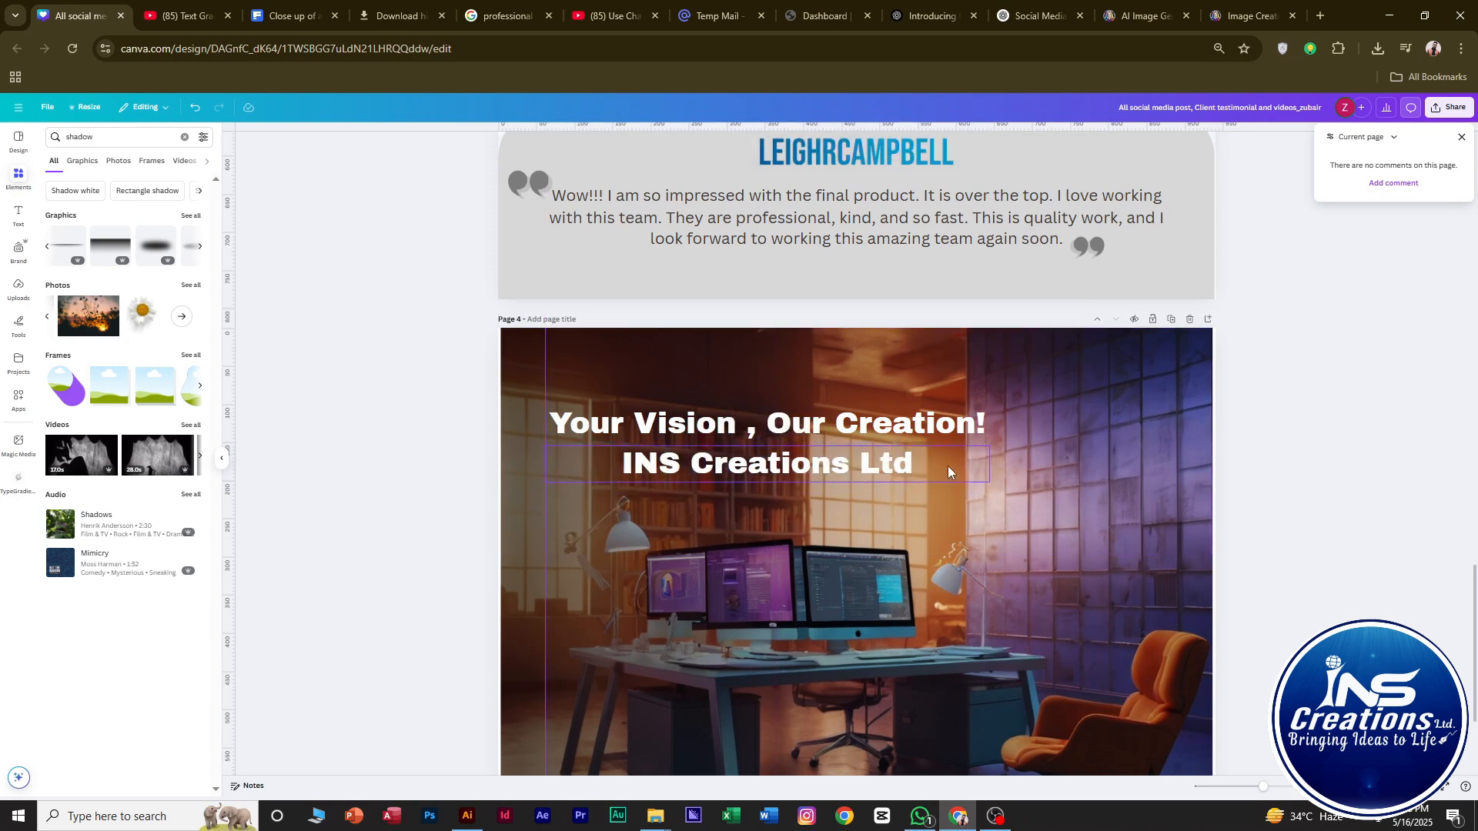
# Reduce "INS Creations Ltd" to size 26.7, fit its box to the text, and align it with the guide below the headline.
pyautogui.moveTo(991, 459); pyautogui.dragTo(842, 465)
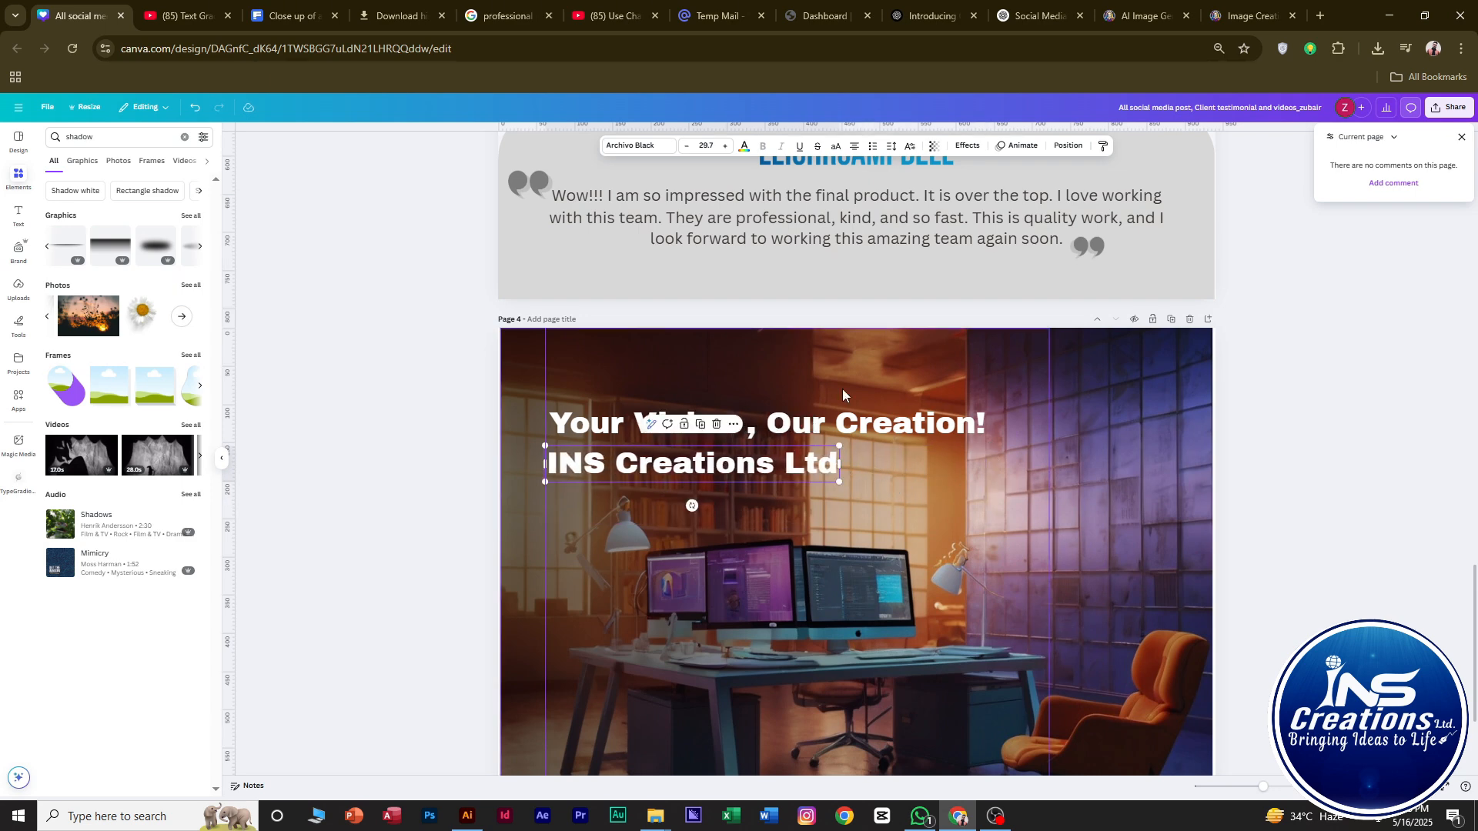
pyautogui.click(687, 153)
pyautogui.click(687, 153)
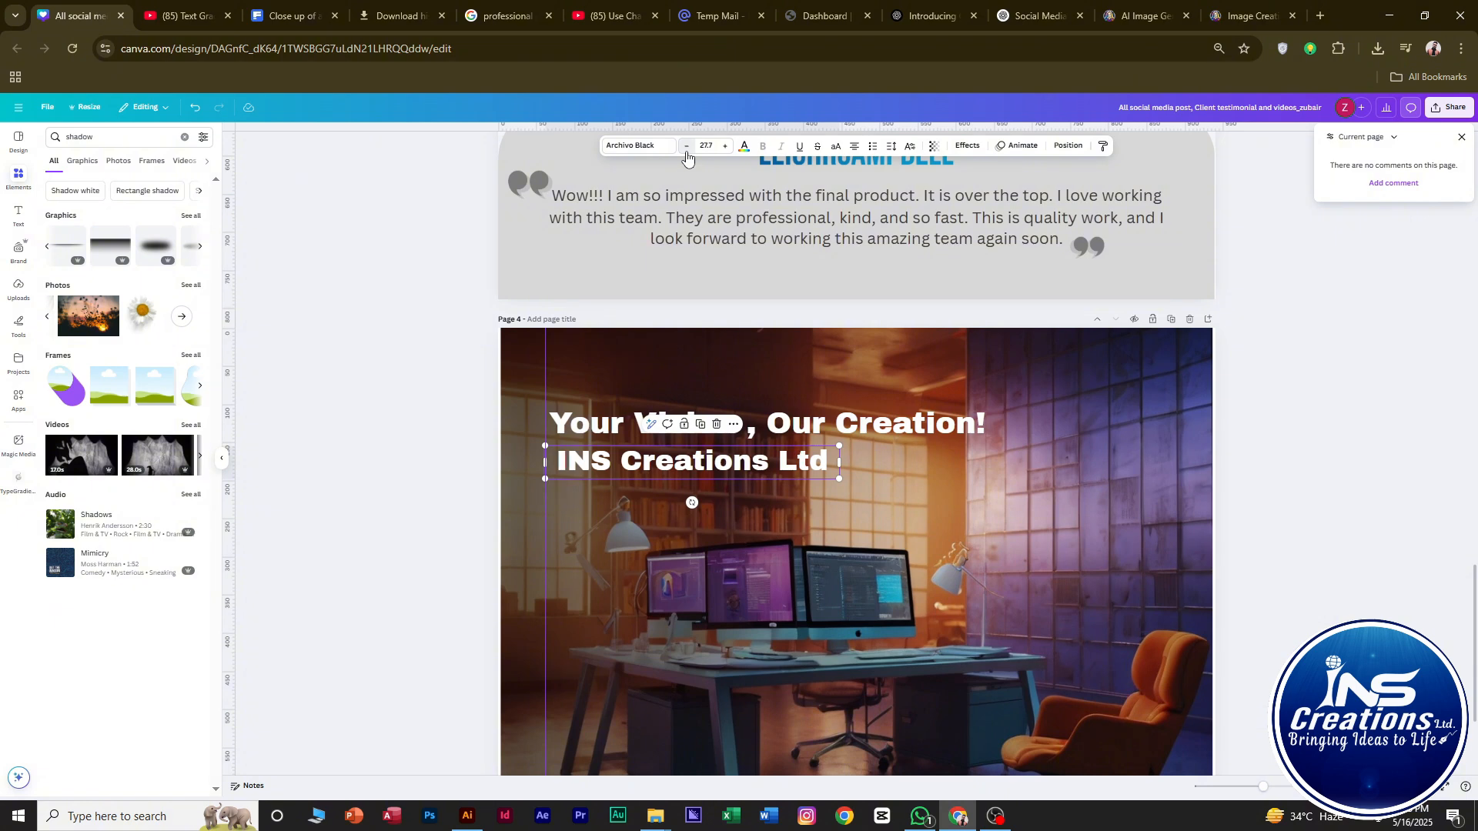
pyautogui.click(687, 153)
pyautogui.doubleClick(838, 463)
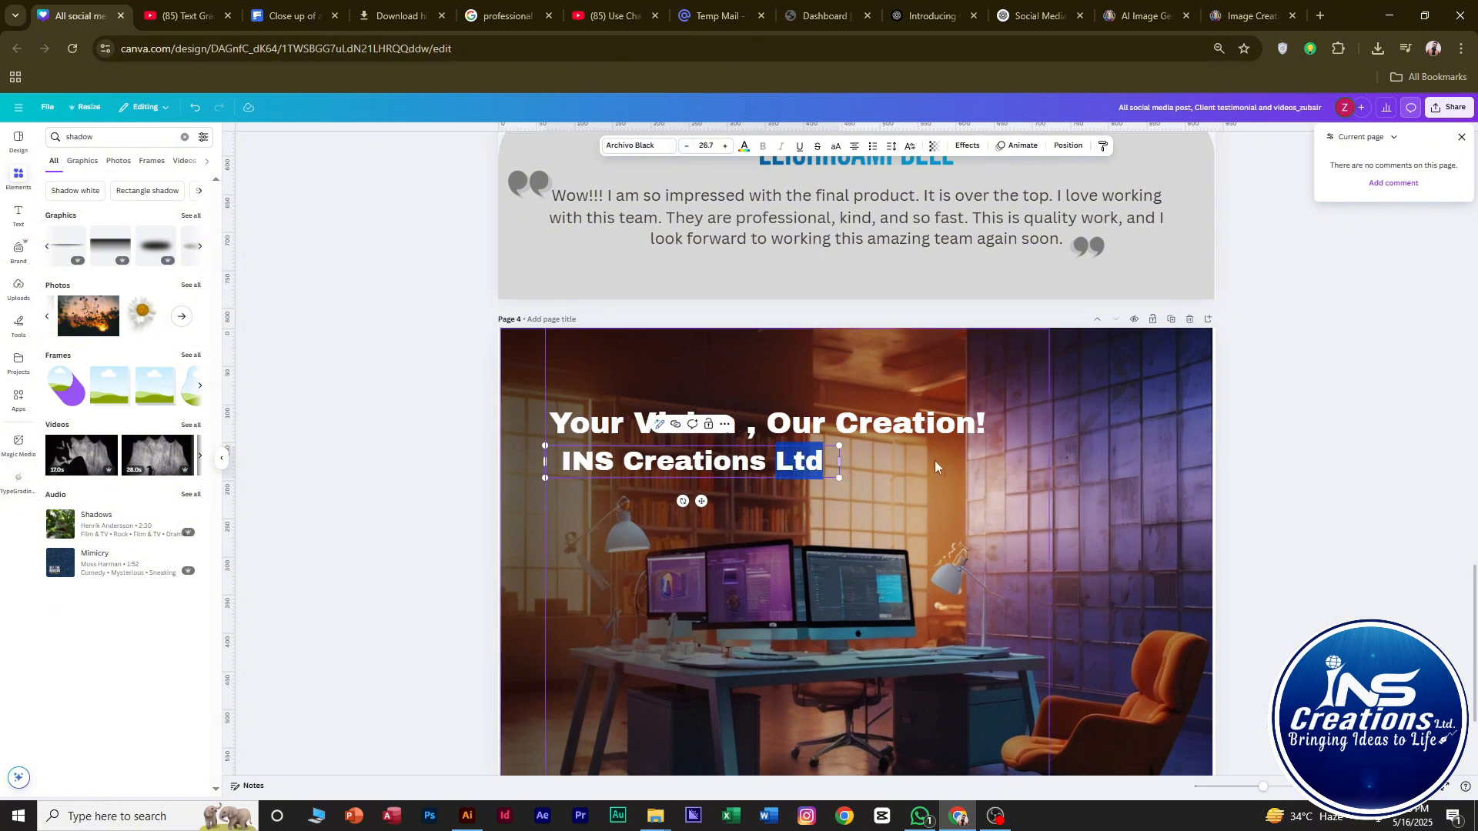
pyautogui.click(935, 461)
pyautogui.click(816, 471)
pyautogui.moveTo(840, 462); pyautogui.dragTo(743, 475)
pyautogui.click(1180, 496)
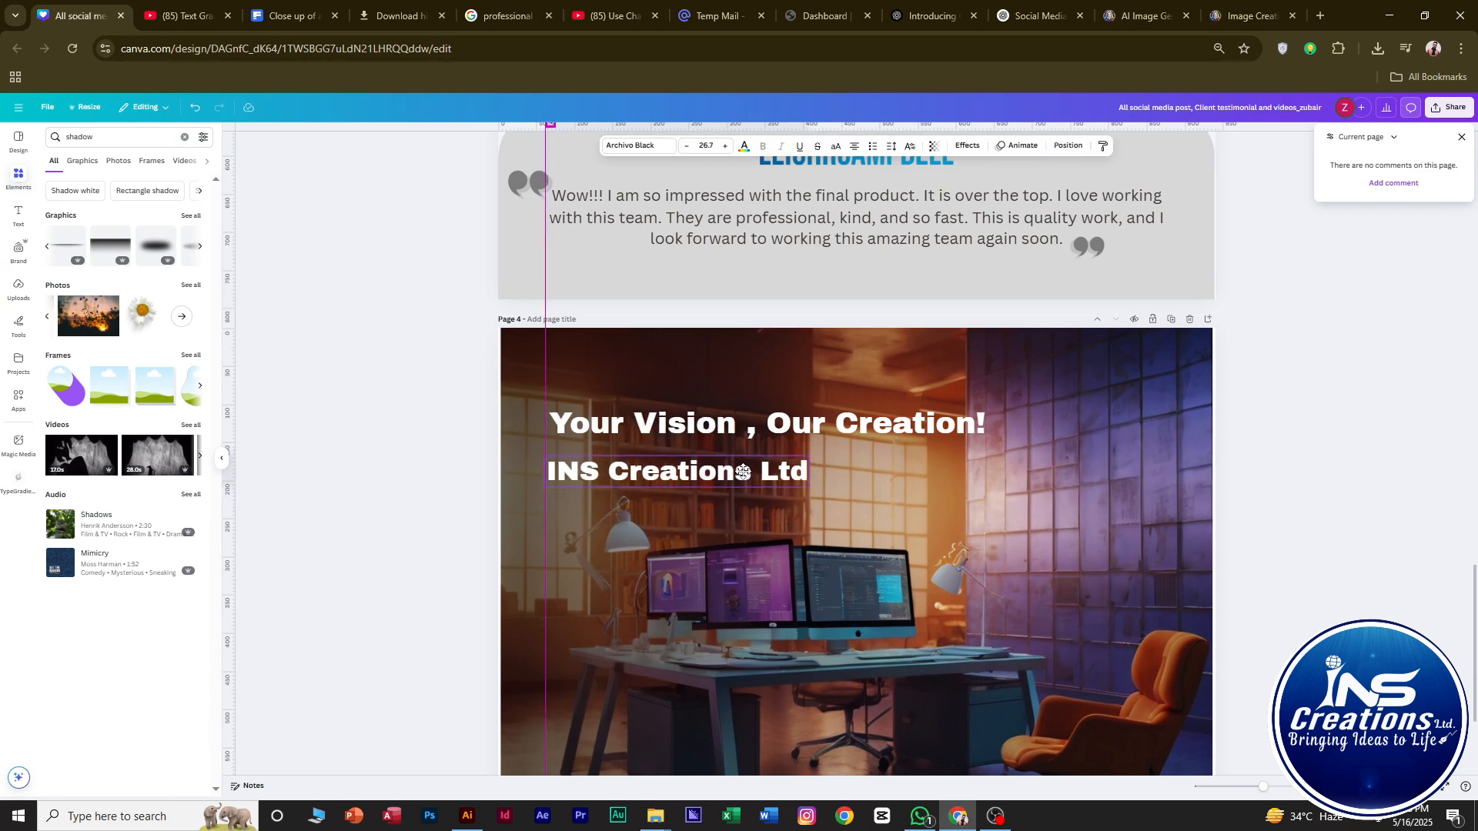
# Scale the "Your Vision , Our Creation!" headline down to size 26.8.
pyautogui.click(933, 425)
pyautogui.scroll(3, 933, 425)
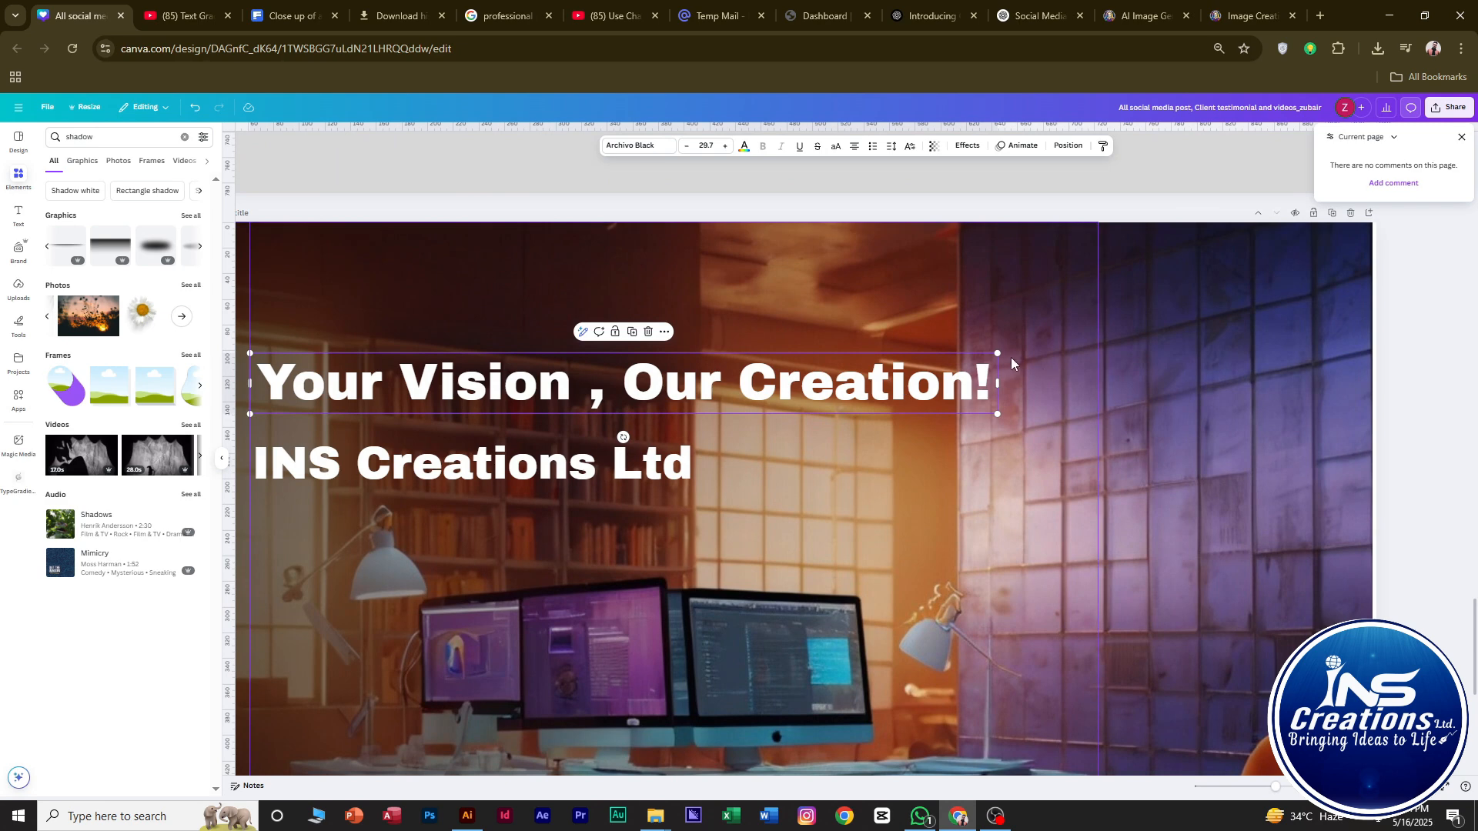
pyautogui.moveTo(998, 354); pyautogui.dragTo(926, 359)
pyautogui.click(818, 400)
pyautogui.click(818, 399)
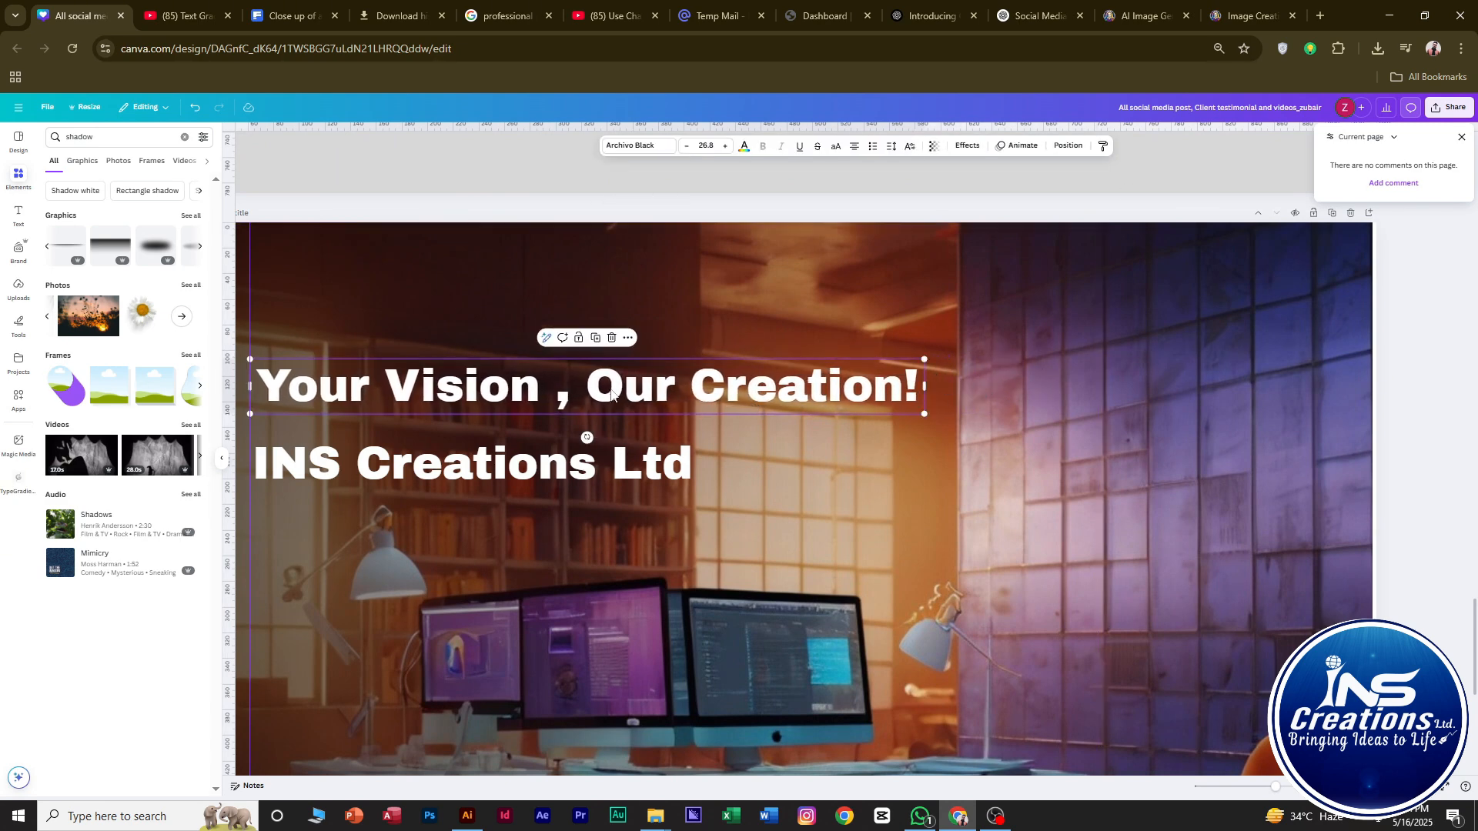
# Split "Our Creation!" out of the headline into its own text box beside "Your Vision ,".
pyautogui.doubleClick(603, 386)
pyautogui.click(590, 392)
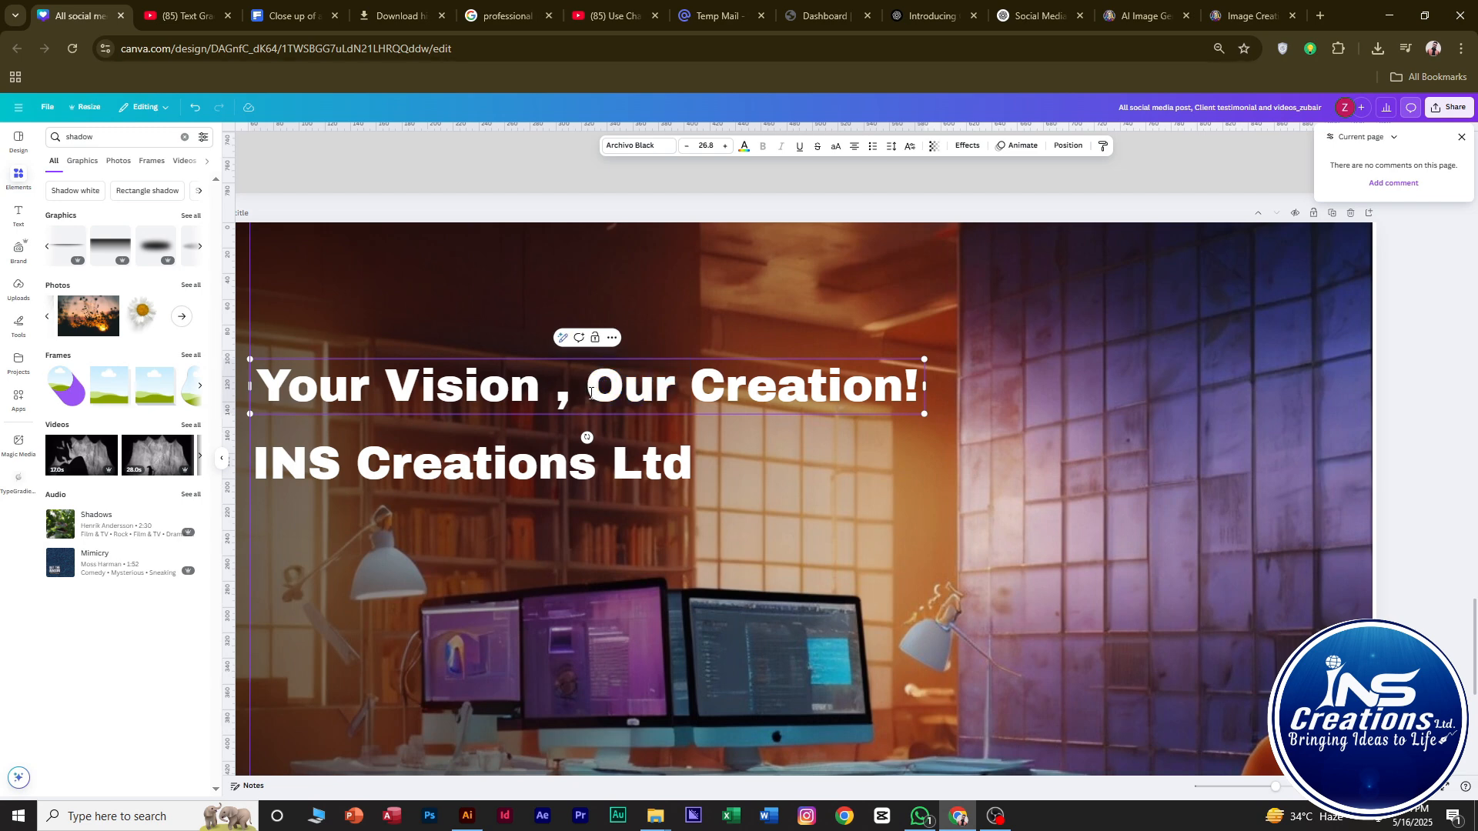
pyautogui.moveTo(591, 392); pyautogui.dragTo(884, 397)
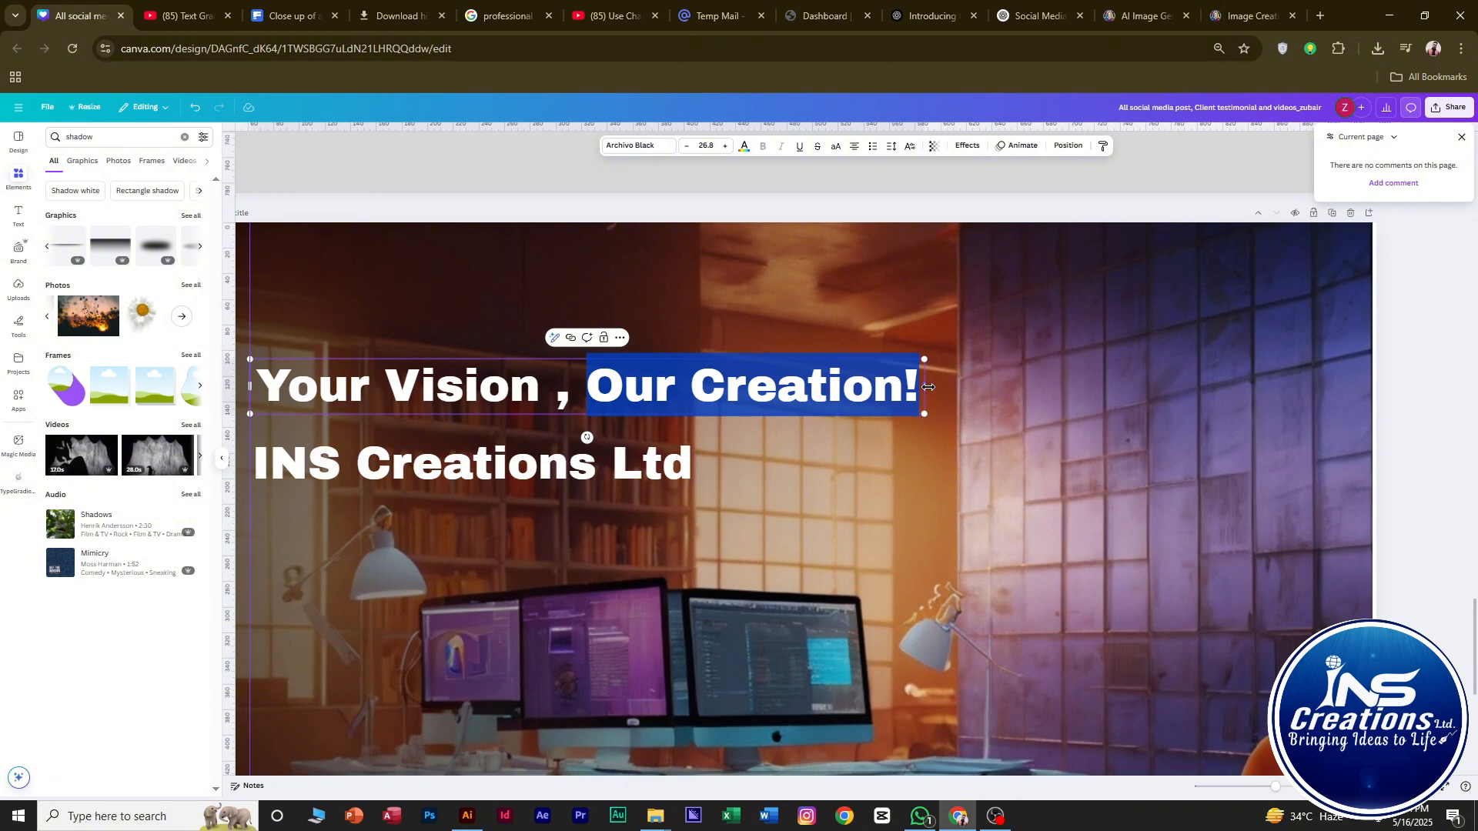
pyautogui.press('BackSpace')
pyautogui.moveTo(927, 387); pyautogui.dragTo(812, 389)
pyautogui.click(578, 416)
pyautogui.doubleClick(812, 389)
pyautogui.write('Our Creation!')
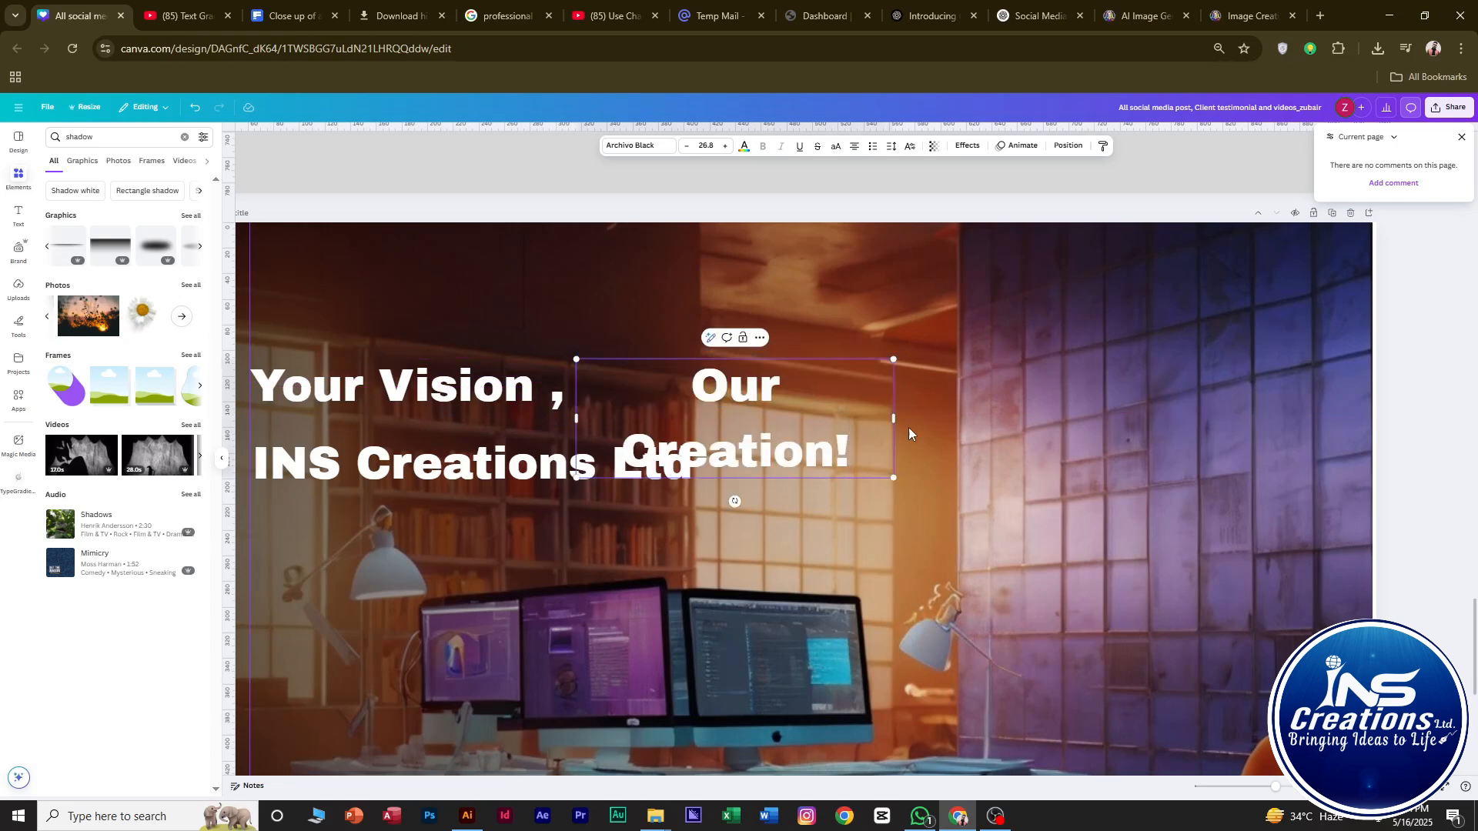
# Widen the "Our Creation!" box onto one line, add a space before the exclamation mark, and move it closer to "Your Vision ,".
pyautogui.moveTo(907, 422)
pyautogui.mouseDown()
pyautogui.moveTo(981, 409)
pyautogui.moveTo(928, 407)
pyautogui.mouseUp()
pyautogui.click(902, 391)
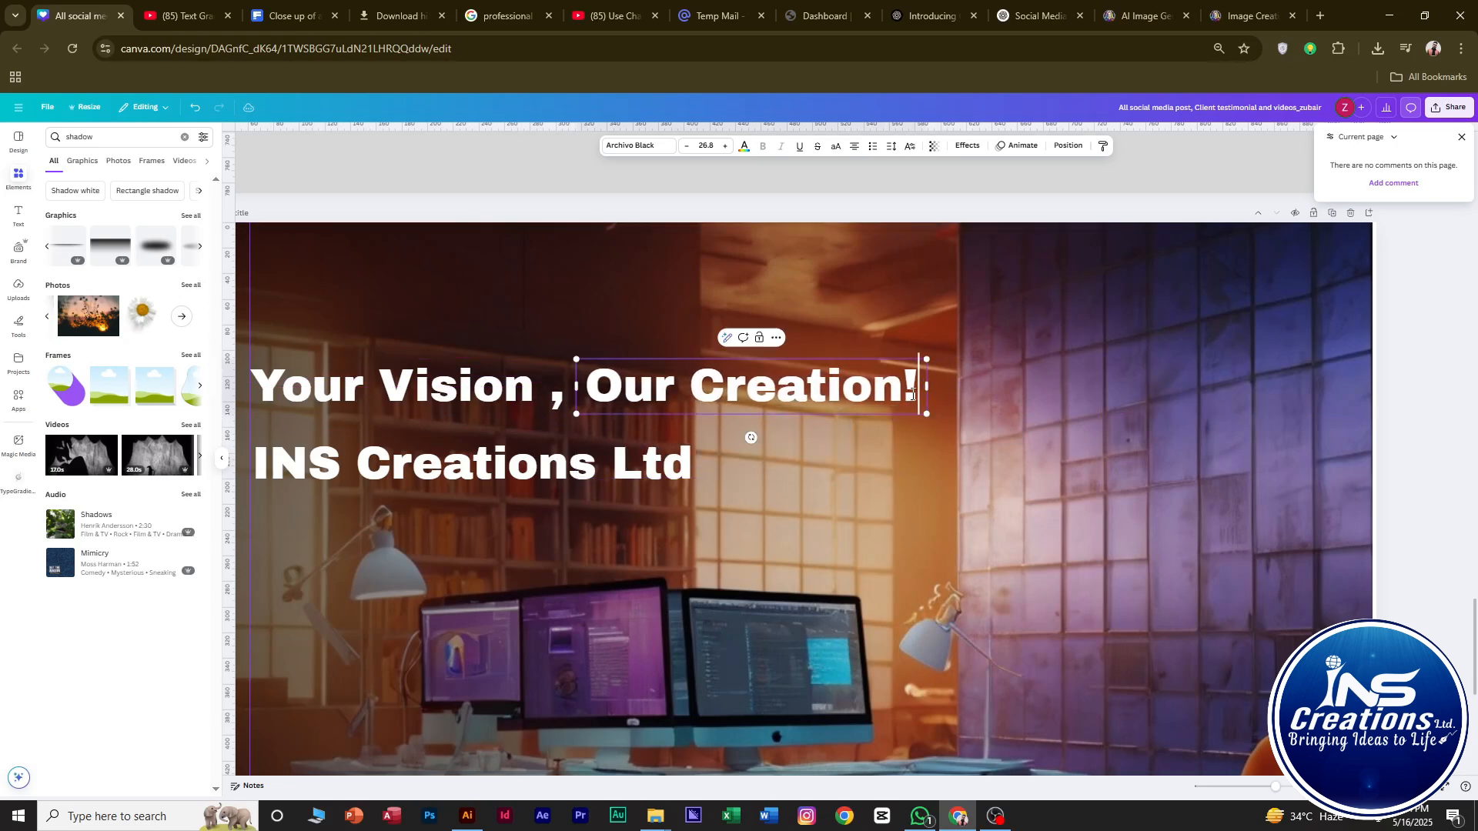
pyautogui.click(953, 399)
pyautogui.moveTo(637, 393); pyautogui.dragTo(630, 392)
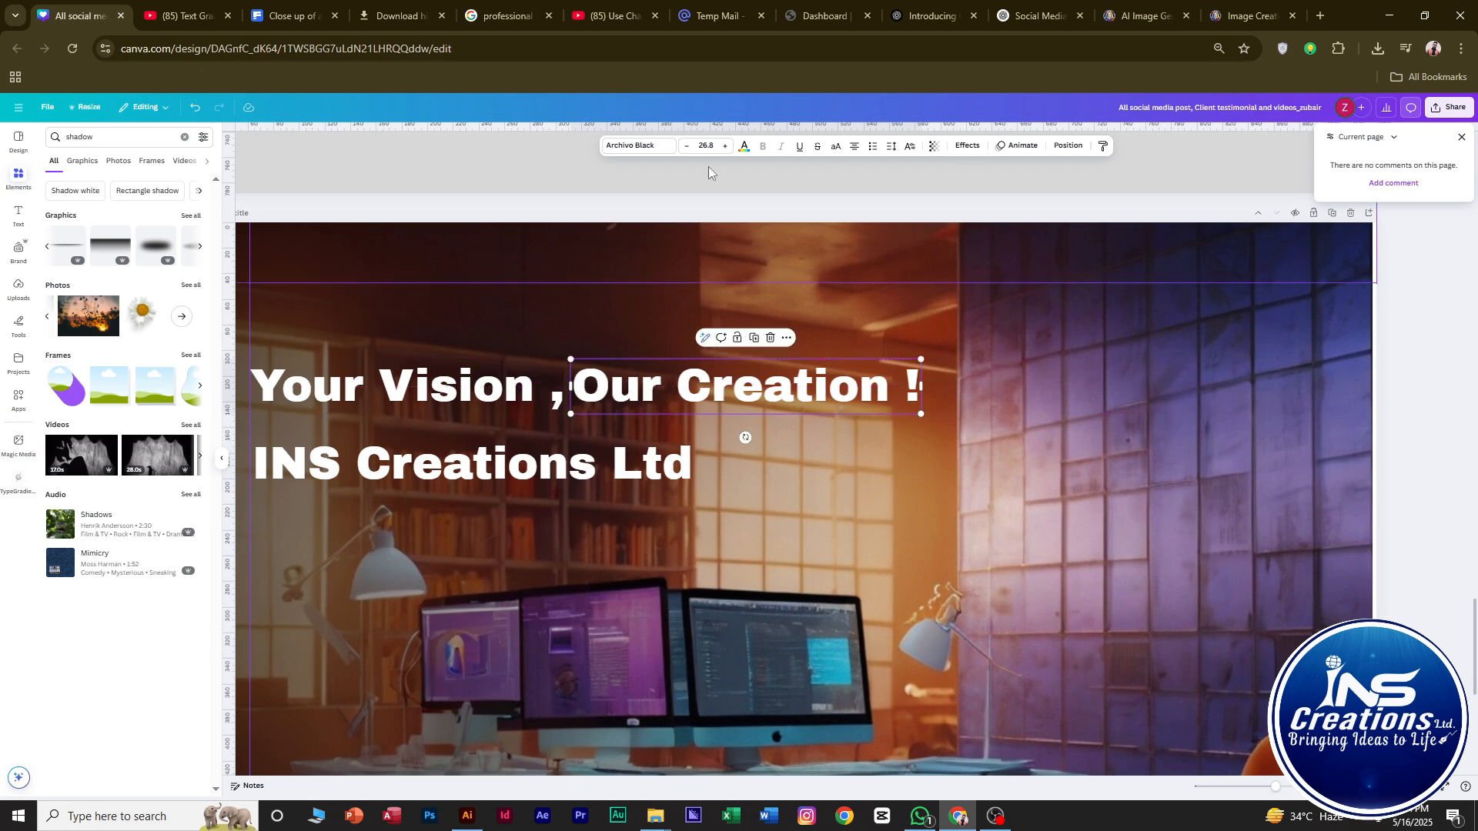
# Enlarge "Our Creation !" to size 32.8, fit its box to one line, and reposition it beside "Your Vision ,".
pyautogui.click(725, 146)
pyautogui.click(725, 147)
pyautogui.click(725, 146)
pyautogui.moveTo(922, 421); pyautogui.dragTo(1060, 431)
pyautogui.click(725, 147)
pyautogui.click(725, 146)
pyautogui.click(725, 146)
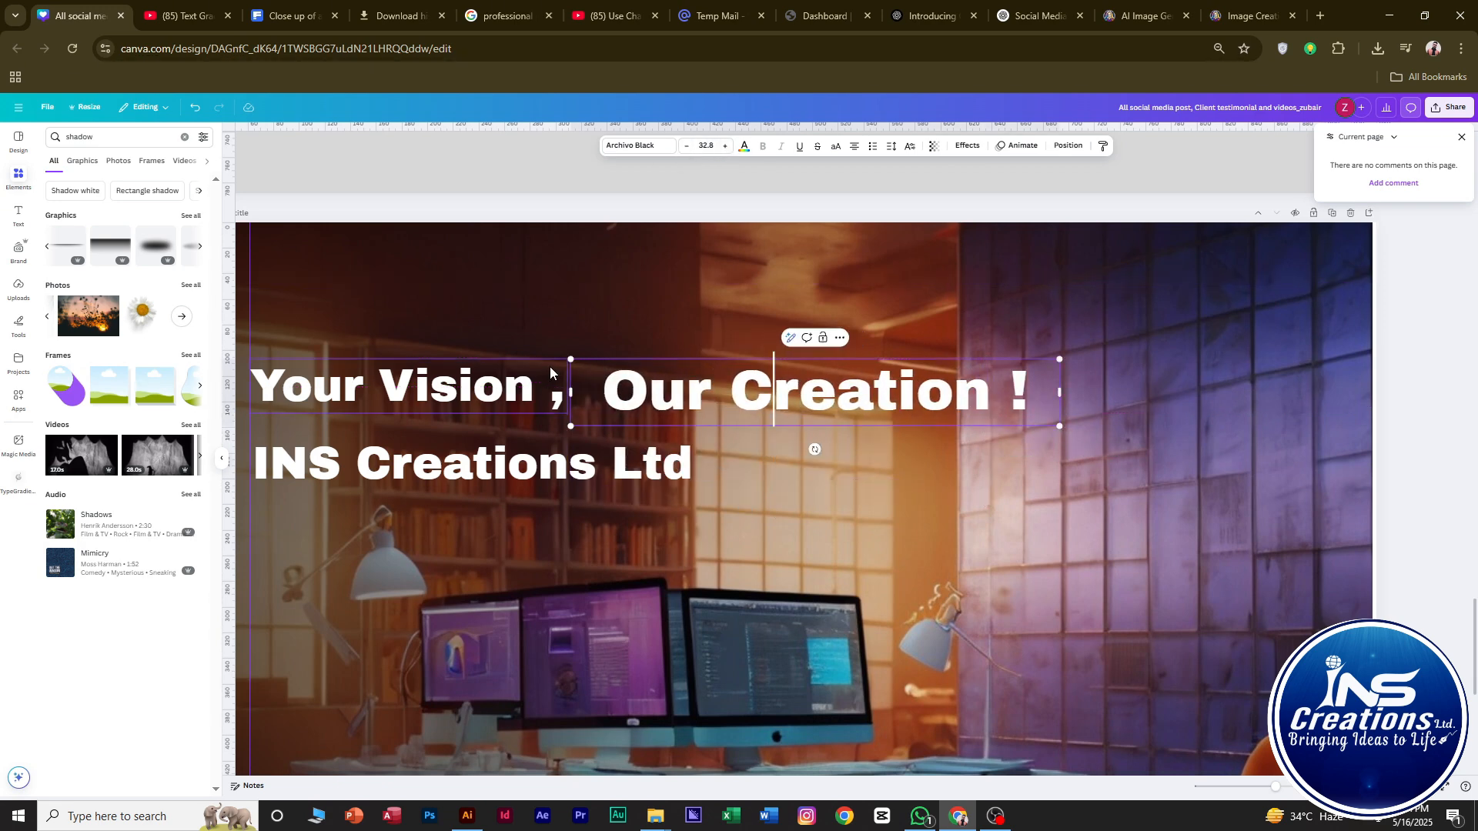
pyautogui.moveTo(568, 393); pyautogui.dragTo(626, 391)
pyautogui.moveTo(897, 398); pyautogui.dragTo(845, 386)
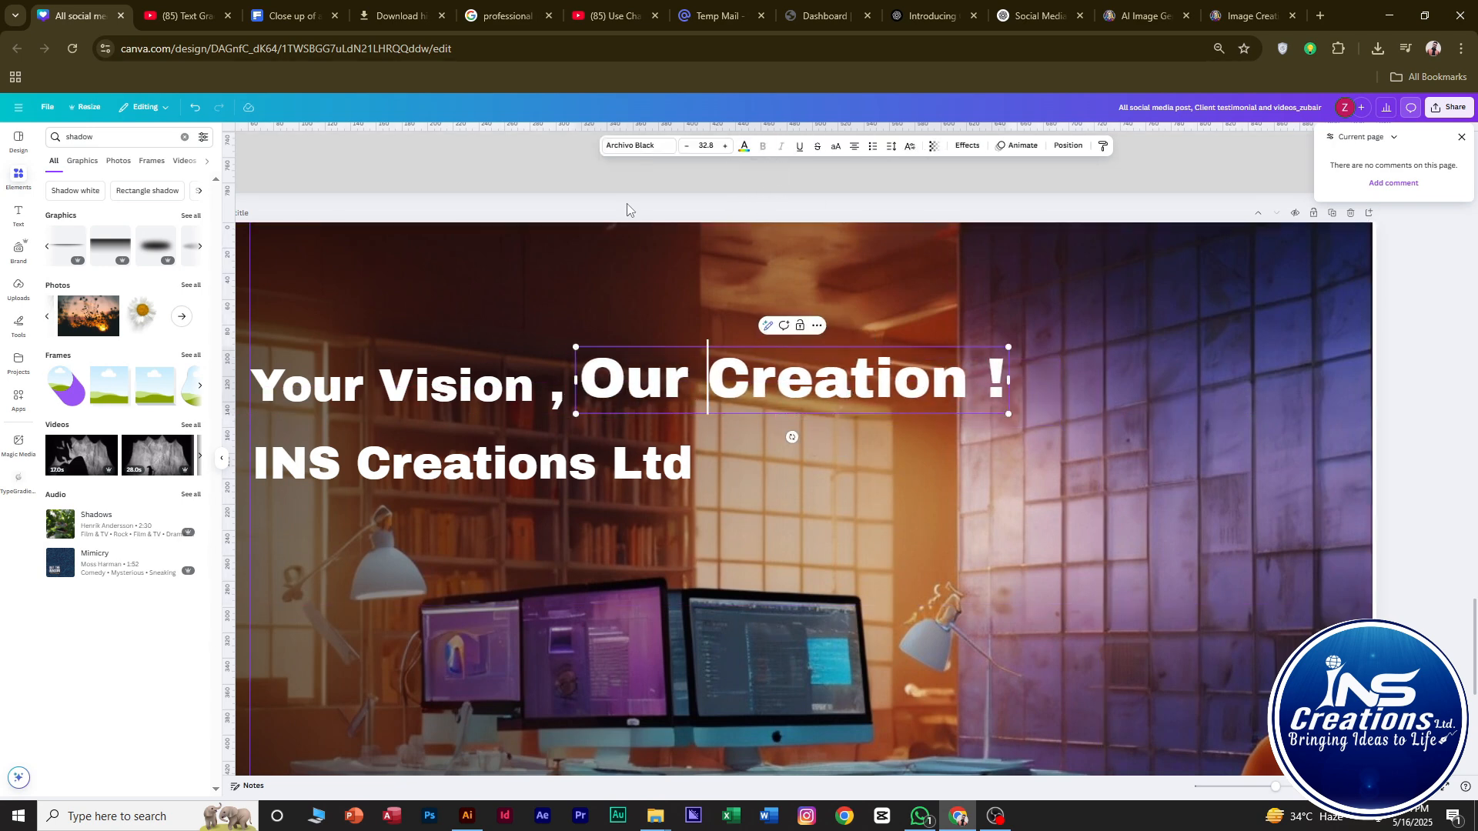
# Duplicate "INS Creations Ltd" below itself, replace the copy's text with "is your", and narrow its box to fit.
pyautogui.scroll(-3, 651, 419)
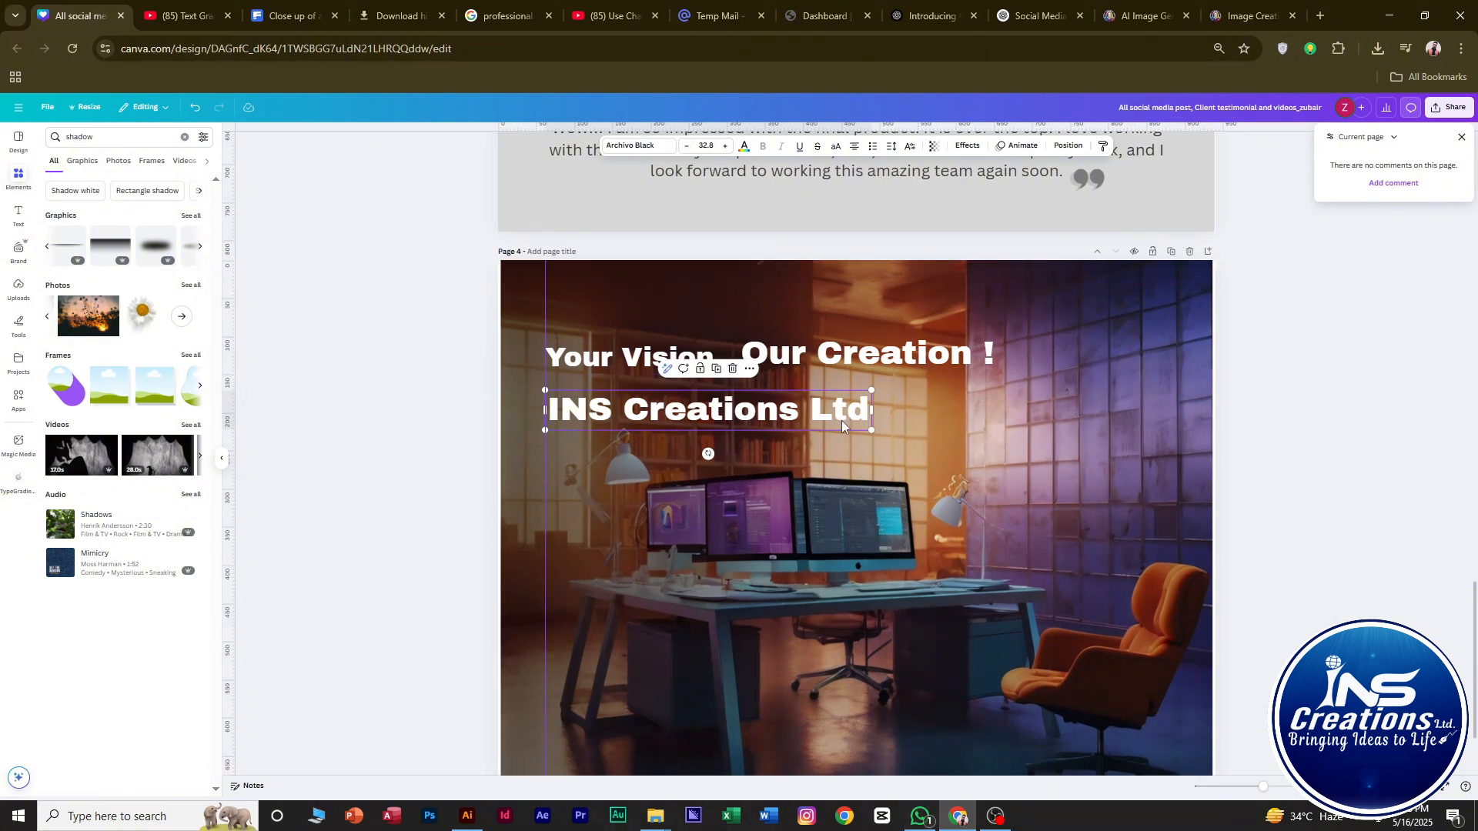
pyautogui.hotkey('ctrl', 'd')
pyautogui.moveTo(836, 422); pyautogui.dragTo(843, 485)
pyautogui.doubleClick(842, 484)
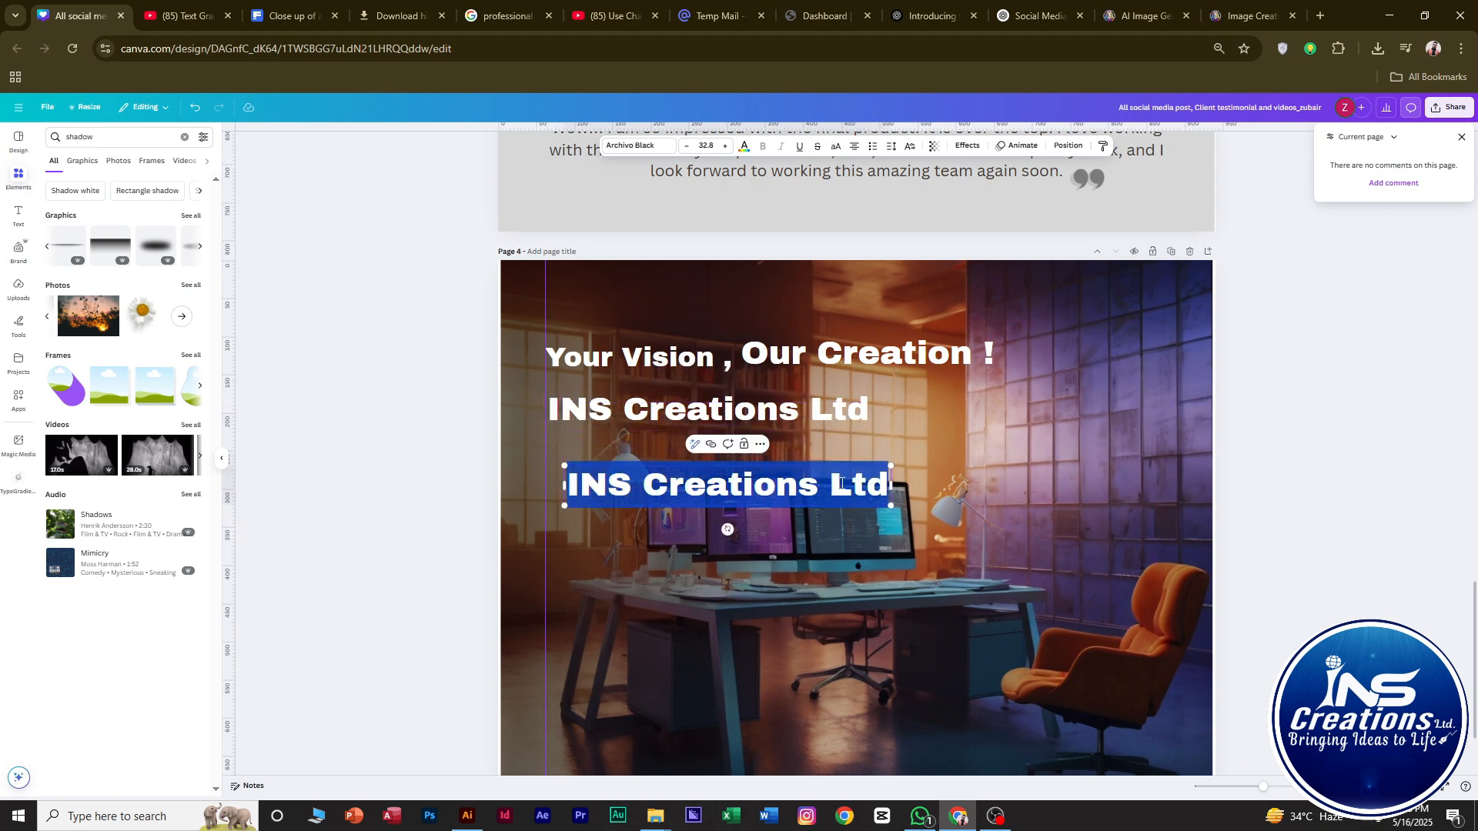
pyautogui.write('is y')
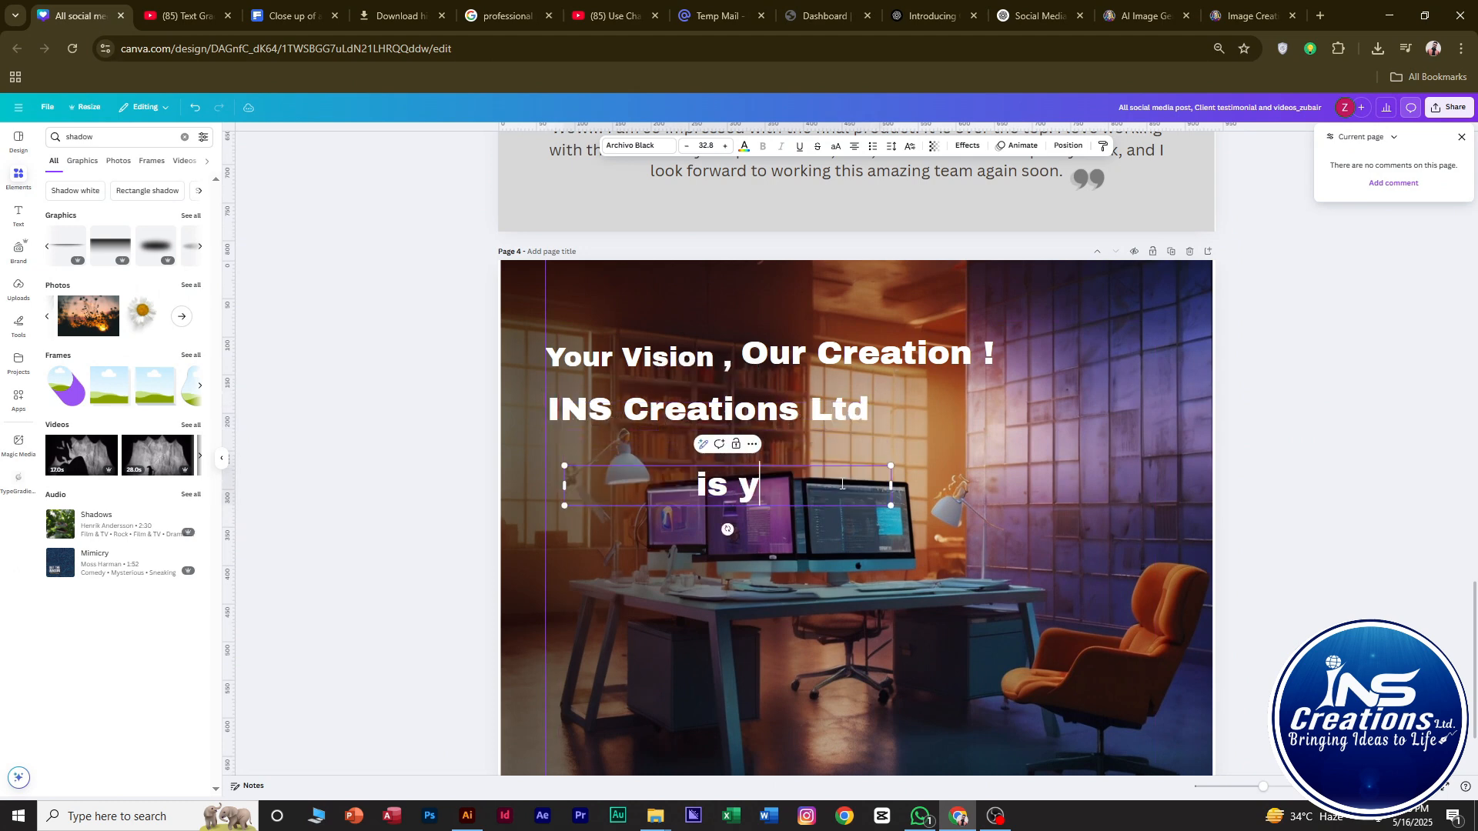
pyautogui.write('our')
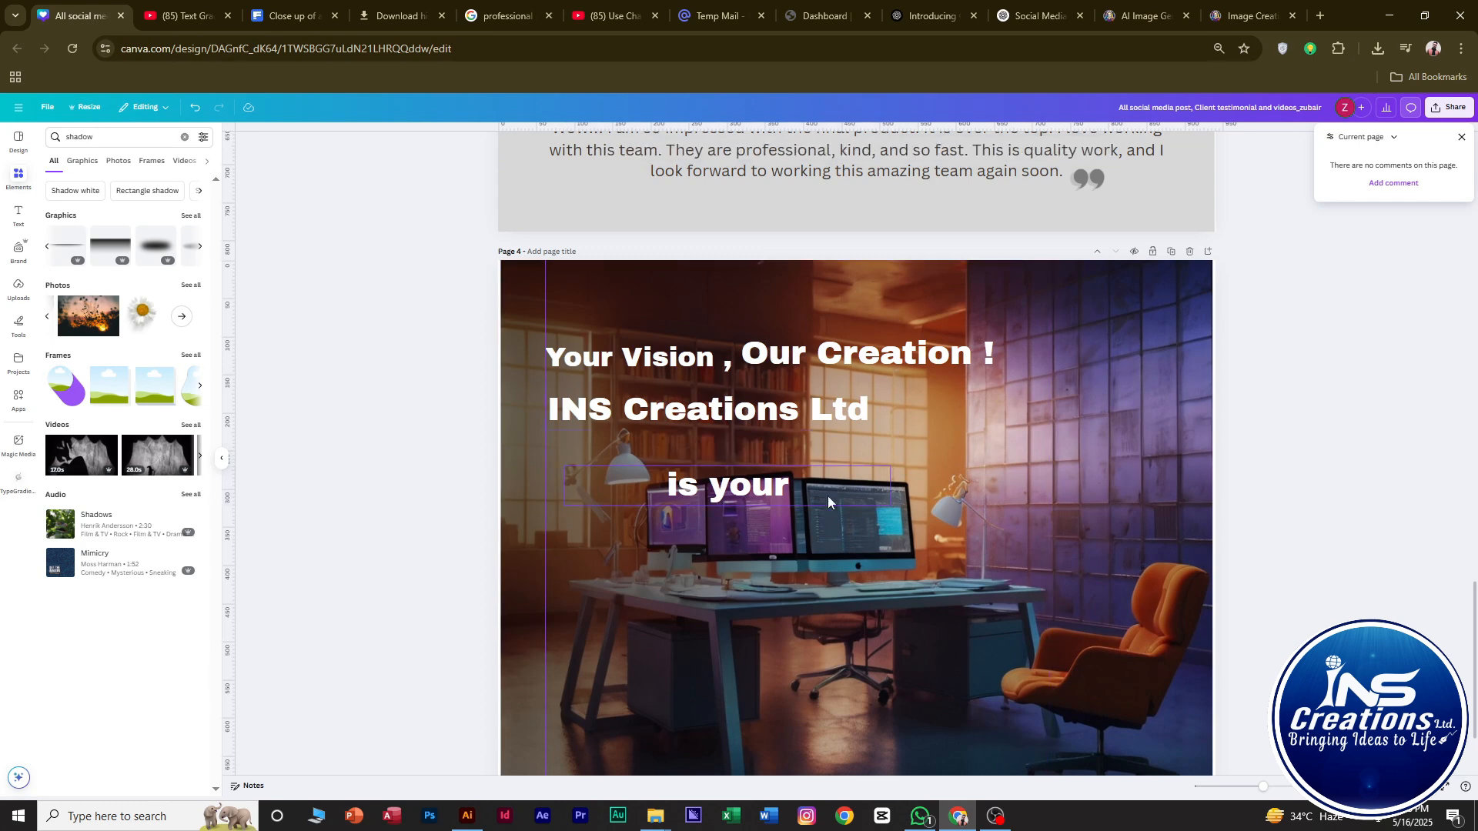
pyautogui.press('Escape')
pyautogui.moveTo(891, 485); pyautogui.dragTo(692, 488)
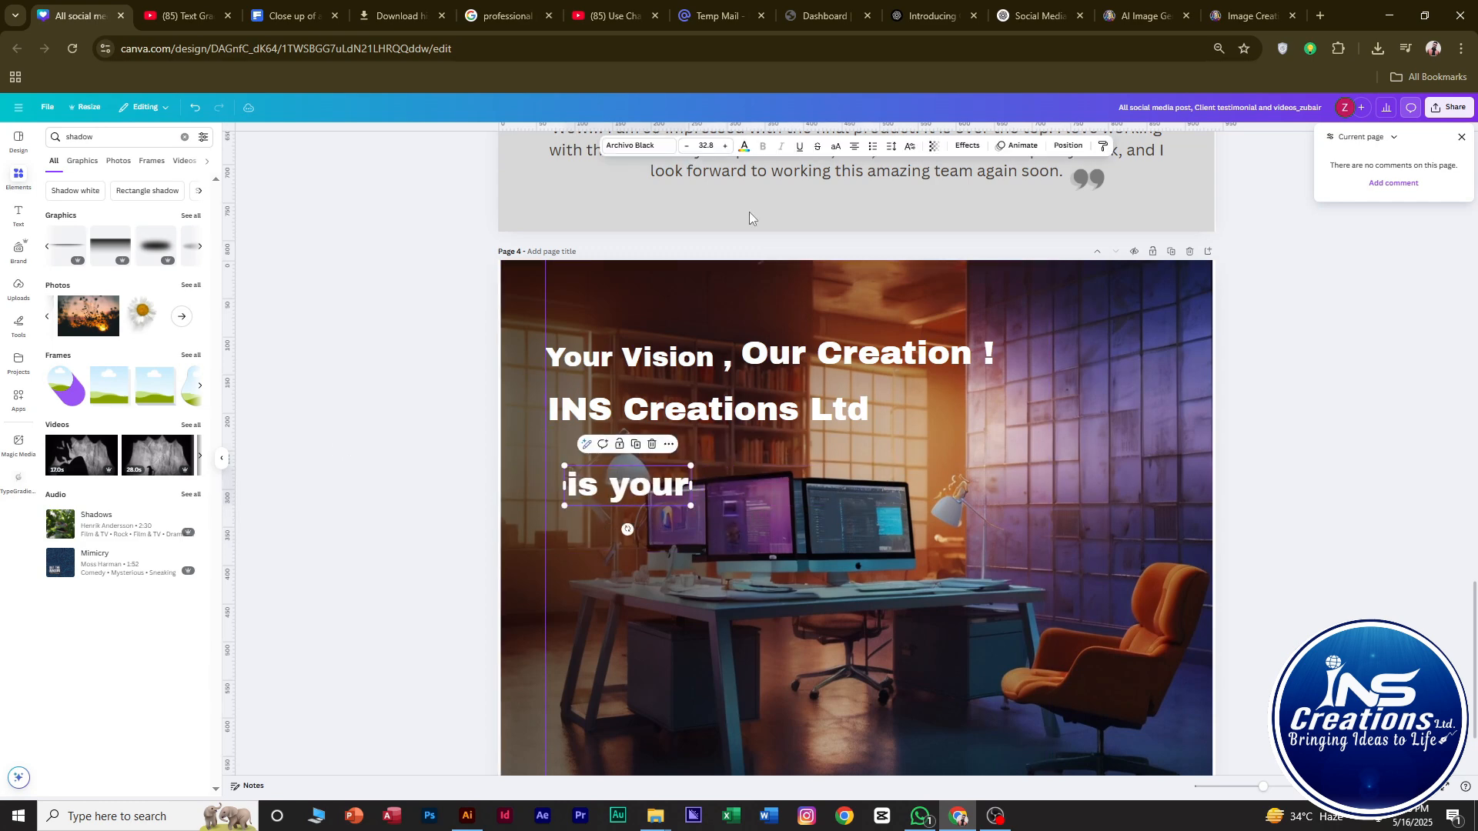
# Set "is your" in the Brittany font and place it directly after "INS Creations Ltd".
pyautogui.click(647, 151)
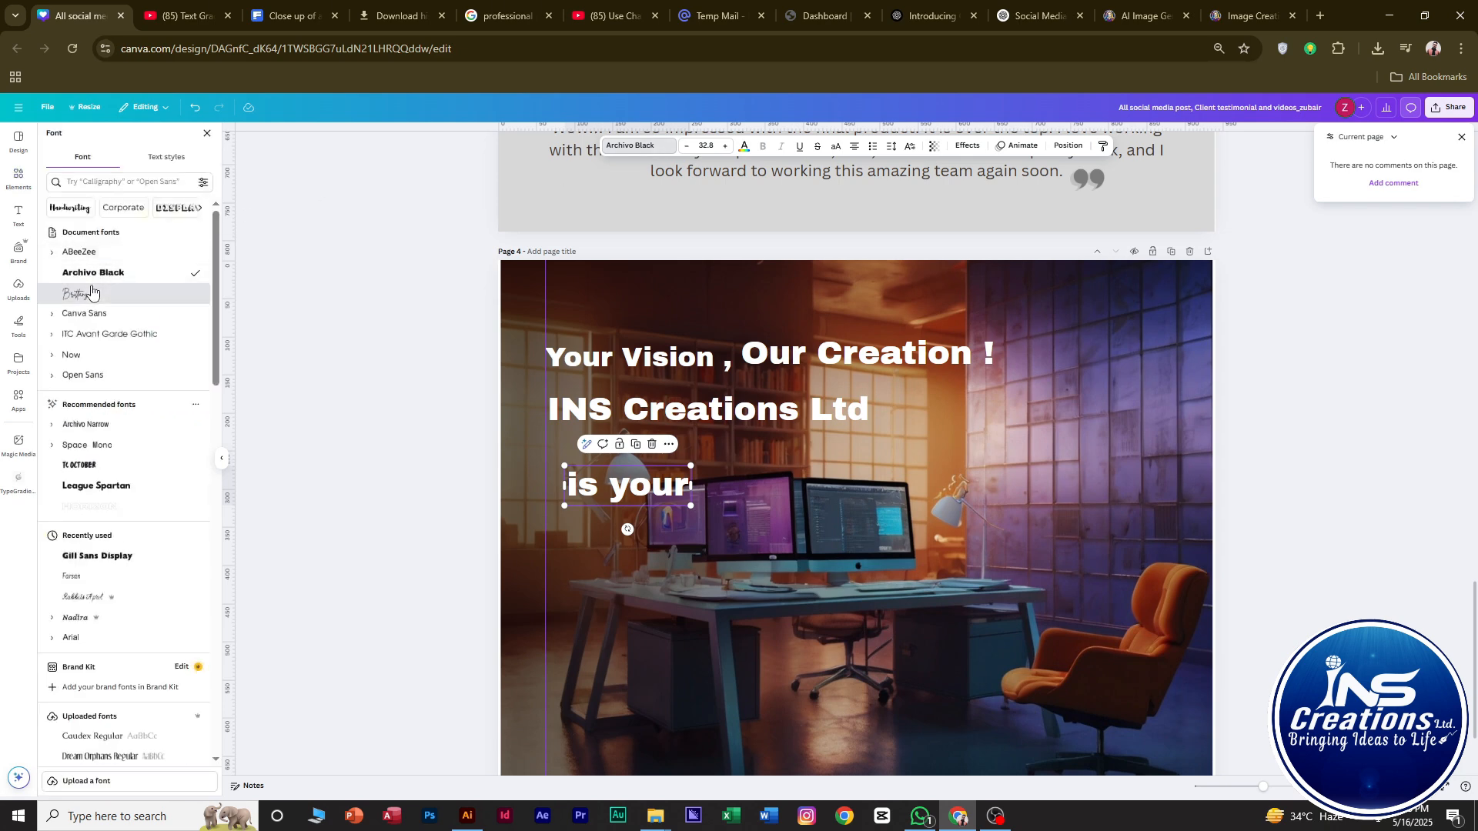
pyautogui.click(77, 294)
pyautogui.moveTo(639, 497); pyautogui.dragTo(941, 414)
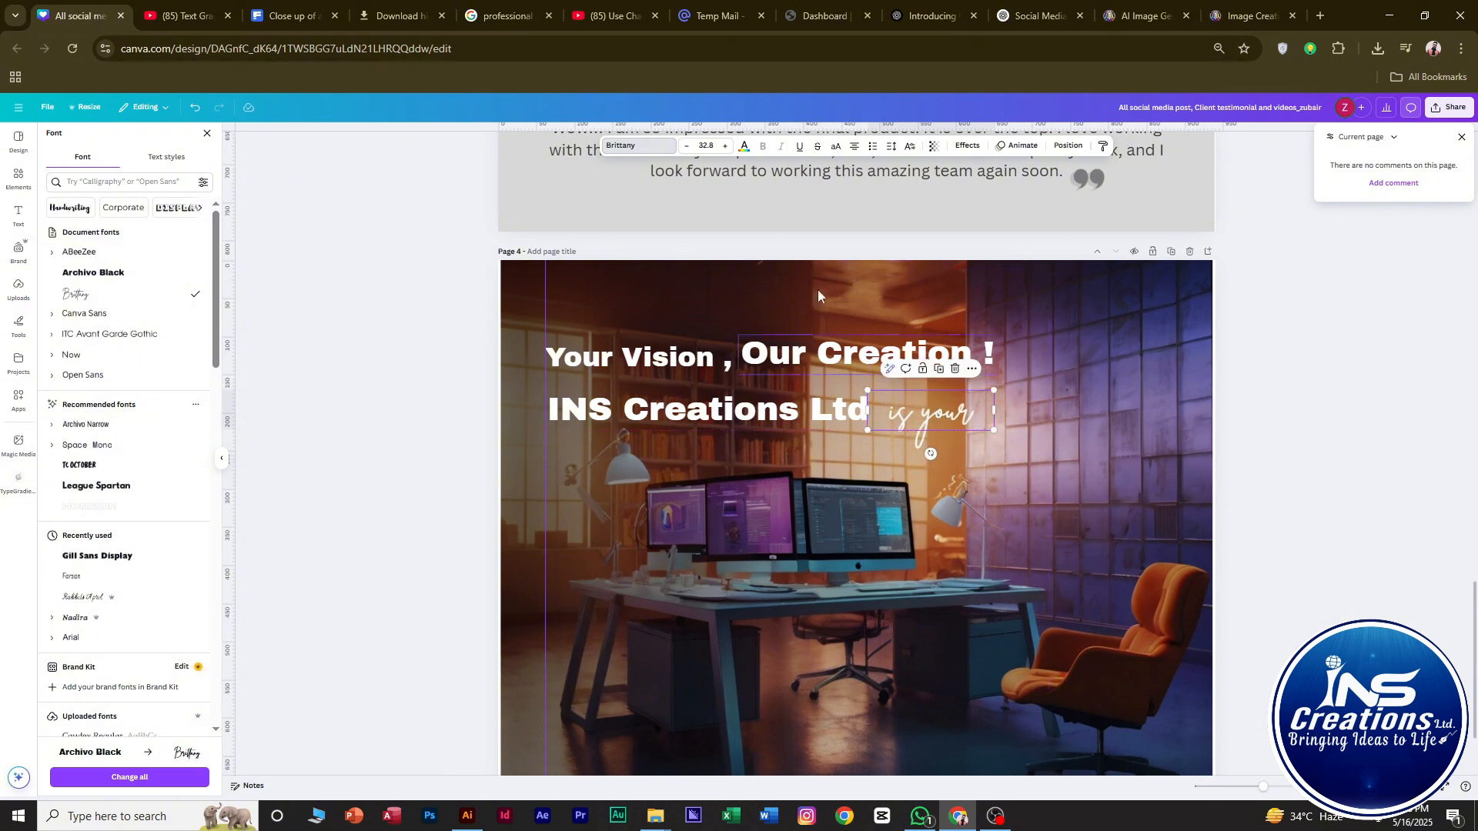
# Change the text colour of "is your" to black.
pyautogui.click(744, 146)
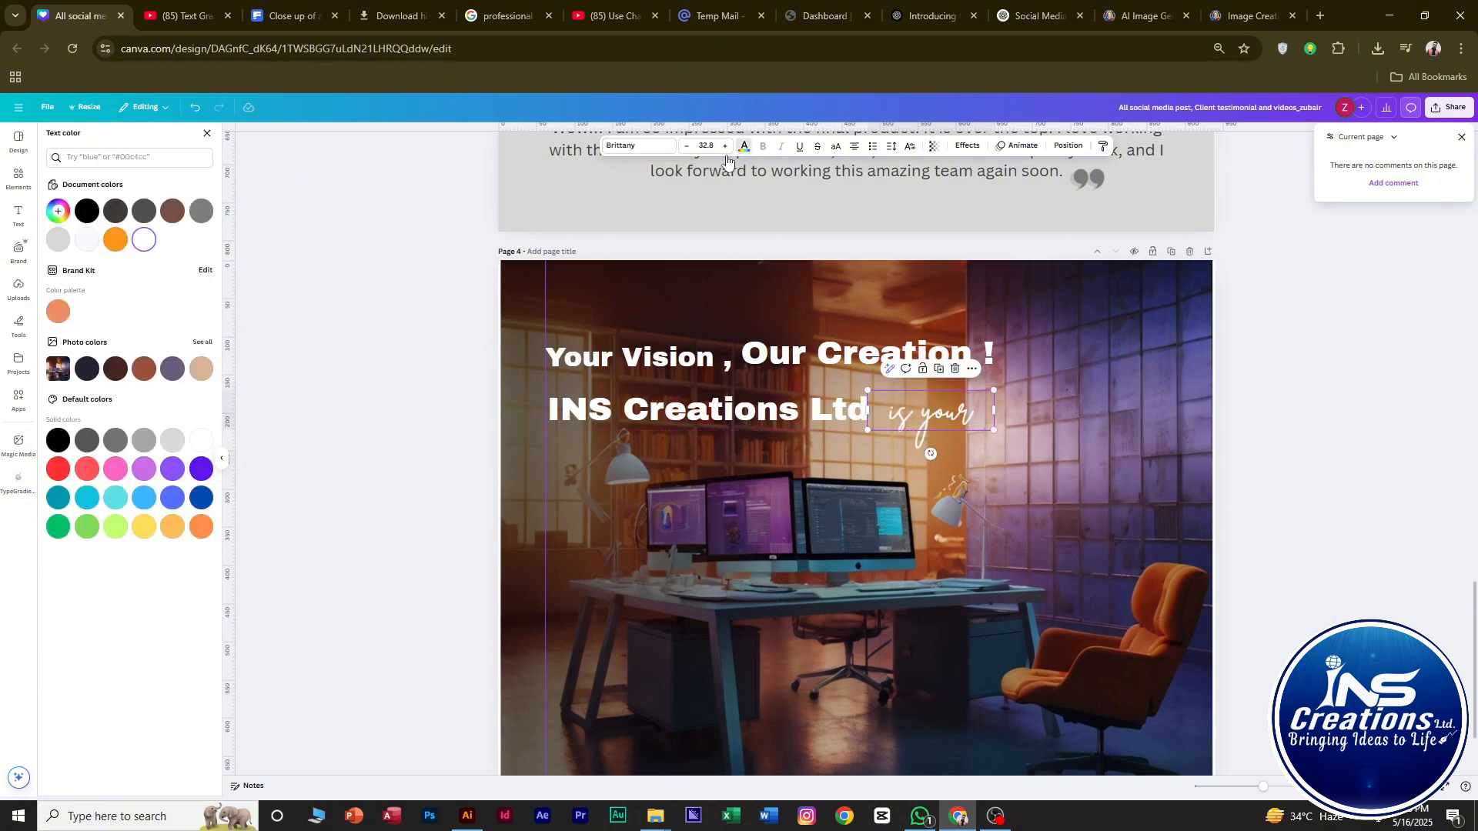
pyautogui.click(201, 470)
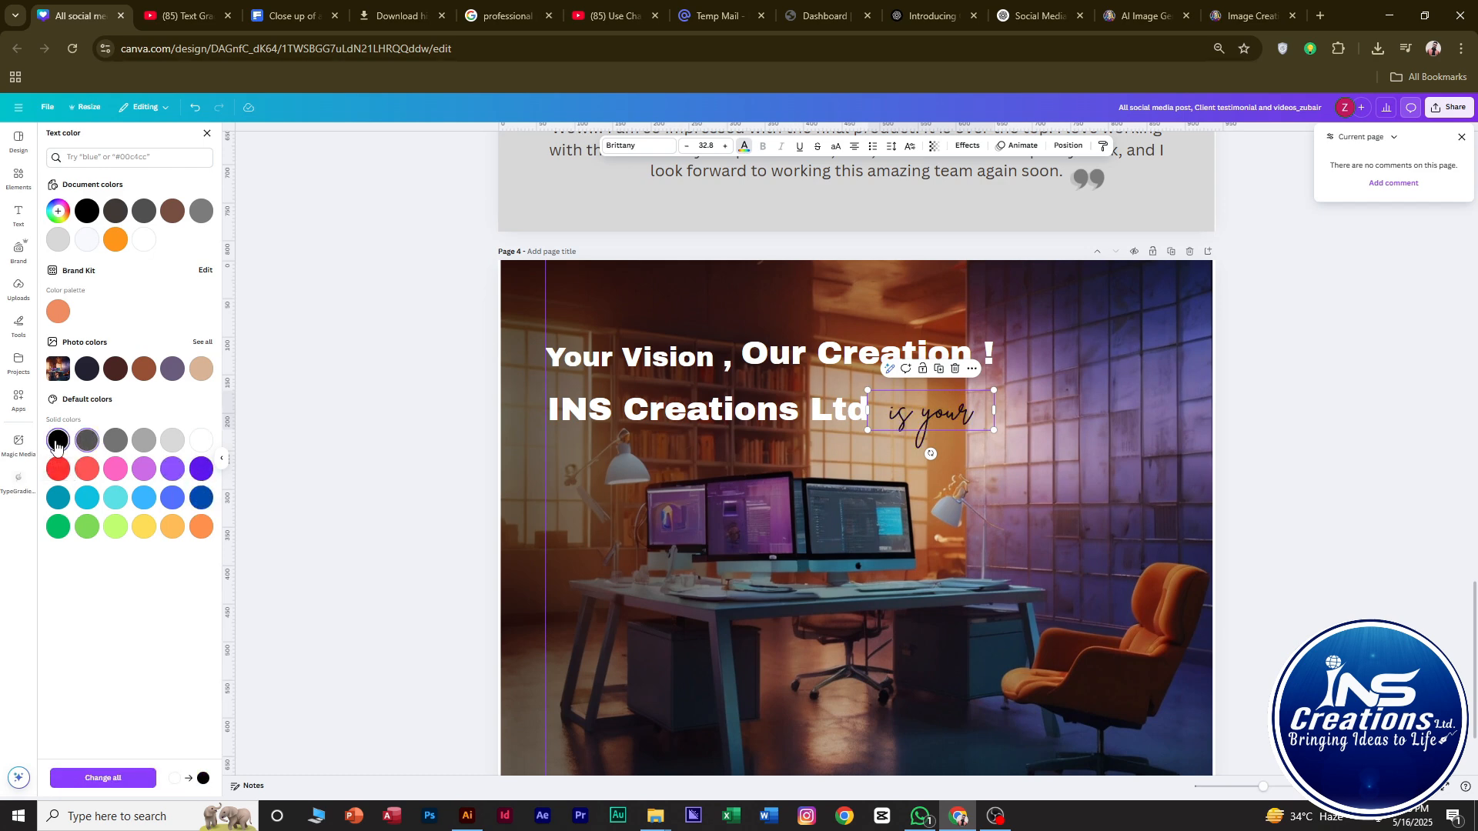
pyautogui.click(1383, 458)
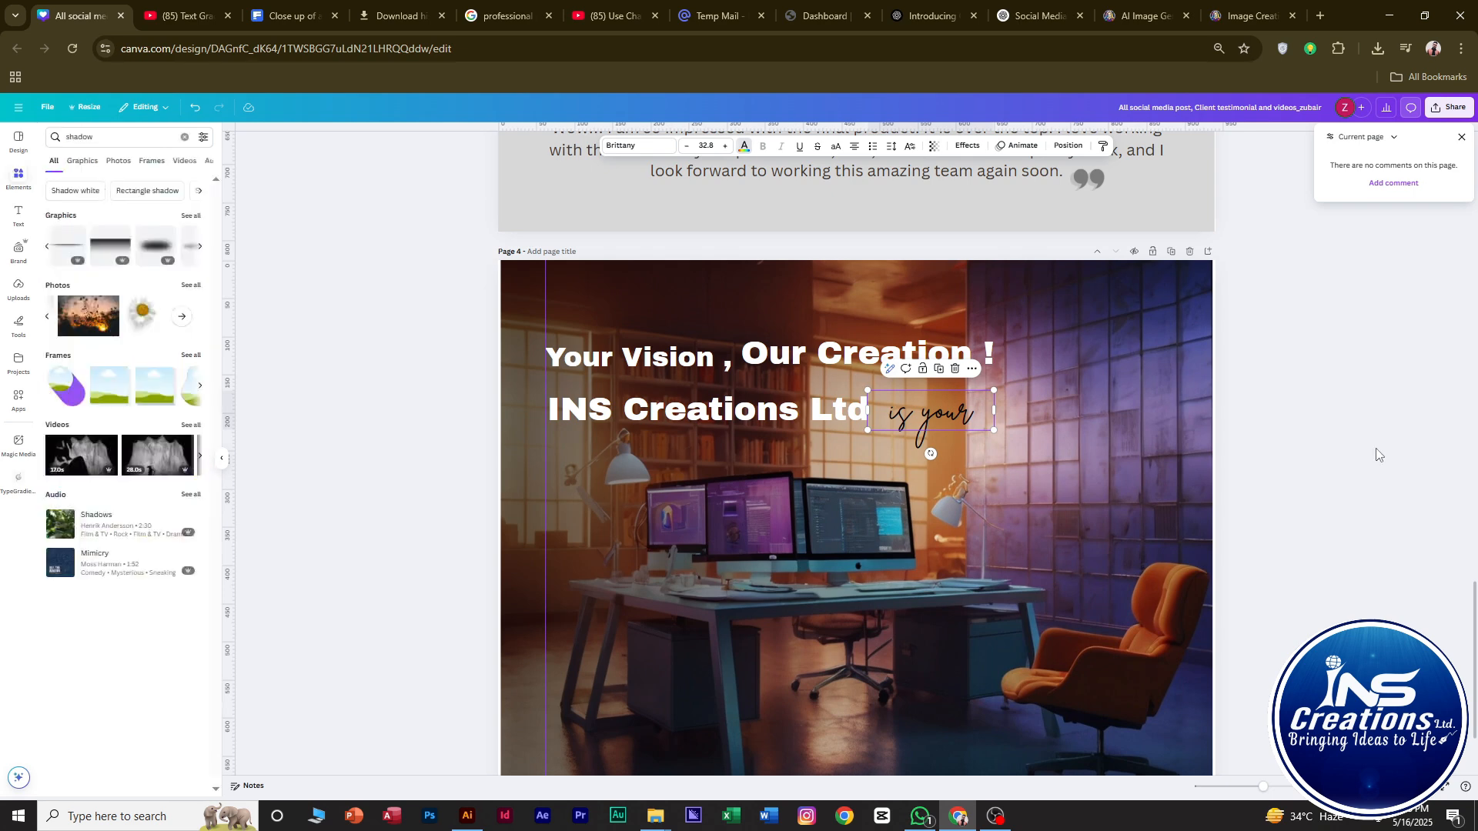
pyautogui.click(722, 417)
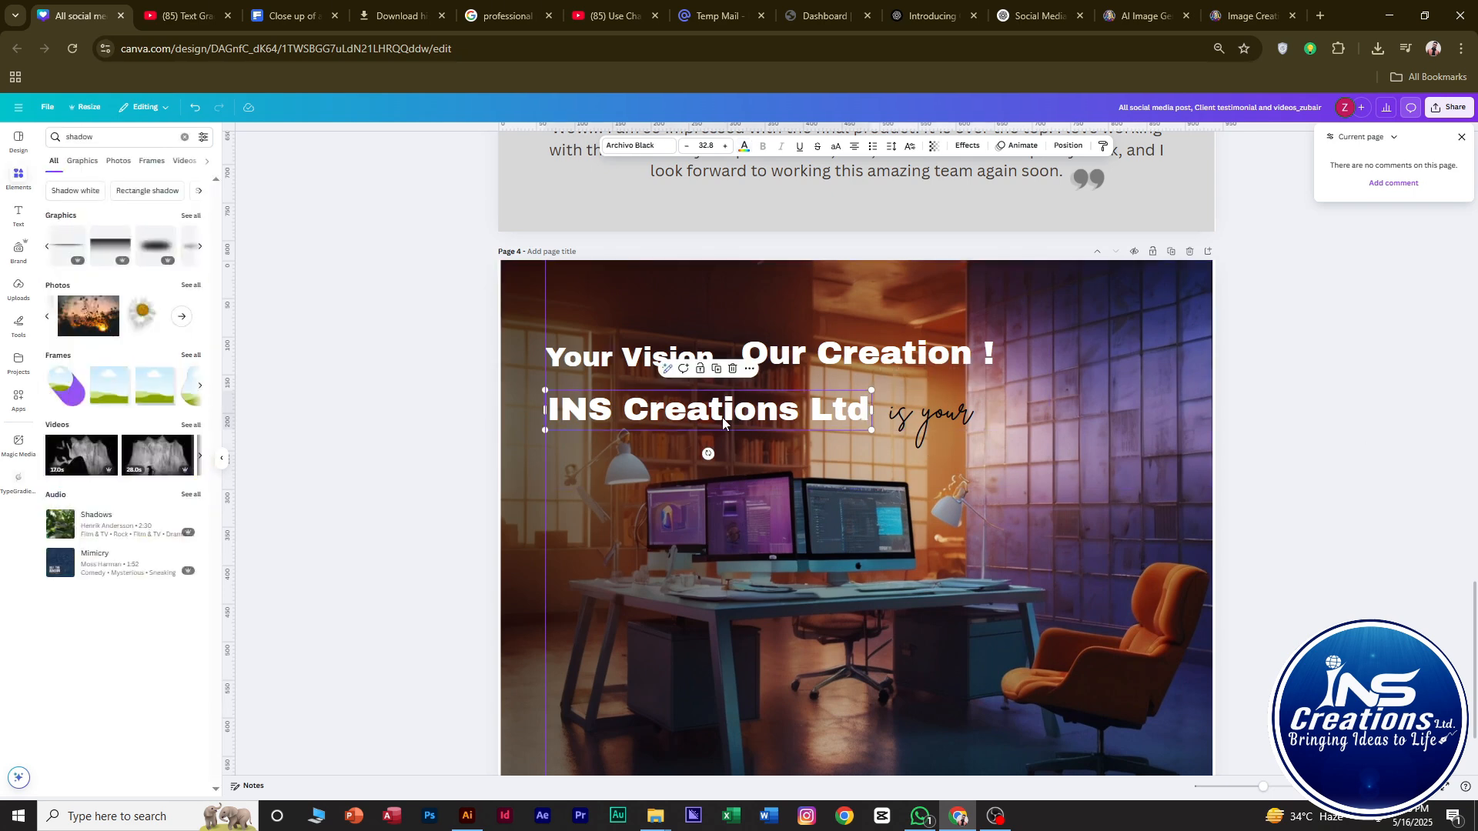
pyautogui.click(606, 362)
pyautogui.click(1263, 368)
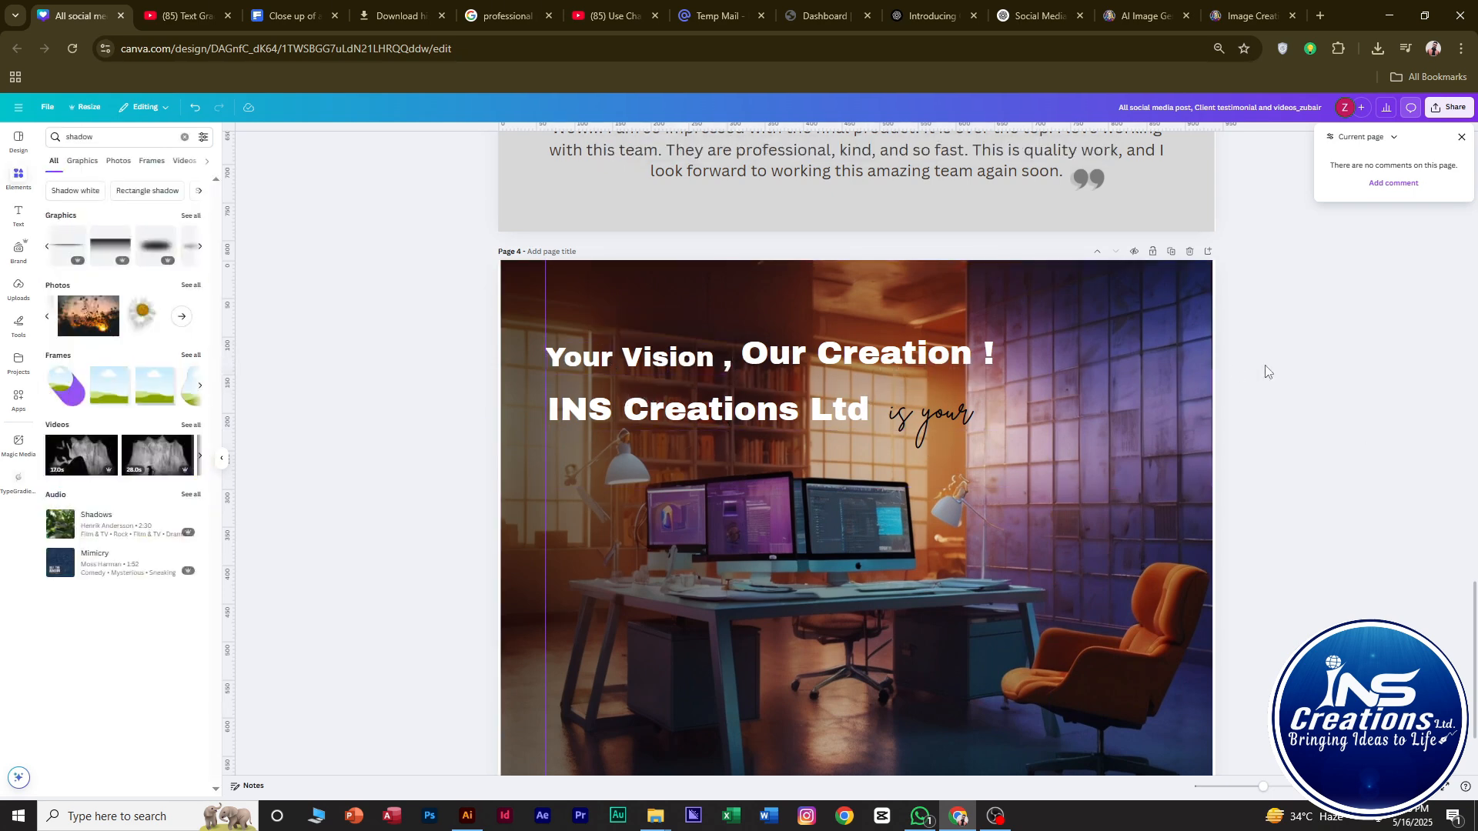
# Scale "is your" down to size 28.1 and position it at the end of the "INS Creations Ltd" line.
pyautogui.click(931, 418)
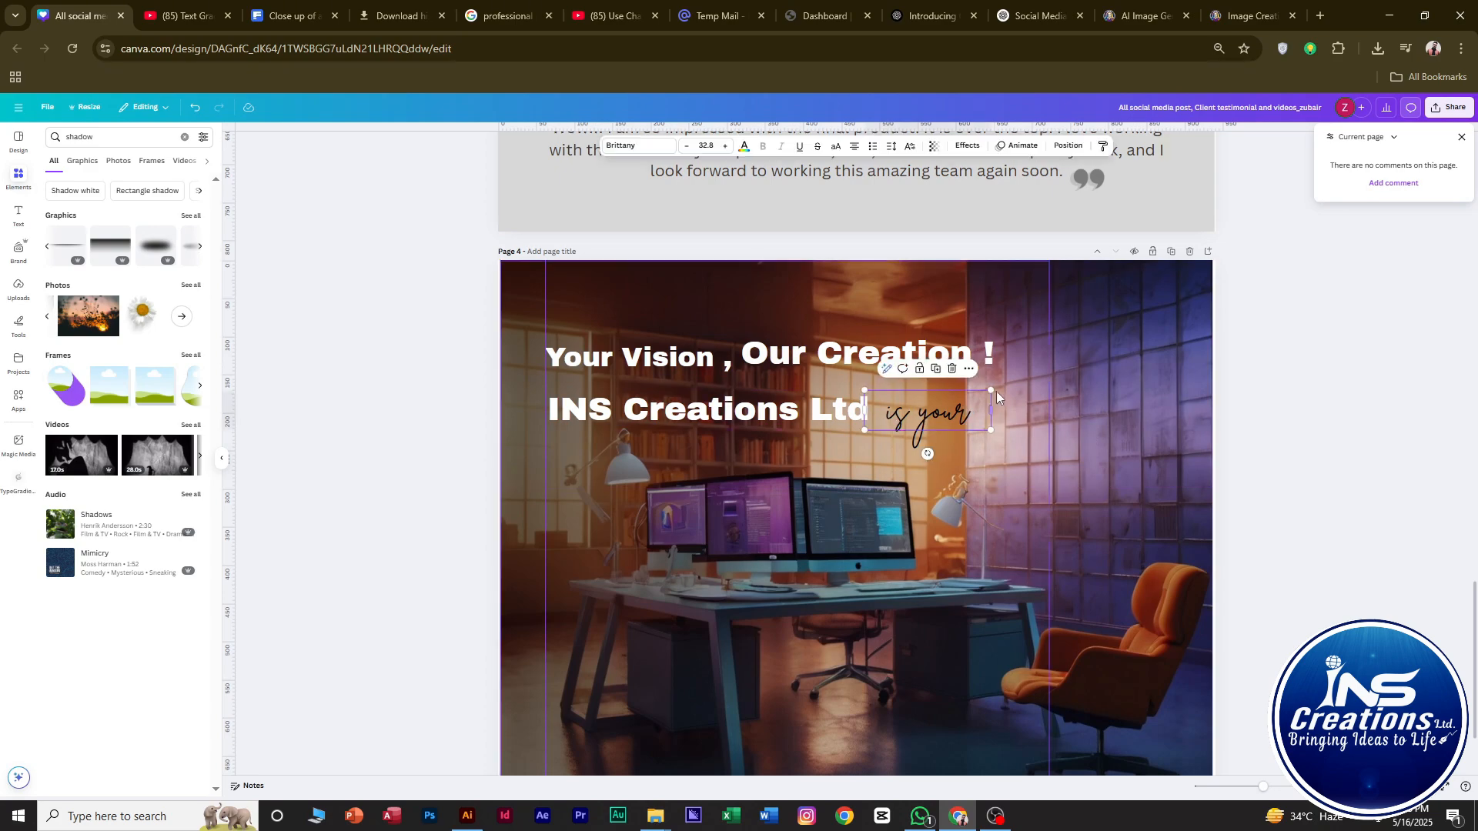
pyautogui.moveTo(993, 392); pyautogui.dragTo(935, 418)
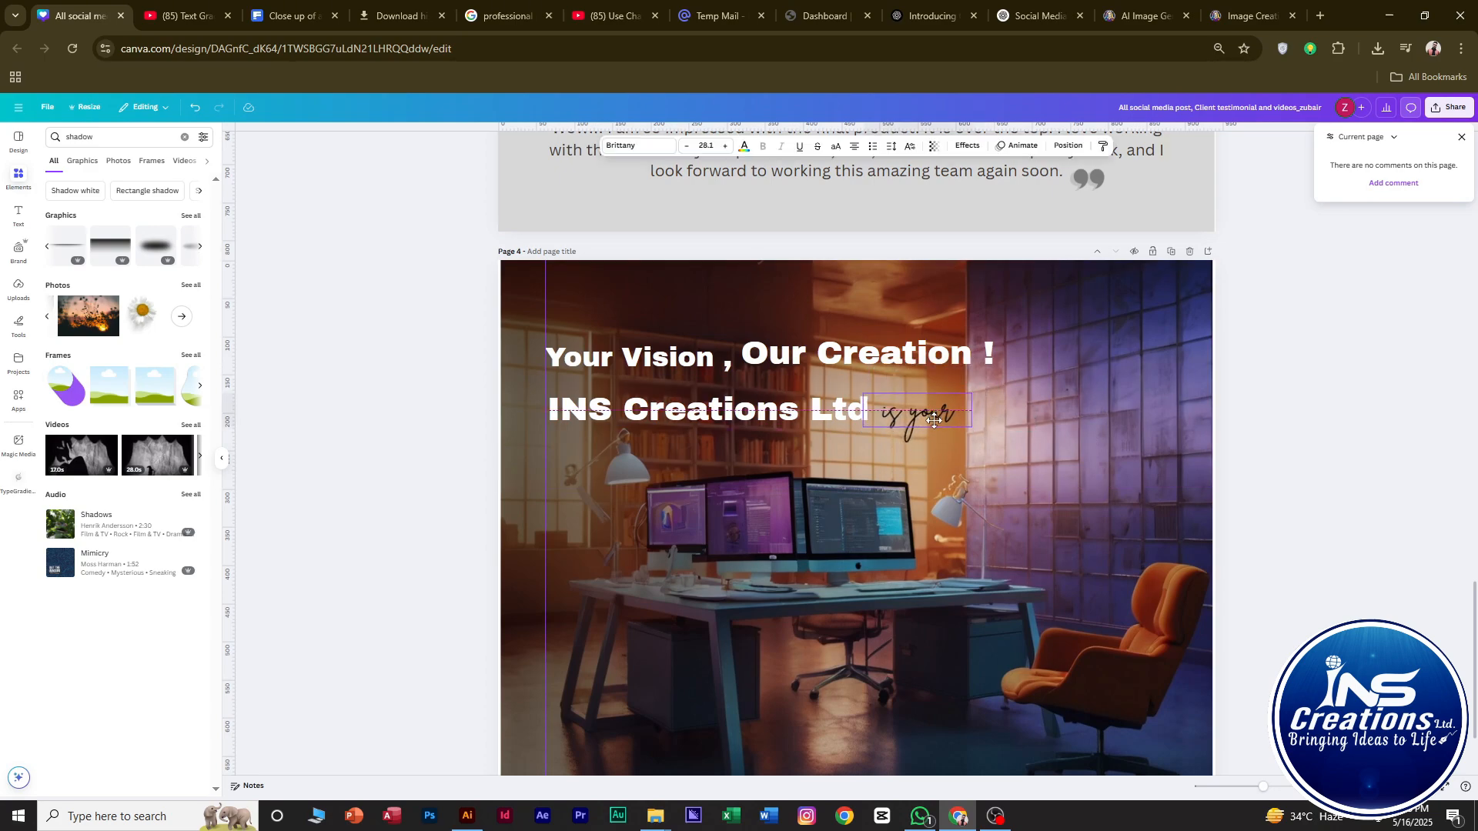
pyautogui.click(1052, 445)
pyautogui.scroll(3, 1051, 445)
pyautogui.scroll(-4, 1052, 445)
pyautogui.click(1188, 489)
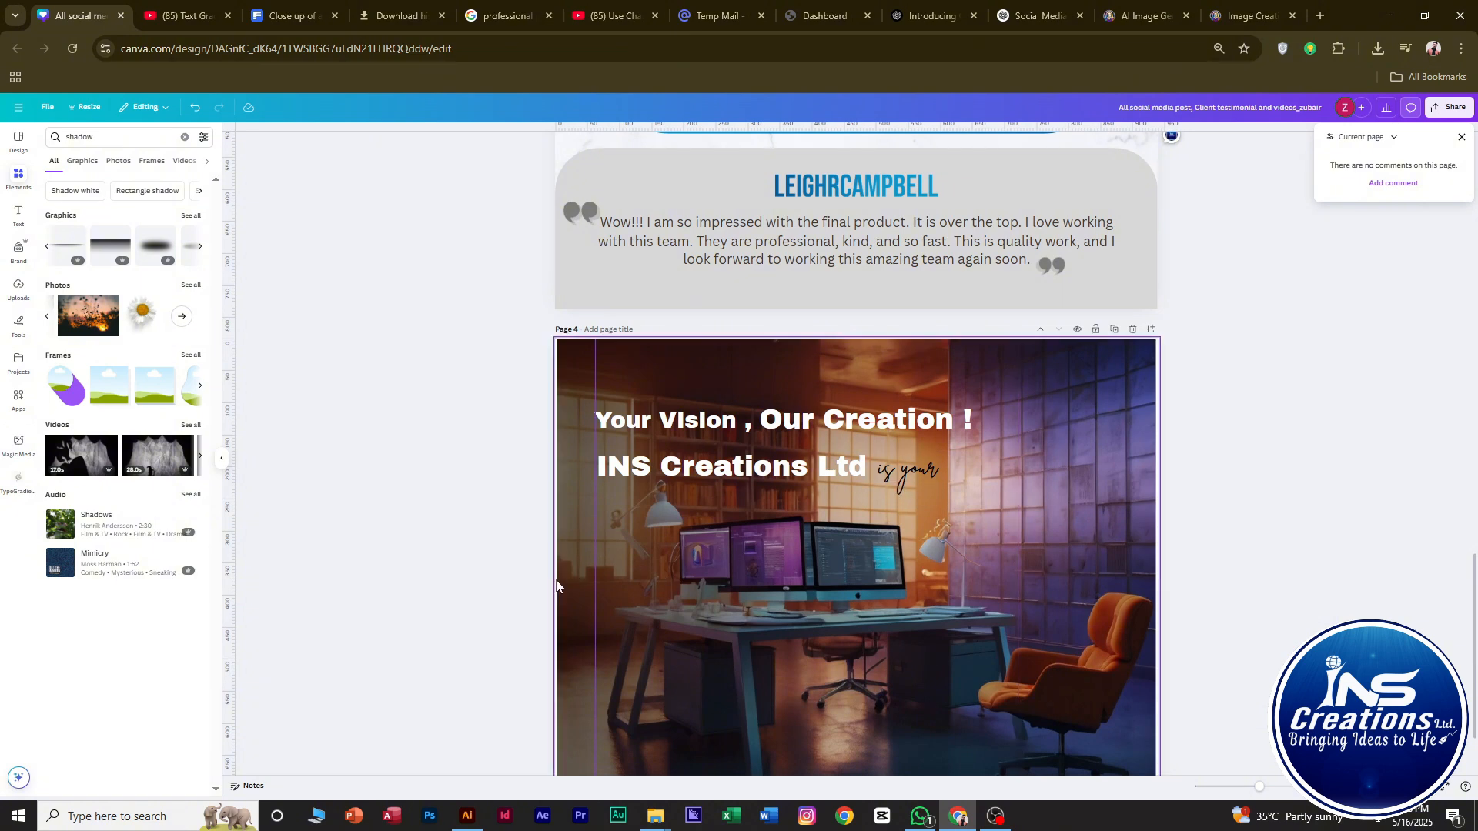
# Set the transparency value of the shadow overlay on the image's left side to 100.
pyautogui.click(699, 373)
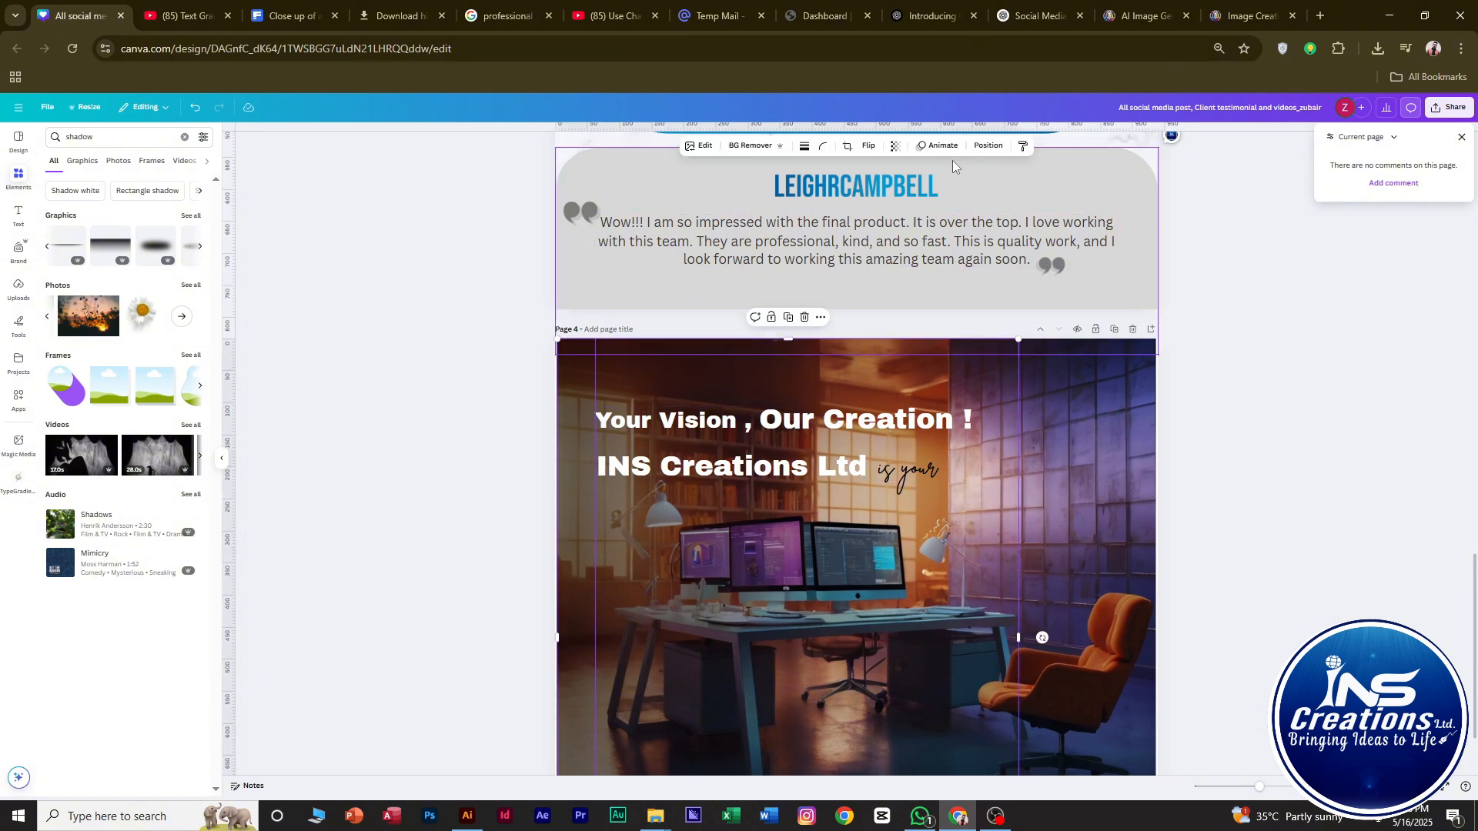
pyautogui.click(896, 145)
pyautogui.moveTo(891, 192); pyautogui.dragTo(947, 181)
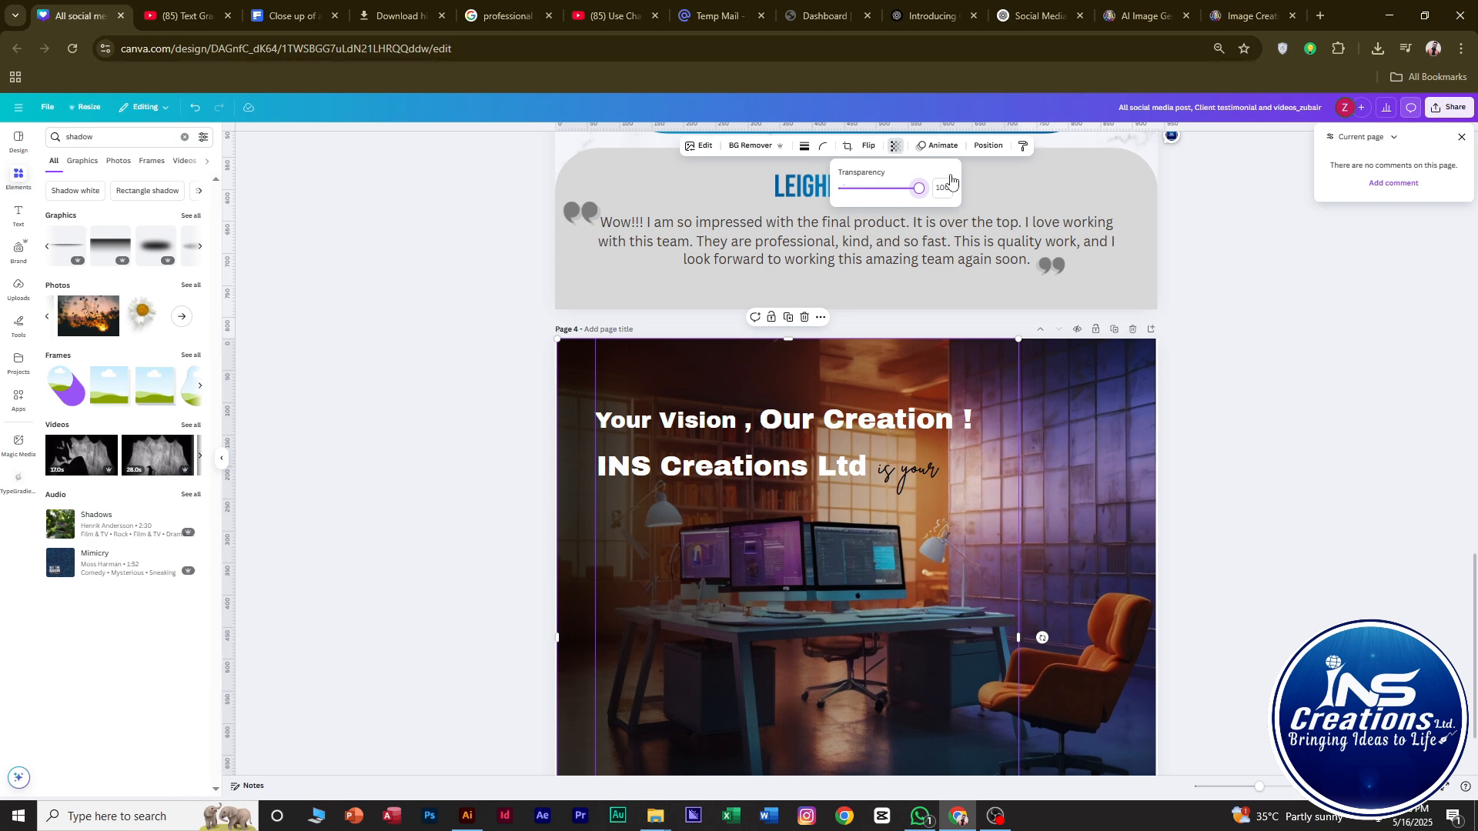
pyautogui.click(1249, 373)
pyautogui.keyDown('ctrl'); pyautogui.scroll(2, 1232, 462); pyautogui.keyUp('ctrl')
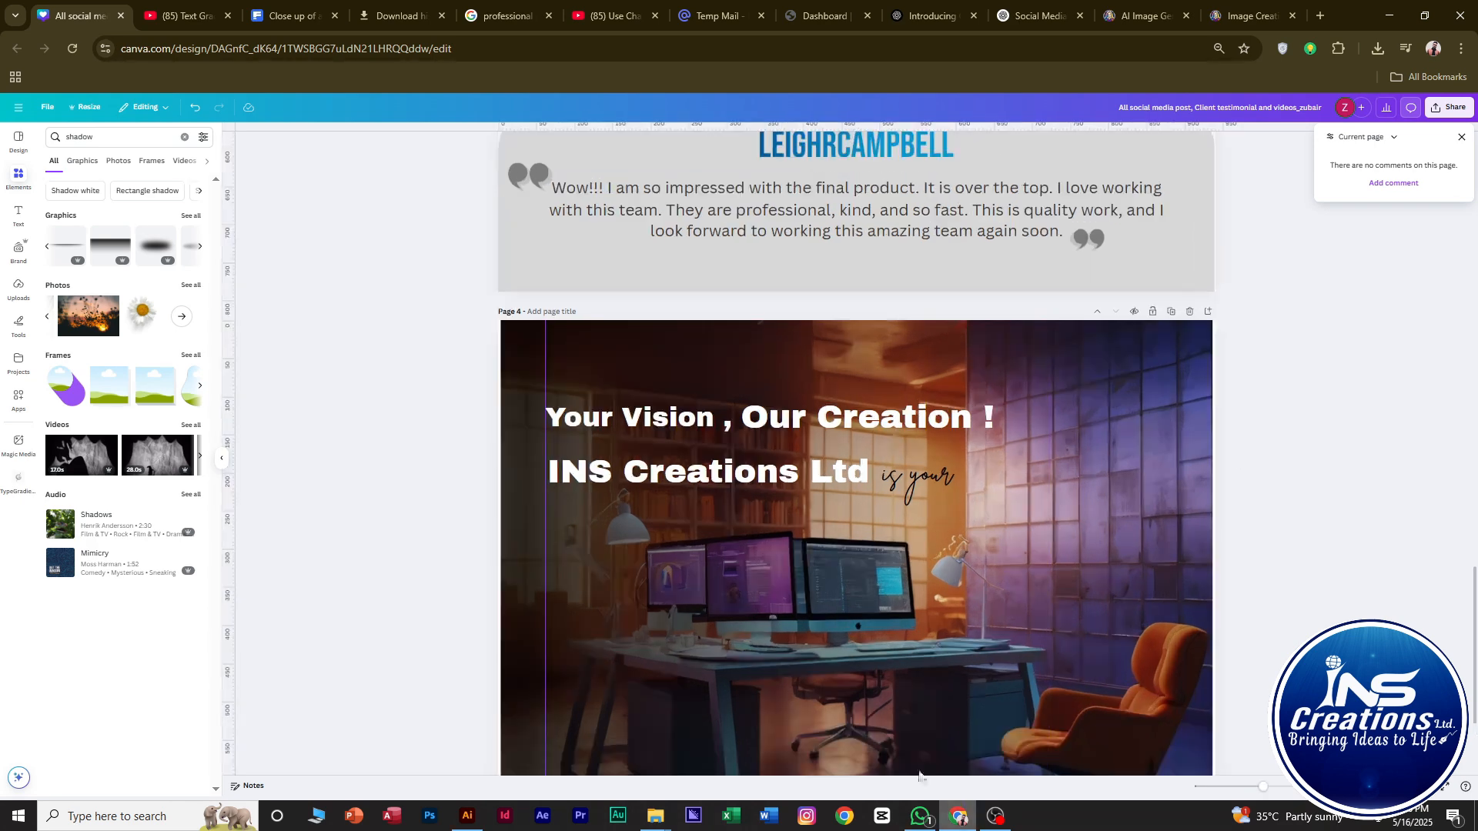
# Duplicate "Your Vision ," below "INS Creations Ltd", replace the copy's text with "one-stop", and narrow its box to fit.
pyautogui.click(667, 423)
pyautogui.keyDown('alt'); pyautogui.moveTo(631, 420); pyautogui.dragTo(655, 516); pyautogui.keyUp('alt')
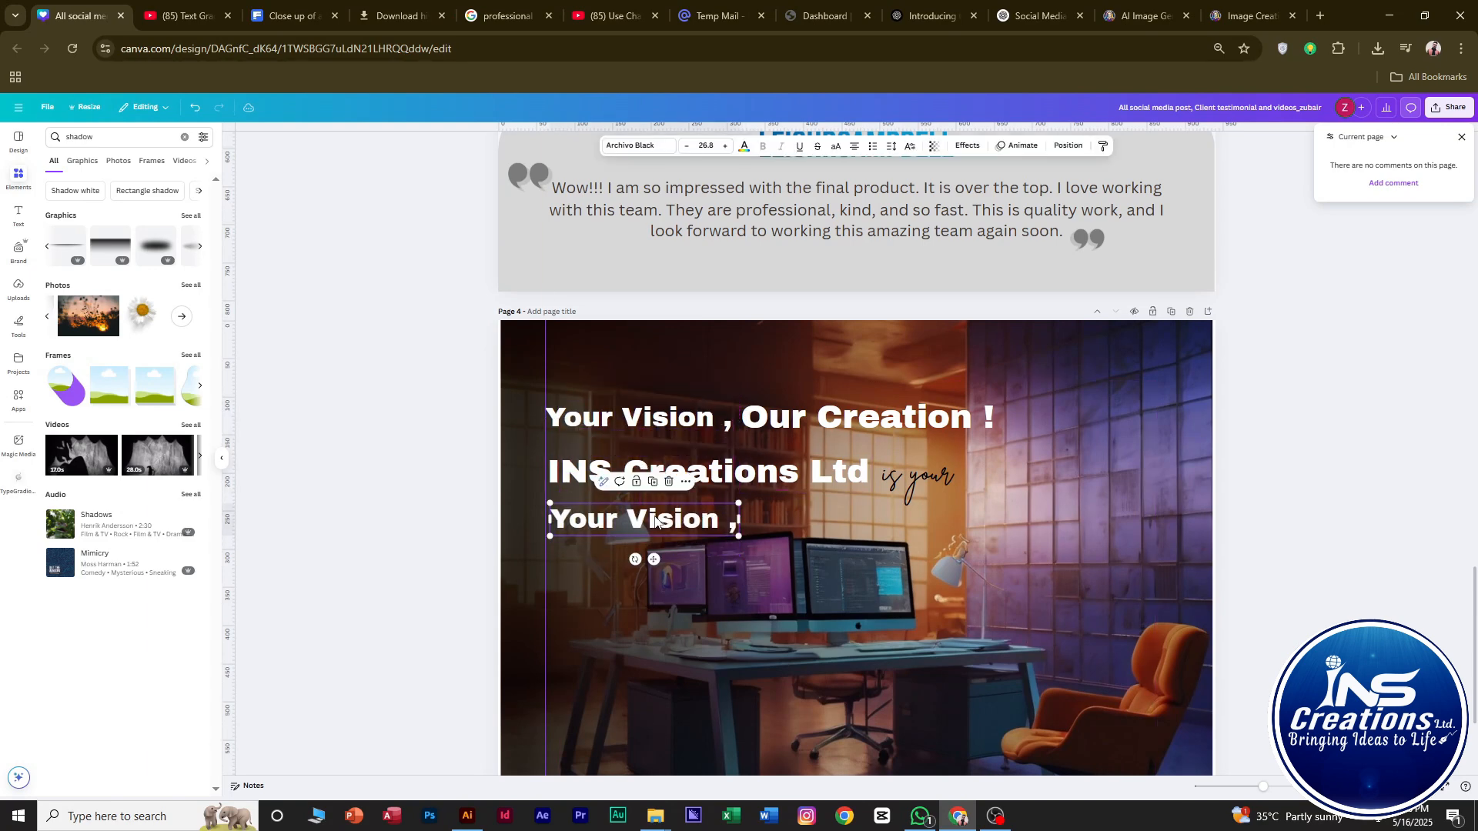
pyautogui.doubleClick(654, 517)
pyautogui.write('one-stop')
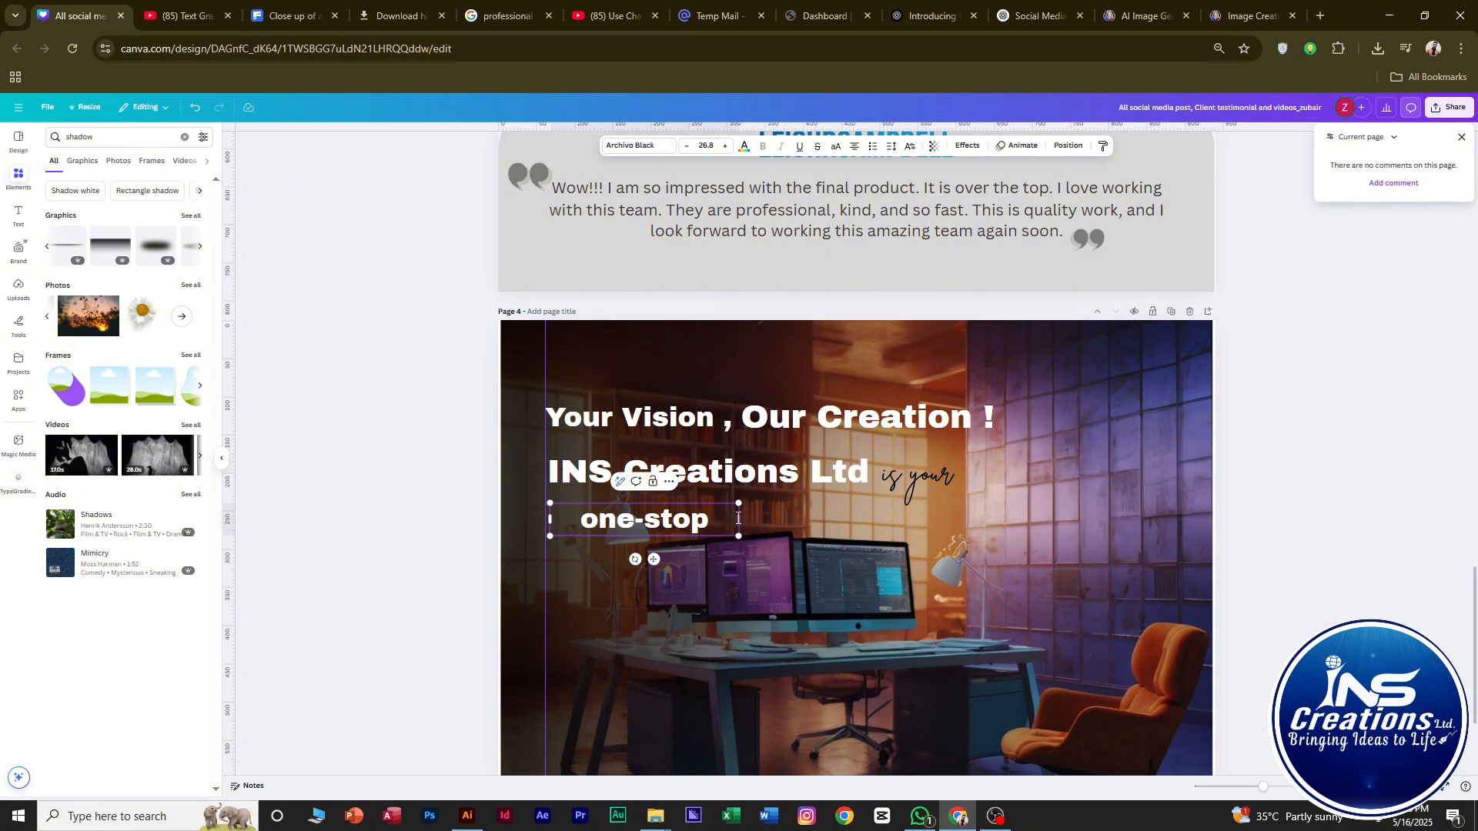
pyautogui.moveTo(741, 521); pyautogui.dragTo(685, 531)
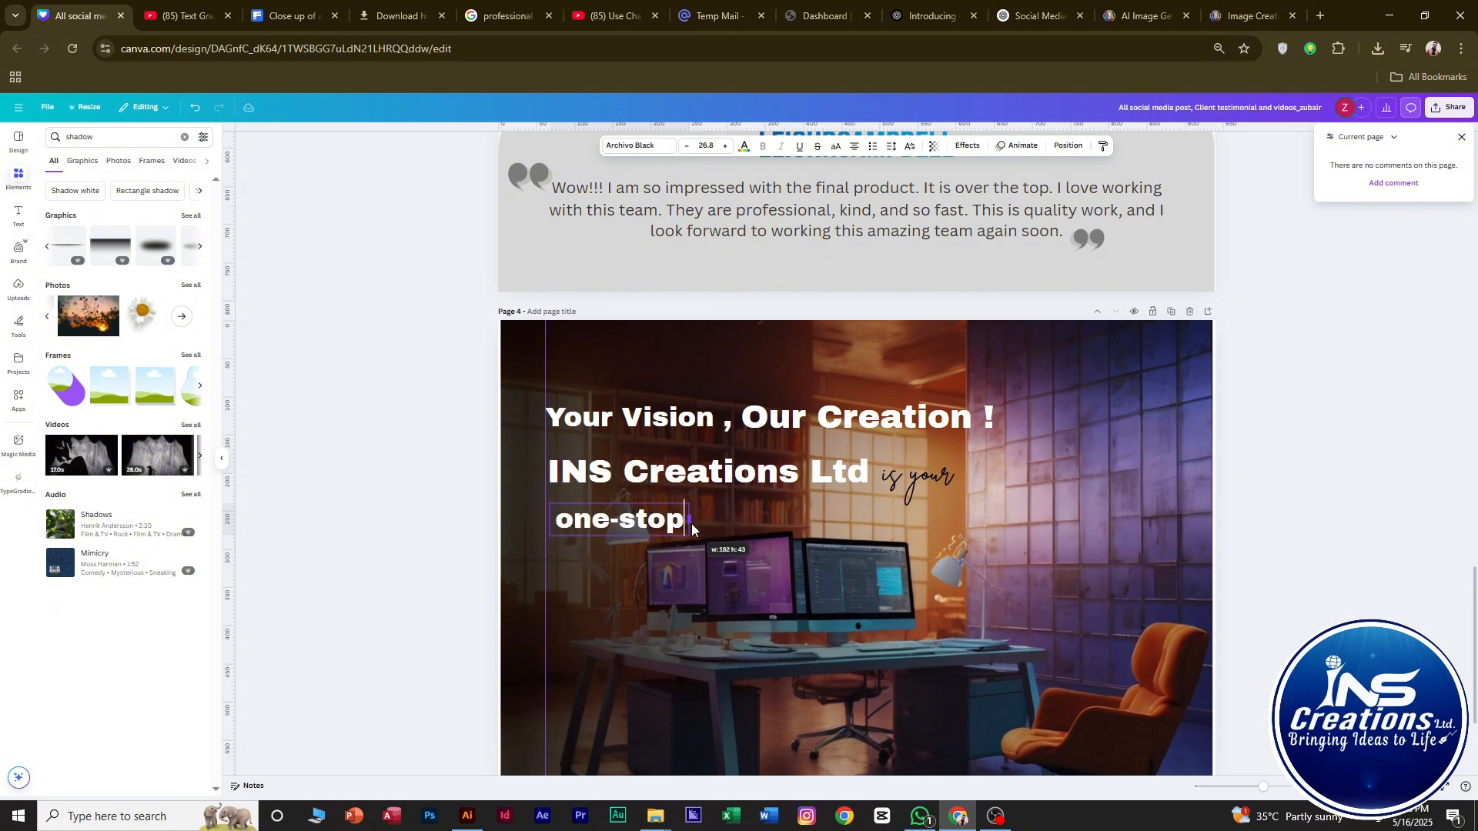
pyautogui.click(1264, 528)
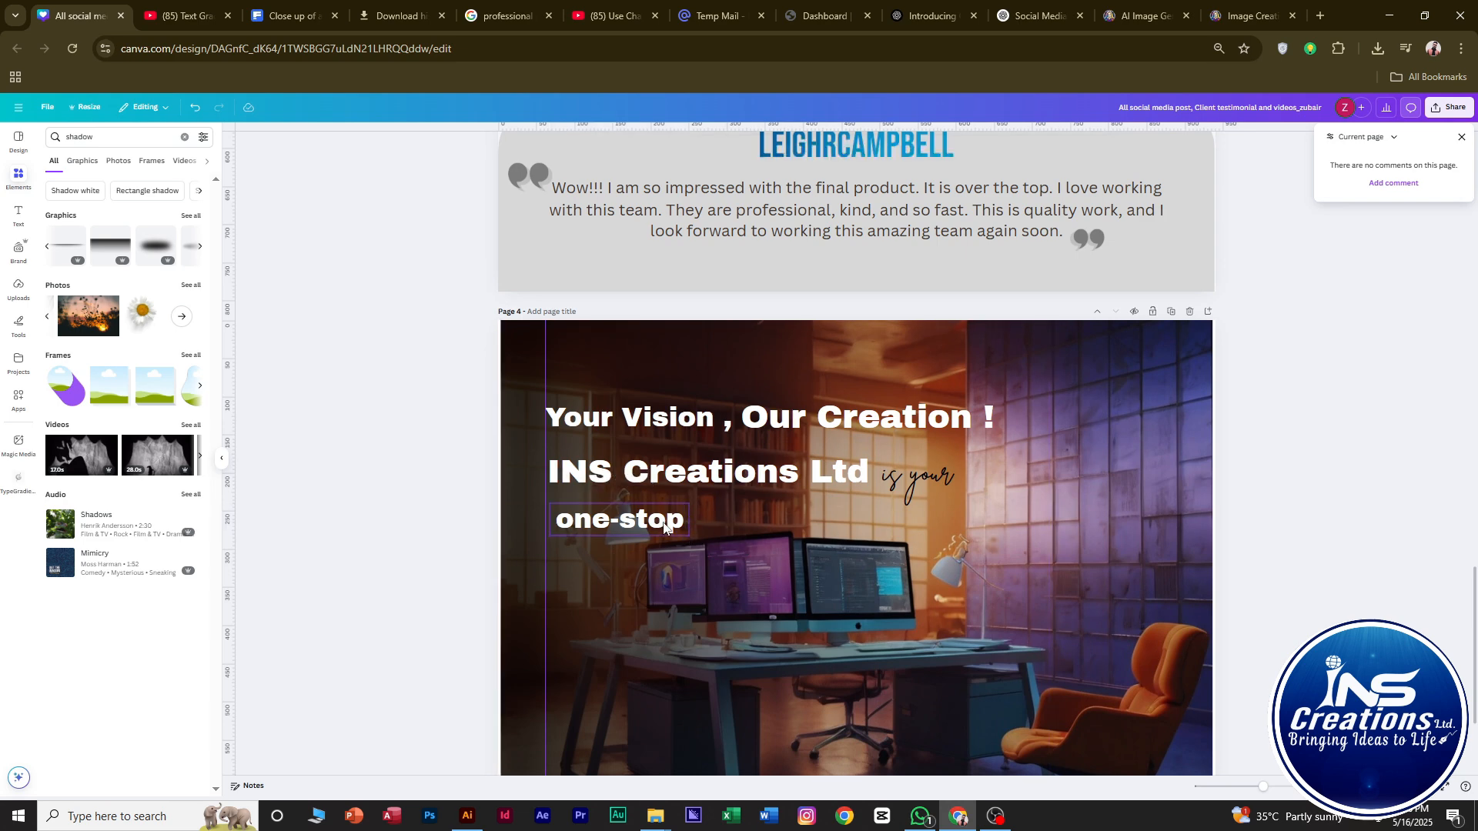
# Copy "Our Creation !" beside "one-stop", replace its text with "Creative Agency", and widen the box to keep it on one line.
pyautogui.click(723, 471)
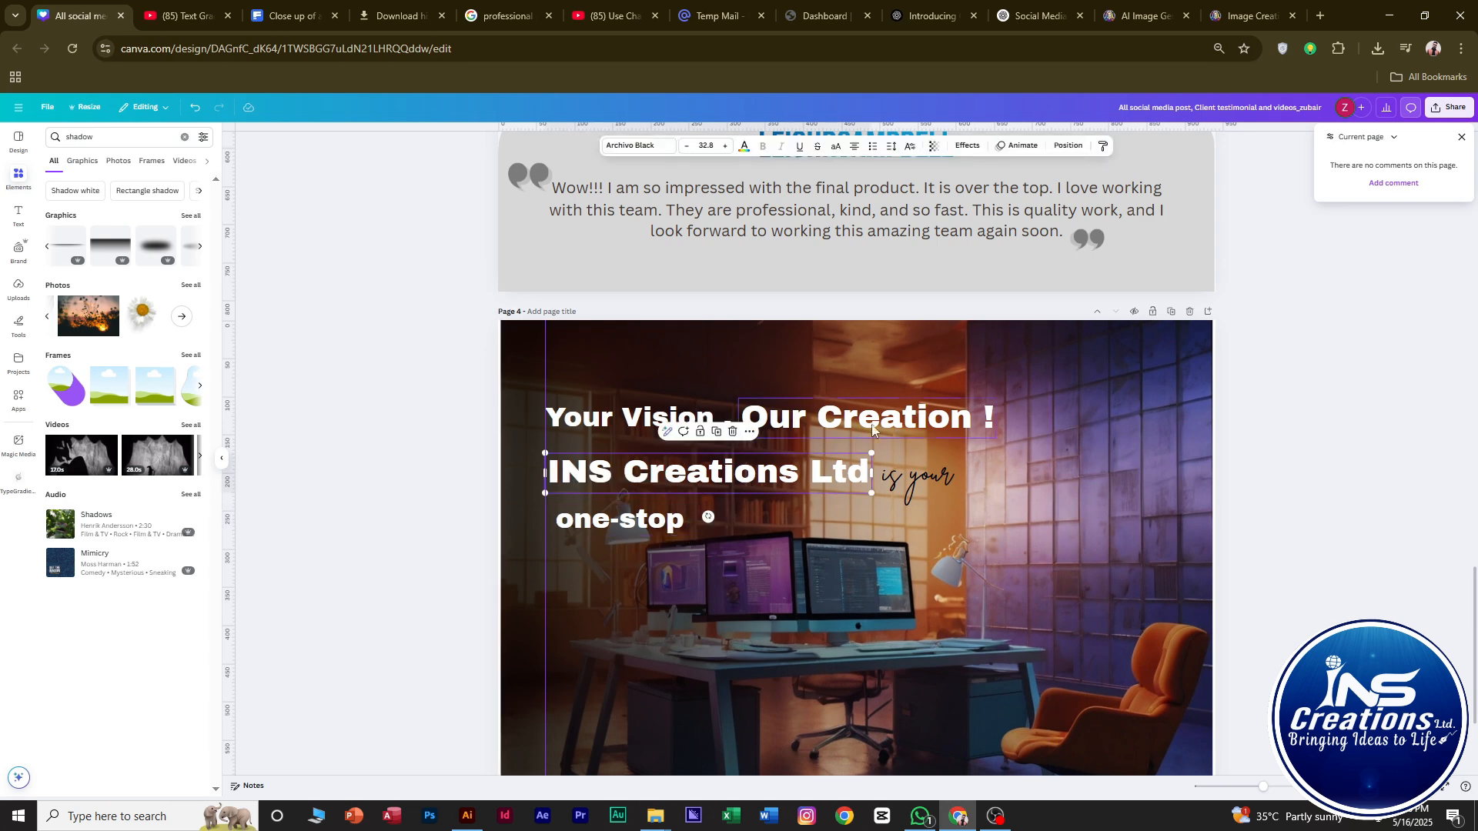
pyautogui.moveTo(872, 430); pyautogui.dragTo(855, 522)
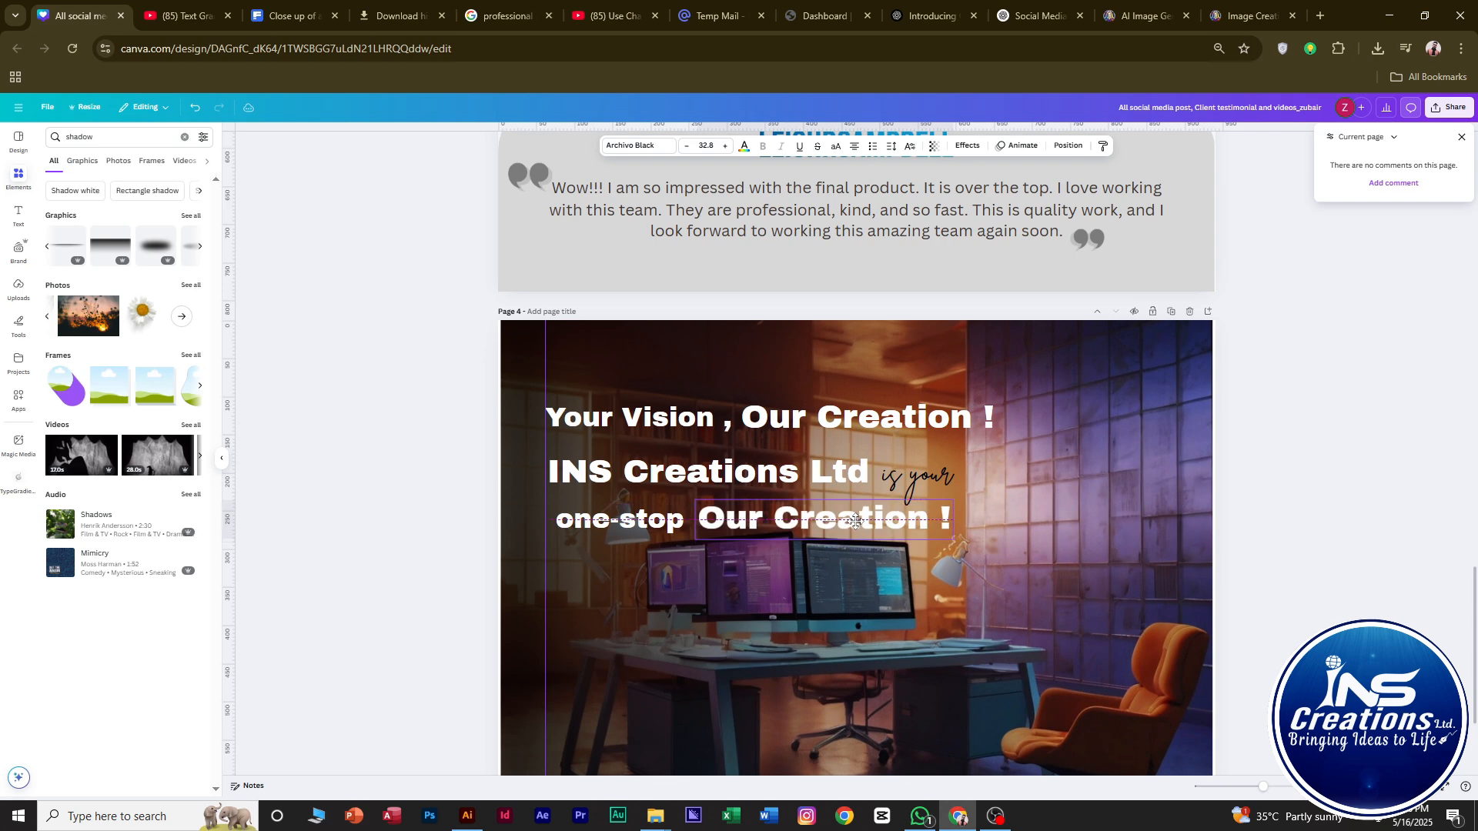
pyautogui.doubleClick(855, 522)
pyautogui.write('C')
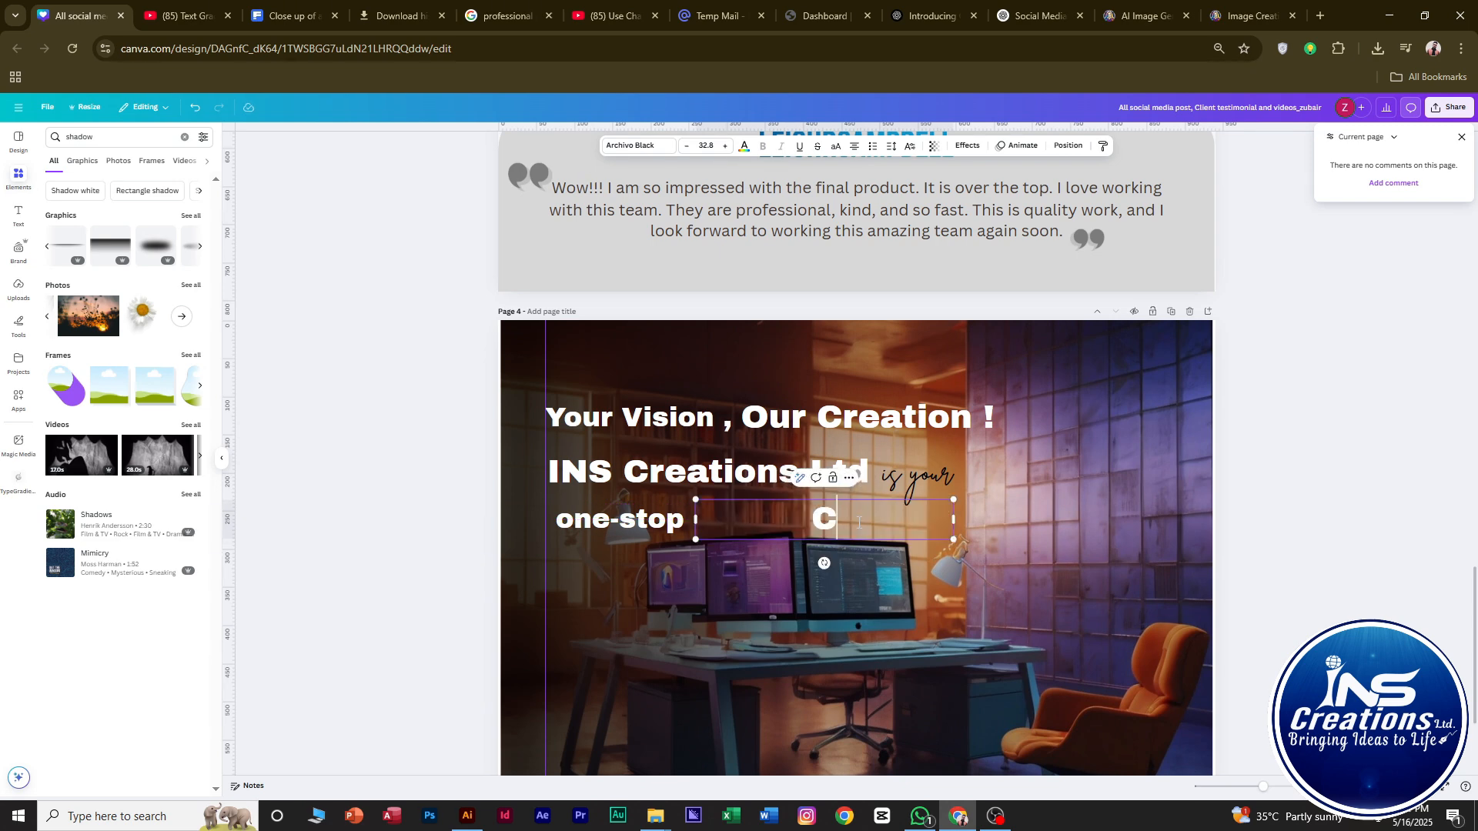
pyautogui.write('reativ')
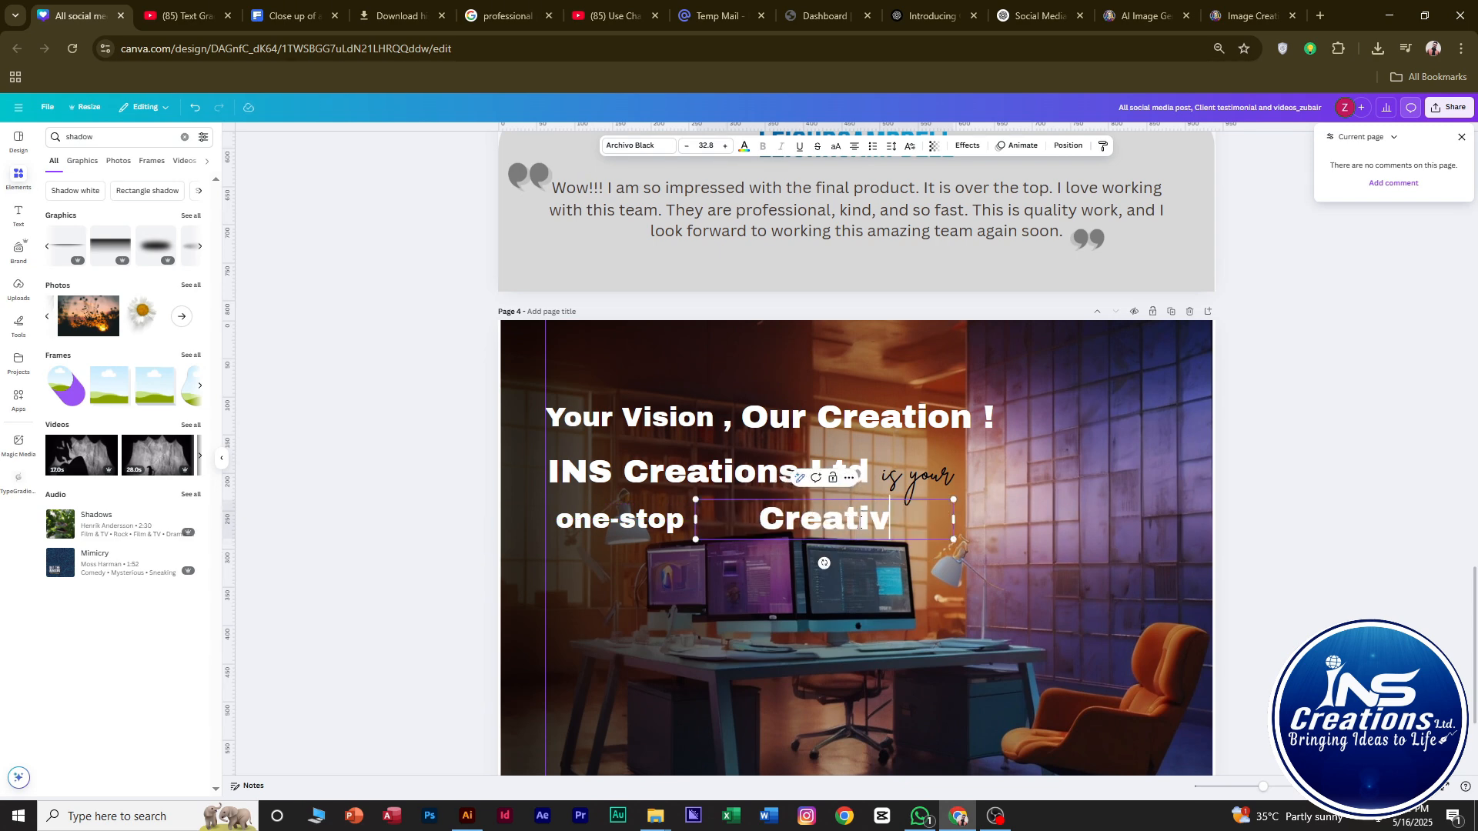
pyautogui.write('e Agency')
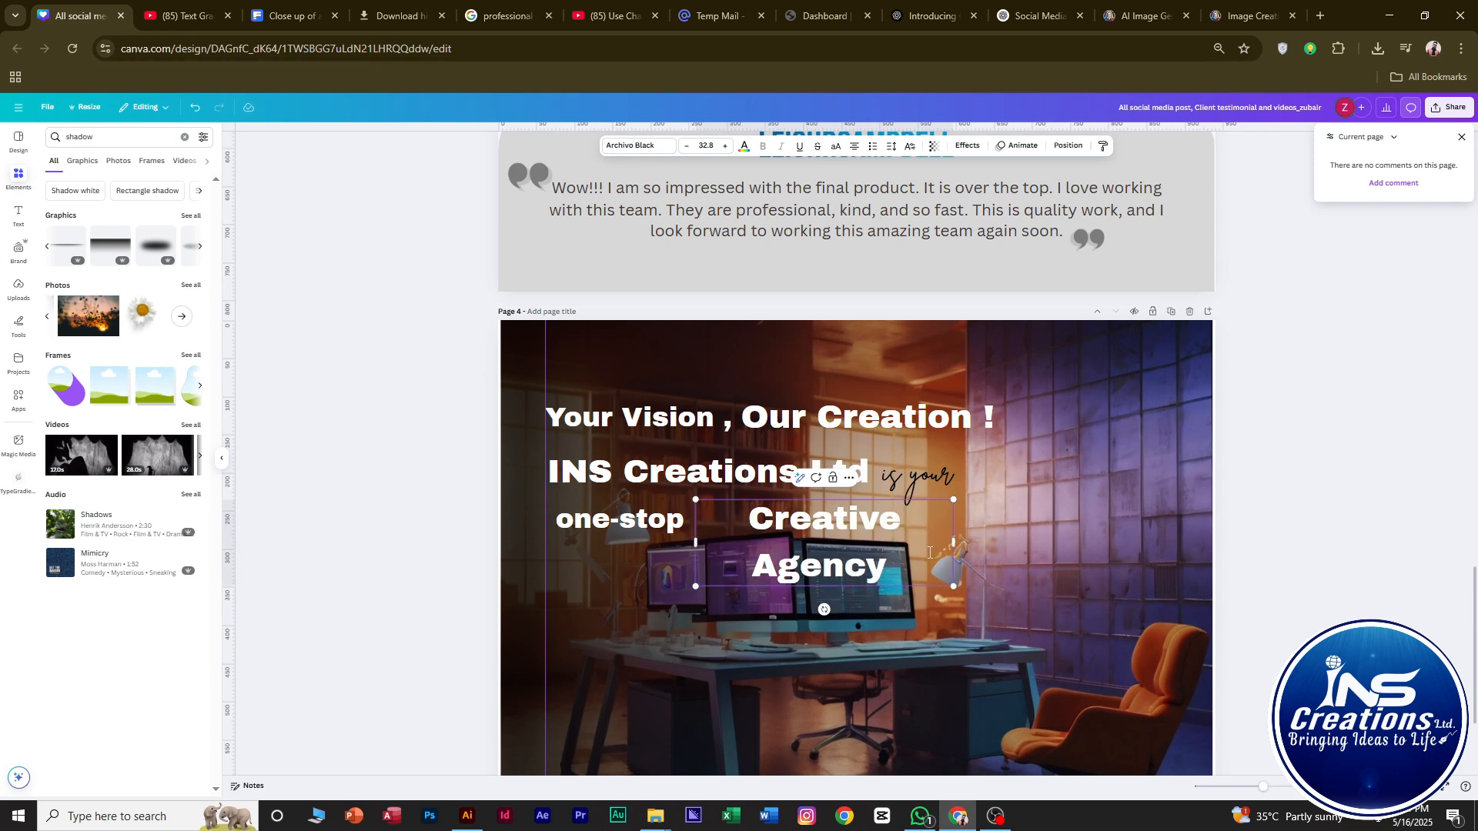
pyautogui.click(1246, 518)
pyautogui.moveTo(954, 542); pyautogui.dragTo(1005, 542)
pyautogui.click(1241, 508)
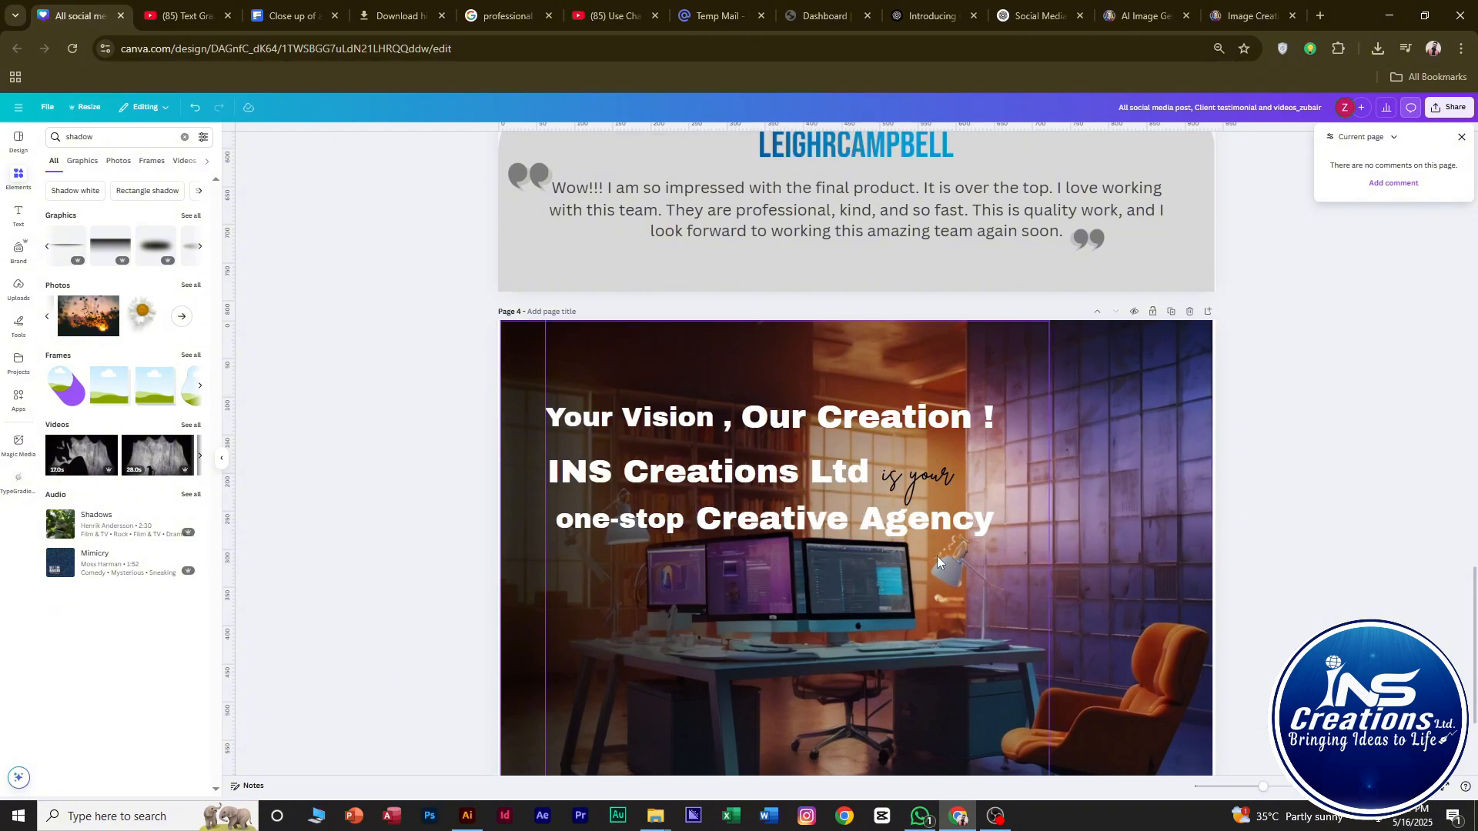
# Lock the office background image and the left shadow overlay on page 4.
pyautogui.scroll(-3, 1009, 588)
pyautogui.scroll(2, 927, 562)
pyautogui.click(996, 618)
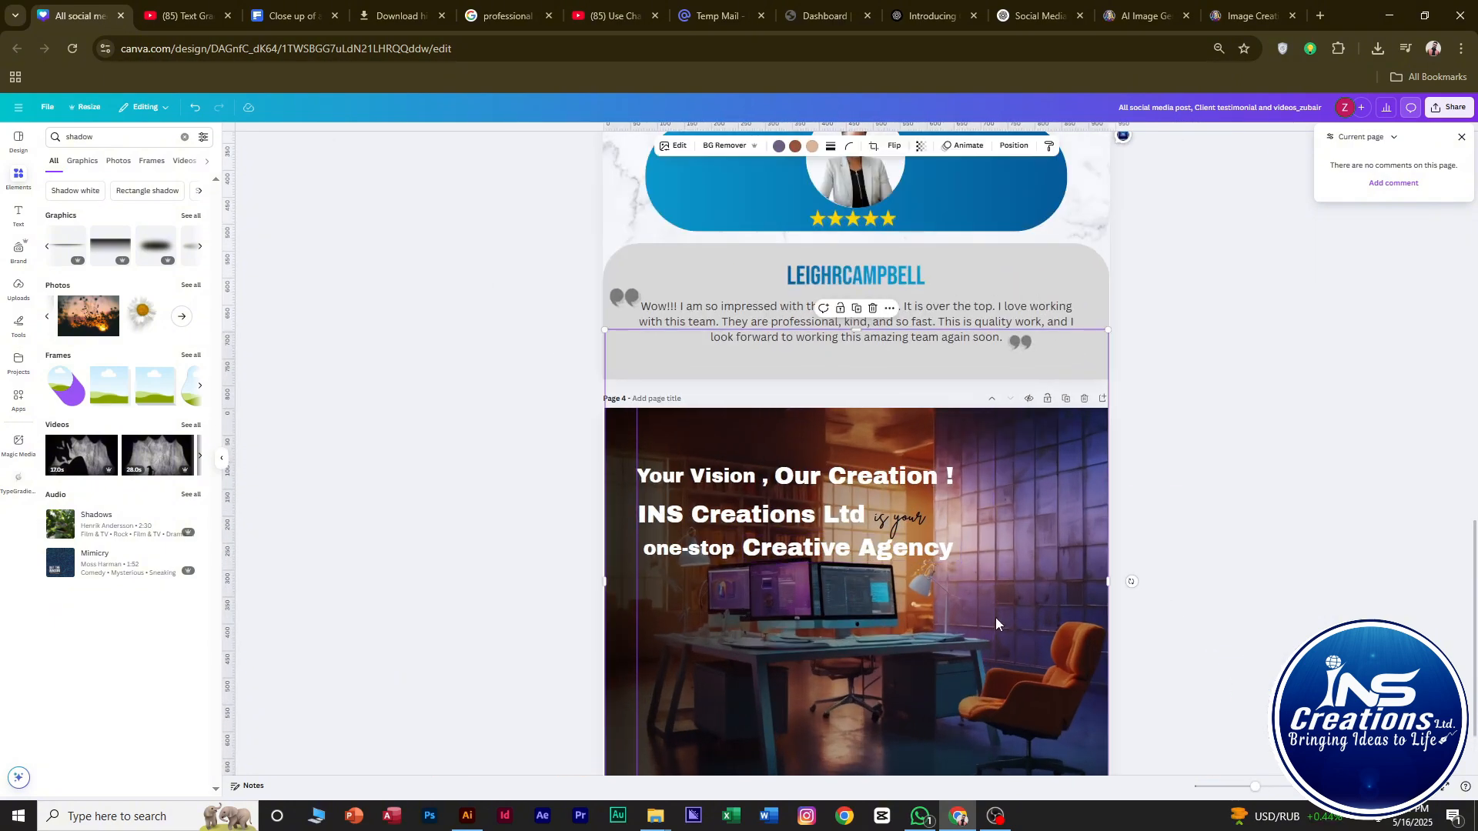
pyautogui.click(841, 310)
pyautogui.click(819, 426)
pyautogui.click(786, 388)
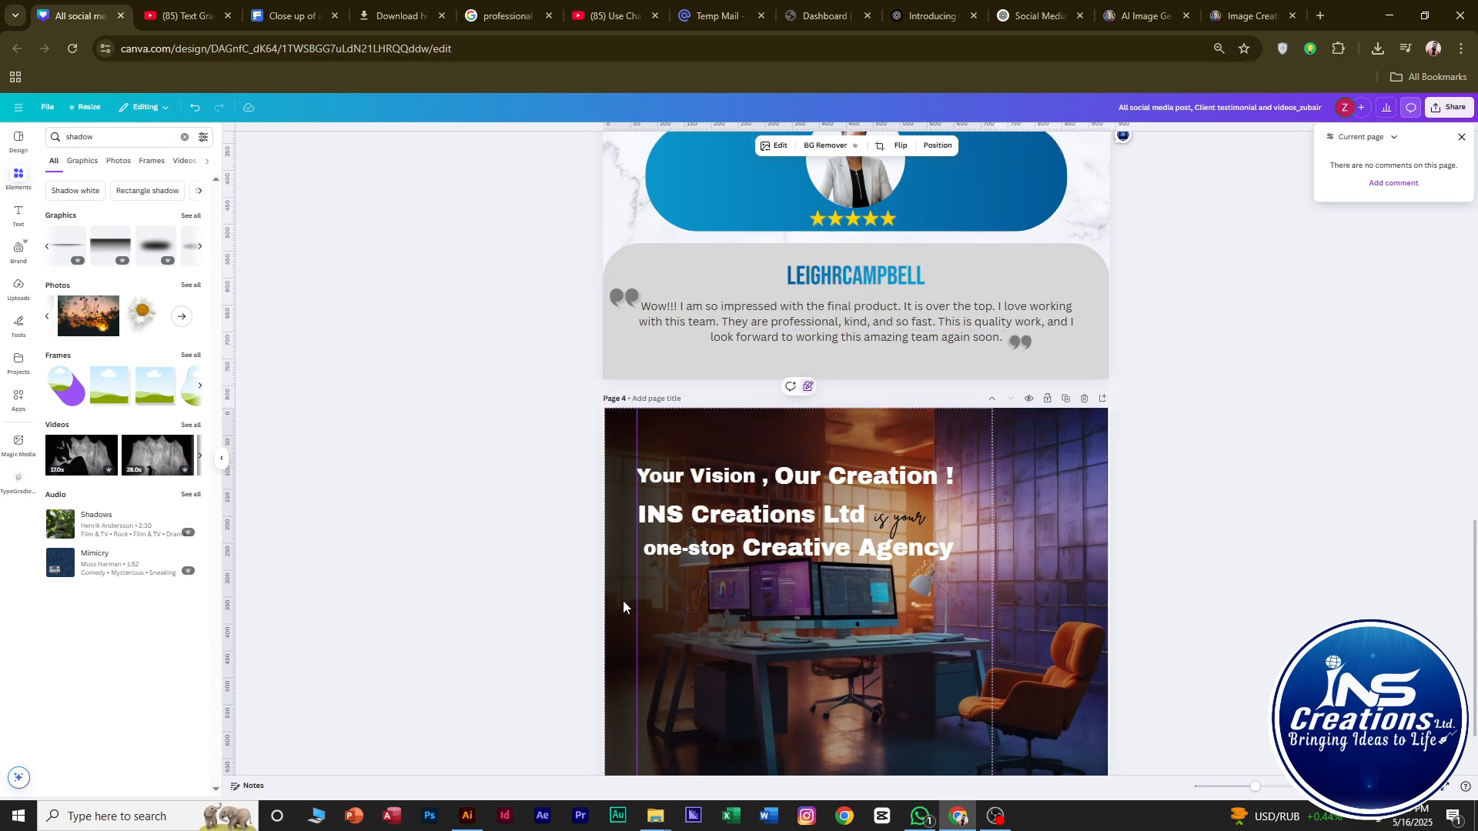
# Lock the shadow overlay across the top of page 4 together with the "Creative Agency" text.
pyautogui.click(630, 673)
pyautogui.scroll(-2, 677, 668)
pyautogui.moveTo(791, 654); pyautogui.dragTo(970, 344)
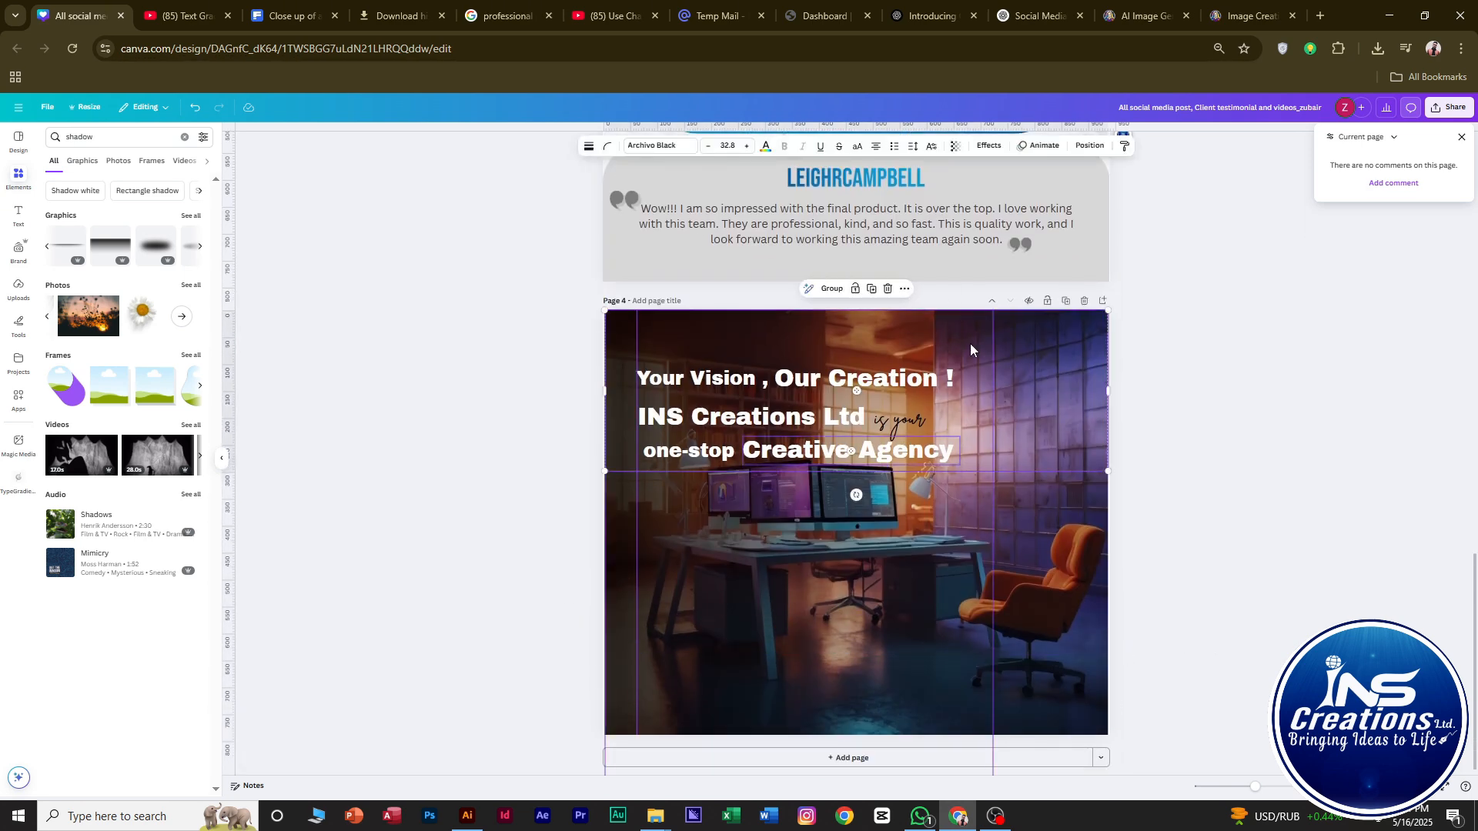
pyautogui.click(860, 290)
pyautogui.moveTo(937, 472); pyautogui.dragTo(648, 368)
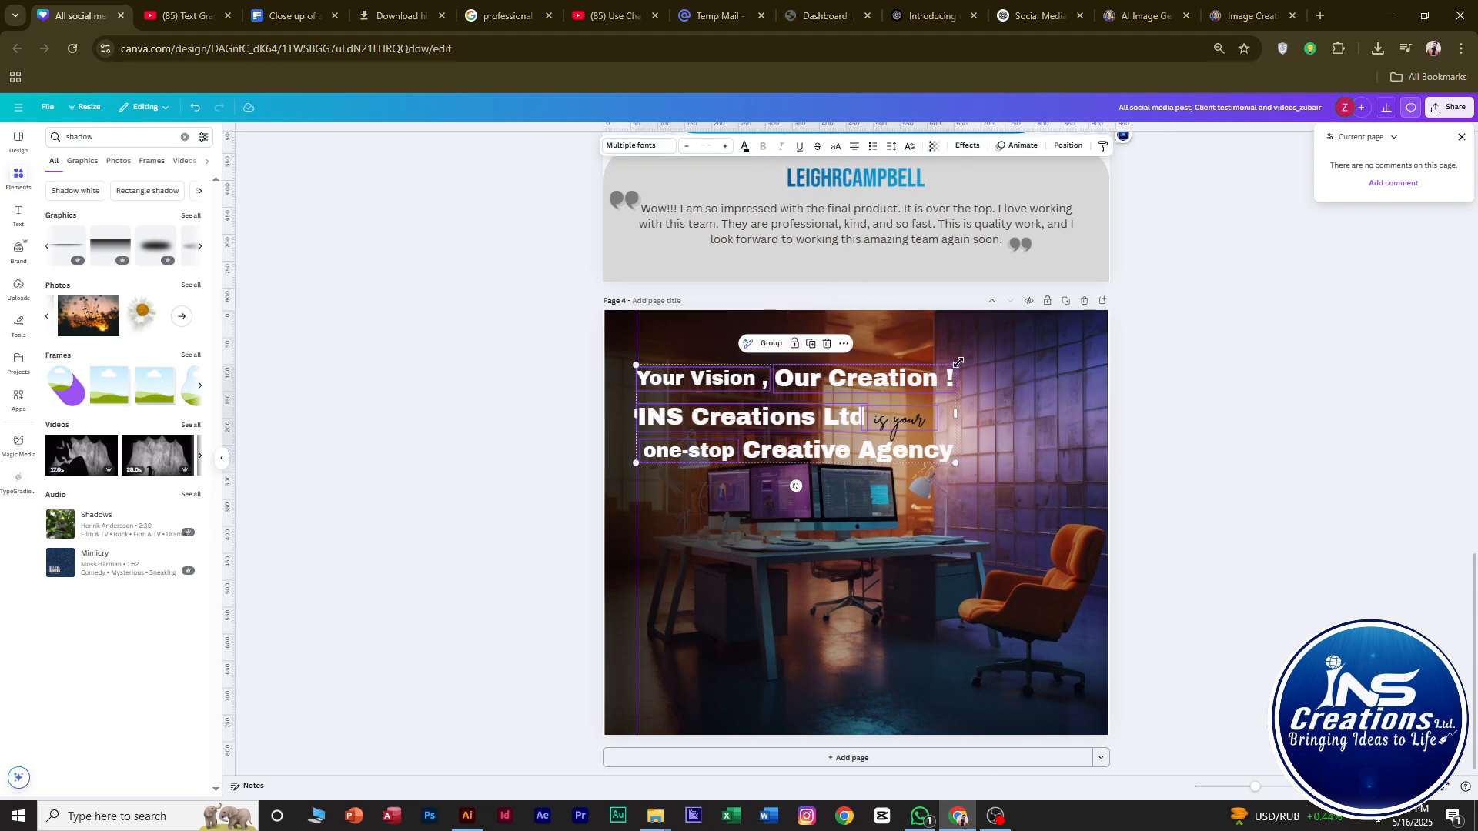
pyautogui.moveTo(956, 363); pyautogui.dragTo(940, 366)
pyautogui.hotkey('ctrl', 'z')
# Scale the unlocked headline texts down slightly as one selection, and unlock the "Creative Agency" text.
pyautogui.moveTo(936, 462); pyautogui.dragTo(646, 368)
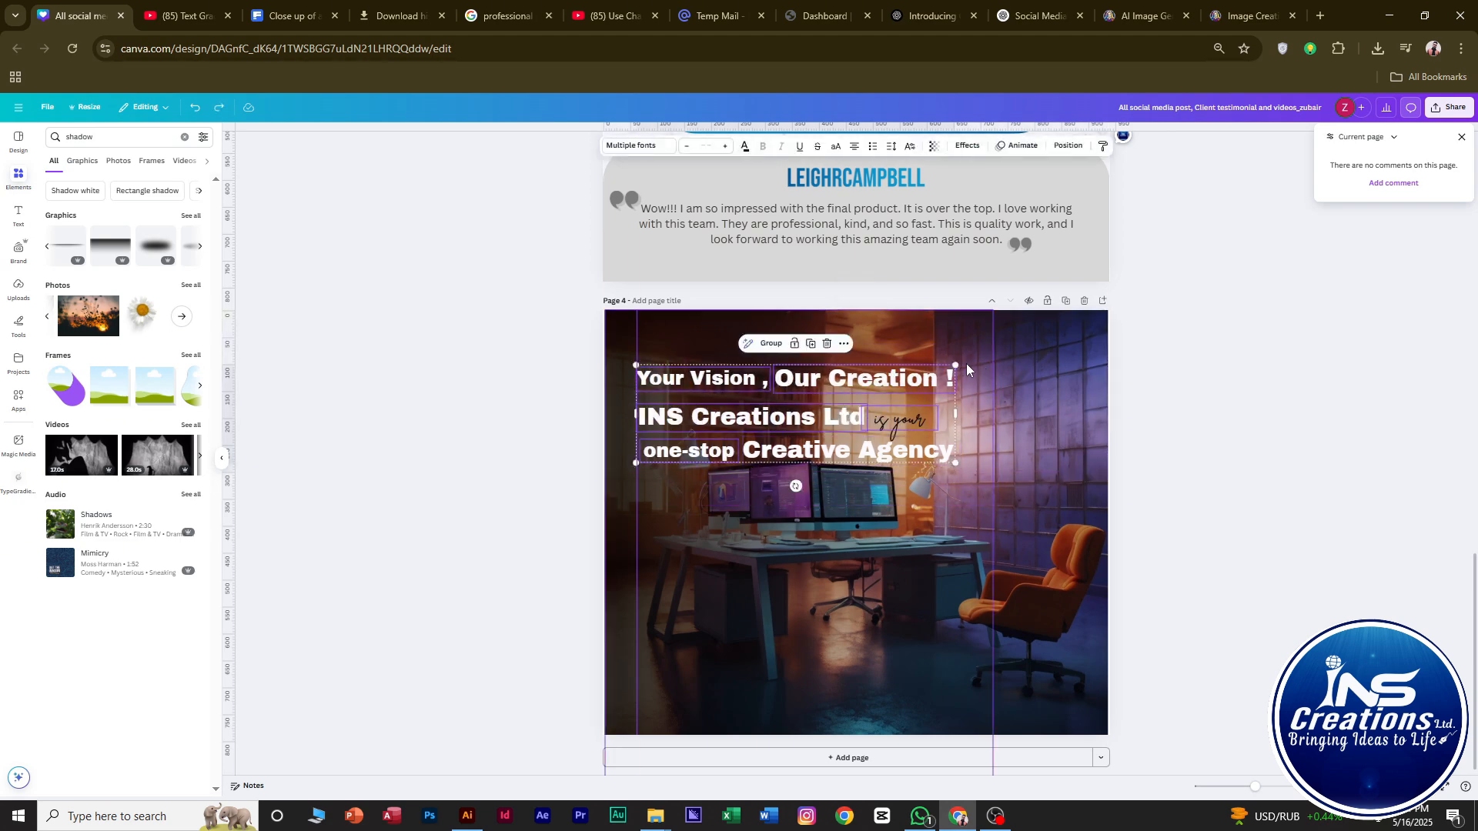
pyautogui.moveTo(957, 363); pyautogui.dragTo(940, 366)
pyautogui.click(1020, 412)
pyautogui.click(884, 452)
pyautogui.click(872, 422)
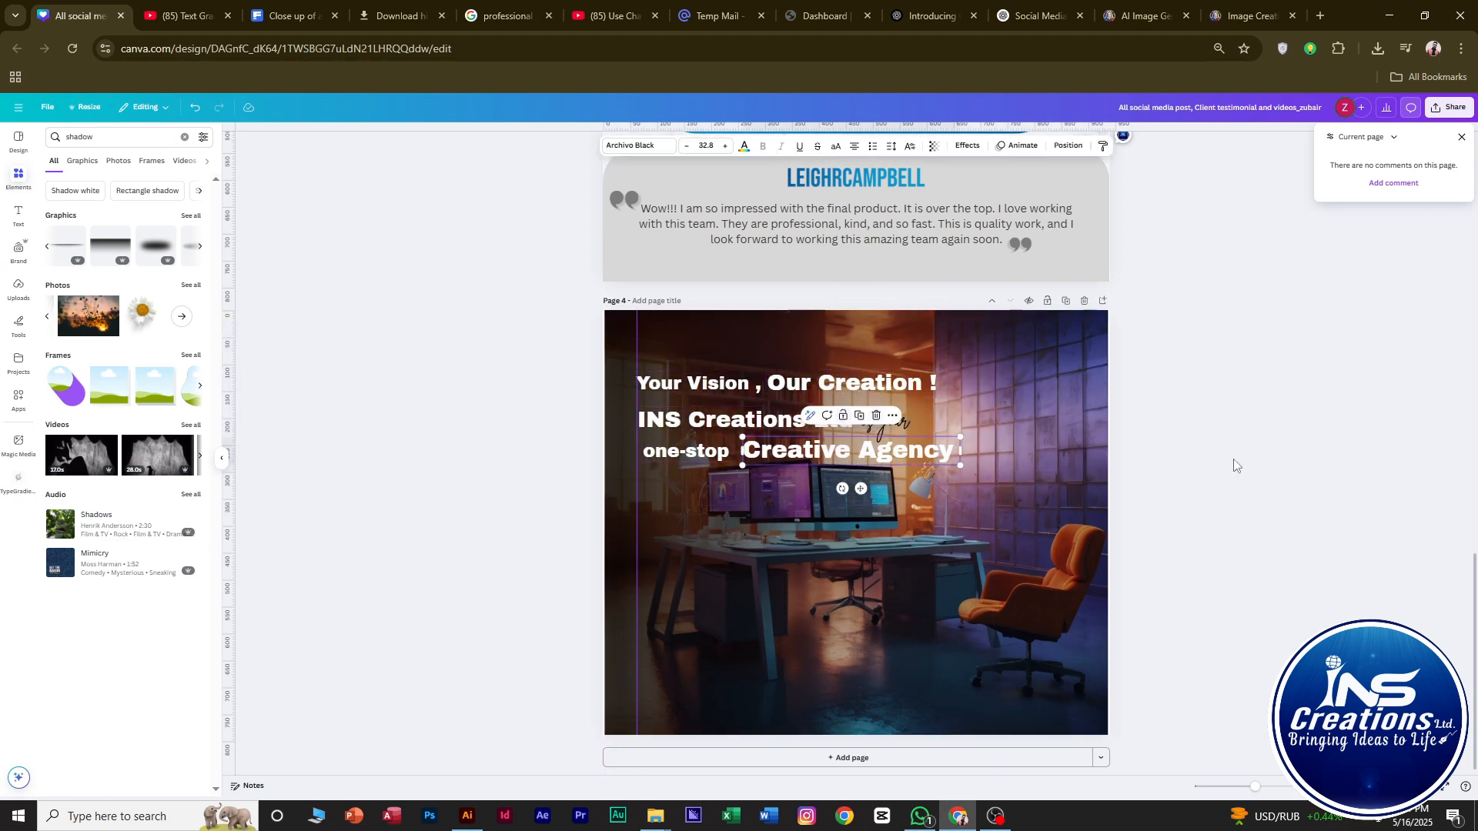
# Scale all headline texts down together, with "Creative Agency" at size 30.5, and move the block up slightly.
pyautogui.click(899, 533)
pyautogui.click(1034, 343)
pyautogui.moveTo(1114, 579); pyautogui.dragTo(646, 334)
pyautogui.moveTo(959, 370)
pyautogui.mouseDown()
pyautogui.moveTo(948, 386)
pyautogui.moveTo(938, 377)
pyautogui.mouseUp()
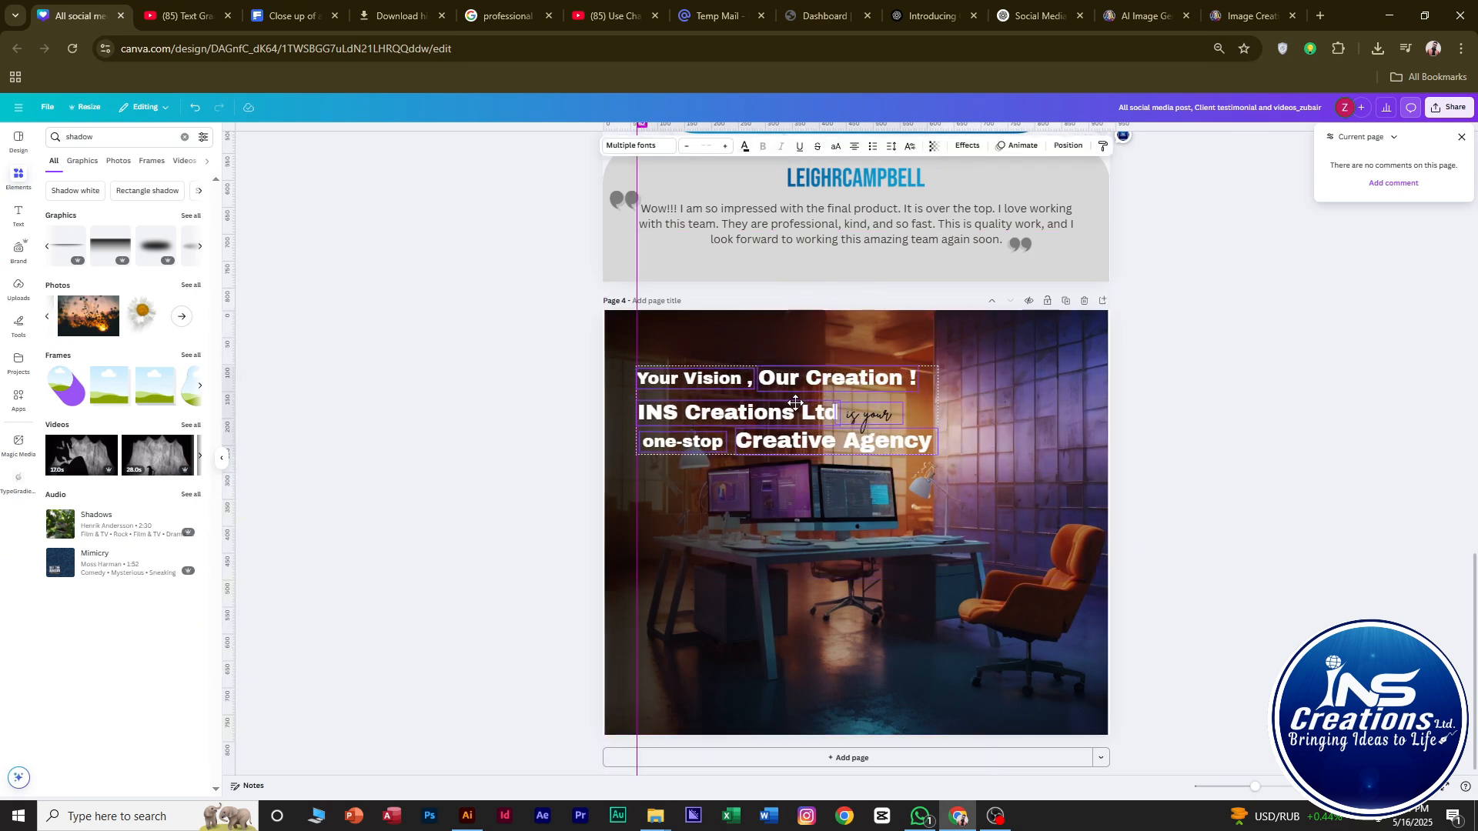
pyautogui.moveTo(796, 413); pyautogui.dragTo(796, 399)
pyautogui.click(1117, 488)
# Align "one-stop" with the left margin guide and move "Creative Agency" closer to it.
pyautogui.scroll(3, 571, 439)
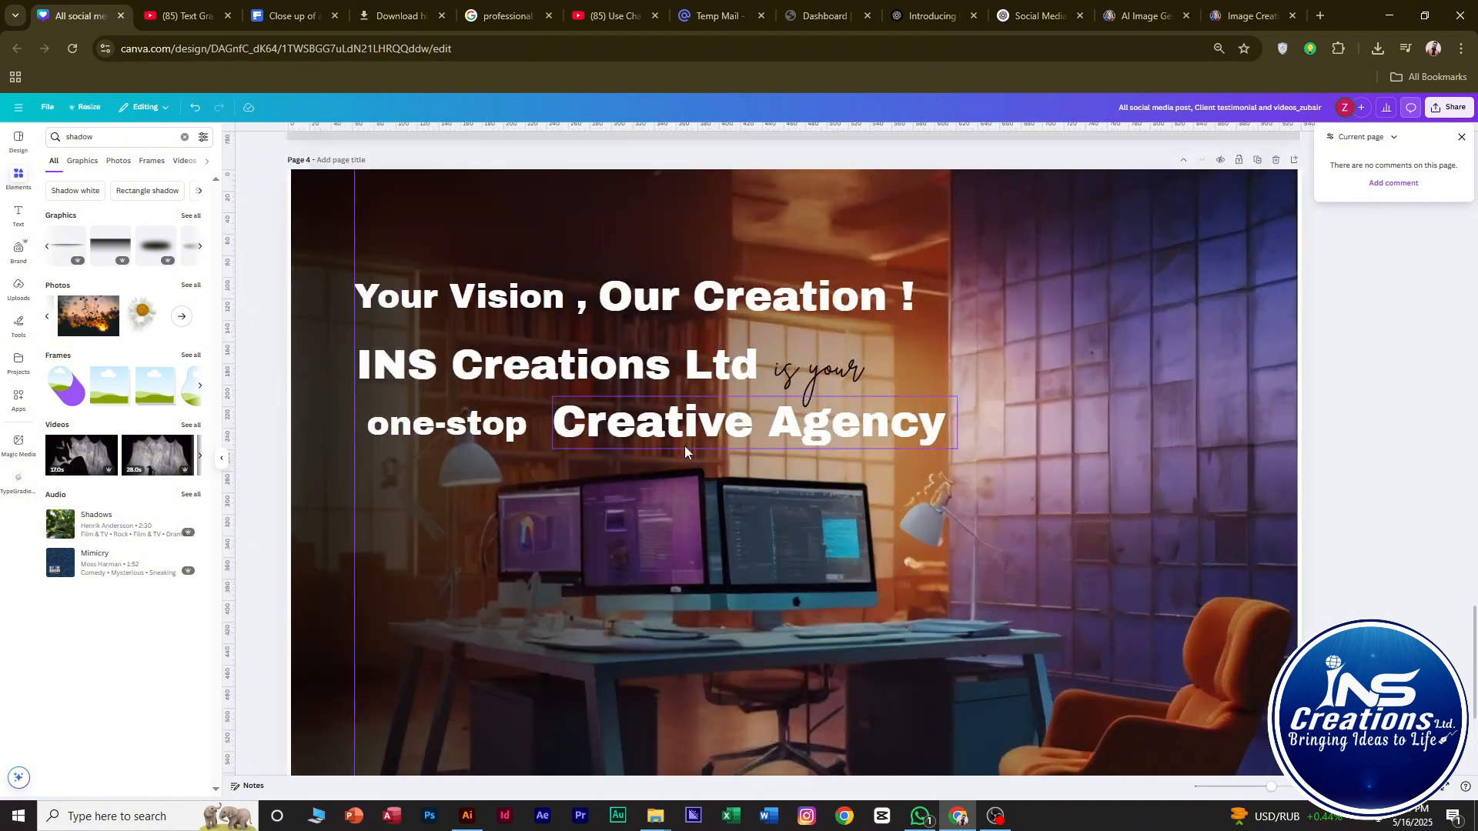
pyautogui.click(519, 427)
pyautogui.moveTo(528, 423); pyautogui.dragTo(517, 424)
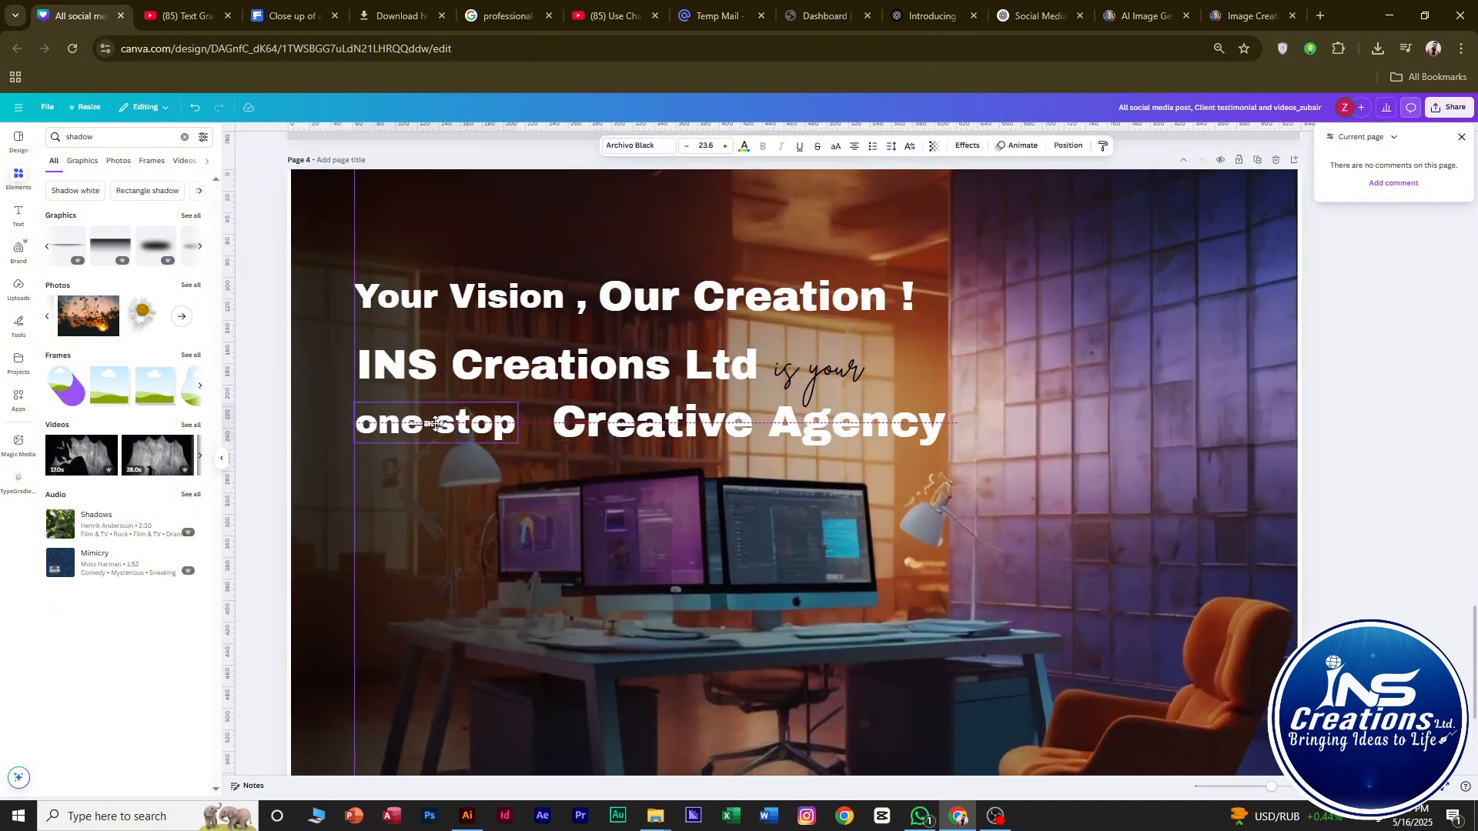
pyautogui.moveTo(684, 441); pyautogui.dragTo(675, 433)
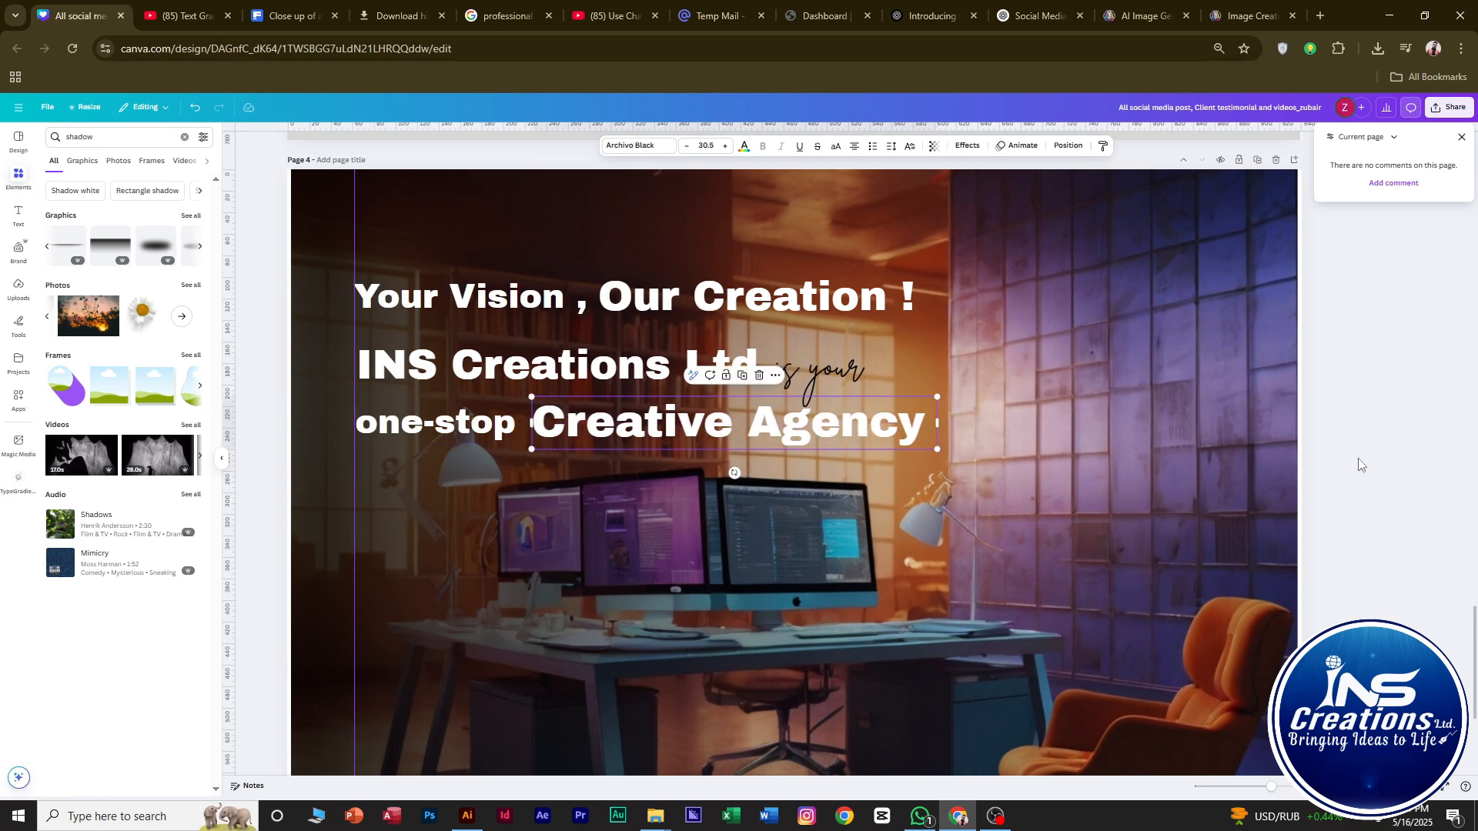
# Shift "is your" slightly away from "INS Creations Ltd" and change its text color to dark gray.
pyautogui.scroll(-1, 756, 391)
pyautogui.click(899, 375)
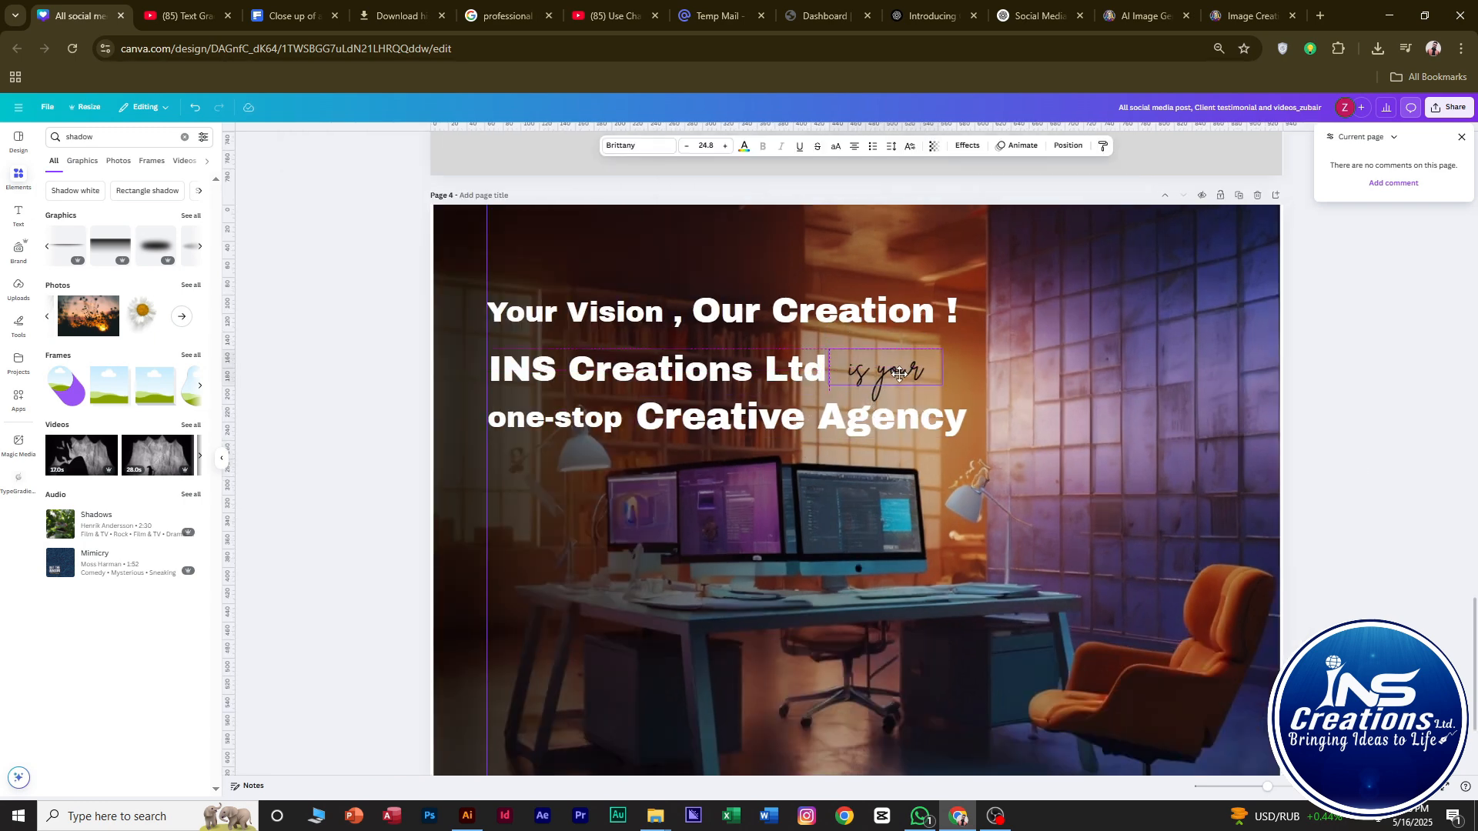
pyautogui.click(1116, 412)
pyautogui.click(1402, 462)
pyautogui.click(913, 371)
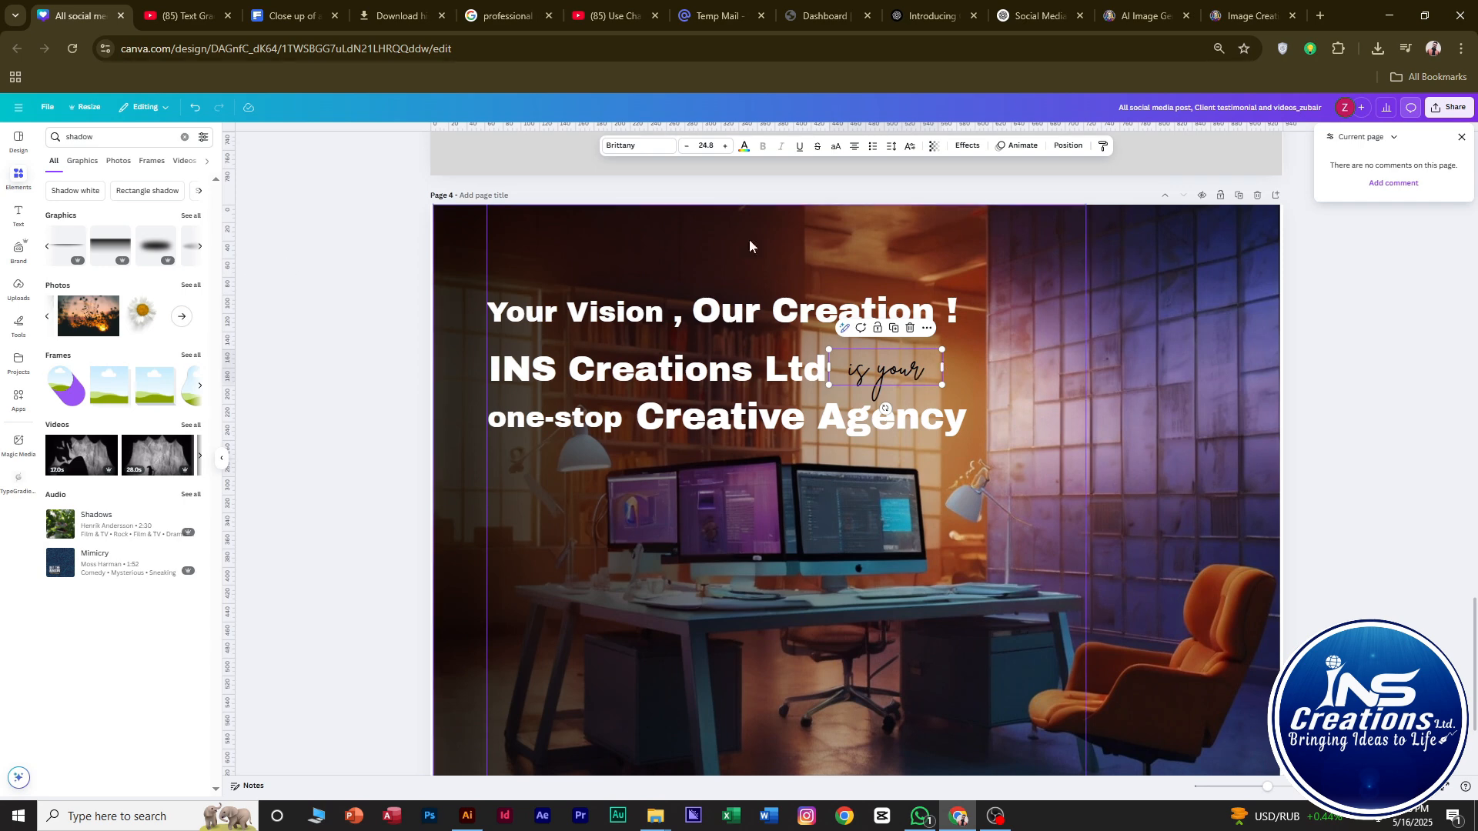
pyautogui.click(744, 147)
pyautogui.click(201, 212)
pyautogui.click(78, 214)
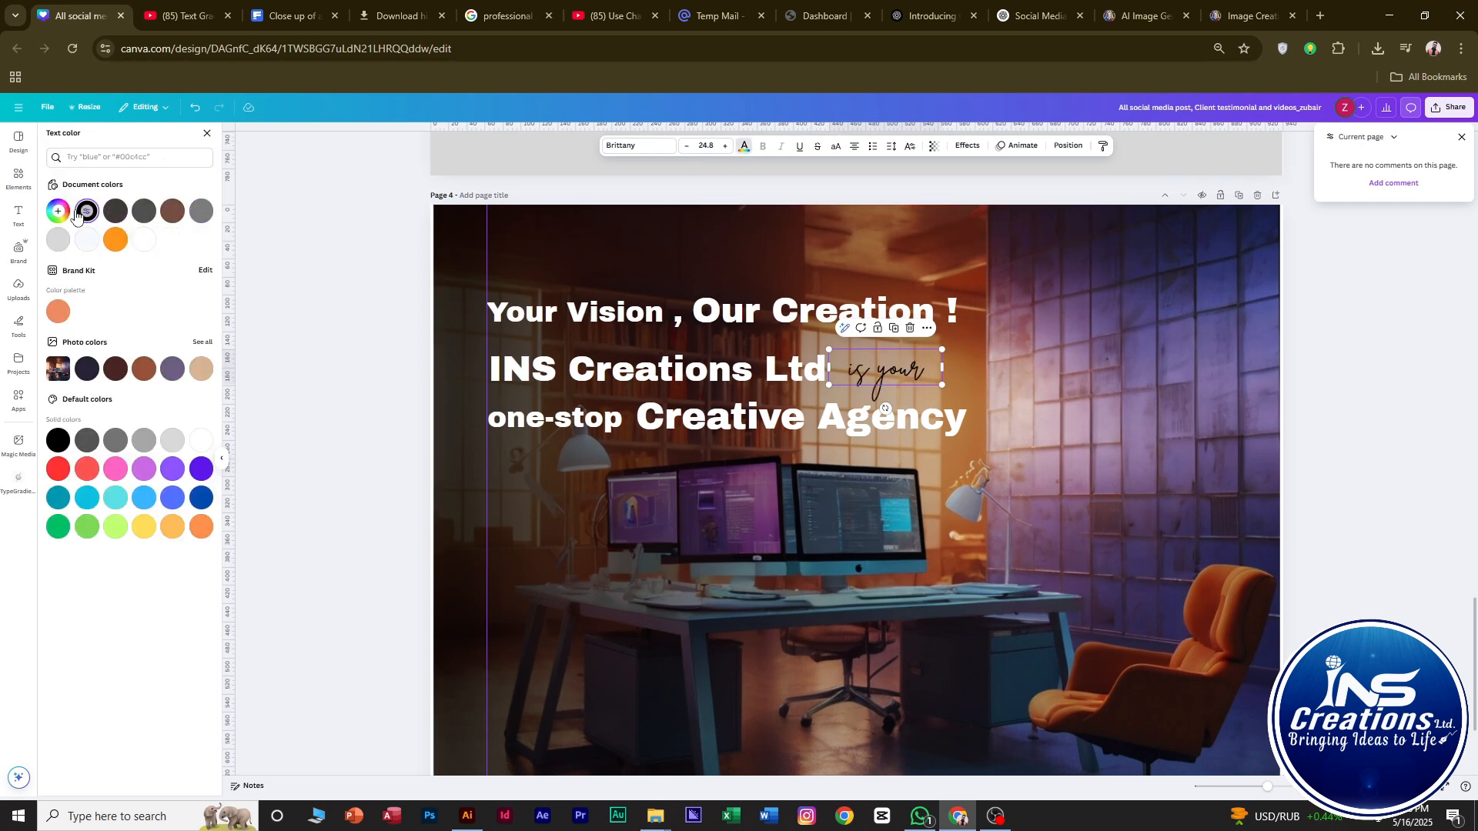
pyautogui.click(114, 368)
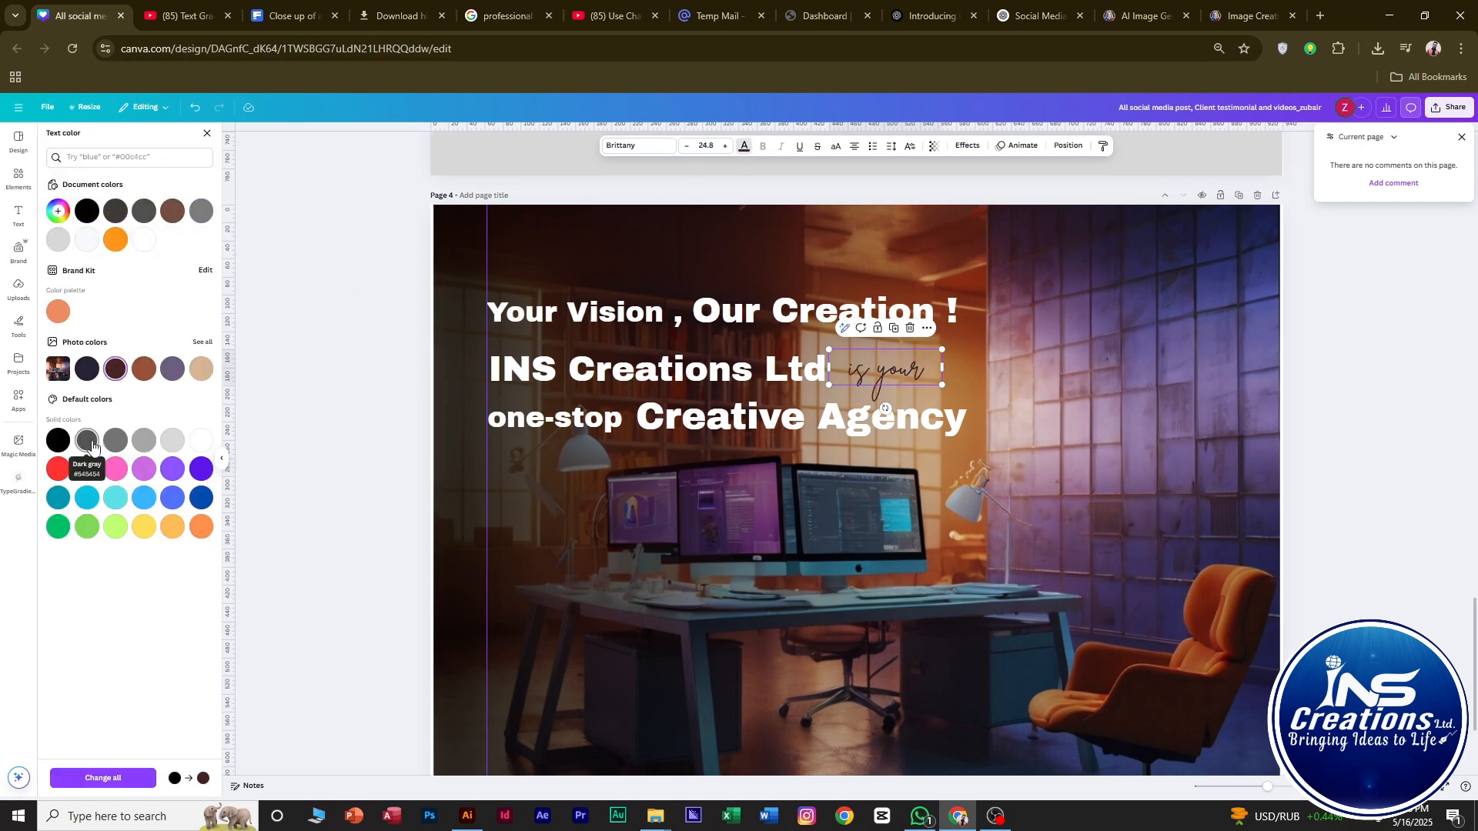
pyautogui.click(92, 212)
pyautogui.click(87, 212)
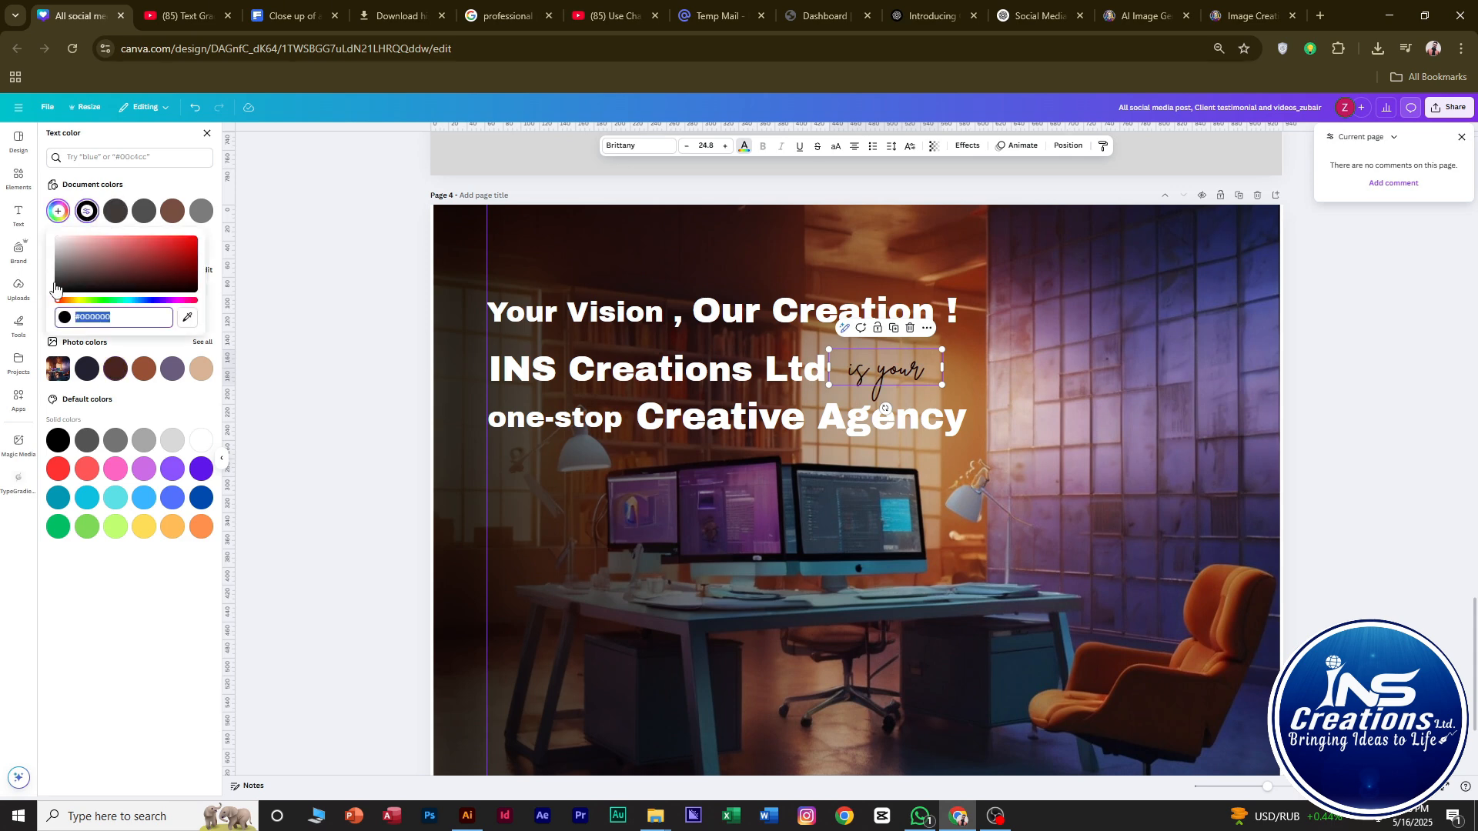
pyautogui.click(378, 338)
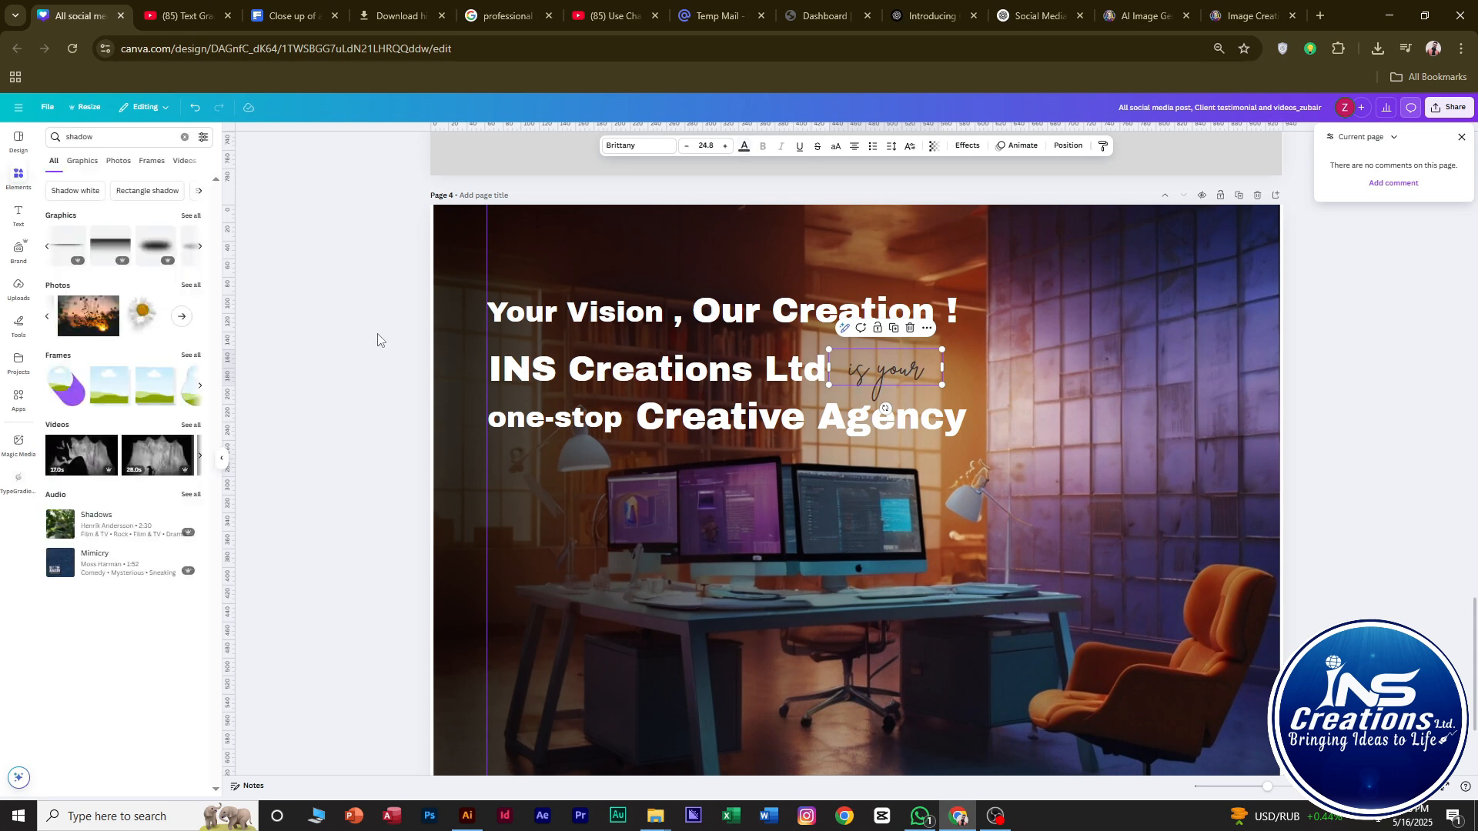
pyautogui.click(1398, 517)
# Nudge "one-stop" and "Creative Agency" down together by three small increments.
pyautogui.click(606, 431)
pyautogui.keyDown('shift'); pyautogui.click(722, 430); pyautogui.keyUp('shift')
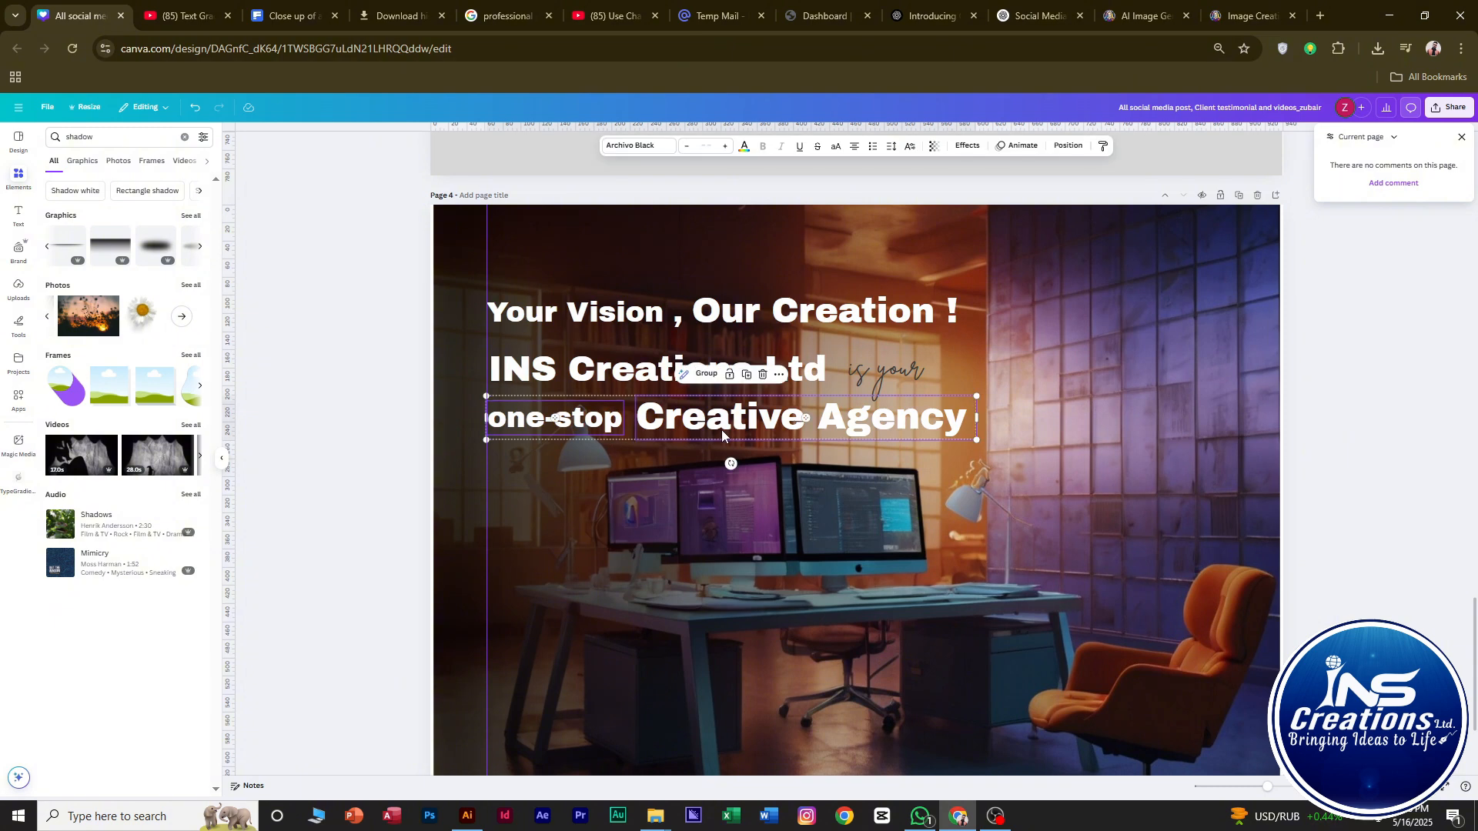
pyautogui.press('Down')
pyautogui.press('Down')
pyautogui.press('Down')
pyautogui.click(1433, 461)
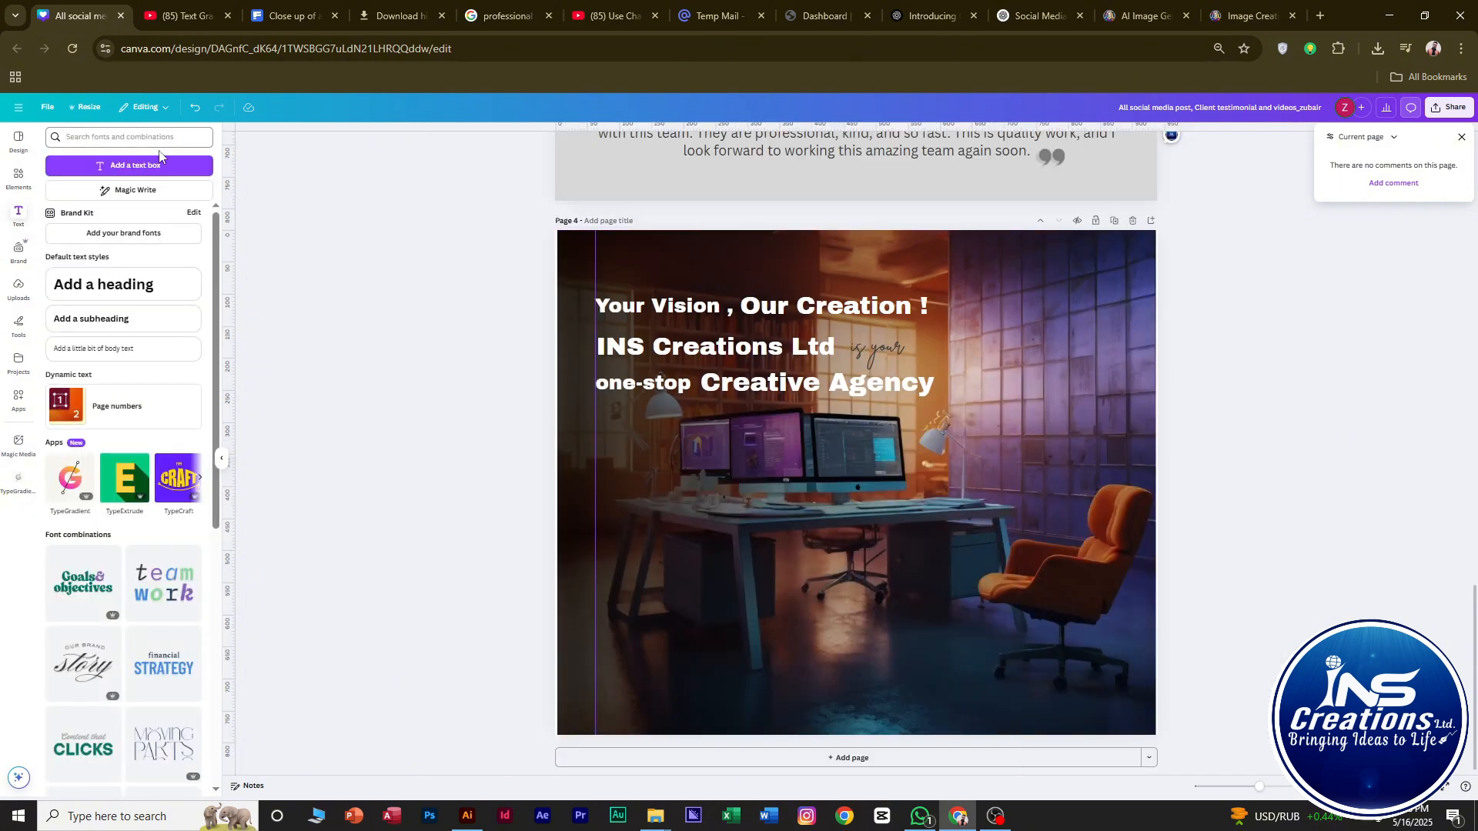
# Add a text box reading "We Provide", enlarge it to size 31 and place it directly below "one-stop".
pyautogui.click(157, 164)
pyautogui.write('We Provide')
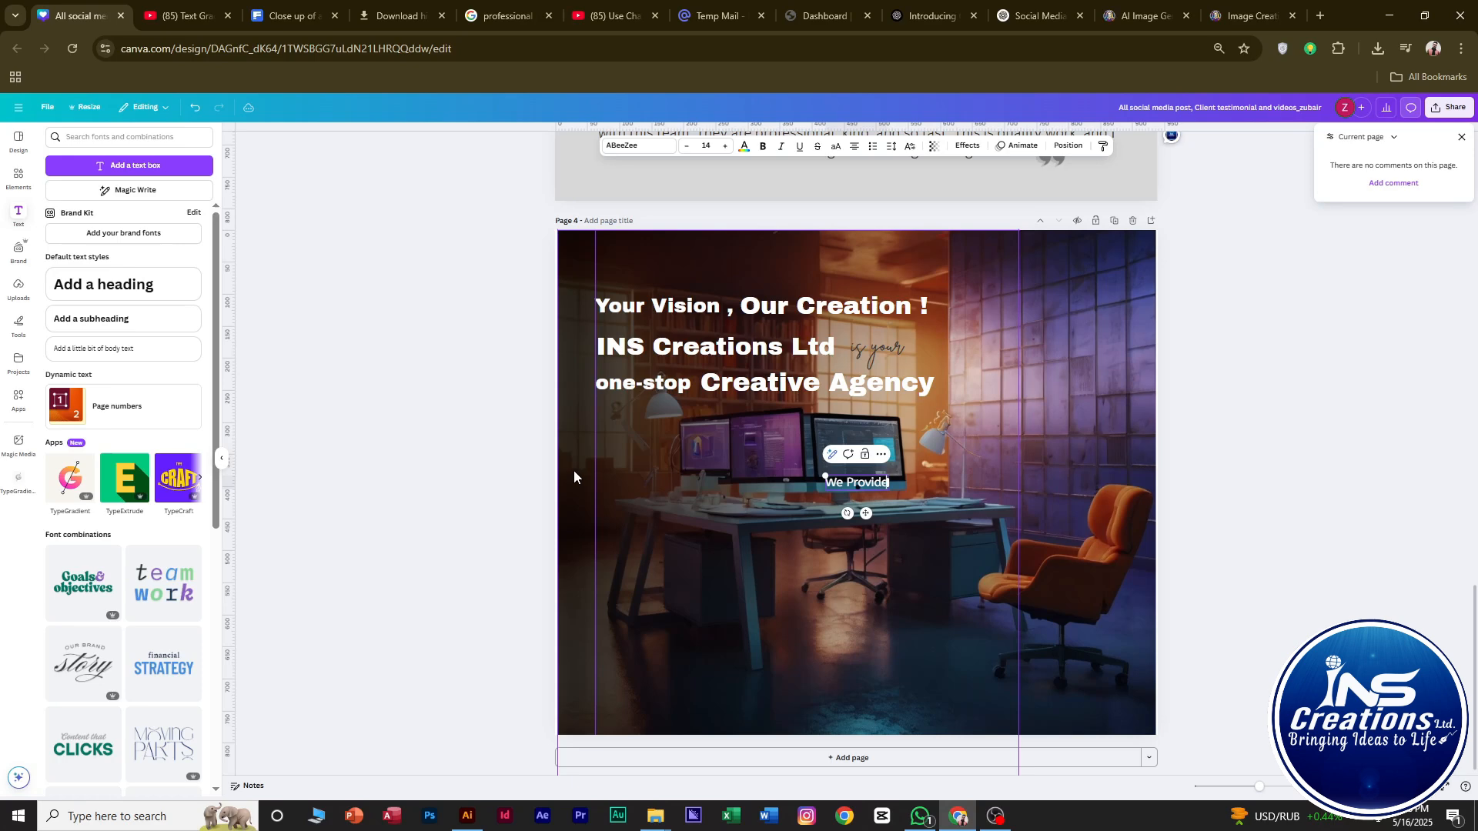
pyautogui.click(1205, 500)
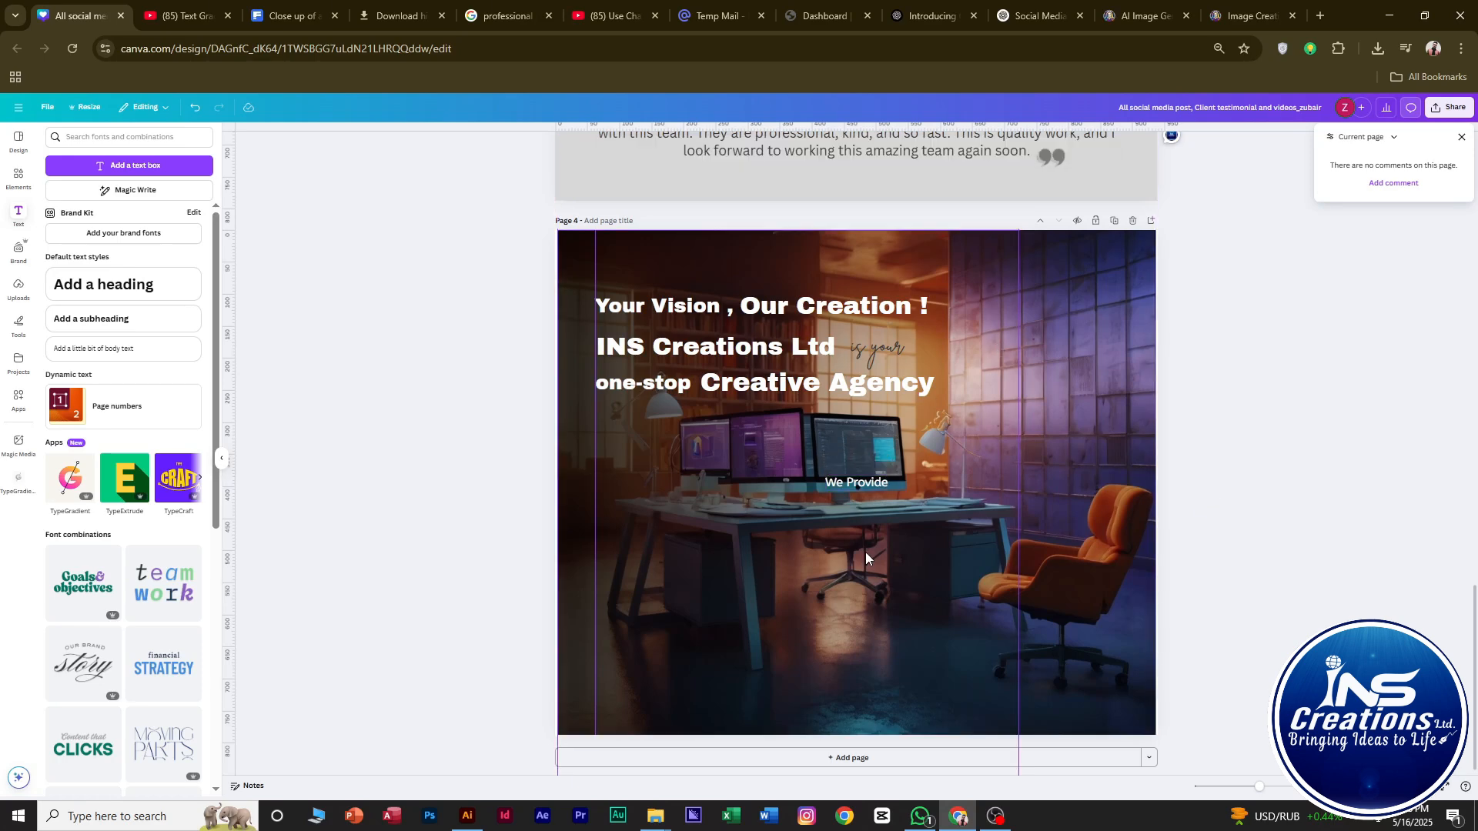
pyautogui.click(838, 486)
pyautogui.moveTo(825, 490); pyautogui.dragTo(676, 425)
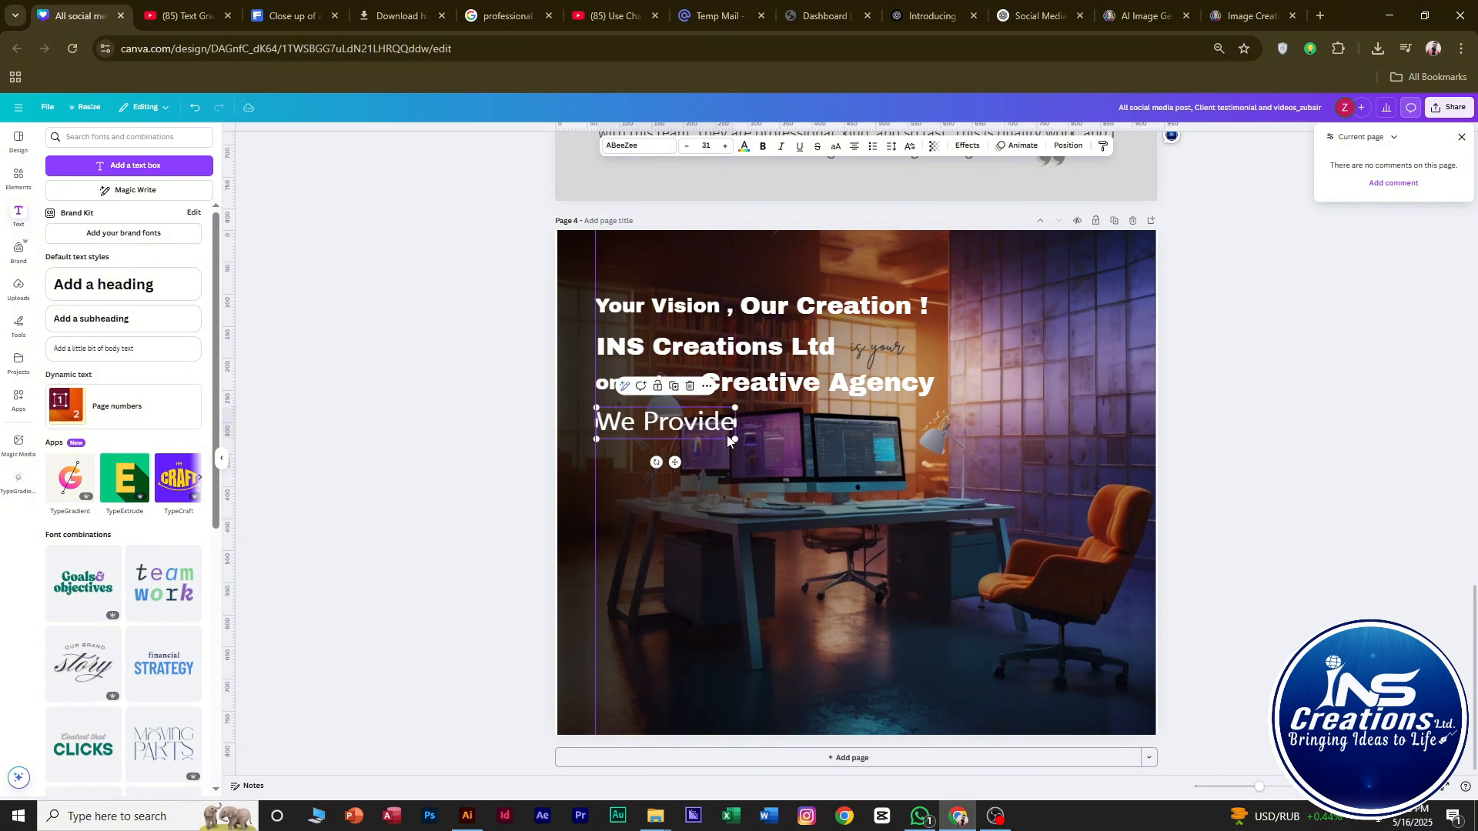
# Set the "We Provide" text's font to ITC Avant Garde Gothic and append a colon after a space.
pyautogui.click(636, 148)
pyautogui.click(94, 334)
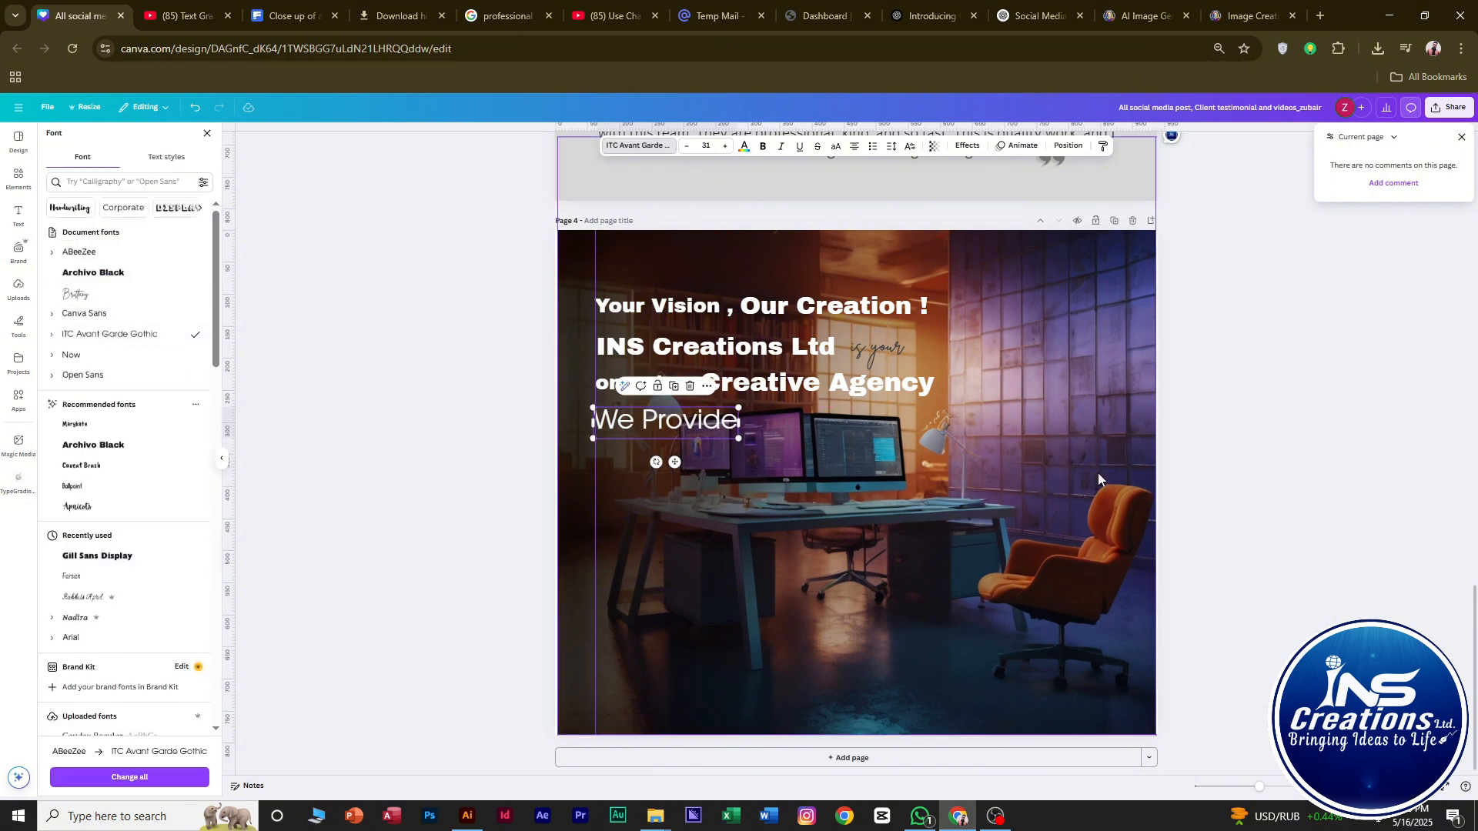
pyautogui.click(699, 433)
pyautogui.scroll(3, 699, 434)
pyautogui.click(727, 421)
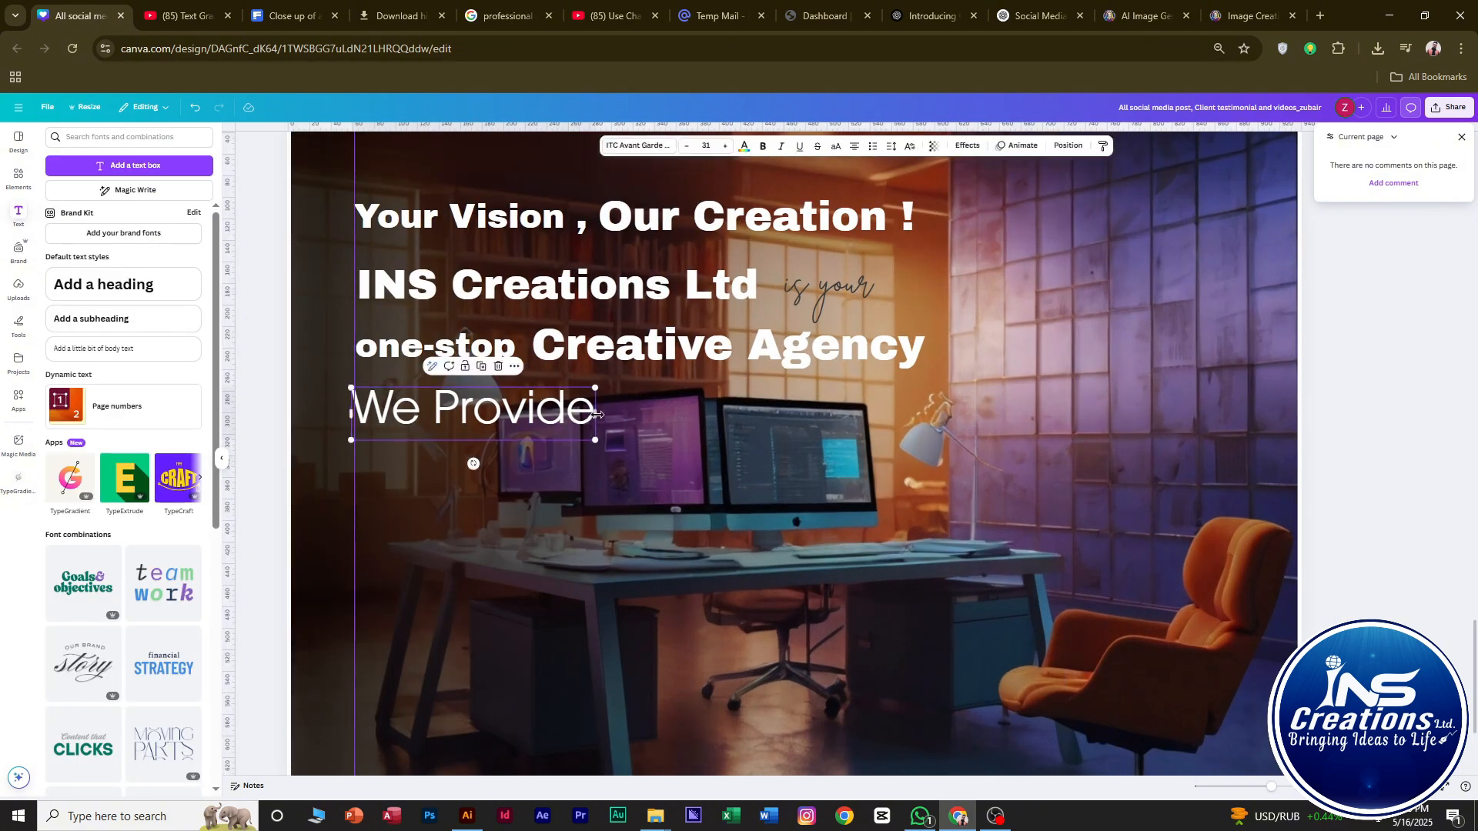
pyautogui.write(':')
pyautogui.click(722, 432)
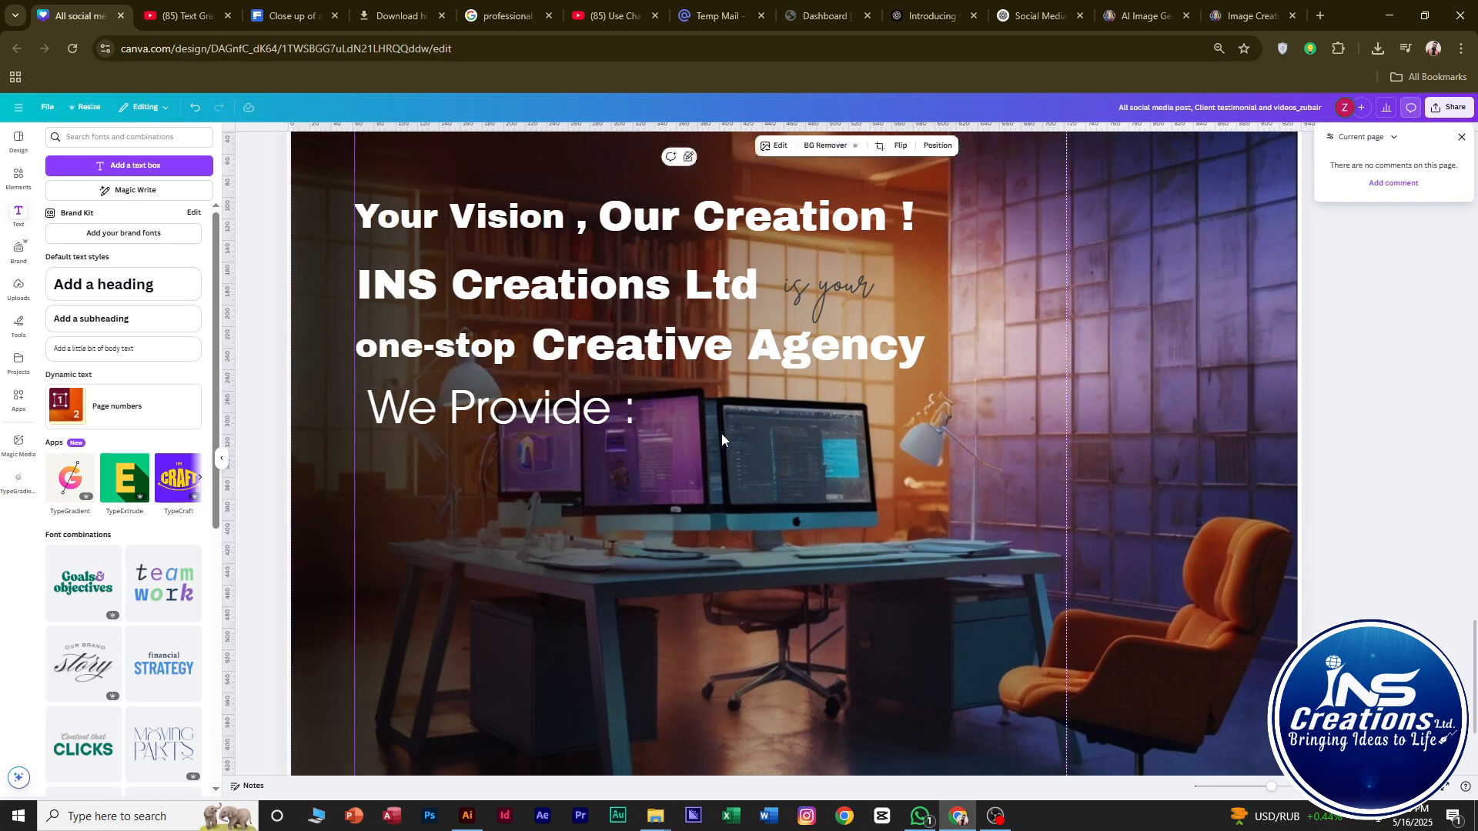
# Scale "We Provide :" down to size 24.6 and position it at the left margin guide, lower beneath the headline.
pyautogui.click(449, 414)
pyautogui.moveTo(653, 389); pyautogui.dragTo(591, 399)
pyautogui.moveTo(506, 423); pyautogui.dragTo(572, 437)
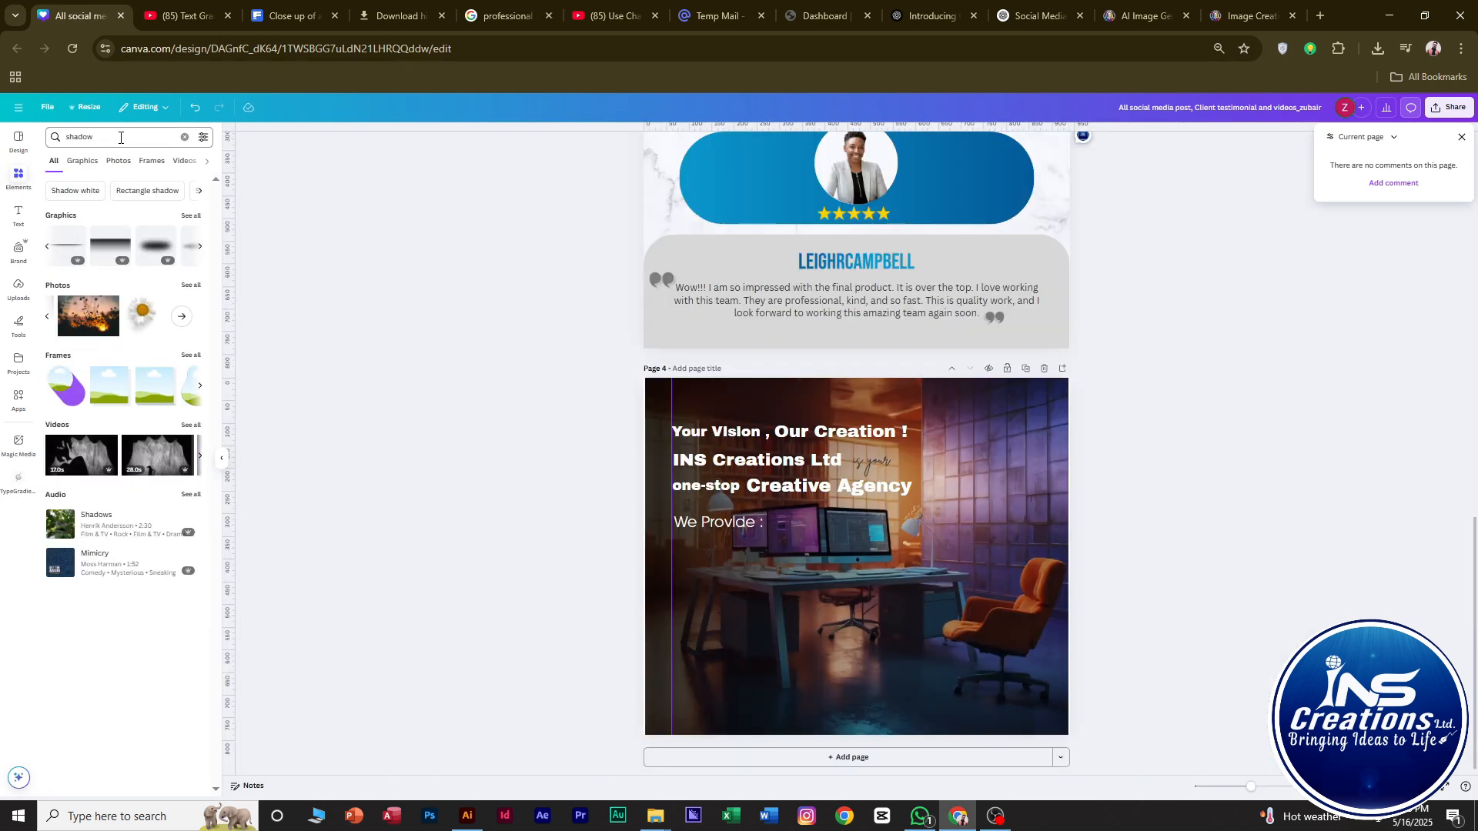
# Search the elements for "graphic design" and add the black pen-tool graphic to page 4.
pyautogui.doubleClick(120, 137)
pyautogui.write('grap')
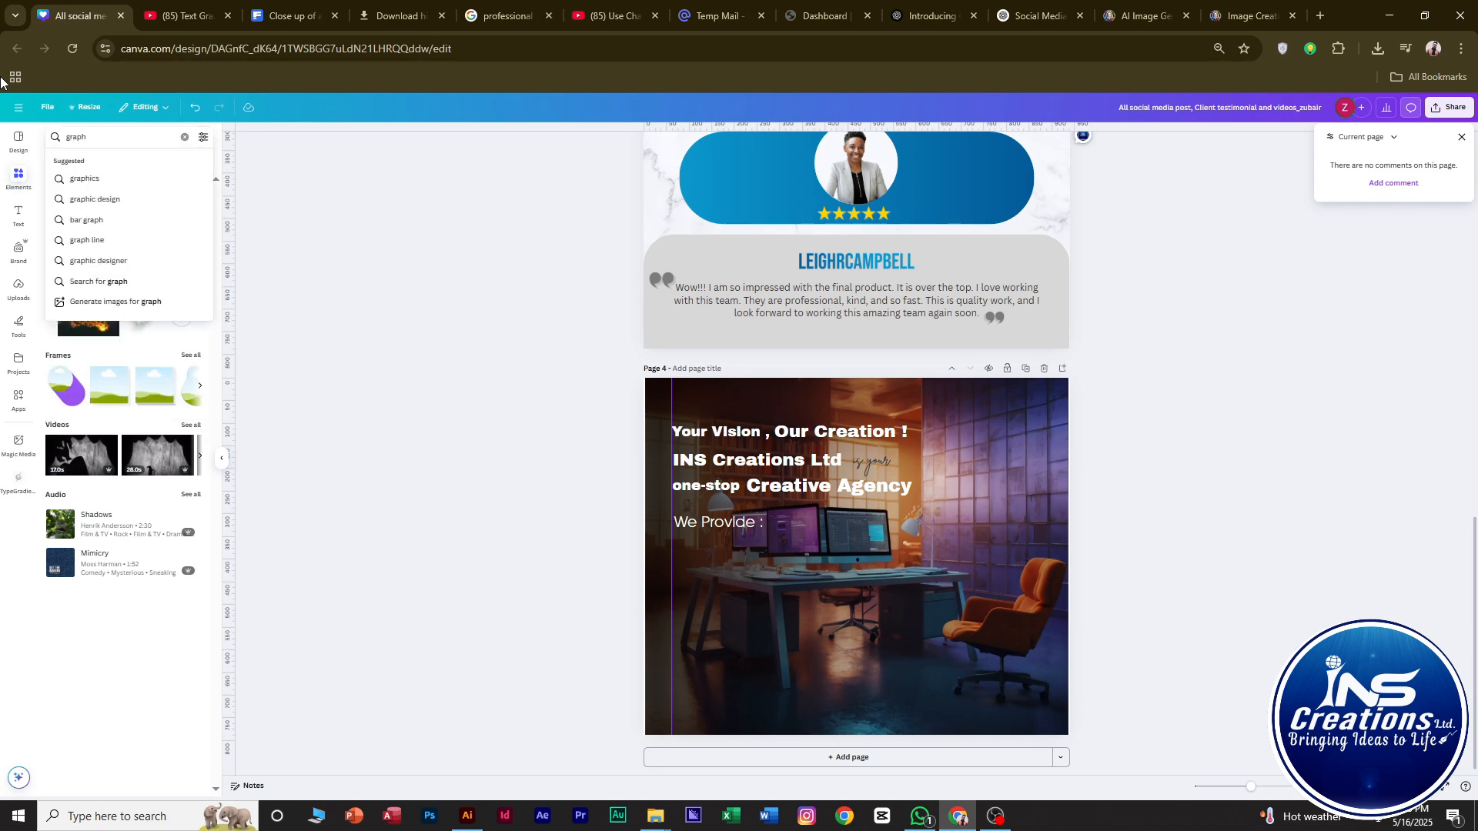
pyautogui.write('h')
pyautogui.click(94, 199)
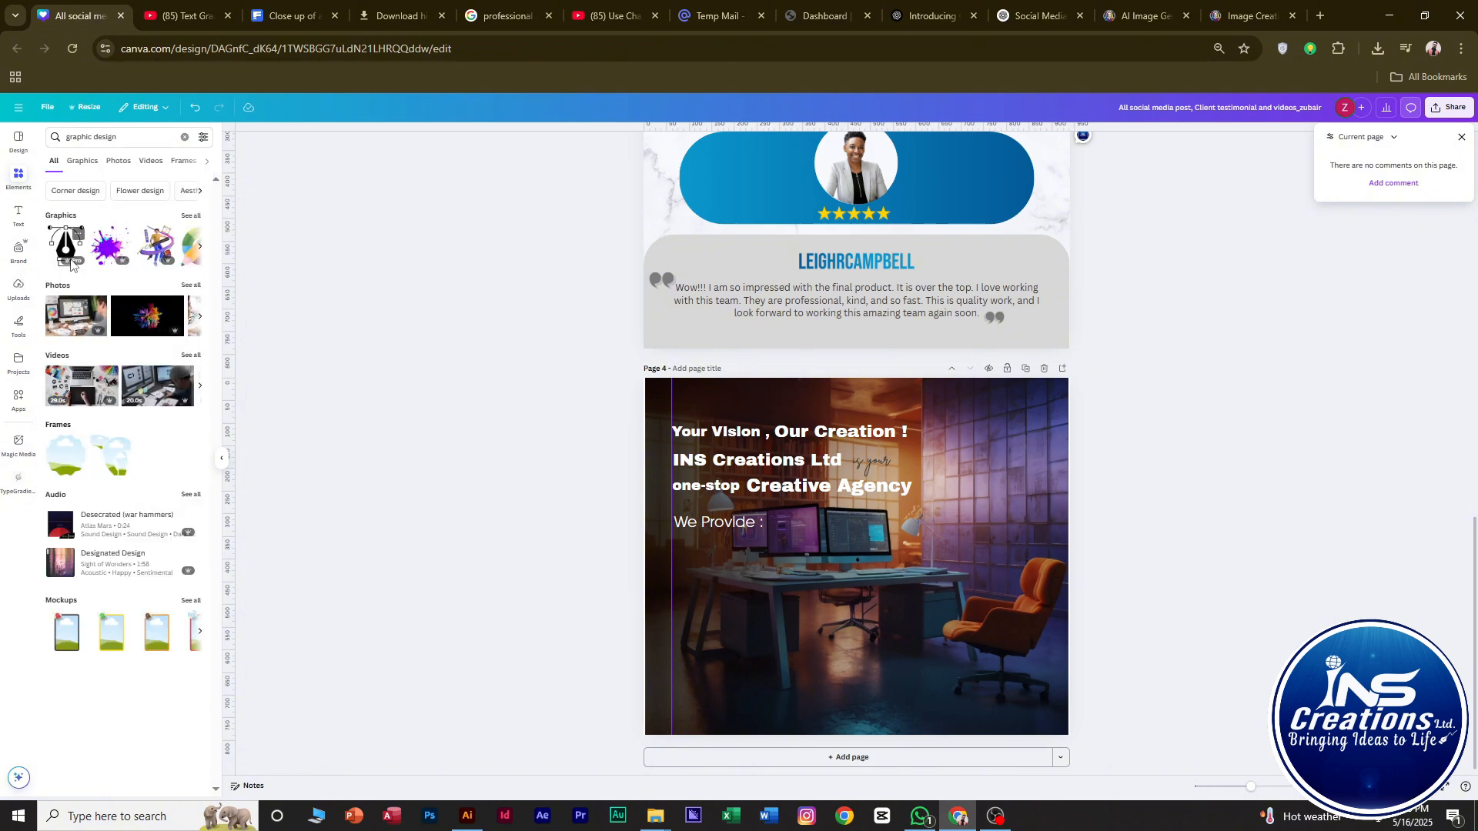
pyautogui.click(67, 248)
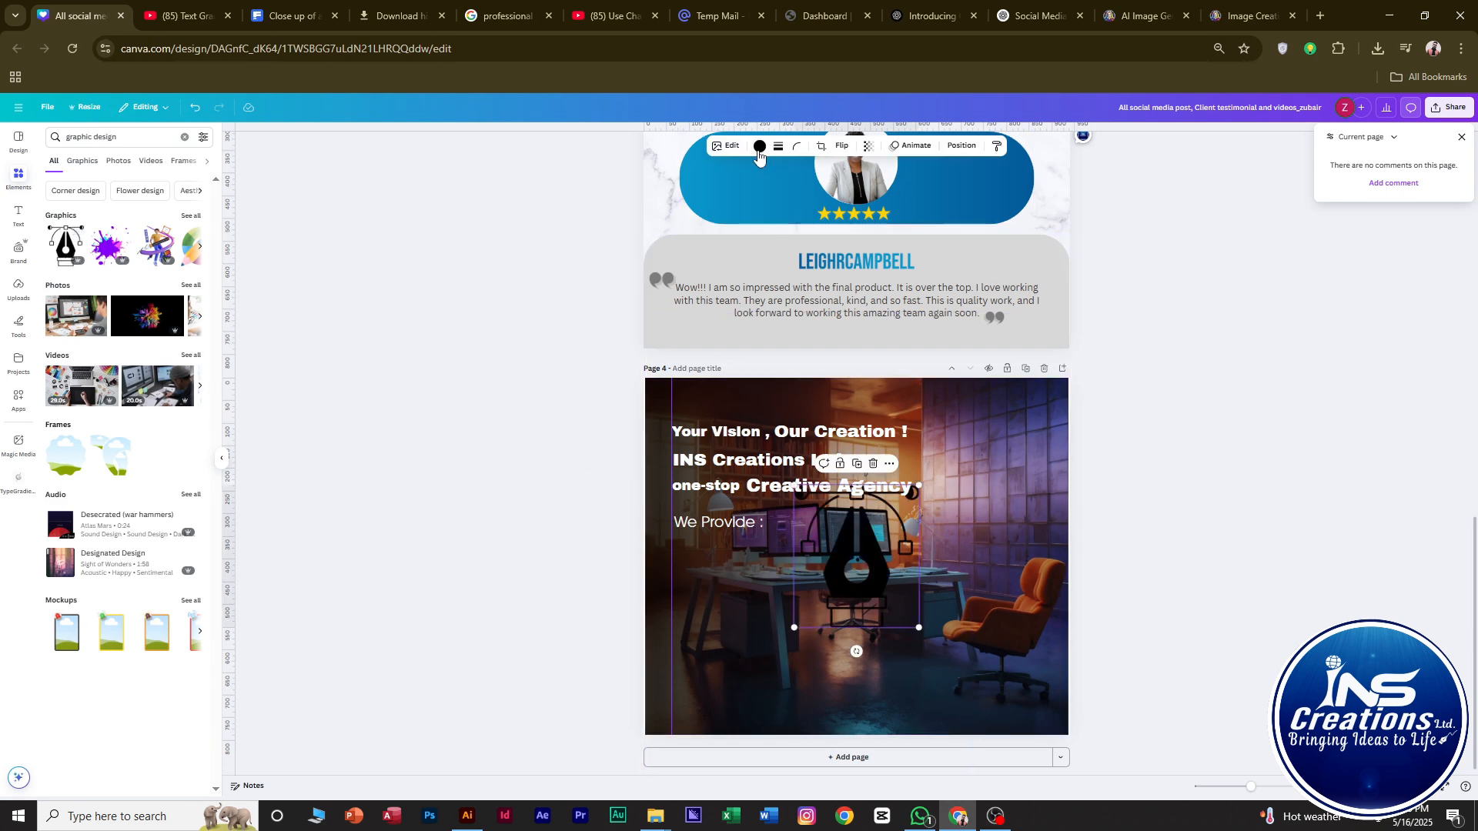
# Change the pen-tool graphic's color to white.
pyautogui.click(760, 146)
pyautogui.click(113, 241)
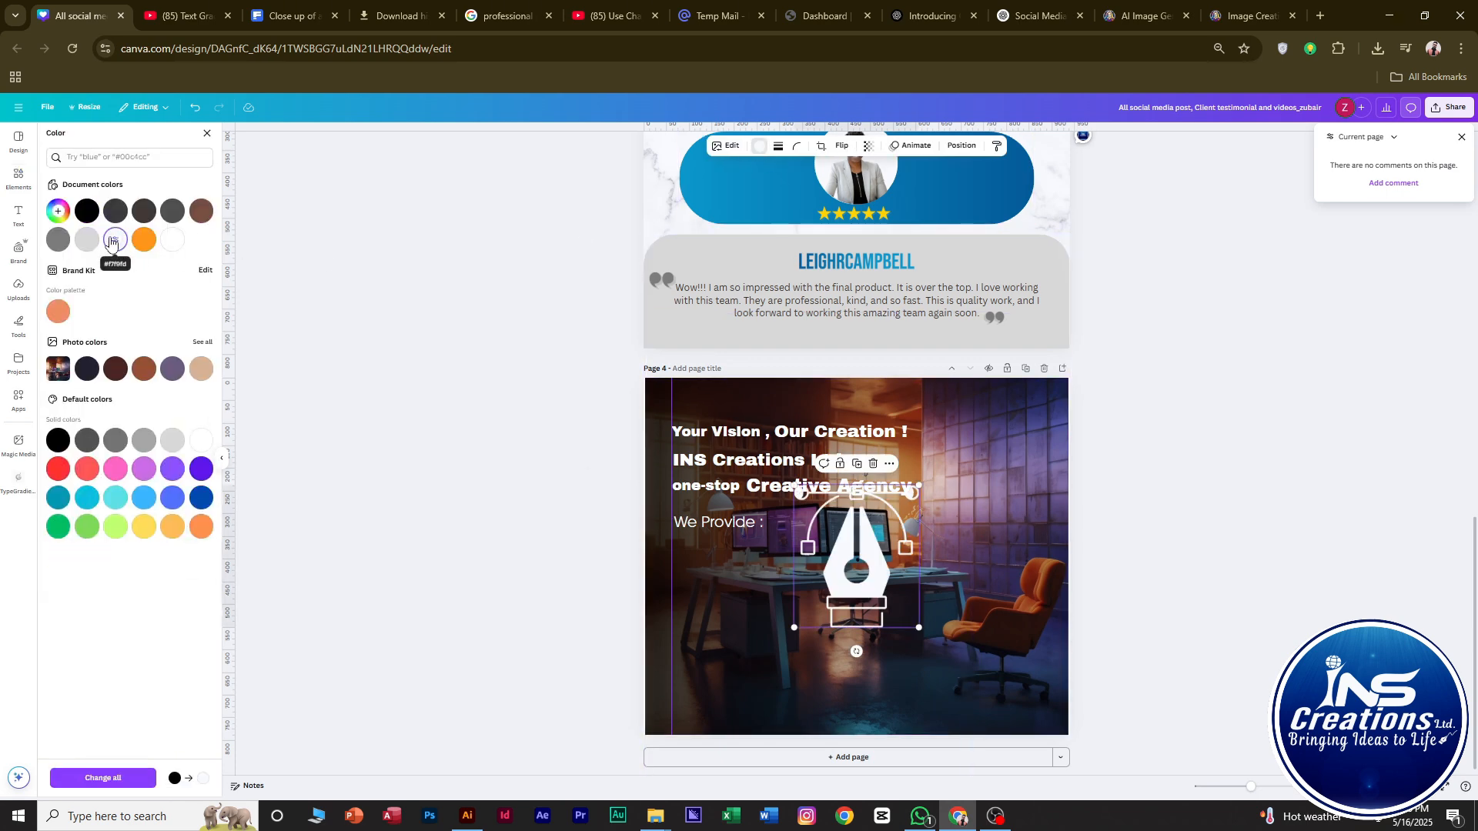
pyautogui.click(89, 244)
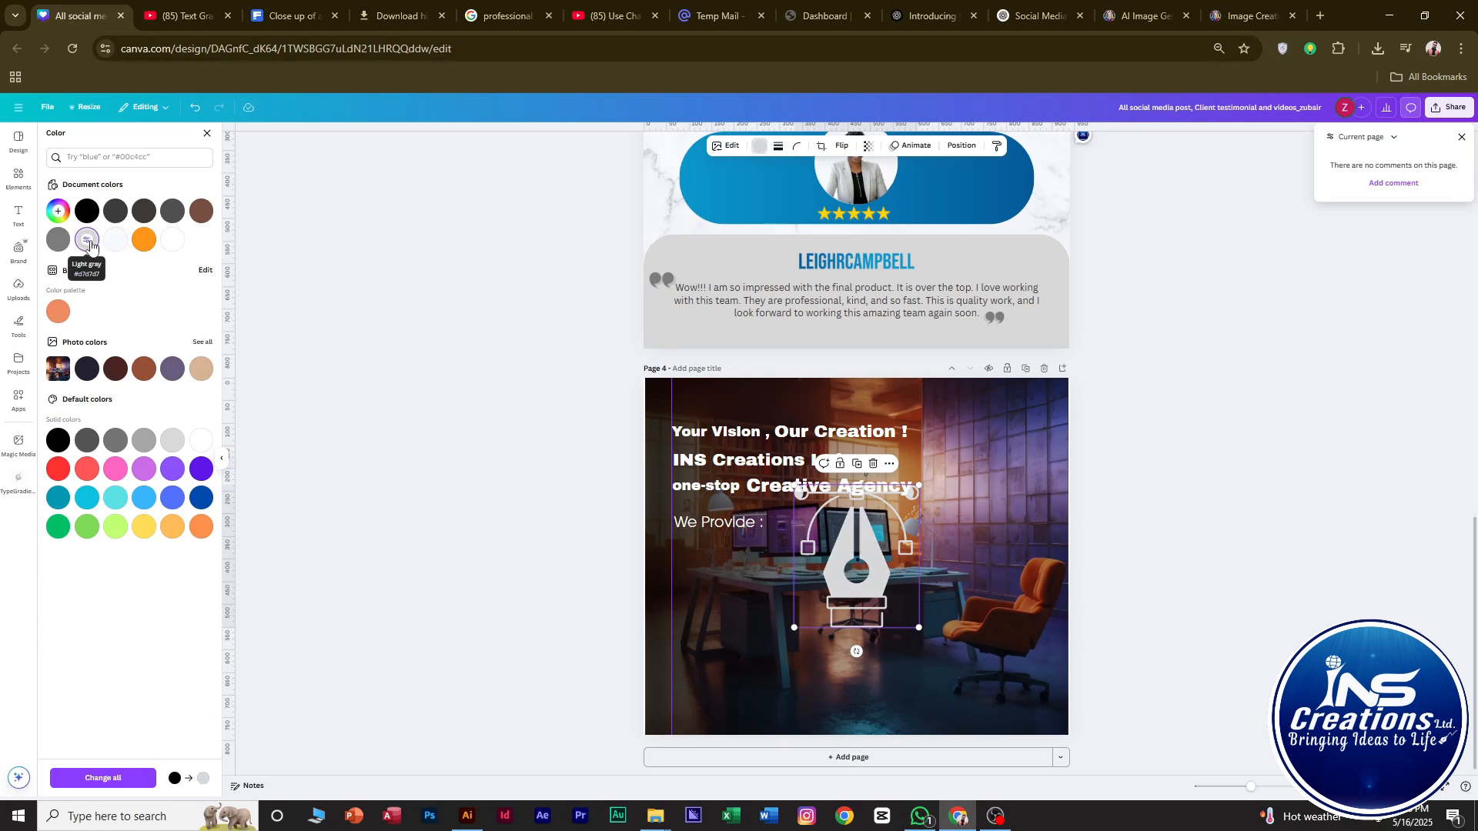
pyautogui.click(174, 244)
# Shrink the pen-tool graphic to a small icon and place it just below "We Provide :".
pyautogui.moveTo(919, 486); pyautogui.dragTo(693, 578)
pyautogui.scroll(3, 718, 583)
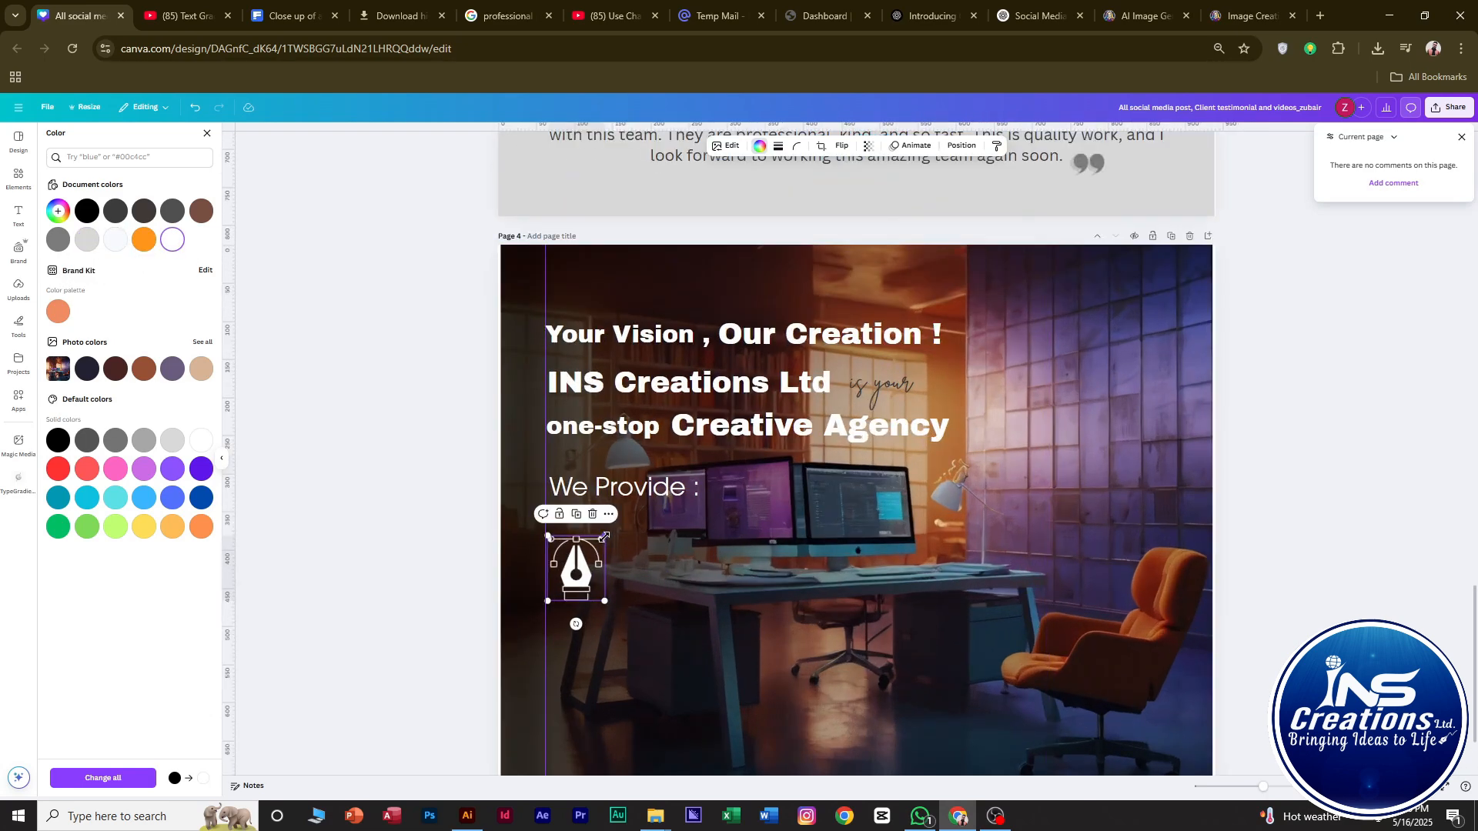
pyautogui.moveTo(604, 537)
pyautogui.mouseDown()
pyautogui.moveTo(594, 560)
pyautogui.moveTo(589, 539)
pyautogui.moveTo(584, 551)
pyautogui.mouseUp()
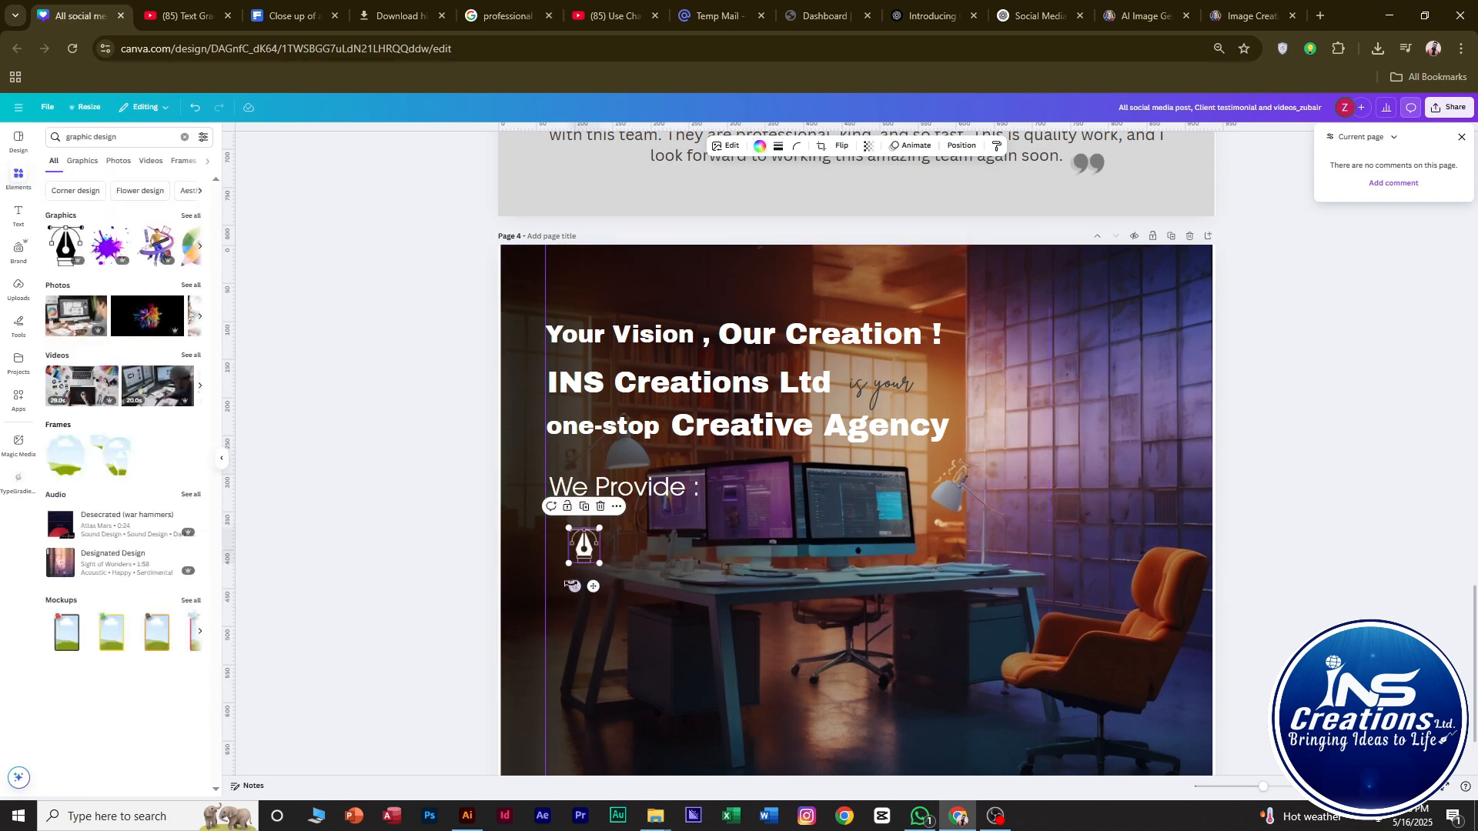
pyautogui.scroll(-2, 847, 581)
pyautogui.click(1163, 614)
# Move "We Provide :" up slightly and reduce its size a little, keeping it at the left margin guide.
pyautogui.scroll(-1, 1161, 612)
pyautogui.moveTo(641, 439); pyautogui.dragTo(637, 434)
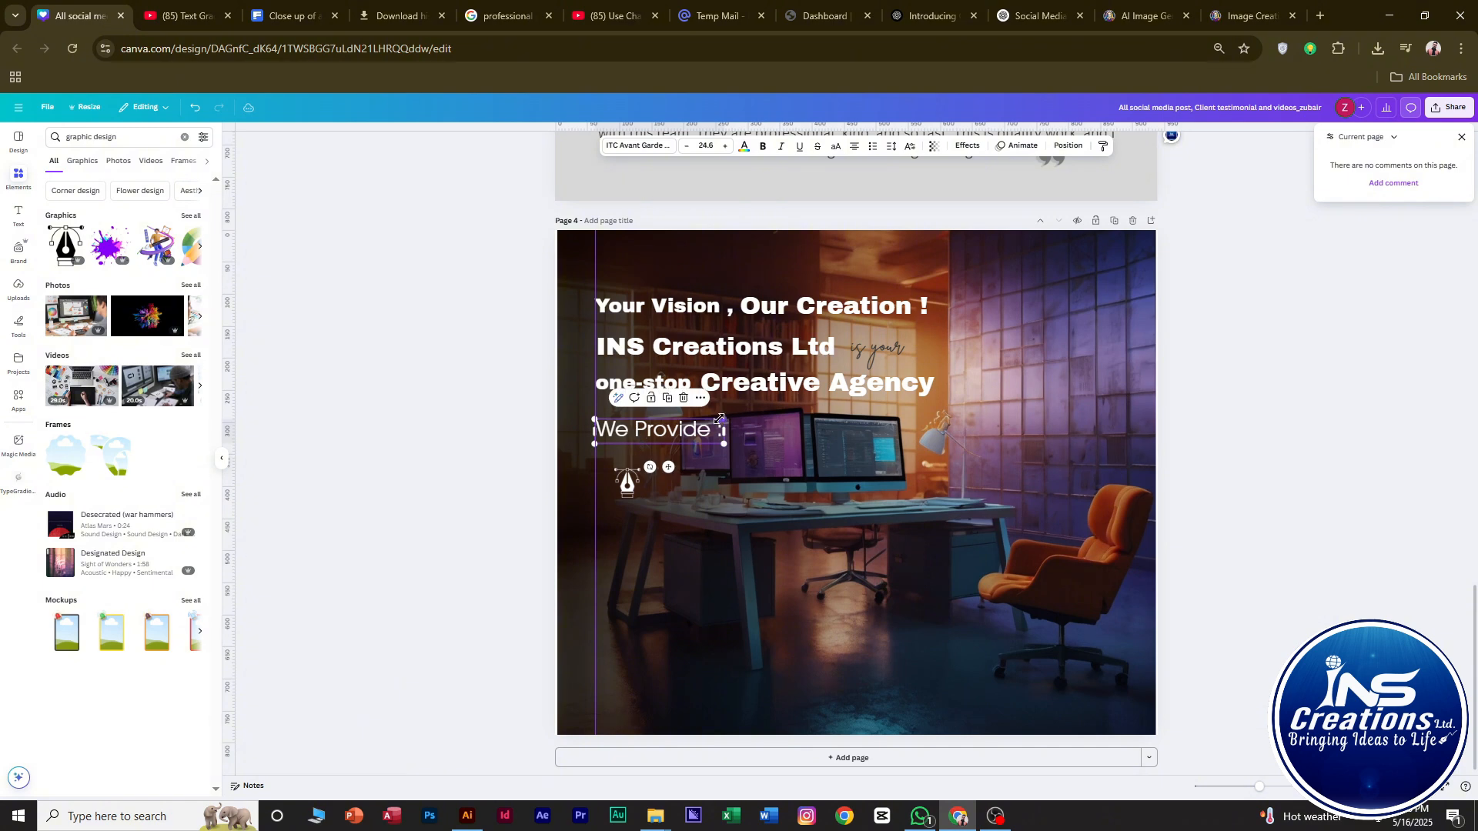
pyautogui.moveTo(724, 420); pyautogui.dragTo(711, 422)
pyautogui.click(967, 433)
# Shrink "Your Vision ," slightly, move "Our Creation !" closer to it and fine-tune that text's size and position.
pyautogui.click(699, 308)
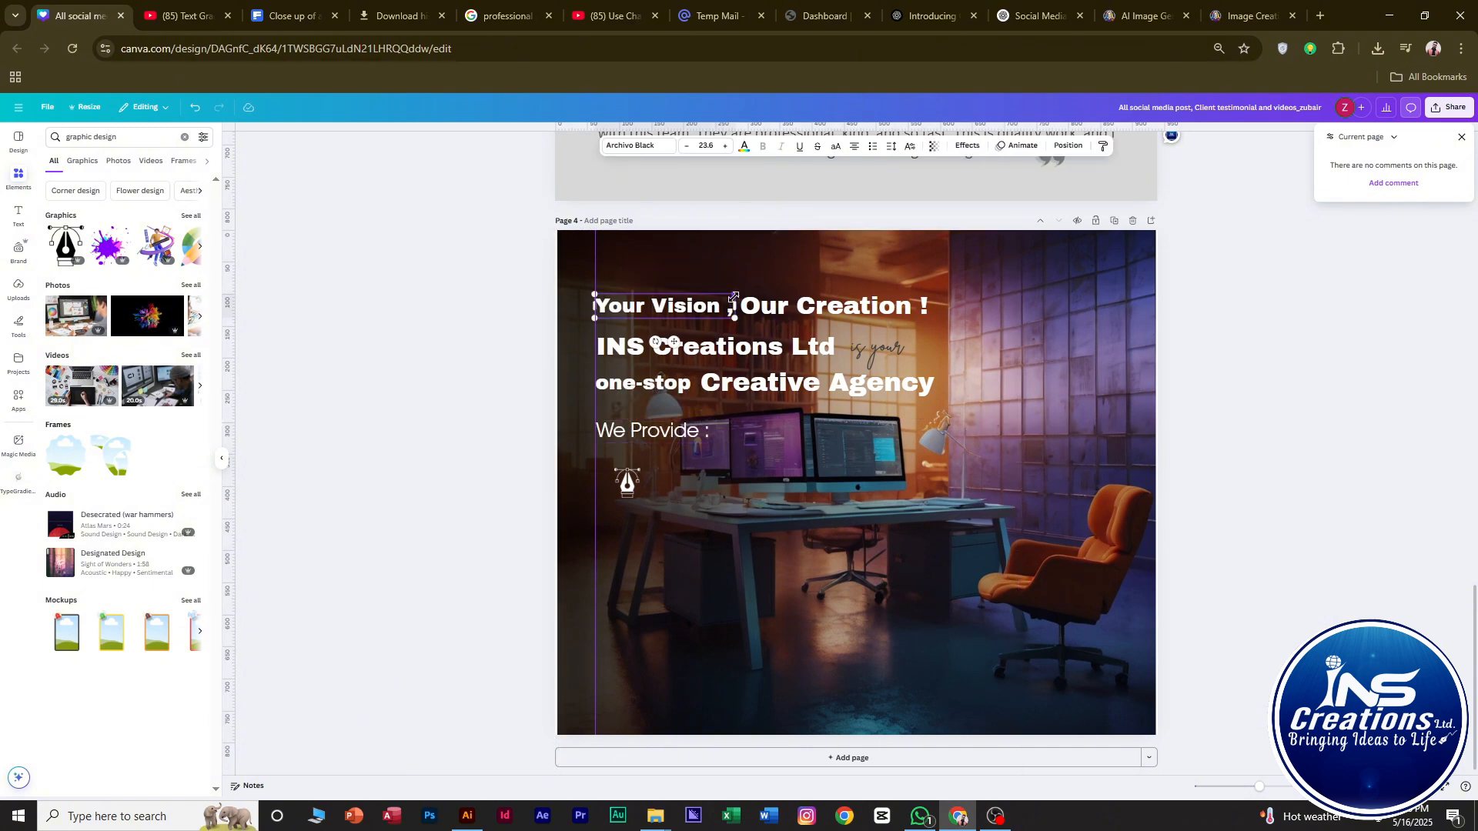
pyautogui.moveTo(733, 298); pyautogui.dragTo(722, 302)
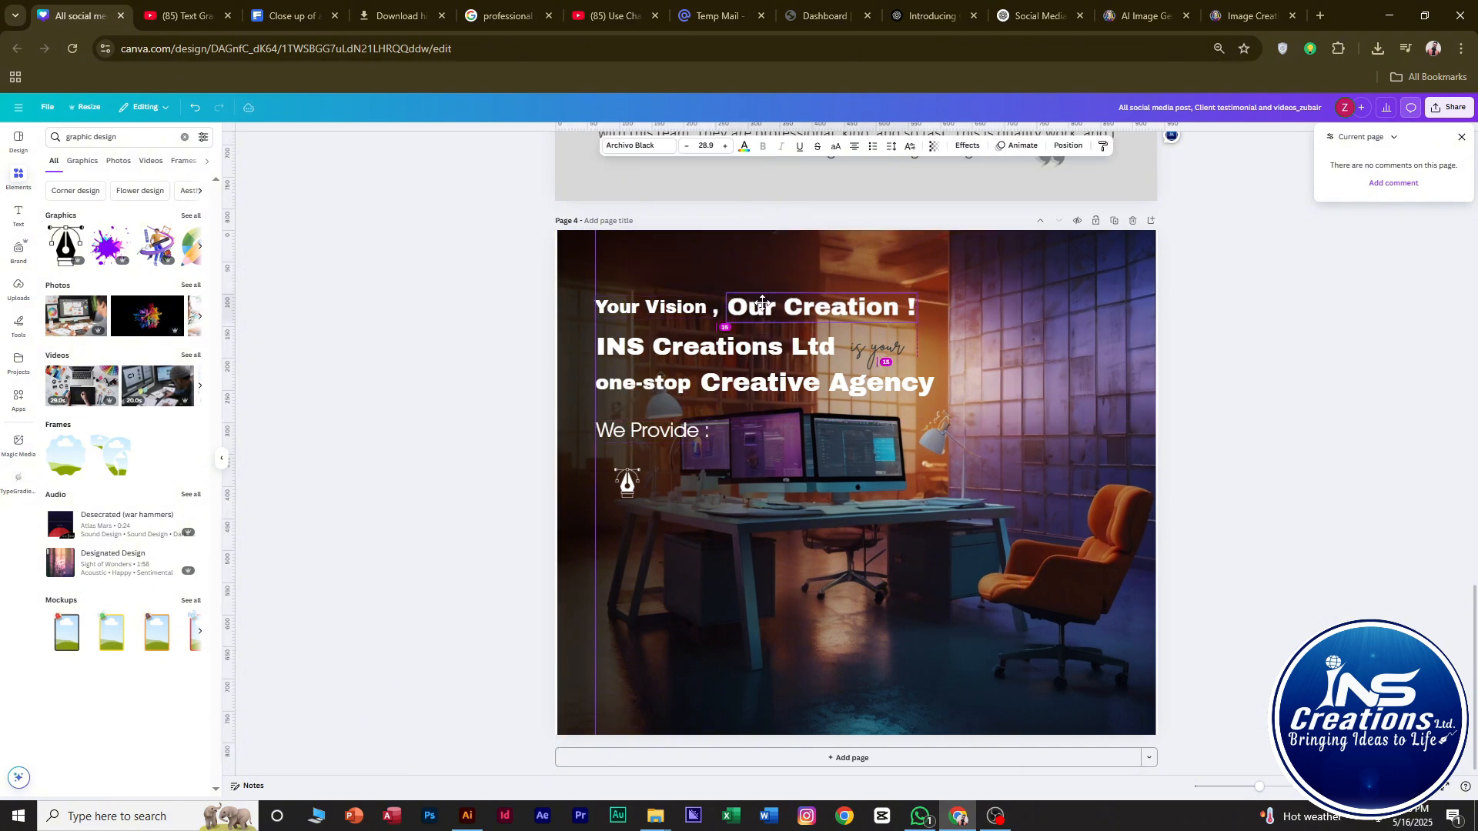
pyautogui.click(787, 312)
pyautogui.scroll(3, 787, 314)
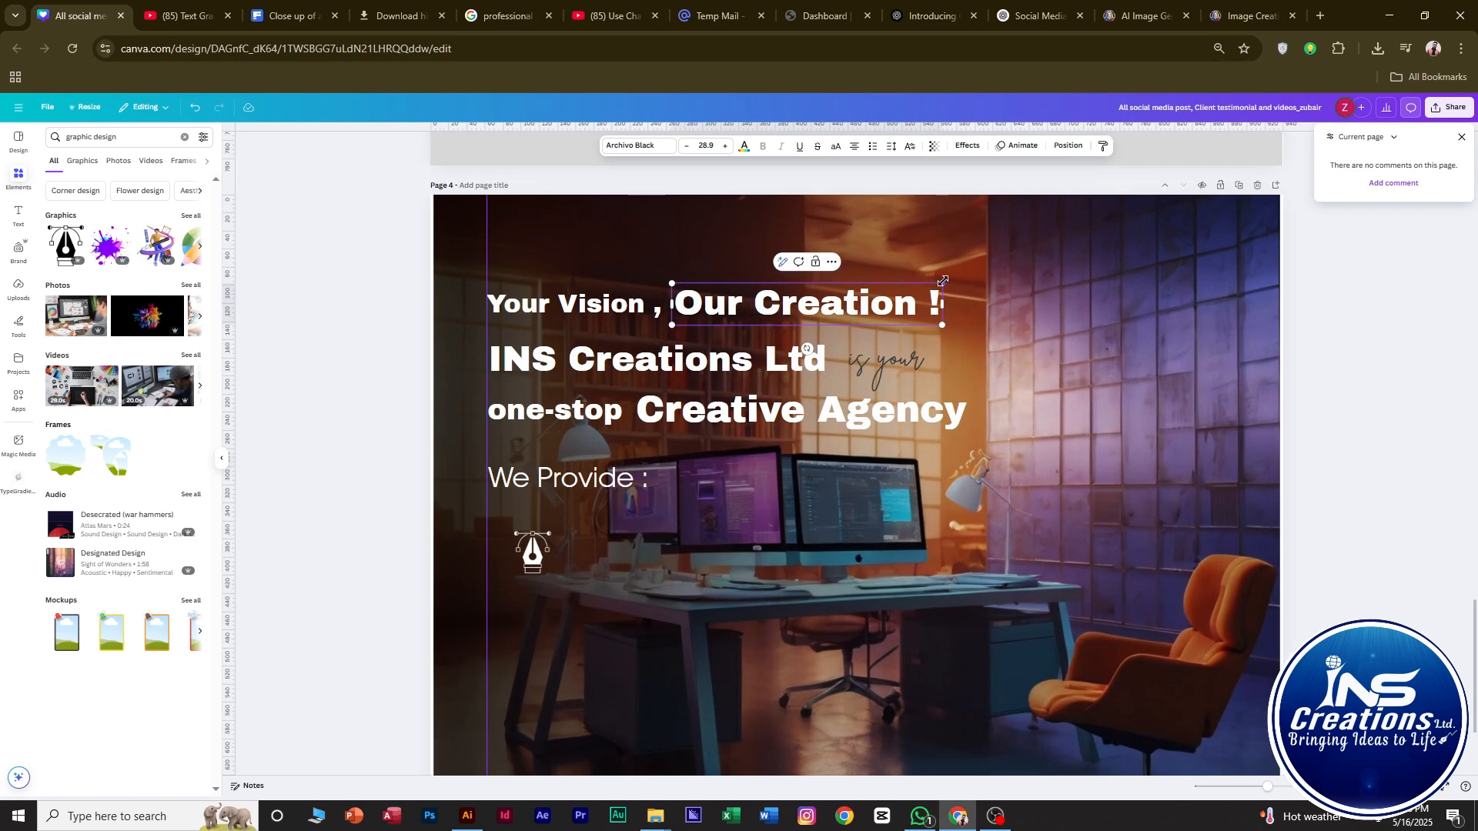
pyautogui.moveTo(942, 284); pyautogui.dragTo(946, 283)
pyautogui.moveTo(854, 300); pyautogui.dragTo(853, 300)
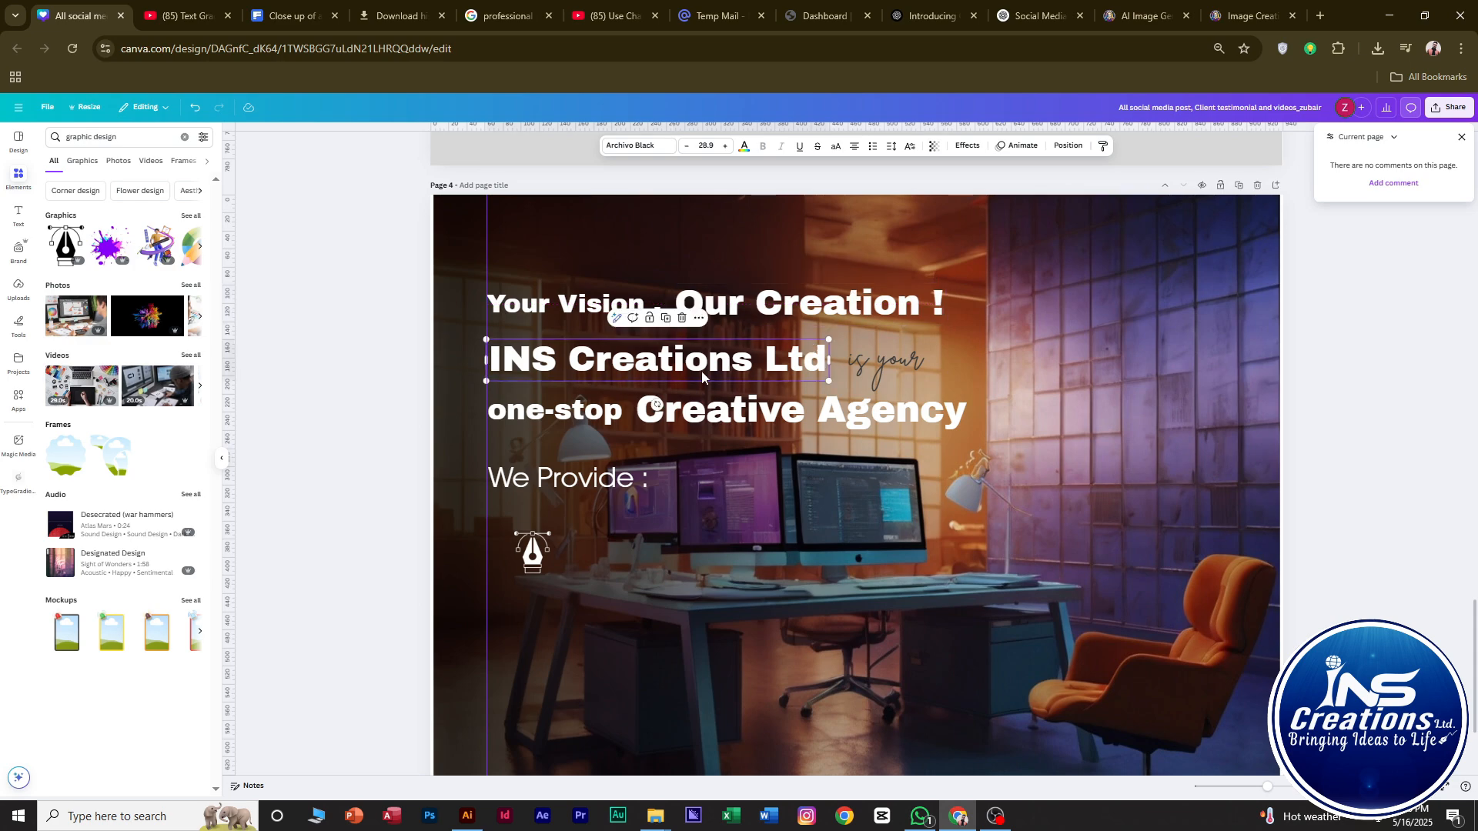
# Enlarge the "is your" script text and reposition it right after "INS Creations Ltd".
pyautogui.click(885, 362)
pyautogui.moveTo(942, 340); pyautogui.dragTo(1072, 303)
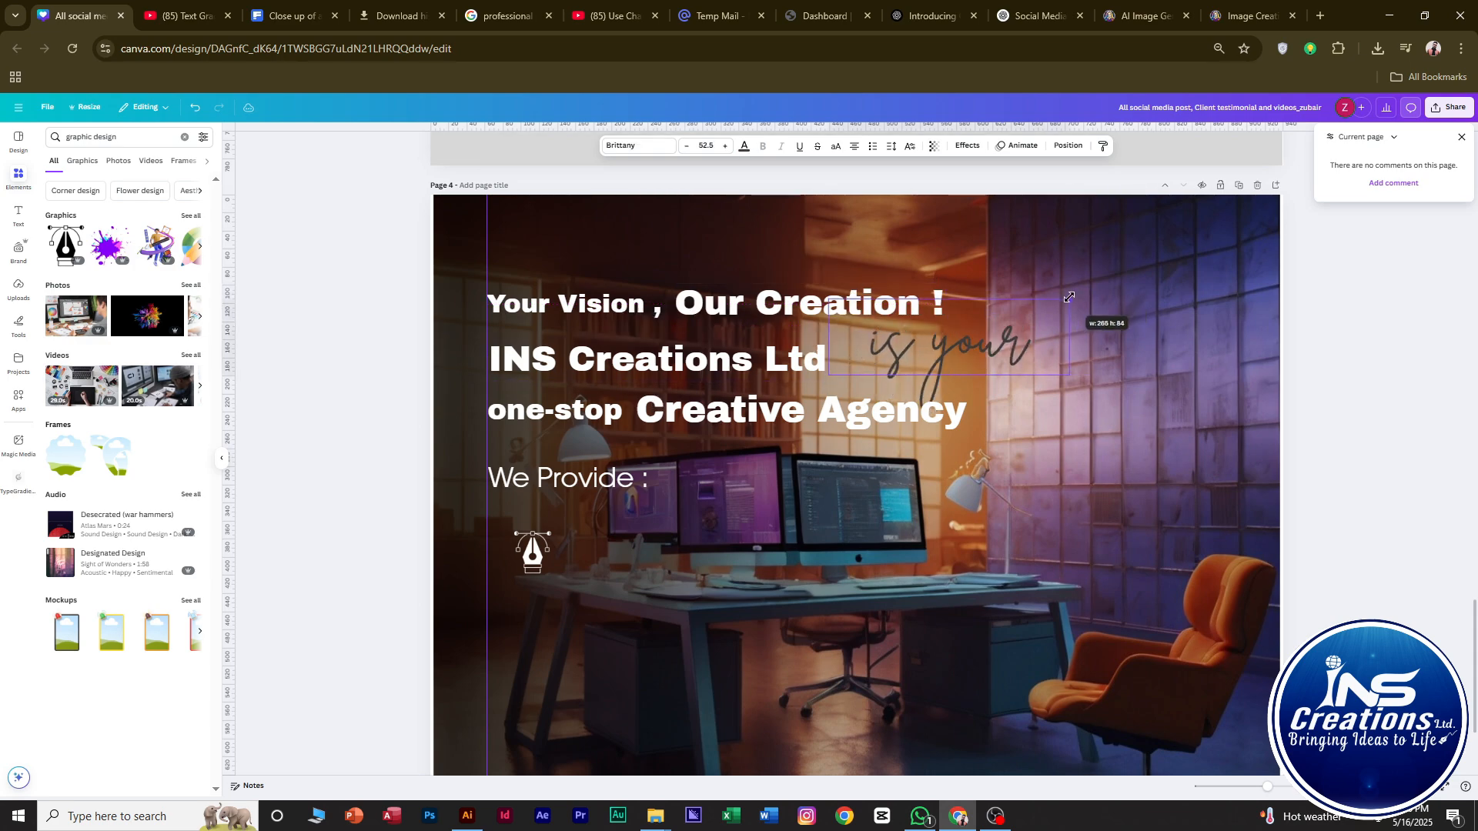
pyautogui.moveTo(927, 354); pyautogui.dragTo(905, 355)
pyautogui.click(1093, 442)
pyautogui.scroll(-3, 1092, 442)
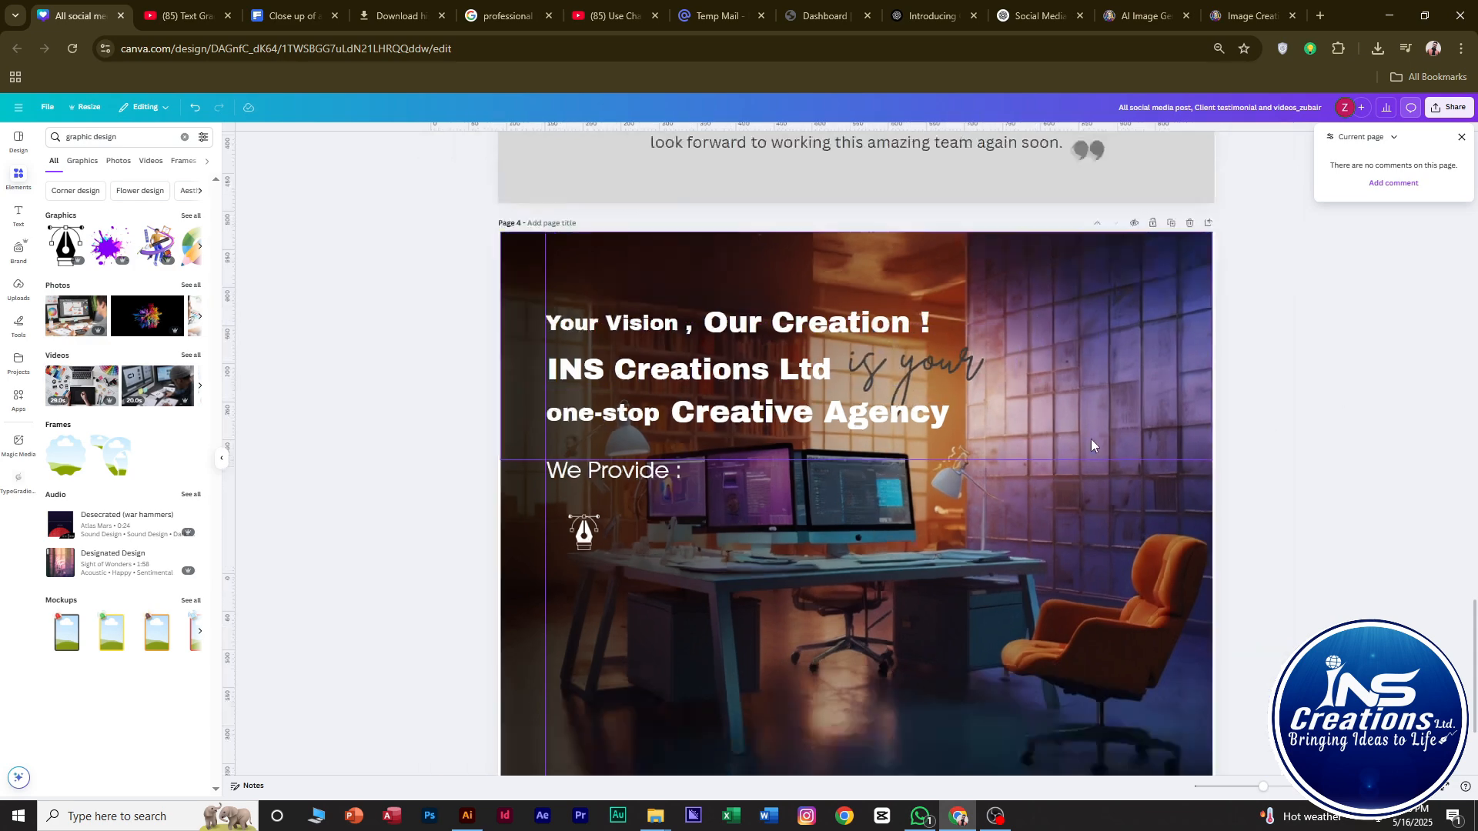
pyautogui.scroll(6, 967, 546)
pyautogui.moveTo(840, 398); pyautogui.dragTo(836, 399)
pyautogui.scroll(-5, 835, 401)
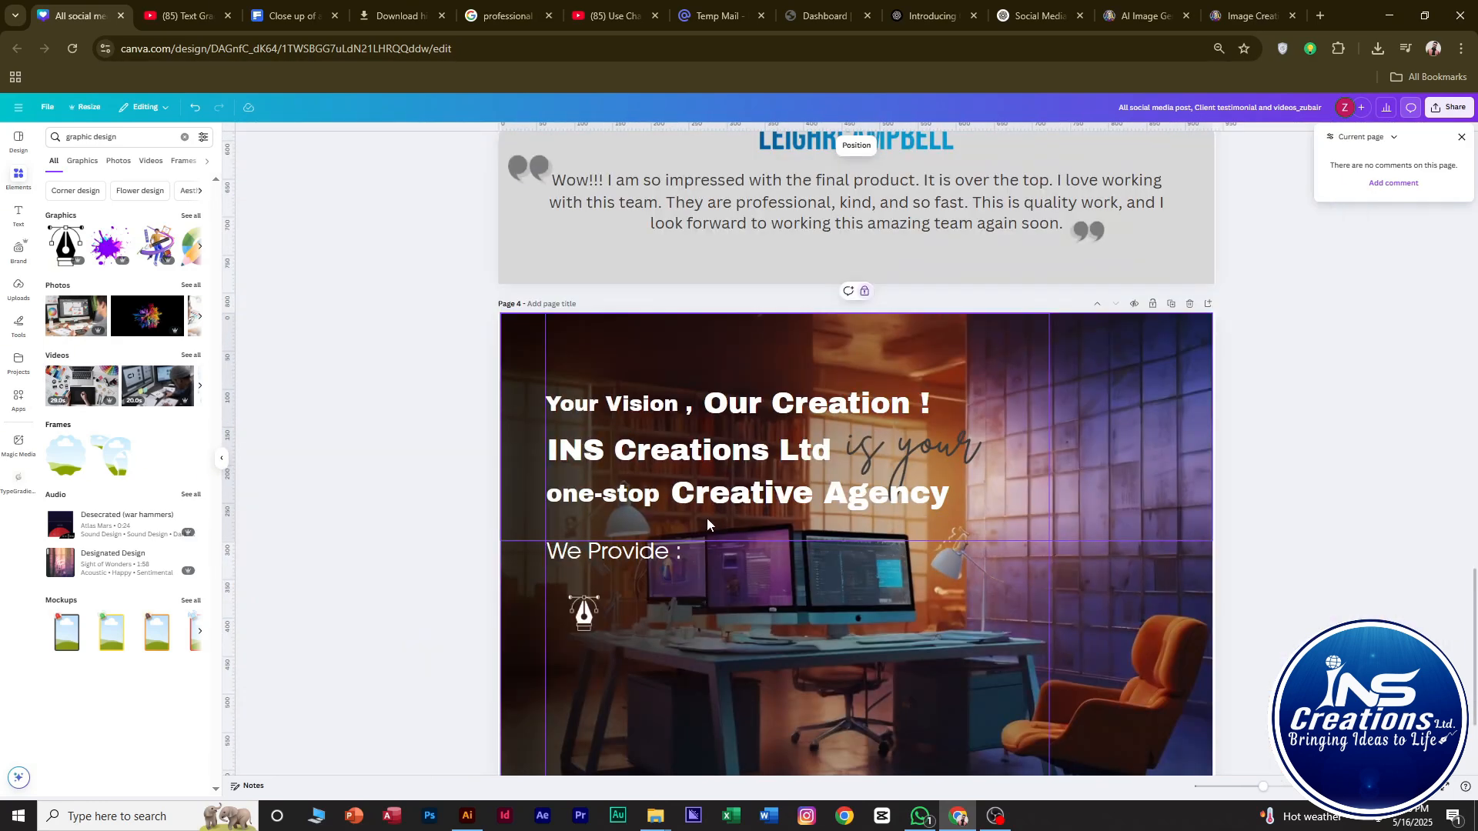
# Reduce the font size of "one-stop" by two steps.
pyautogui.click(600, 500)
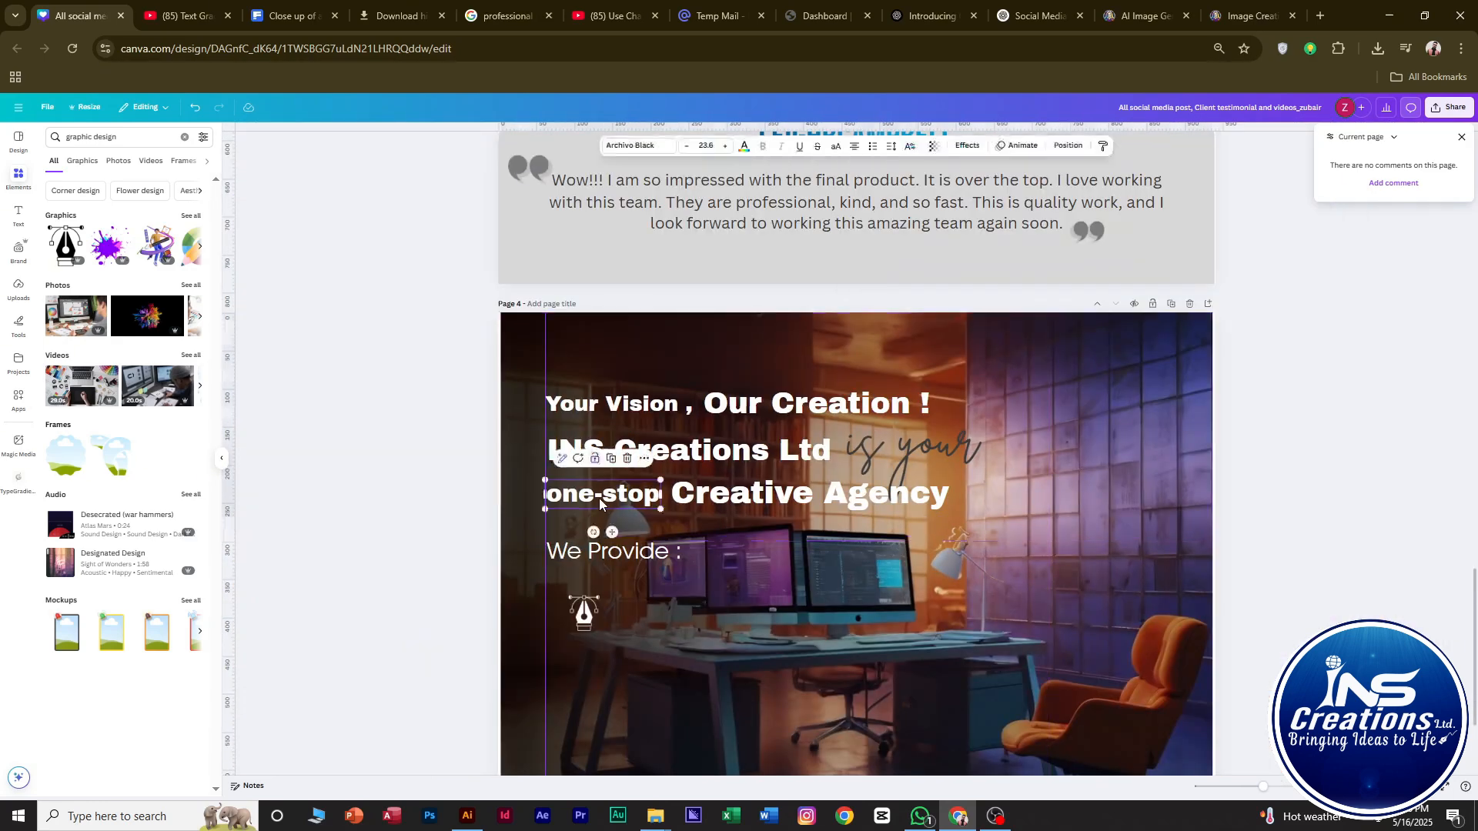
pyautogui.click(686, 146)
pyautogui.click(686, 146)
pyautogui.click(1178, 491)
pyautogui.scroll(3, 598, 522)
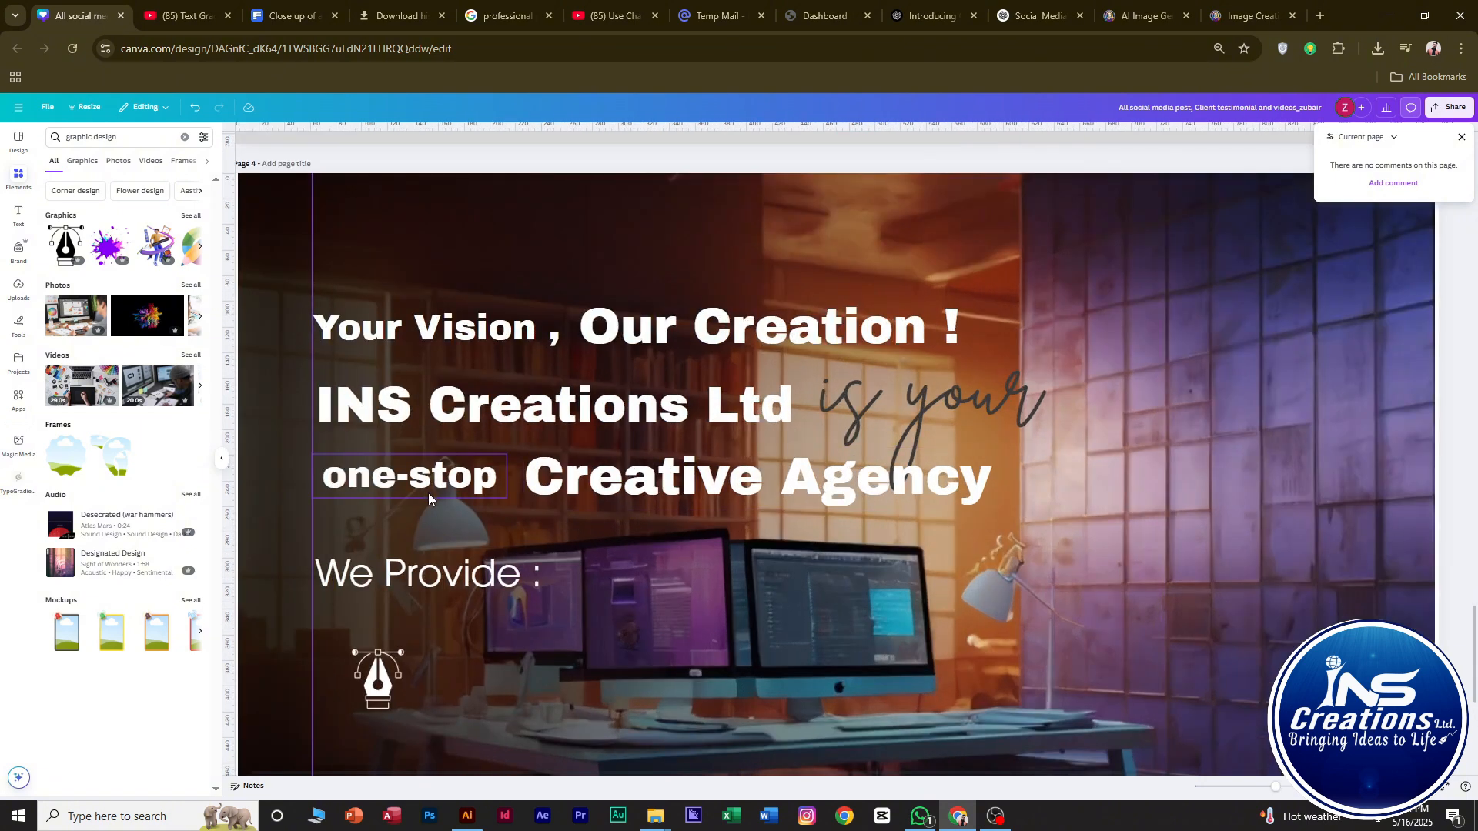
# Nudge "Creative Agency" slightly closer to "one-stop" and shift "Your Vision ," slightly to the right.
pyautogui.click(428, 485)
pyautogui.moveTo(622, 488); pyautogui.dragTo(617, 484)
pyautogui.moveTo(368, 328); pyautogui.dragTo(373, 328)
# Add the WordPress logo from the "website design" graphics, color it white and place it as a small icon below the pen-tool icon.
pyautogui.scroll(-4, 709, 254)
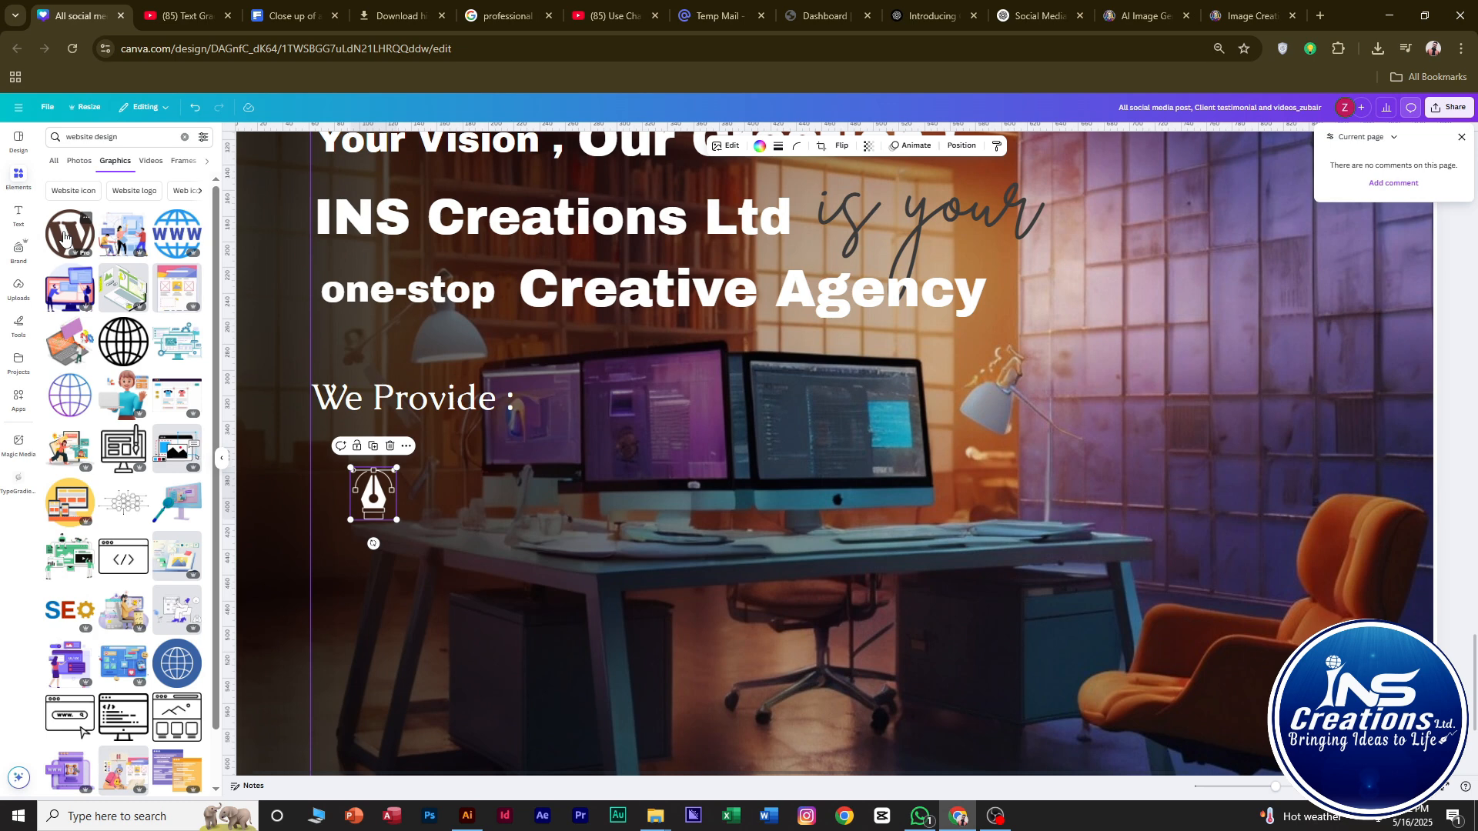
pyautogui.click(68, 233)
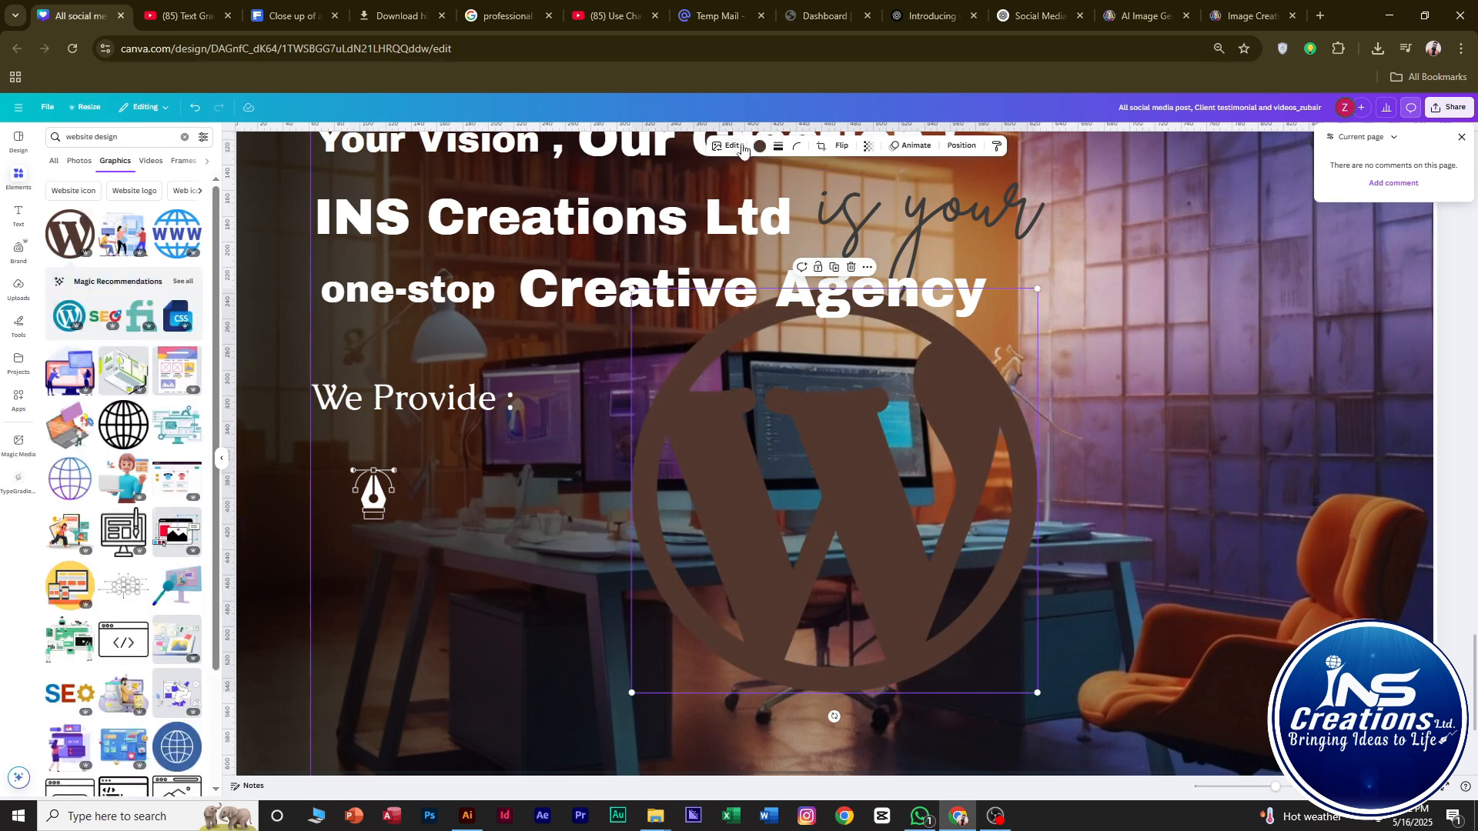
pyautogui.click(760, 145)
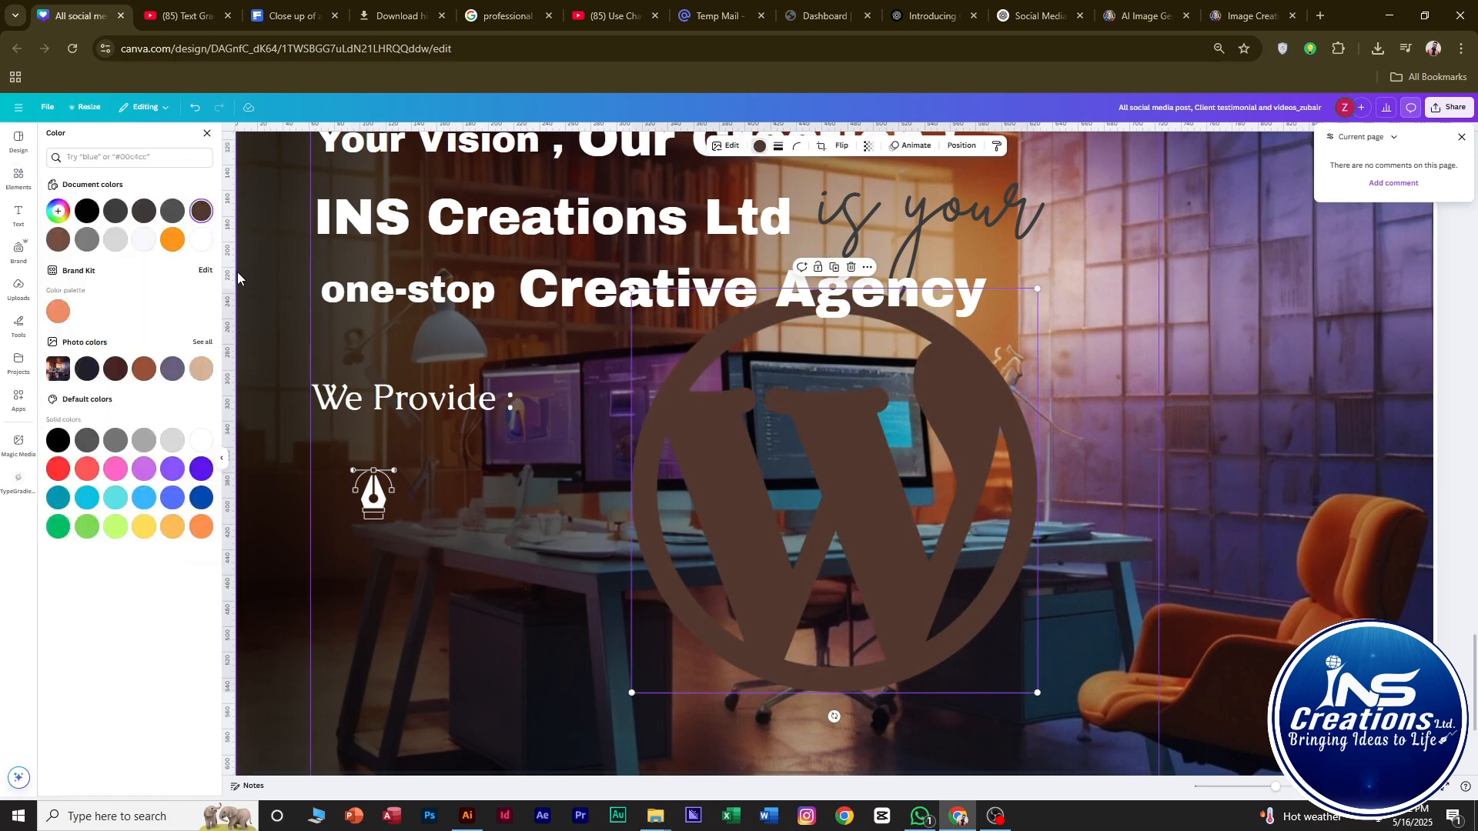
pyautogui.click(203, 241)
pyautogui.moveTo(1038, 287); pyautogui.dragTo(381, 574)
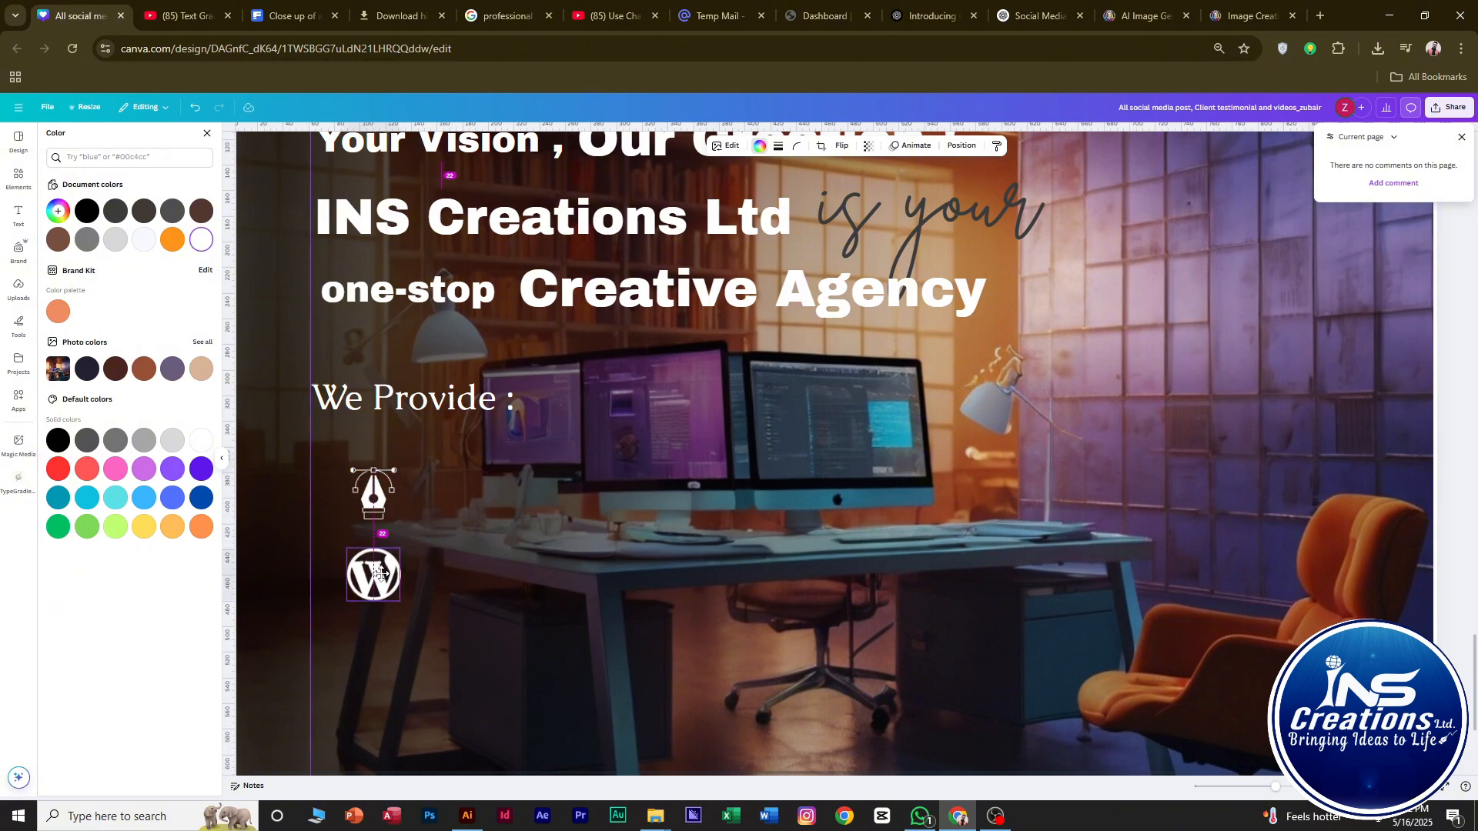
# Search the graphics for "video editing" and insert the filmstrip-and-scissors graphic.
pyautogui.click(19, 178)
pyautogui.write('video e')
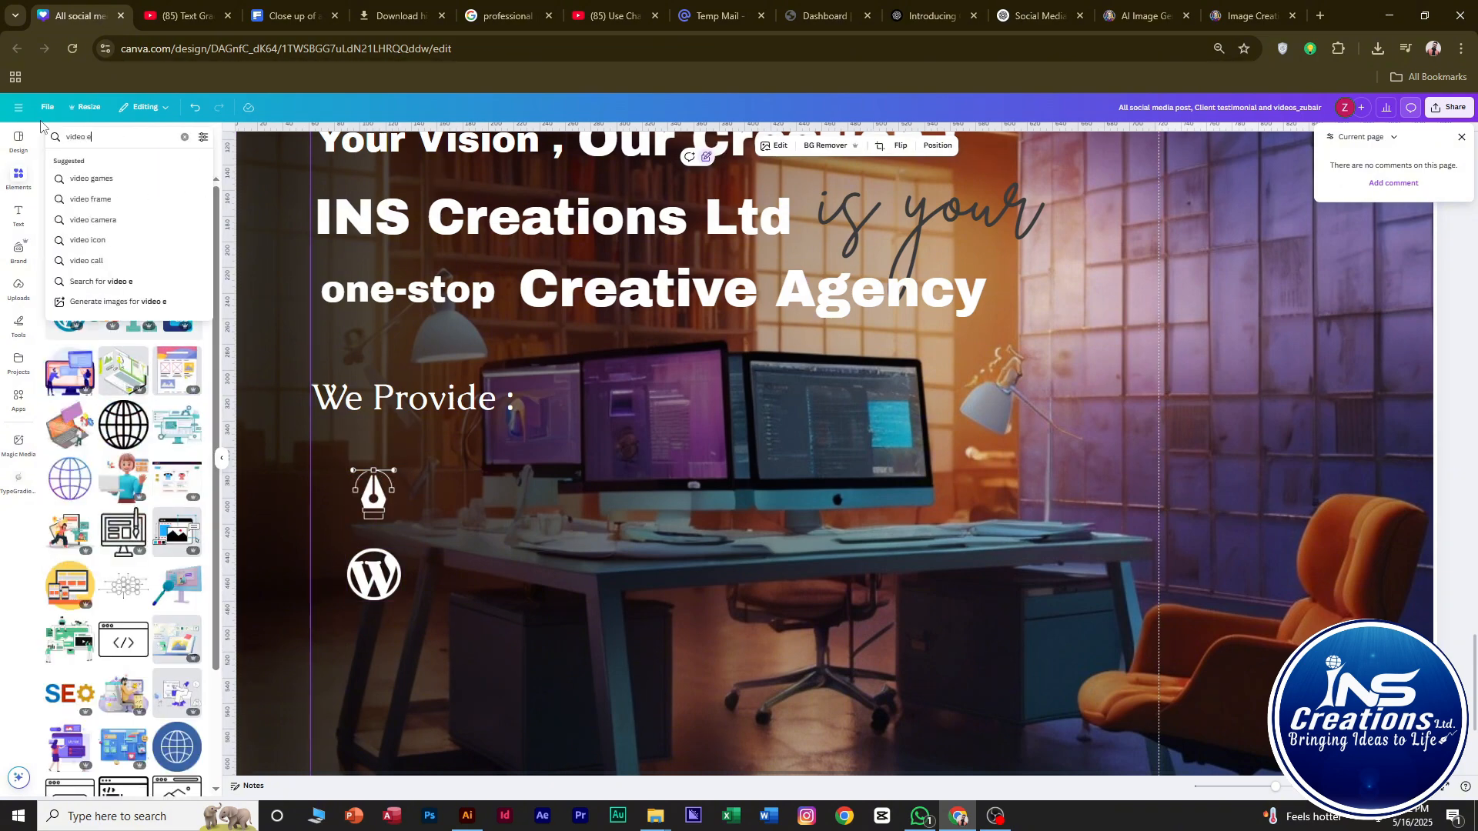
pyautogui.write('diting')
pyautogui.press('Return')
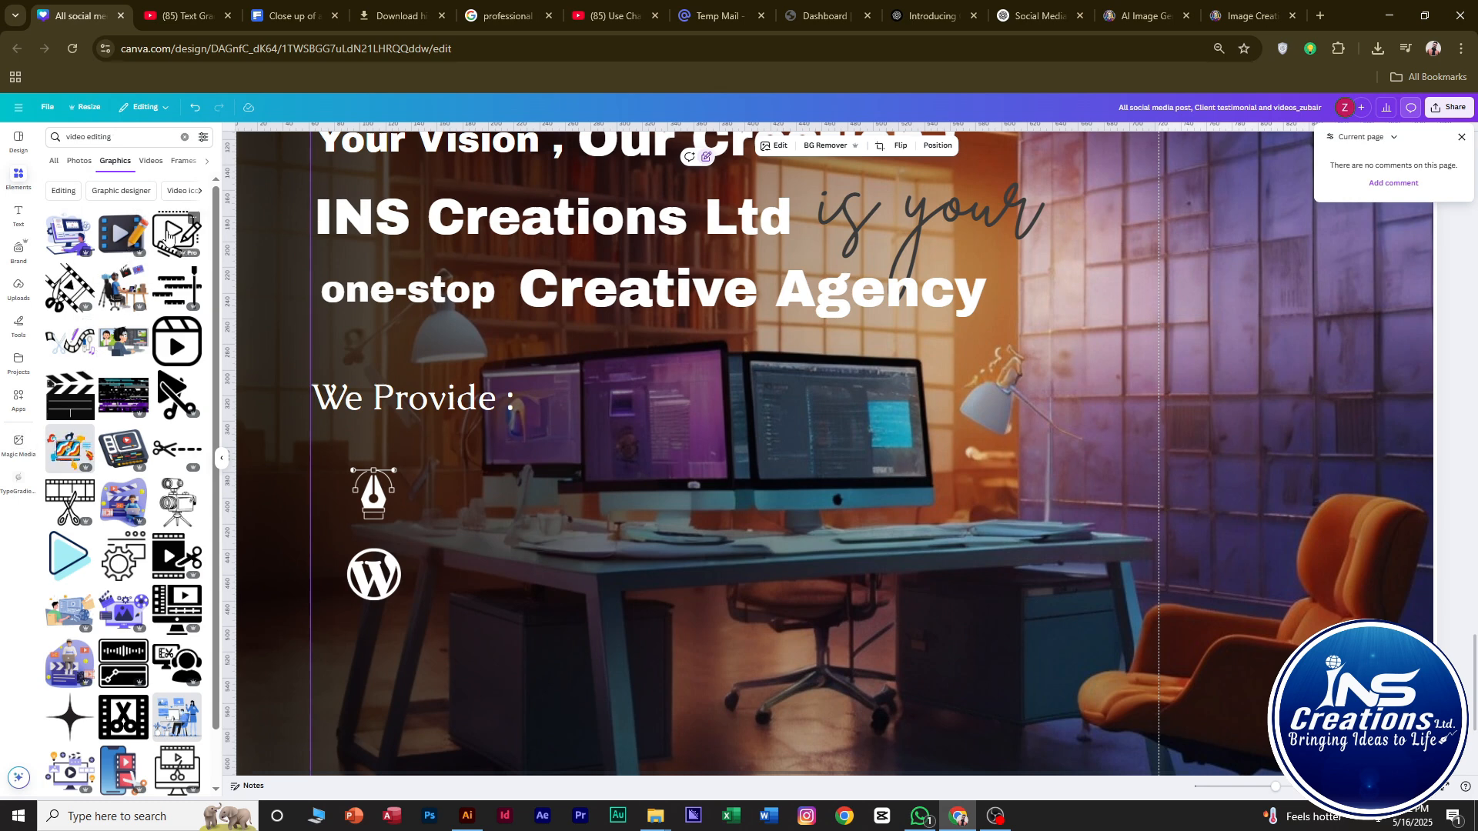
pyautogui.click(72, 289)
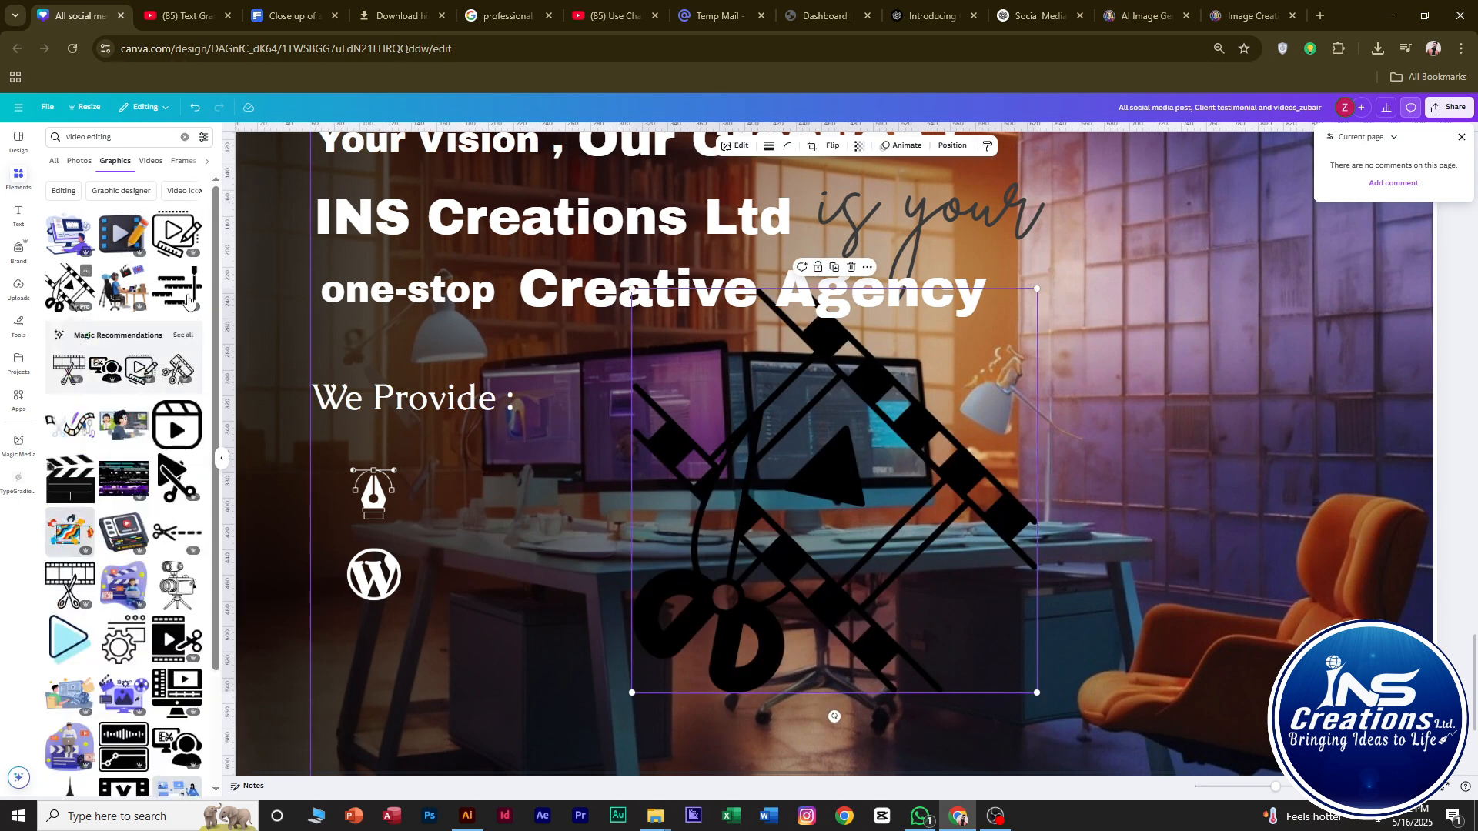
# Color the filmstrip-and-scissors graphic white, shrink it to icon size and place it below the WordPress icon.
pyautogui.click(760, 145)
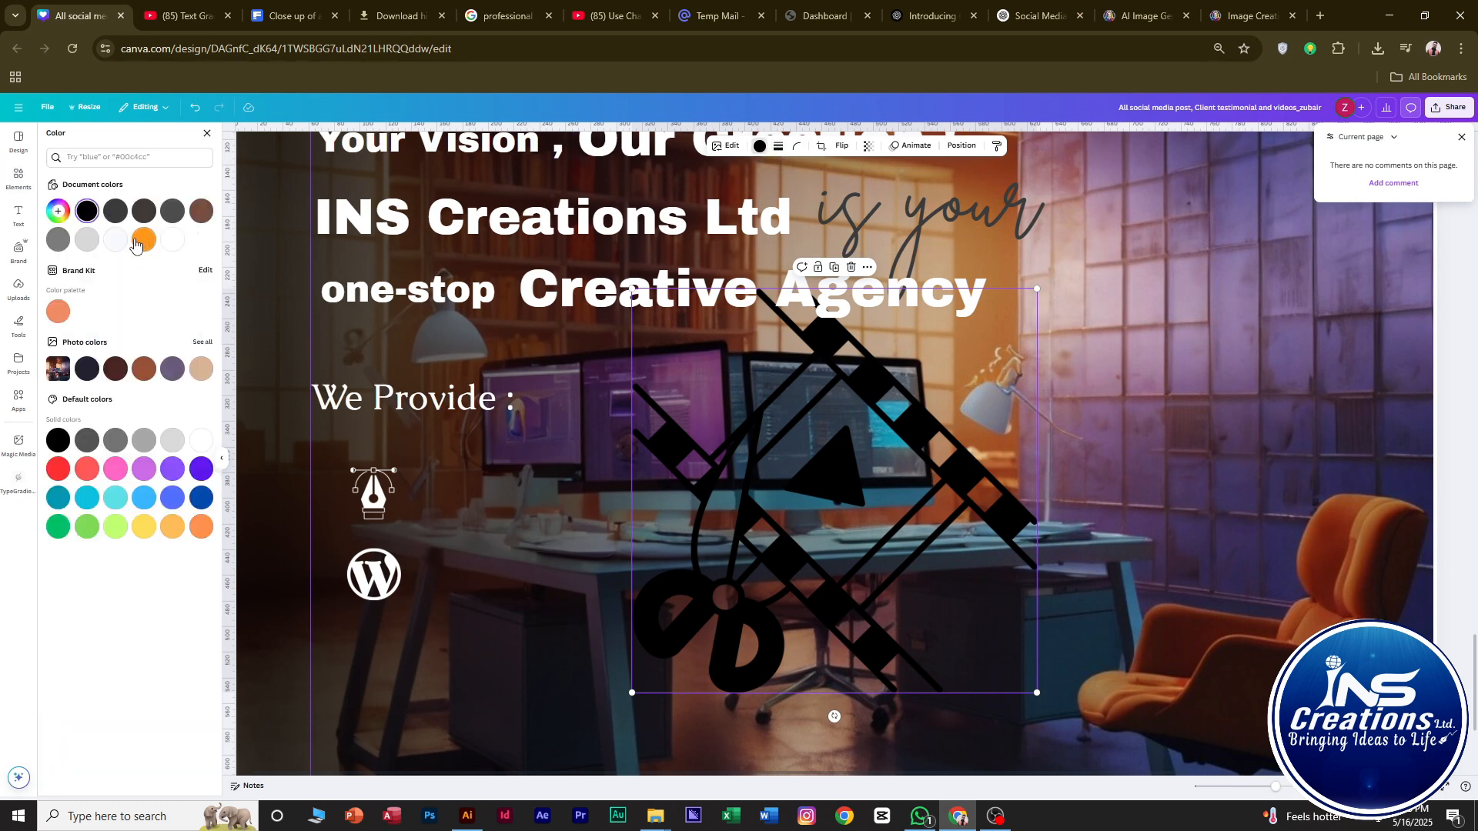
pyautogui.click(173, 239)
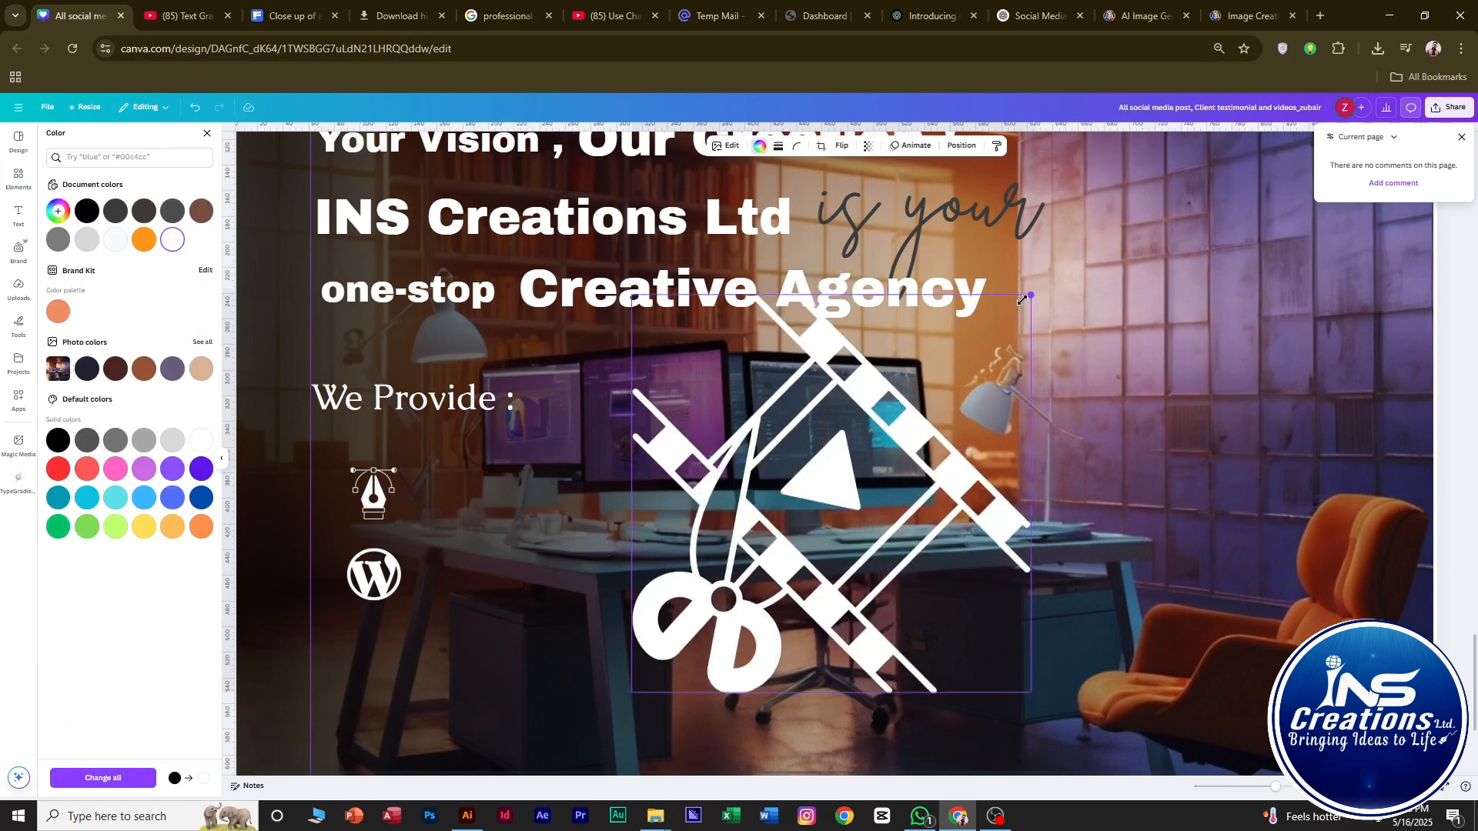
pyautogui.moveTo(1037, 289); pyautogui.dragTo(702, 526)
pyautogui.moveTo(683, 625); pyautogui.dragTo(385, 481)
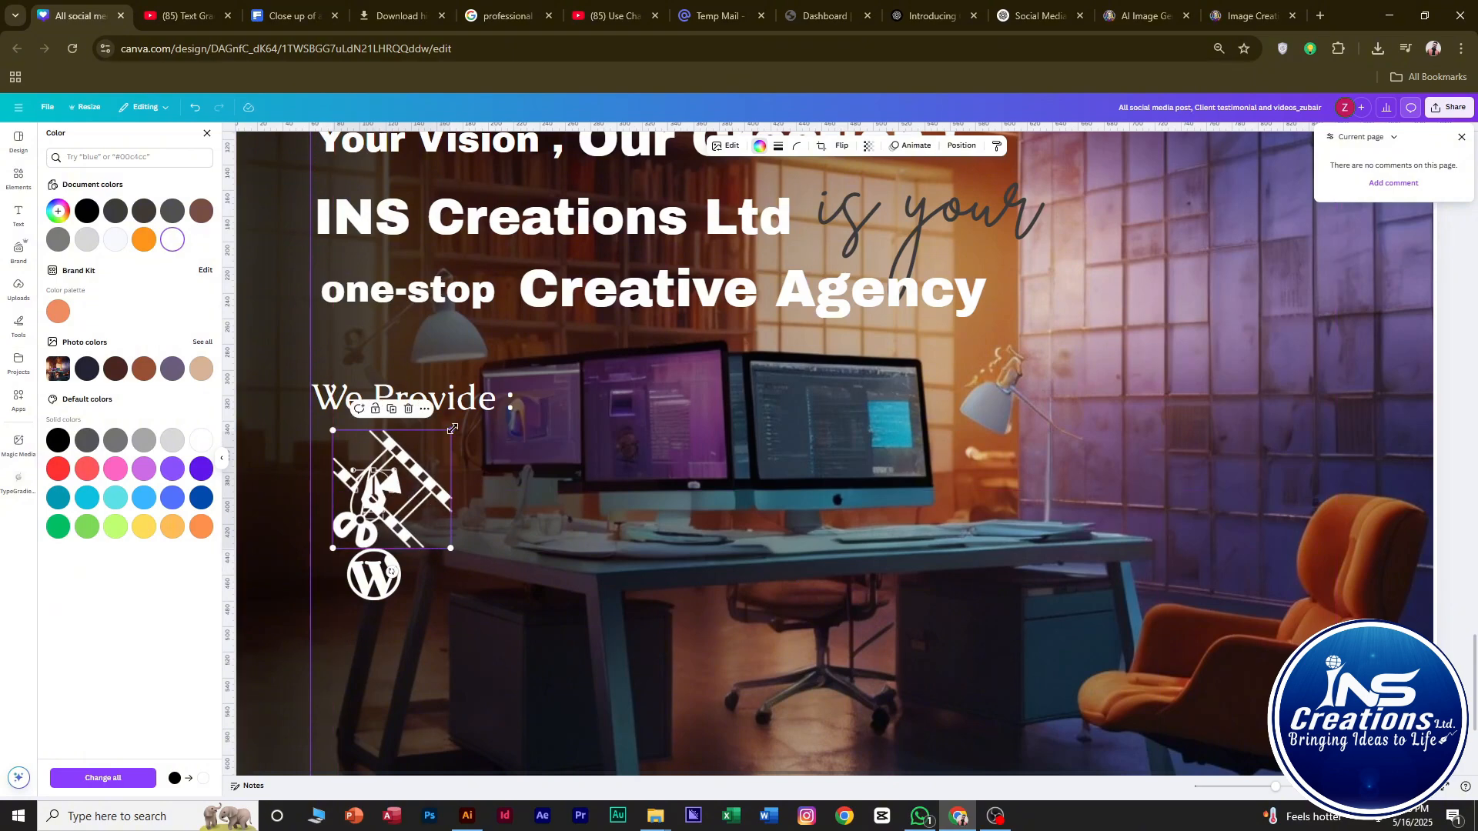
pyautogui.moveTo(450, 431); pyautogui.dragTo(369, 476)
pyautogui.moveTo(346, 535); pyautogui.dragTo(362, 670)
pyautogui.click(448, 655)
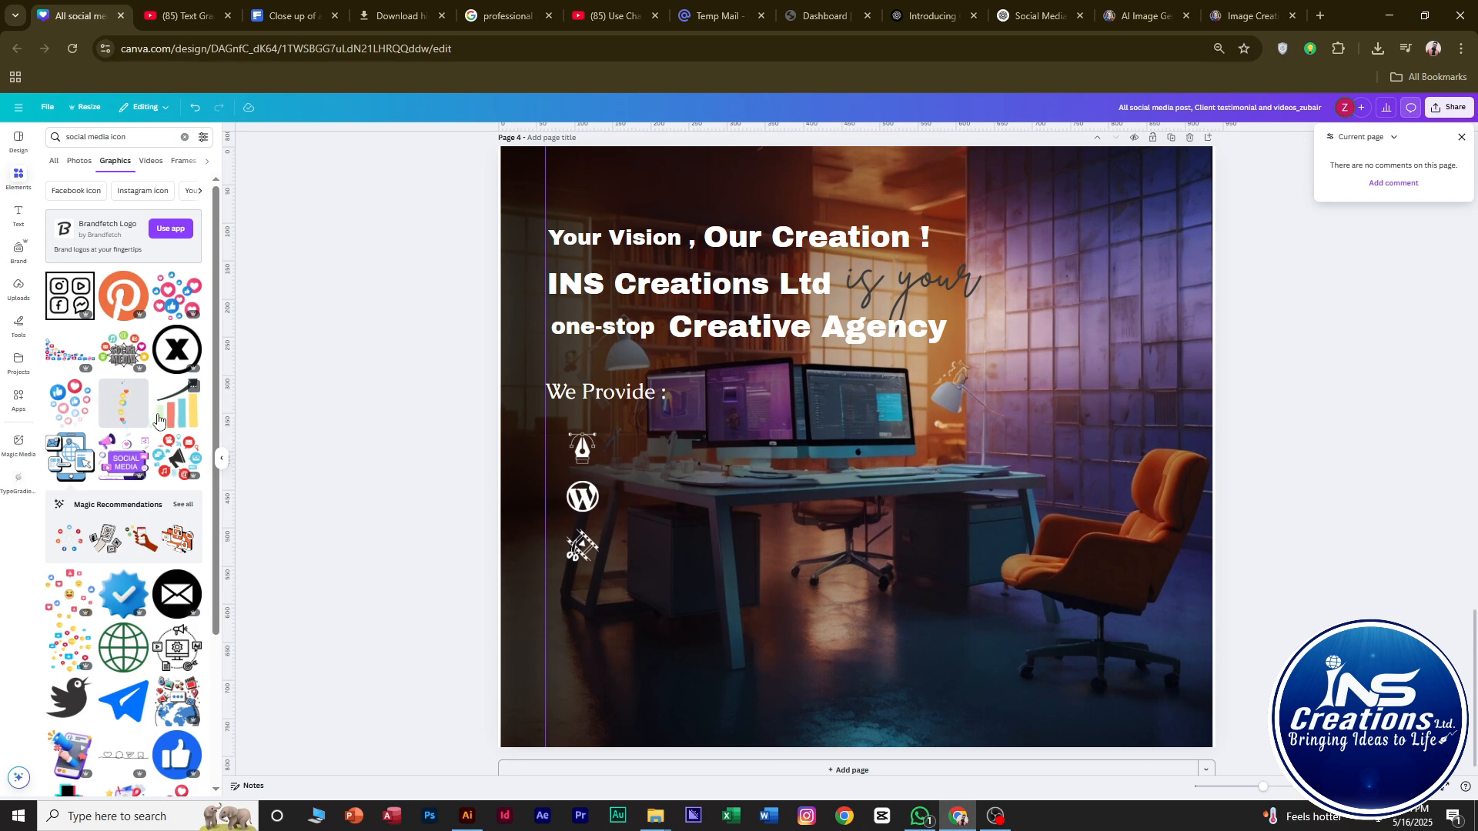
# Add the four-in-one social media graphic, color it white and place it as a small icon below the filmstrip icon.
pyautogui.click(57, 310)
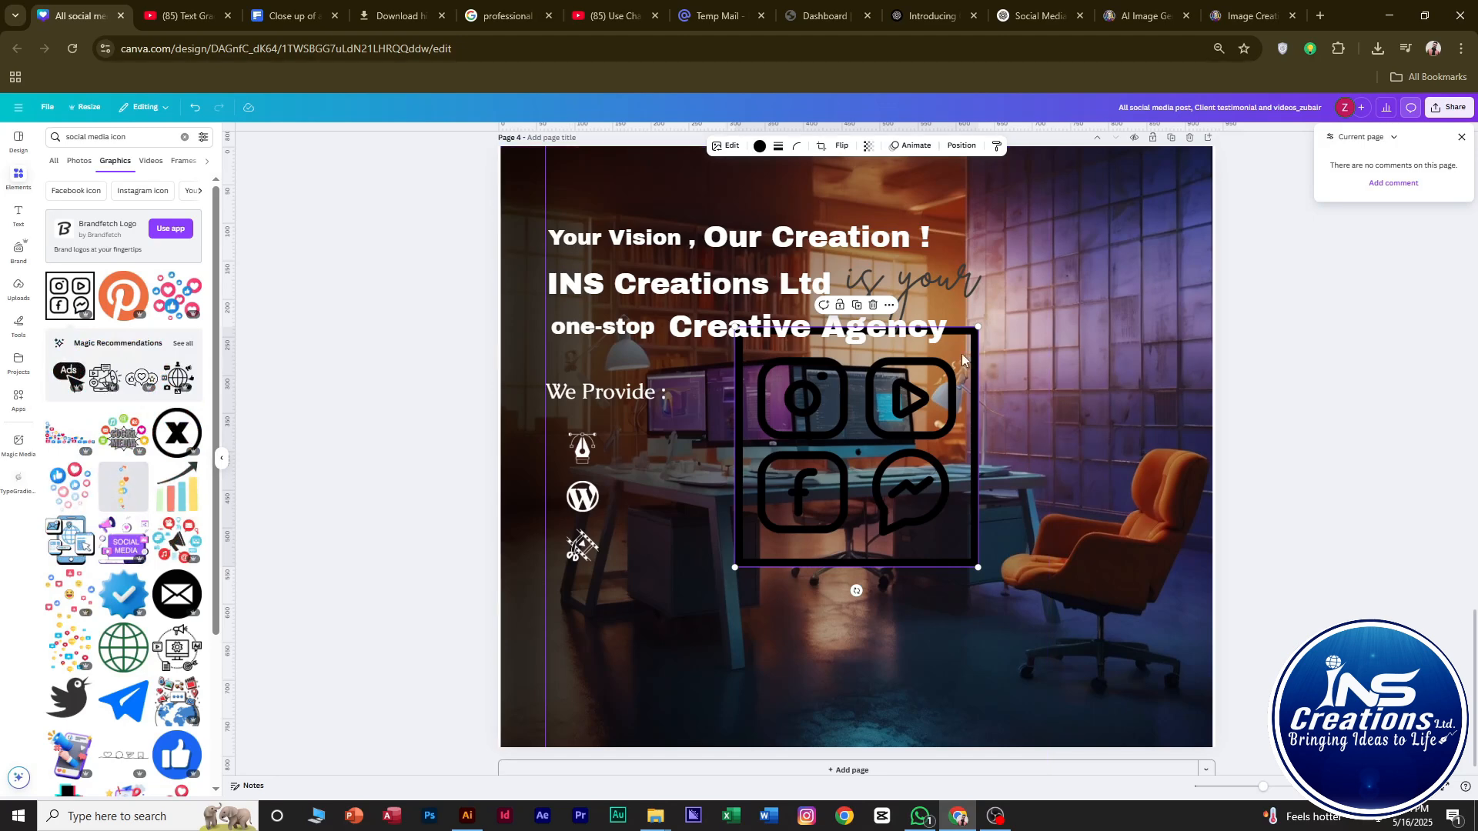
pyautogui.click(758, 147)
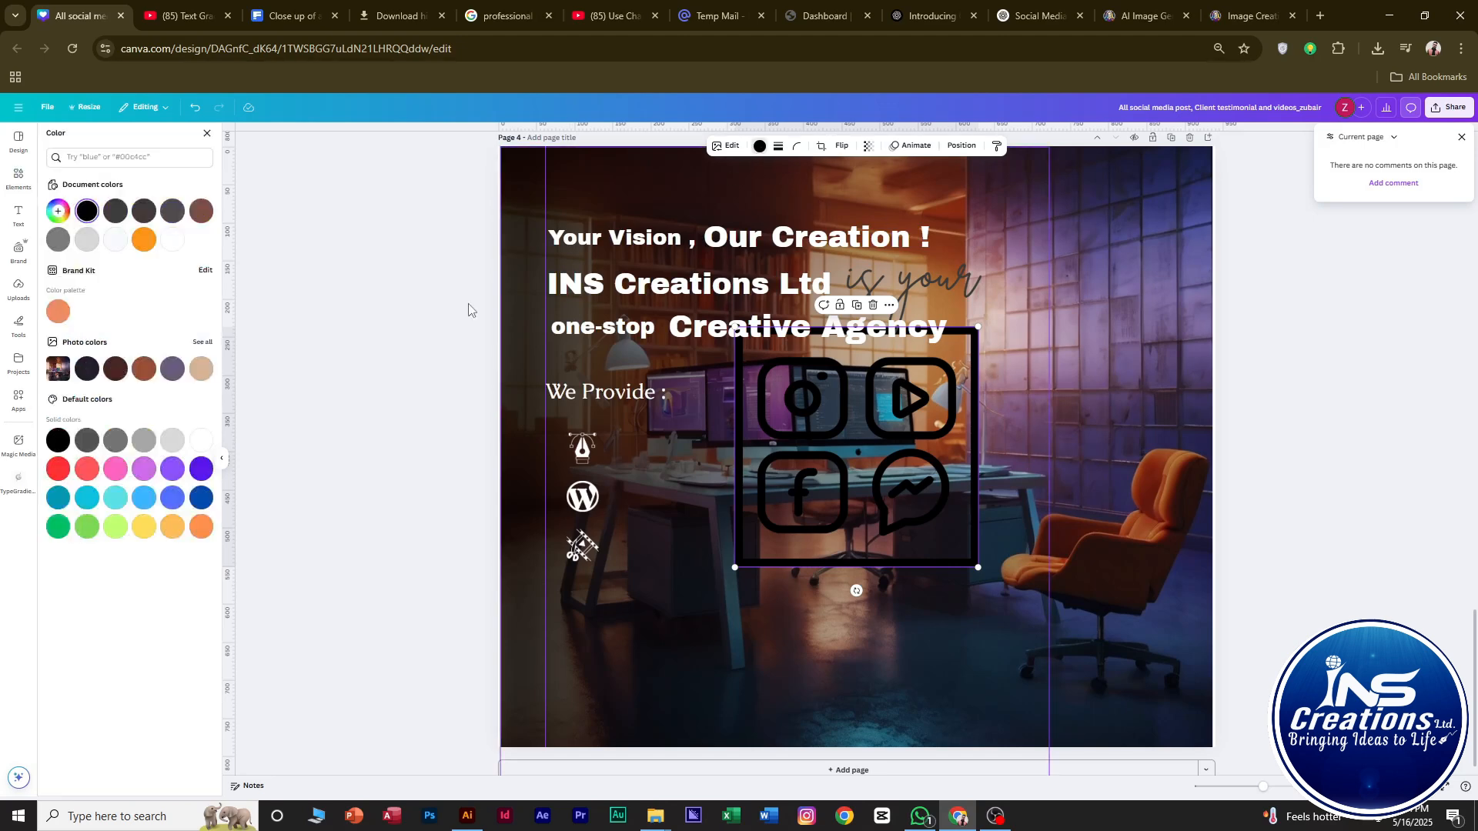
pyautogui.click(168, 239)
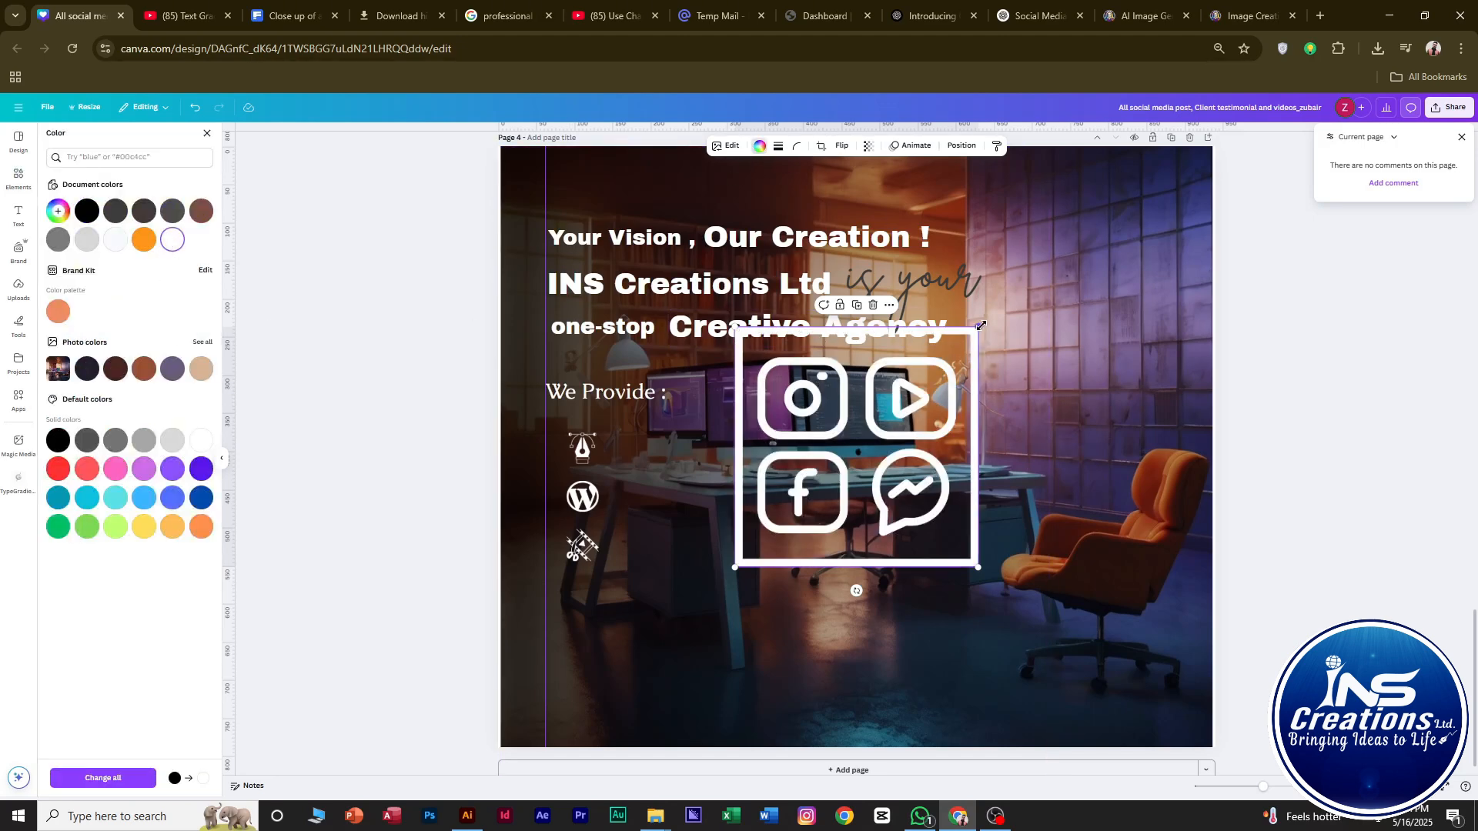
pyautogui.moveTo(981, 326); pyautogui.dragTo(582, 606)
pyautogui.click(766, 241)
pyautogui.click(654, 242)
pyautogui.click(587, 600)
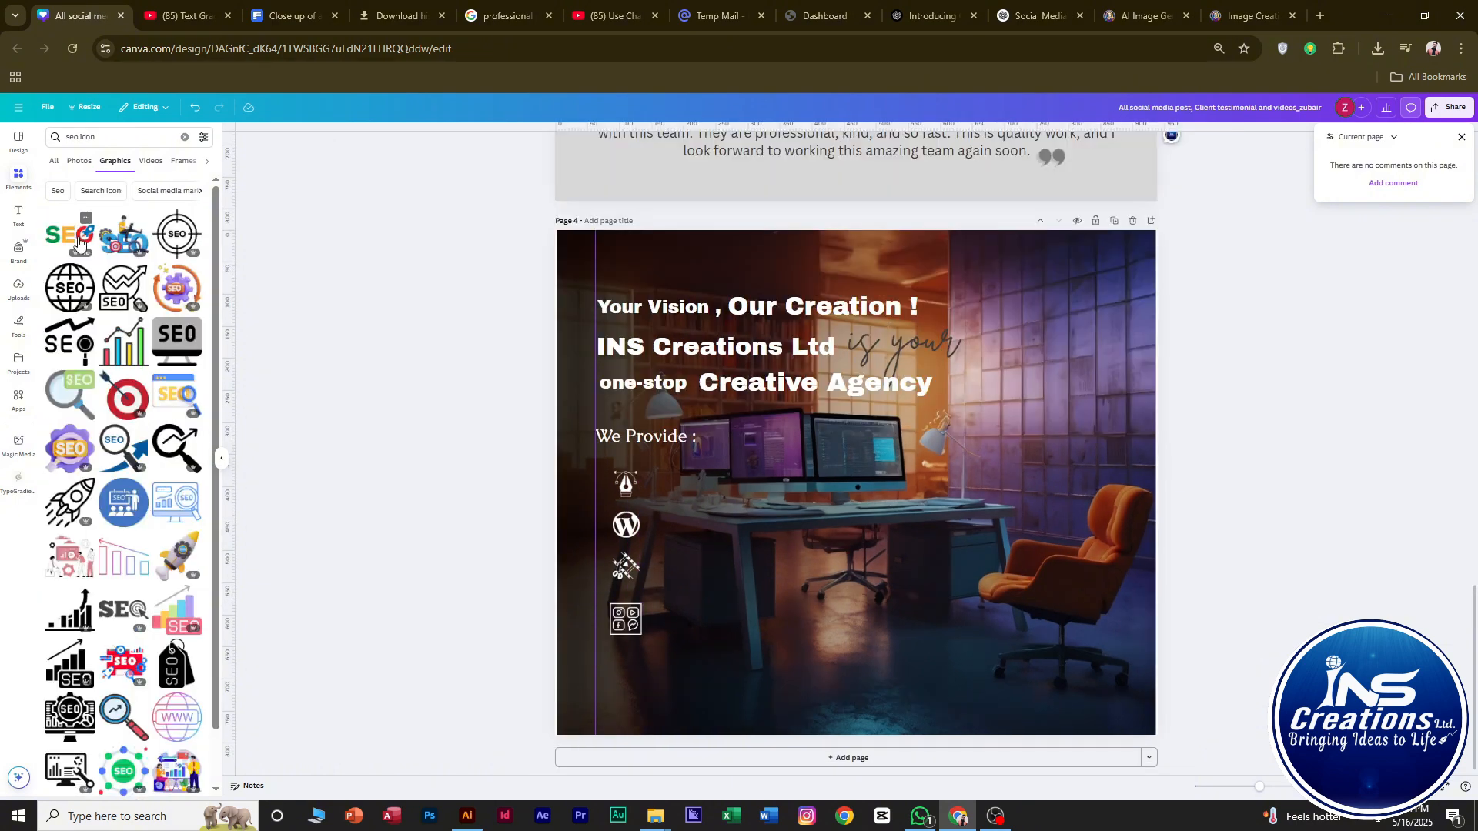
# Insert the colorful SEO rocket graphic and the black SEO magnifier graphic, moving the magnifier over the page's right edge.
pyautogui.click(69, 235)
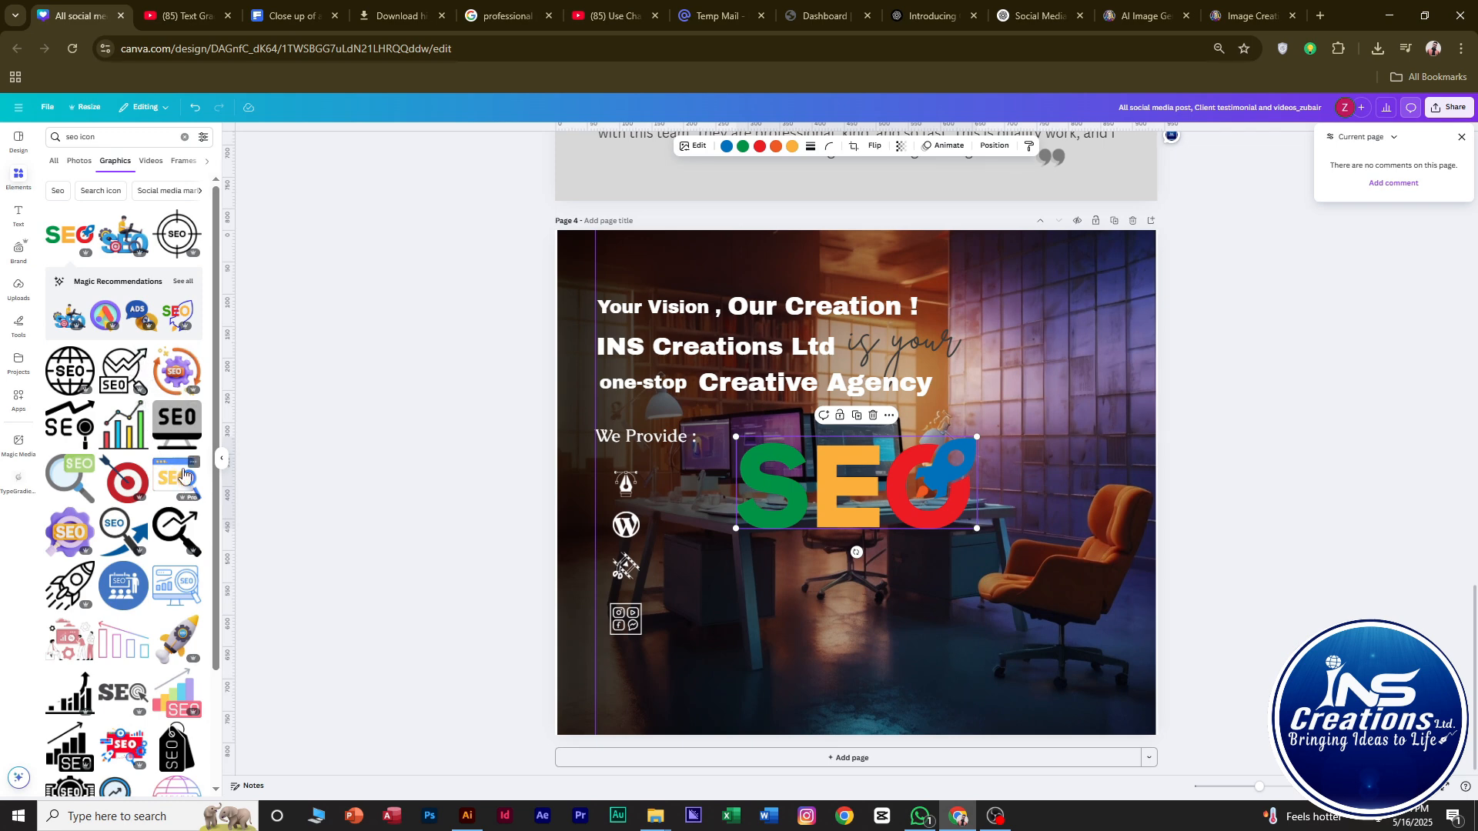
pyautogui.click(117, 377)
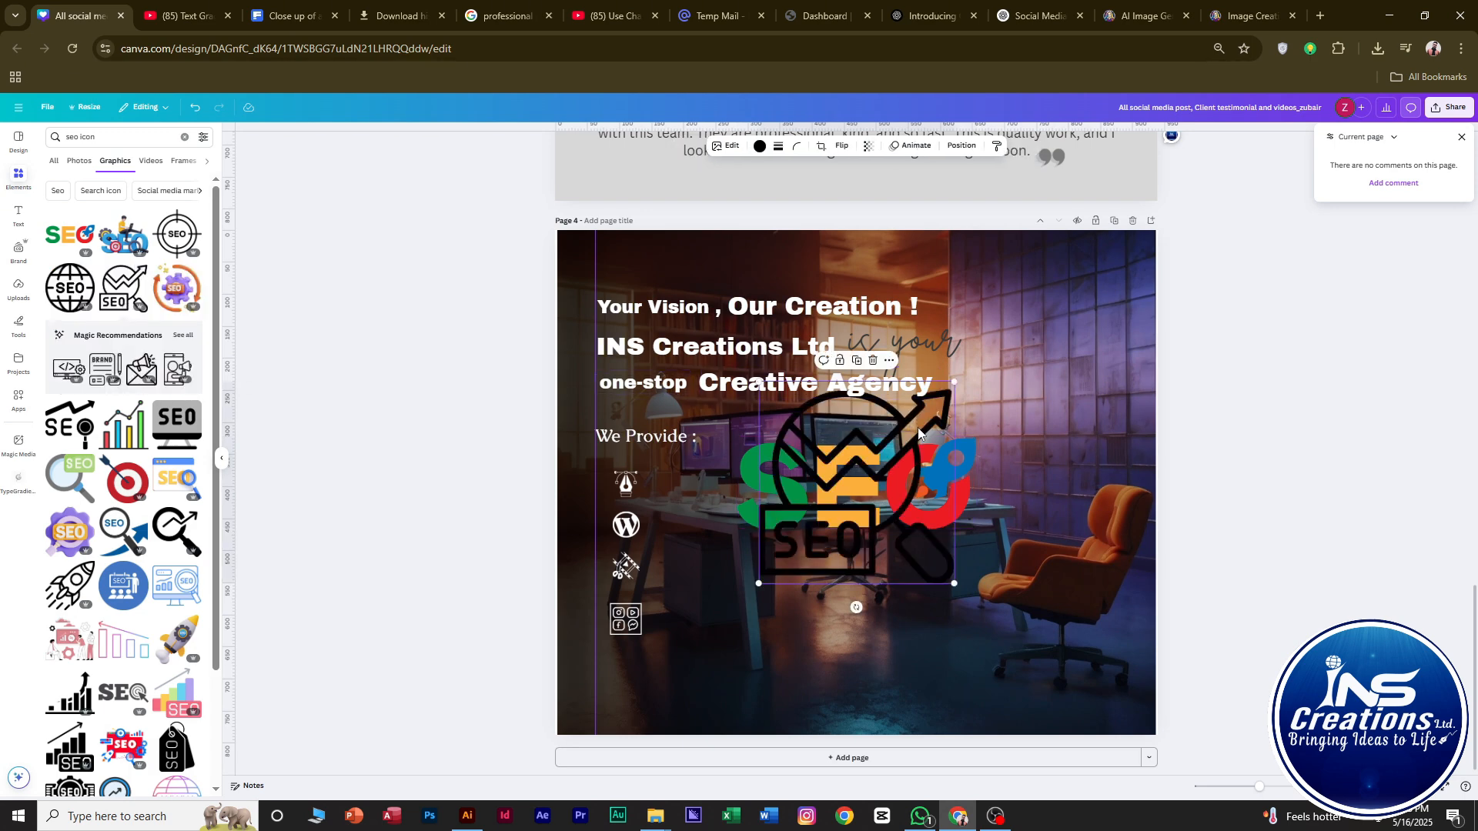
pyautogui.moveTo(920, 433); pyautogui.dragTo(1245, 437)
# Shrink the colorful SEO graphic to icon size and place it just below the social media icon.
pyautogui.moveTo(974, 441); pyautogui.dragTo(626, 705)
pyautogui.moveTo(603, 715); pyautogui.dragTo(632, 659)
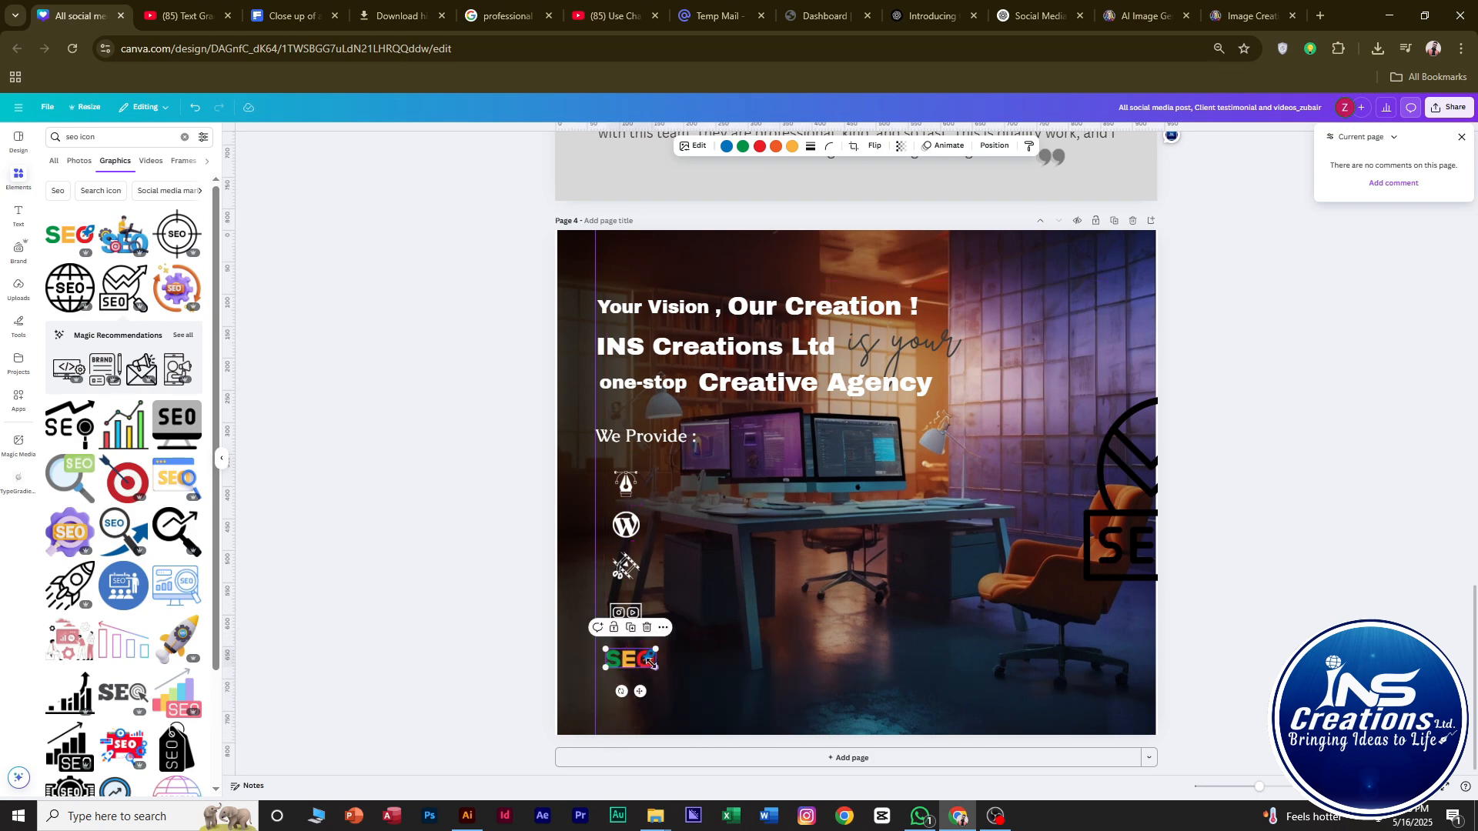
pyautogui.scroll(3, 563, 644)
pyautogui.scroll(-2, 555, 639)
pyautogui.scroll(1, 381, 462)
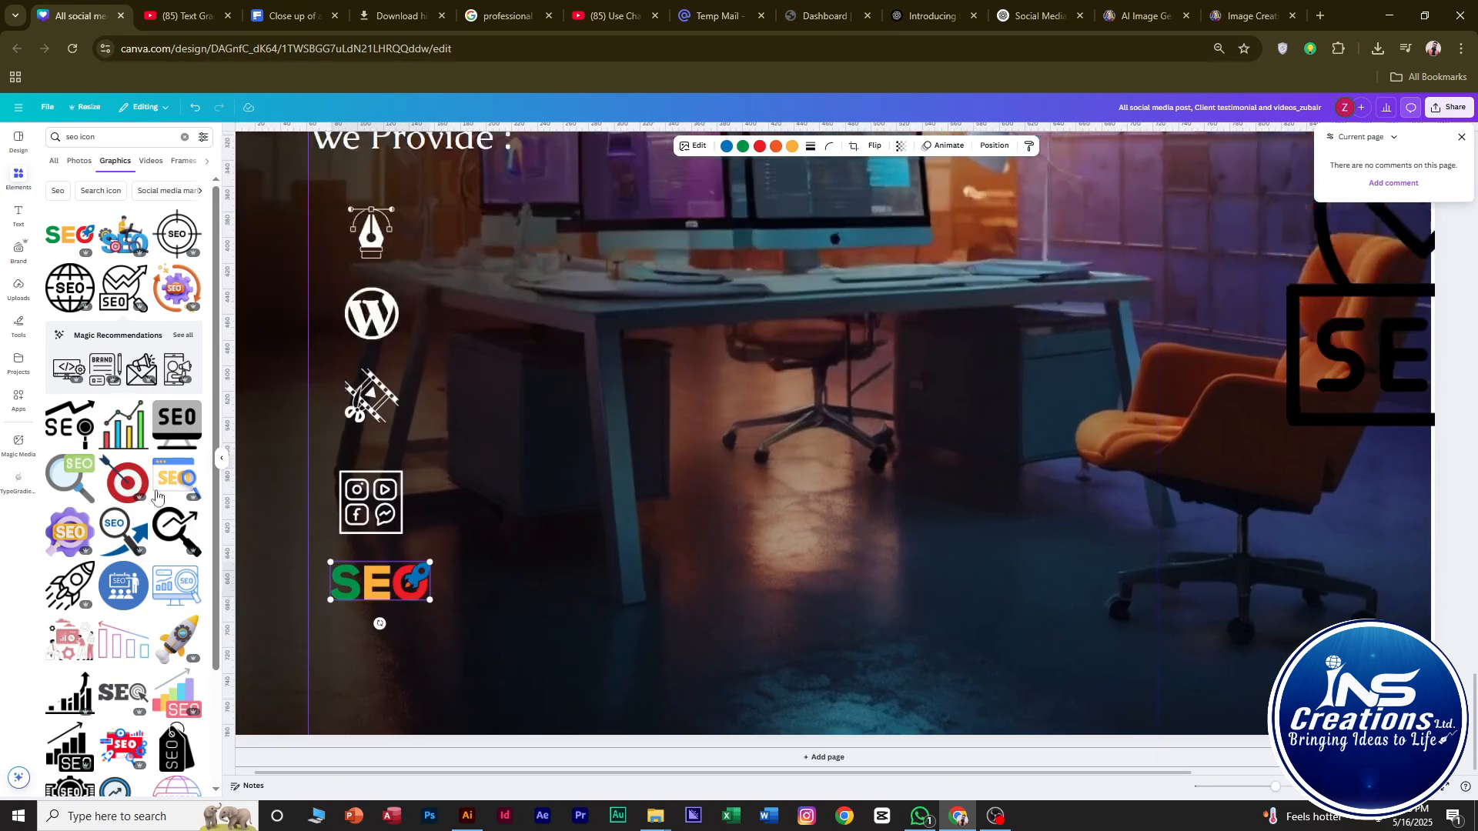
pyautogui.hscroll(-1, 396, 540)
pyautogui.moveTo(406, 587); pyautogui.dragTo(403, 607)
pyautogui.moveTo(436, 584); pyautogui.dragTo(439, 582)
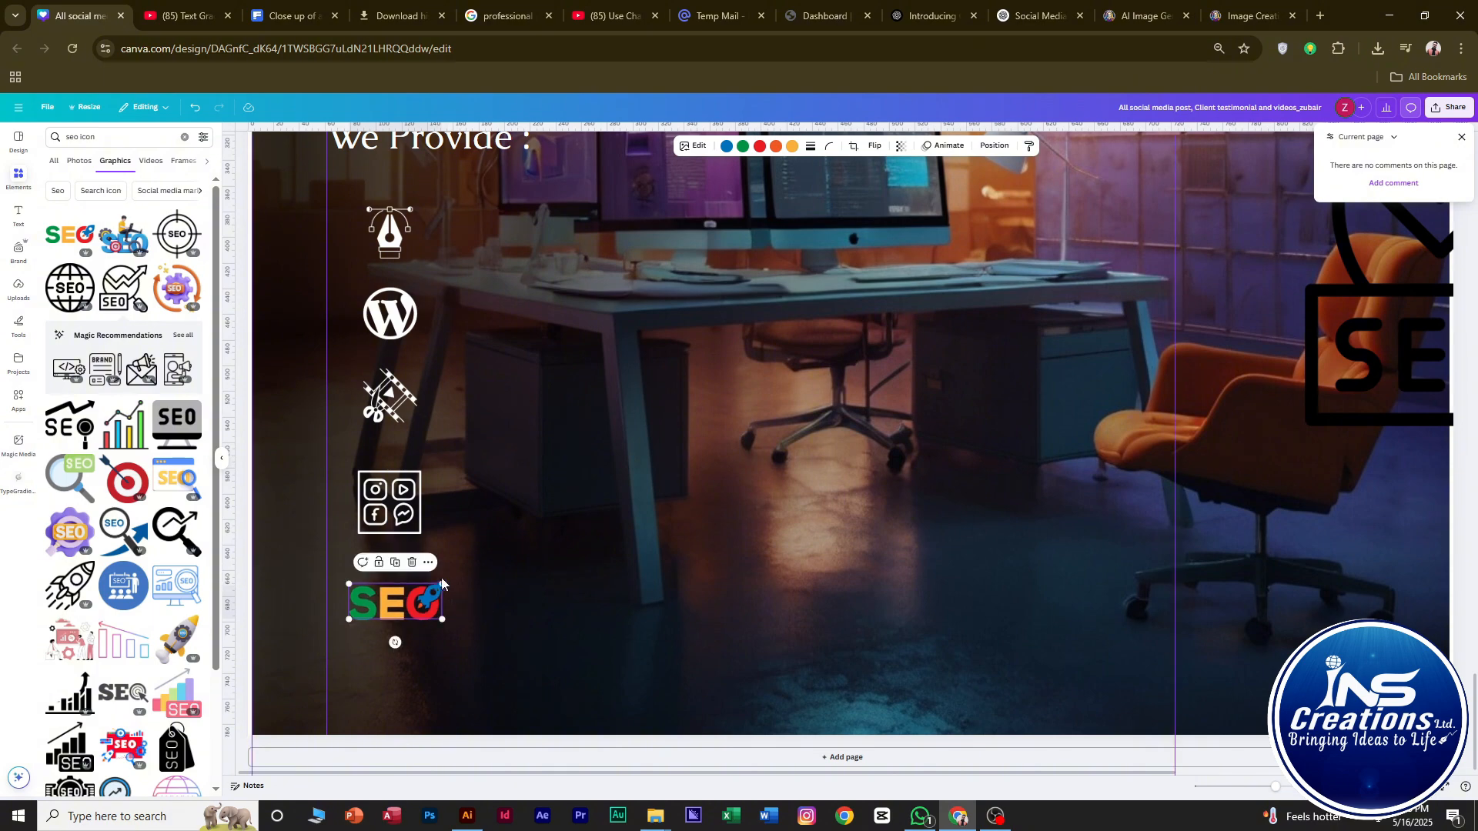
pyautogui.click(538, 575)
pyautogui.scroll(-3, 538, 574)
pyautogui.click(538, 575)
pyautogui.scroll(3, 898, 423)
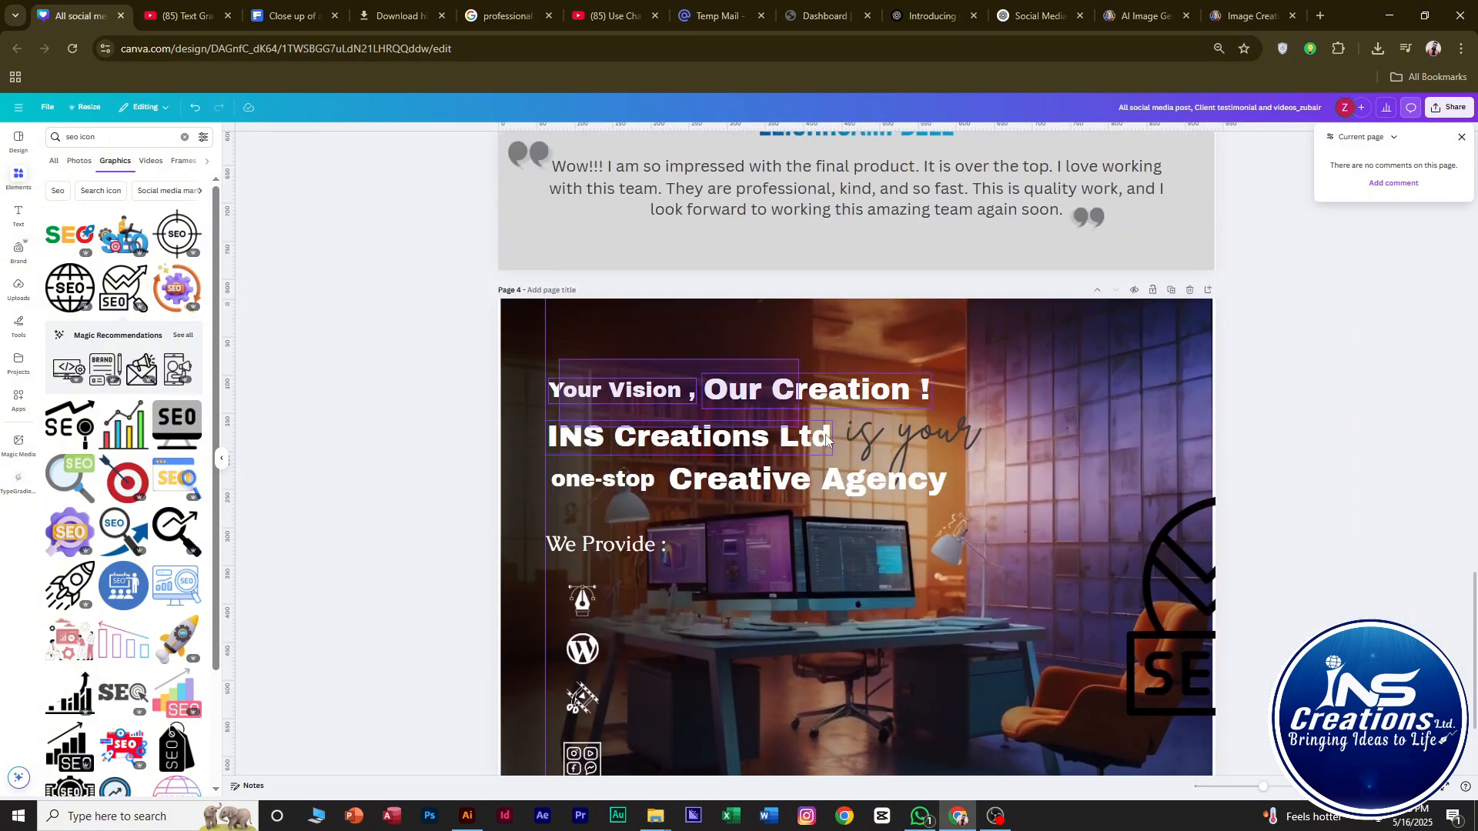
# Select all the headline text lines together and move them up slightly along the left margin guide.
pyautogui.click(603, 415)
pyautogui.moveTo(885, 496); pyautogui.dragTo(888, 468)
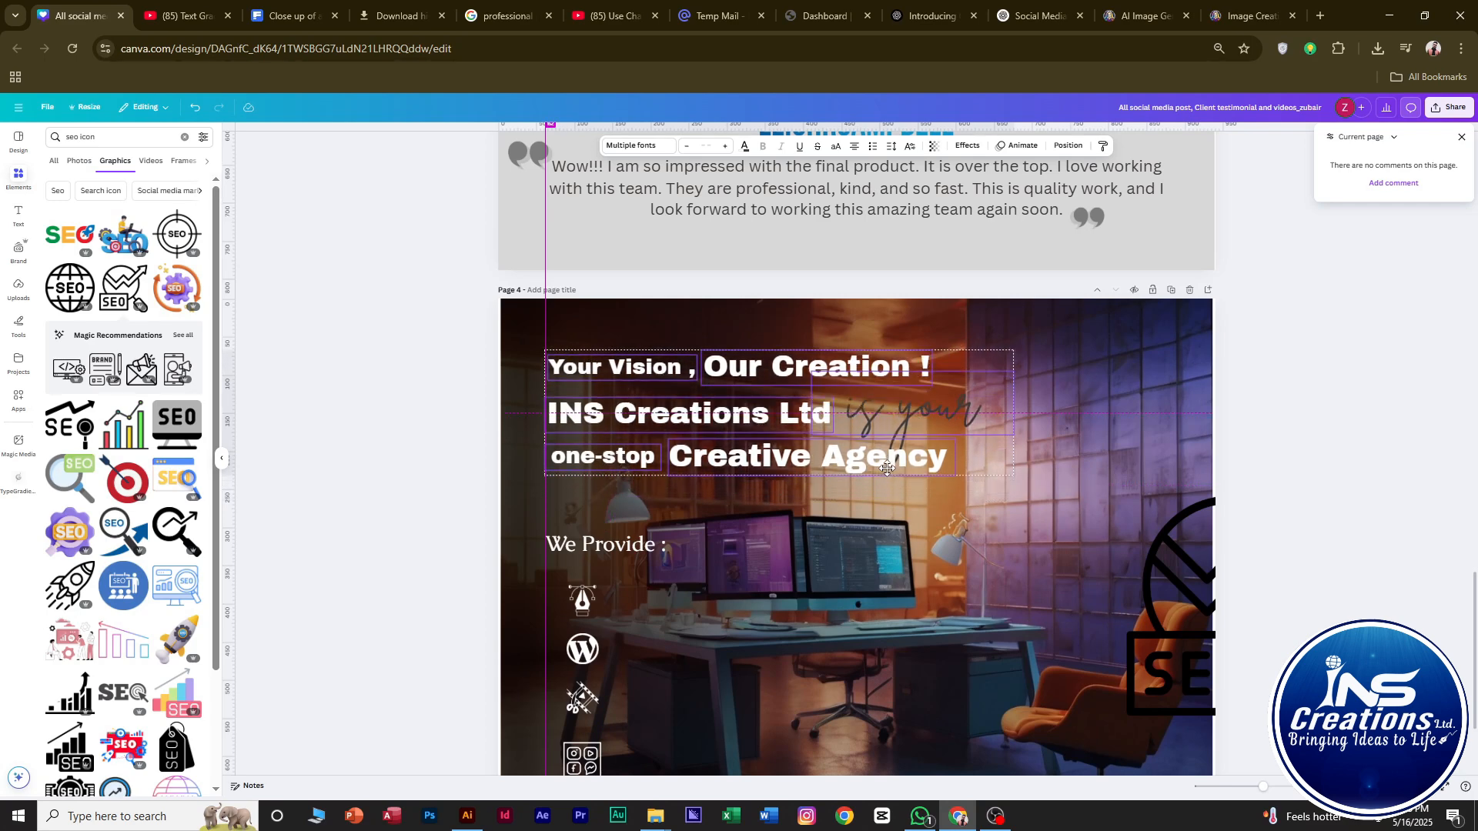
# Extend the overlay behind the headline slightly downward and set its transparency to 14.
pyautogui.click(1089, 357)
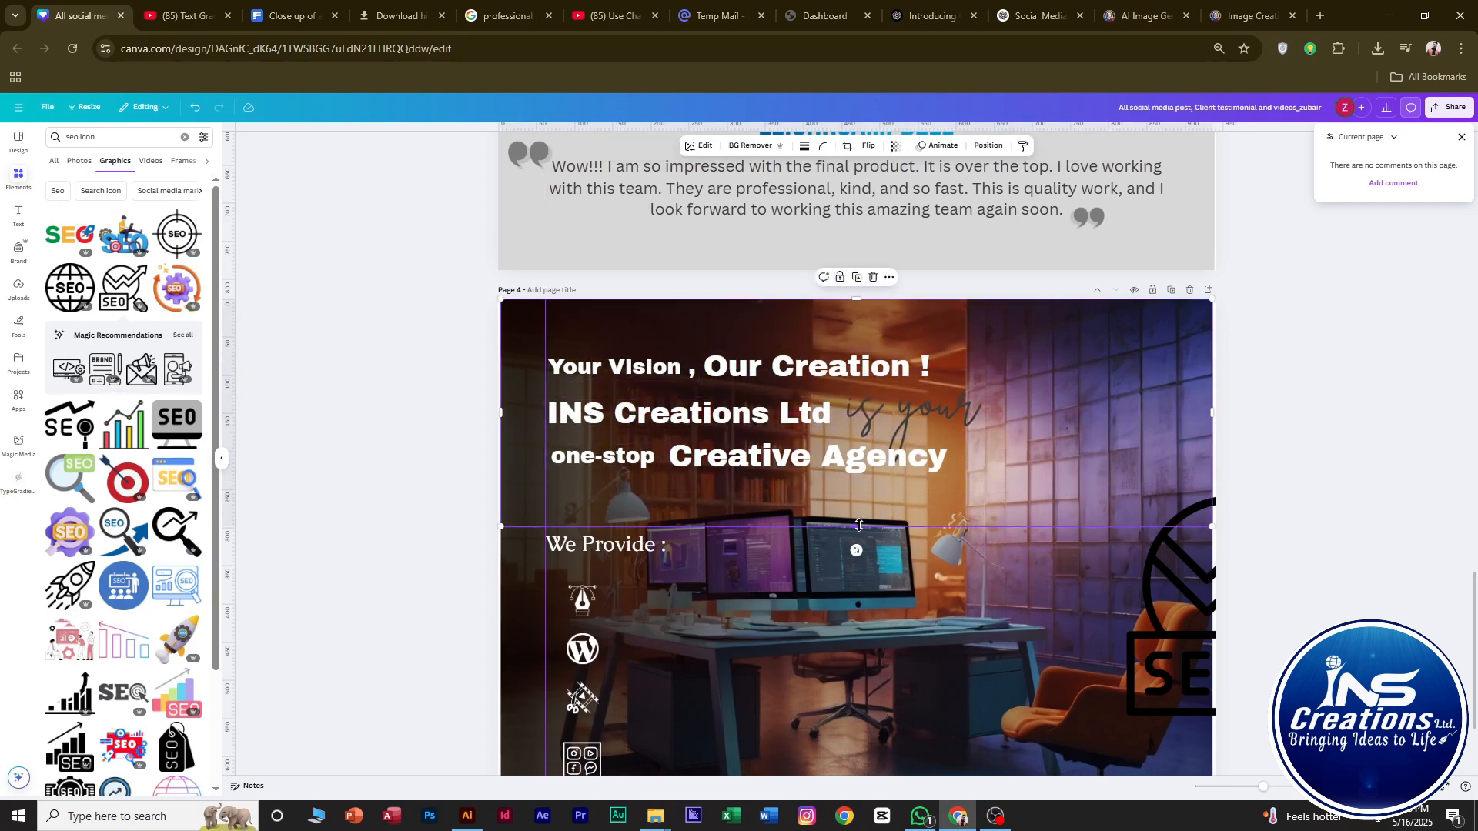
pyautogui.moveTo(859, 526); pyautogui.dragTo(901, 530)
pyautogui.click(896, 146)
pyautogui.moveTo(851, 190)
pyautogui.mouseDown()
pyautogui.moveTo(889, 194)
pyautogui.moveTo(854, 206)
pyautogui.mouseUp()
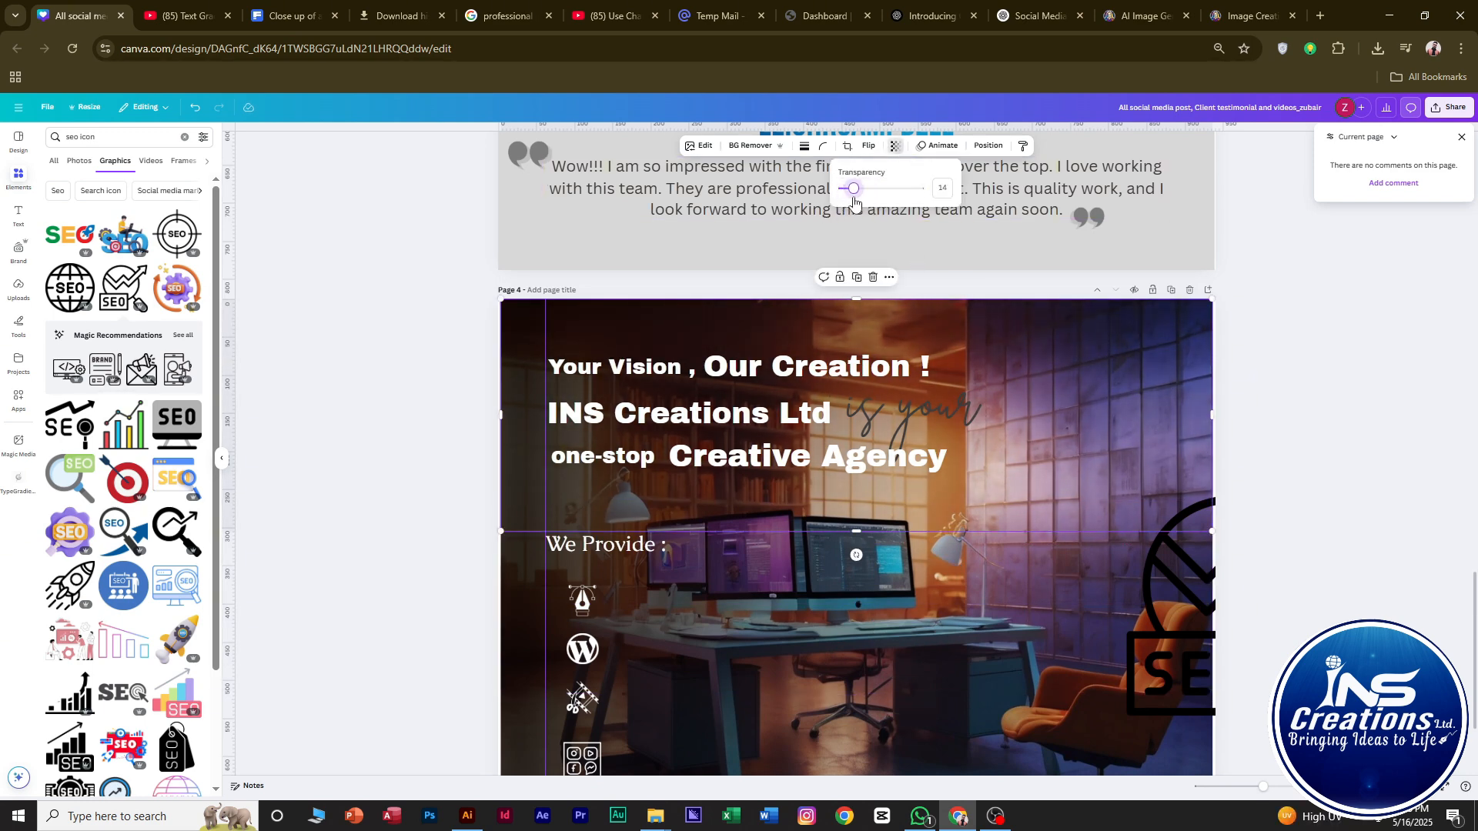
# Try red on the "is your" script text and settle on a dark text color.
pyautogui.moveTo(934, 417)
pyautogui.mouseDown()
pyautogui.moveTo(949, 419)
pyautogui.moveTo(933, 421)
pyautogui.mouseUp()
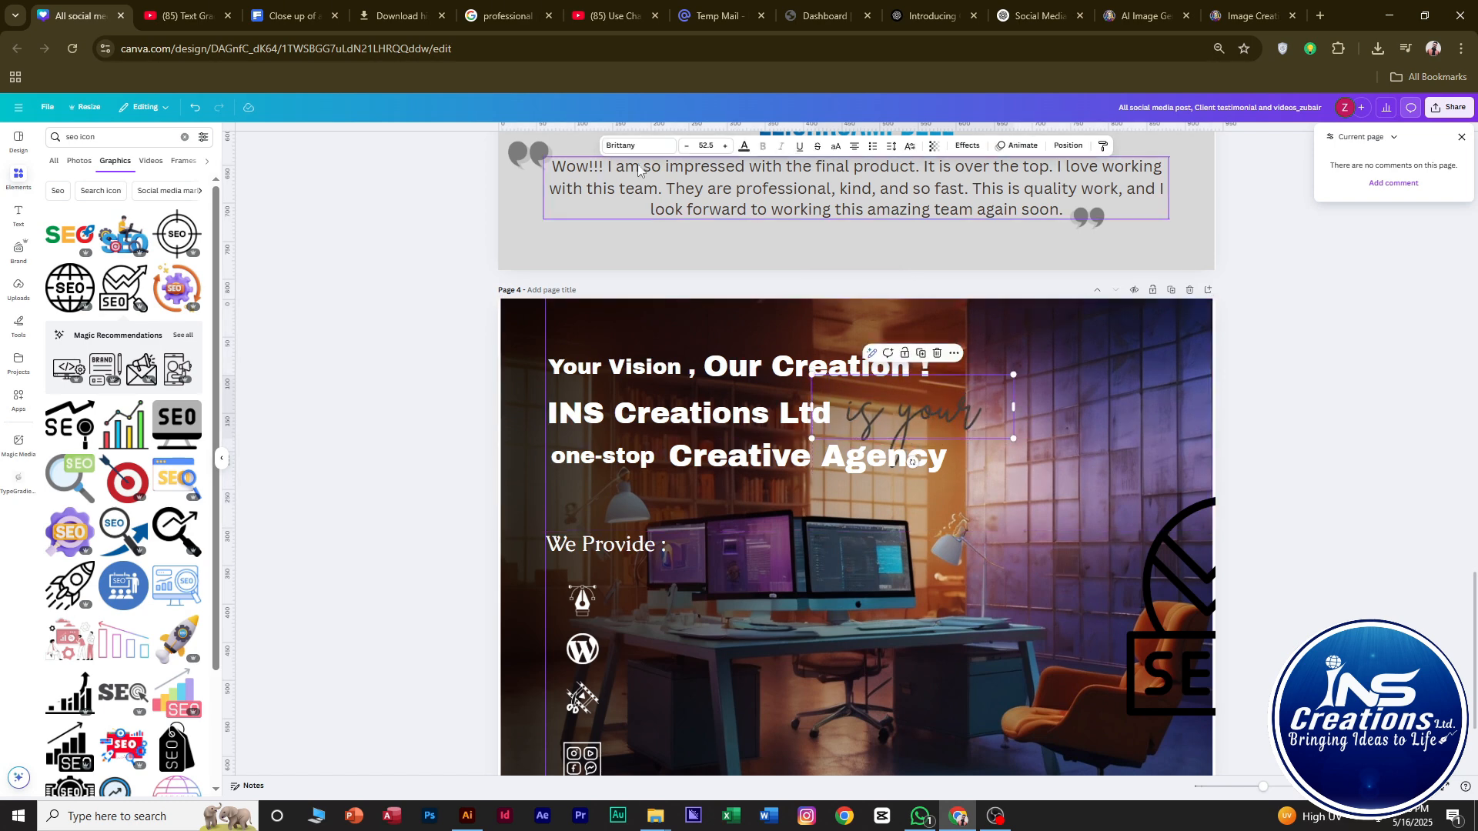
pyautogui.click(744, 147)
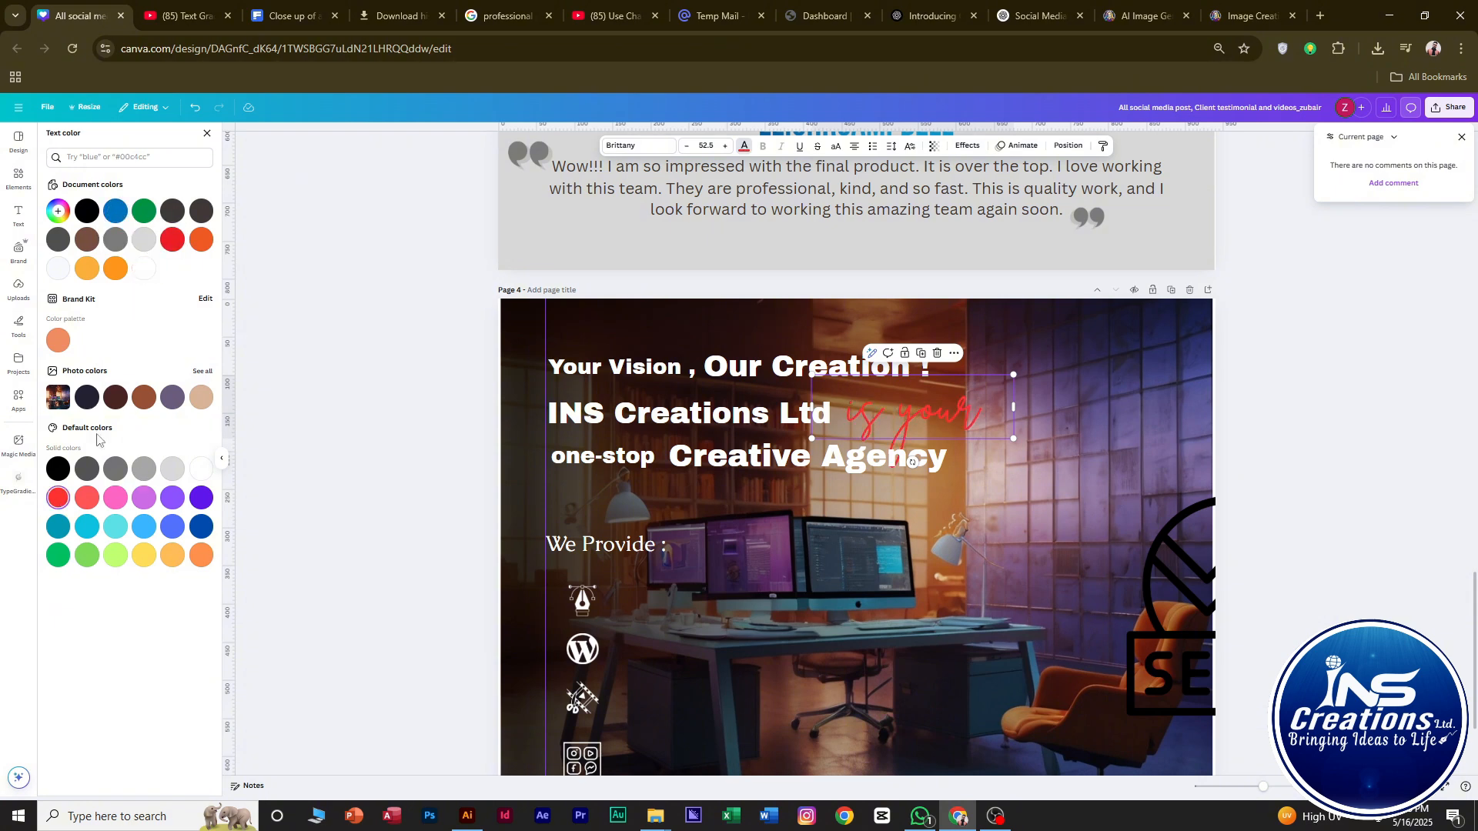
pyautogui.click(1362, 428)
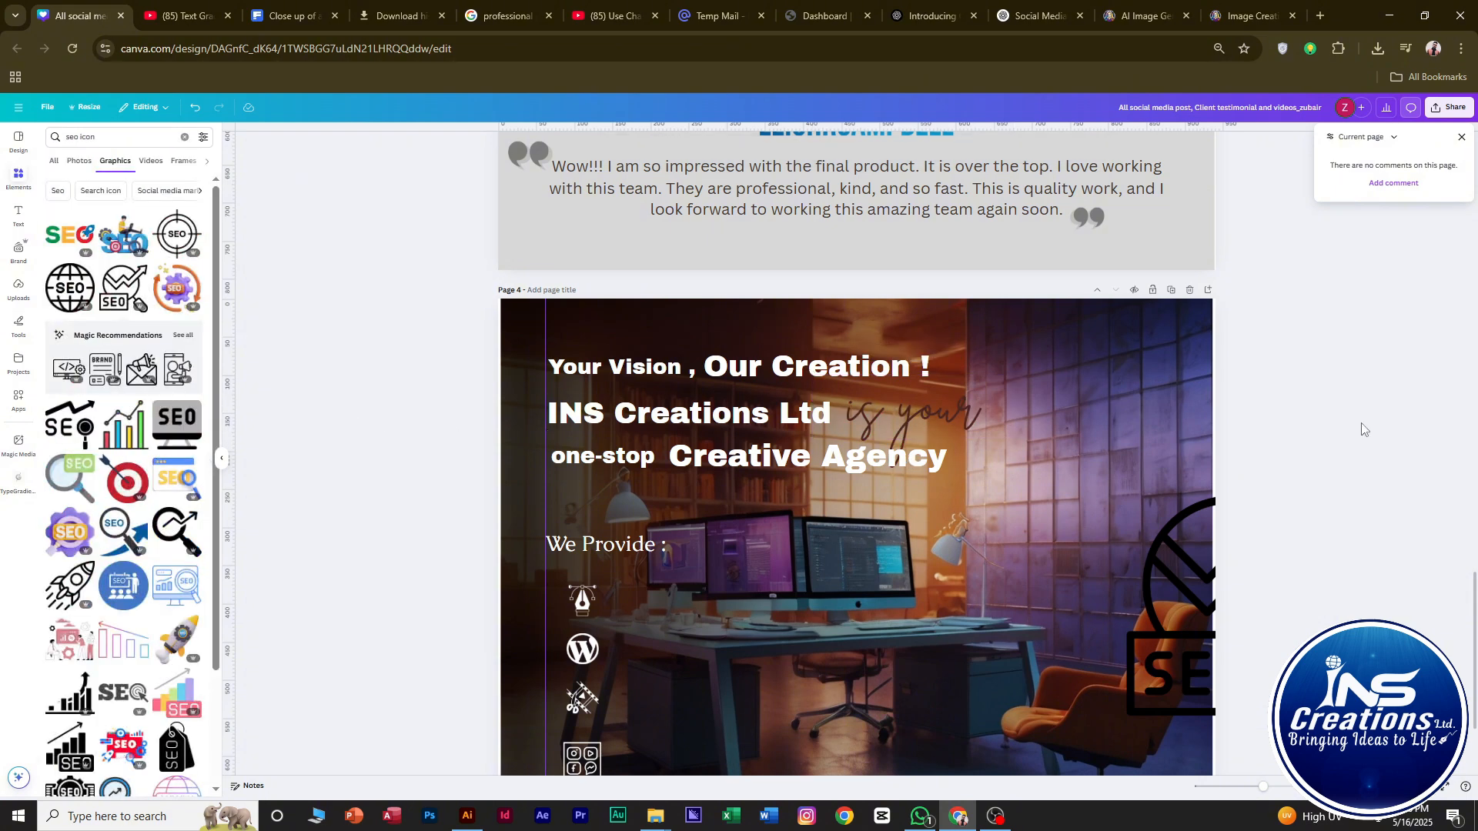
pyautogui.click(907, 413)
pyautogui.click(1116, 343)
# Move "We Provide :" up to sit directly beneath the "one-stop Creative Agency" line.
pyautogui.scroll(-2, 1113, 343)
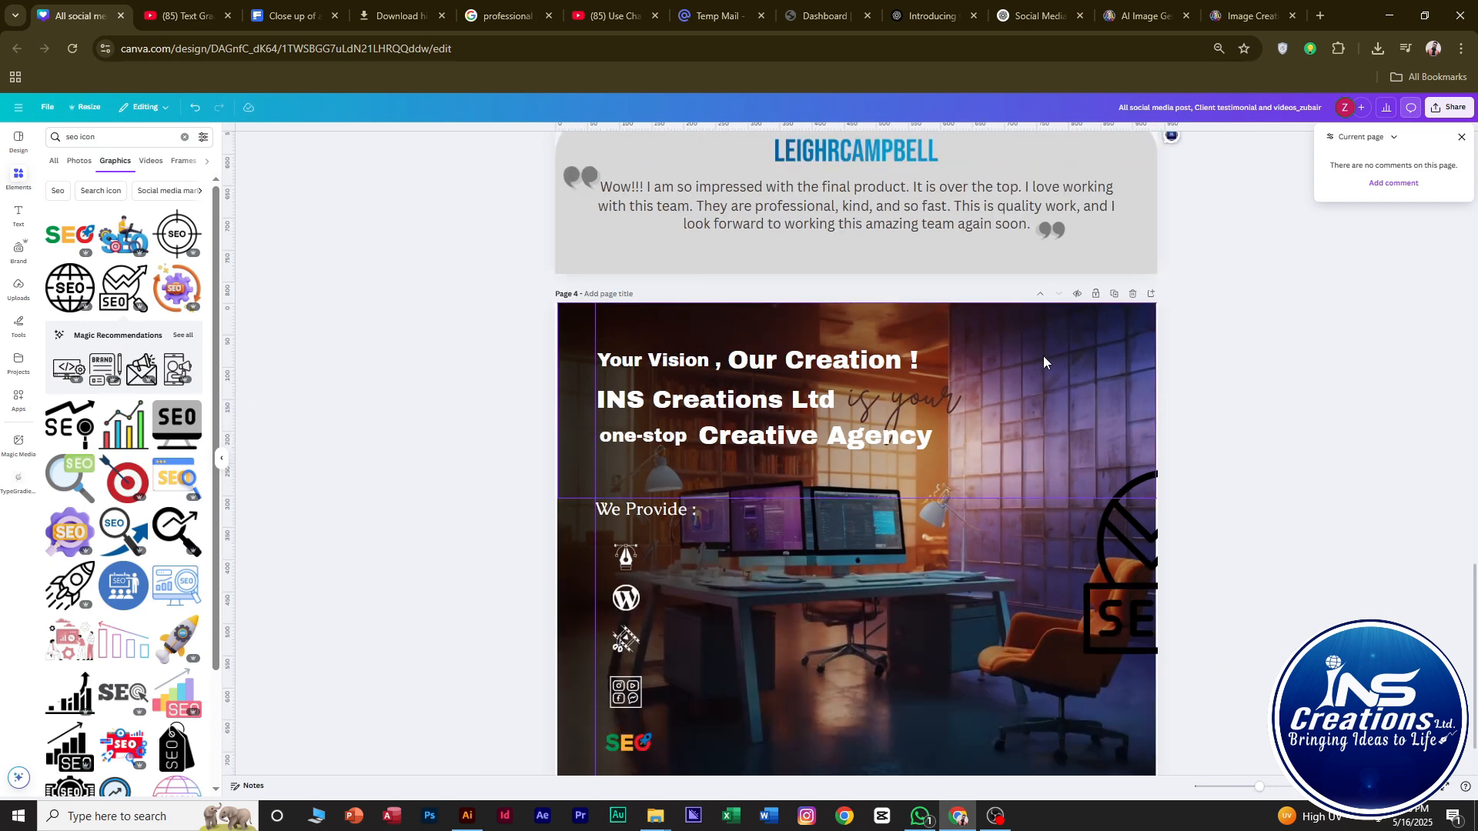
pyautogui.moveTo(643, 440); pyautogui.dragTo(642, 407)
pyautogui.click(482, 472)
# Align "one-stop Creative Agency", "INS Creations Ltd" and "Your Vision ," to the left margin guide.
pyautogui.scroll(2, 632, 364)
pyautogui.click(400, 368)
pyautogui.keyDown('shift'); pyautogui.click(539, 368); pyautogui.keyUp('shift')
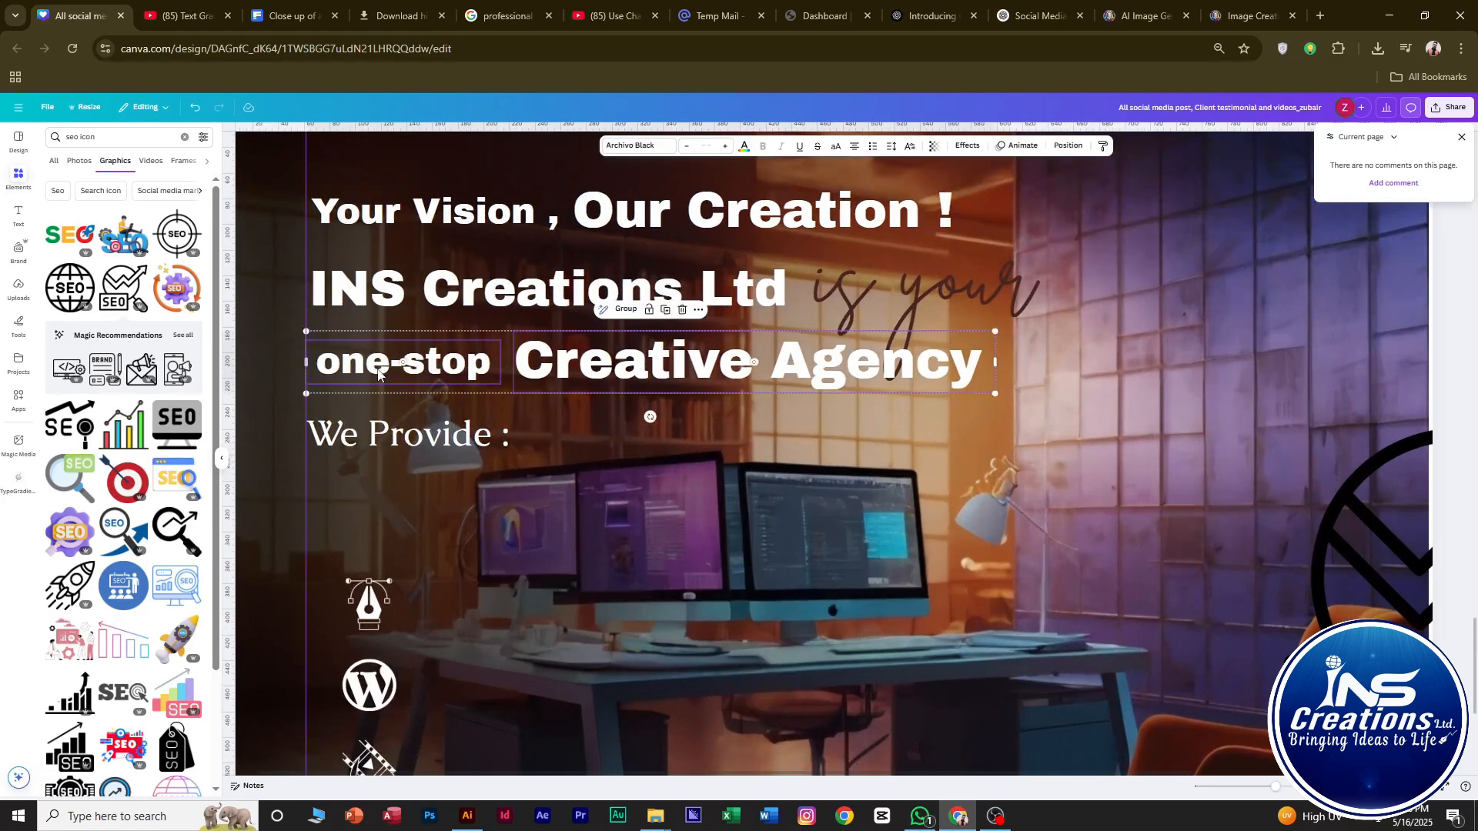
pyautogui.moveTo(379, 375); pyautogui.dragTo(369, 375)
pyautogui.moveTo(385, 293); pyautogui.dragTo(379, 294)
pyautogui.moveTo(404, 216); pyautogui.dragTo(398, 216)
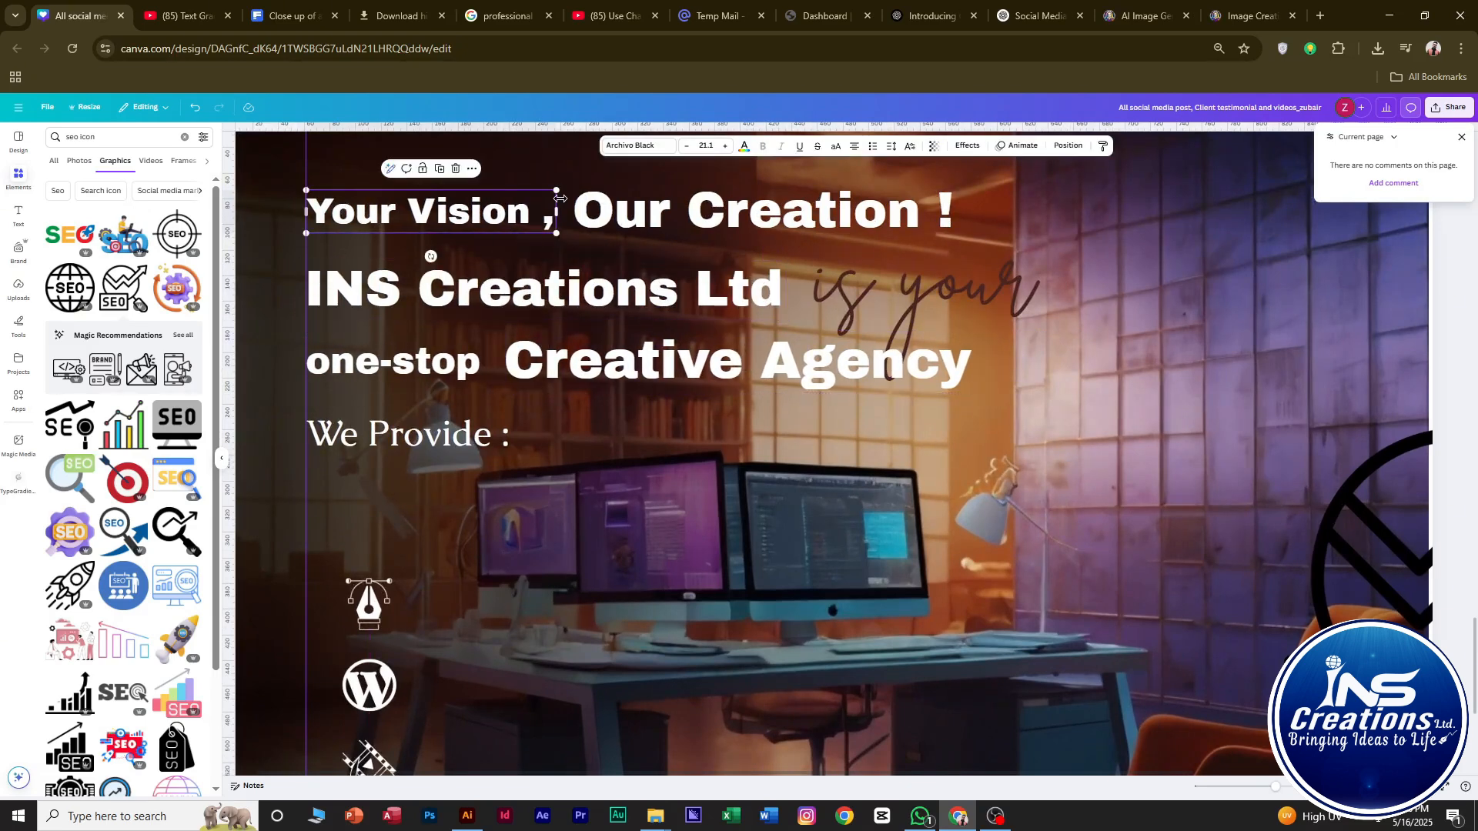
# Move "Our Creation !" and "is your" slightly left, closer to the words that precede them.
pyautogui.moveTo(613, 208); pyautogui.dragTo(605, 208)
pyautogui.moveTo(896, 290); pyautogui.dragTo(889, 285)
pyautogui.click(1002, 385)
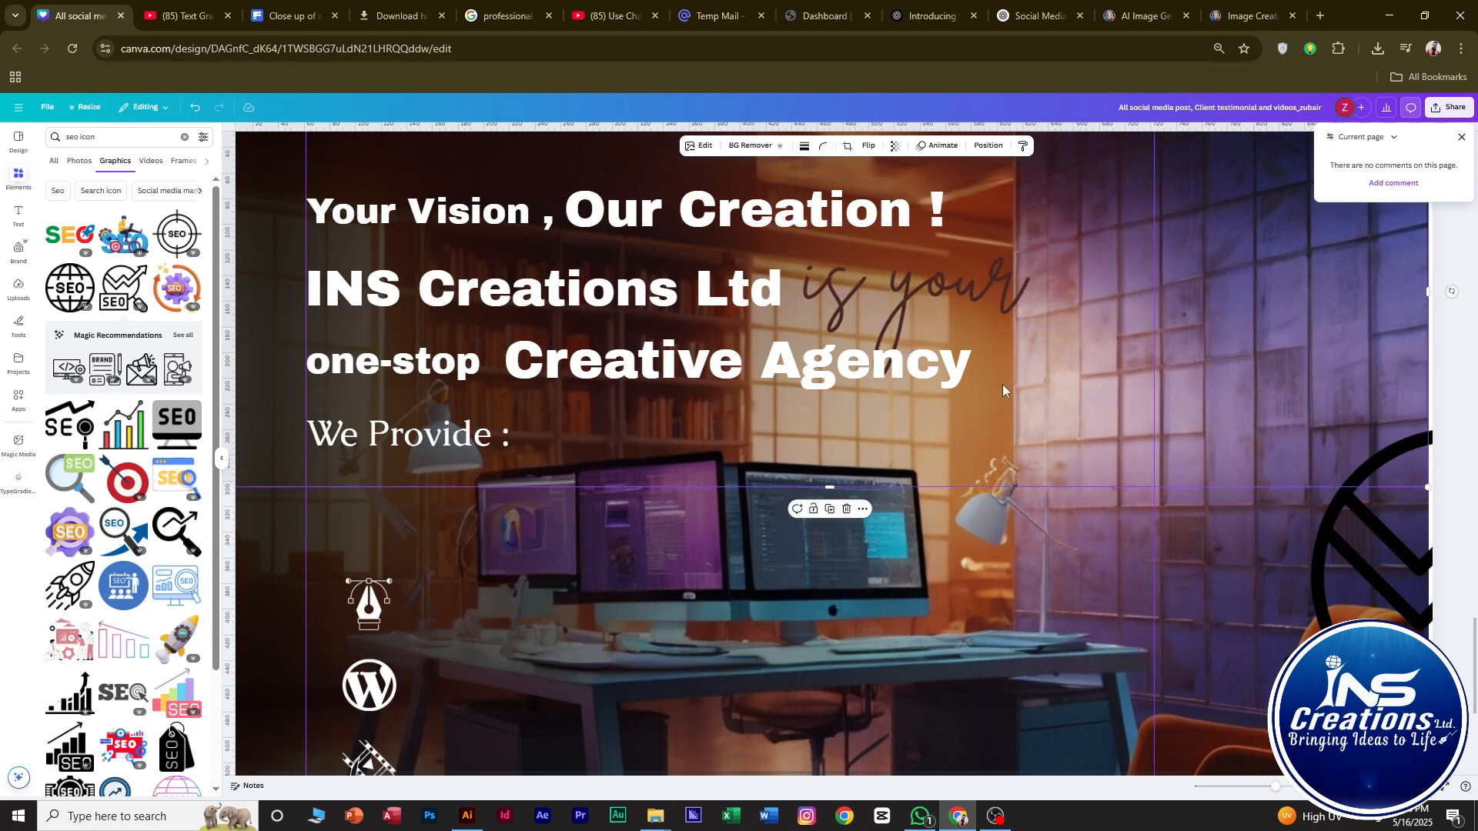
# Tighten the "We Provide :" text box and align it with the left margin guide.
pyautogui.scroll(-2, 1003, 385)
pyautogui.click(648, 417)
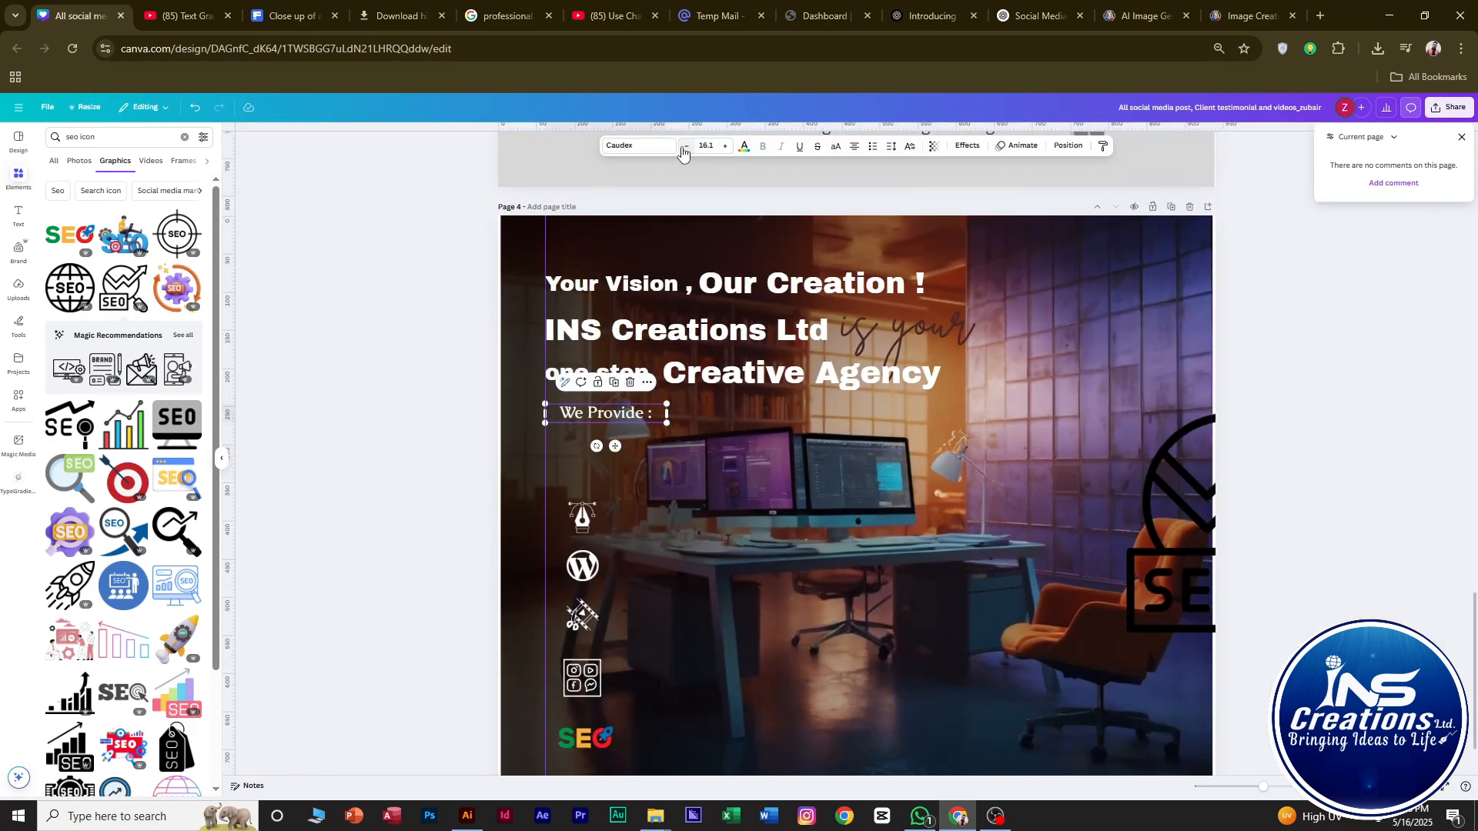
pyautogui.moveTo(601, 411)
pyautogui.mouseDown()
pyautogui.moveTo(650, 417)
pyautogui.moveTo(579, 417)
pyautogui.mouseUp()
pyautogui.click(1084, 380)
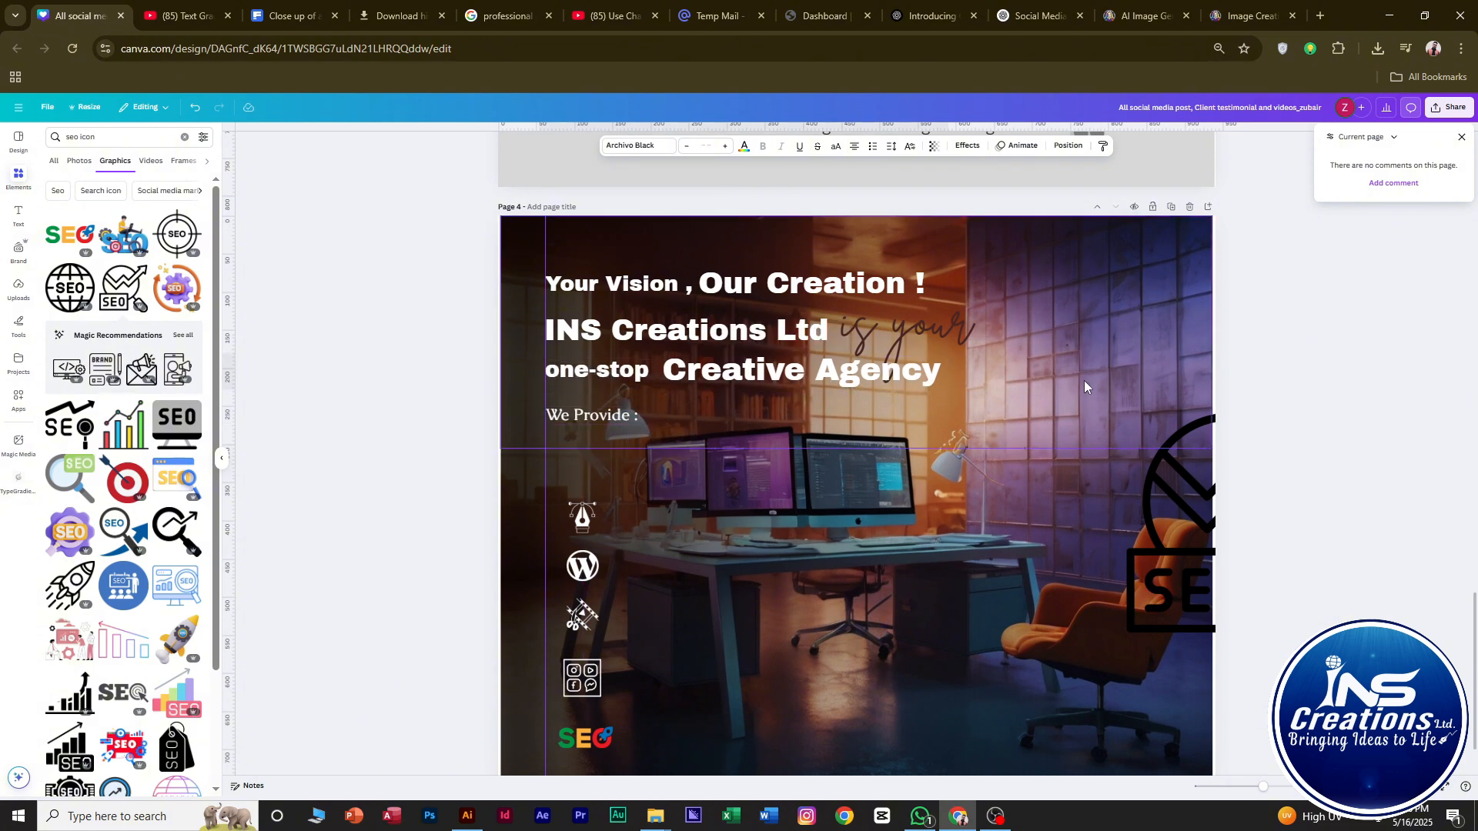
# Nudge the "one-stop Creative Agency" line slightly down and "We Provide :" slightly up to even out the line spacing.
pyautogui.press('Down')
pyautogui.scroll(2, 1084, 380)
pyautogui.click(1237, 485)
pyautogui.scroll(-2, 917, 492)
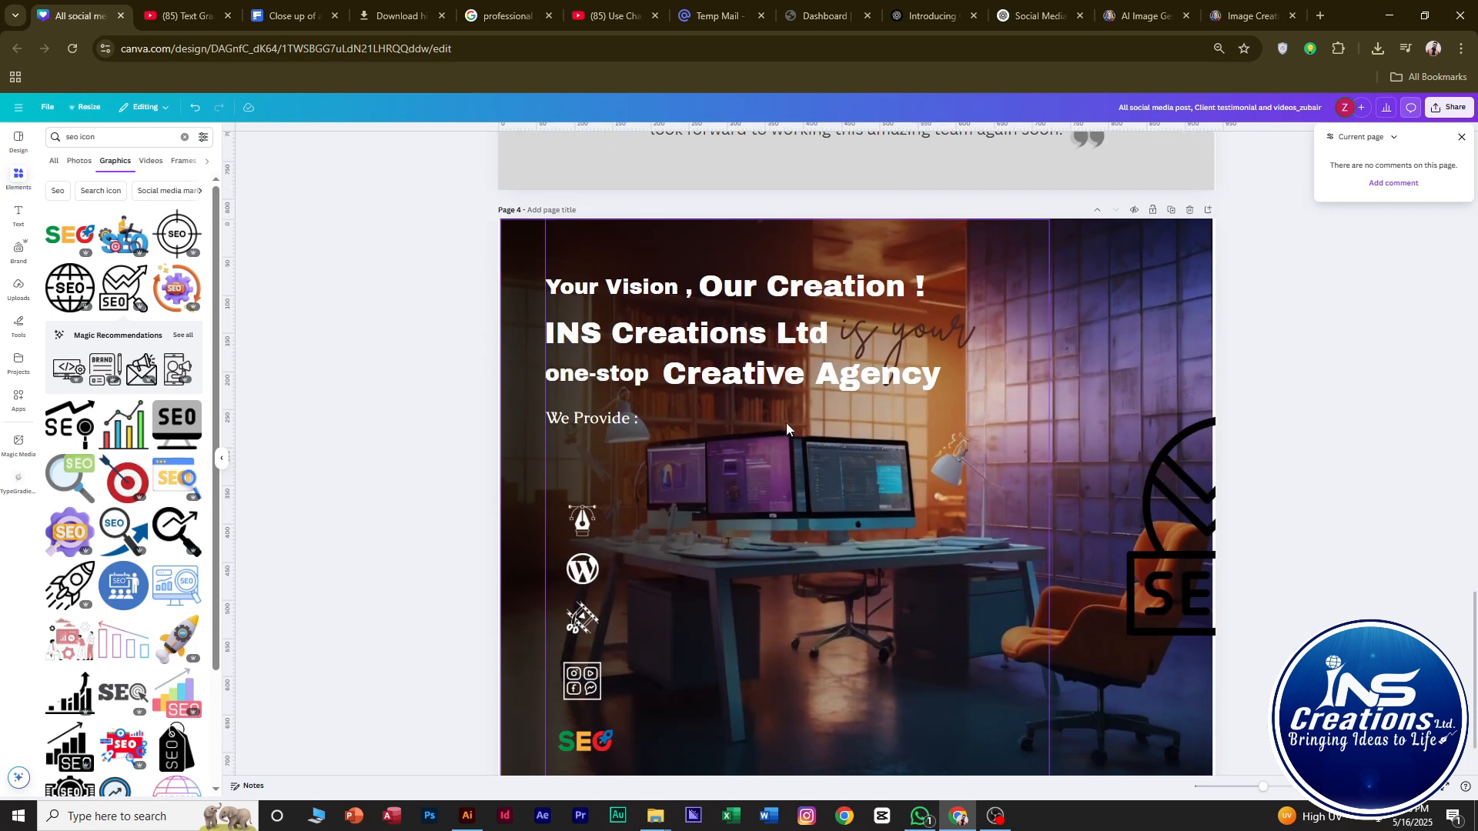
pyautogui.click(593, 376)
pyautogui.keyDown('shift'); pyautogui.click(749, 378); pyautogui.keyUp('shift')
pyautogui.press('Down')
pyautogui.press('Down')
pyautogui.press('Down')
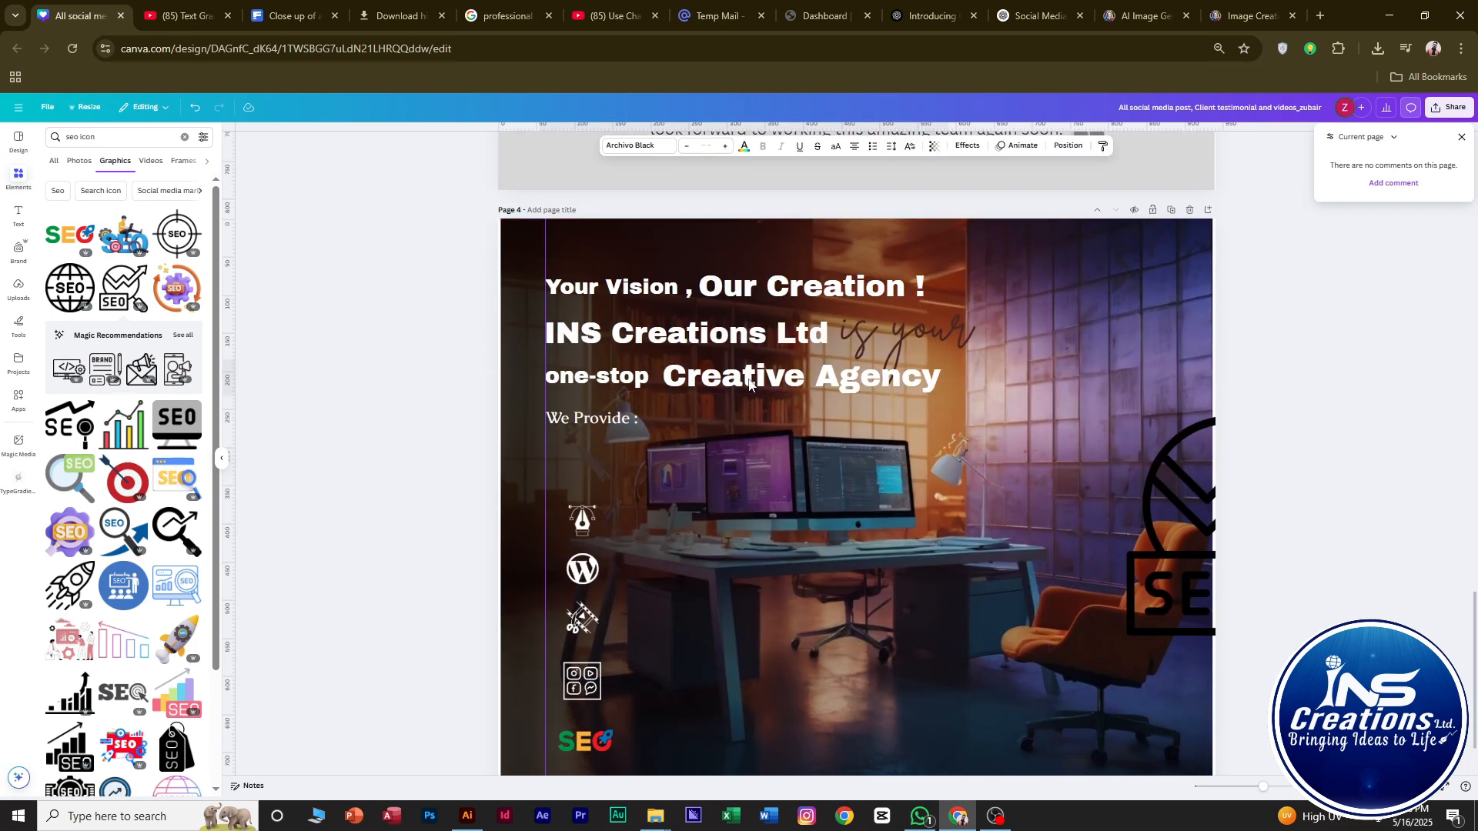
pyautogui.click(1305, 418)
pyautogui.click(589, 418)
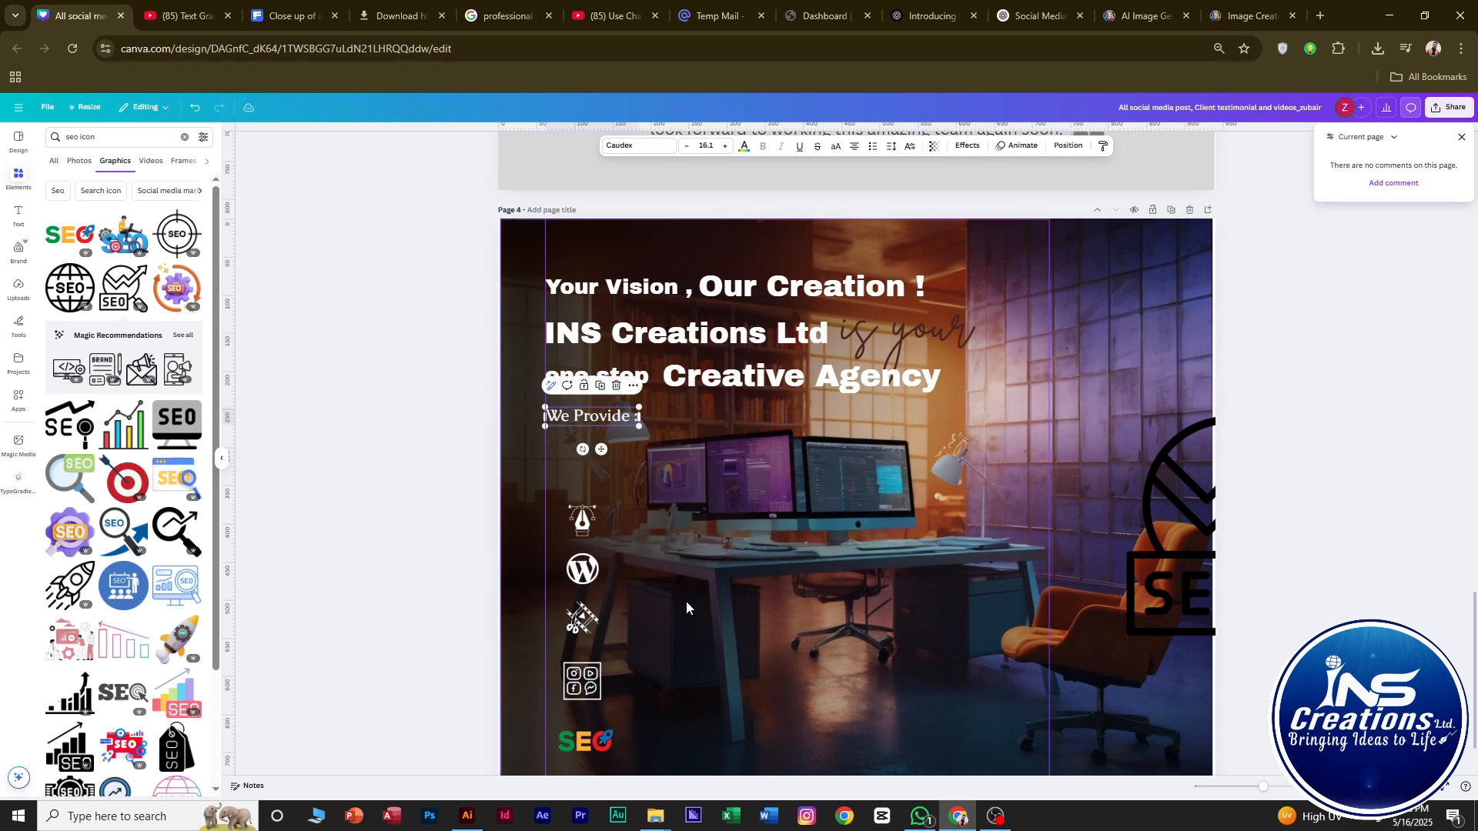
# Select the five service icons together and move the column right, clear of the "We Provide :" text.
pyautogui.scroll(2, 686, 603)
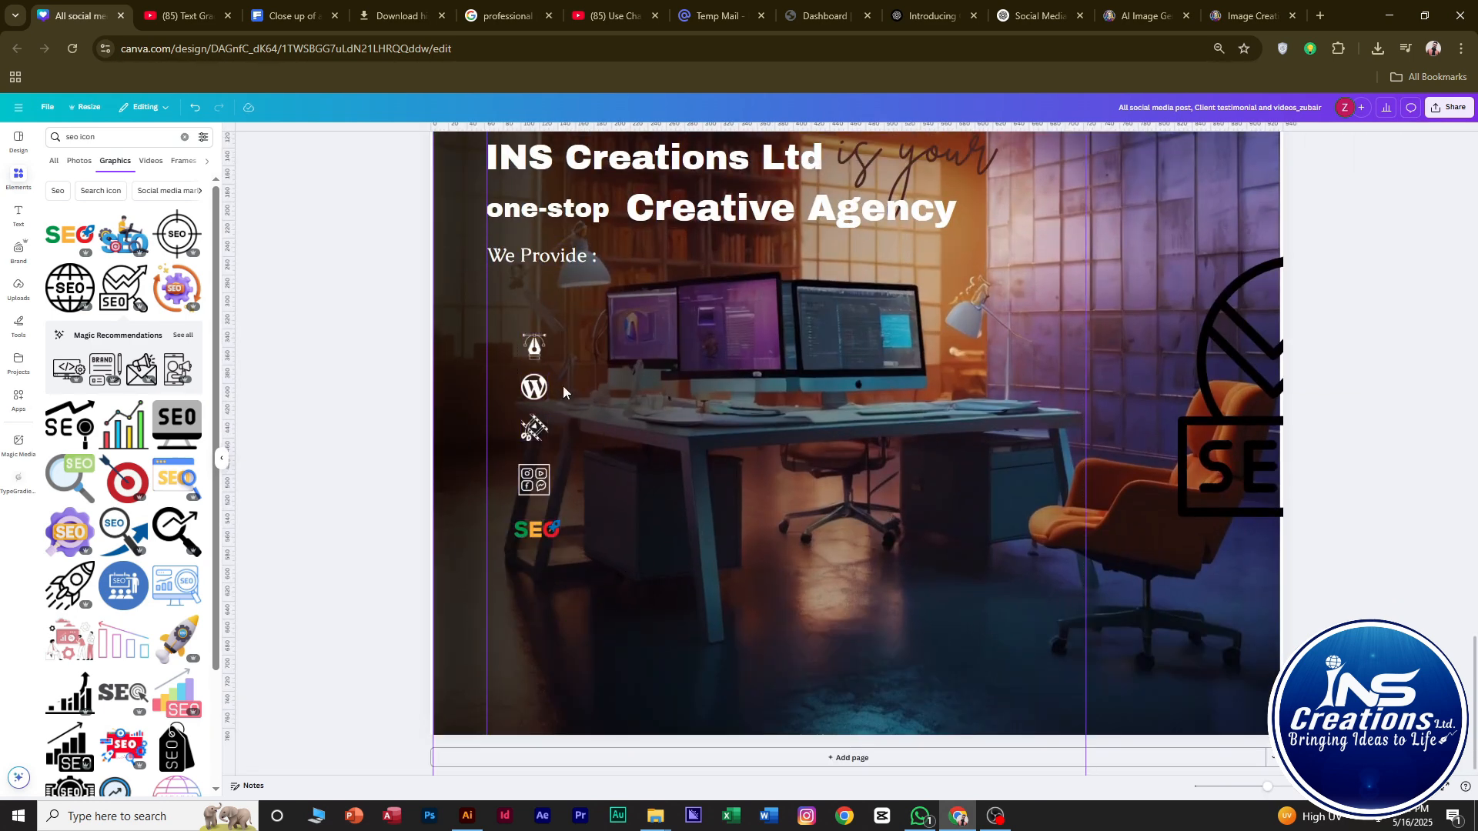
pyautogui.click(534, 371)
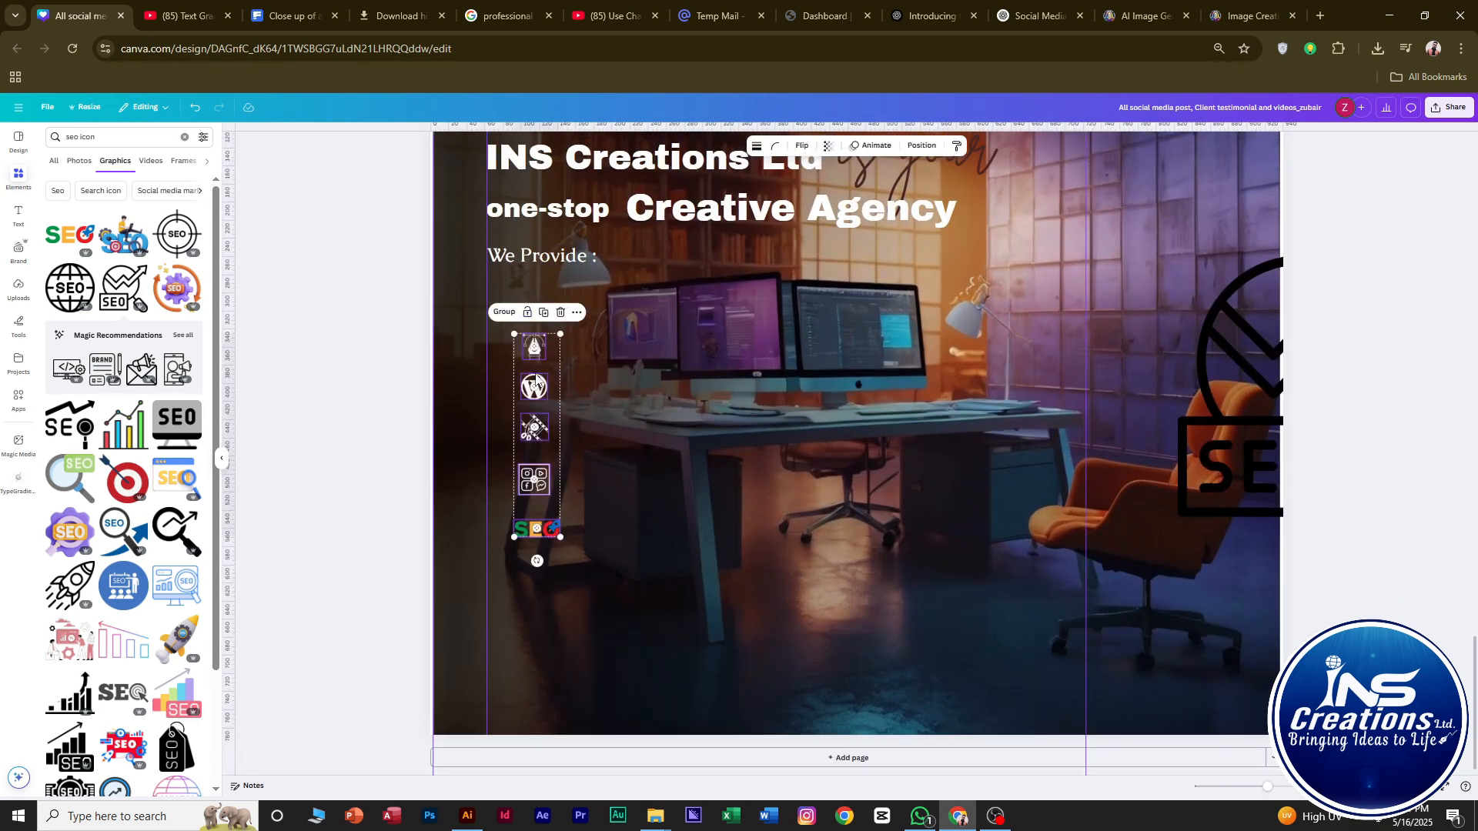
pyautogui.moveTo(534, 371); pyautogui.dragTo(503, 336)
pyautogui.click(521, 489)
pyautogui.moveTo(521, 489); pyautogui.dragTo(723, 422)
# Enlarge "We Provide :" and reposition it beneath the "one-stop Creative Agency" line.
pyautogui.moveTo(552, 255); pyautogui.dragTo(689, 242)
pyautogui.moveTo(613, 266); pyautogui.dragTo(612, 273)
pyautogui.click(798, 280)
# Move the icon column up so the pen icon sits level with "We Provide :", just beyond its colon.
pyautogui.moveTo(728, 470); pyautogui.dragTo(717, 304)
pyautogui.moveTo(745, 255); pyautogui.dragTo(747, 243)
pyautogui.moveTo(717, 313); pyautogui.dragTo(726, 325)
pyautogui.click(847, 350)
# Add a text box over the desk area reading "Graphic Design".
pyautogui.scroll(-2, 1270, 483)
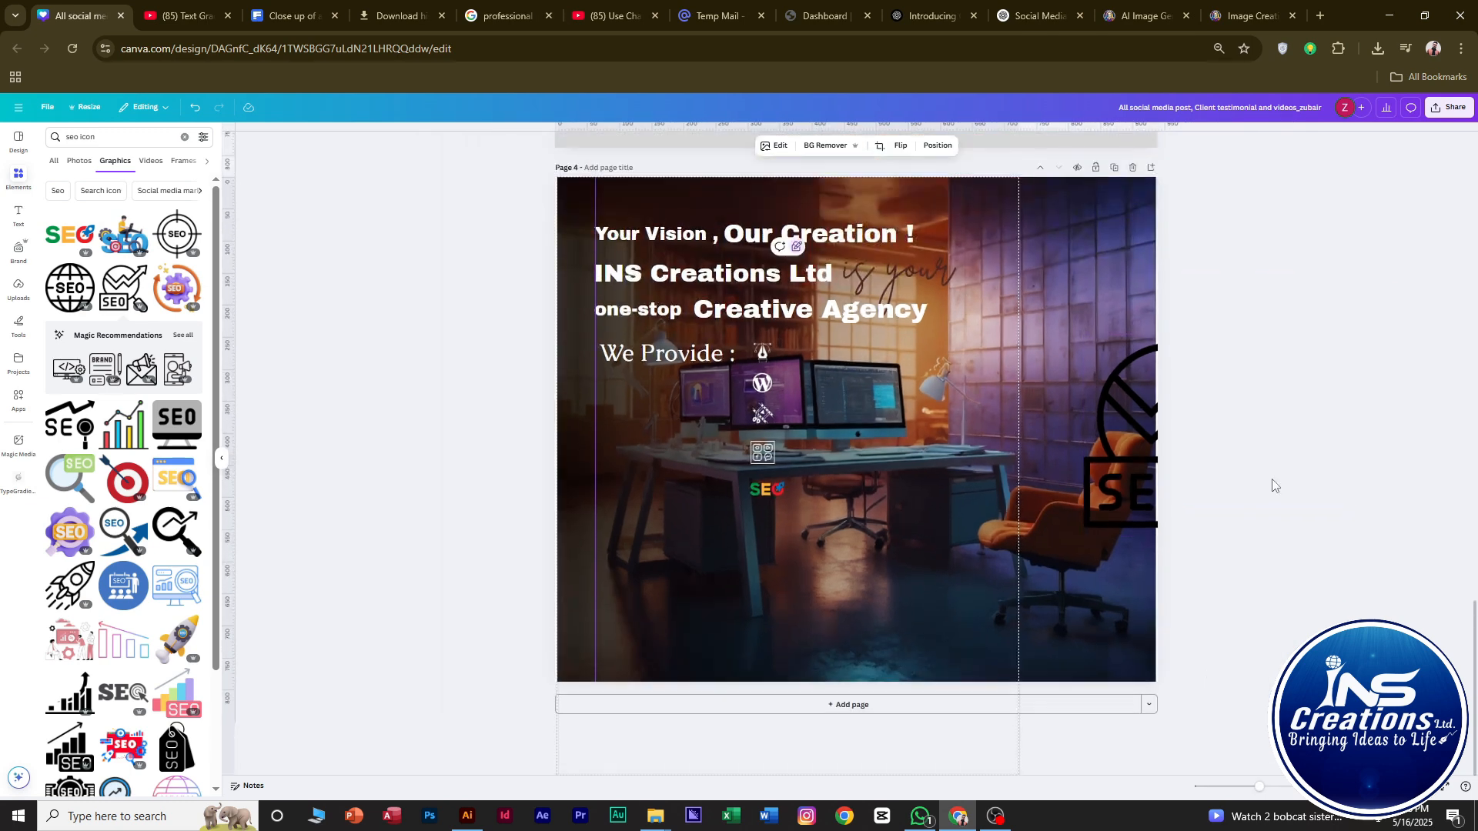
pyautogui.scroll(1, 1018, 422)
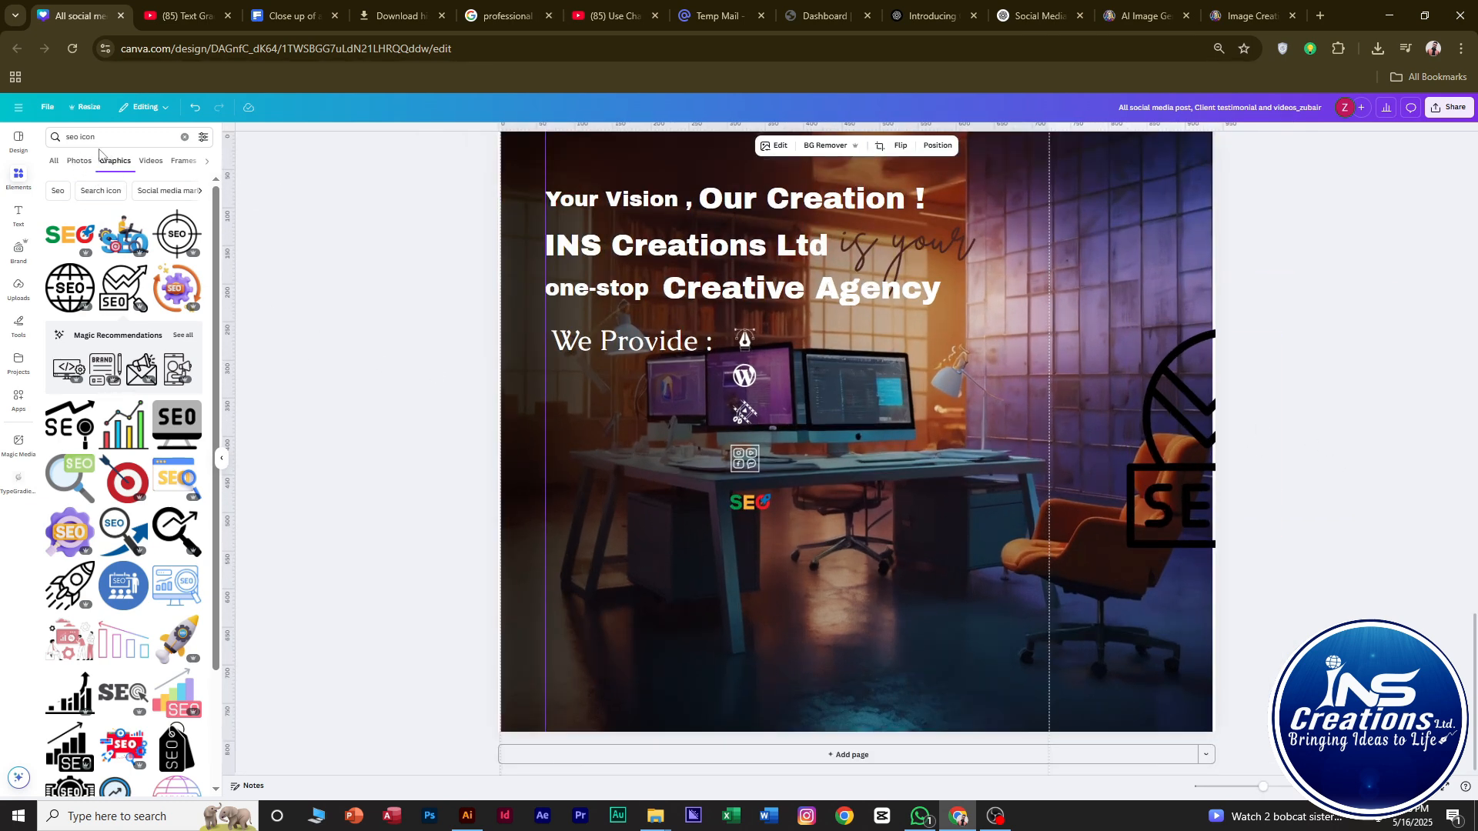
pyautogui.click(23, 213)
pyautogui.click(185, 165)
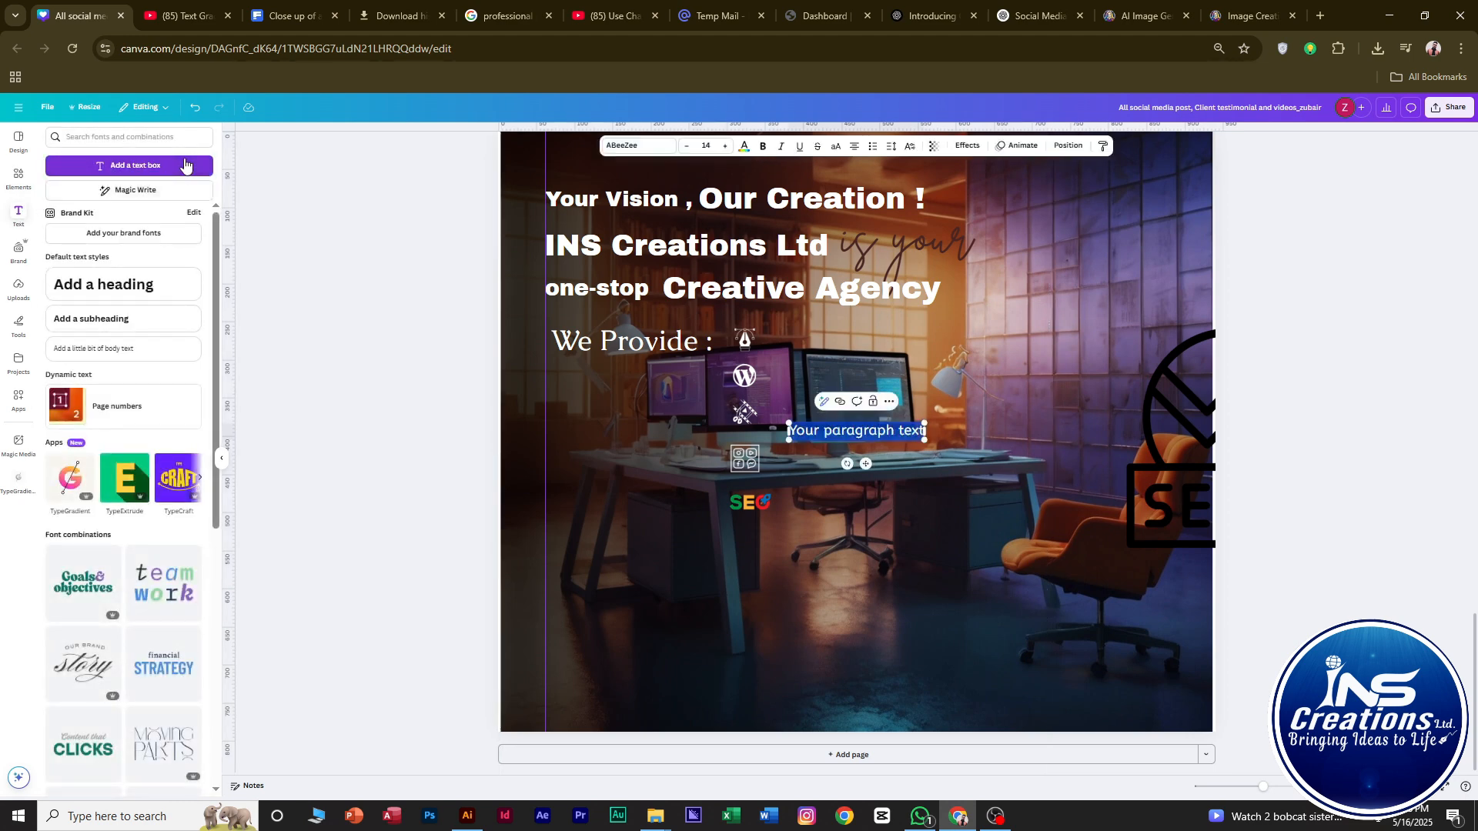
pyautogui.click(186, 166)
pyautogui.hotkey('ctrl', 'z')
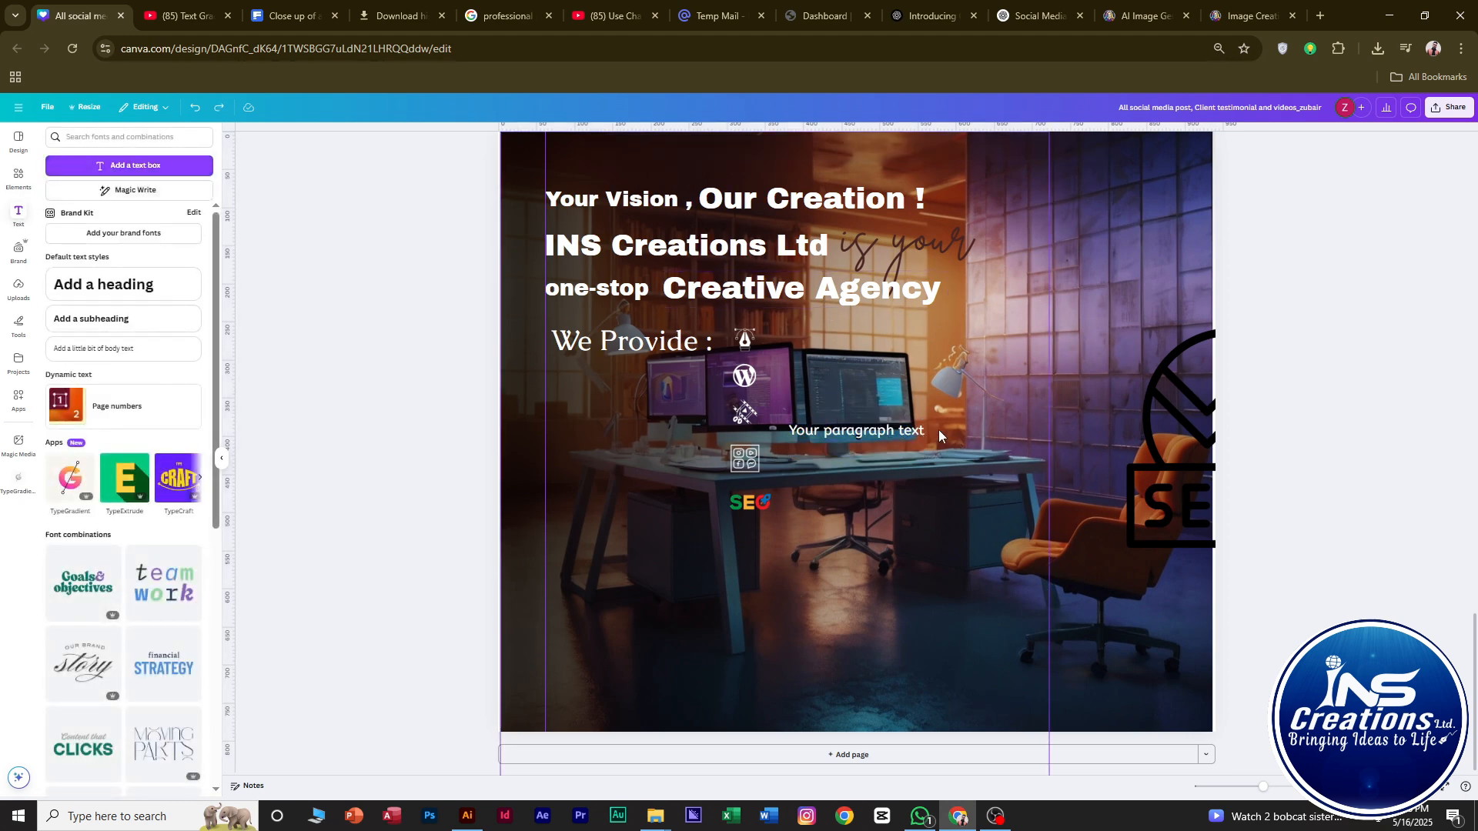
pyautogui.doubleClick(900, 433)
pyautogui.write('Gr')
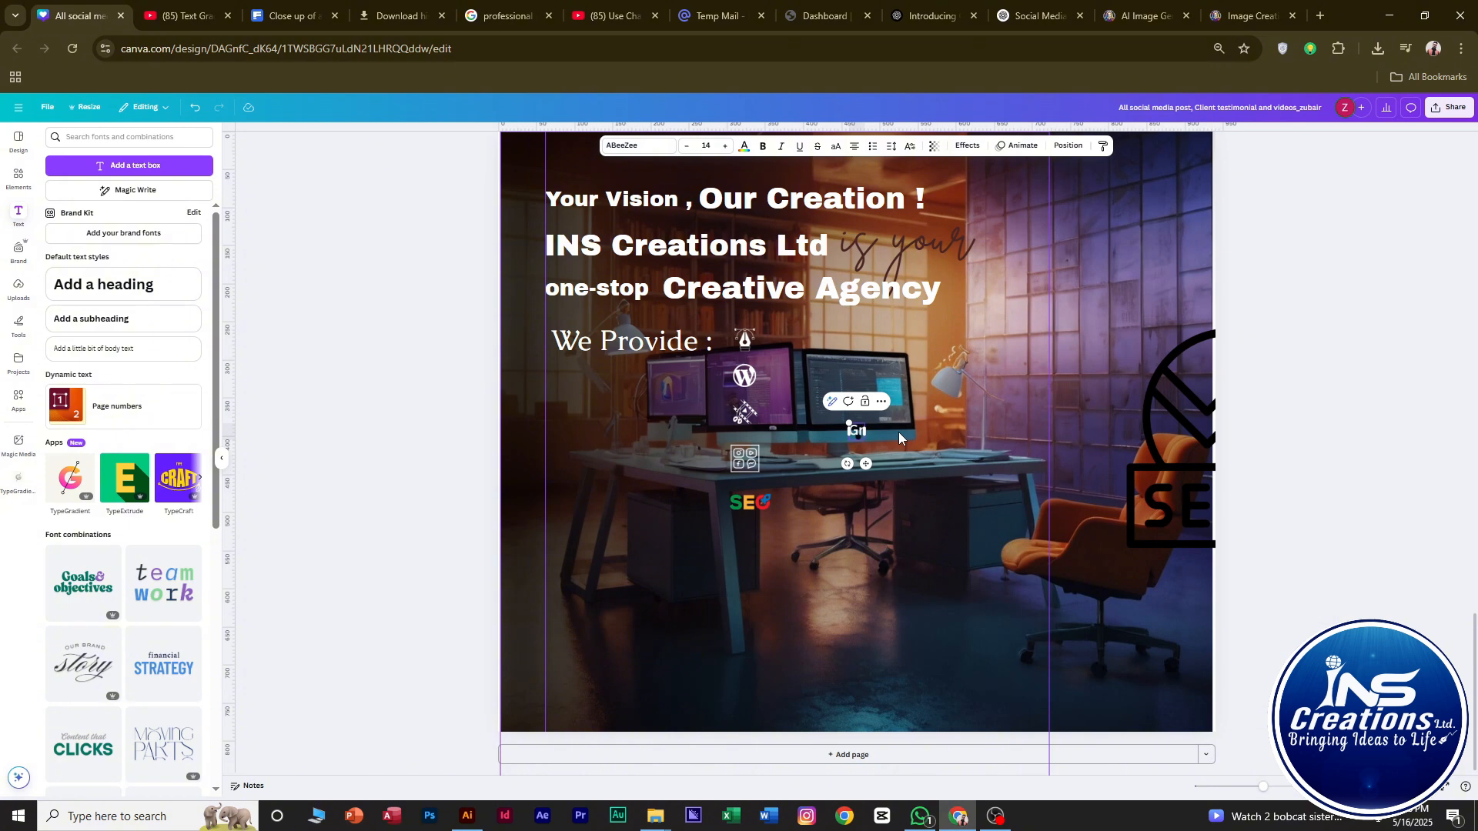
pyautogui.write('aphic Design')
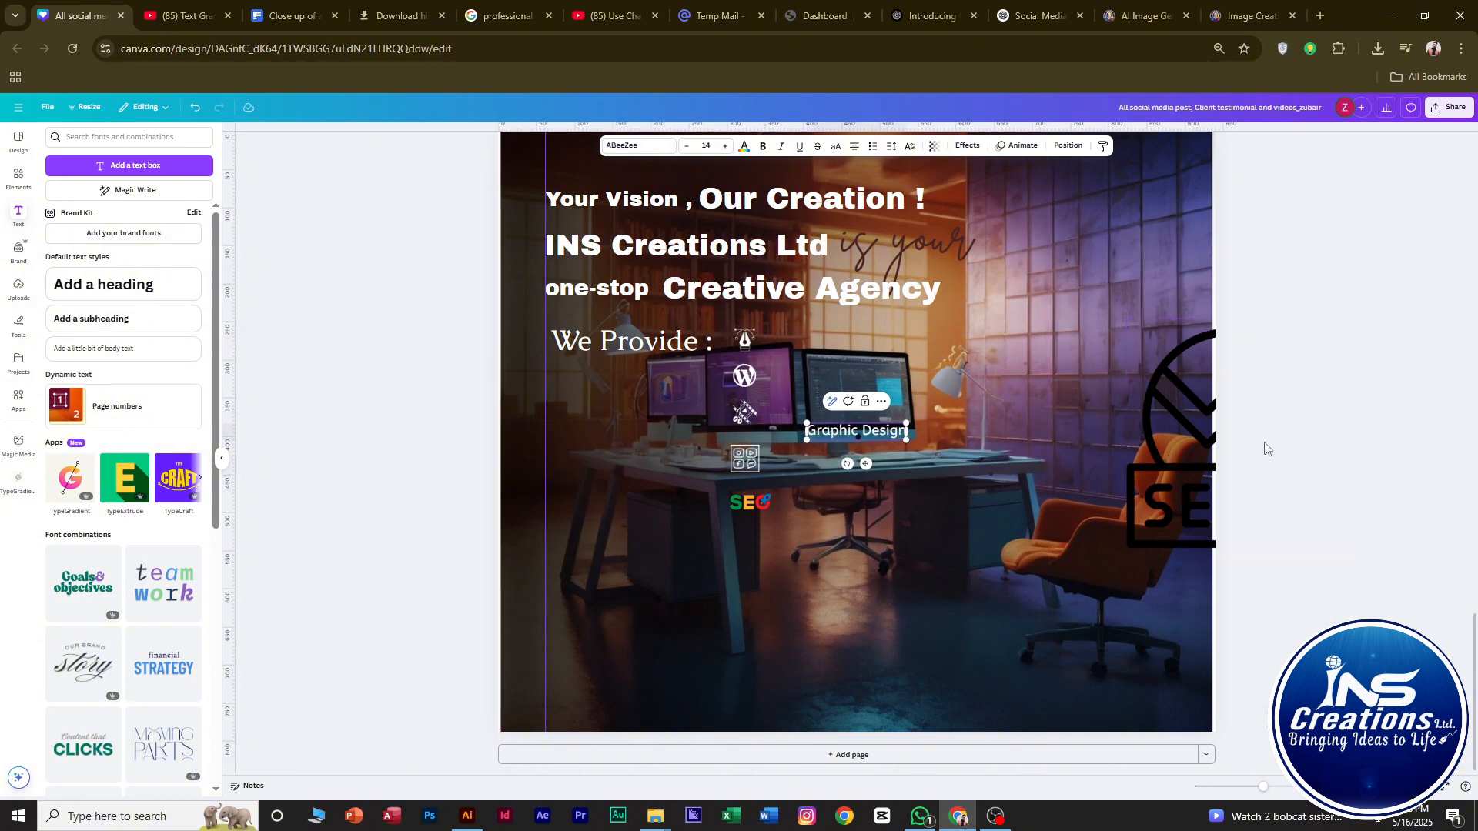
pyautogui.click(1335, 552)
# Move the large black SEO icon fully onto the page and recolor it white.
pyautogui.moveTo(1199, 493); pyautogui.dragTo(1034, 396)
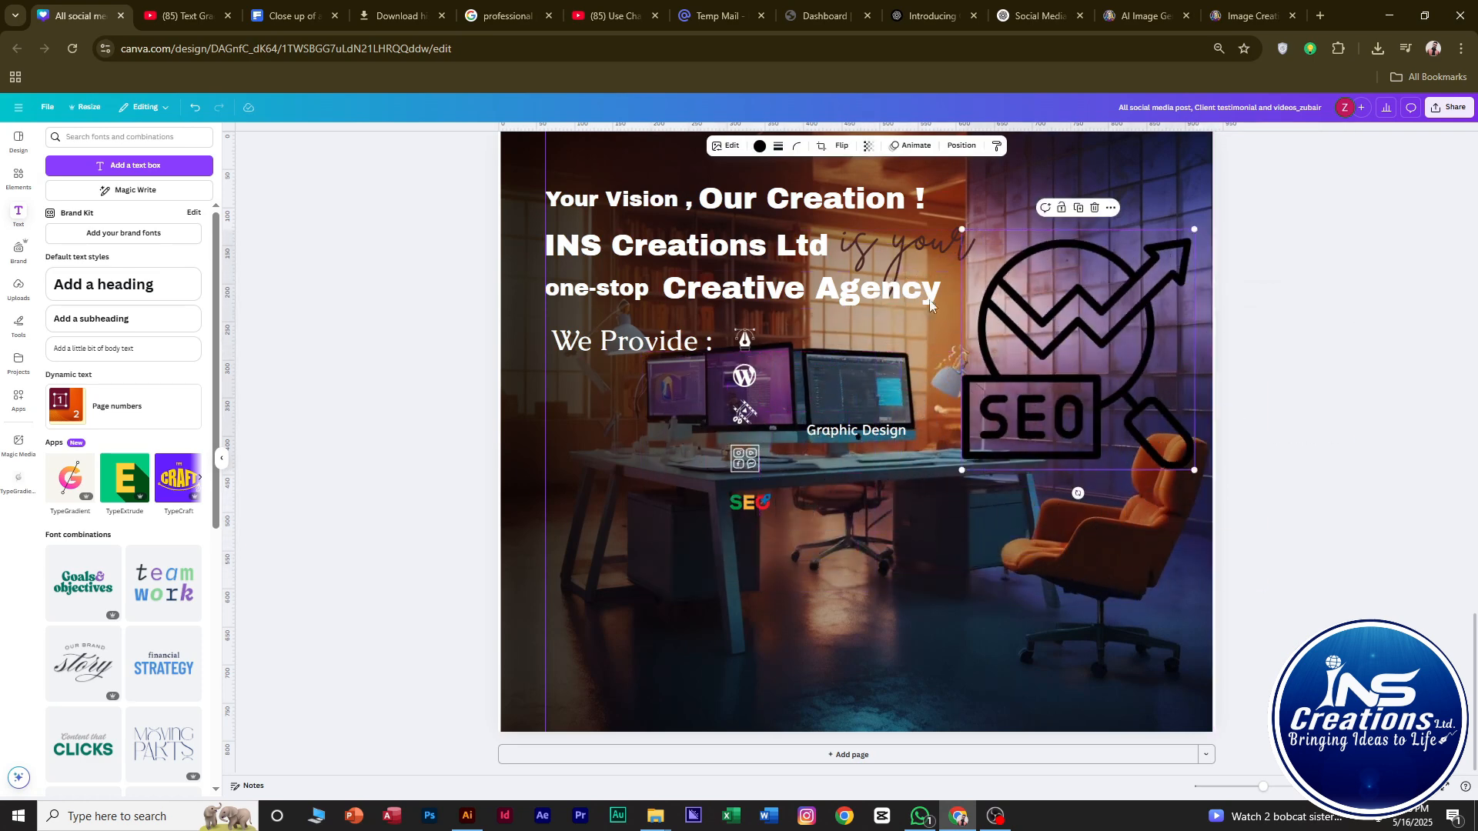
pyautogui.click(760, 147)
pyautogui.click(144, 268)
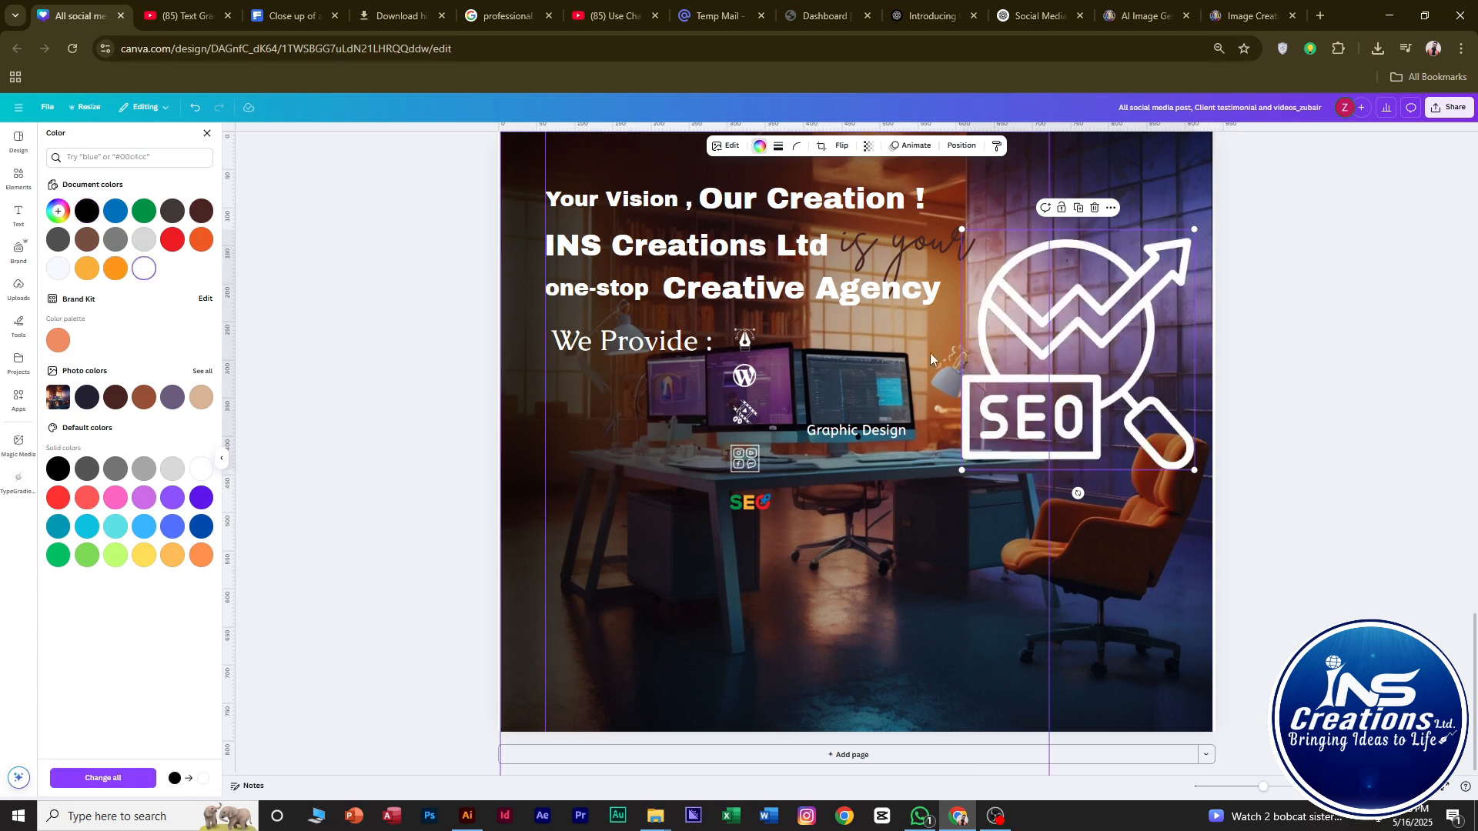
# Shrink the white SEO icon to column size and put it in place of the multicolored SEO icon, deleting the latter.
pyautogui.moveTo(1195, 228); pyautogui.dragTo(742, 508)
pyautogui.scroll(3, 736, 519)
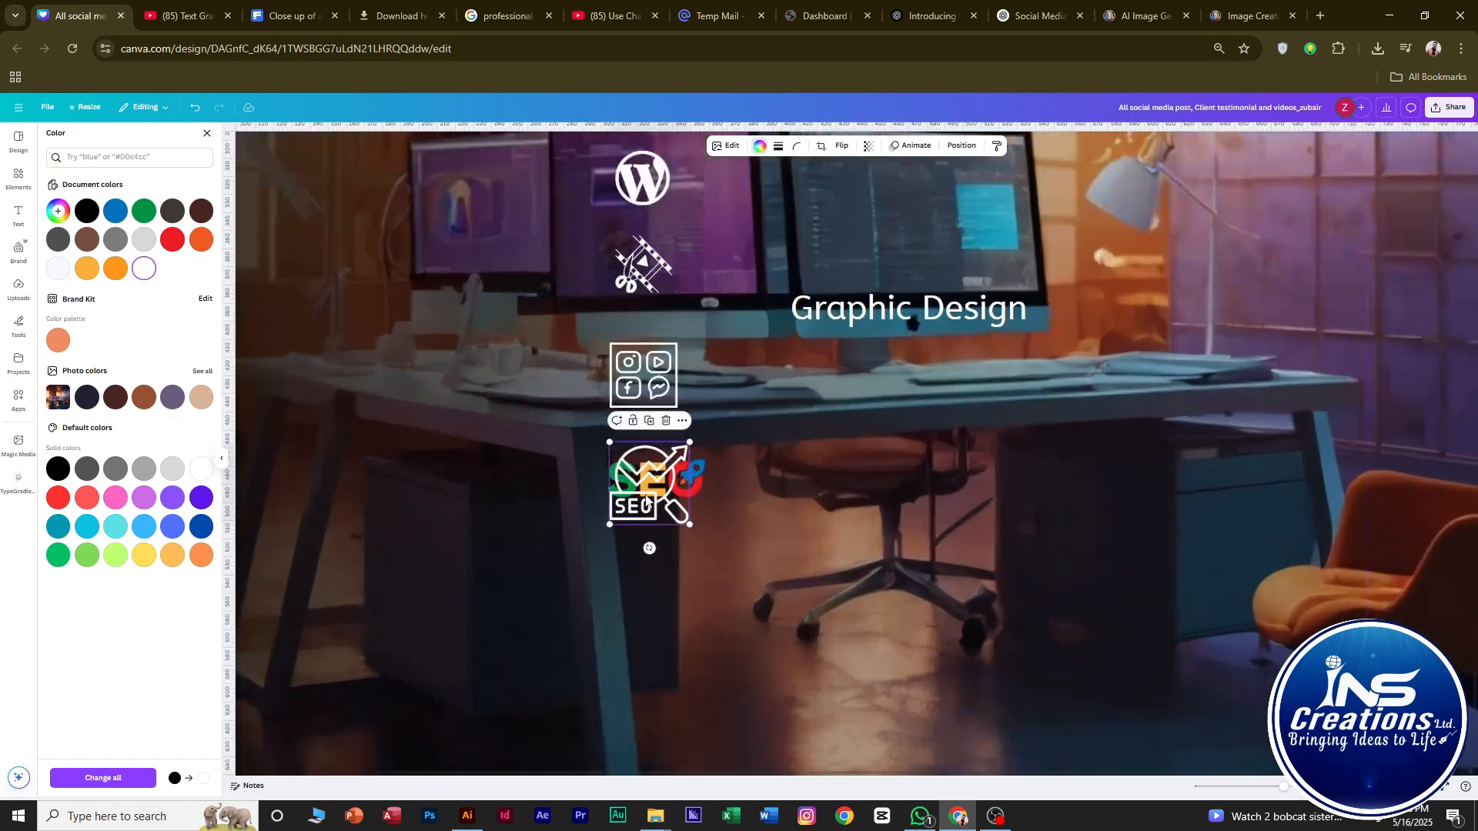
pyautogui.moveTo(647, 500)
pyautogui.mouseDown()
pyautogui.moveTo(828, 494)
pyautogui.moveTo(630, 493)
pyautogui.moveTo(643, 498)
pyautogui.mouseUp()
pyautogui.click(668, 460)
pyautogui.press('Delete')
pyautogui.moveTo(685, 451); pyautogui.dragTo(657, 494)
pyautogui.click(766, 492)
# Place the "Graphic Design" text beside the pen icon and enlarge it slightly.
pyautogui.scroll(-3, 908, 321)
pyautogui.moveTo(907, 326); pyautogui.dragTo(929, 196)
pyautogui.scroll(1, 870, 262)
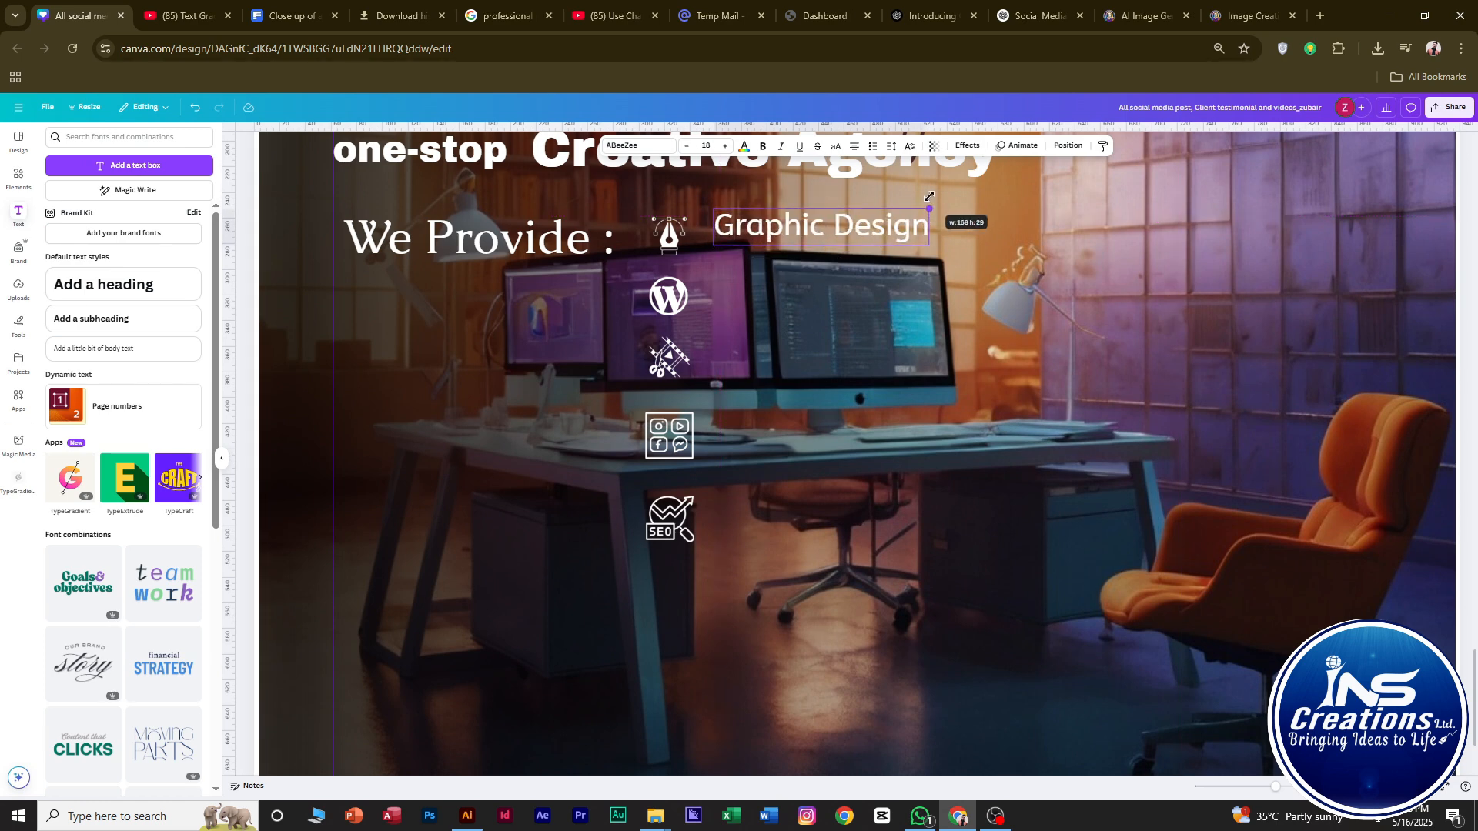
pyautogui.moveTo(791, 229); pyautogui.dragTo(794, 241)
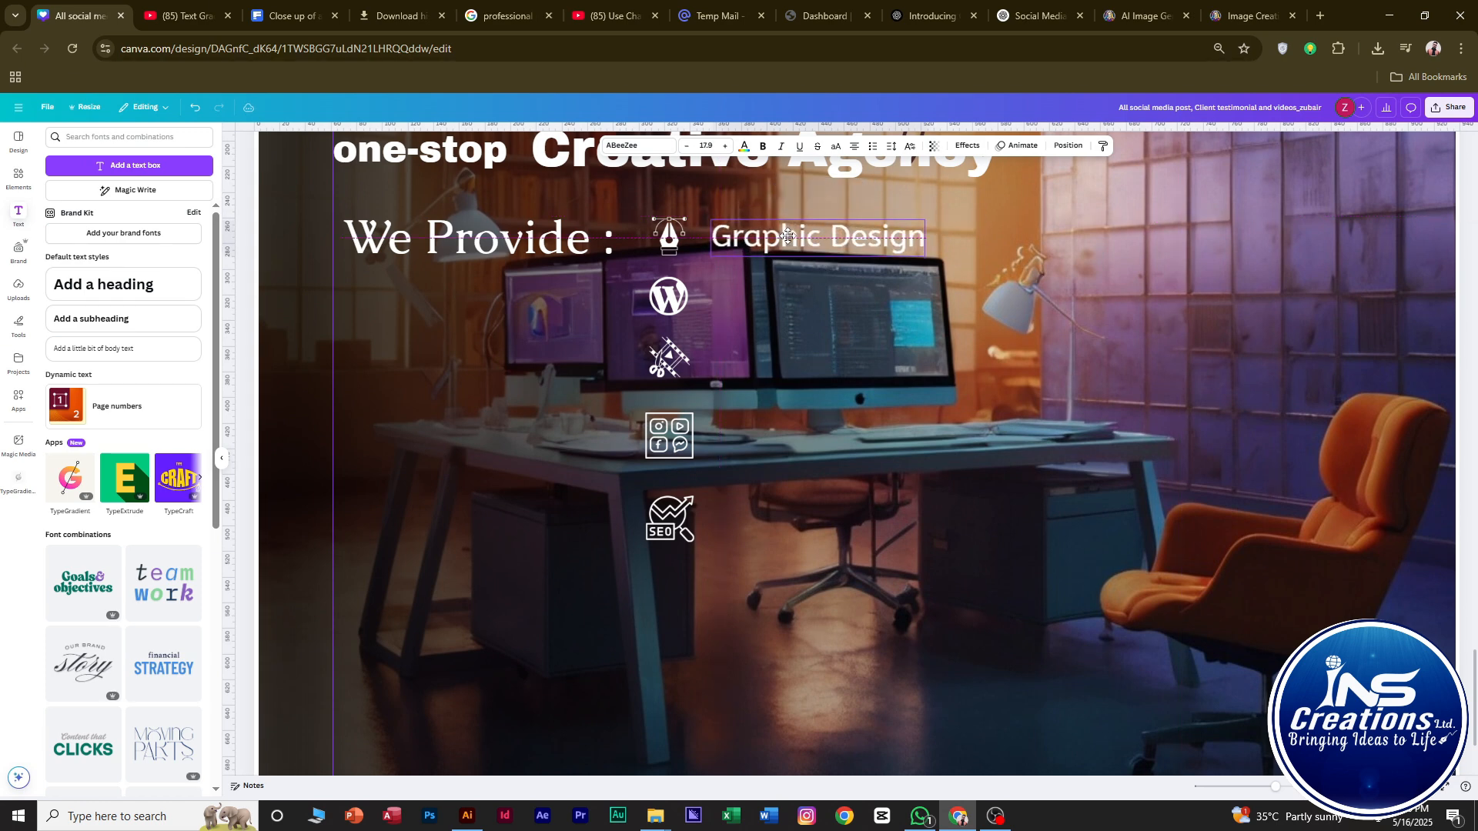
pyautogui.click(682, 202)
pyautogui.moveTo(681, 195); pyautogui.dragTo(711, 530)
pyautogui.moveTo(649, 485); pyautogui.dragTo(648, 505)
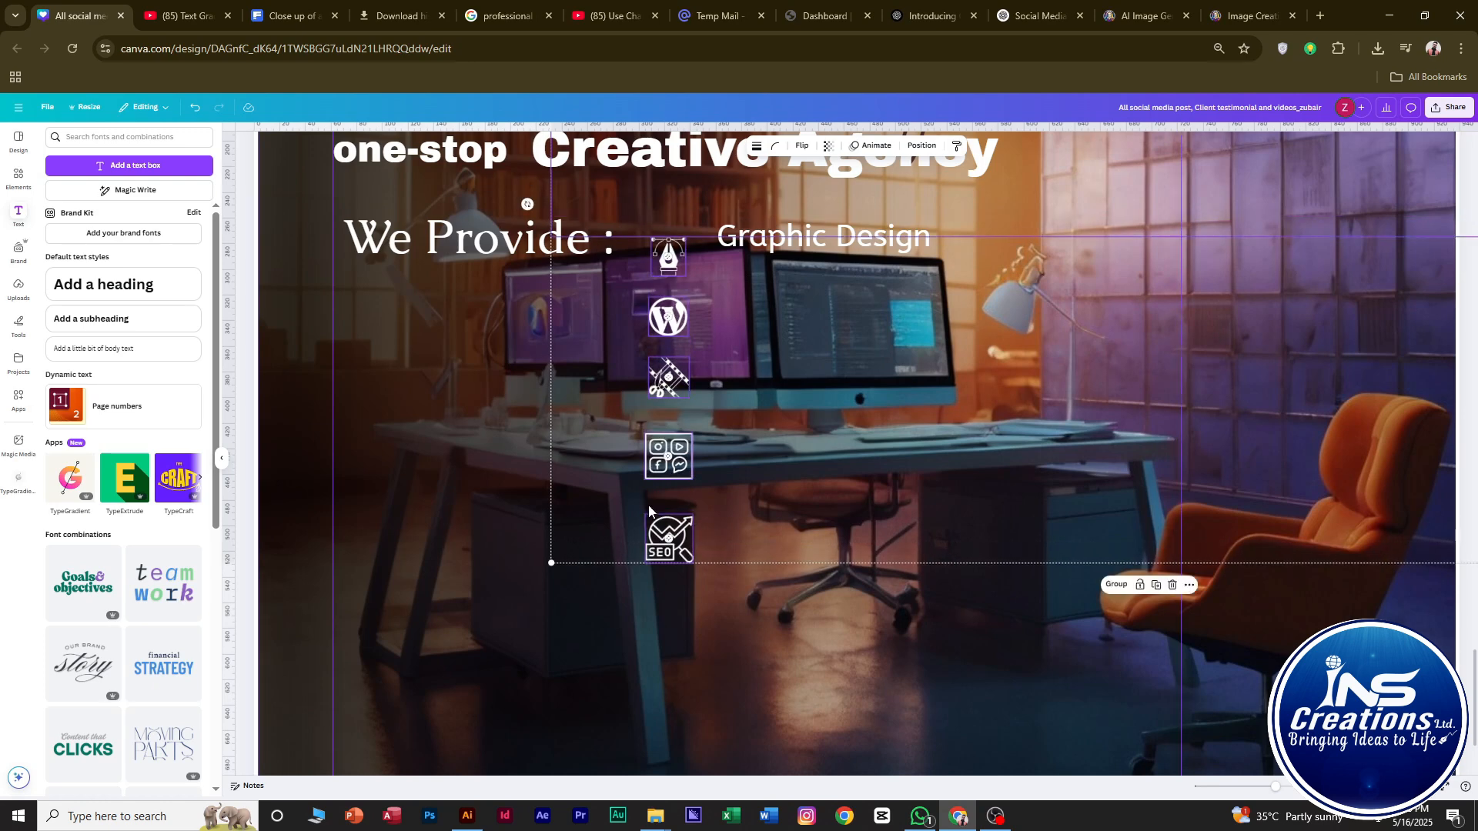
pyautogui.hotkey('ctrl', 'z')
# Select the five service icons and shift the column slightly left, closer to "We Provide :".
pyautogui.click(825, 280)
pyautogui.moveTo(679, 201); pyautogui.dragTo(700, 585)
pyautogui.moveTo(668, 257)
pyautogui.mouseDown()
pyautogui.moveTo(668, 272)
pyautogui.moveTo(657, 259)
pyautogui.mouseUp()
pyautogui.click(839, 308)
# Duplicate the "Graphic Design" label four times down the column at even spacing.
pyautogui.click(797, 231)
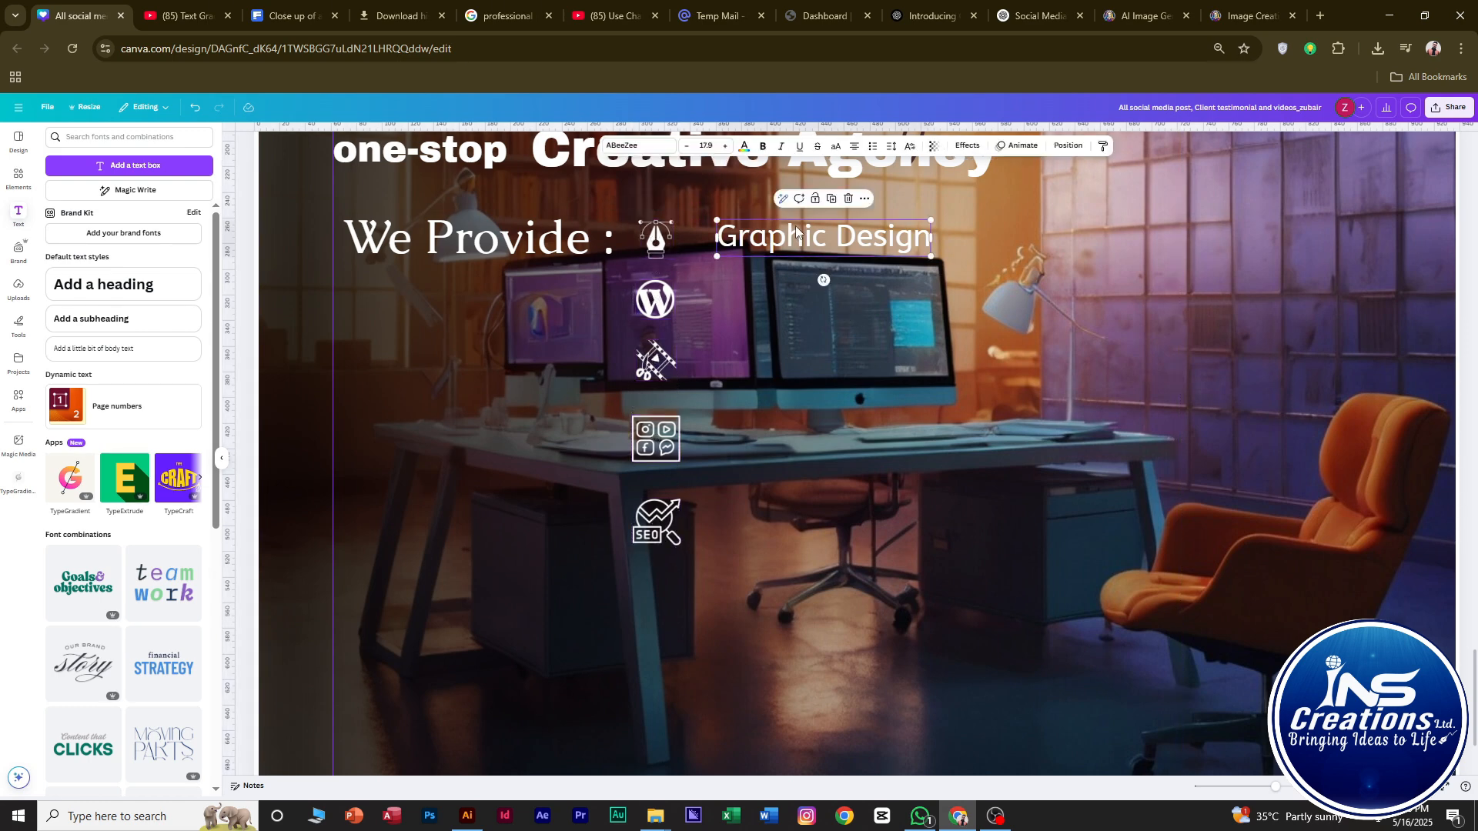
pyautogui.hotkey('ctrl', 'd')
pyautogui.moveTo(797, 231); pyautogui.dragTo(782, 297)
pyautogui.hotkey('ctrl', 'd')
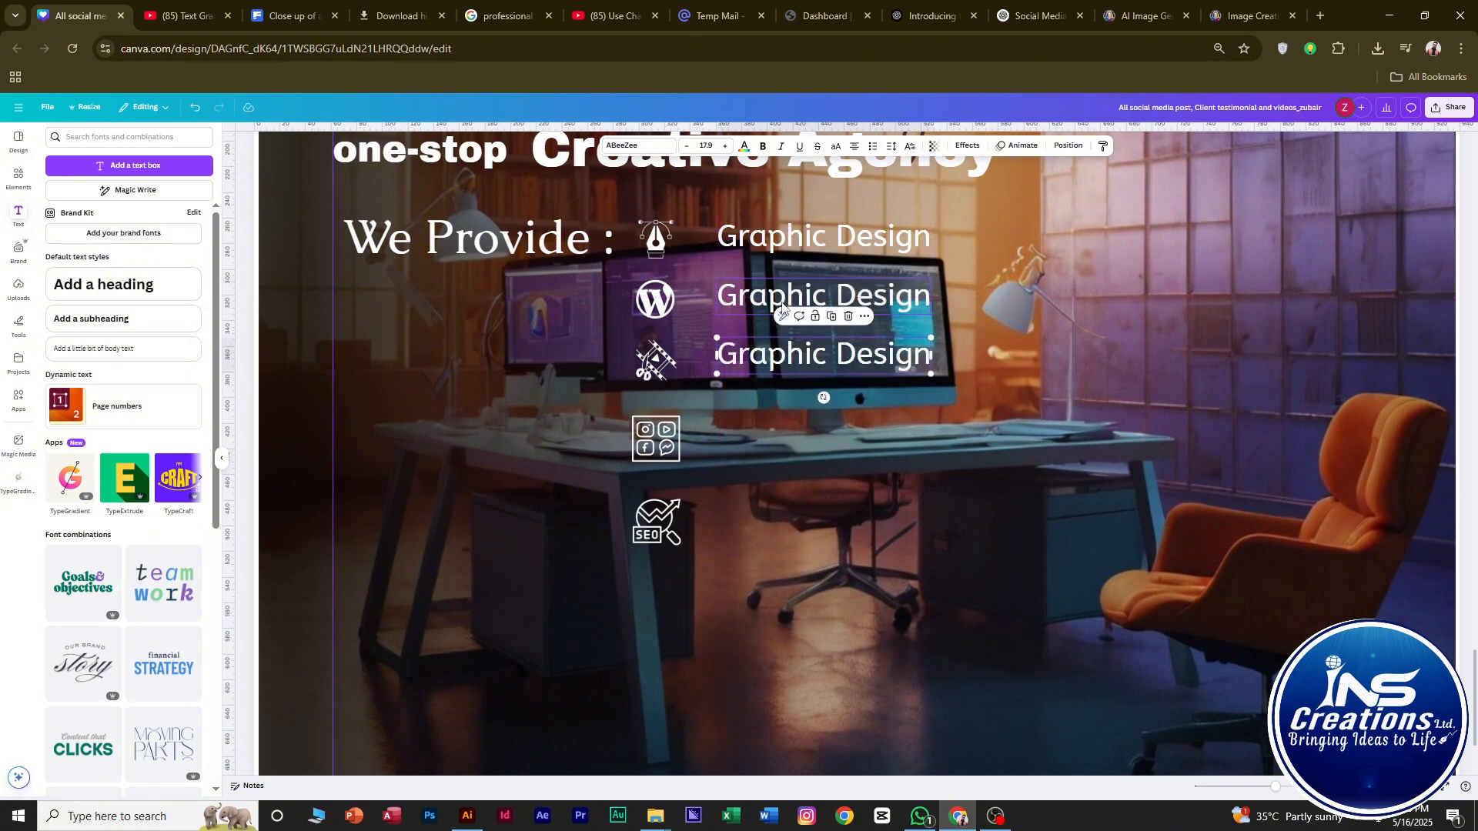
pyautogui.hotkey('ctrl', 'd')
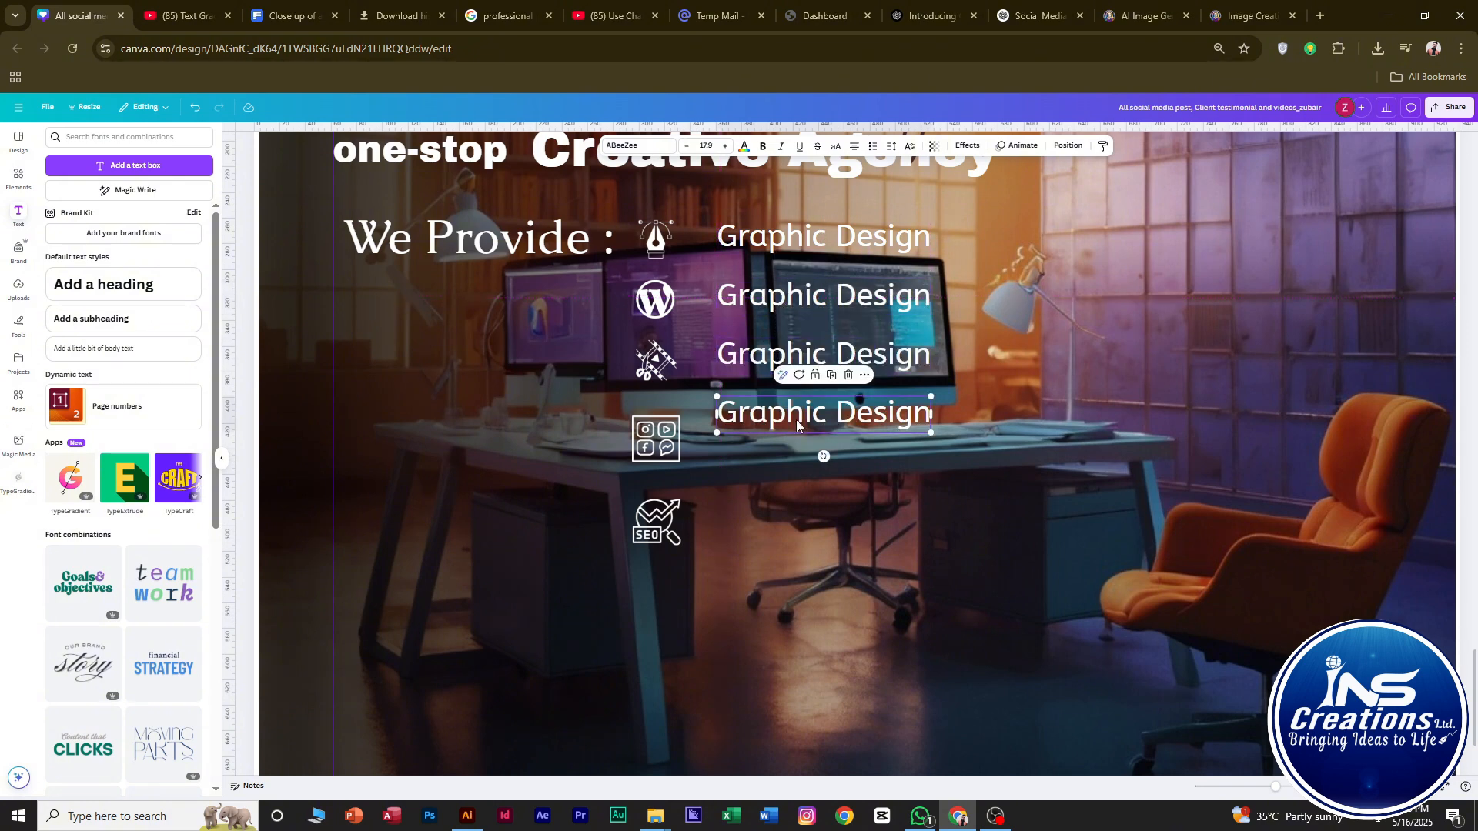
pyautogui.hotkey('ctrl', 'd')
# Move the duplicated labels so each one sits beside its service icon, with the last next to the SEO icon.
pyautogui.moveTo(762, 298); pyautogui.dragTo(768, 303)
pyautogui.moveTo(770, 356); pyautogui.dragTo(771, 362)
pyautogui.moveTo(789, 420); pyautogui.dragTo(796, 531)
pyautogui.click(893, 560)
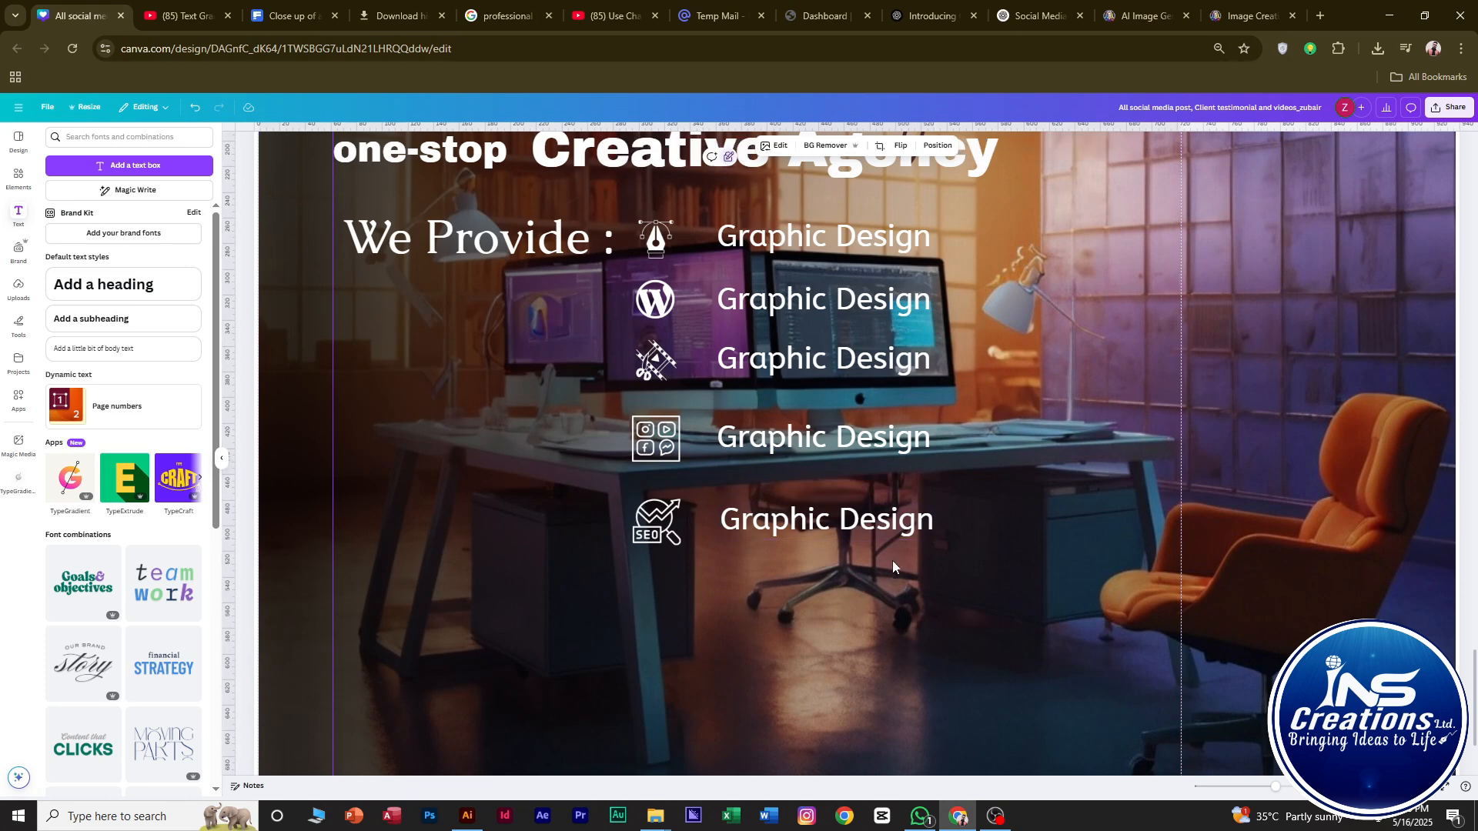
# Shrink the social media icon slightly and recenter it in the icon column.
pyautogui.click(654, 439)
pyautogui.moveTo(680, 417); pyautogui.dragTo(673, 417)
pyautogui.moveTo(656, 449); pyautogui.dragTo(657, 444)
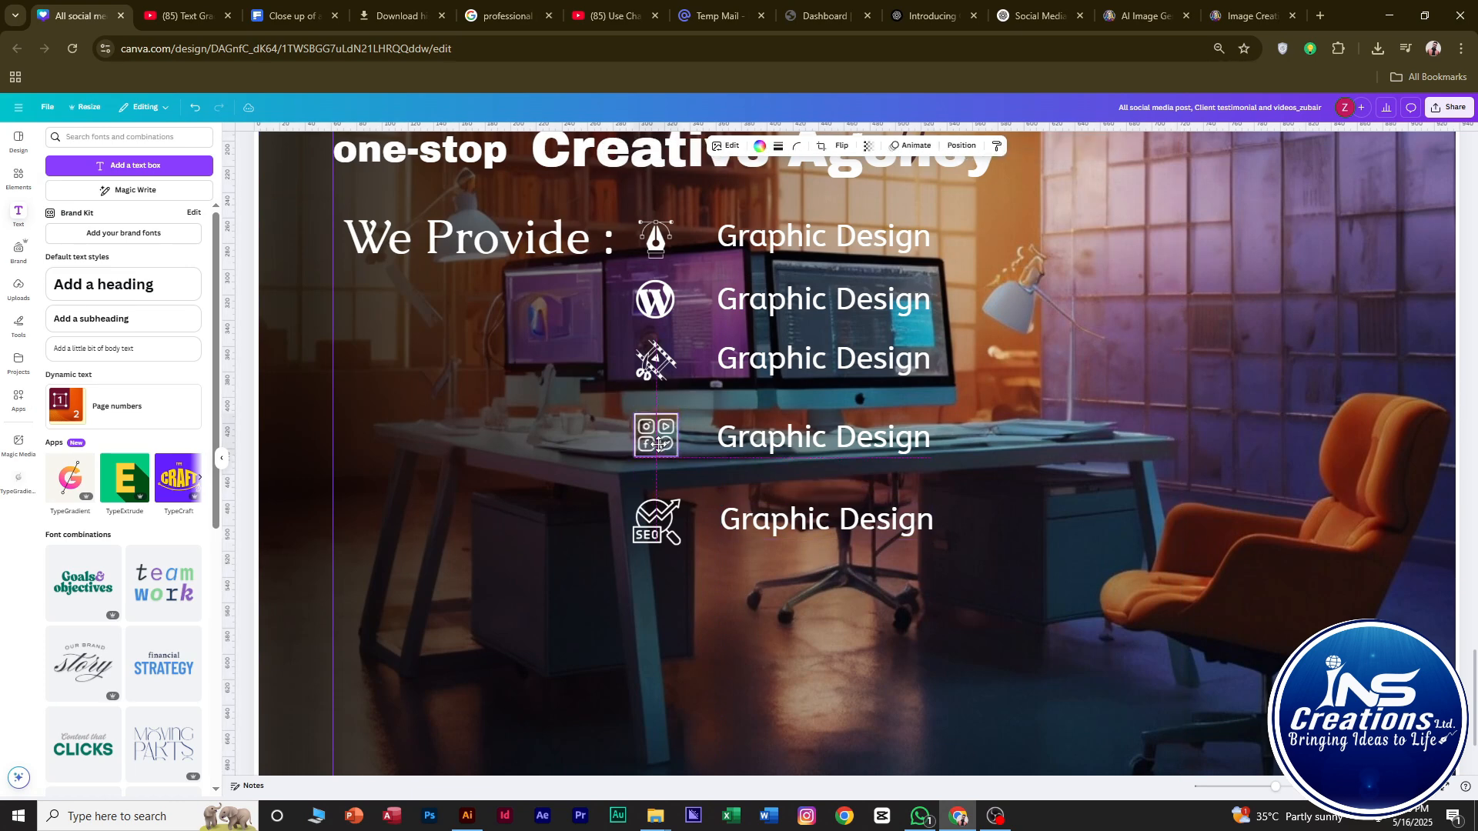
# Fine-tune the positions of the second, fourth and fifth labels against their icons.
pyautogui.click(797, 442)
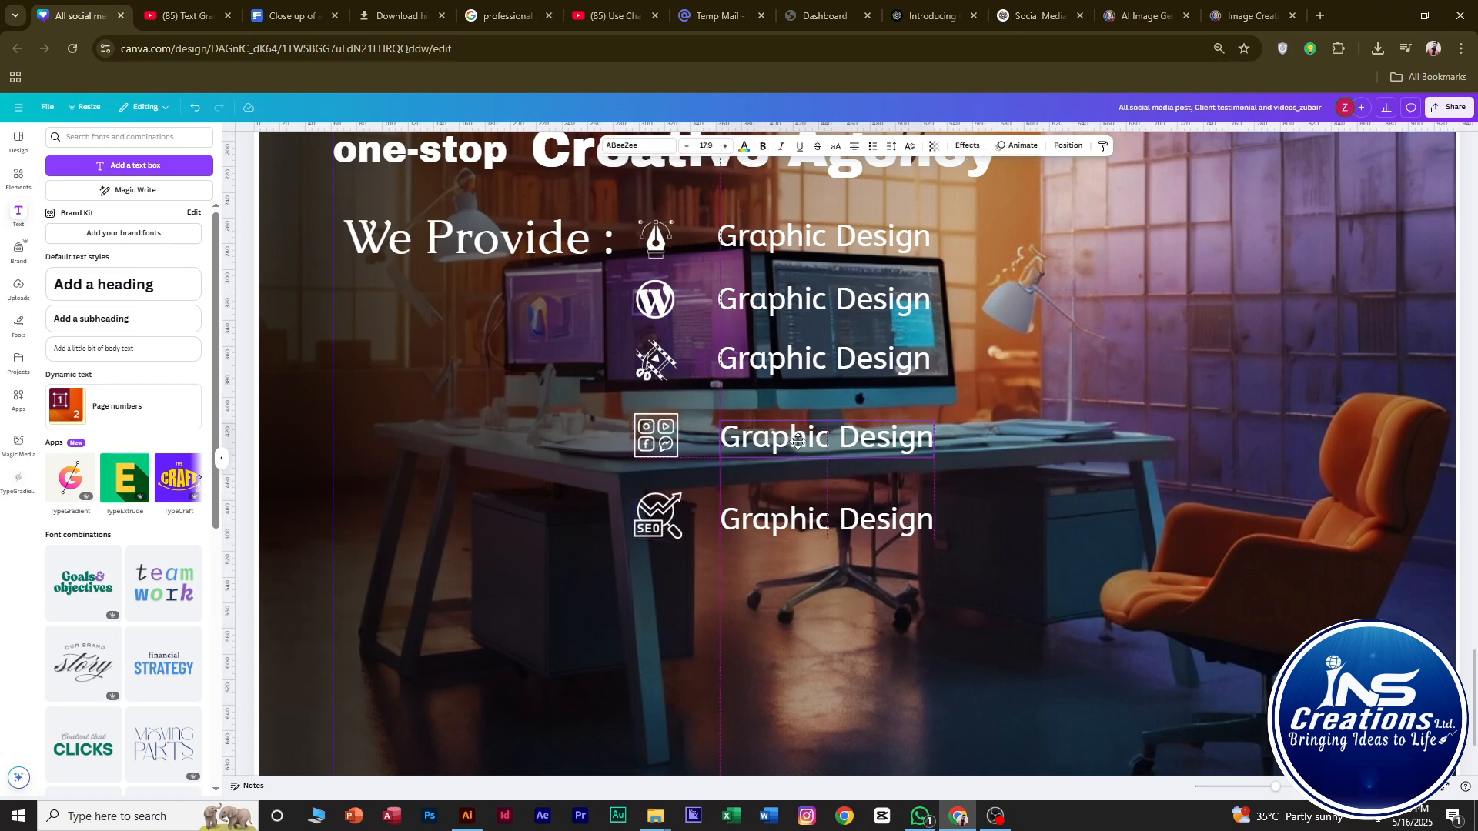
pyautogui.moveTo(797, 442); pyautogui.dragTo(798, 438)
pyautogui.moveTo(788, 522); pyautogui.dragTo(788, 516)
pyautogui.moveTo(787, 293); pyautogui.dragTo(787, 292)
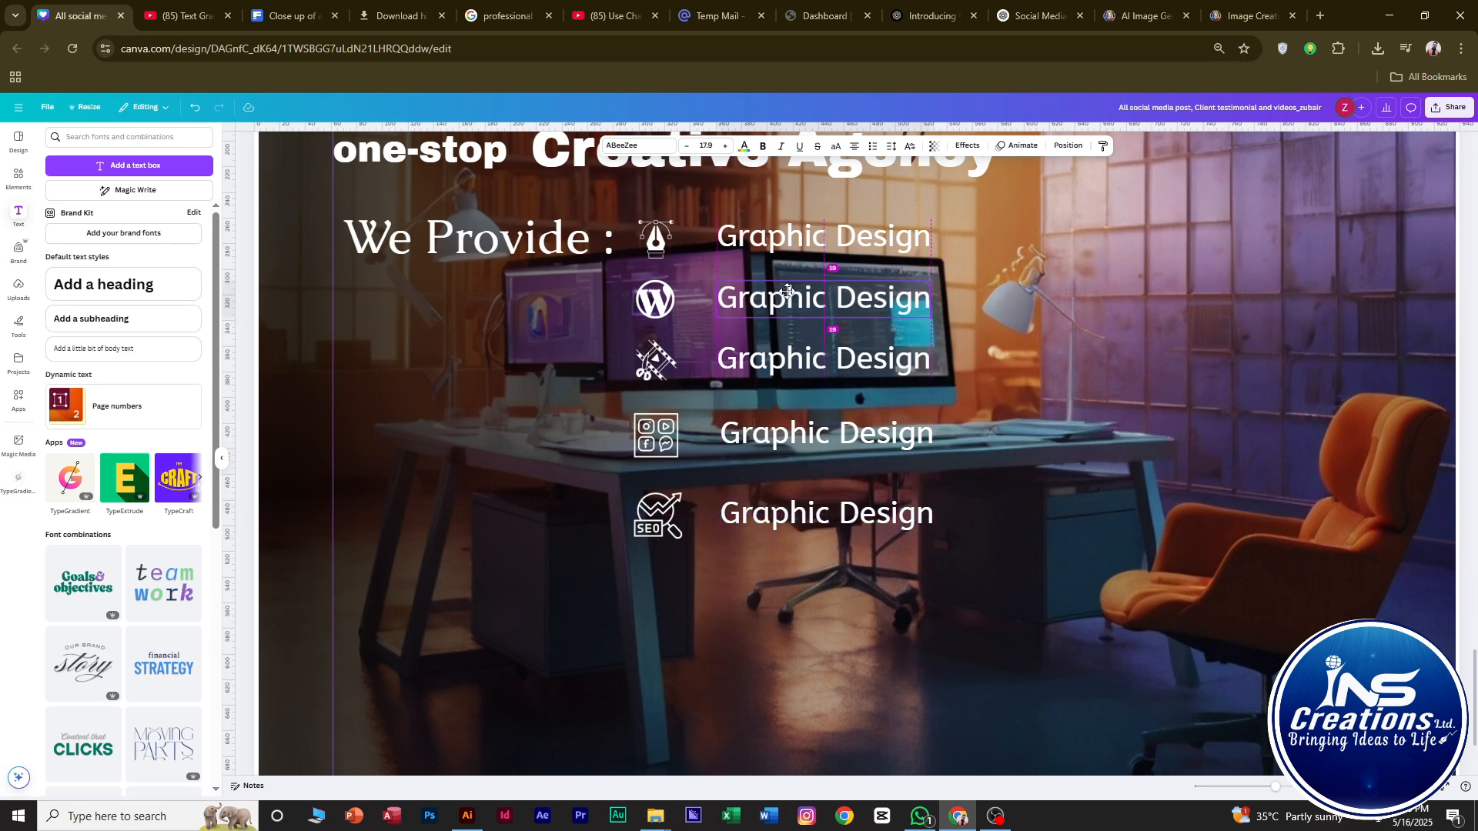
# Change the label beside the WordPress icon to "Website Design & Development" and left-align it with "Graphic Design".
pyautogui.doubleClick(787, 292)
pyautogui.write('Website Design & Development')
pyautogui.moveTo(1064, 326)
pyautogui.mouseDown()
pyautogui.moveTo(1358, 300)
pyautogui.moveTo(1055, 305)
pyautogui.mouseUp()
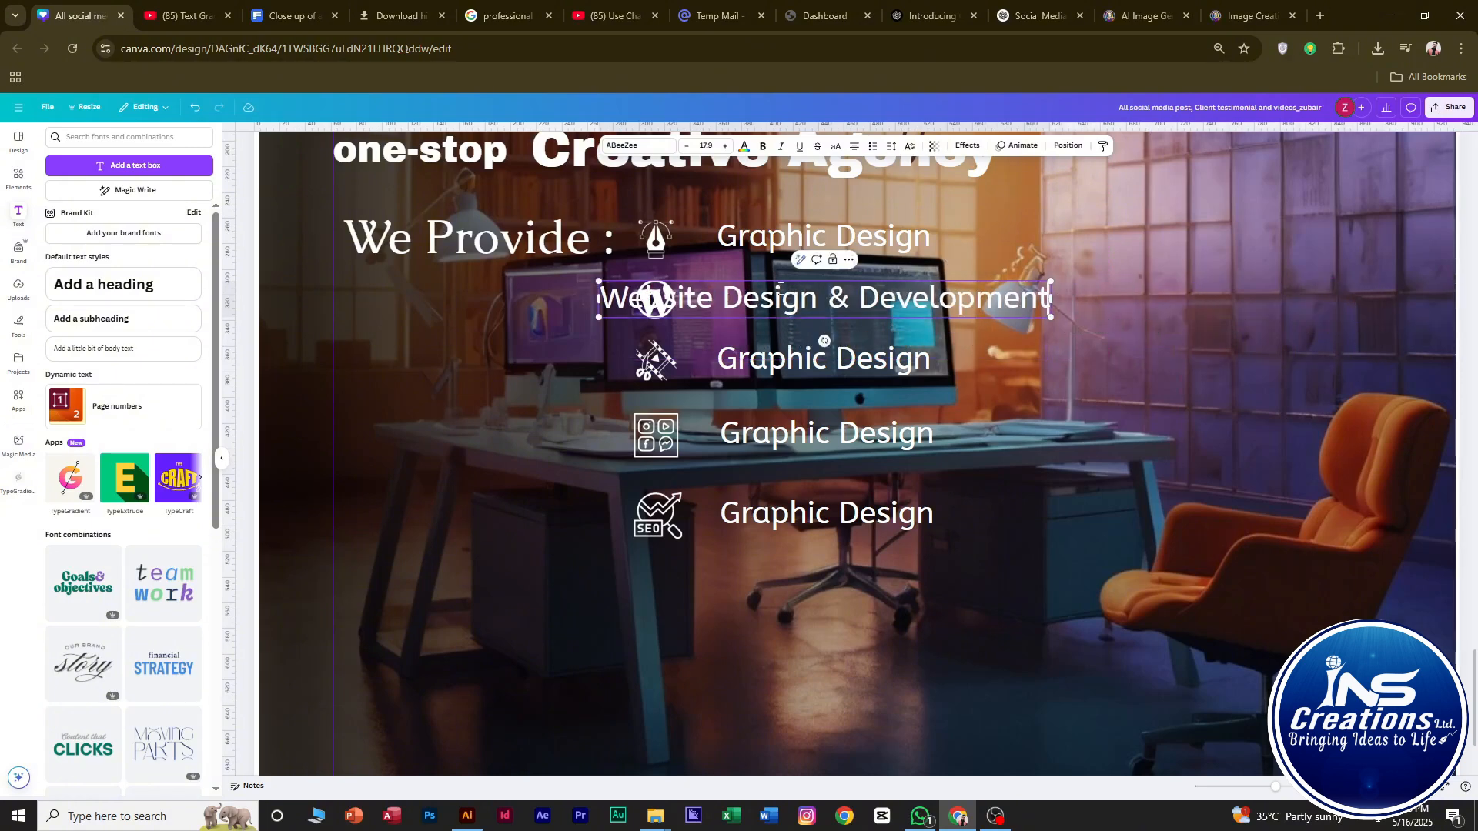
pyautogui.moveTo(793, 295); pyautogui.dragTo(909, 294)
# Change the label beside the film-and-scissors icon to "Video Editing".
pyautogui.doubleClick(857, 371)
pyautogui.write('Vide')
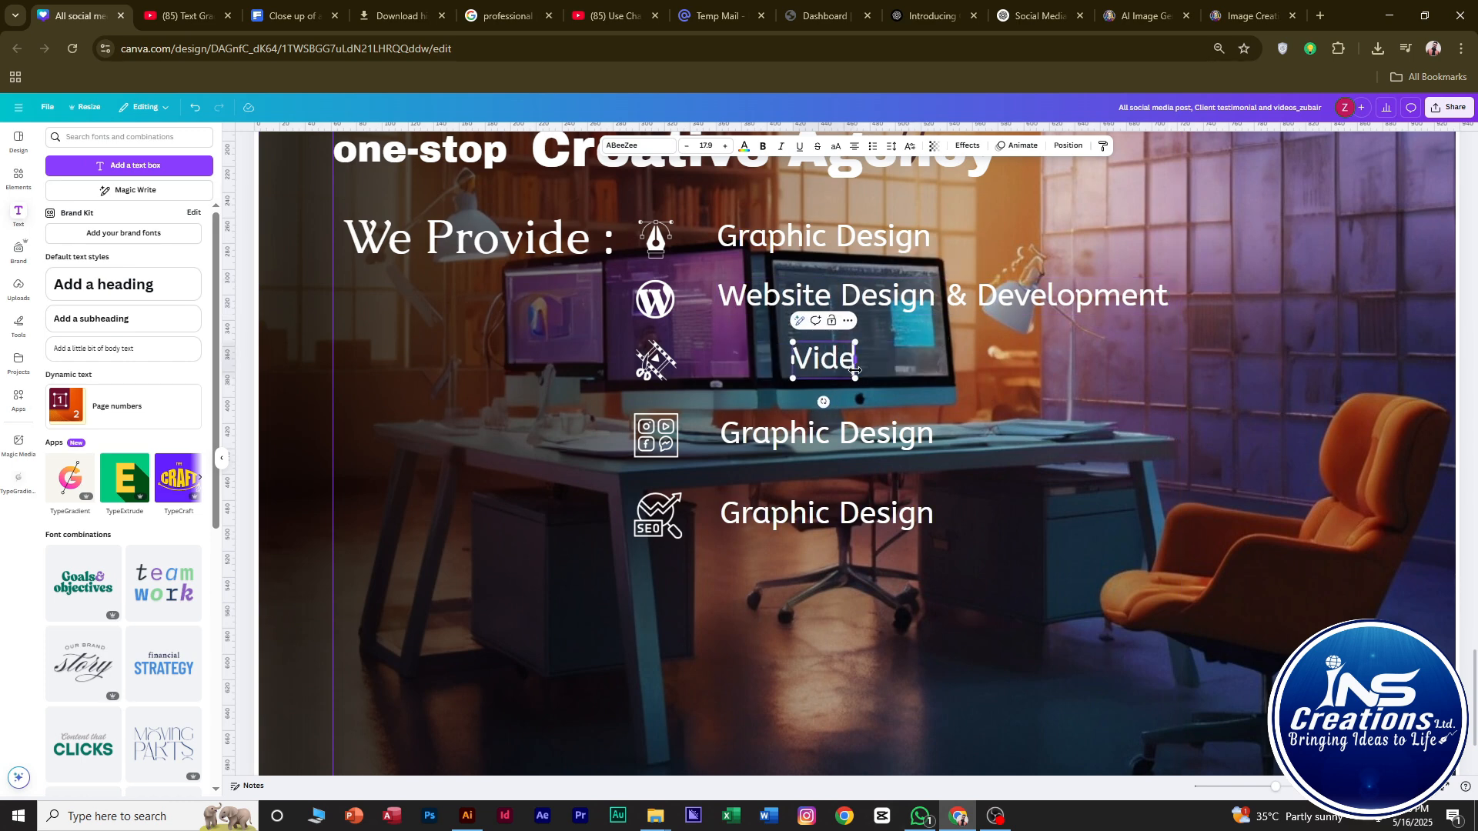
pyautogui.write('o Editing')
# Change the label beside the social media icon to "Social Media Management" and move it clear of the icon.
pyautogui.doubleClick(866, 441)
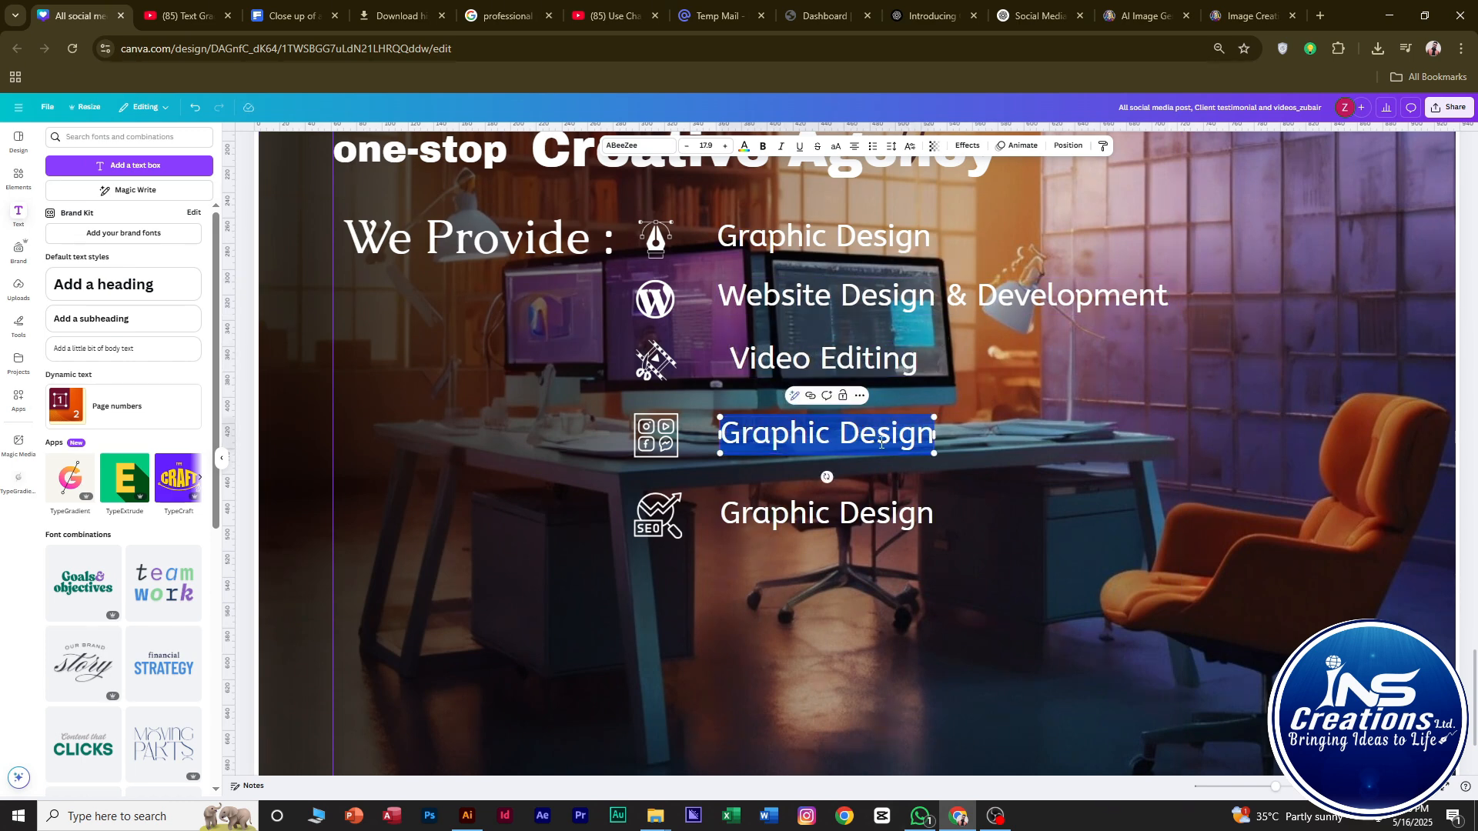
pyautogui.write('Social Medi')
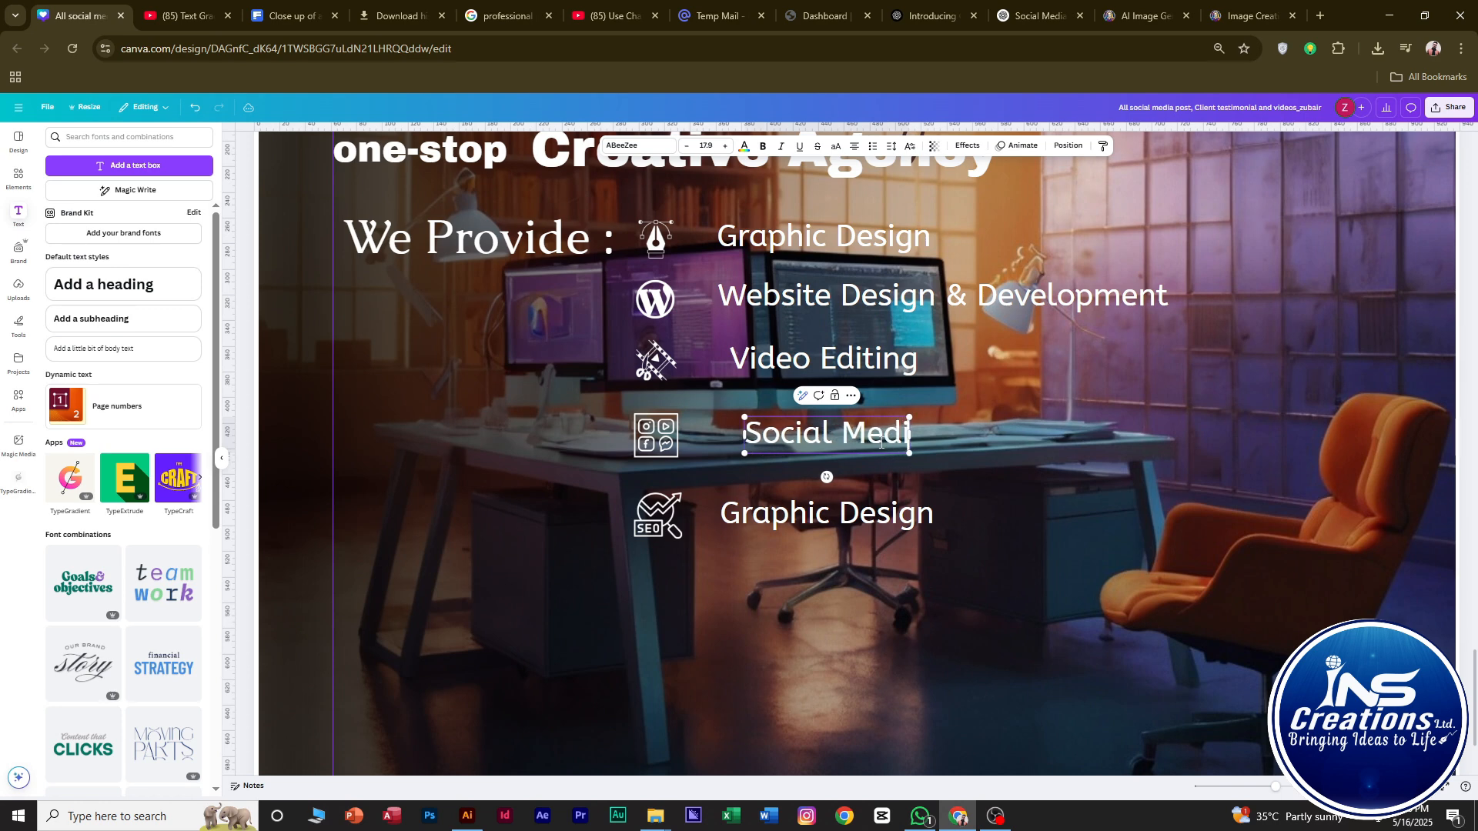
pyautogui.write('a Management')
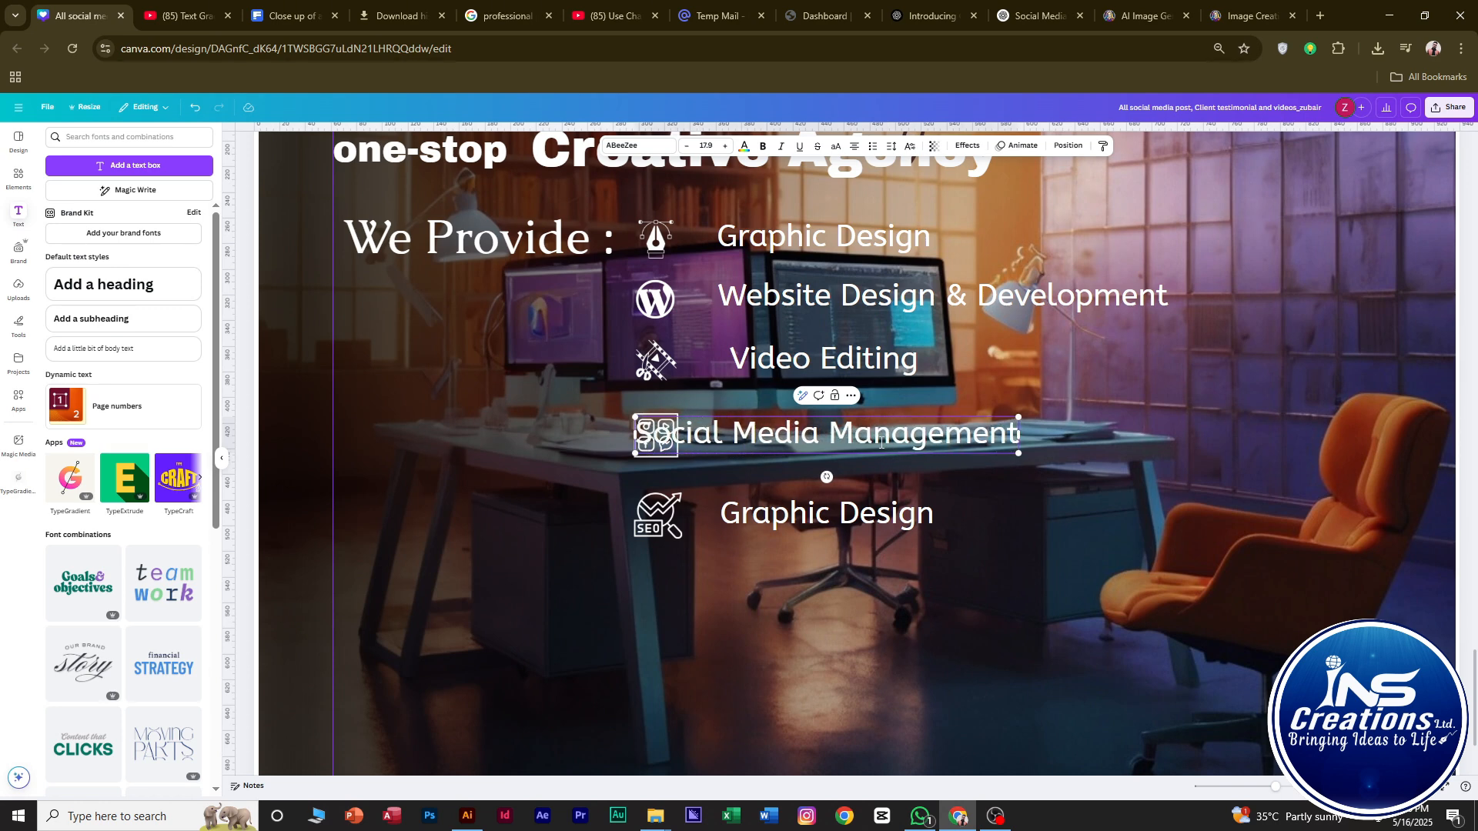
pyautogui.moveTo(820, 436); pyautogui.dragTo(889, 433)
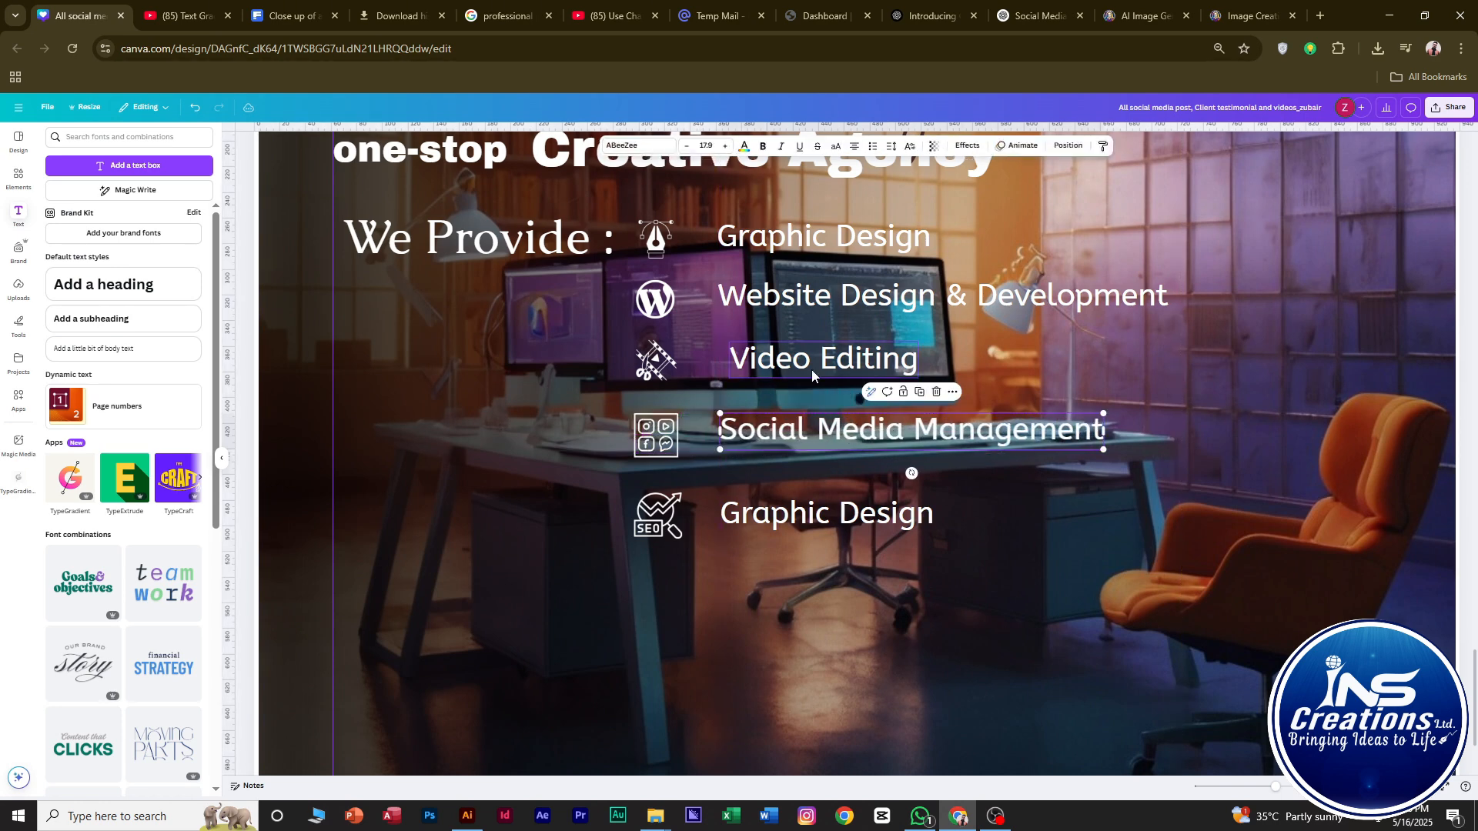
# Align "Video Editing" with the left edge of the other labels and nudge "Social Media Management" level with its icon.
pyautogui.click(836, 367)
pyautogui.moveTo(799, 362); pyautogui.dragTo(790, 361)
pyautogui.moveTo(804, 431); pyautogui.dragTo(803, 435)
# Change the label beside the SEO icon to "SEO Services".
pyautogui.doubleClick(829, 517)
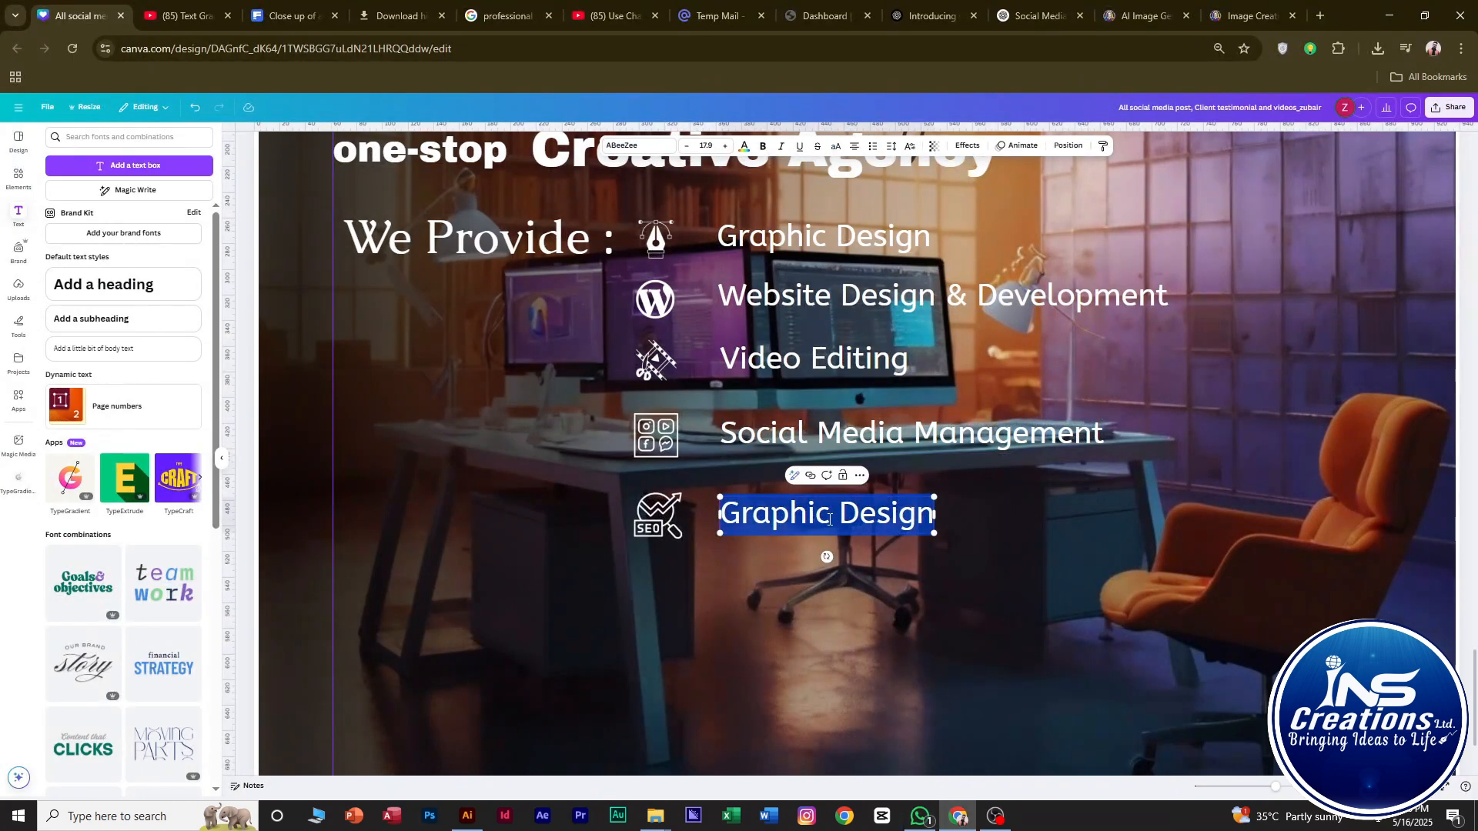
pyautogui.write('SEO Serb')
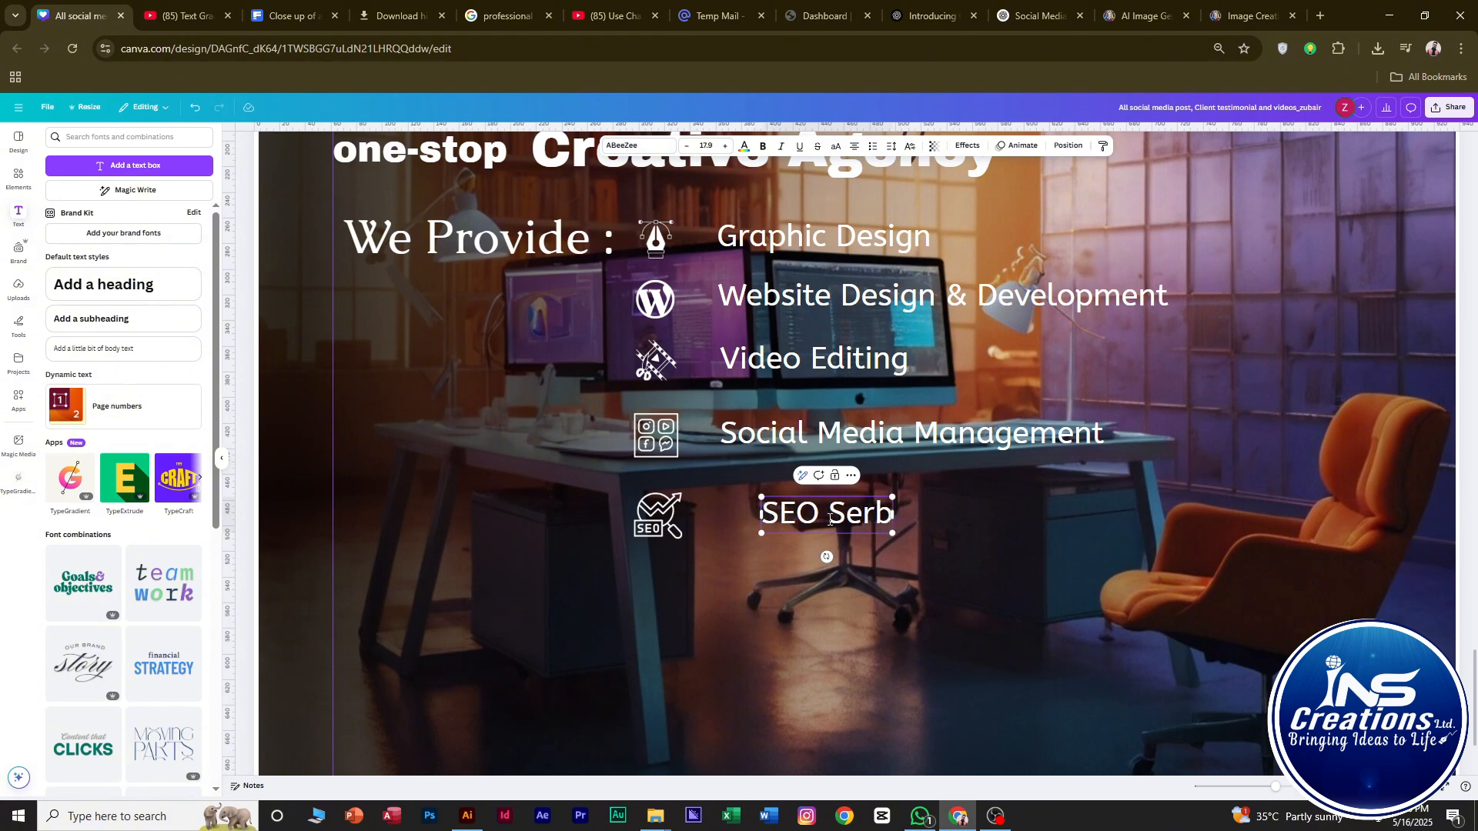
pyautogui.press('BackSpace')
pyautogui.write('vices')
pyautogui.click(832, 592)
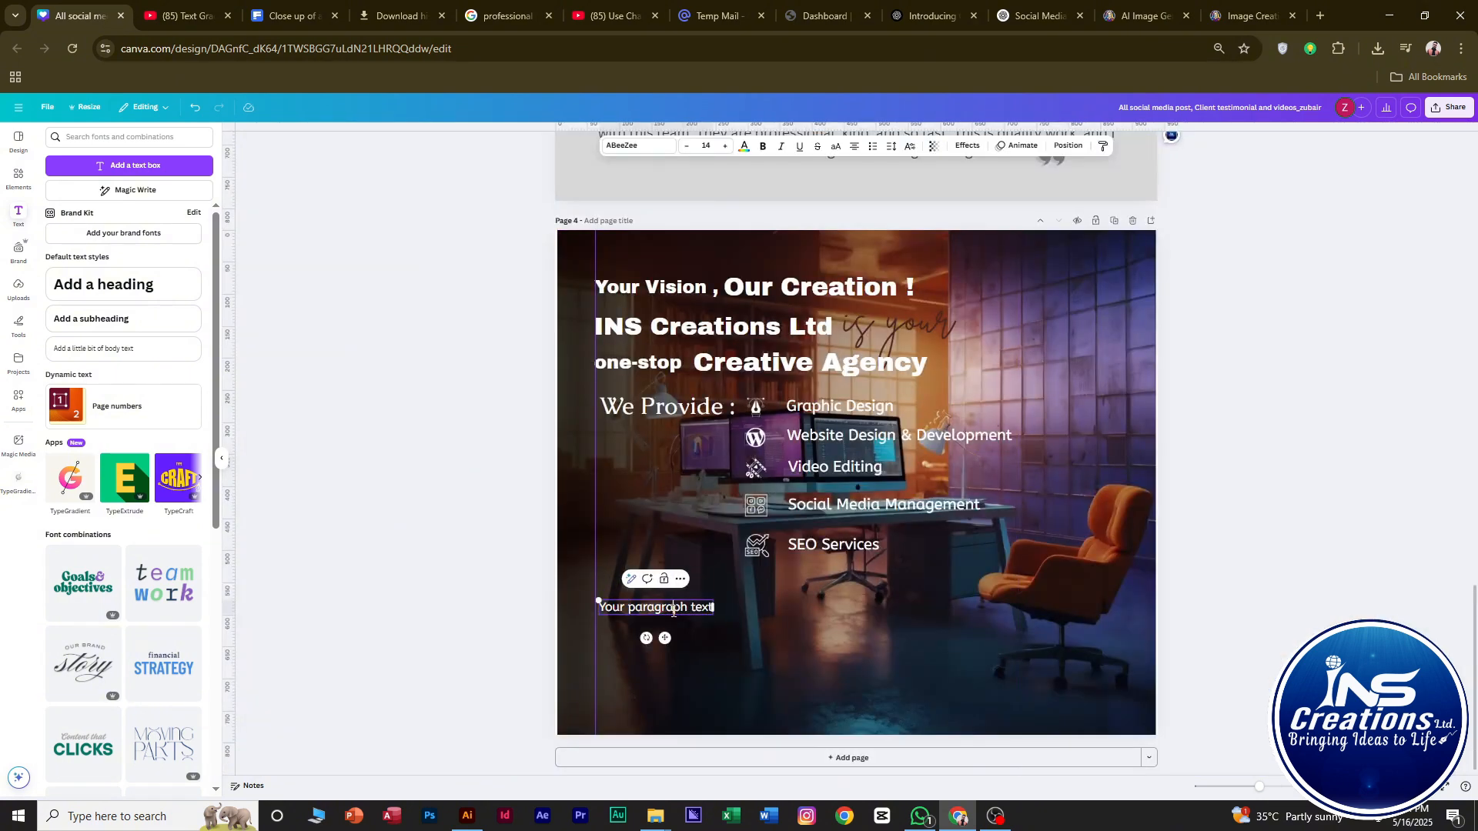
# Replace the placeholder paragraph with "Let's bring your ideas to life with 7+ years of expertise and 600+ successful projects!" and fit it on one line.
pyautogui.click(681, 619)
pyautogui.click(682, 608)
pyautogui.write('Let’s bring your ideas to life with 7+ years of expertise and 600+ successful projects!')
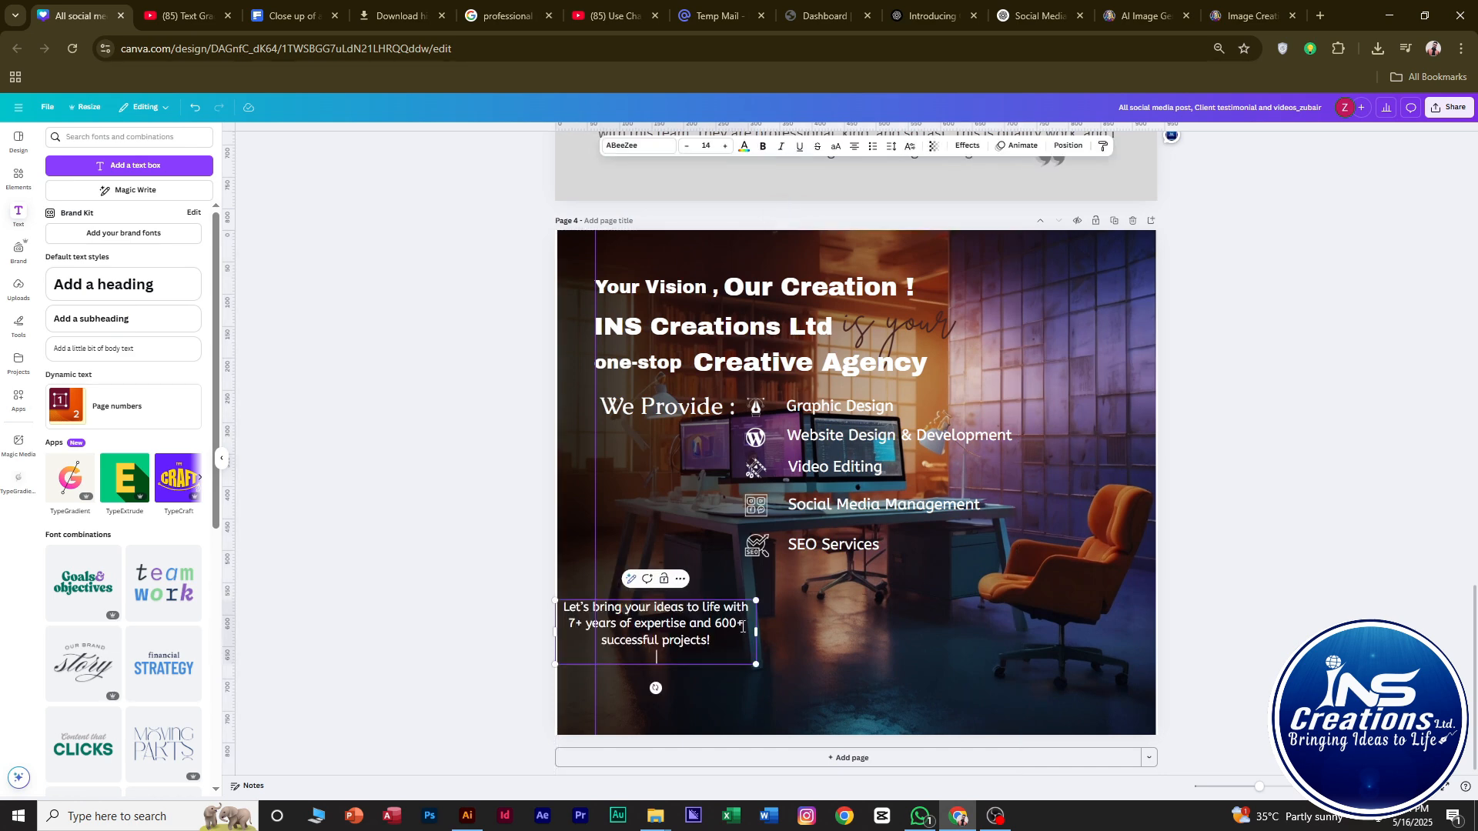
pyautogui.moveTo(759, 632); pyautogui.dragTo(1151, 614)
# Search the graphics for "shadow" and place the rectangular fading shadow over the lower part of page 4.
pyautogui.write('shadow')
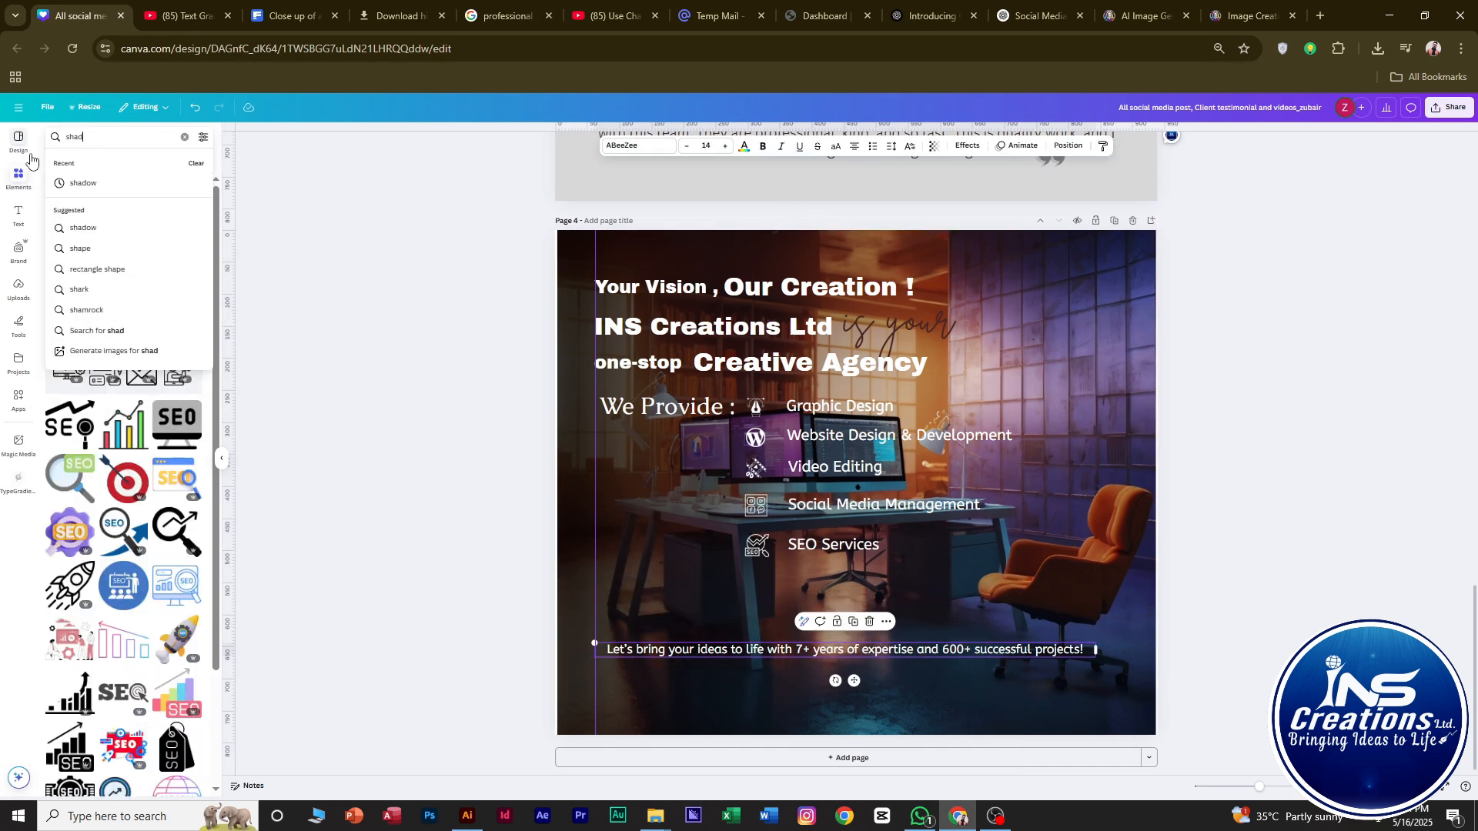
pyautogui.press('Return')
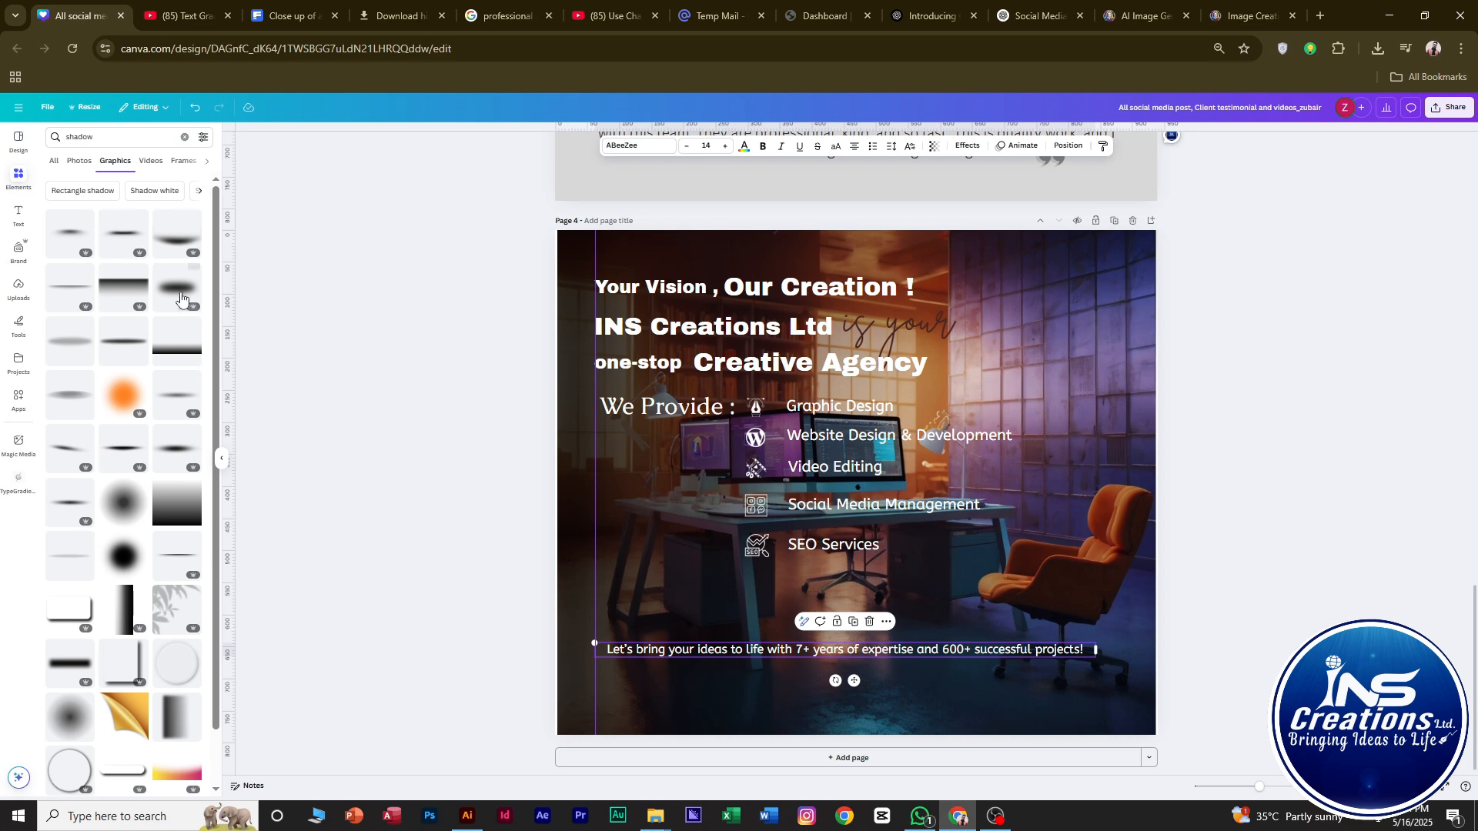
pyautogui.click(123, 299)
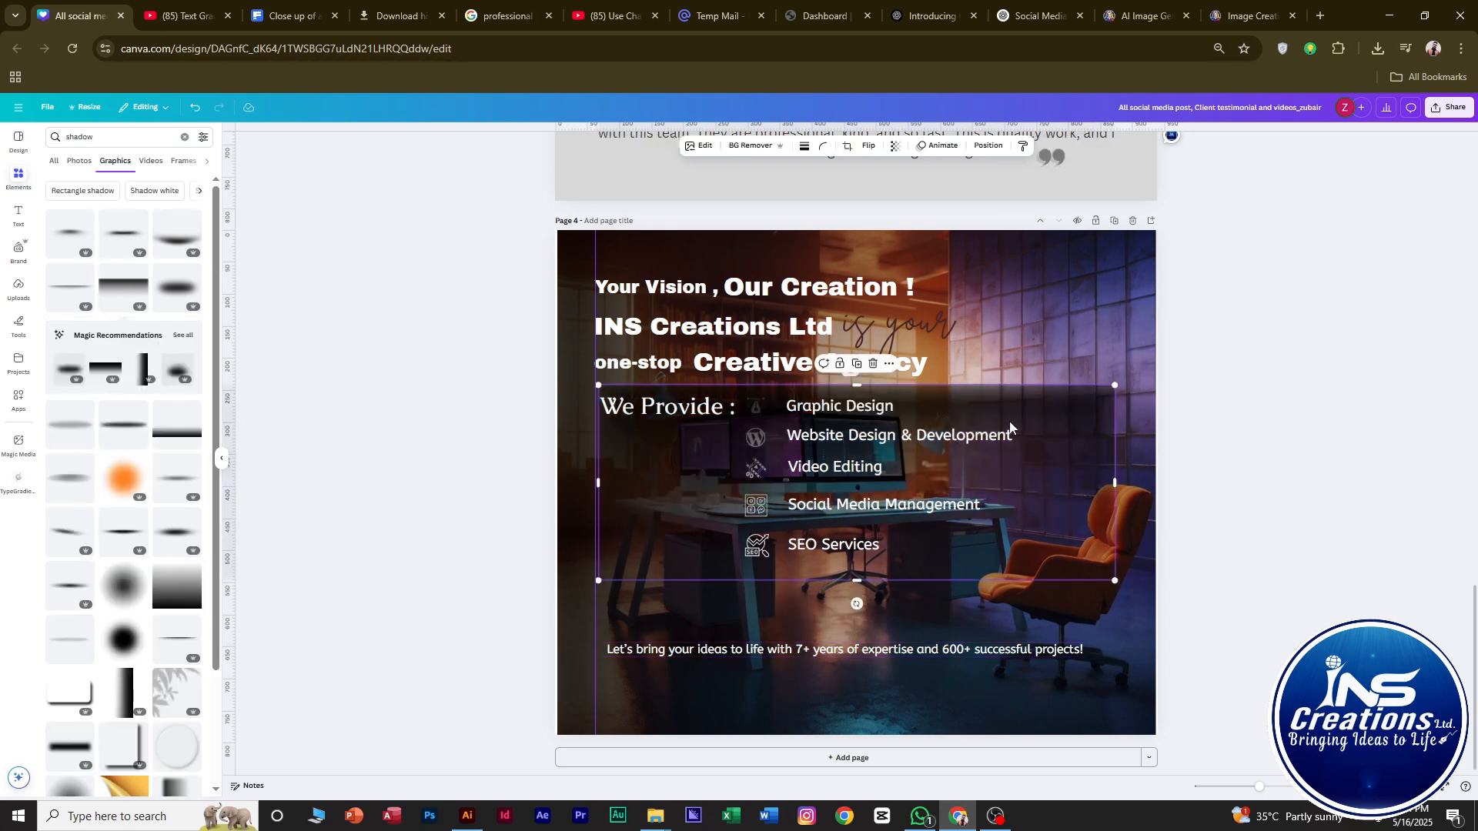
pyautogui.moveTo(1011, 428); pyautogui.dragTo(972, 641)
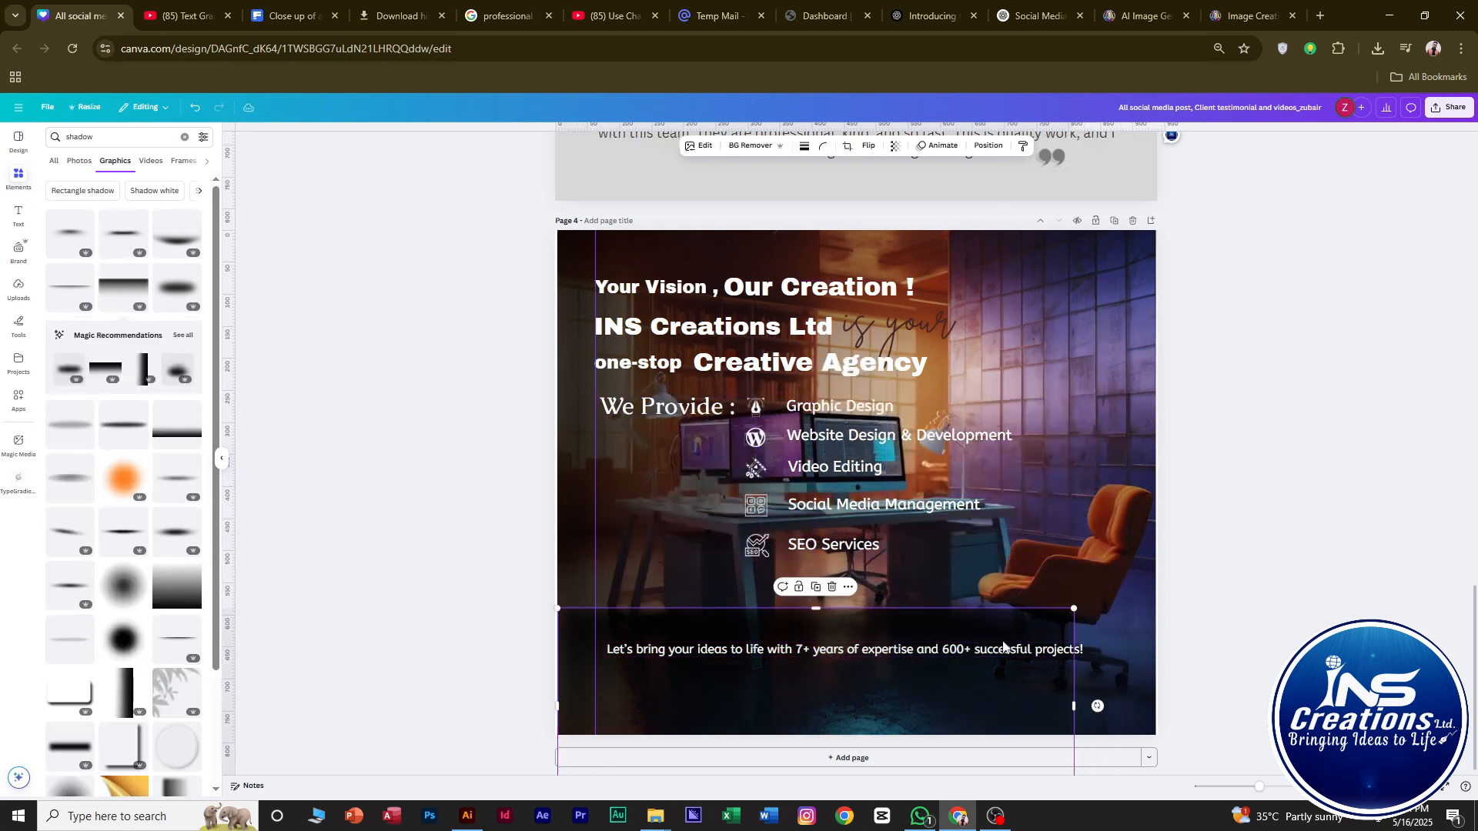
# Stretch the shadow across the full page width and extend it upward so it darkens the lower half.
pyautogui.moveTo(1076, 703); pyautogui.dragTo(274, 664)
pyautogui.scroll(-1, 957, 677)
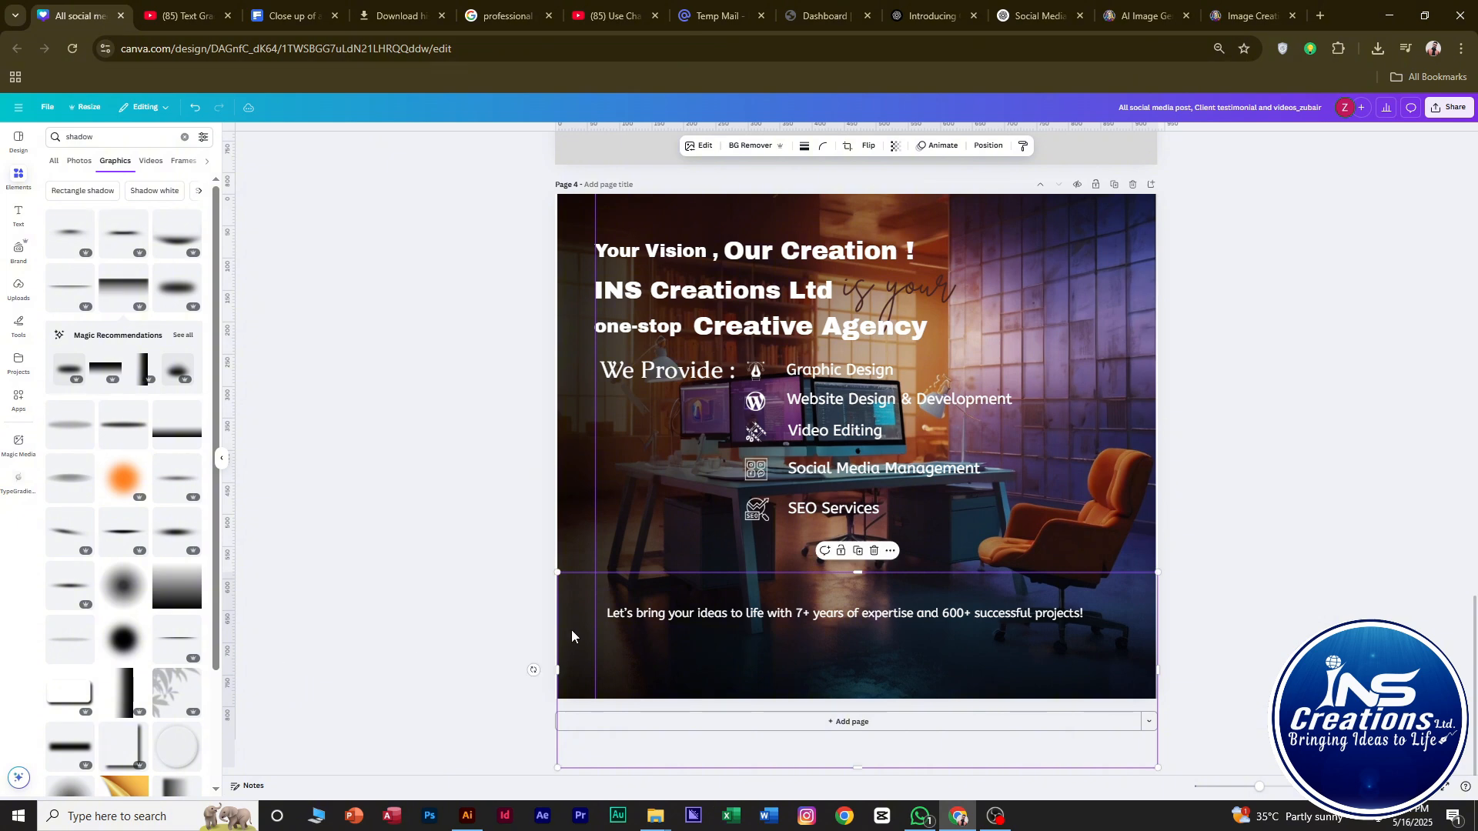
pyautogui.scroll(1, 1011, 665)
pyautogui.moveTo(1011, 664); pyautogui.dragTo(1003, 624)
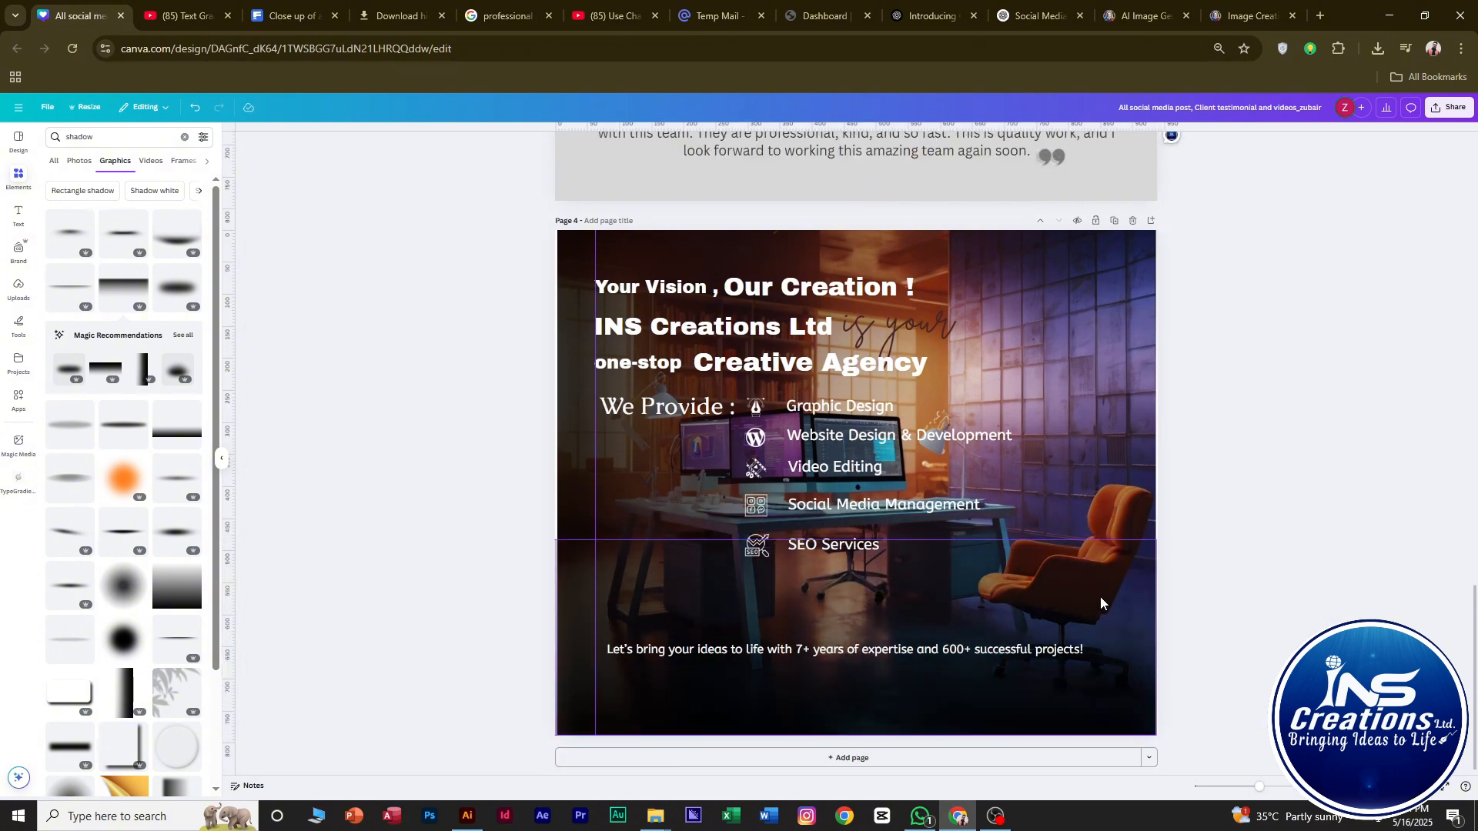
pyautogui.moveTo(855, 540); pyautogui.dragTo(875, 234)
pyautogui.click(1319, 490)
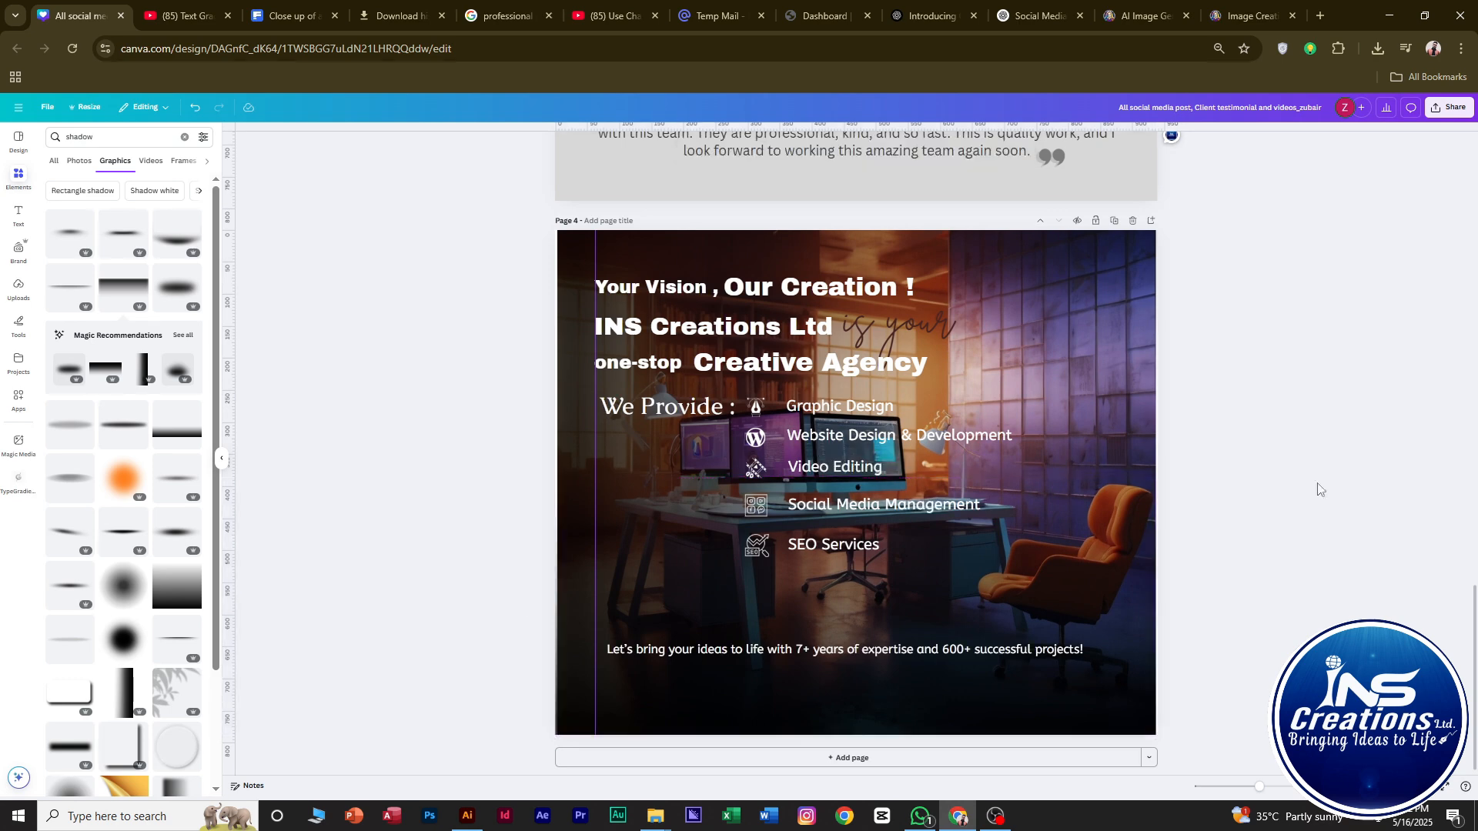
# Increase the tagline's font size to 16, keep it on one line and align it with the headline's left edge.
pyautogui.click(858, 643)
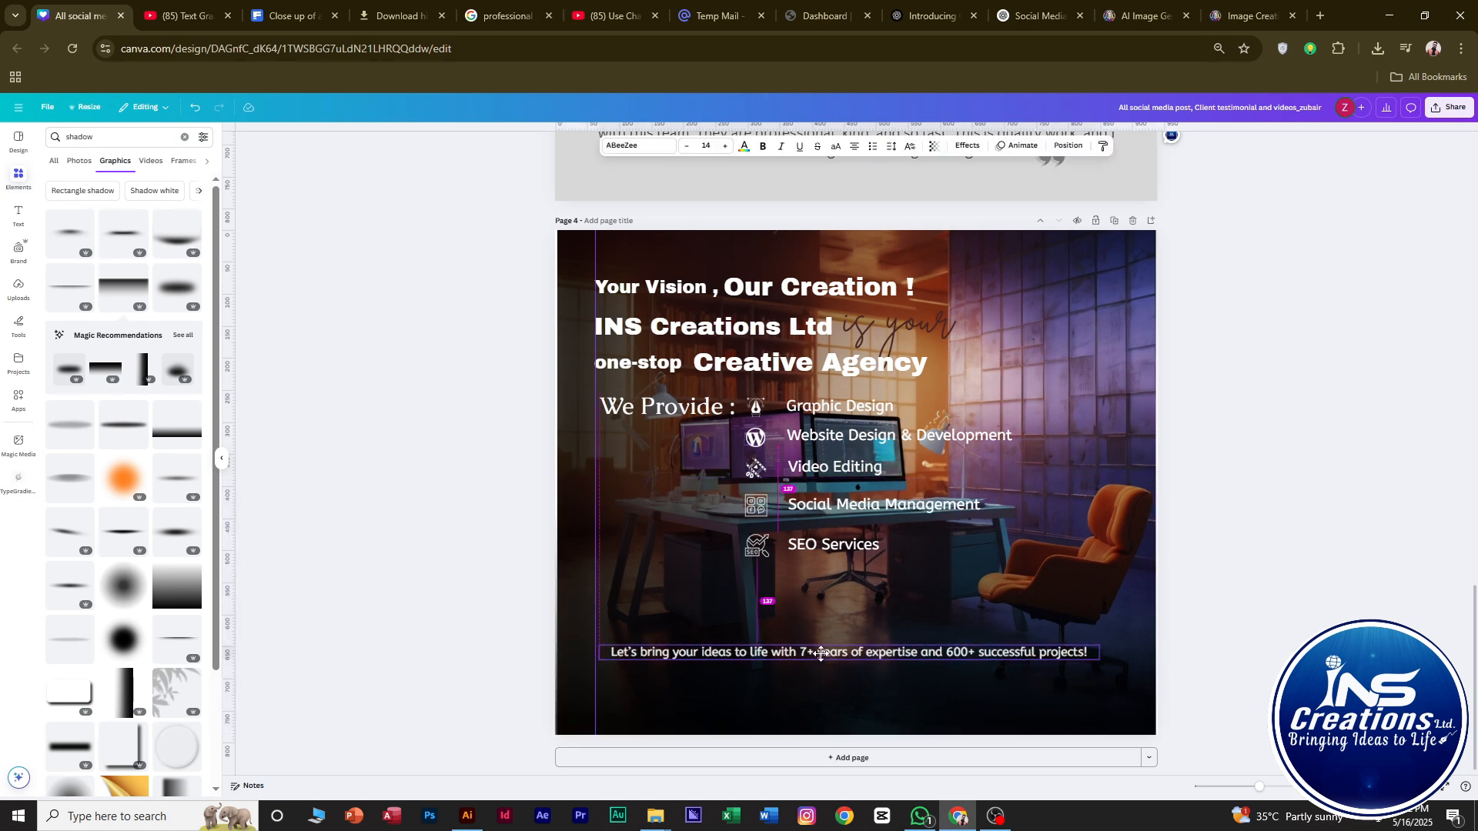
pyautogui.click(721, 153)
pyautogui.click(722, 153)
pyautogui.moveTo(1096, 655); pyautogui.dragTo(1147, 664)
pyautogui.click(926, 670)
pyautogui.moveTo(795, 648)
pyautogui.mouseDown()
pyautogui.moveTo(794, 624)
pyautogui.moveTo(808, 639)
pyautogui.moveTo(793, 642)
pyautogui.mouseUp()
# Lock the shadow, then scale the whole "We Provide :" list down and align it with the headline's left edge.
pyautogui.click(898, 553)
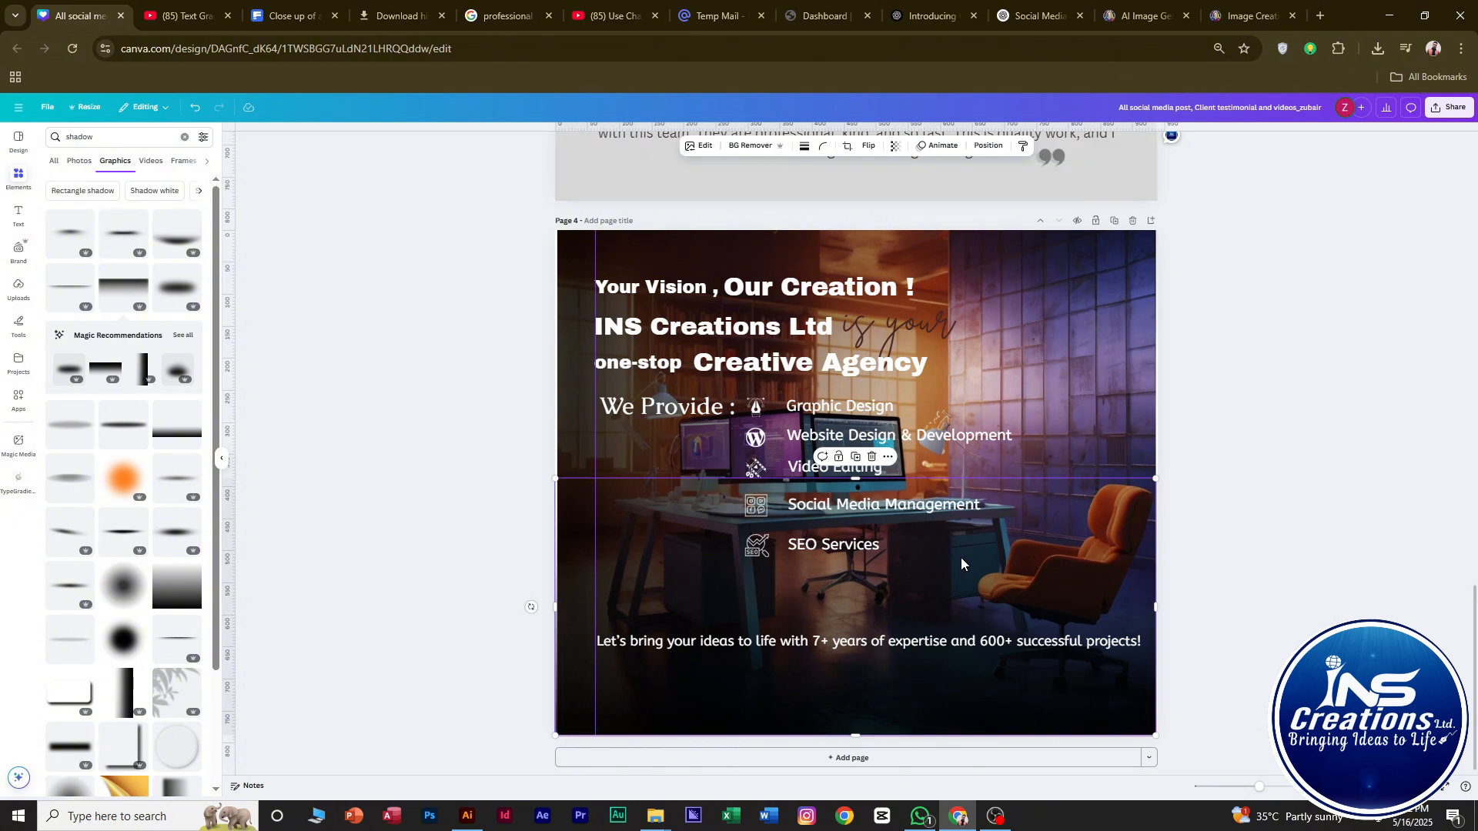
pyautogui.click(843, 462)
pyautogui.moveTo(967, 592); pyautogui.dragTo(625, 416)
pyautogui.moveTo(1014, 392); pyautogui.dragTo(917, 438)
pyautogui.moveTo(792, 514); pyautogui.dragTo(789, 490)
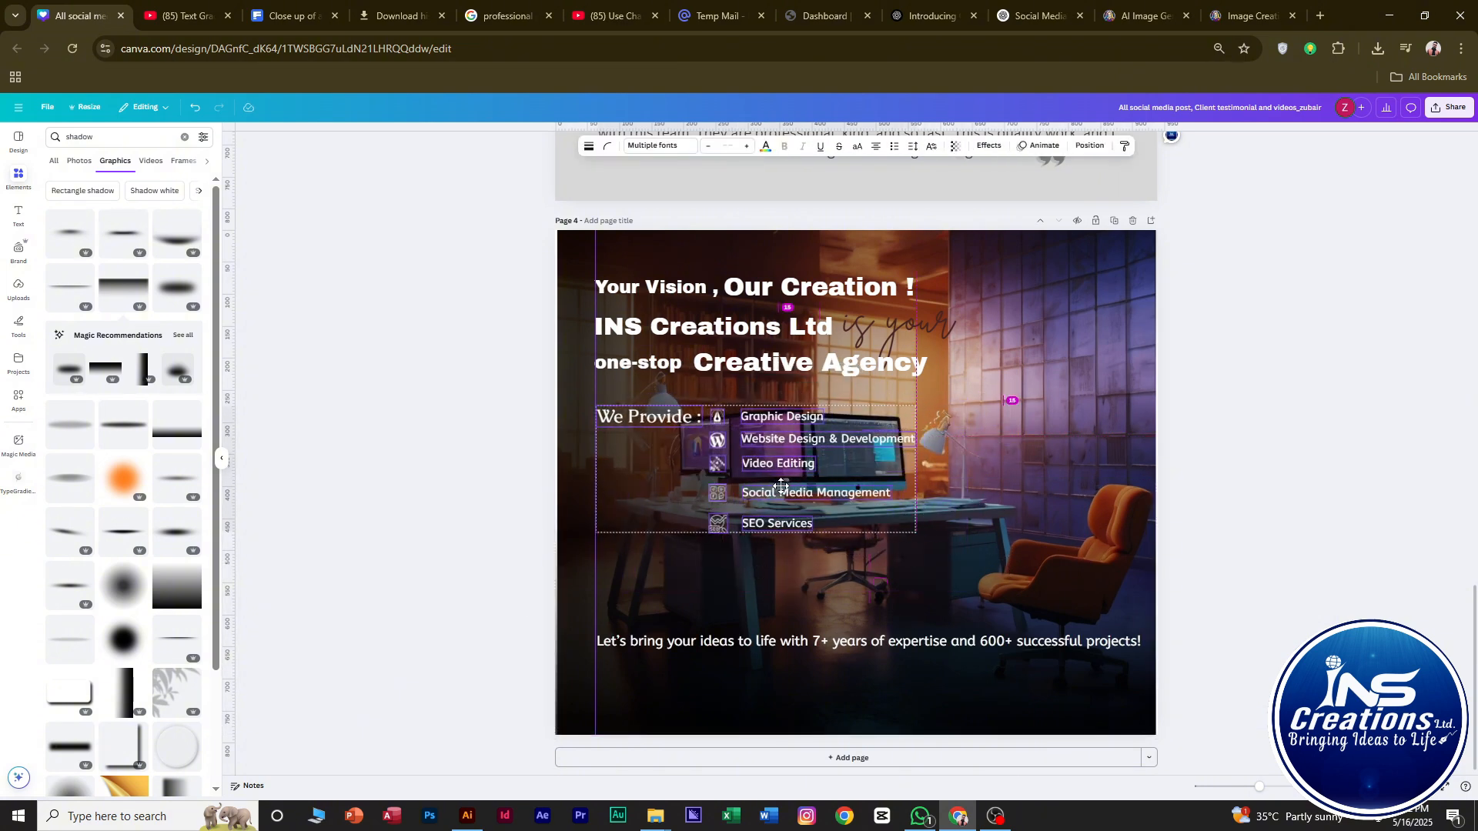
# Enlarge the "We Provide :" list to nearly the headline's width and move the tagline up closer to the list.
pyautogui.click(1055, 462)
pyautogui.moveTo(906, 553); pyautogui.dragTo(654, 420)
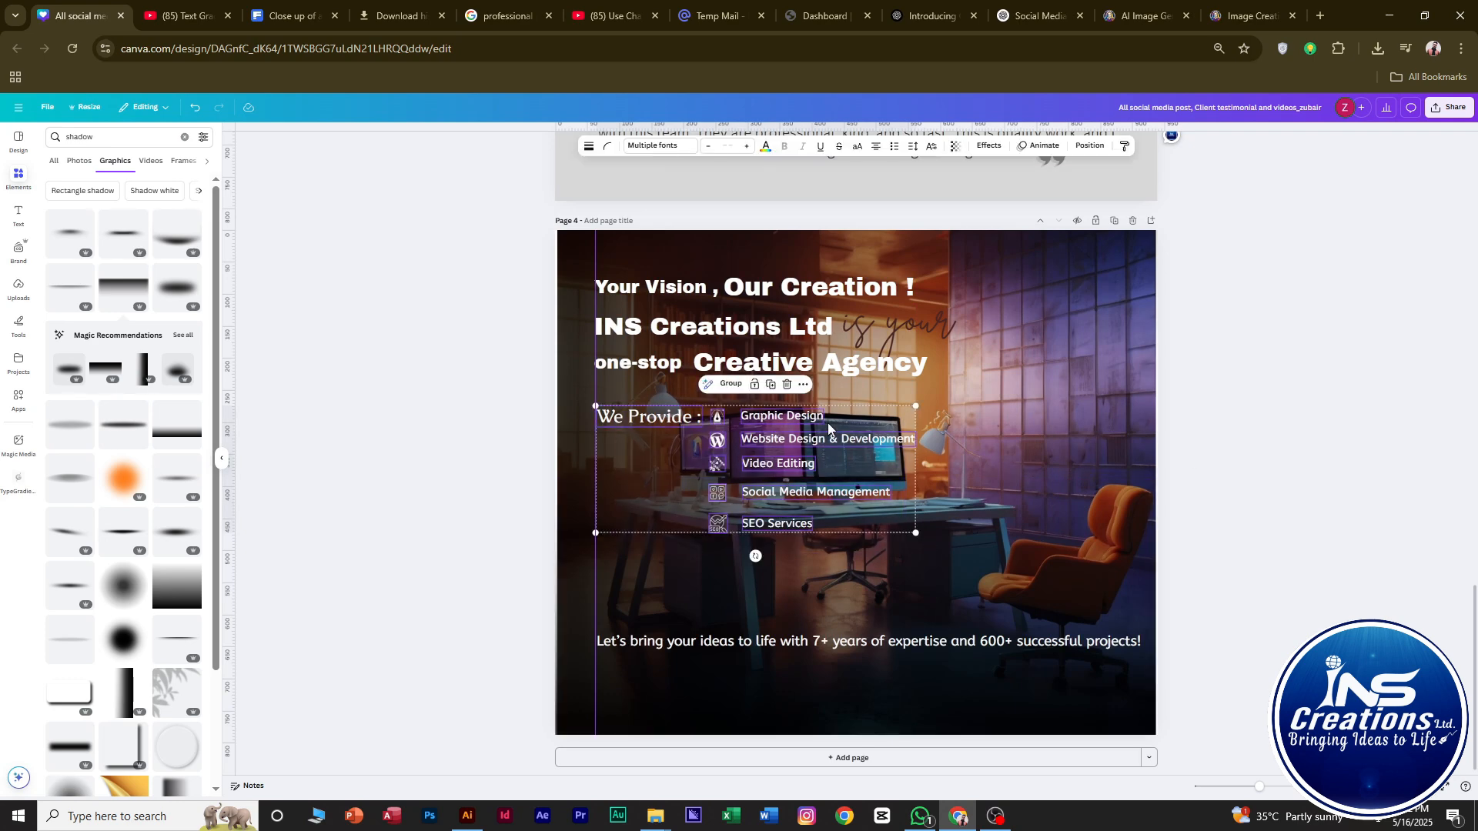
pyautogui.moveTo(919, 403); pyautogui.dragTo(928, 397)
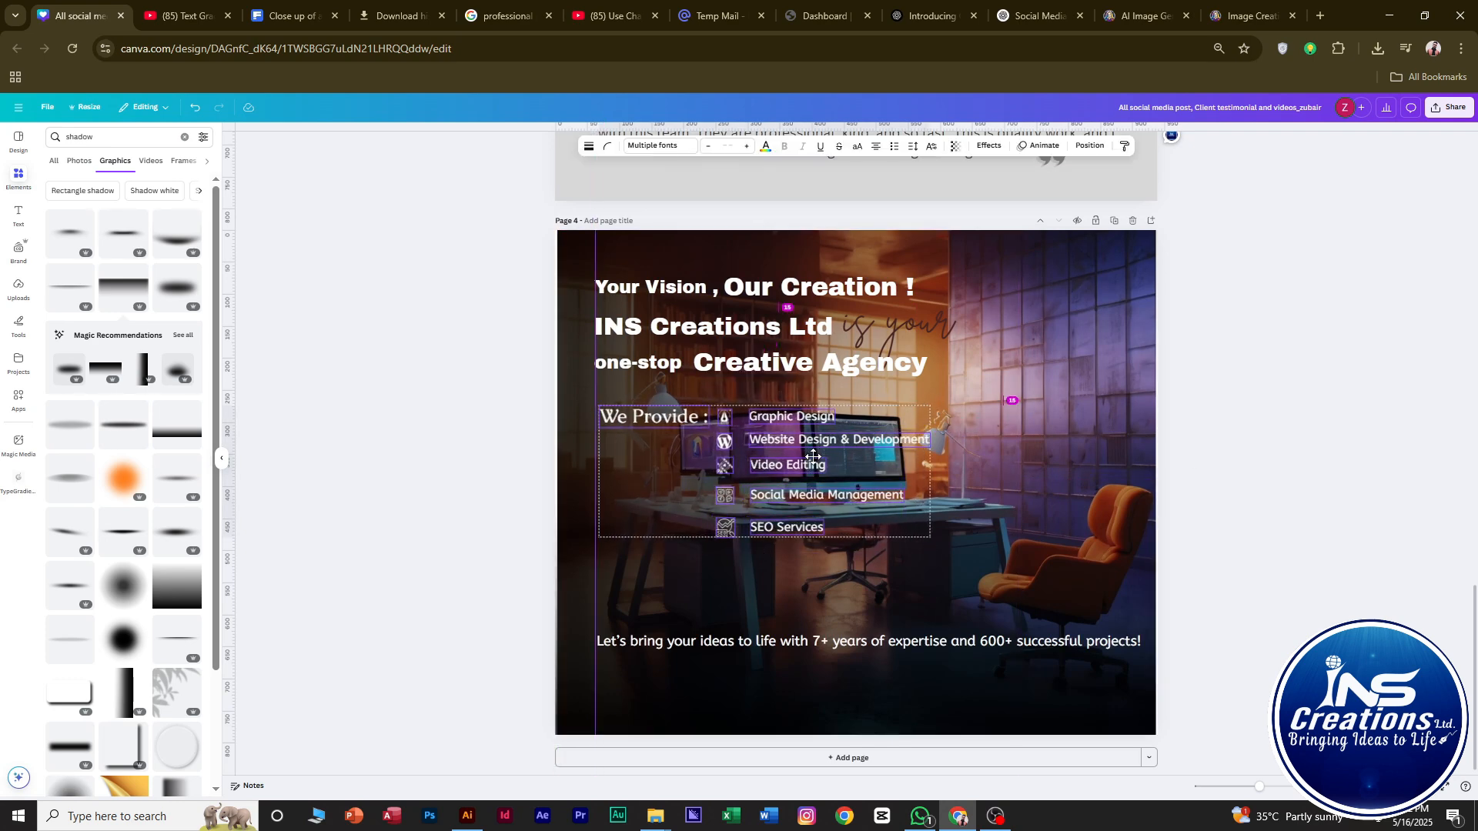
pyautogui.click(1210, 493)
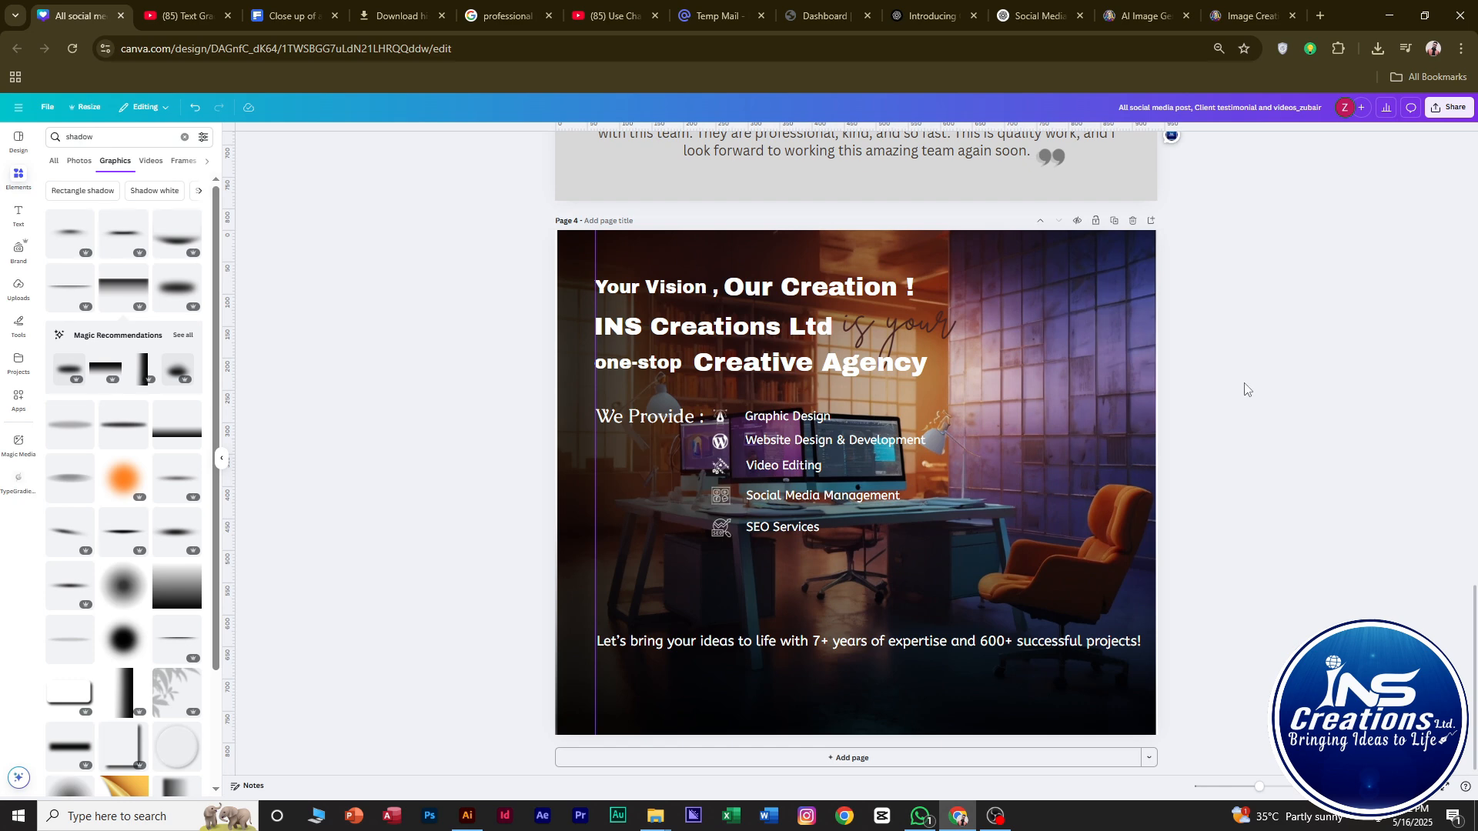
pyautogui.moveTo(885, 645); pyautogui.dragTo(886, 588)
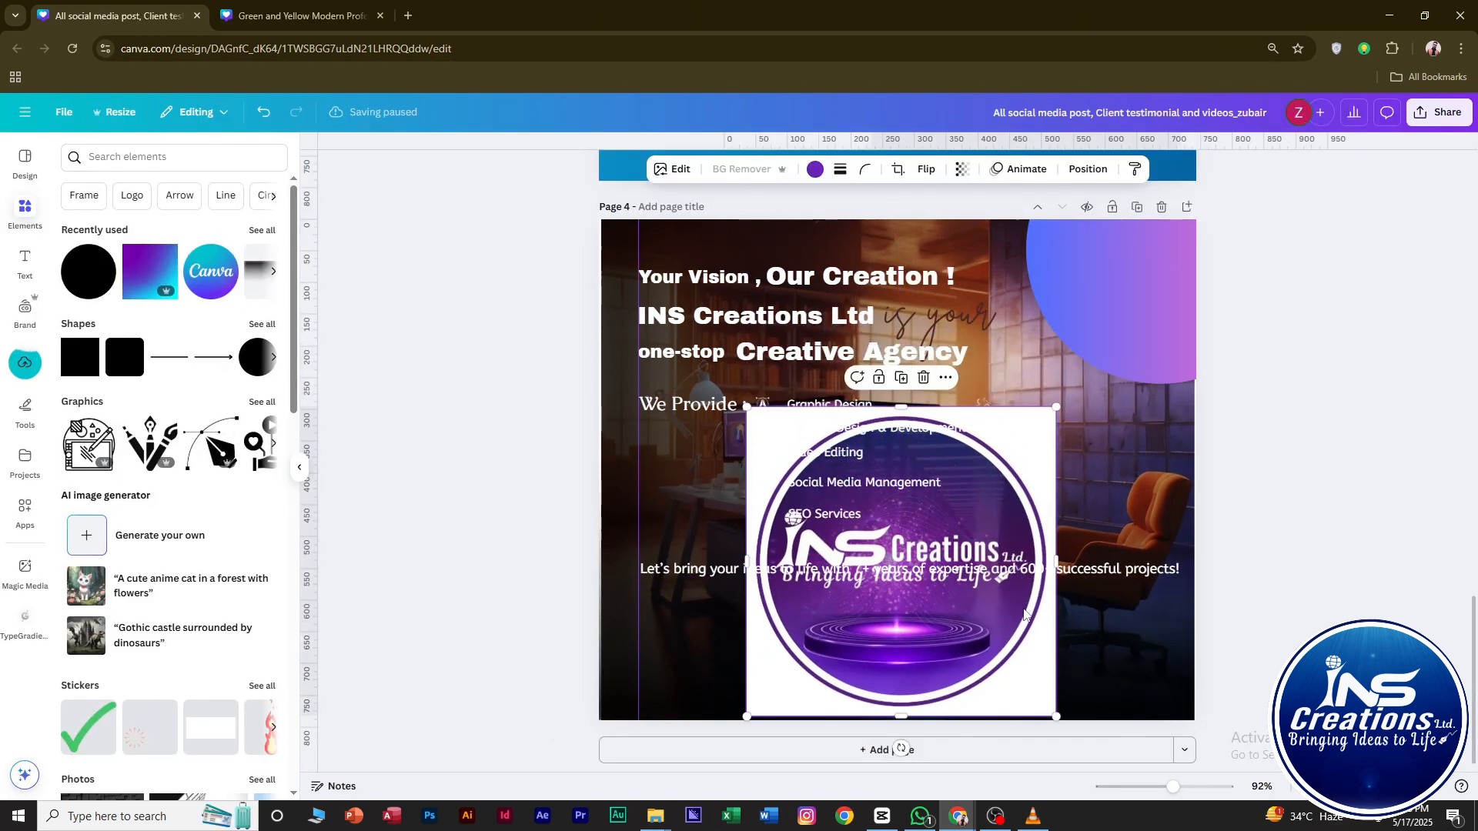
# Scale the square INS Creations logo image down and move it toward the page's upper-right area.
pyautogui.moveTo(967, 641); pyautogui.dragTo(1074, 472)
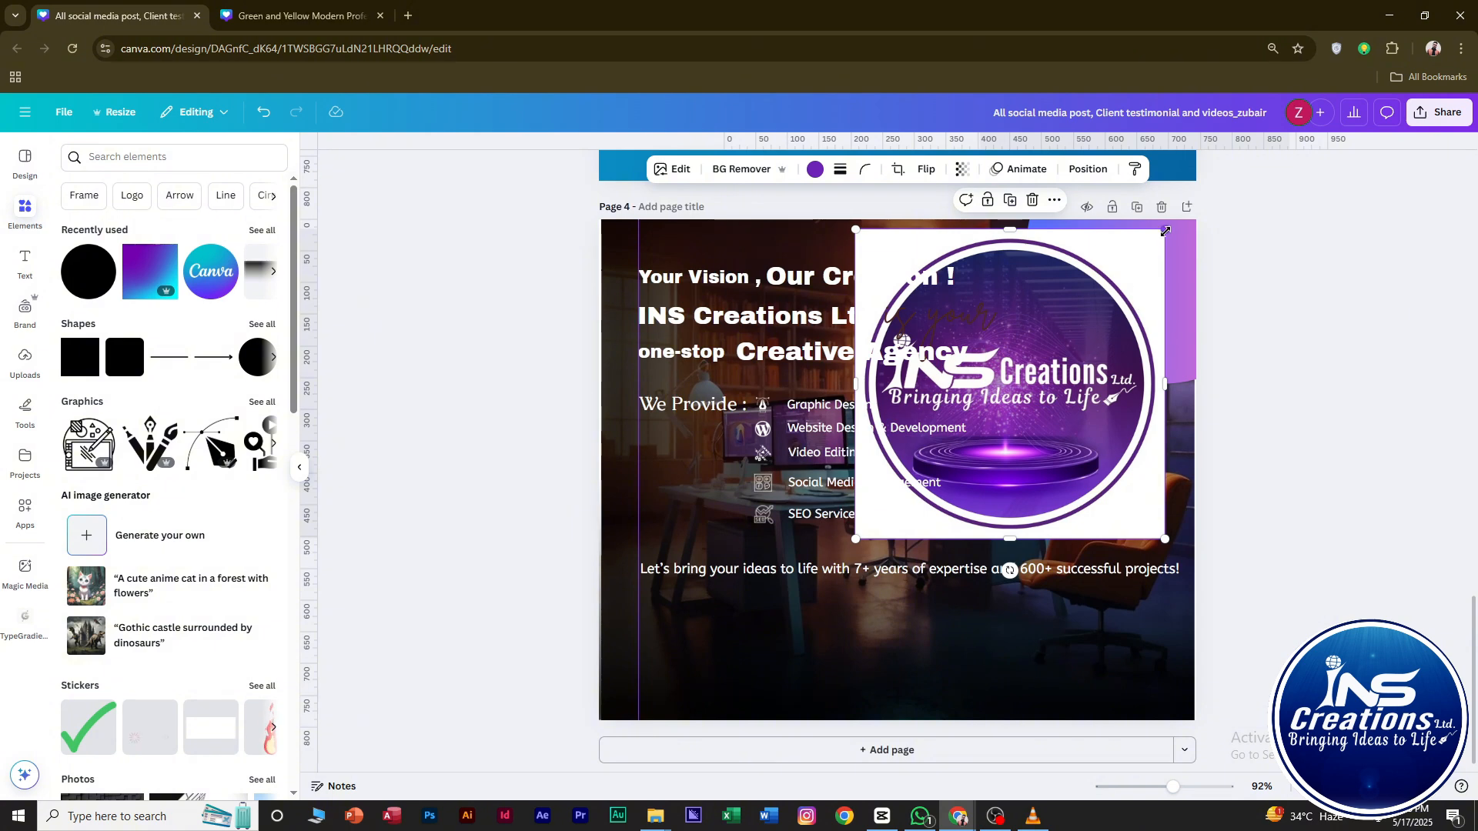
pyautogui.moveTo(1166, 231); pyautogui.dragTo(1081, 308)
pyautogui.moveTo(1044, 412); pyautogui.dragTo(1102, 378)
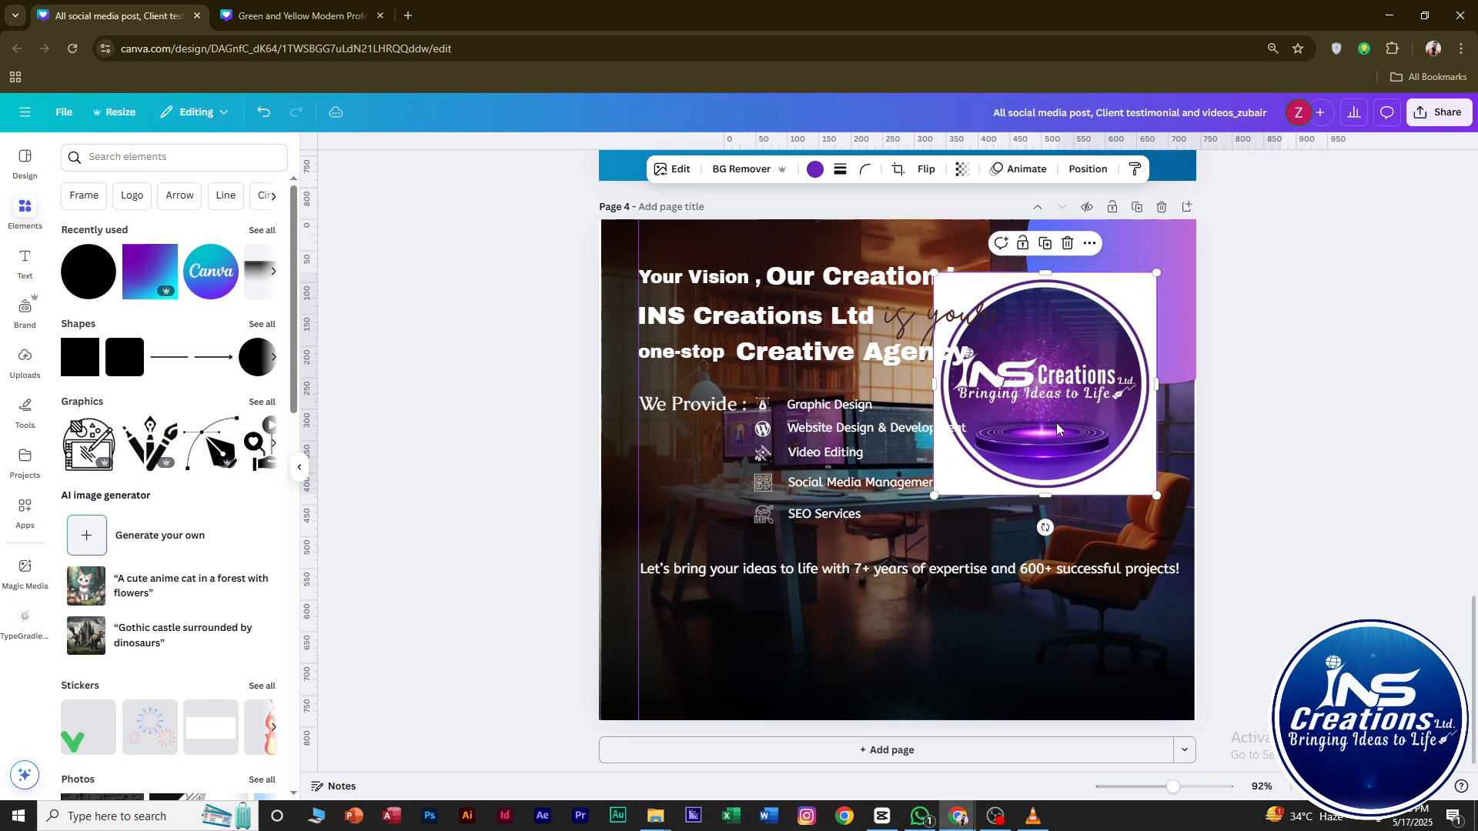
# Add a circular frame, shrink it and fill it with the INS Creations logo image.
pyautogui.click(73, 200)
pyautogui.click(207, 392)
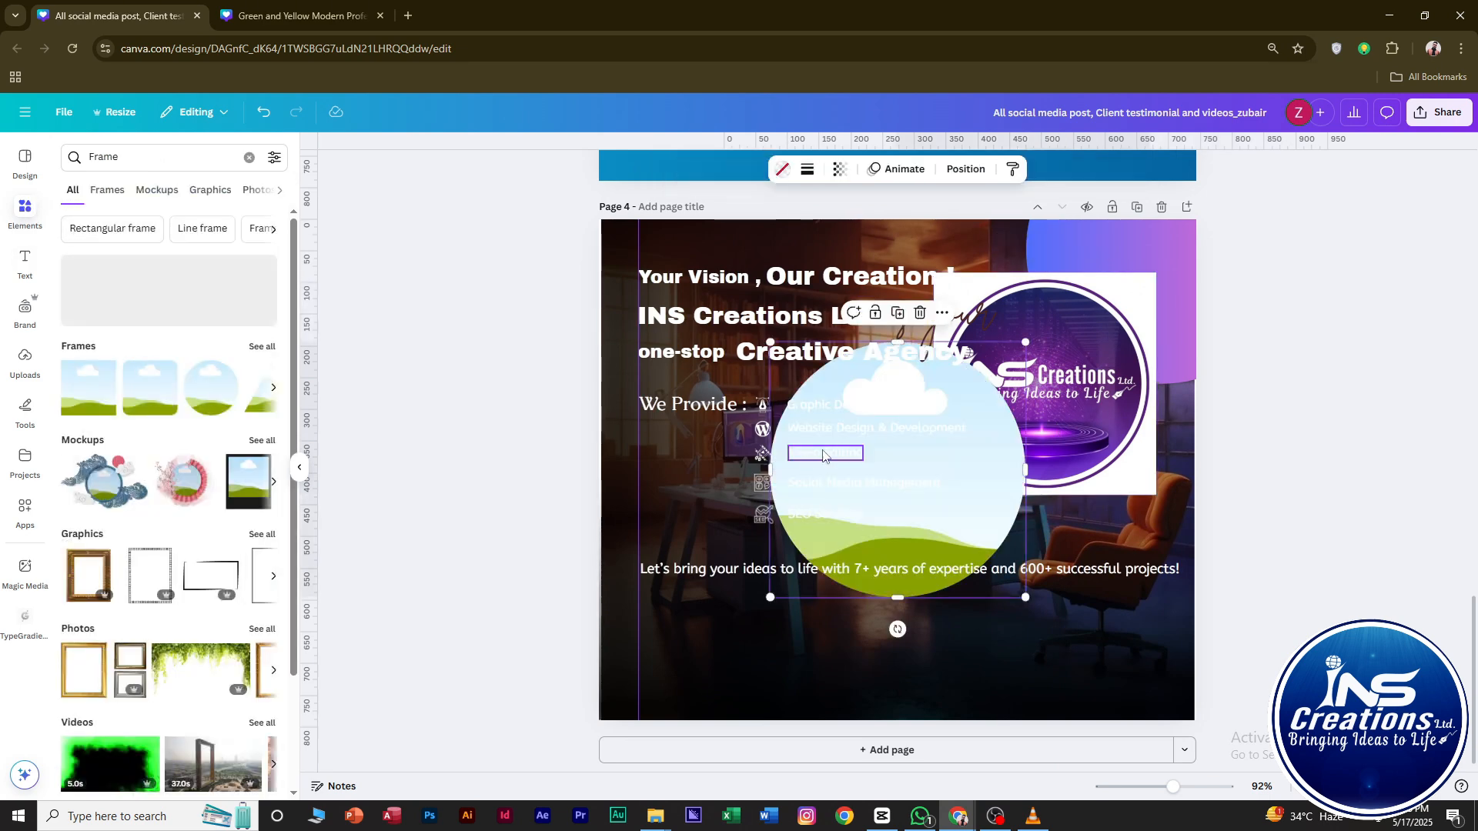
pyautogui.moveTo(1030, 345); pyautogui.dragTo(975, 409)
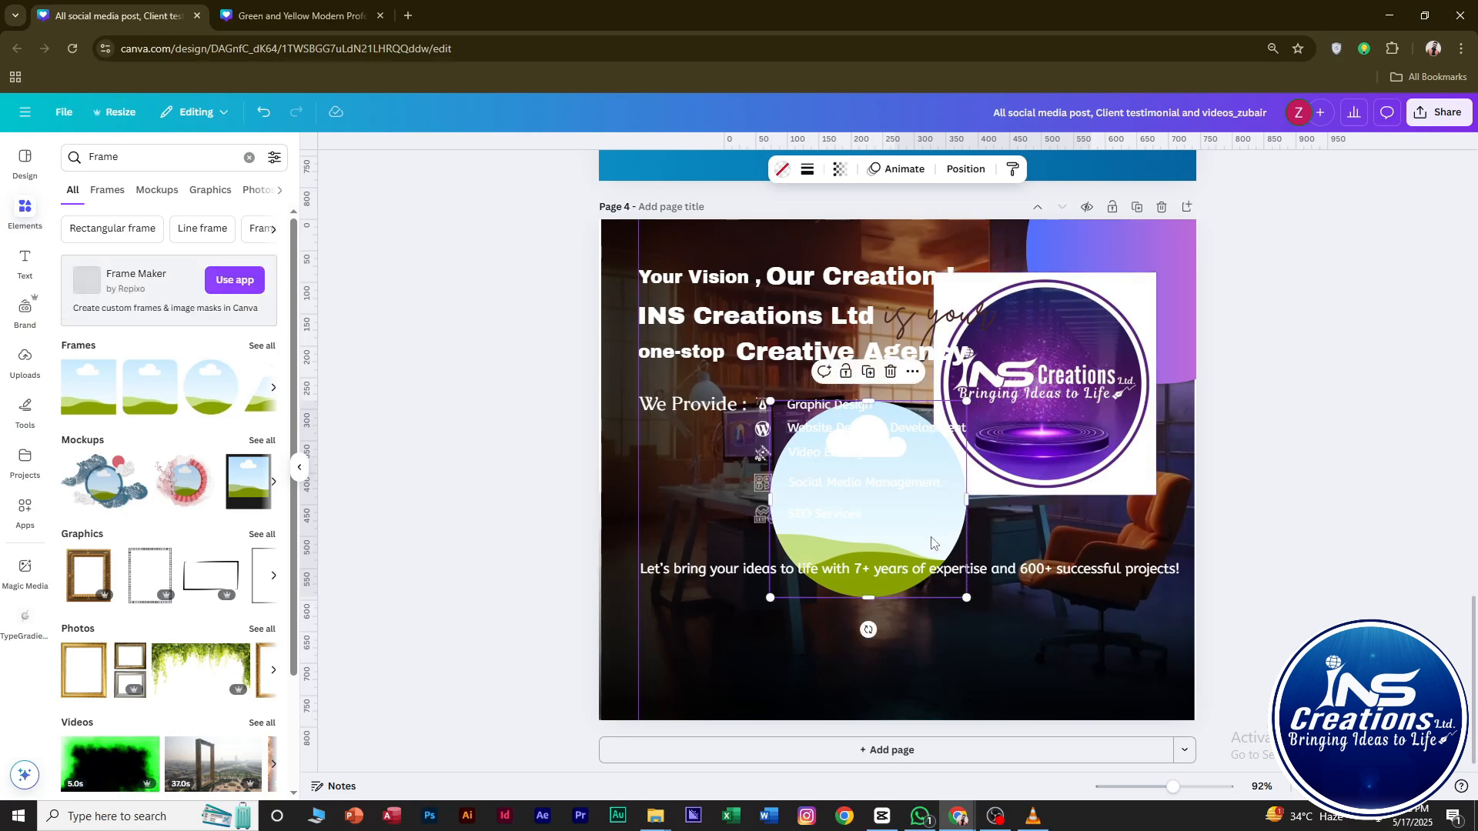
pyautogui.moveTo(934, 543); pyautogui.dragTo(962, 565)
pyautogui.moveTo(1102, 395); pyautogui.dragTo(921, 542)
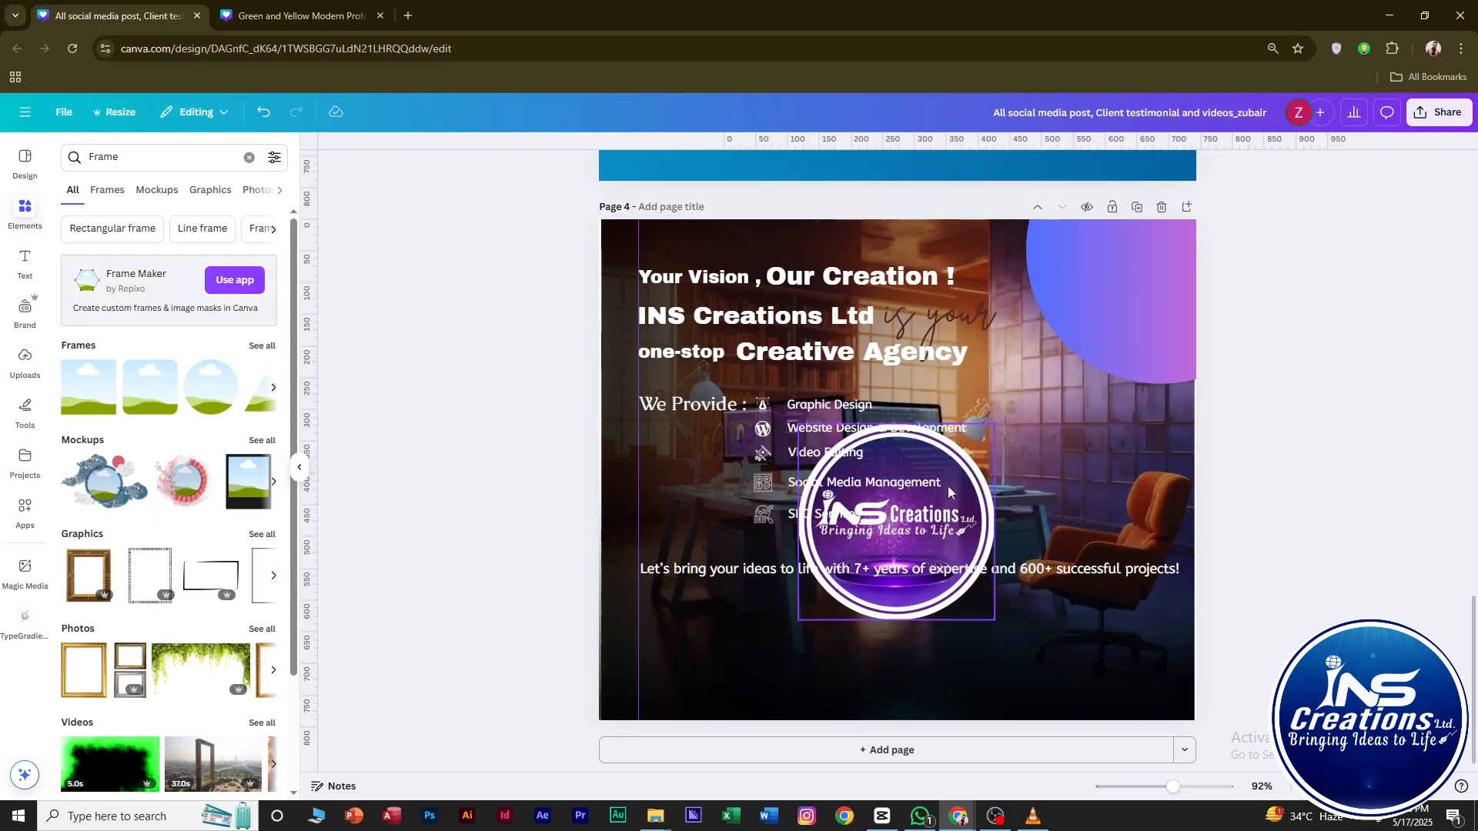
# Crop the logo inside the circular frame by enlarging and recentering it so its round border fills the frame.
pyautogui.doubleClick(989, 441)
pyautogui.moveTo(1000, 426); pyautogui.dragTo(1006, 420)
pyautogui.moveTo(940, 487); pyautogui.dragTo(933, 493)
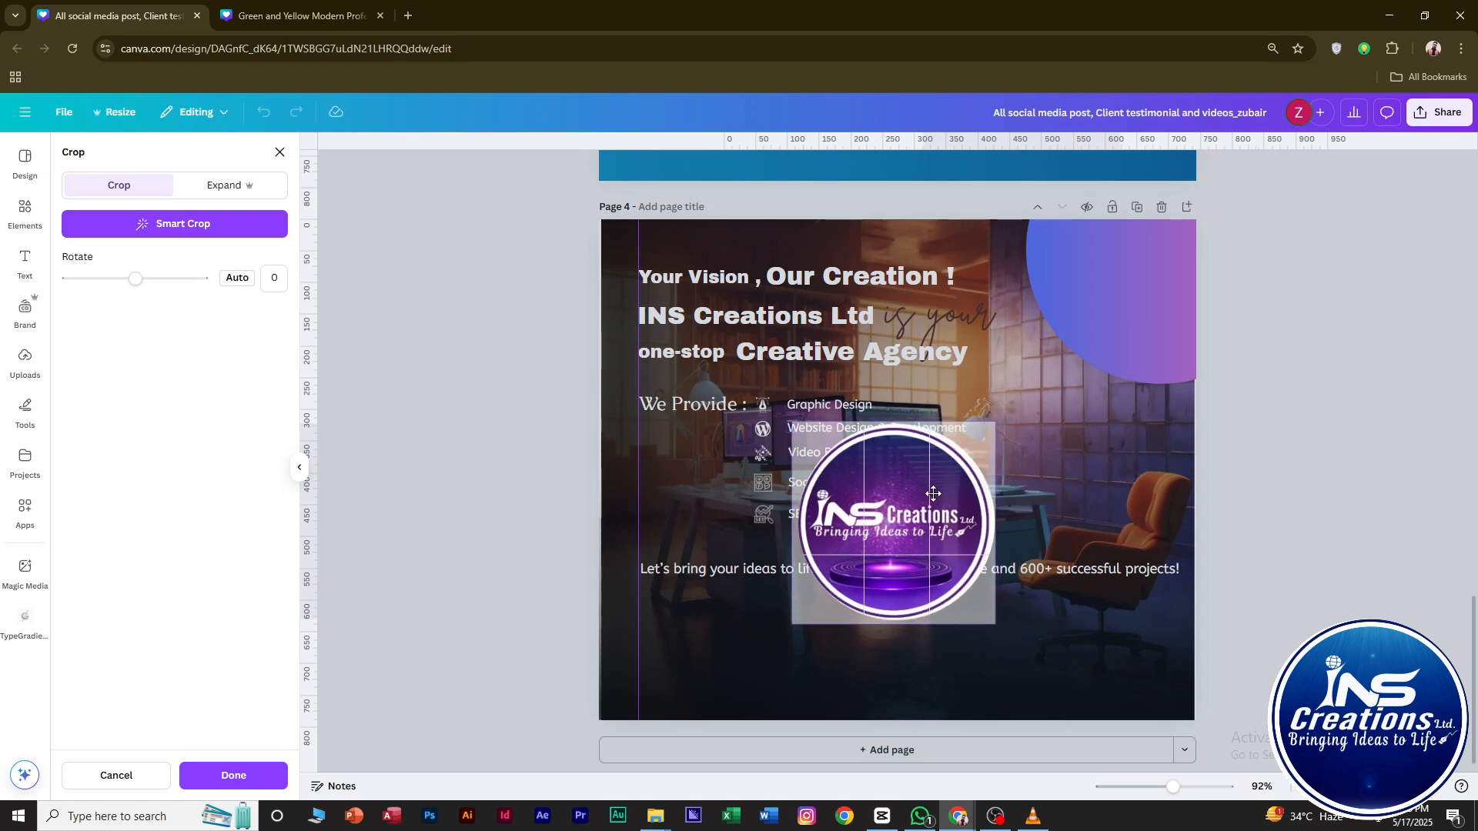
pyautogui.moveTo(1001, 423); pyautogui.dragTo(1007, 417)
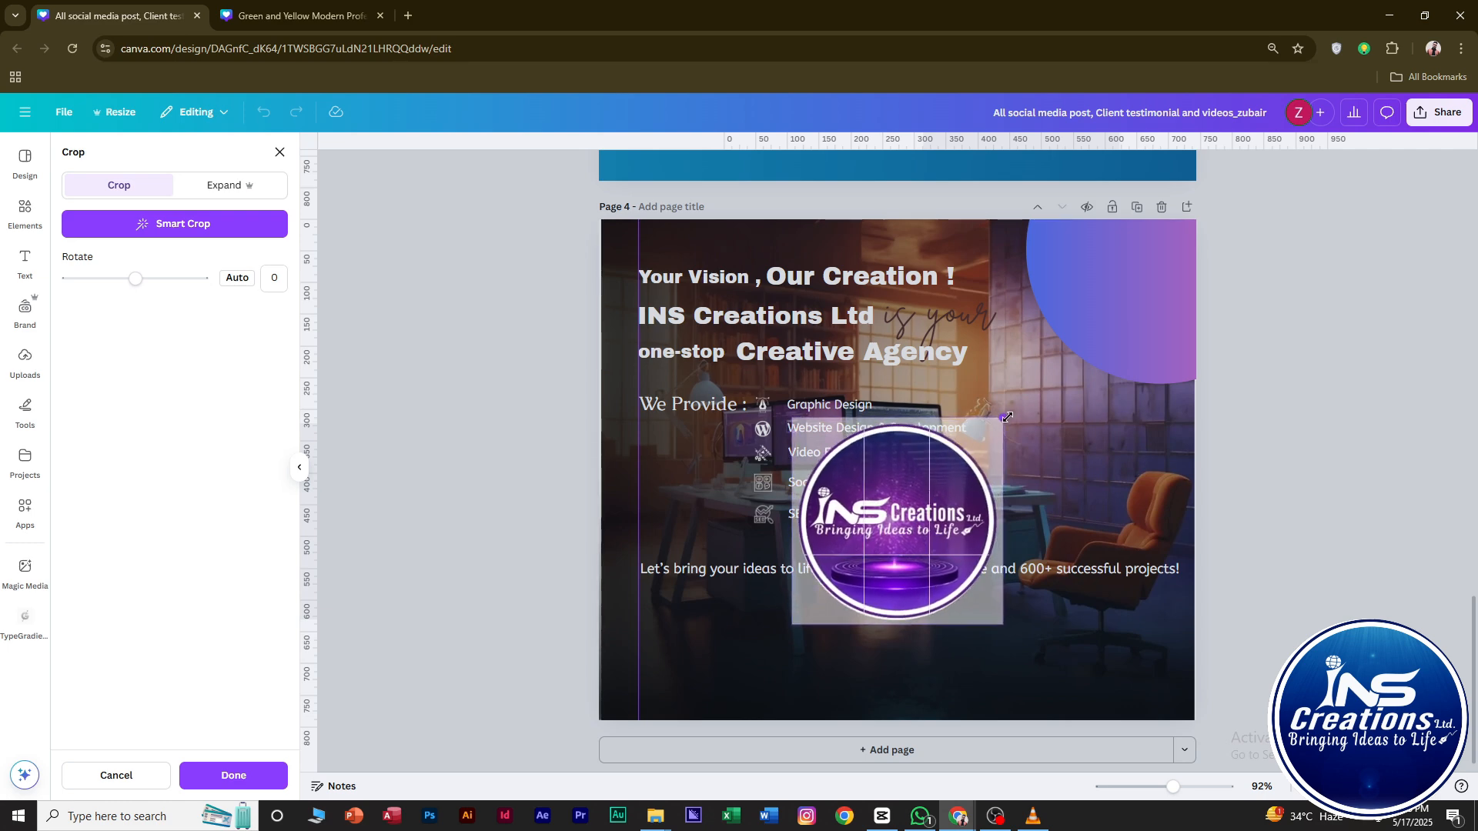
pyautogui.click(1079, 459)
# Delete the blue-purple gradient circle and place the framed logo, scaled down to a small badge, in the page's upper-right corner.
pyautogui.click(1117, 311)
pyautogui.press('Delete')
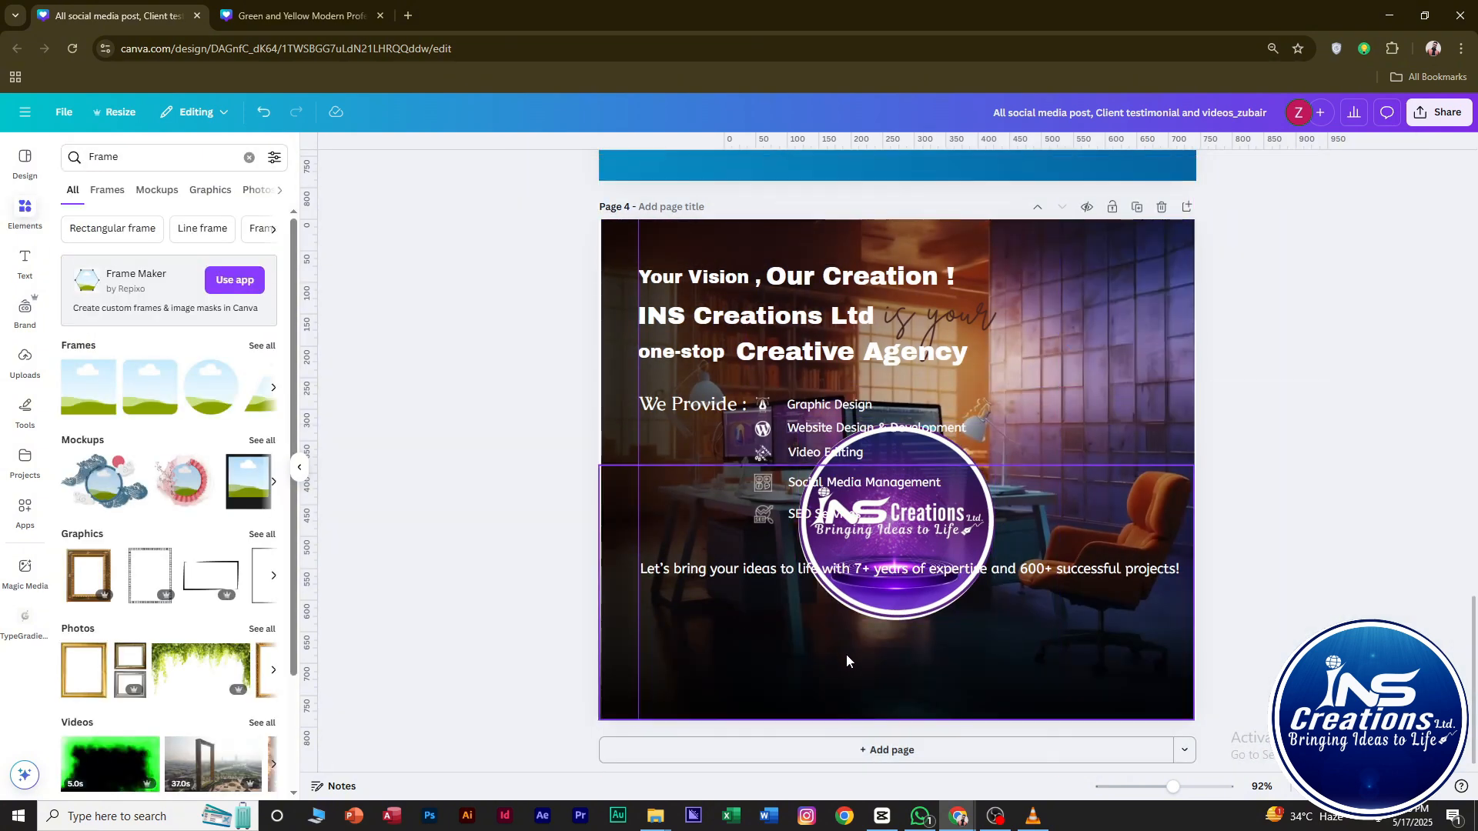
pyautogui.moveTo(921, 598); pyautogui.dragTo(1121, 380)
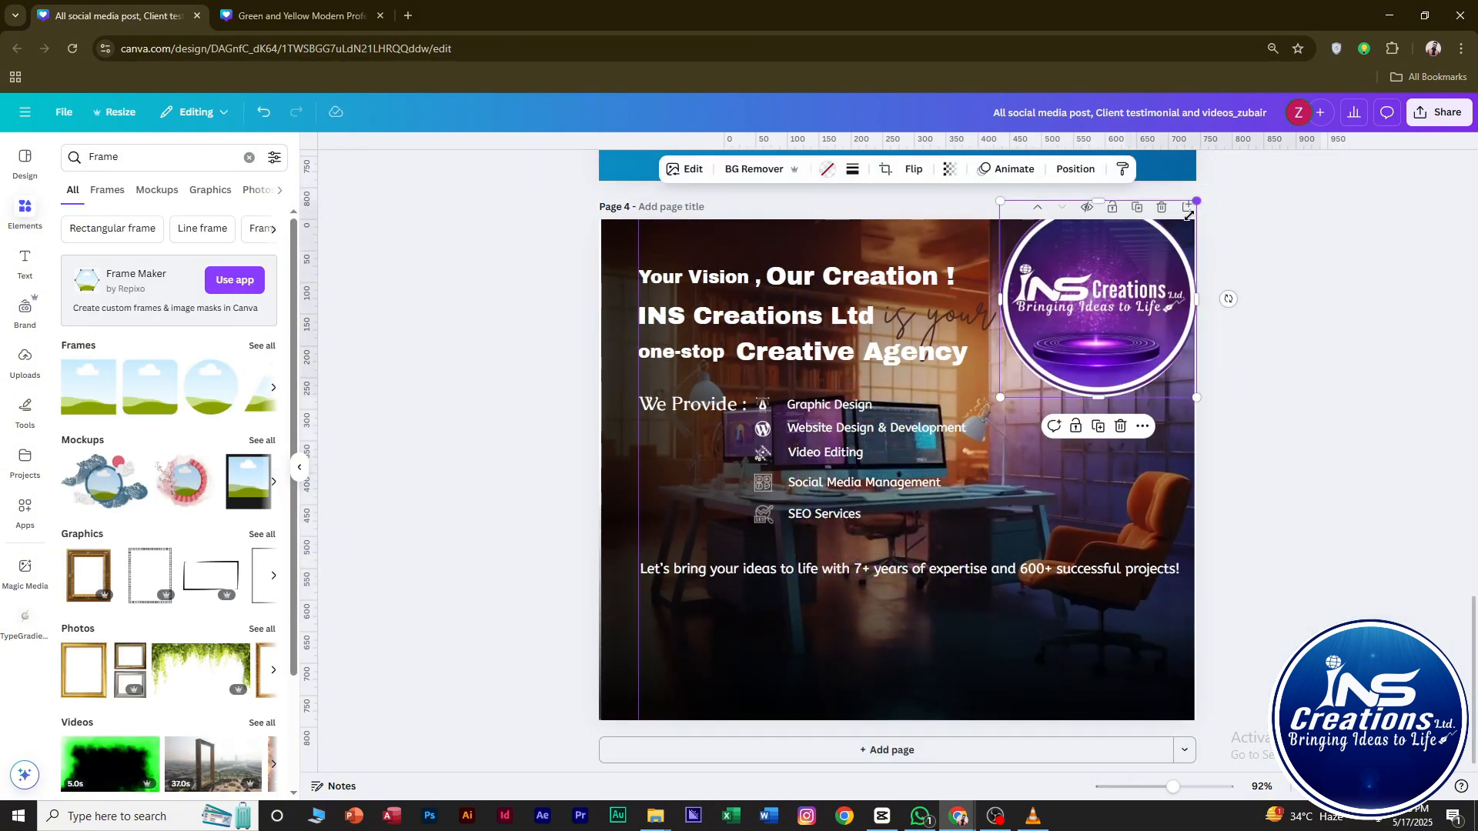
pyautogui.moveTo(1188, 215); pyautogui.dragTo(1131, 274)
pyautogui.moveTo(1088, 350); pyautogui.dragTo(1144, 310)
pyautogui.moveTo(1192, 223); pyautogui.dragTo(1163, 251)
pyautogui.moveTo(1136, 291); pyautogui.dragTo(1161, 251)
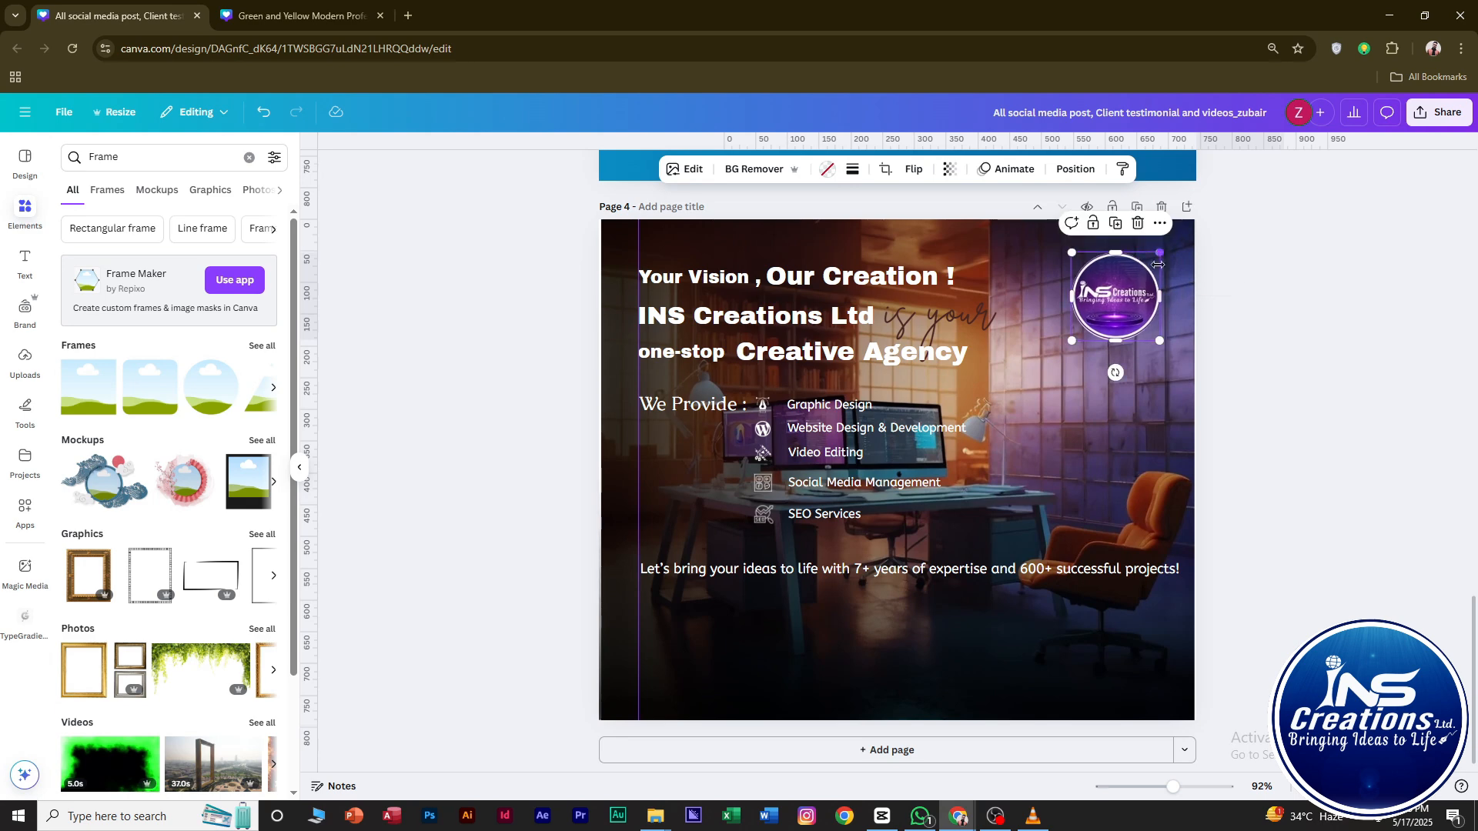
pyautogui.moveTo(1126, 320); pyautogui.dragTo(1144, 300)
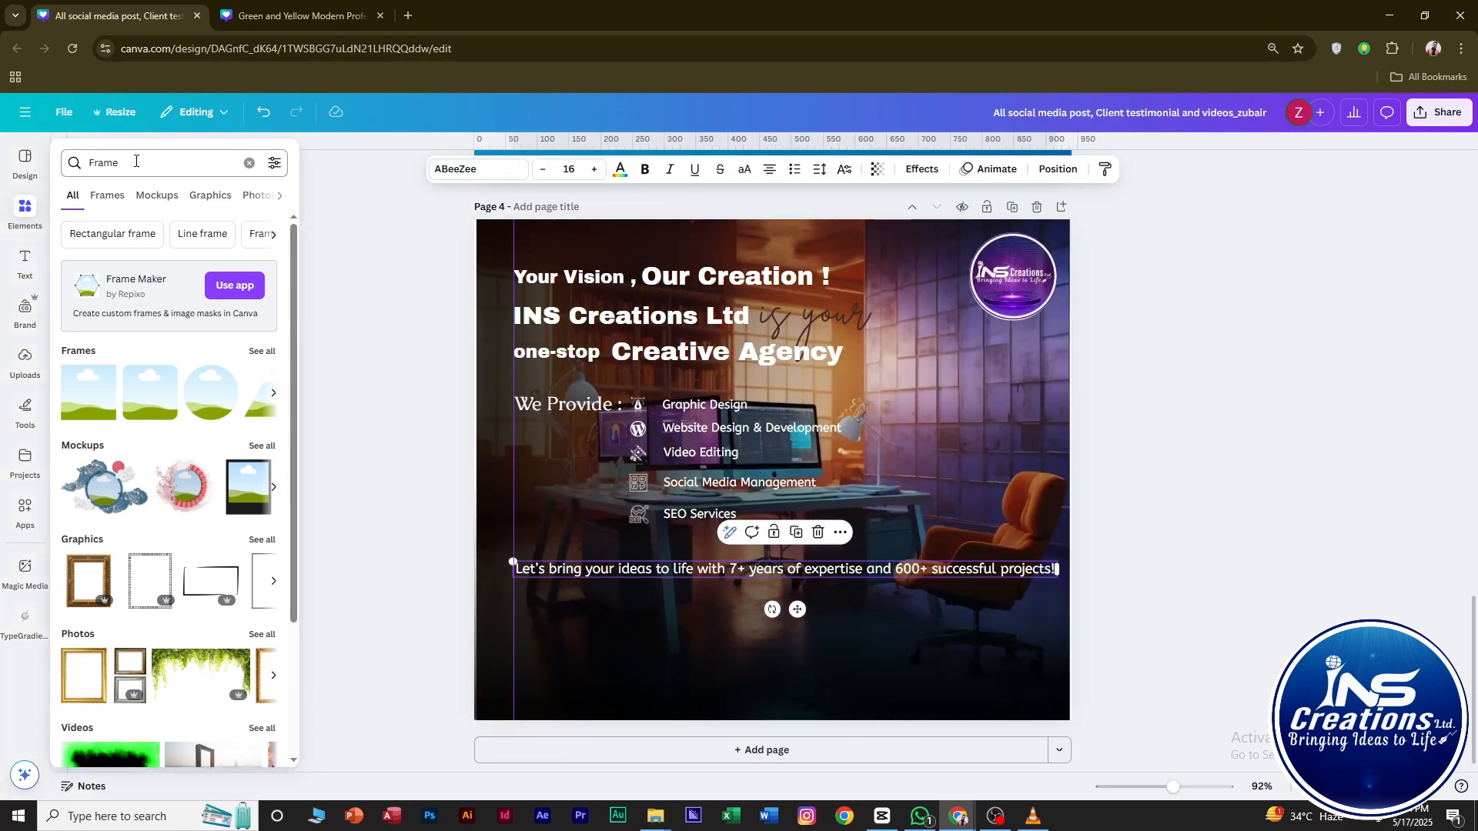
# Add a rectangle shape and stretch it across the full page width, from just below "SEO Services" to the page's lower edge.
pyautogui.click(136, 160)
pyautogui.moveTo(128, 164); pyautogui.dragTo(11, 160)
pyautogui.write('s')
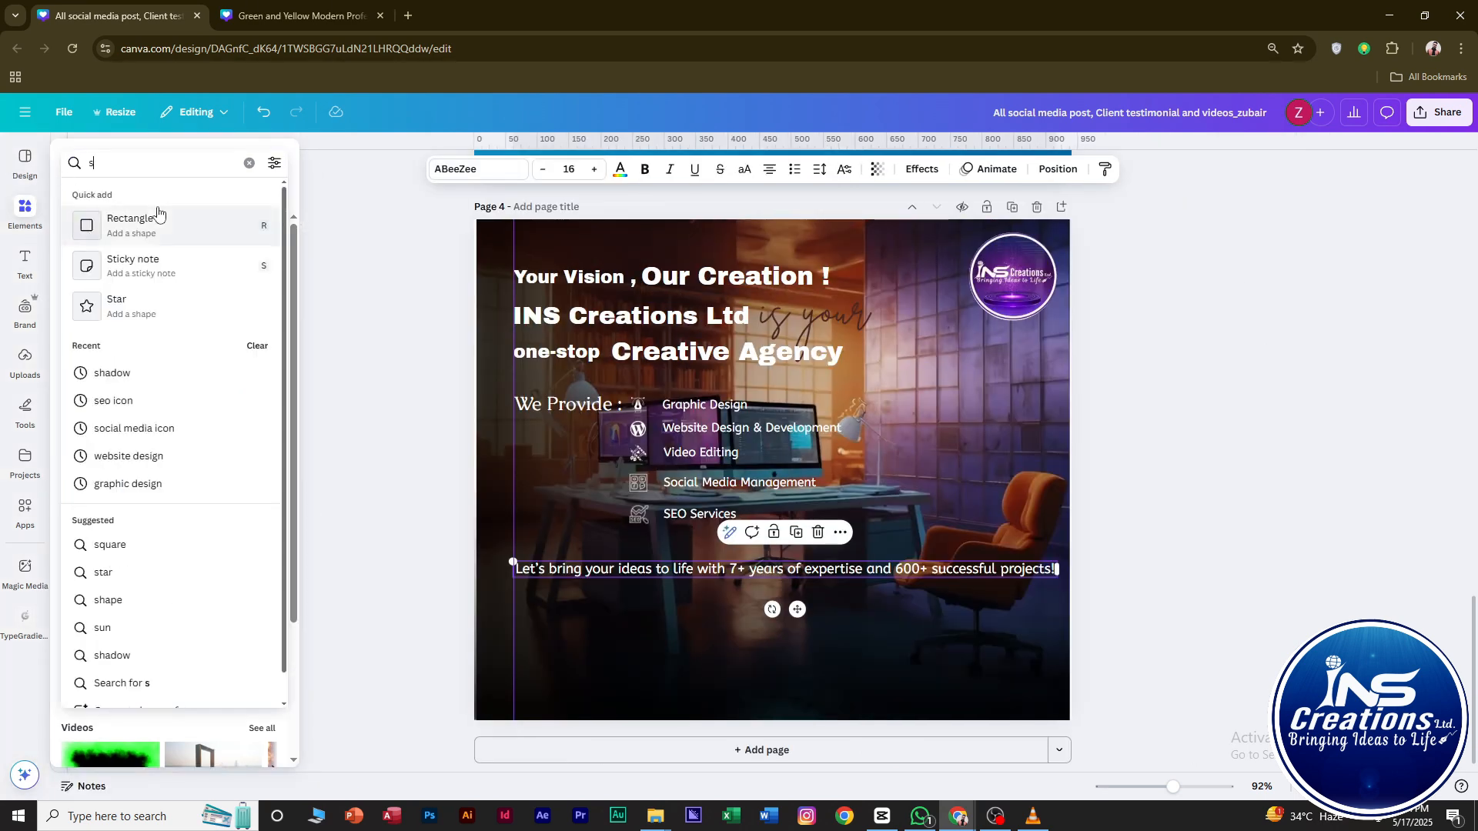
pyautogui.click(154, 225)
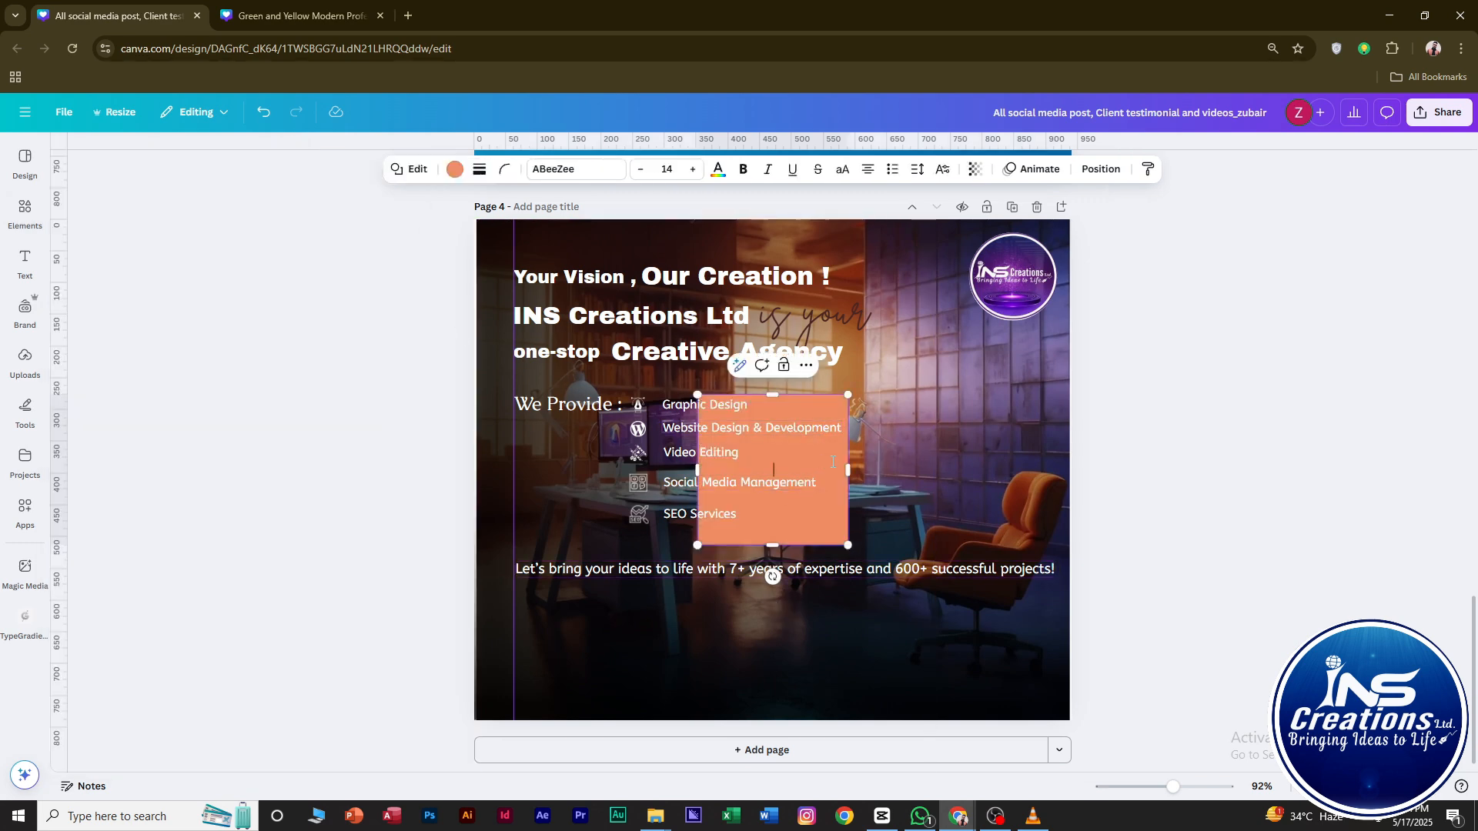
pyautogui.moveTo(839, 459); pyautogui.dragTo(1070, 650)
pyautogui.moveTo(775, 573); pyautogui.dragTo(738, 536)
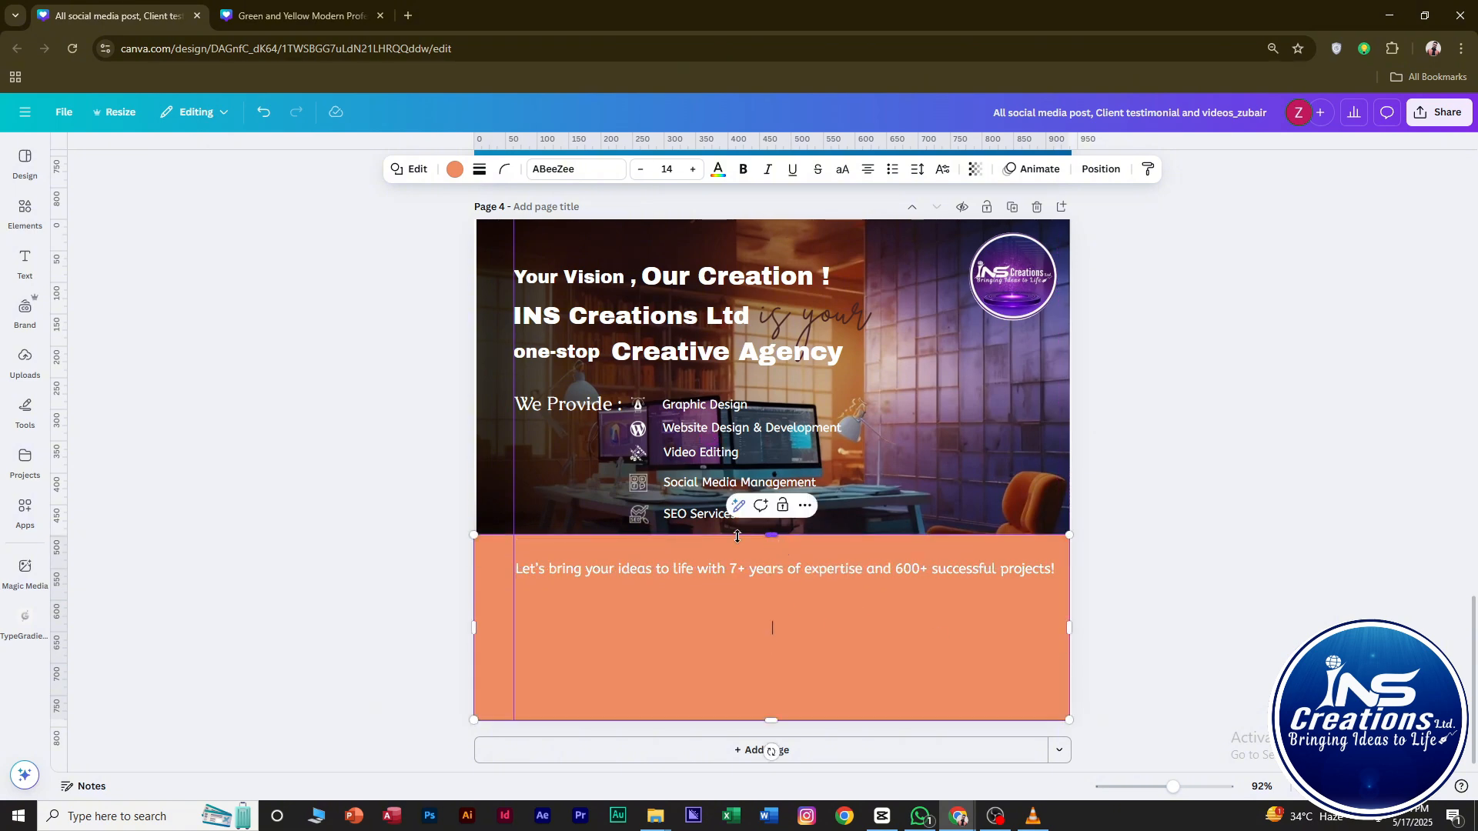
# Fill the footer rectangle with a white-to-grey linear gradient running from top to bottom.
pyautogui.click(456, 171)
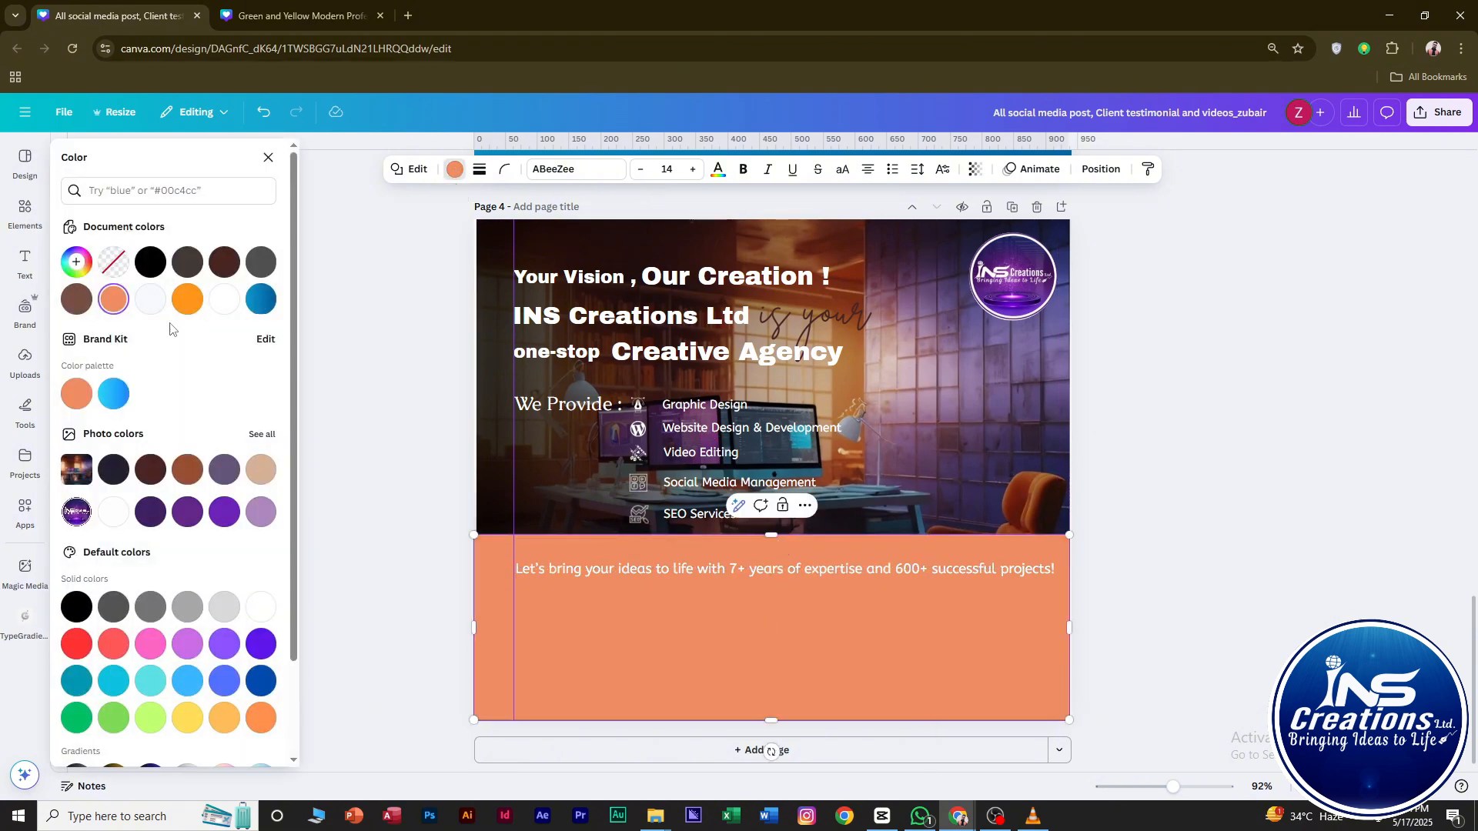
pyautogui.click(224, 301)
pyautogui.click(224, 302)
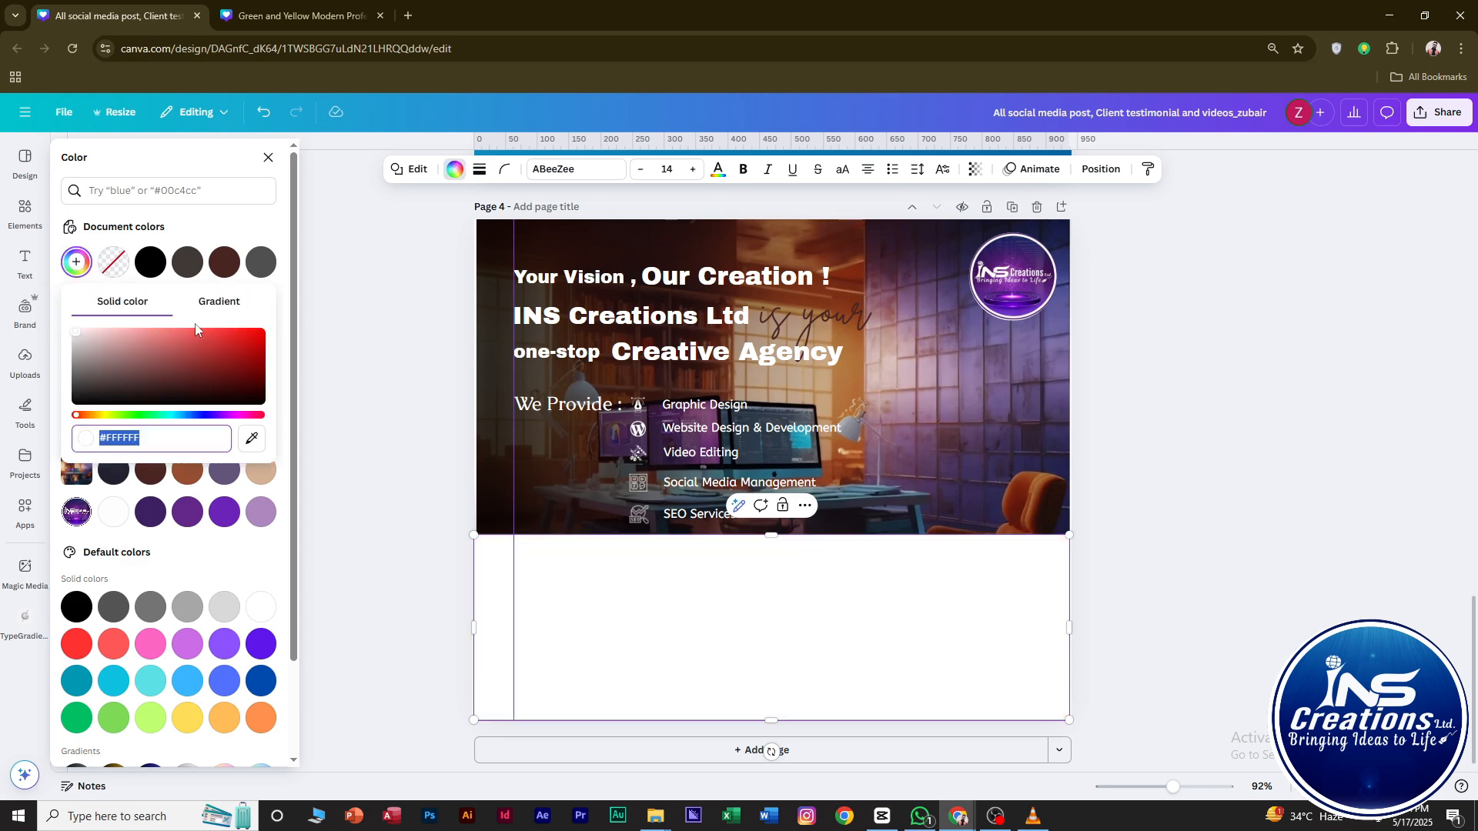
pyautogui.click(216, 302)
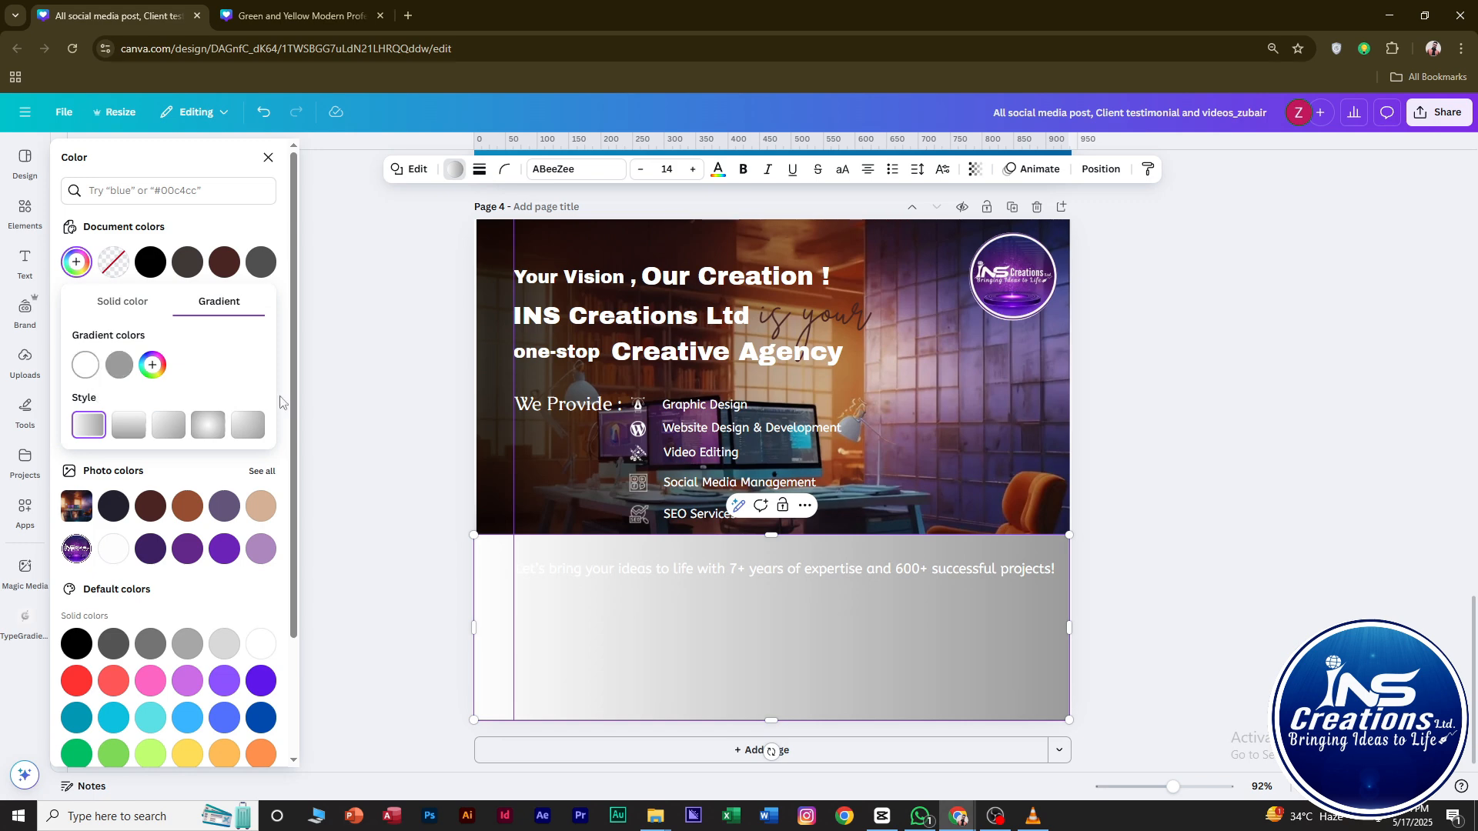
pyautogui.click(87, 365)
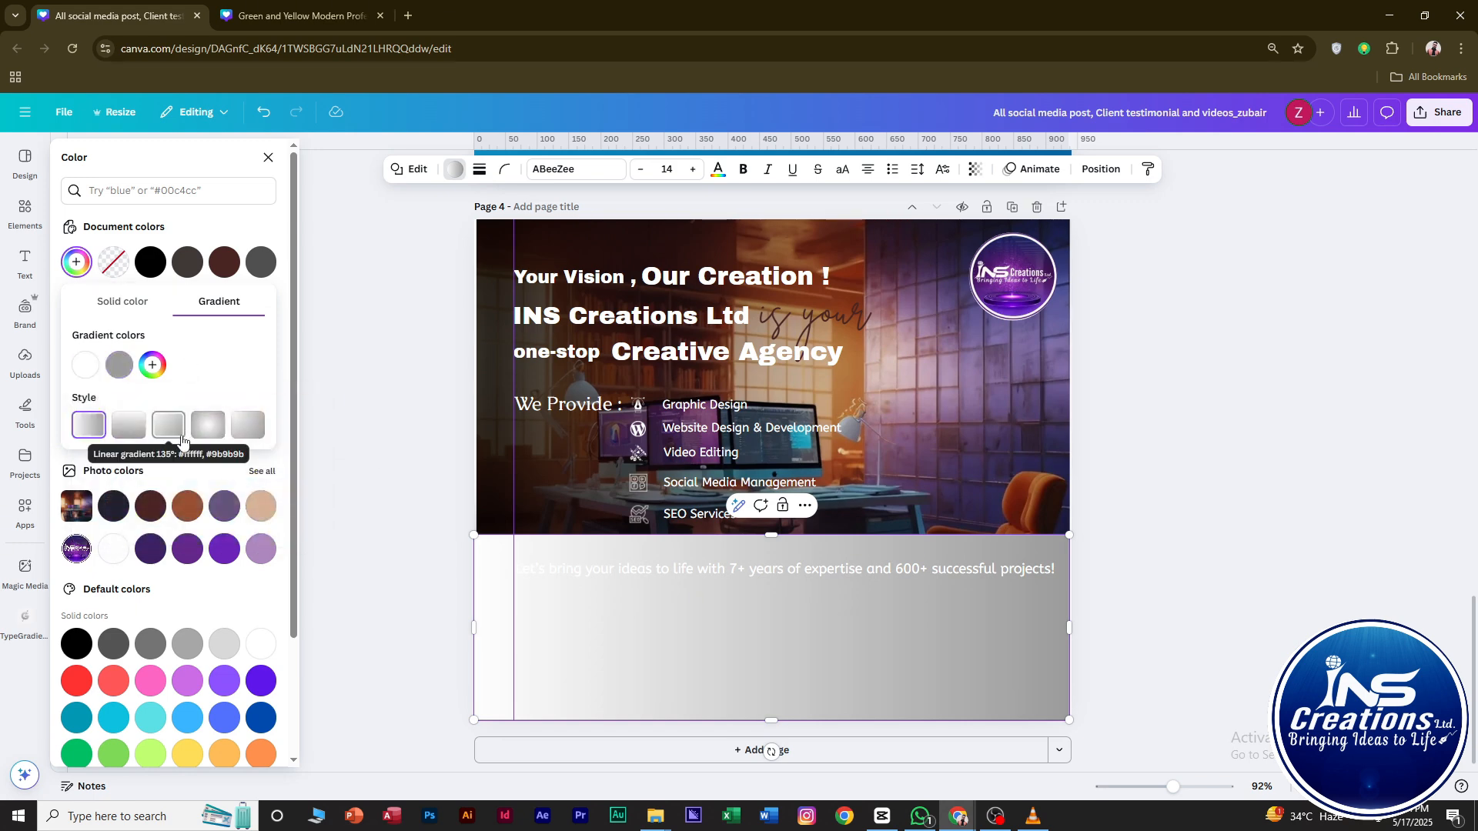
pyautogui.click(169, 438)
pyautogui.click(127, 426)
pyautogui.click(162, 429)
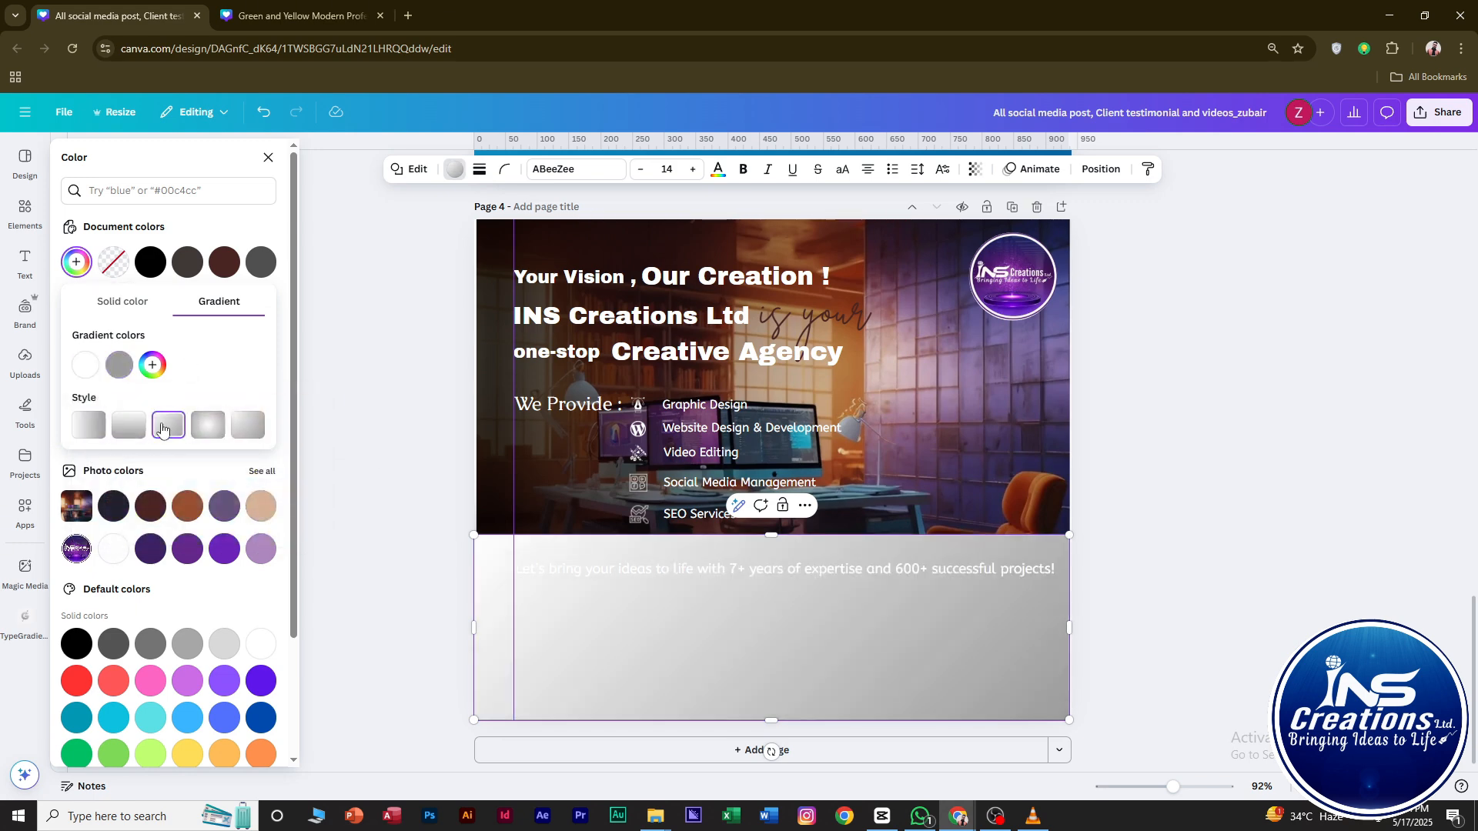
pyautogui.click(134, 433)
# Replace the gradient's grey color with a dark purple sampled from the background photo.
pyautogui.click(124, 367)
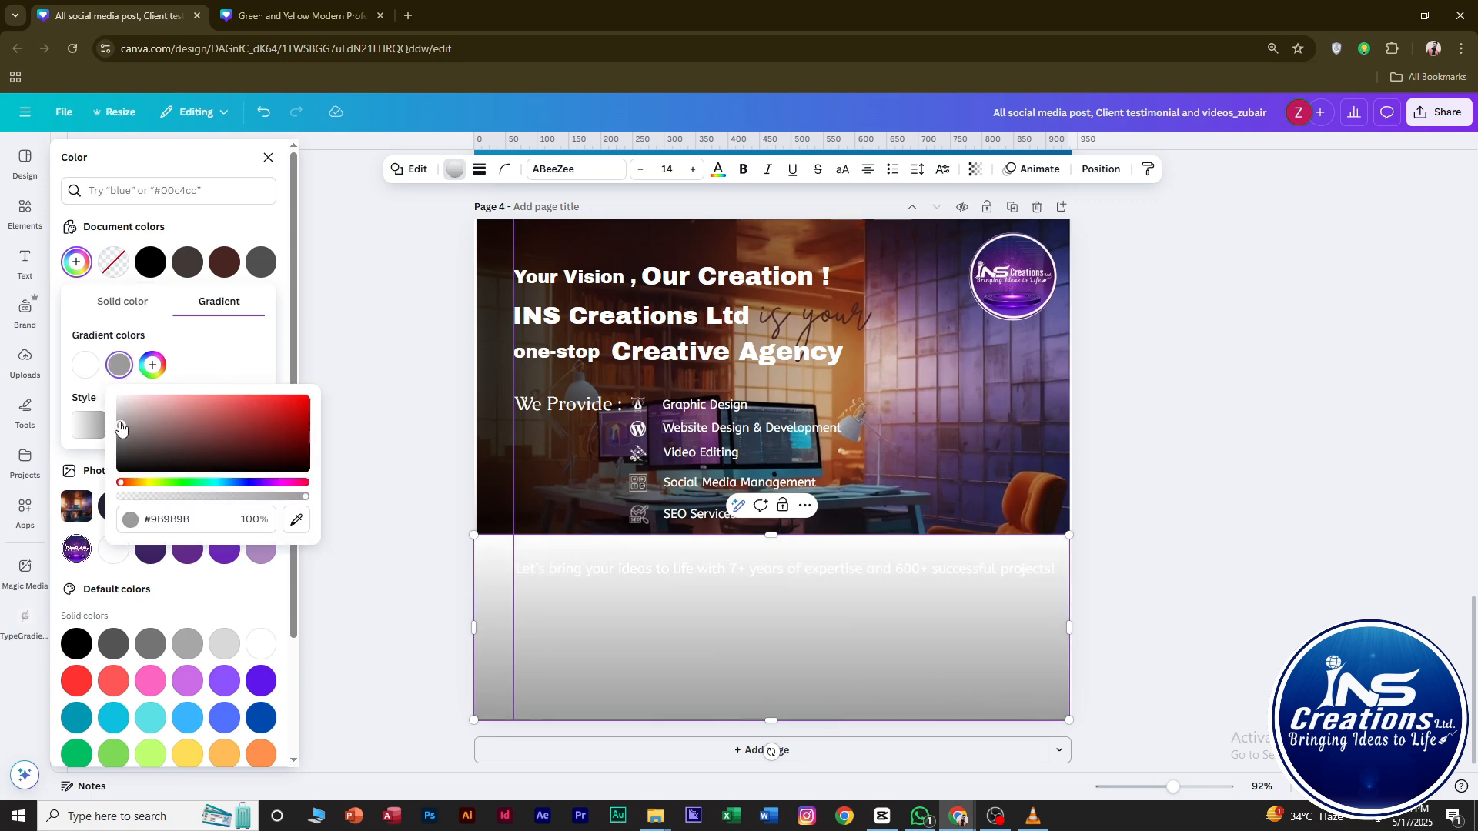
pyautogui.click(297, 521)
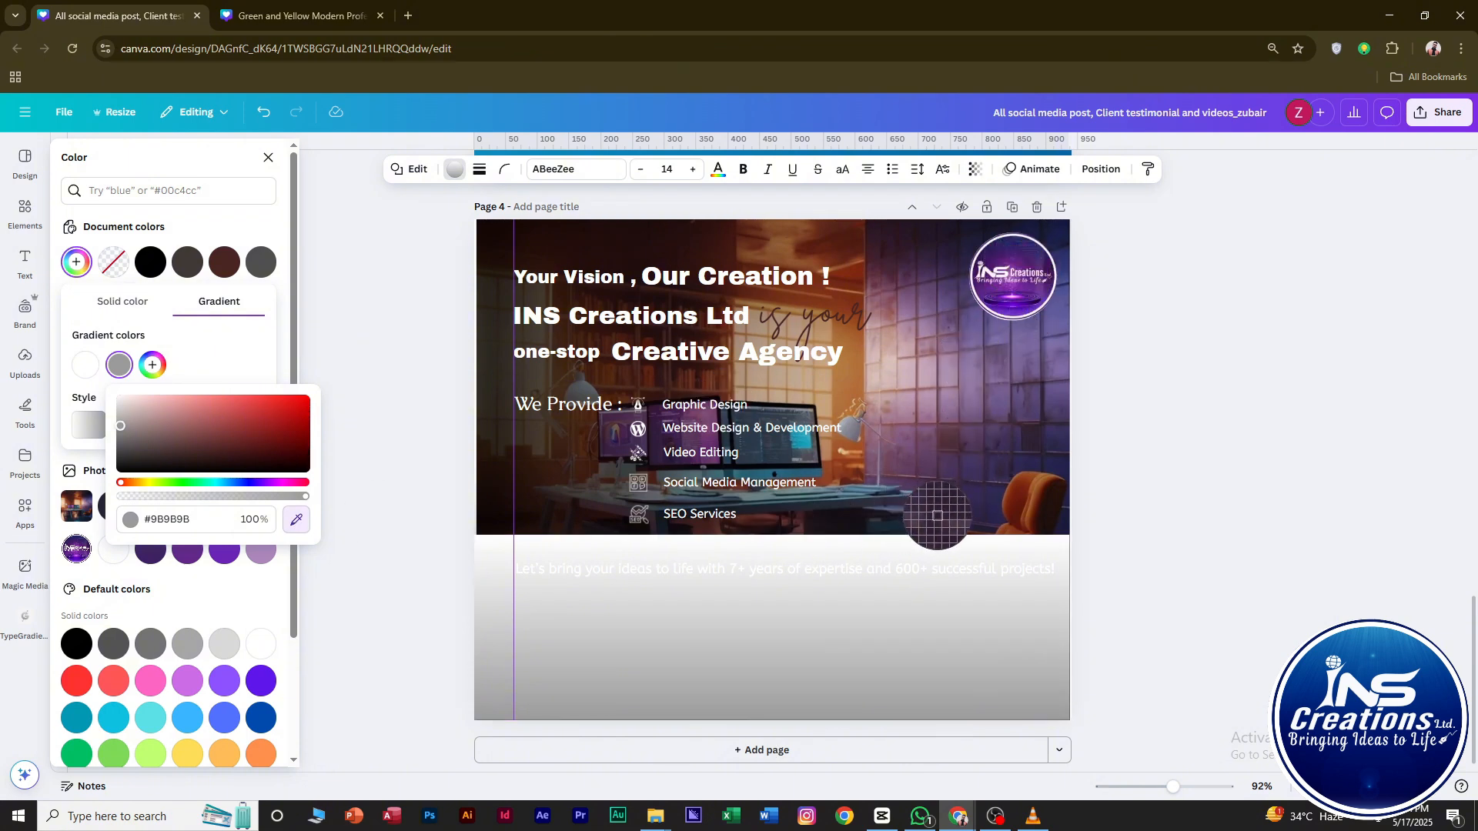
pyautogui.click(980, 514)
pyautogui.click(340, 332)
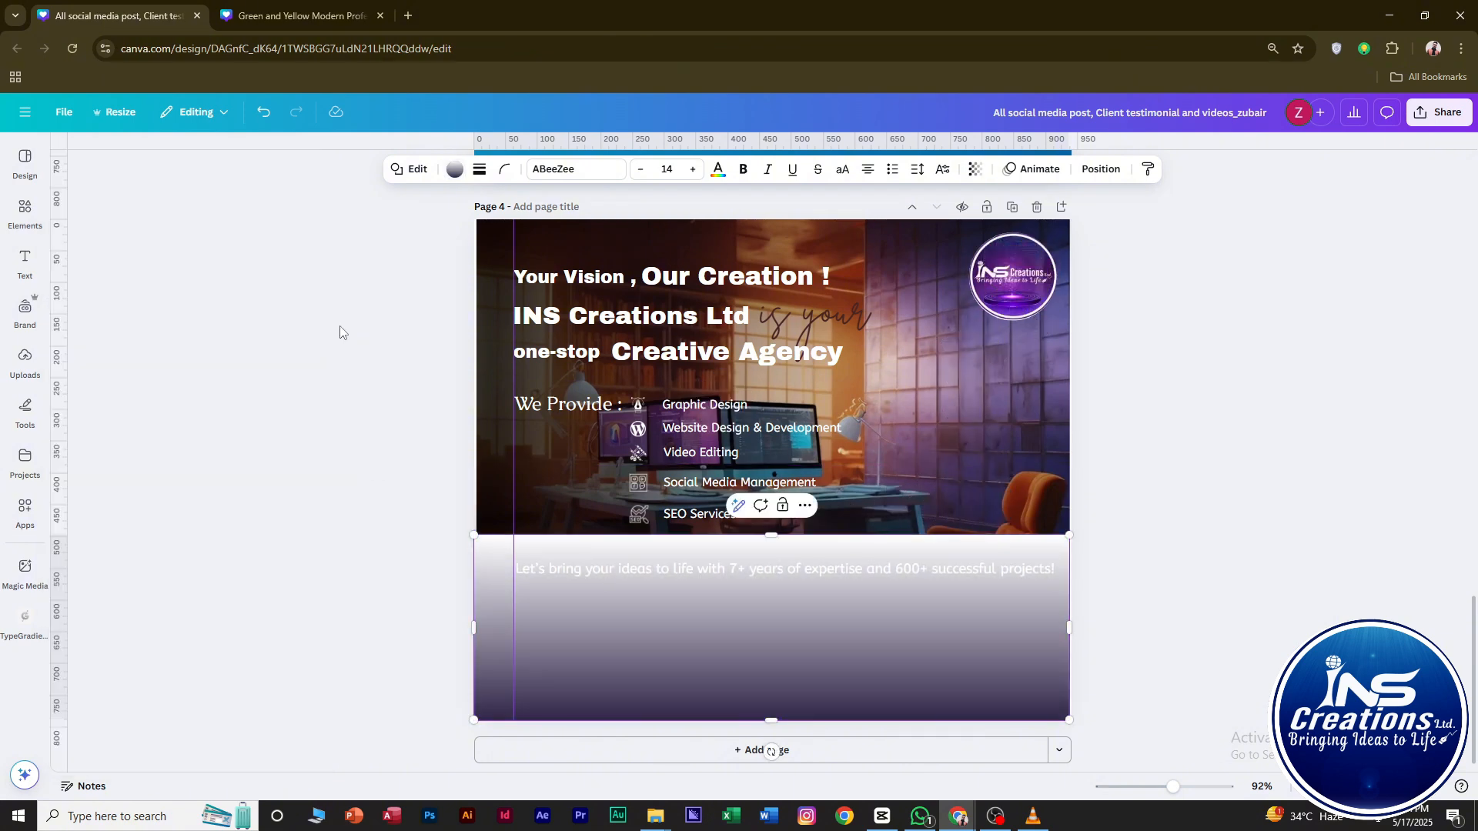
# Reorder the footer gradient so dark purple (#302649) comes first, and set its opacity to 0%.
pyautogui.click(456, 170)
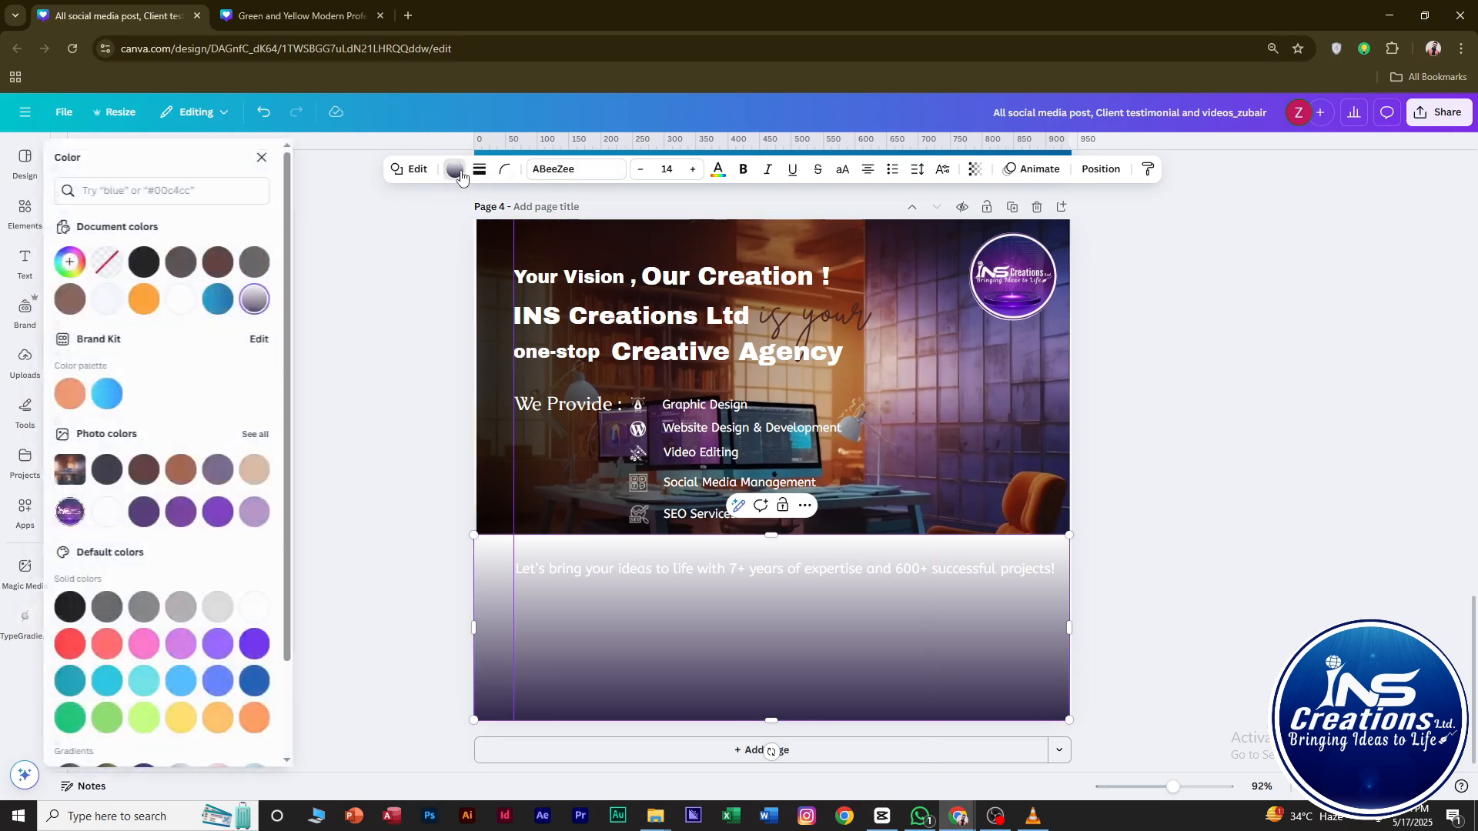
pyautogui.click(260, 299)
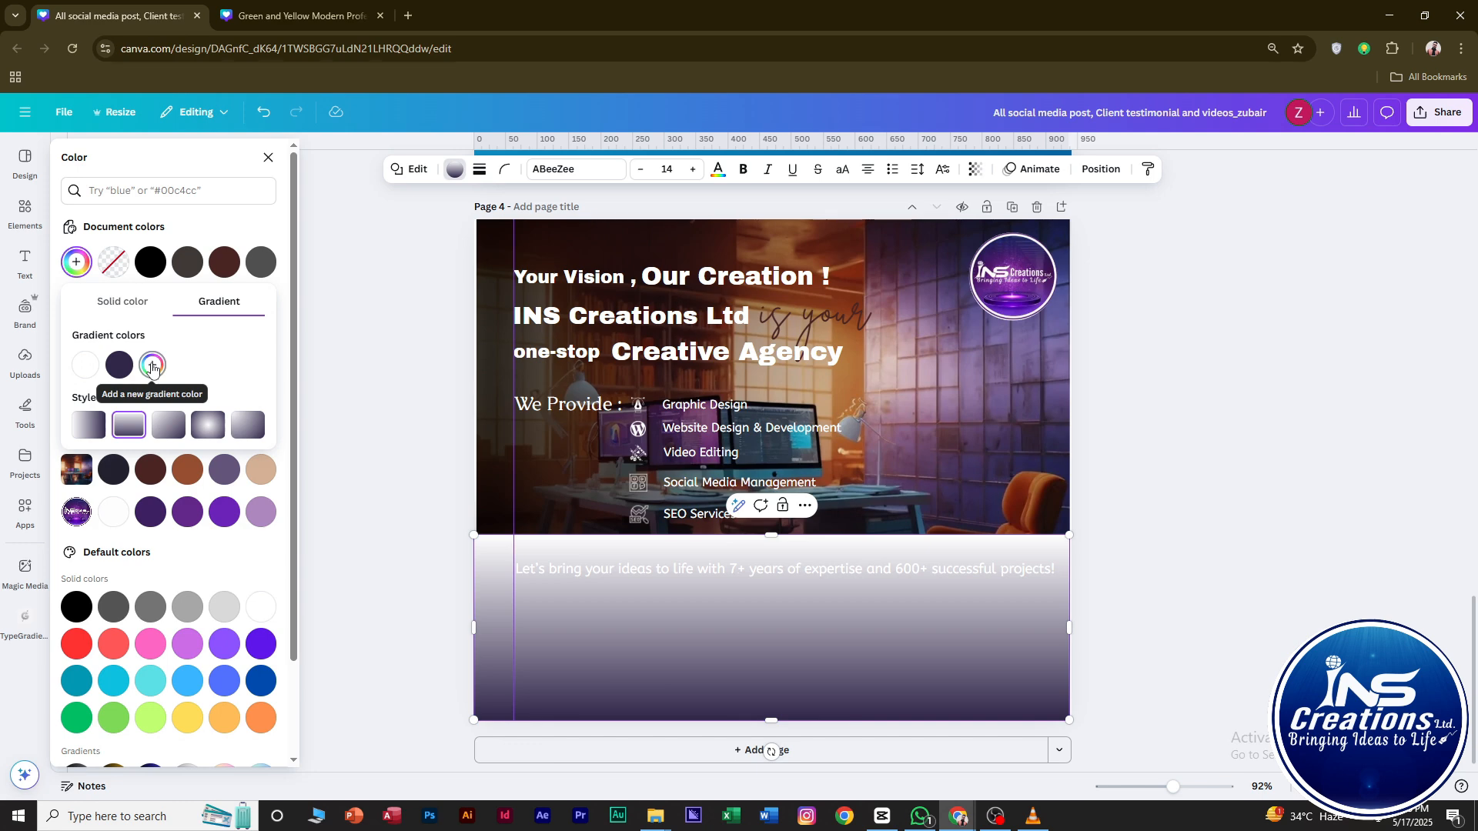
pyautogui.moveTo(85, 371); pyautogui.dragTo(82, 377)
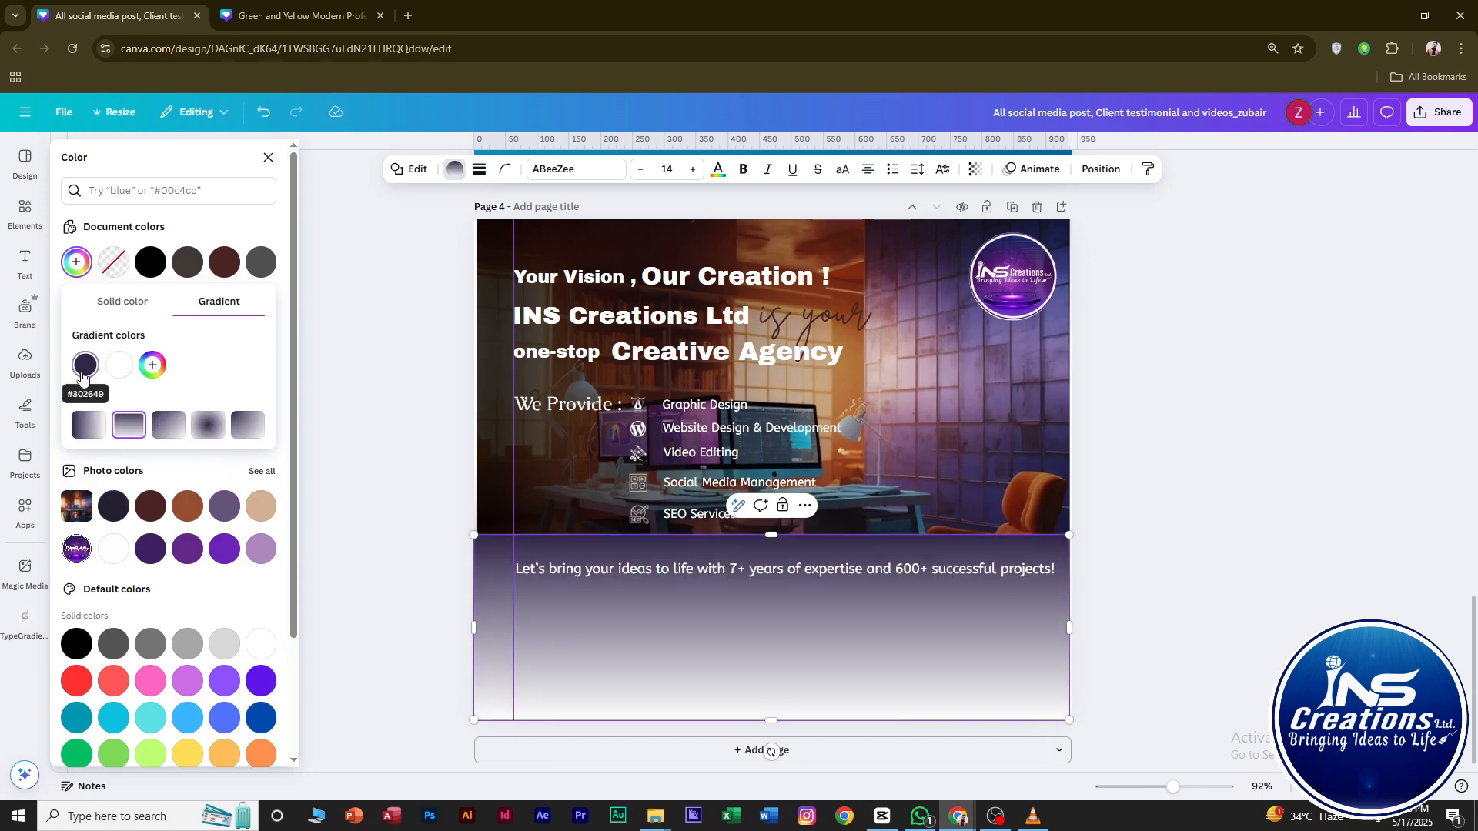
pyautogui.click(87, 368)
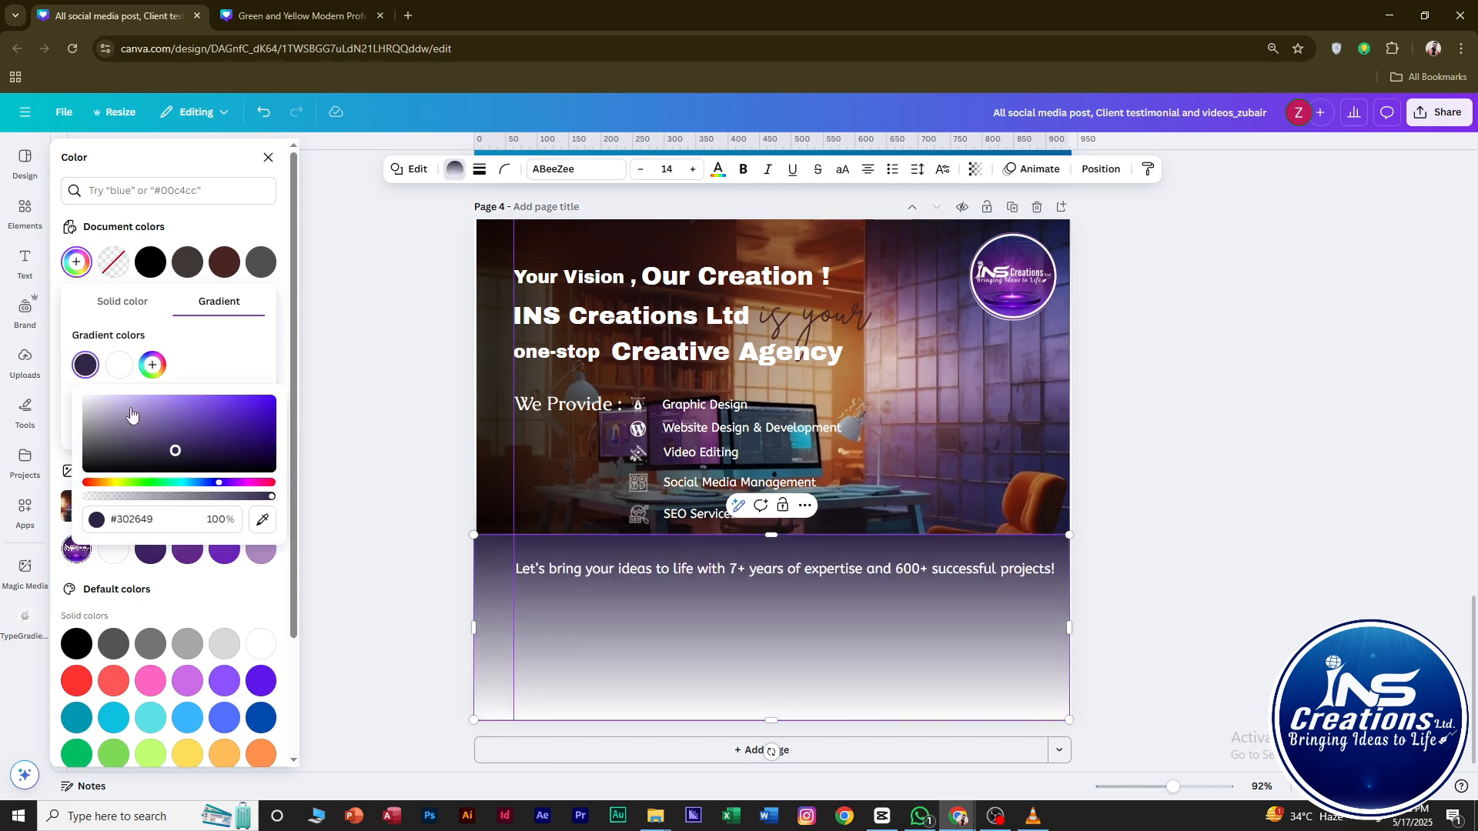
pyautogui.moveTo(265, 501); pyautogui.dragTo(4, 500)
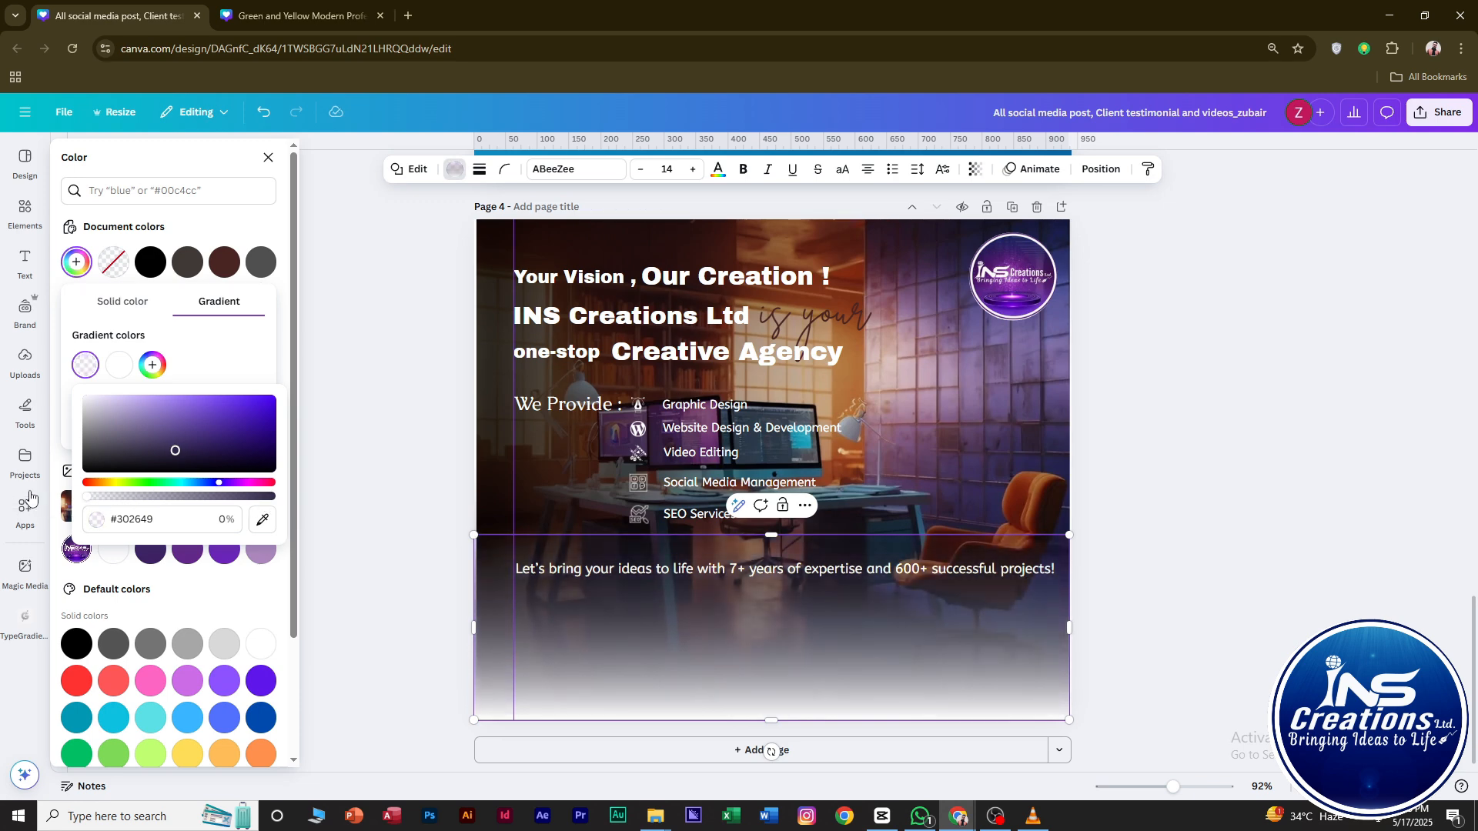
# Lower the gradient's white color to 31% opacity and place it back at the start, ahead of the dark purple.
pyautogui.click(116, 371)
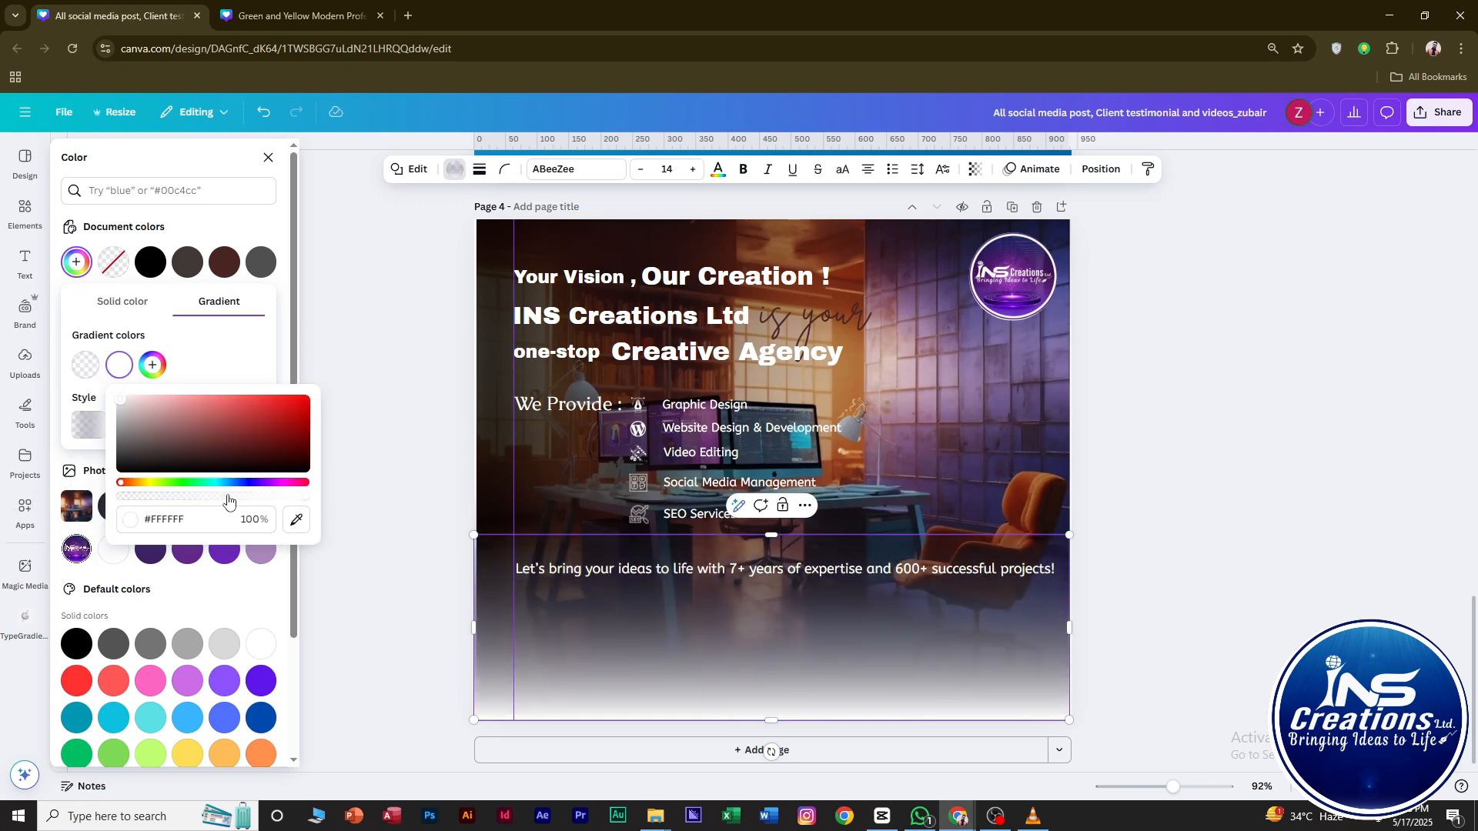
pyautogui.moveTo(284, 502); pyautogui.dragTo(178, 510)
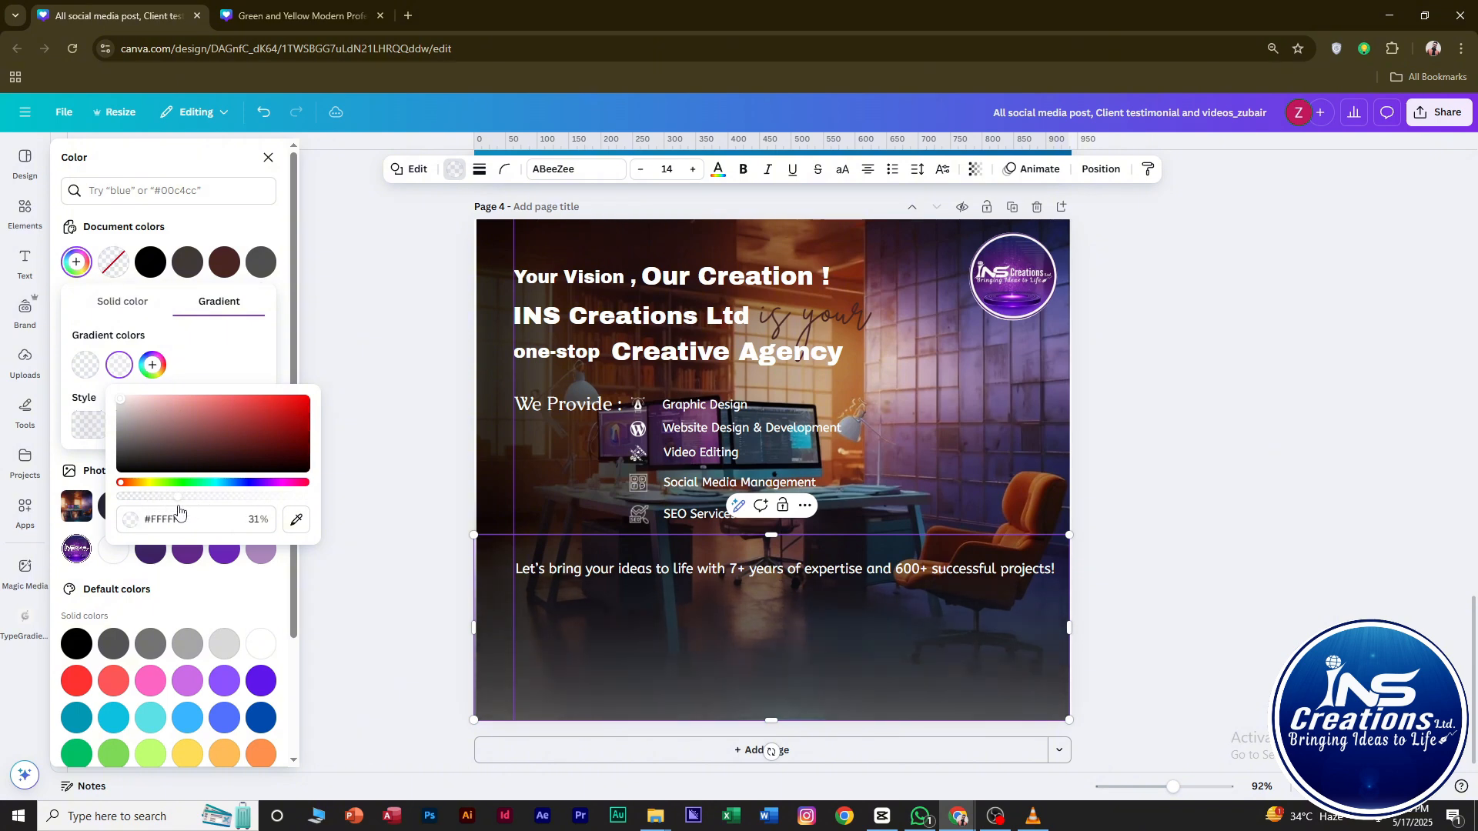
pyautogui.click(242, 359)
pyautogui.moveTo(80, 365); pyautogui.dragTo(119, 364)
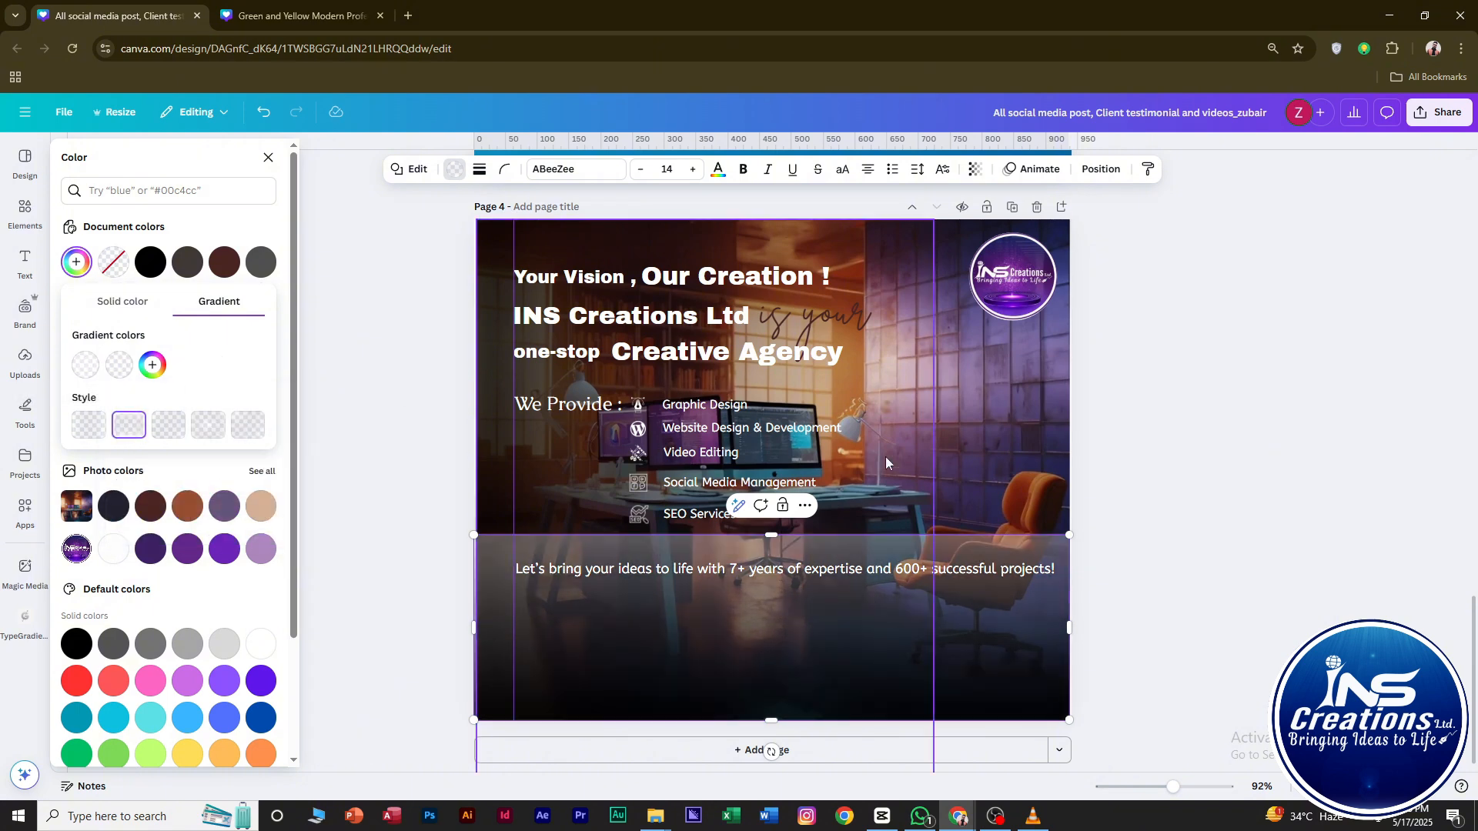
pyautogui.click(116, 364)
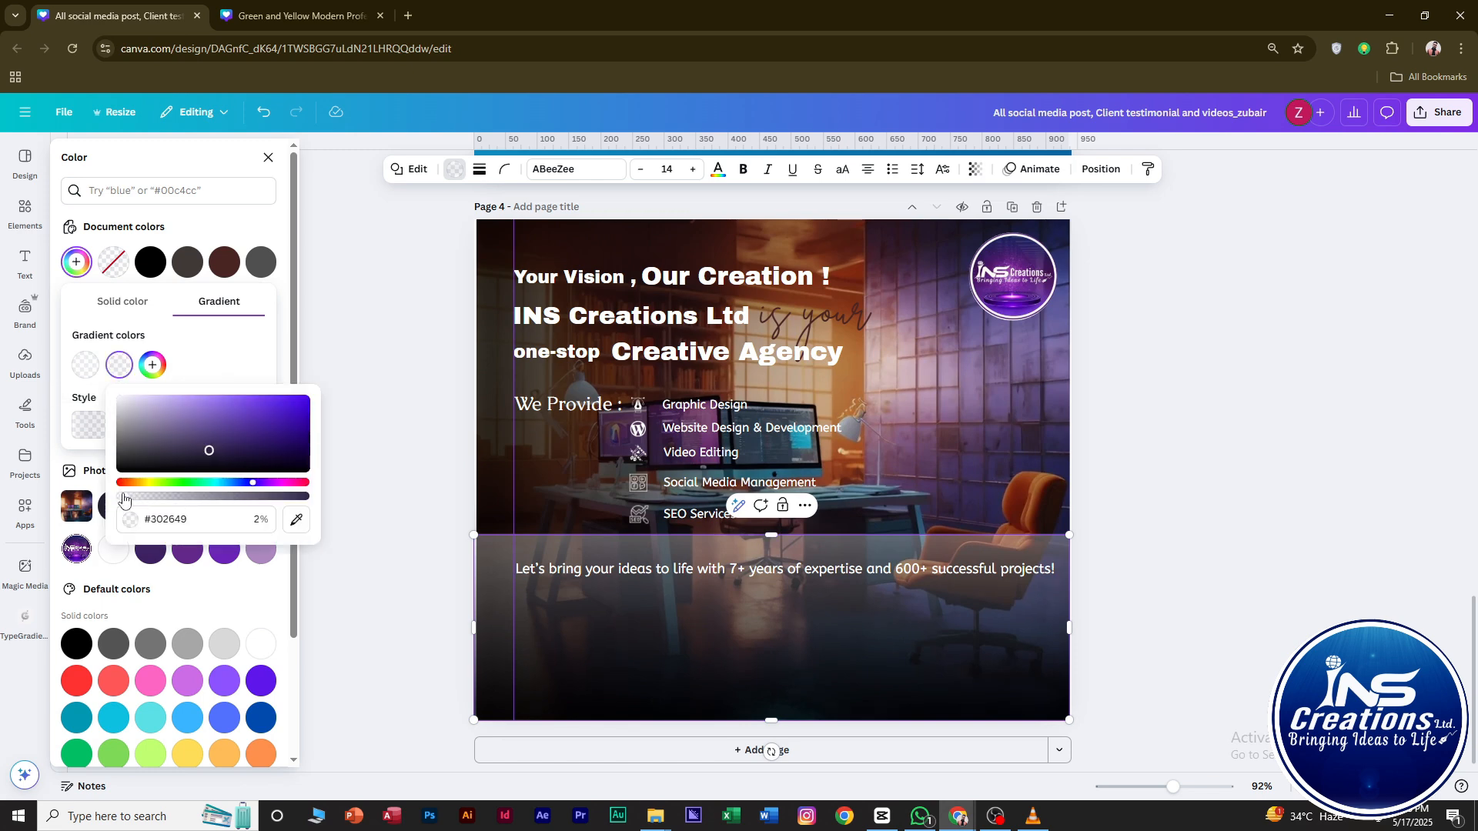
pyautogui.moveTo(192, 442); pyautogui.dragTo(491, 334)
pyautogui.click(975, 657)
pyautogui.click(1232, 607)
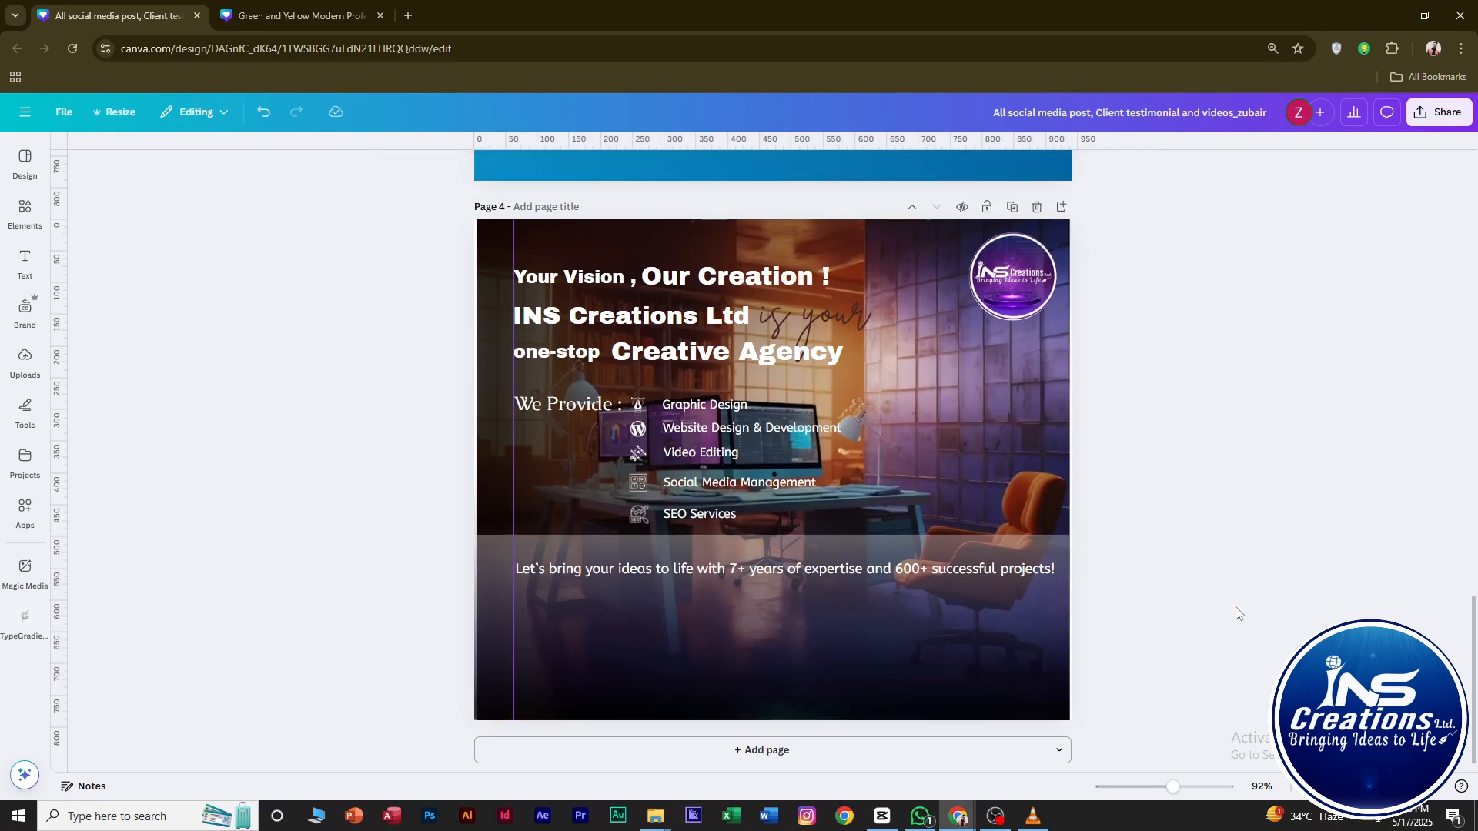
# Raise the footer rectangle's upper edge slightly.
pyautogui.click(802, 541)
pyautogui.moveTo(800, 541)
pyautogui.mouseDown()
pyautogui.moveTo(796, 560)
pyautogui.moveTo(802, 540)
pyautogui.mouseUp()
pyautogui.click(1145, 638)
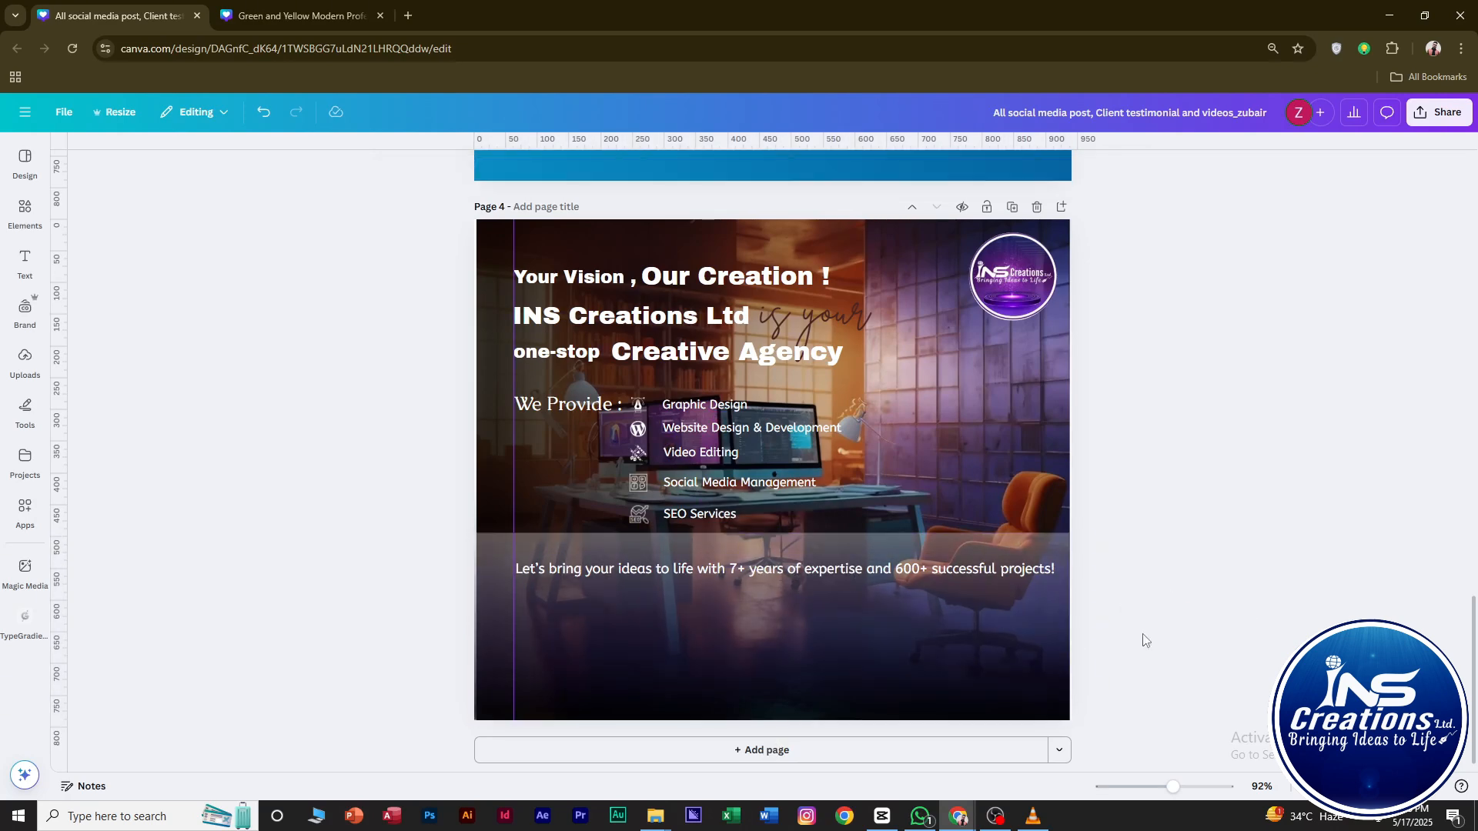
# Duplicate the gradient footer rectangle and place the copy over the services list, just below the "Creative Agency" headline.
pyautogui.scroll(1, 670, 576)
pyautogui.scroll(-1, 722, 596)
pyautogui.scroll(3, 728, 588)
pyautogui.click(728, 589)
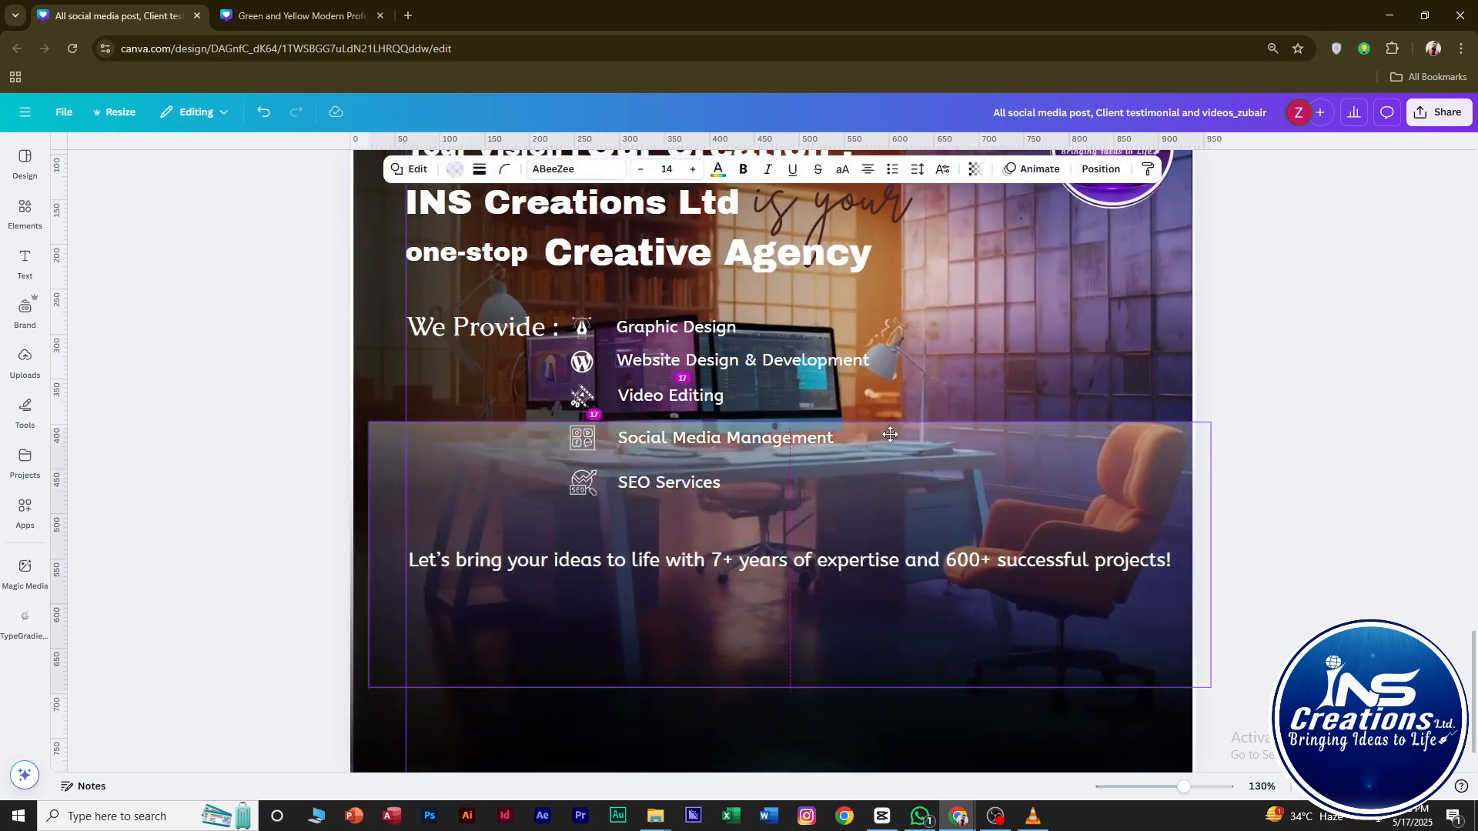
pyautogui.moveTo(874, 560); pyautogui.dragTo(876, 562)
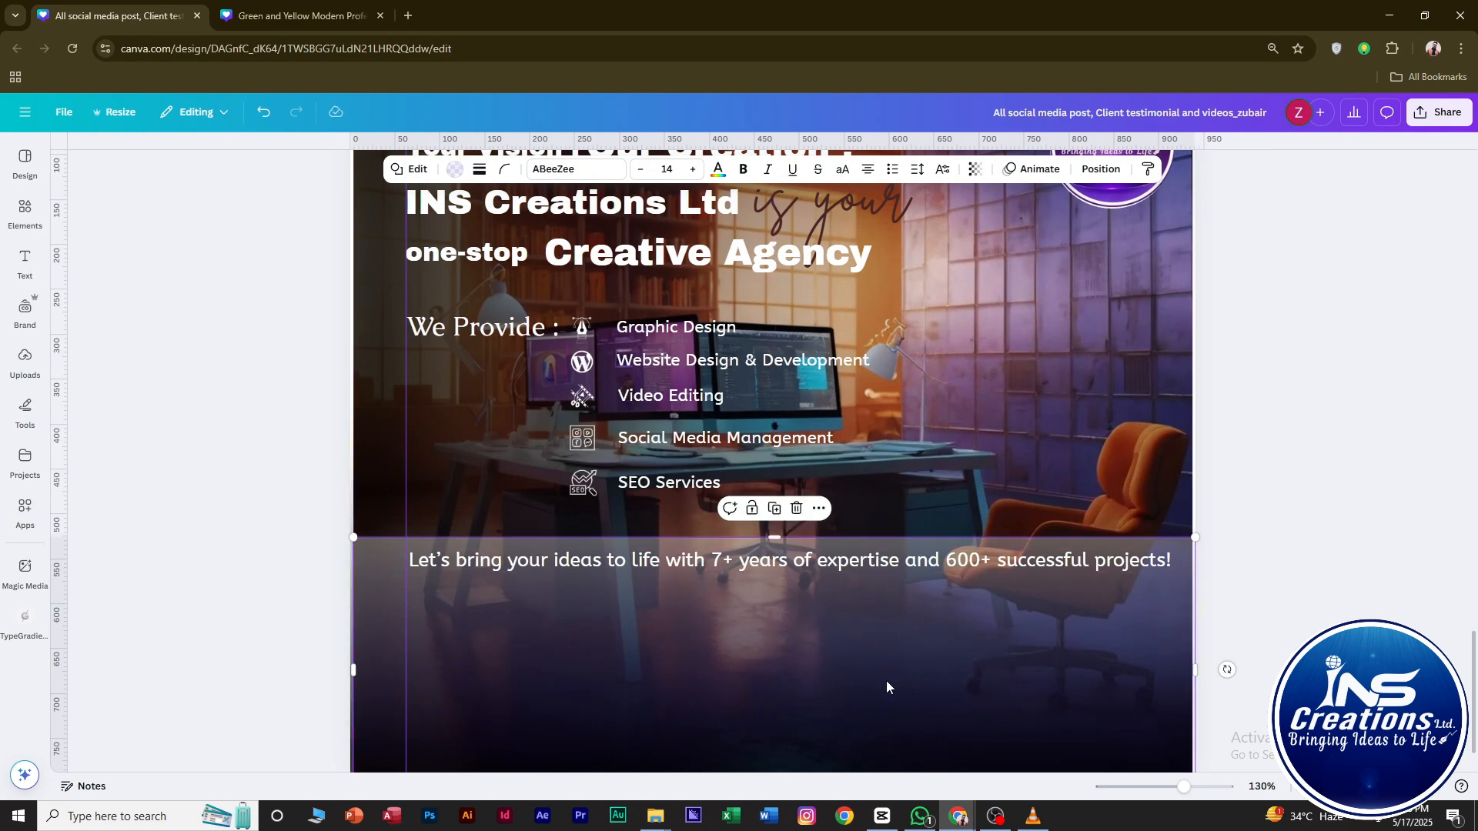
pyautogui.moveTo(886, 688); pyautogui.dragTo(888, 426)
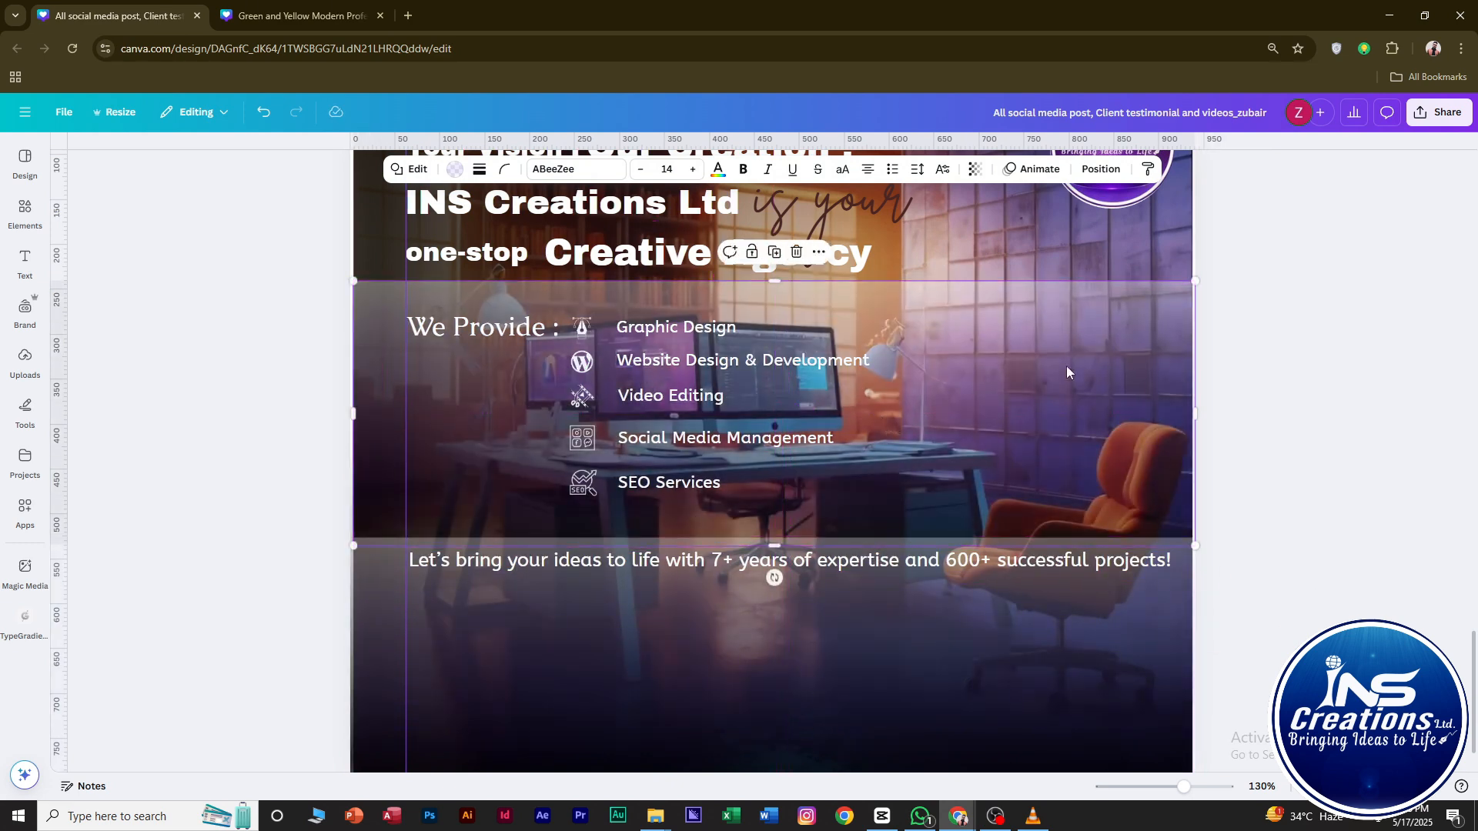
# Shrink the copied gradient rectangle to span from just above "Graphic Design" to just below "SEO Services" and nudge it into place.
pyautogui.moveTo(1193, 281); pyautogui.dragTo(1193, 303)
pyautogui.moveTo(773, 548); pyautogui.dragTo(790, 508)
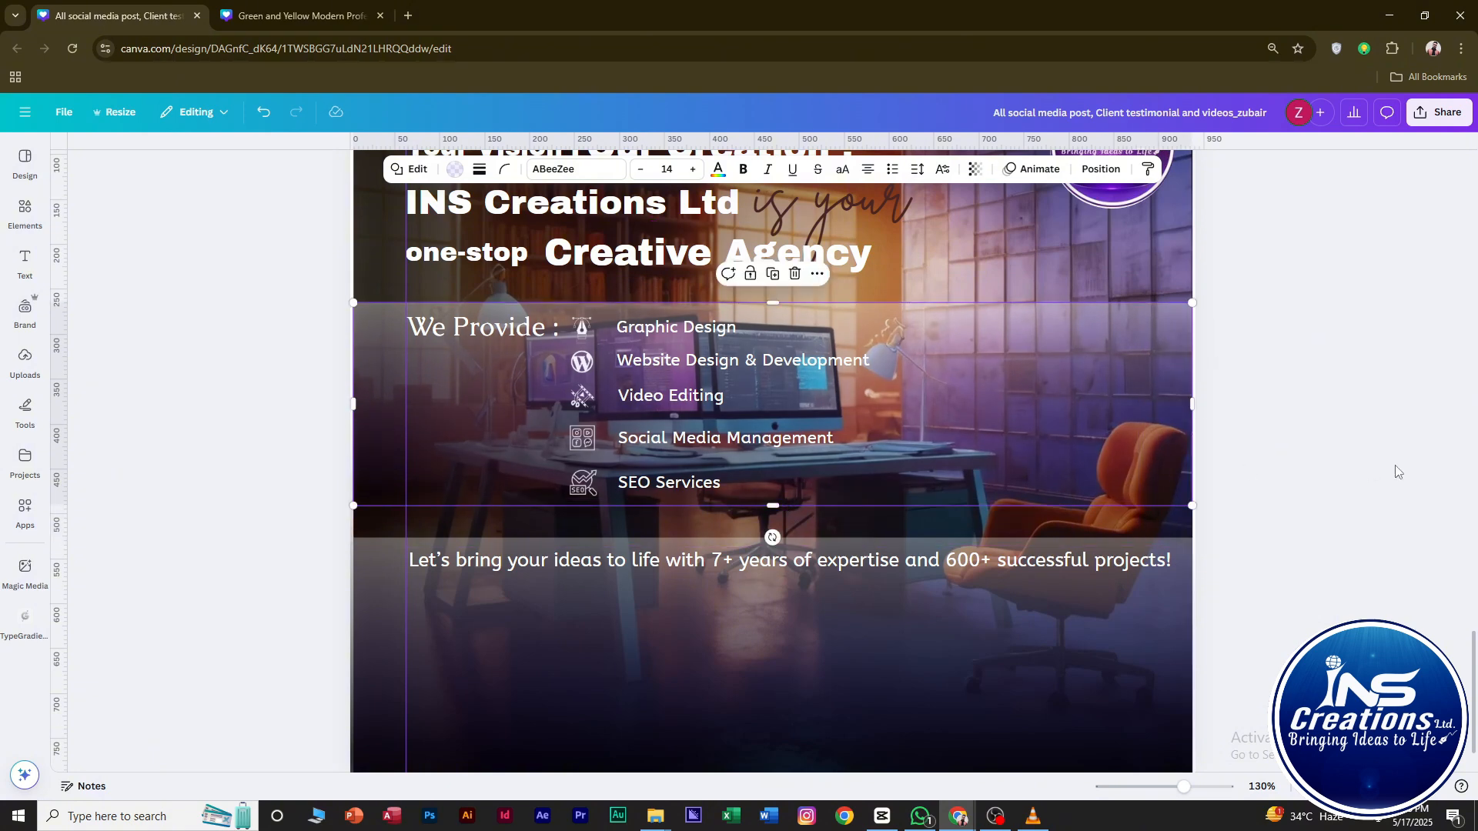
pyautogui.click(1396, 467)
pyautogui.moveTo(1049, 374)
pyautogui.mouseDown()
pyautogui.moveTo(1098, 372)
pyautogui.moveTo(1029, 372)
pyautogui.moveTo(1051, 375)
pyautogui.mouseUp()
pyautogui.click(1249, 302)
pyautogui.click(1161, 516)
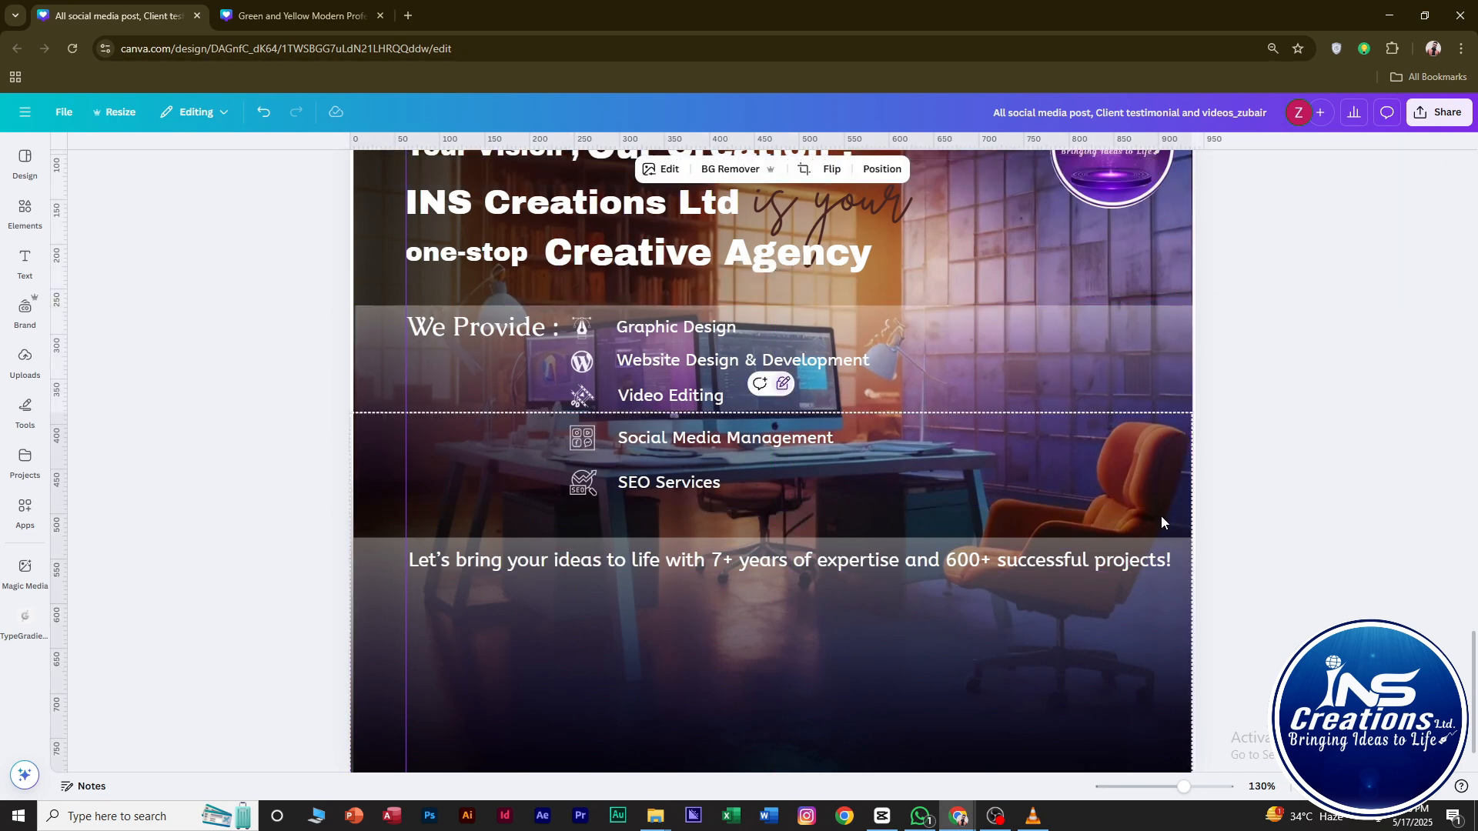
pyautogui.click(1166, 422)
# Search the elements for "shape", add a pill shape and layer it behind the service labels.
pyautogui.click(24, 209)
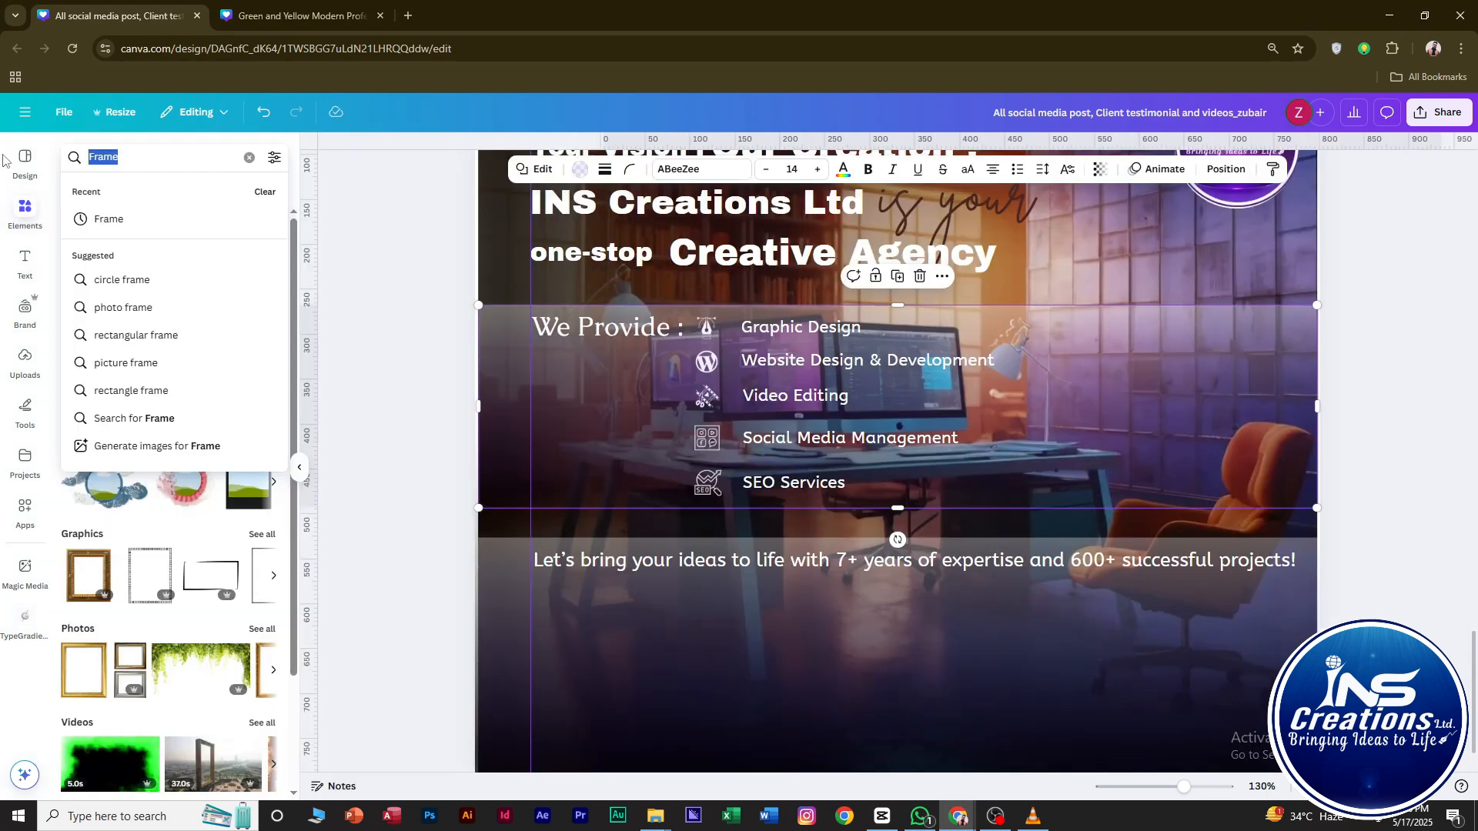
pyautogui.write('s')
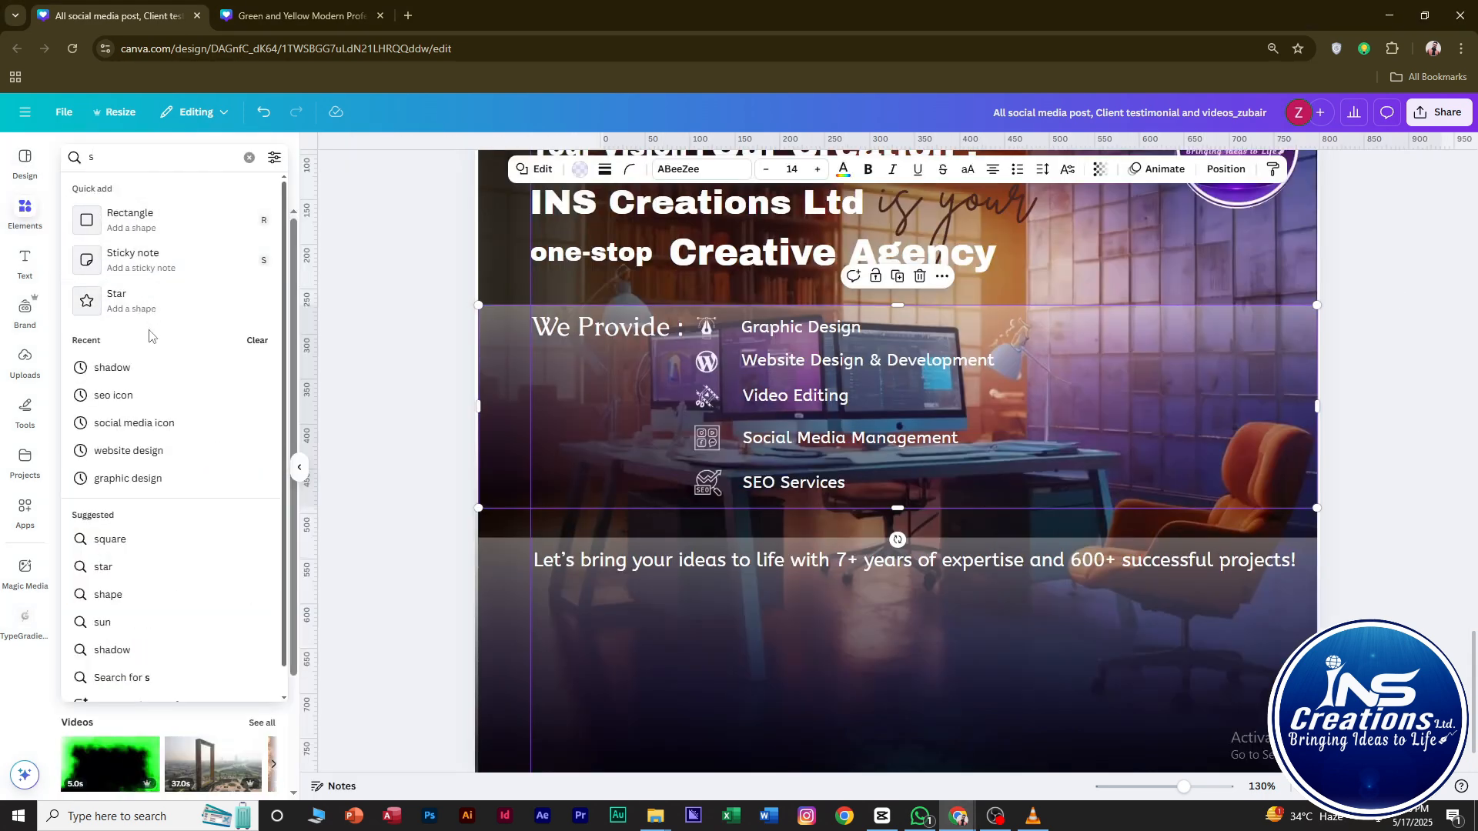
pyautogui.write('hape')
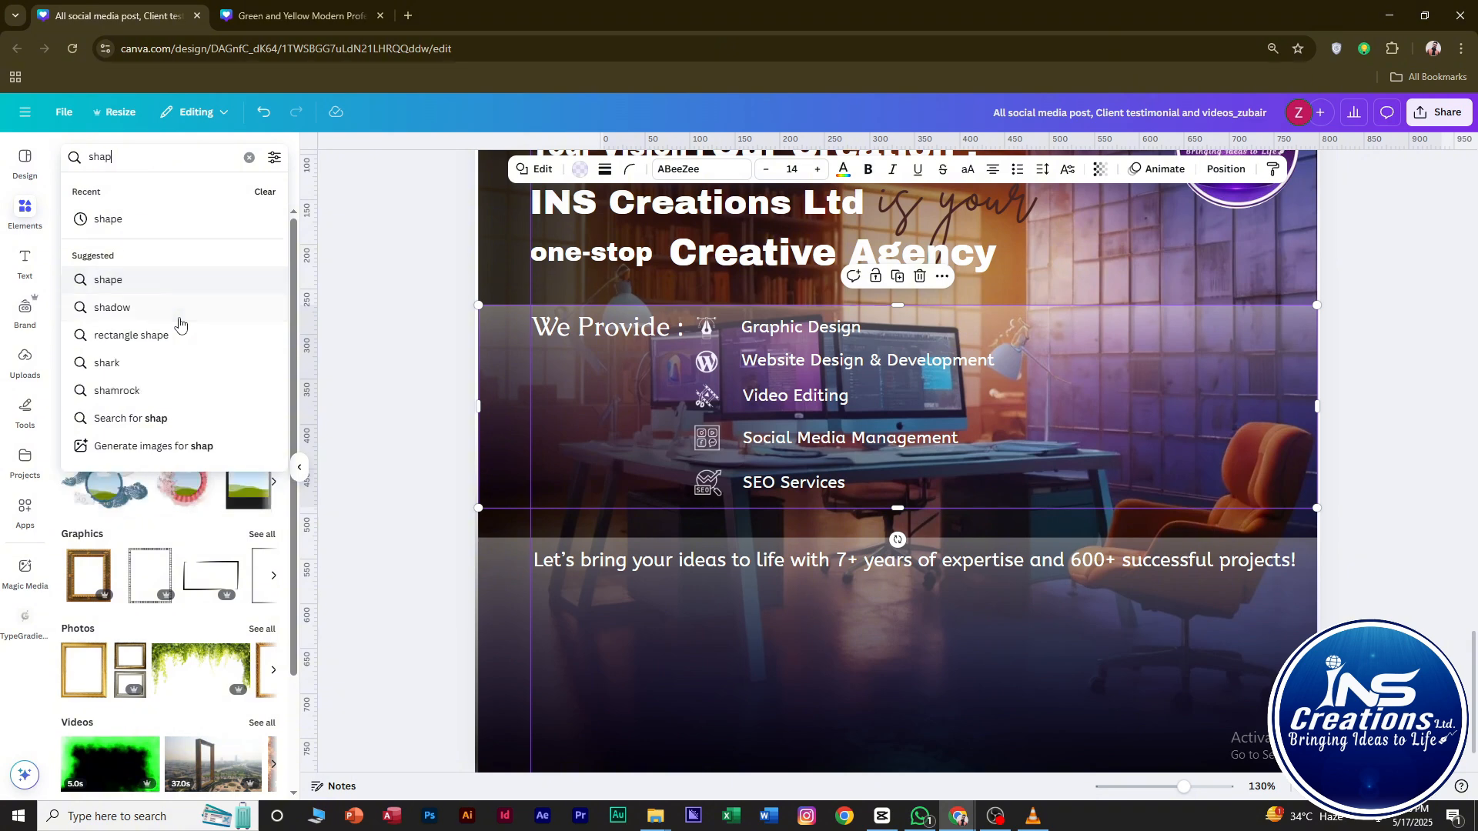
pyautogui.press('Return')
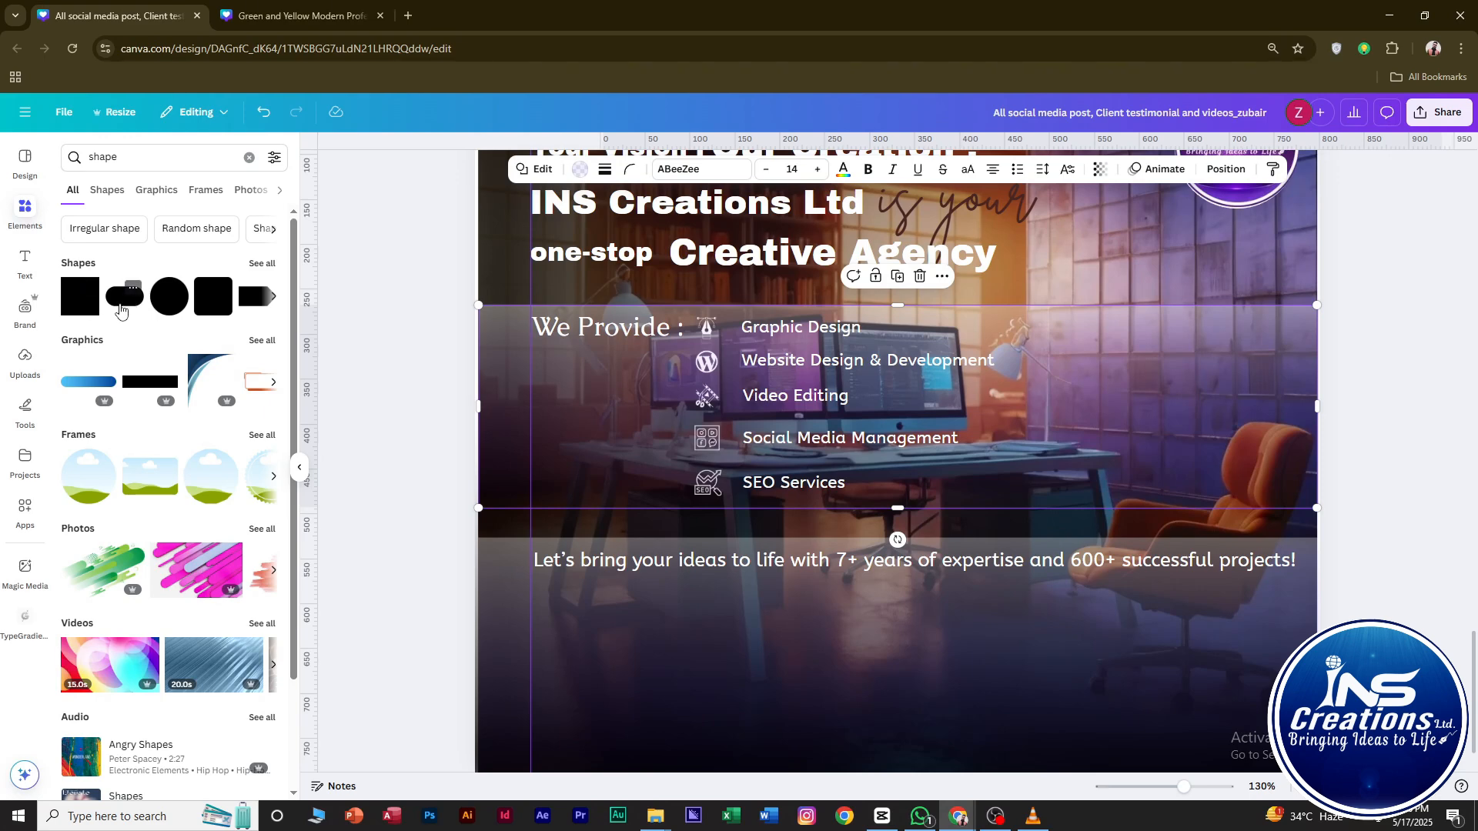
pyautogui.click(120, 308)
pyautogui.moveTo(904, 368)
pyautogui.mouseDown()
pyautogui.moveTo(903, 432)
pyautogui.moveTo(904, 395)
pyautogui.mouseUp()
pyautogui.hotkey('ctrl', 'z')
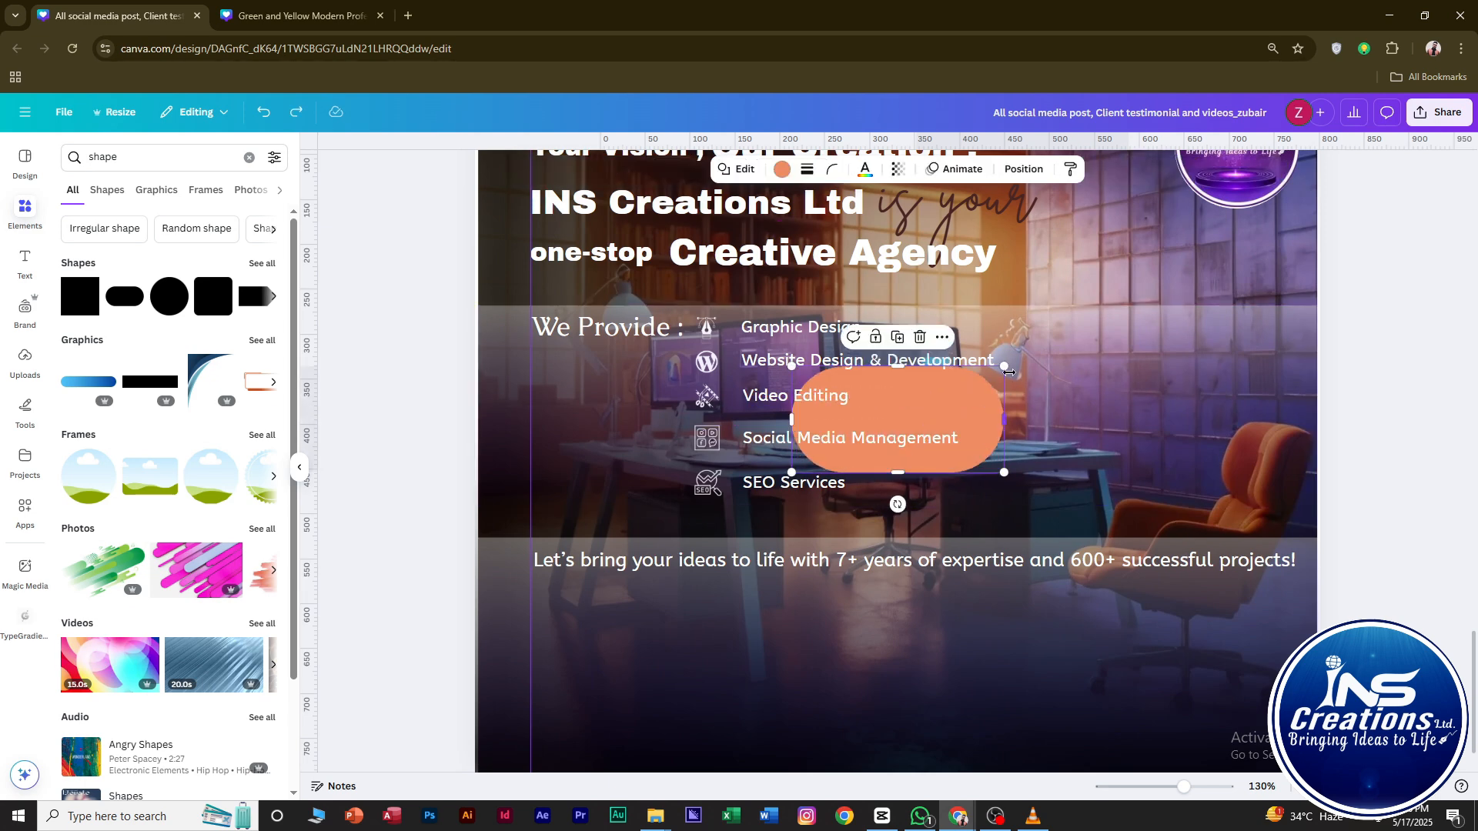
# Scale the pill shape down and fit it closely around the "Graphic Design" label.
pyautogui.moveTo(1005, 366); pyautogui.dragTo(882, 351)
pyautogui.scroll(5, 894, 337)
pyautogui.moveTo(787, 300); pyautogui.dragTo(787, 317)
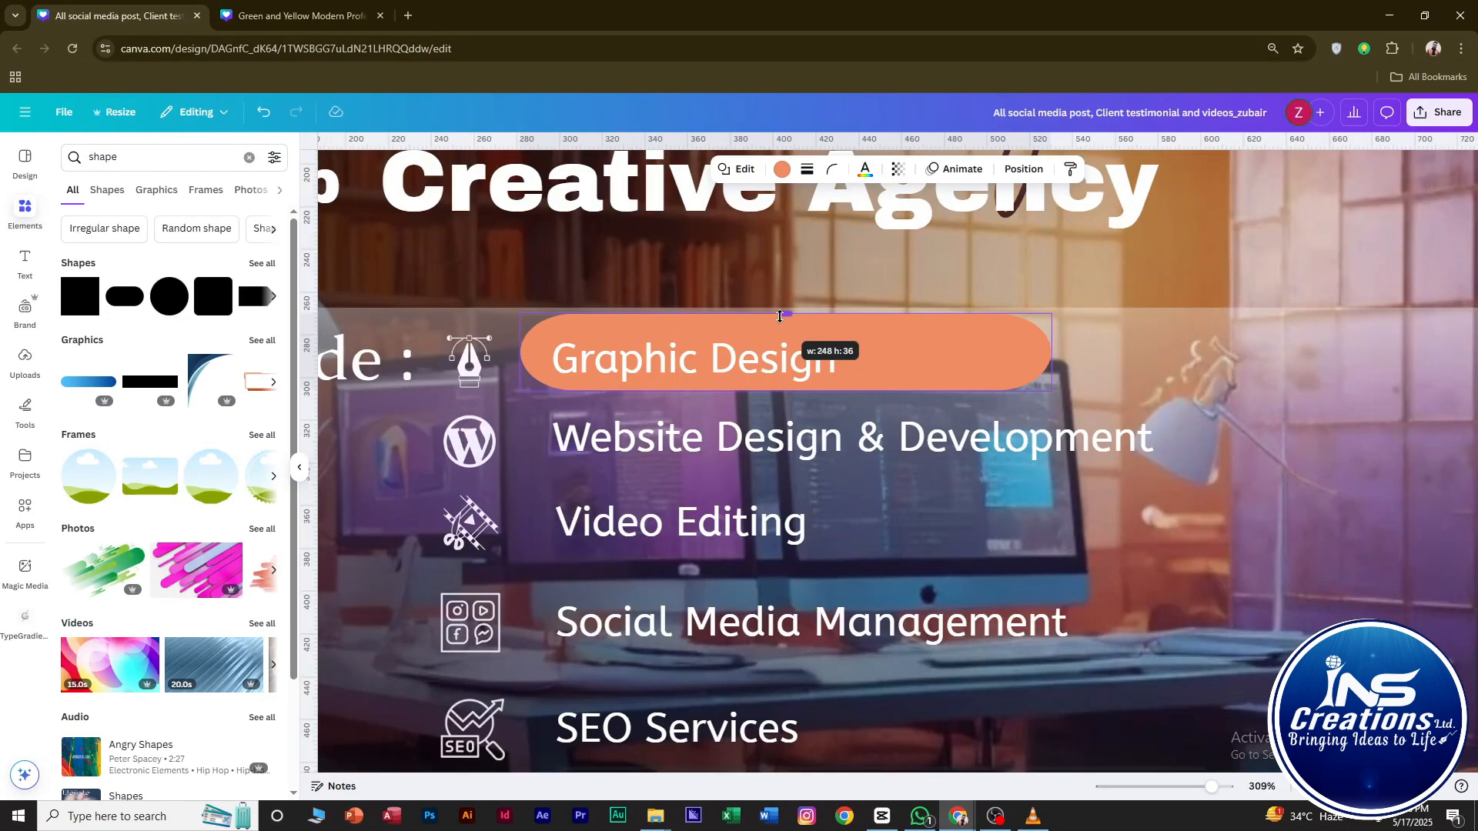
pyautogui.moveTo(1051, 317); pyautogui.dragTo(867, 364)
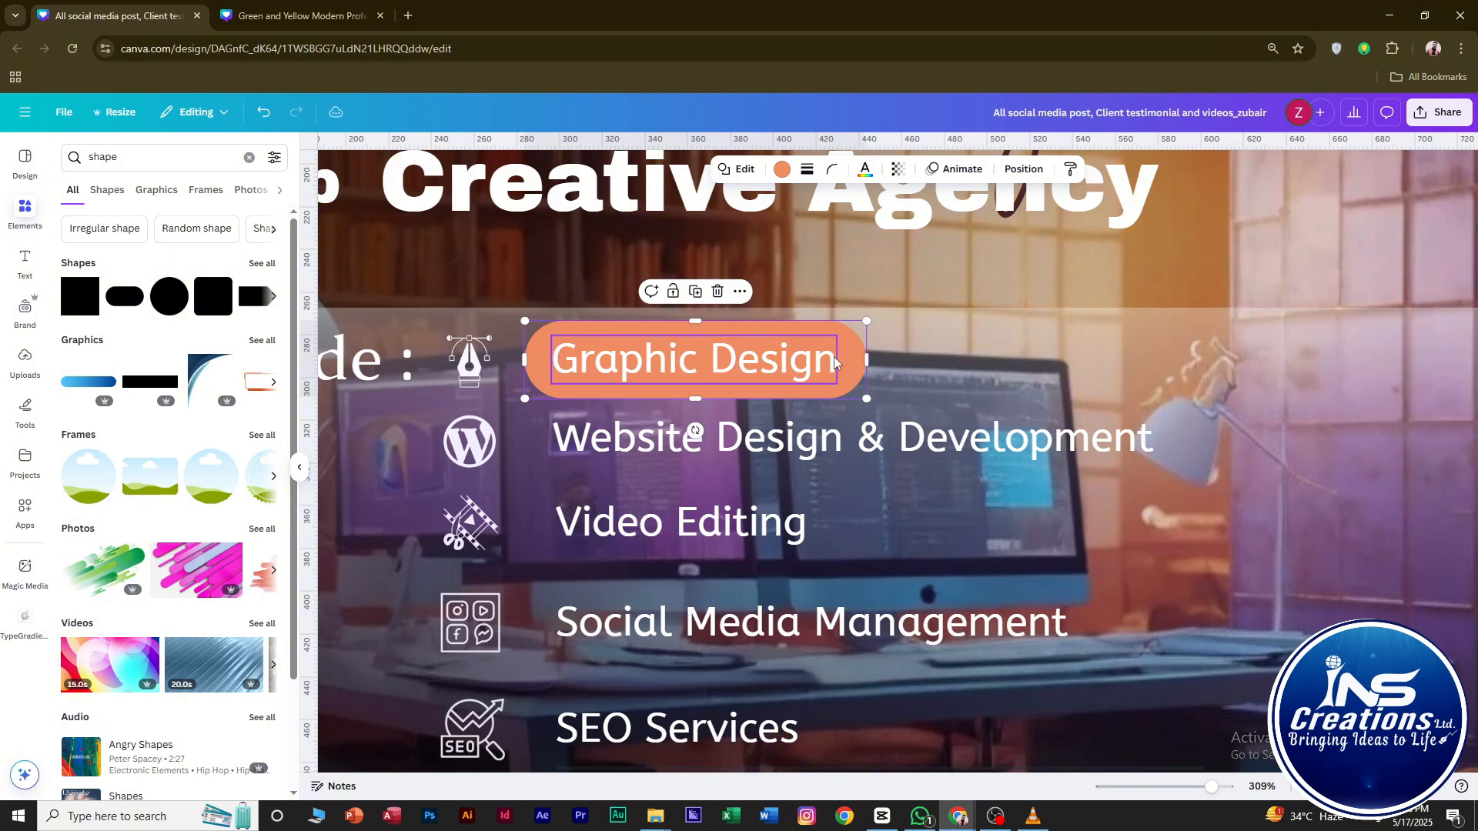
# Recolor the pill behind "Graphic Design" with the dark purple from the logo's photo colors.
pyautogui.click(782, 170)
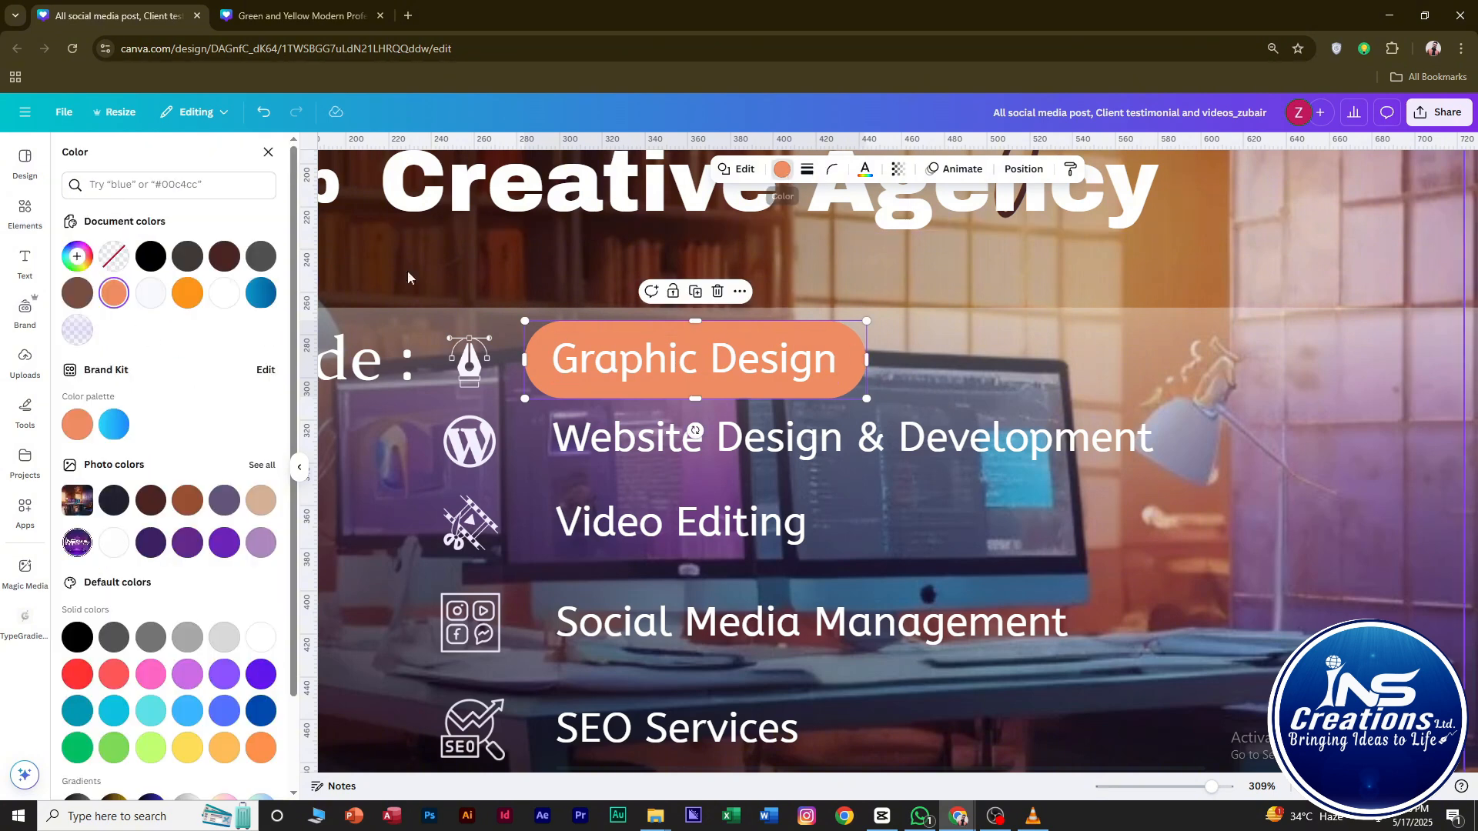
pyautogui.click(150, 544)
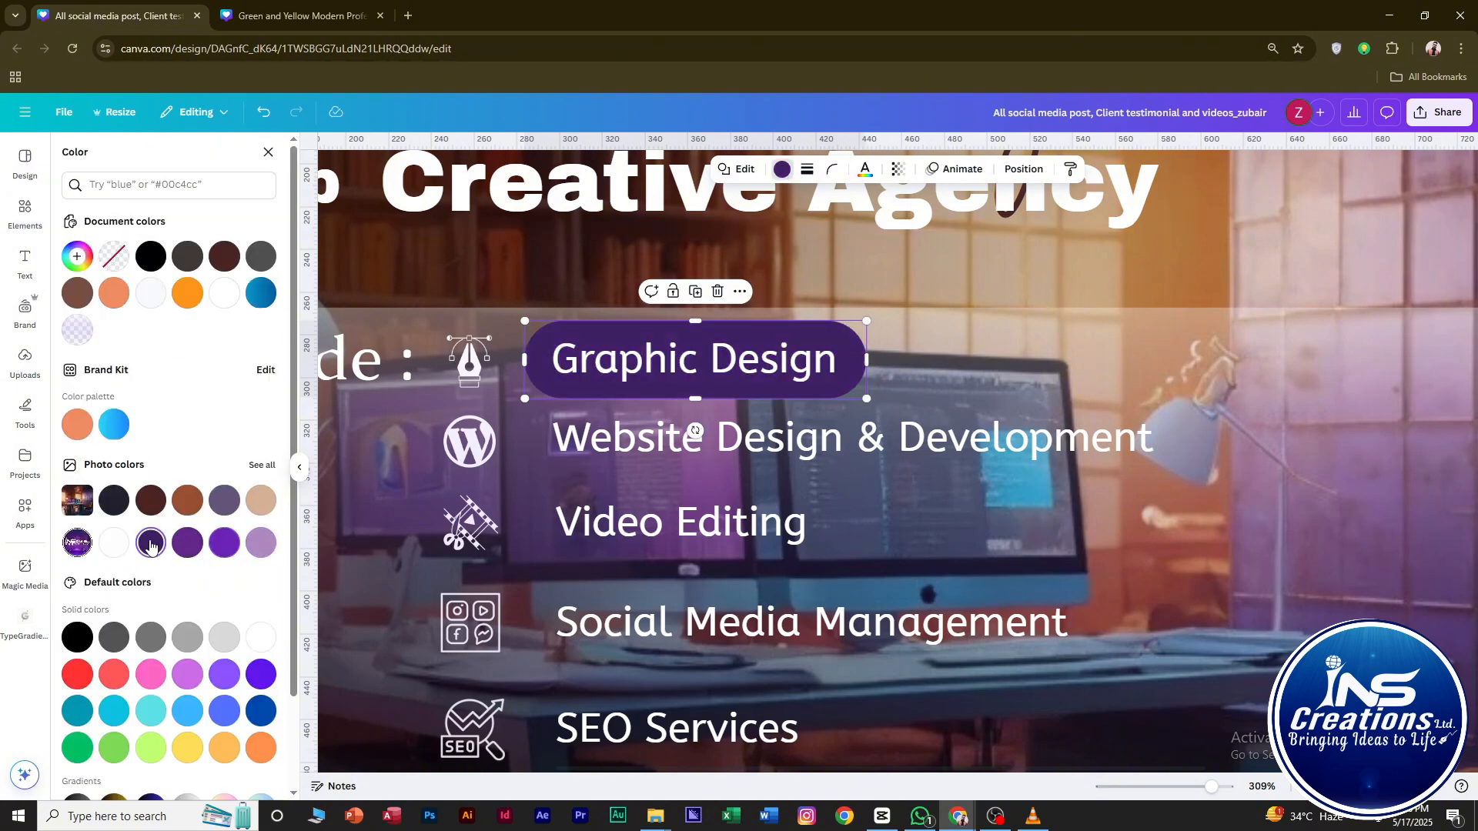
pyautogui.click(224, 548)
pyautogui.click(151, 545)
pyautogui.click(1013, 296)
# Duplicate the purple pill behind "Website Design & Development" and widen the copy to fit that label.
pyautogui.scroll(-5, 898, 317)
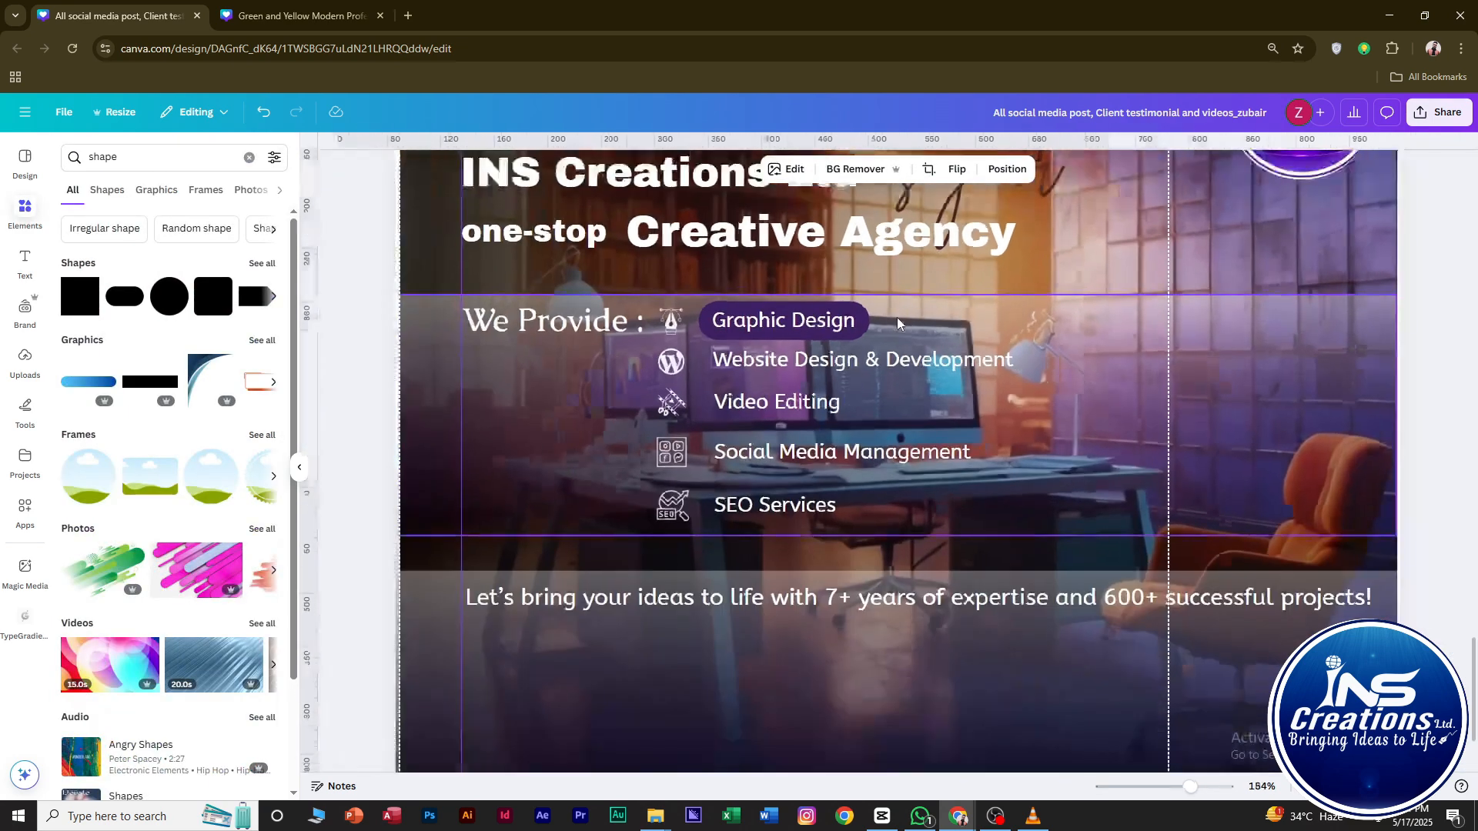
pyautogui.scroll(3, 811, 331)
pyautogui.scroll(5, 811, 564)
pyautogui.moveTo(898, 499); pyautogui.dragTo(1229, 605)
pyautogui.moveTo(902, 629)
pyautogui.mouseDown()
pyautogui.moveTo(906, 614)
pyautogui.moveTo(907, 629)
pyautogui.mouseUp()
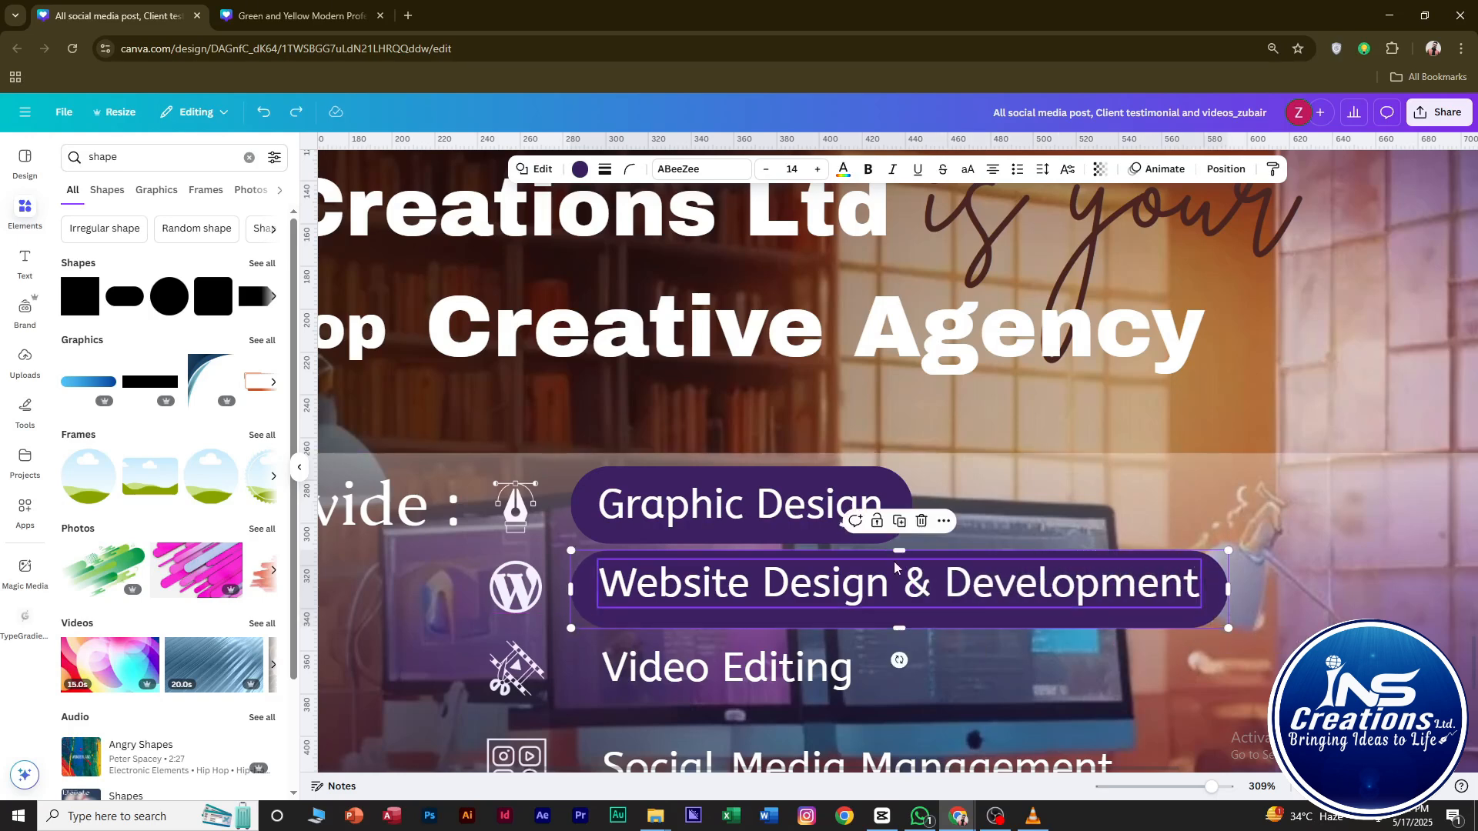
# Reduce the height of the pill behind "Website Design & Development" and delete the older pill behind "Graphic Design".
pyautogui.moveTo(901, 551); pyautogui.dragTo(907, 553)
pyautogui.moveTo(900, 627); pyautogui.dragTo(903, 618)
pyautogui.click(895, 485)
pyautogui.press('Delete')
pyautogui.click(954, 561)
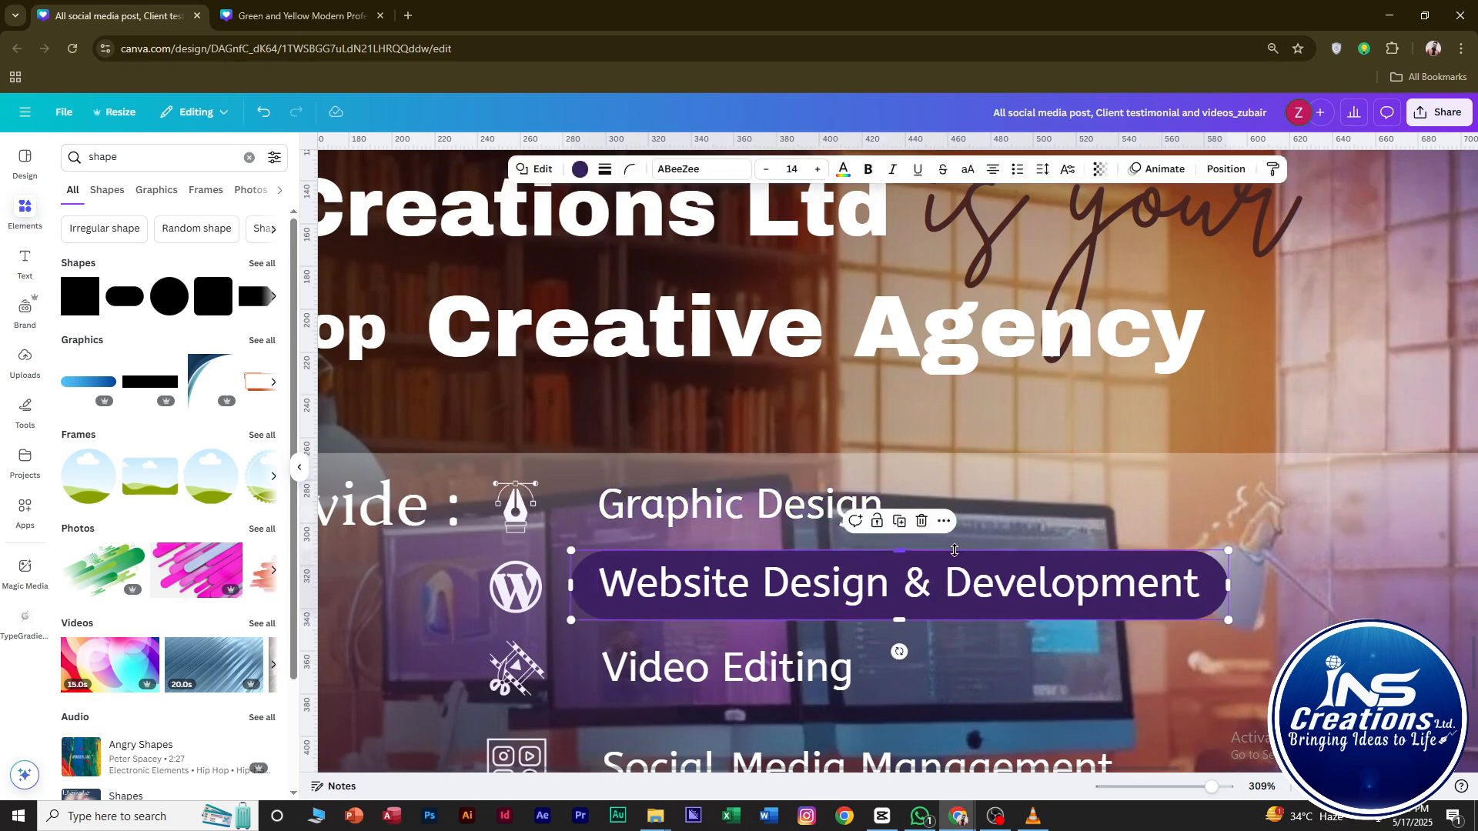
# Duplicate the trimmed pill behind "Graphic Design", "Video Editing", "Social Media Management" and "SEO Services", narrowing the copies for the short labels.
pyautogui.moveTo(1216, 573); pyautogui.dragTo(884, 647)
pyautogui.scroll(-3, 885, 646)
pyautogui.moveTo(1214, 352); pyautogui.dragTo(1211, 535)
pyautogui.click(883, 439)
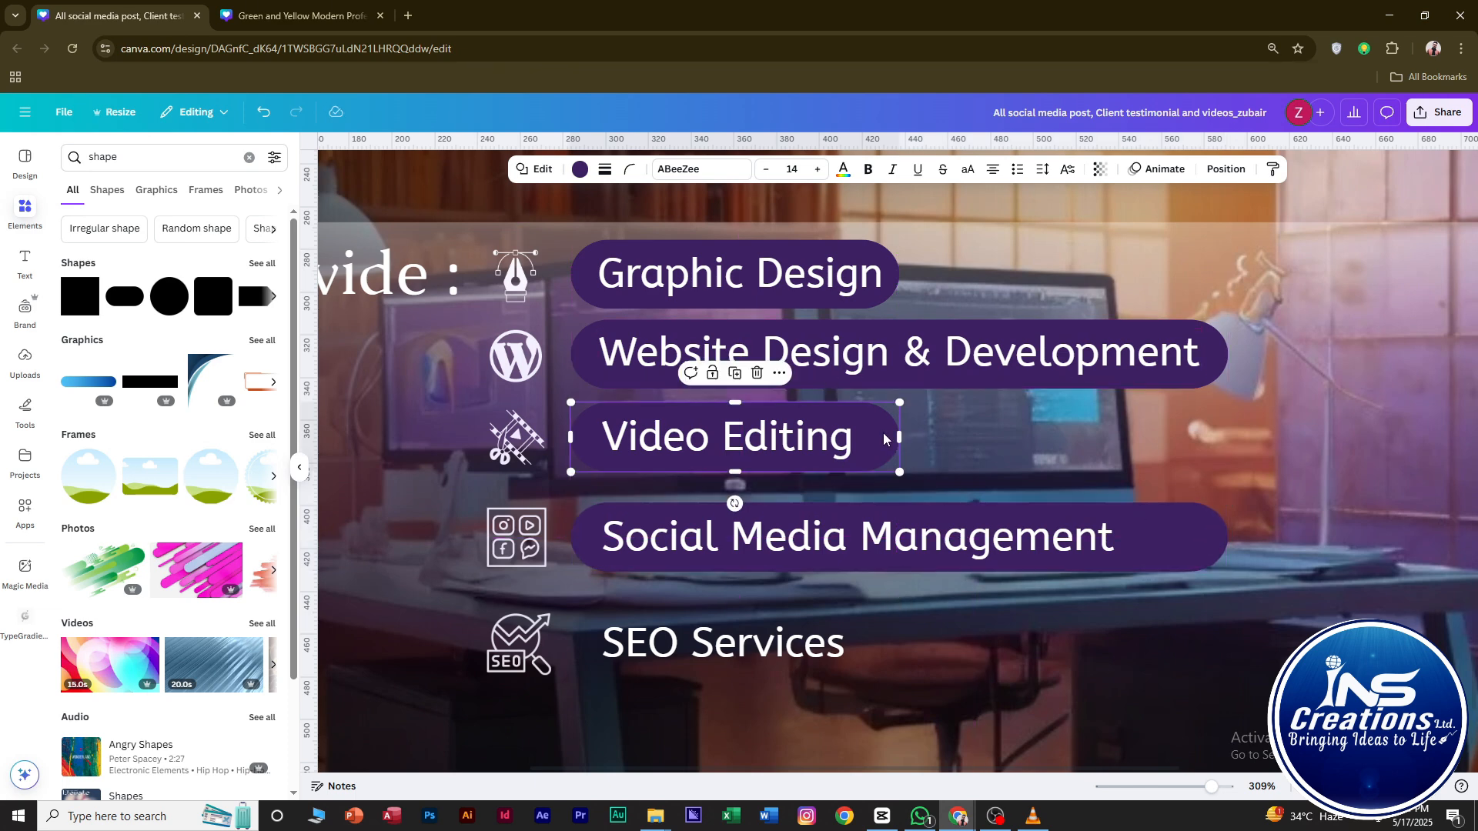
pyautogui.moveTo(899, 437); pyautogui.dragTo(869, 636)
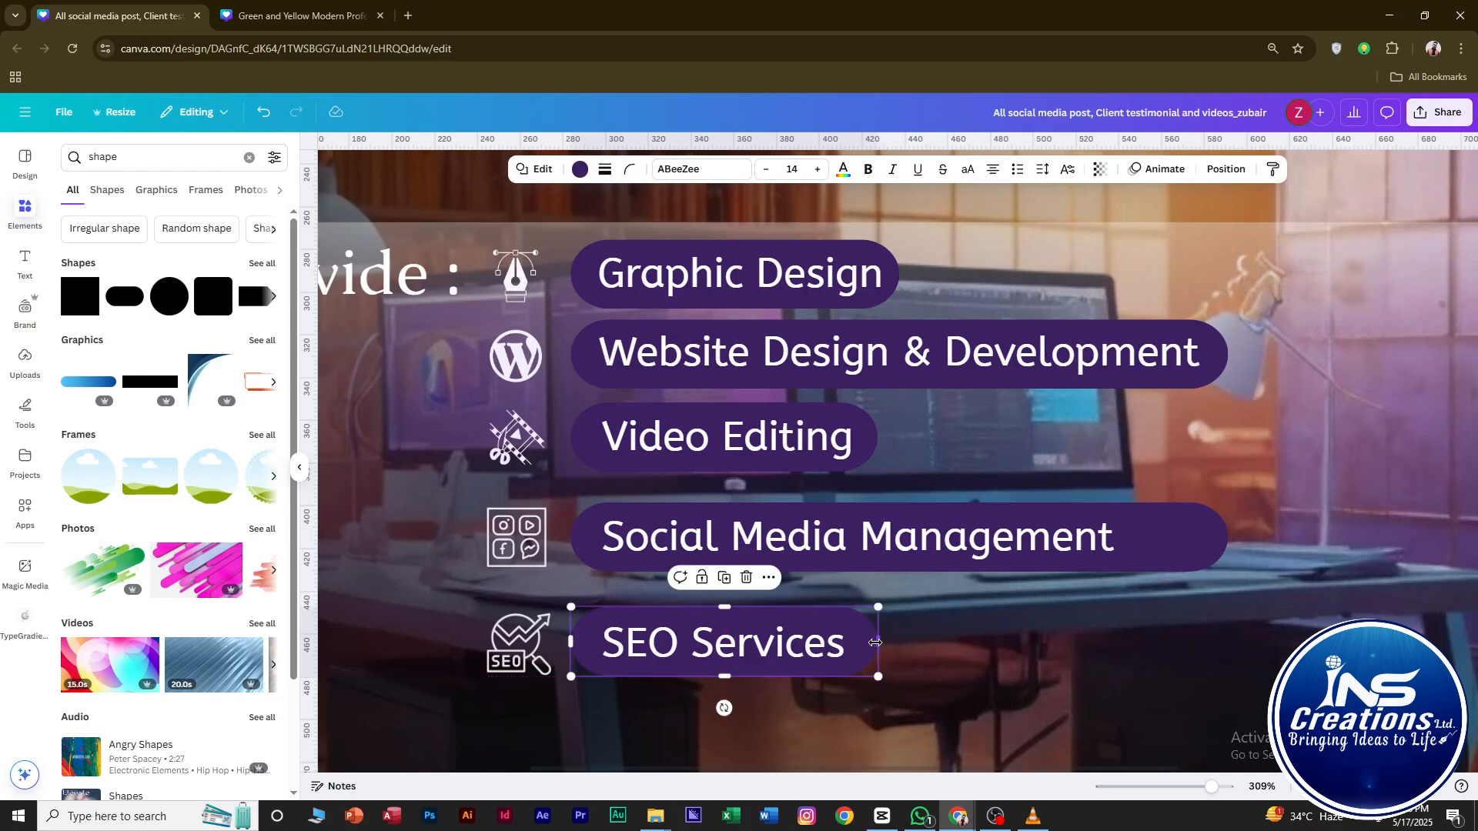
# Add a circle shape and scale it down to fit around the pen-tool icon beside "Graphic Design".
pyautogui.scroll(-5, 990, 565)
pyautogui.scroll(-5, 999, 535)
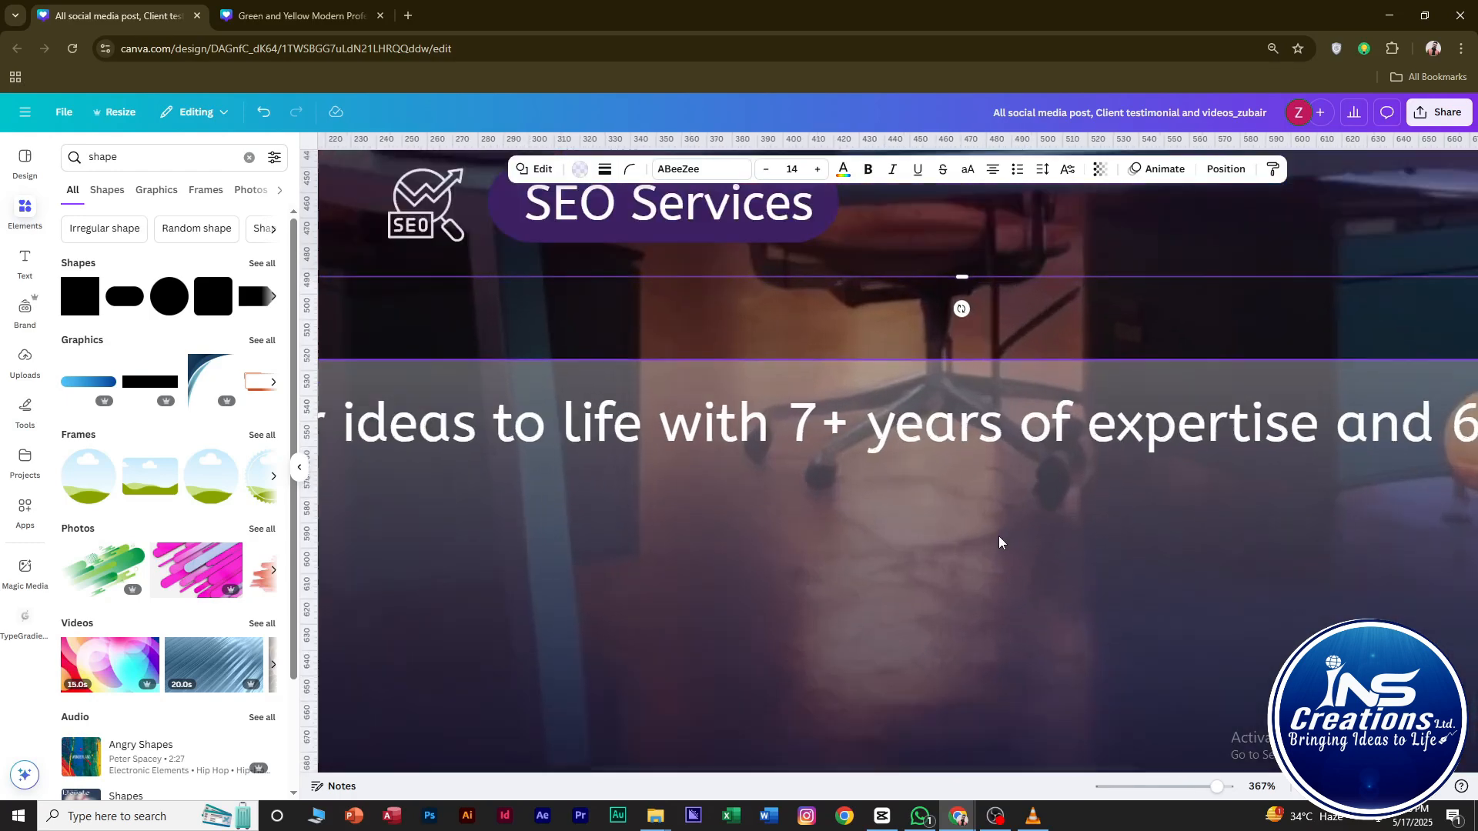
pyautogui.scroll(4, 1271, 473)
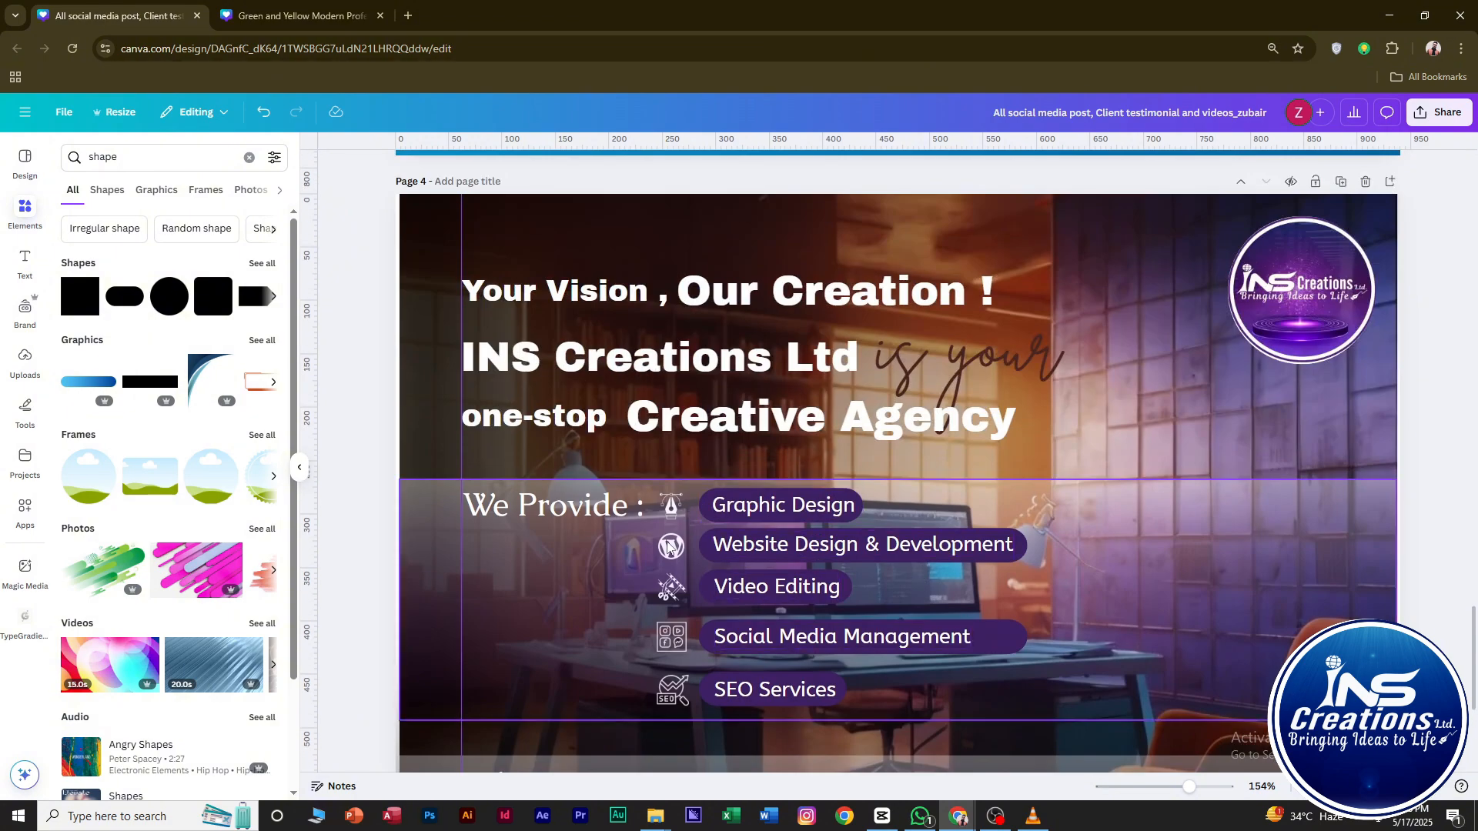
pyautogui.click(176, 310)
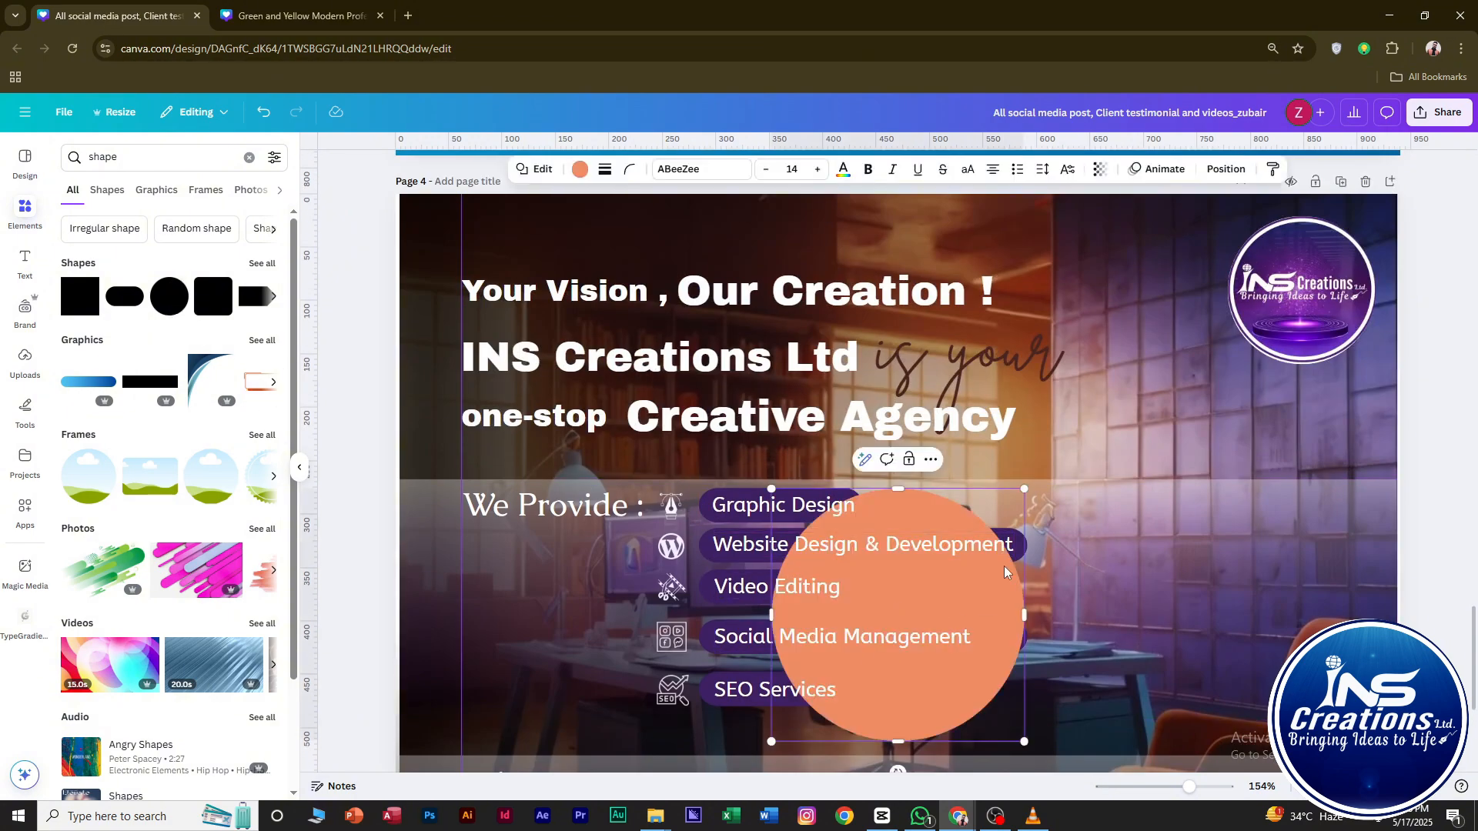
pyautogui.moveTo(1024, 489); pyautogui.dragTo(679, 517)
pyautogui.scroll(5, 663, 523)
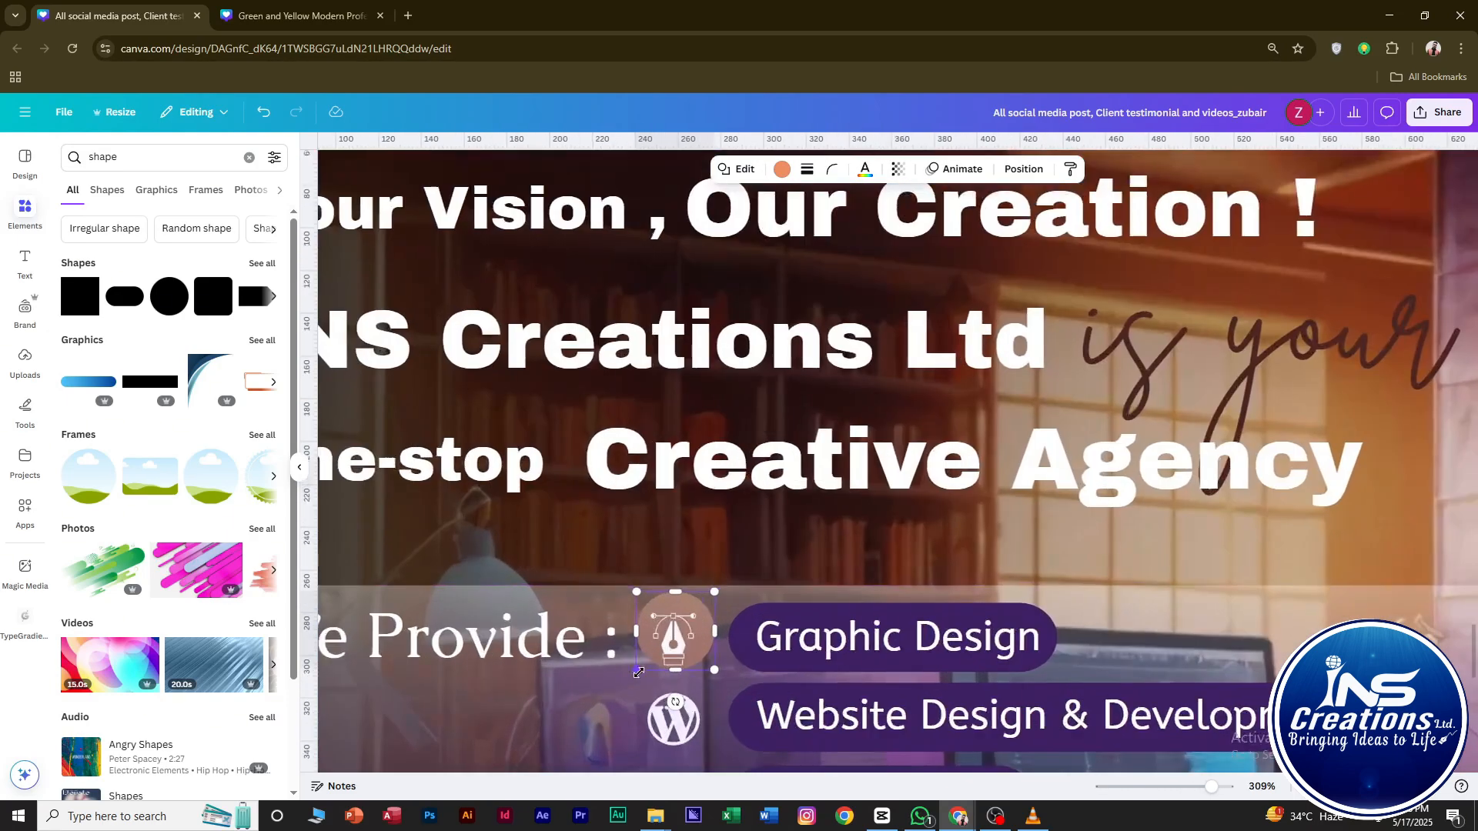
# Recolor the circle around the pen-tool icon with the dark purple from the document colors.
pyautogui.scroll(-2, 639, 674)
pyautogui.click(782, 168)
pyautogui.click(187, 256)
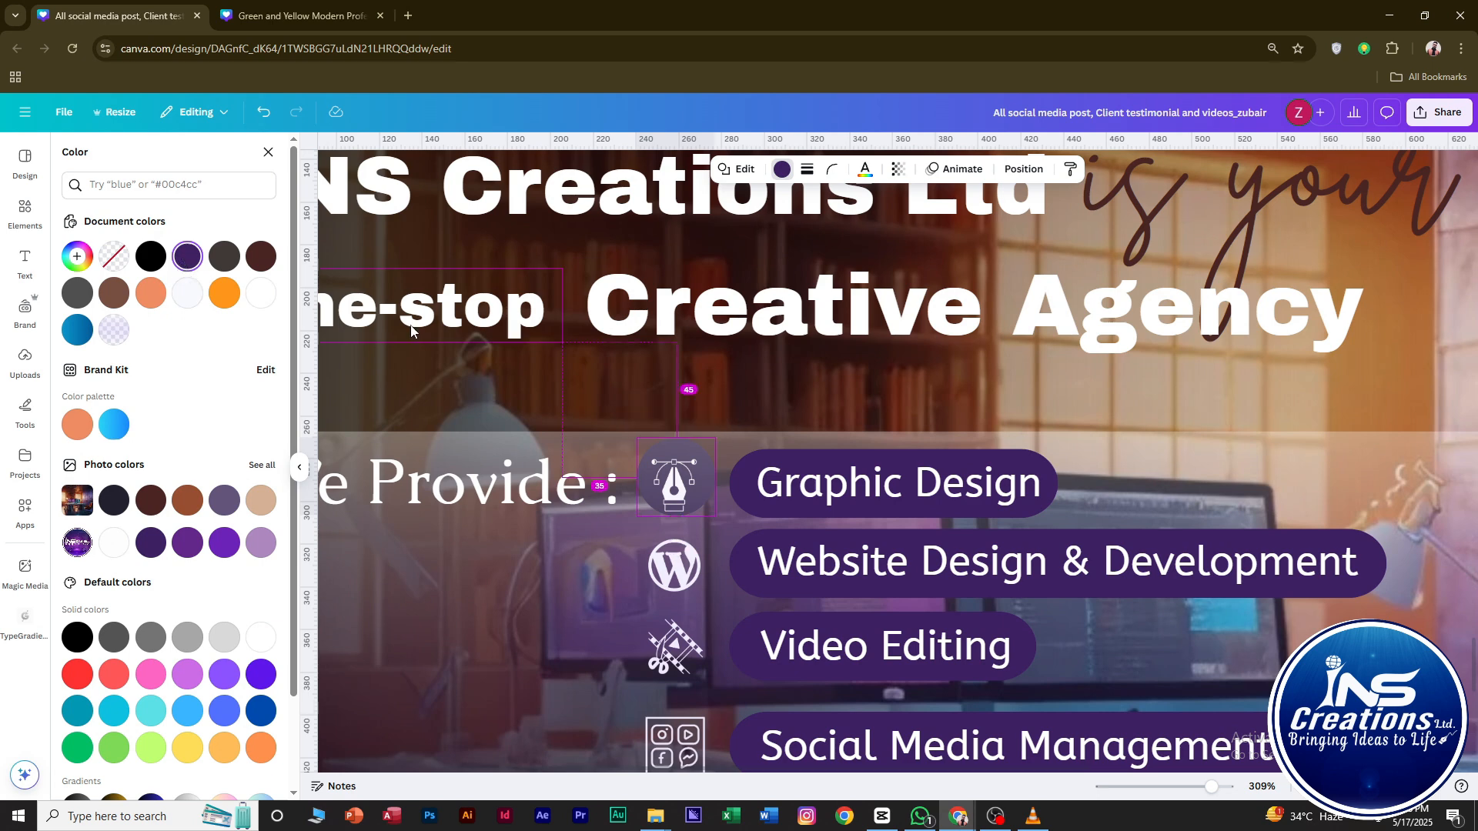
# Layer the purple circle behind the pen-tool icon and center it on the icon.
pyautogui.hotkey('ctrl', 'alt', '[')
pyautogui.hotkey('ctrl', 'alt', ']')
pyautogui.hotkey('ctrl', 'alt', '[')
pyautogui.hotkey('ctrl', 'alt', ']')
pyautogui.moveTo(700, 497); pyautogui.dragTo(707, 478)
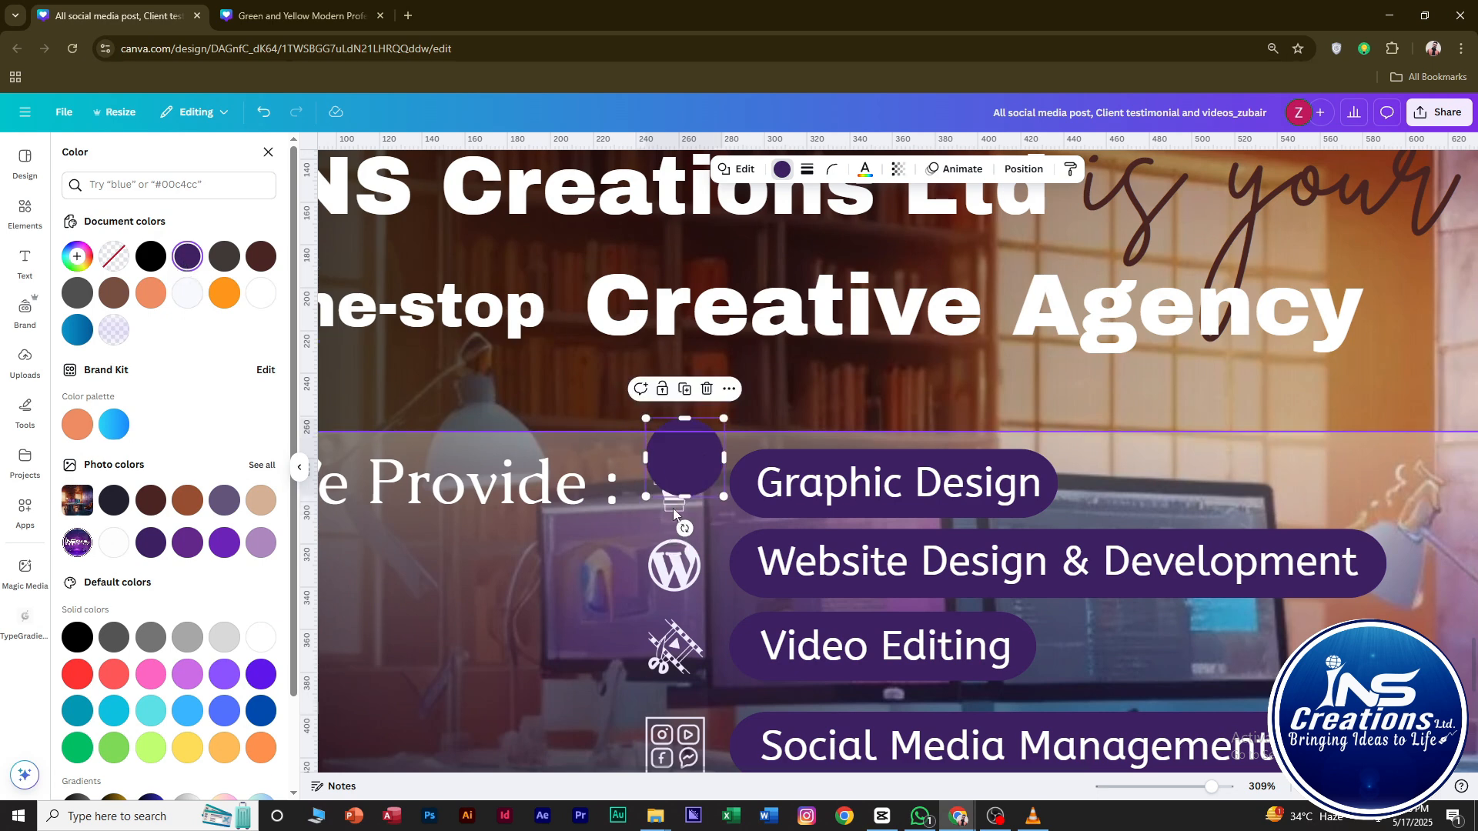
pyautogui.click(746, 454)
pyautogui.click(1145, 462)
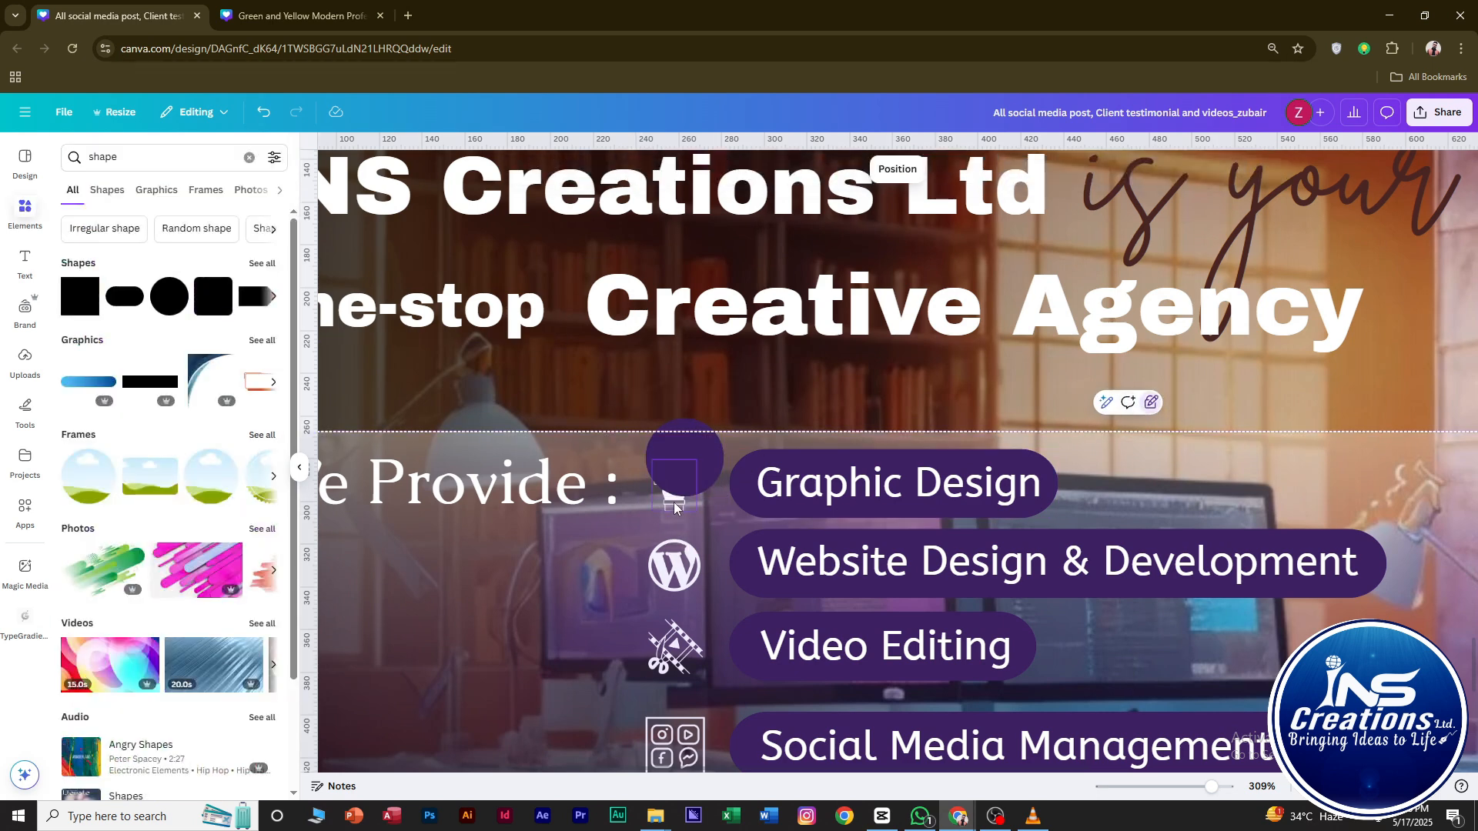
pyautogui.click(676, 509)
pyautogui.hotkey('ctrl', 'alt', ']')
pyautogui.click(701, 387)
pyautogui.moveTo(703, 443); pyautogui.dragTo(691, 467)
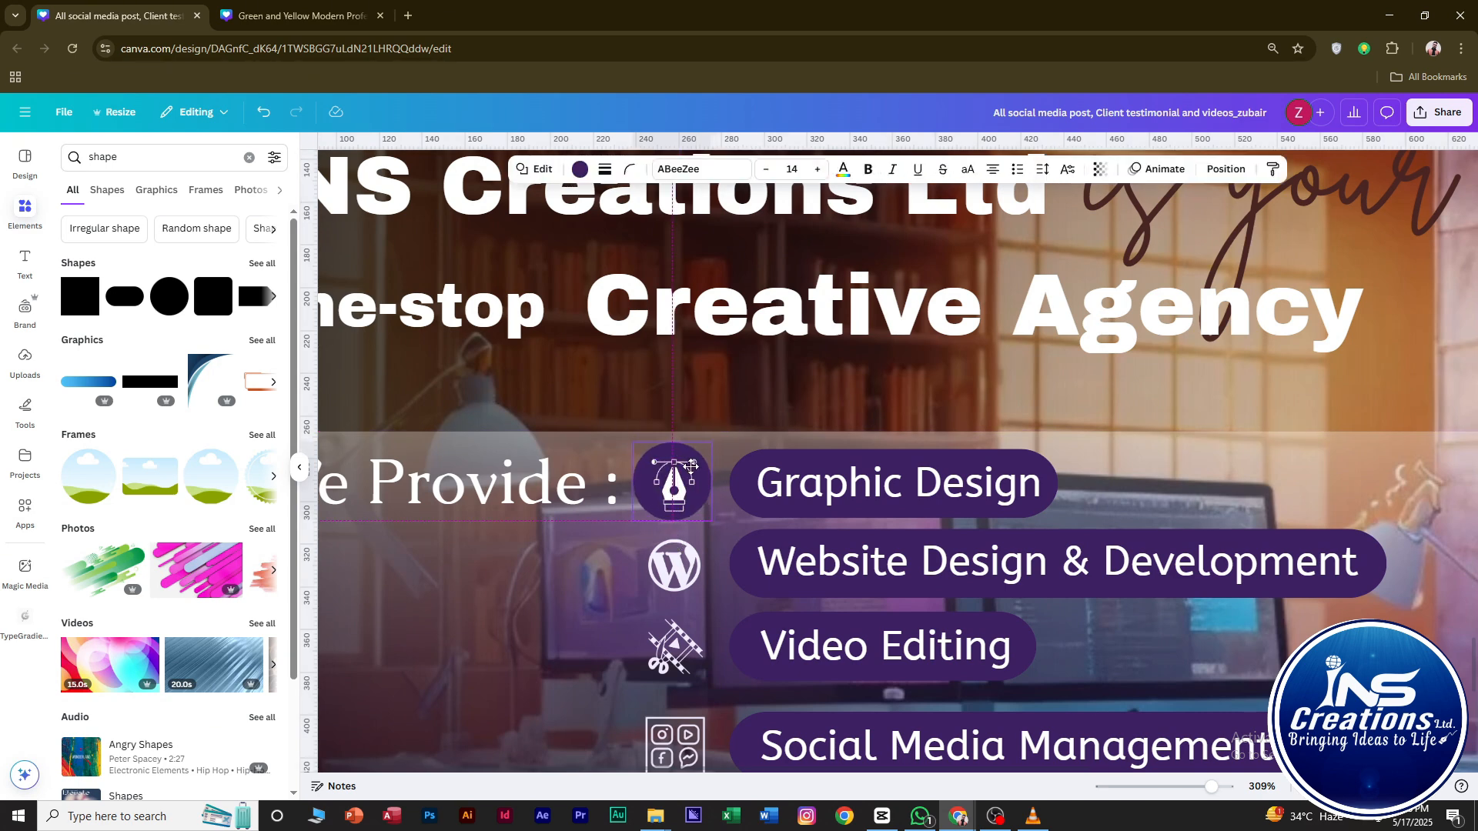
pyautogui.click(698, 560)
pyautogui.hotkey('ctrl', '[')
pyautogui.hotkey('ctrl', '[')
pyautogui.hotkey('ctrl', 'z')
pyautogui.hotkey('ctrl', 'z')
pyautogui.hotkey('ctrl', 'z')
pyautogui.hotkey('ctrl', 'z')
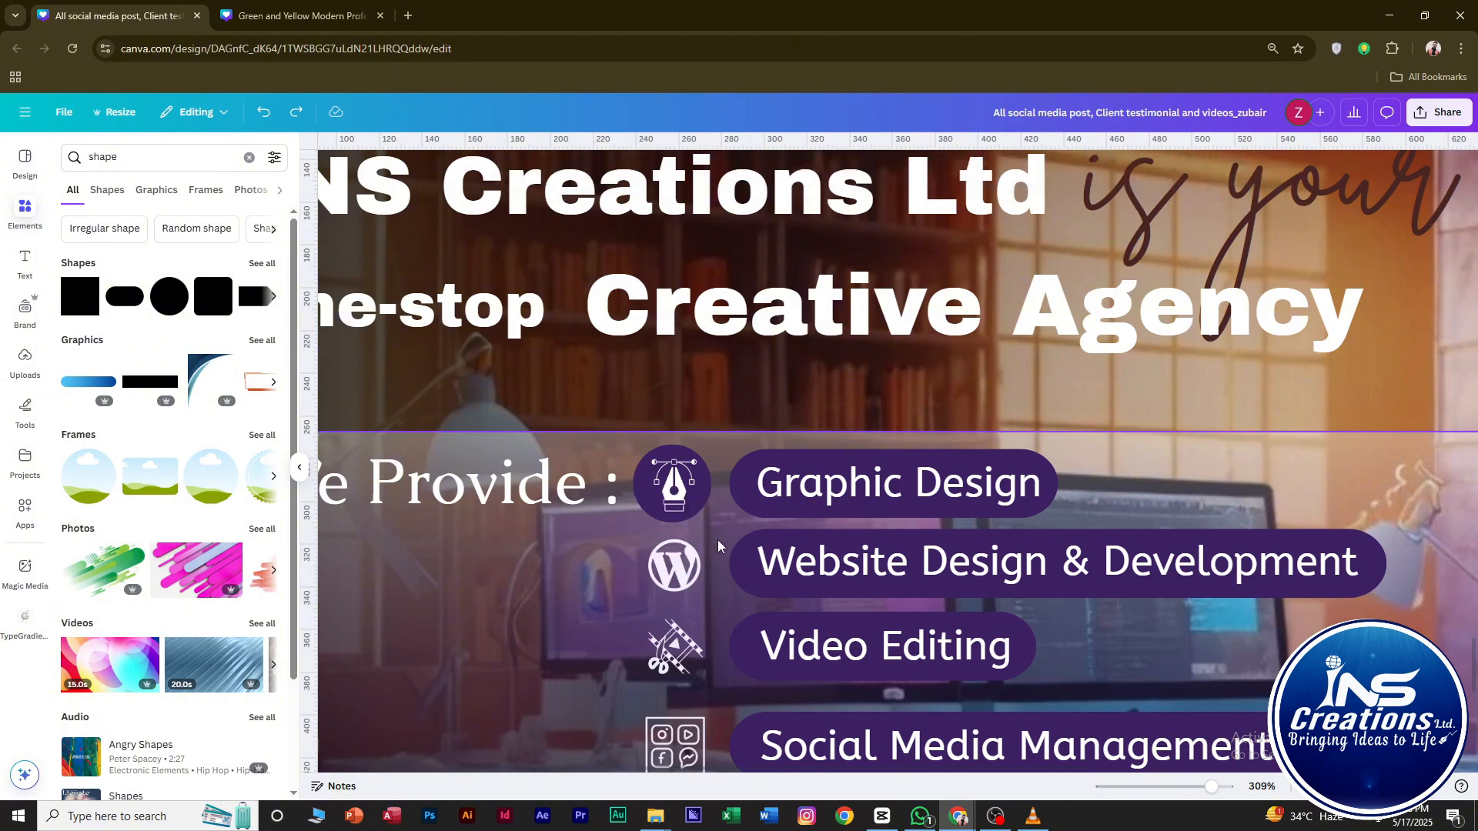
# Select the WordPress, video, social media and SEO icons together and bring them to the front.
pyautogui.click(683, 578)
pyautogui.hotkey('ctrl', '-')
pyautogui.hotkey('ctrl', '-')
pyautogui.scroll(-6, 591, 202)
pyautogui.click(954, 425)
pyautogui.click(593, 346)
pyautogui.scroll(4, 496, 488)
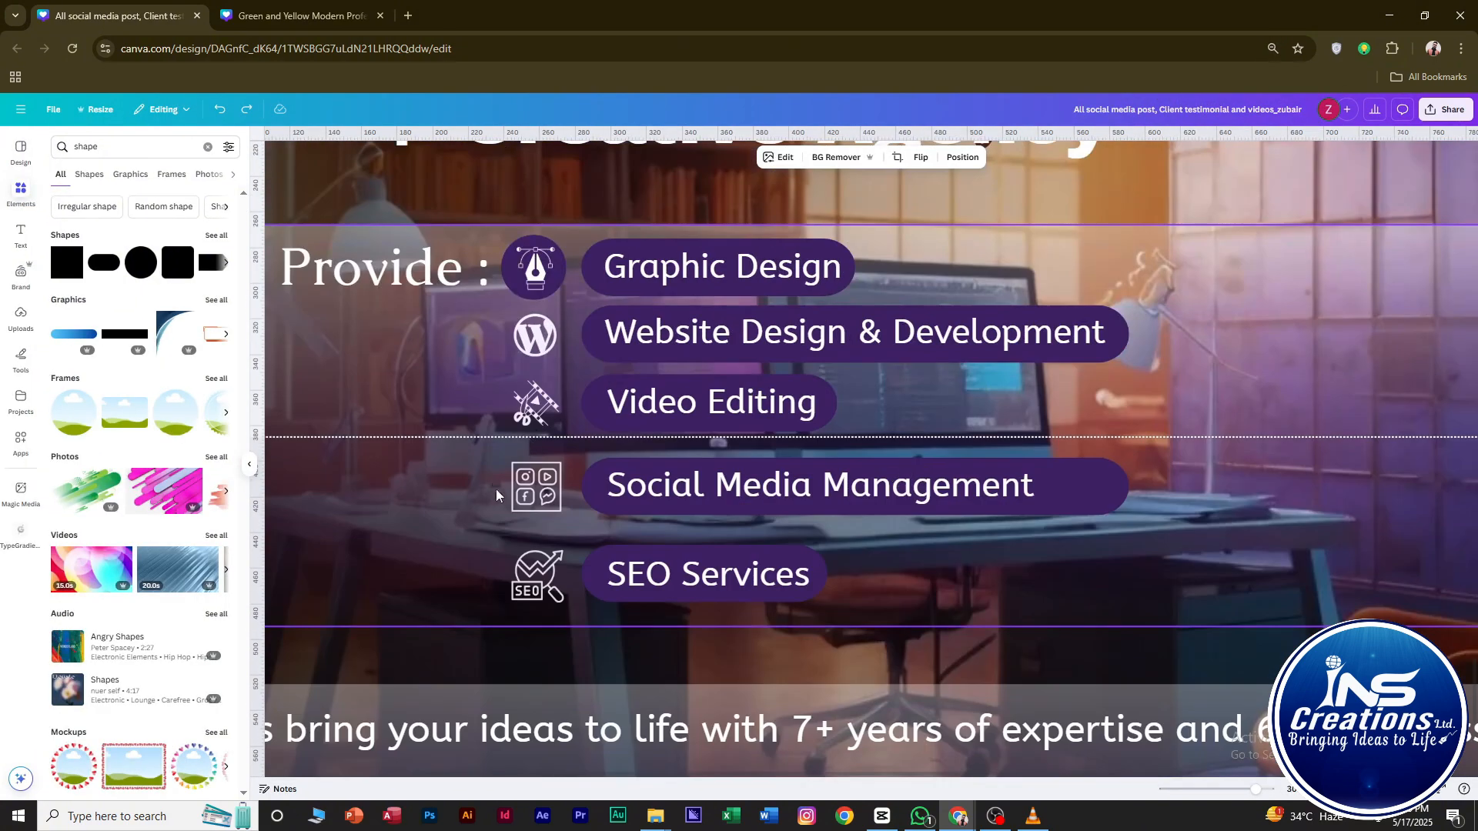
pyautogui.moveTo(497, 309); pyautogui.dragTo(552, 607)
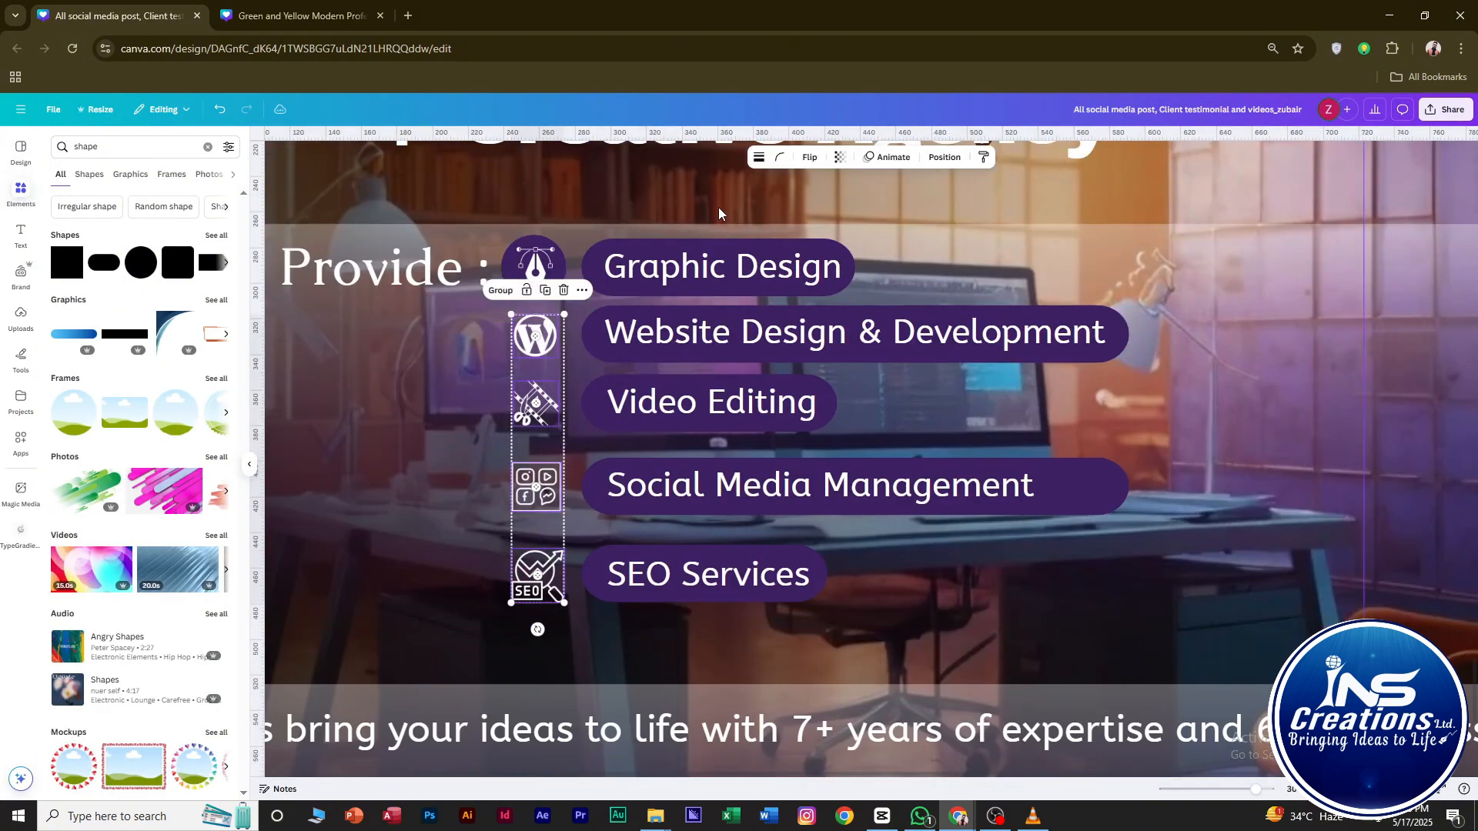
pyautogui.click(718, 206)
# Duplicate the purple circle behind the WordPress, video and social media icons, and shrink the social media icon to fit its circle.
pyautogui.click(554, 262)
pyautogui.moveTo(554, 262); pyautogui.dragTo(562, 610)
pyautogui.scroll(3, 556, 343)
pyautogui.click(562, 608)
pyautogui.moveTo(583, 544); pyautogui.dragTo(576, 553)
pyautogui.click(804, 157)
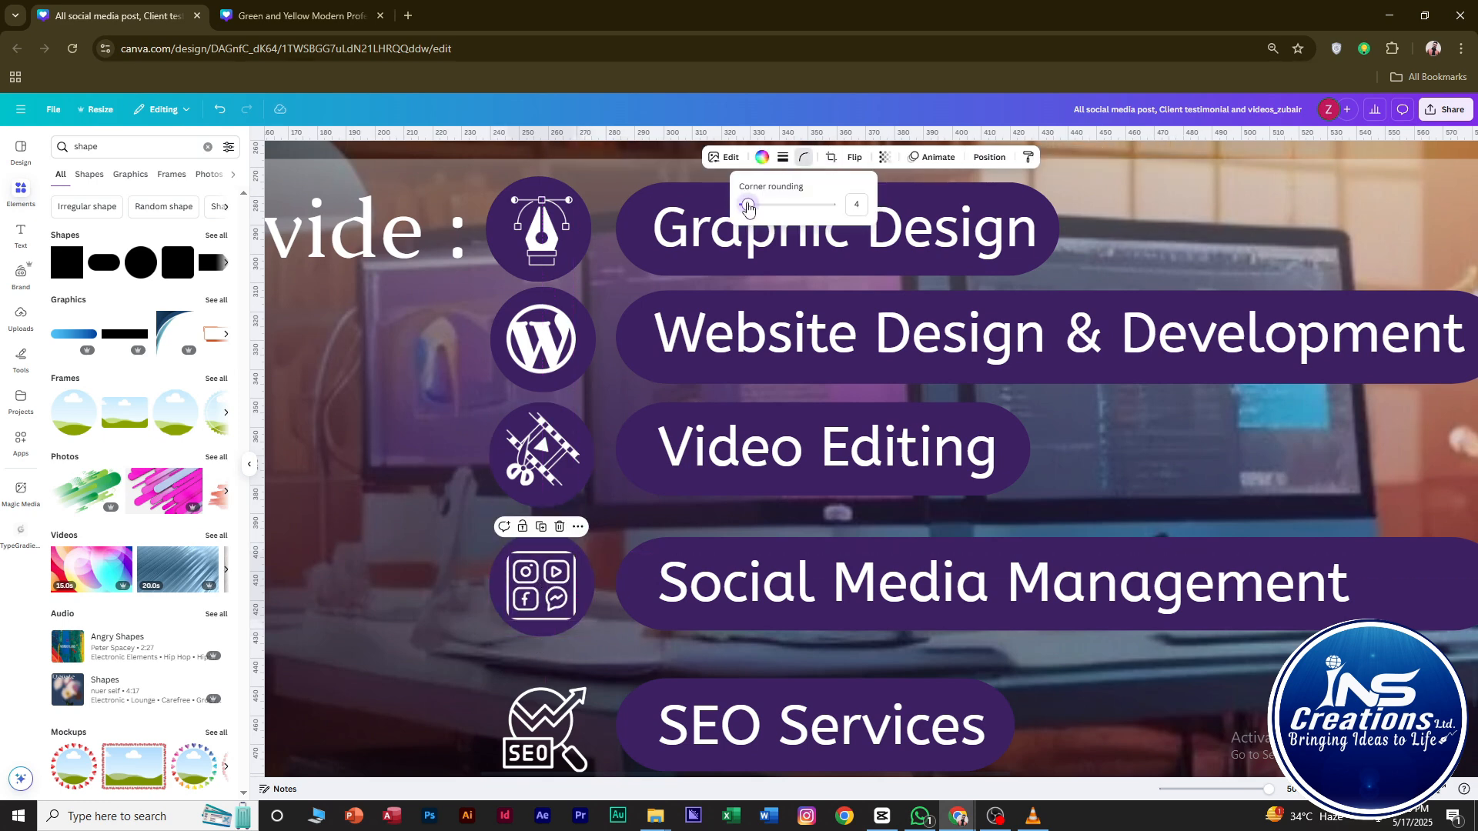
pyautogui.click(605, 395)
# Duplicate the purple circle behind the SEO icon and shrink the icon to sit centered inside it.
pyautogui.scroll(-2, 602, 409)
pyautogui.click(587, 439)
pyautogui.moveTo(586, 440); pyautogui.dragTo(590, 588)
pyautogui.click(566, 589)
pyautogui.moveTo(597, 527); pyautogui.dragTo(576, 548)
pyautogui.moveTo(542, 579); pyautogui.dragTo(553, 579)
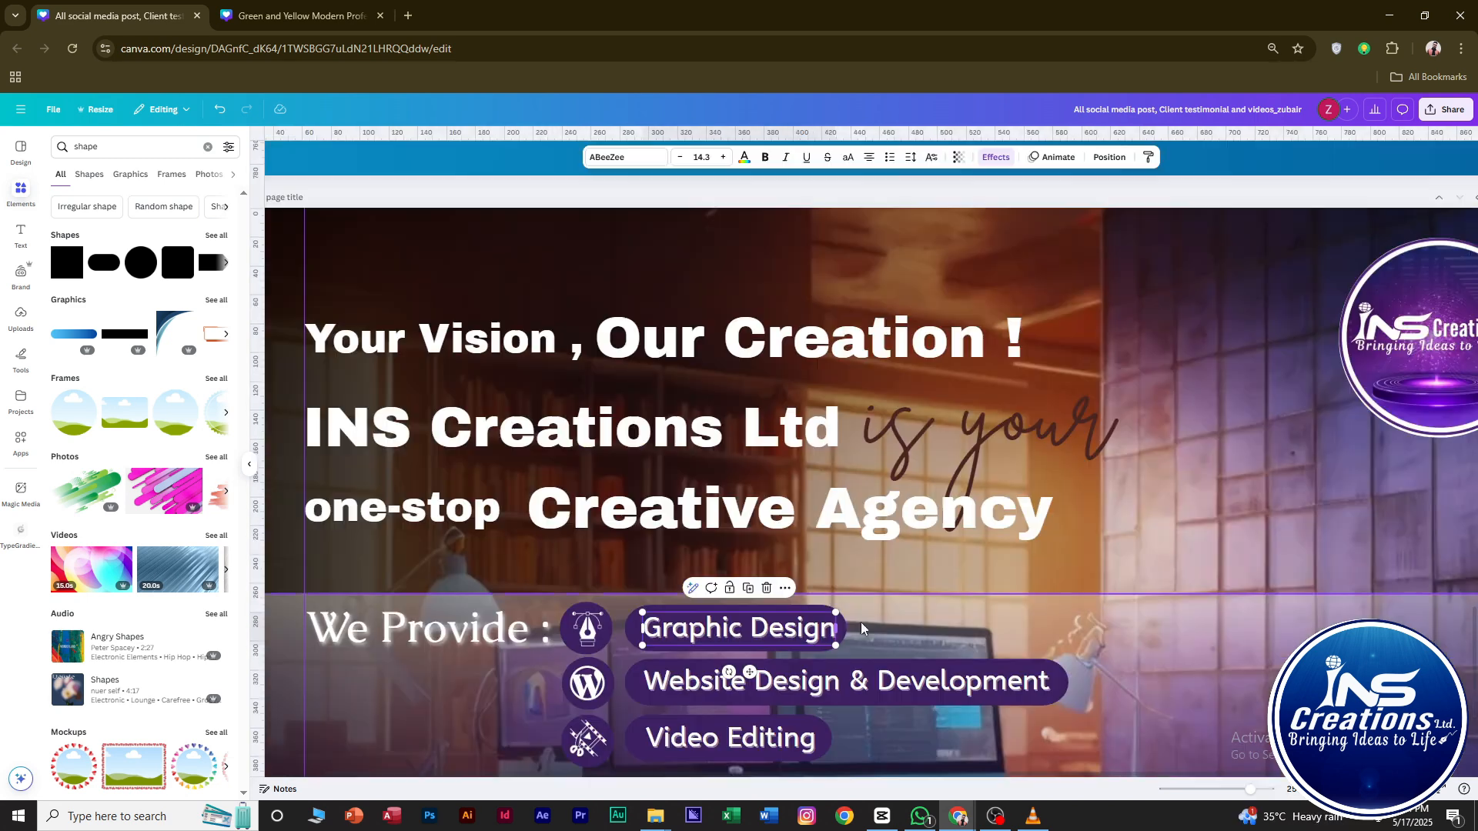
# Duplicate the "Graphic Design" pill behind "Our Creation !" and enlarge it to about 320 wide by 48 high.
pyautogui.click(898, 611)
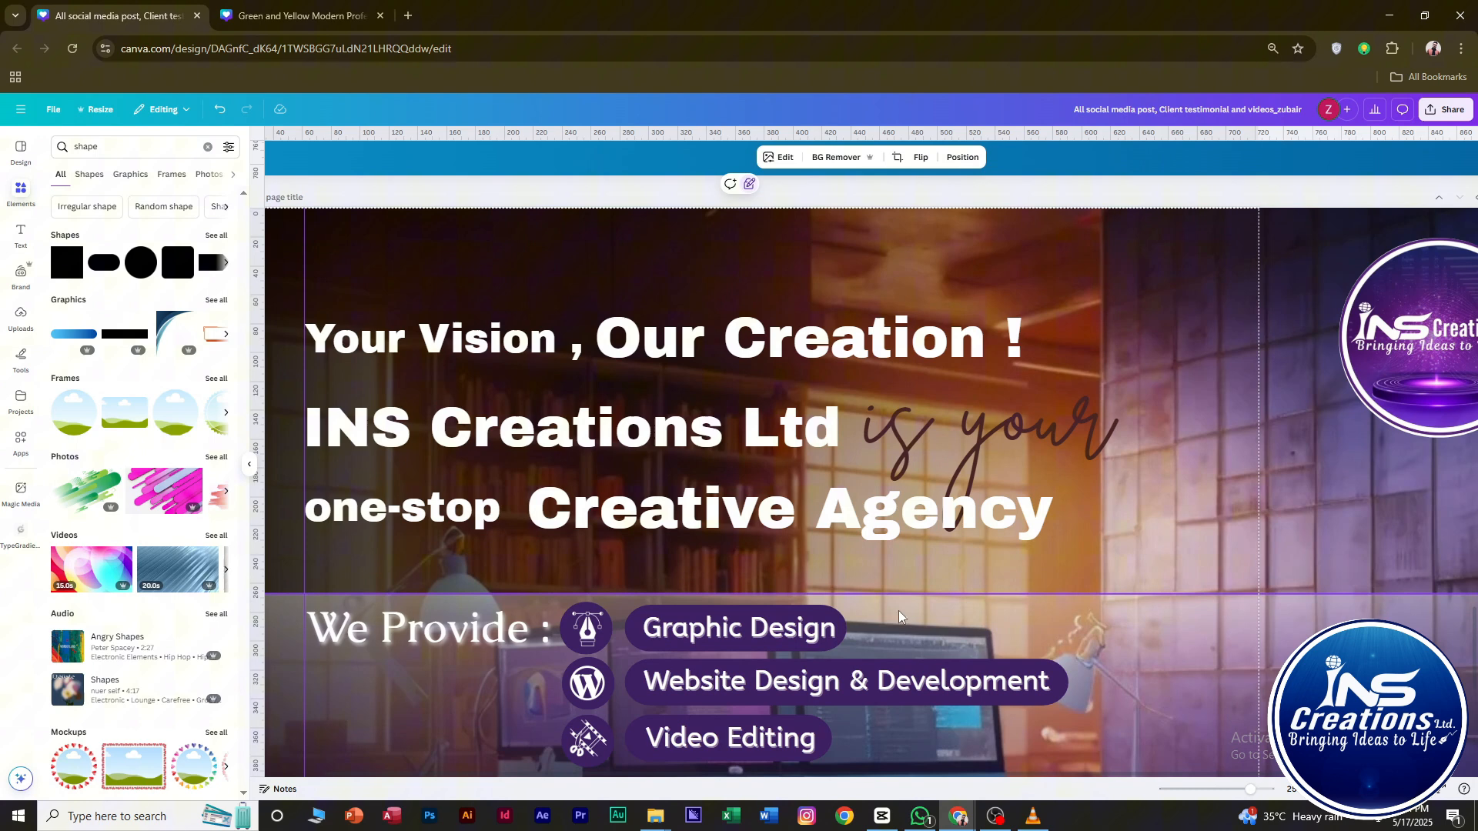
pyautogui.click(841, 630)
pyautogui.moveTo(839, 626); pyautogui.dragTo(869, 297)
pyautogui.moveTo(765, 311); pyautogui.dragTo(755, 315)
pyautogui.moveTo(862, 344); pyautogui.dragTo(1043, 344)
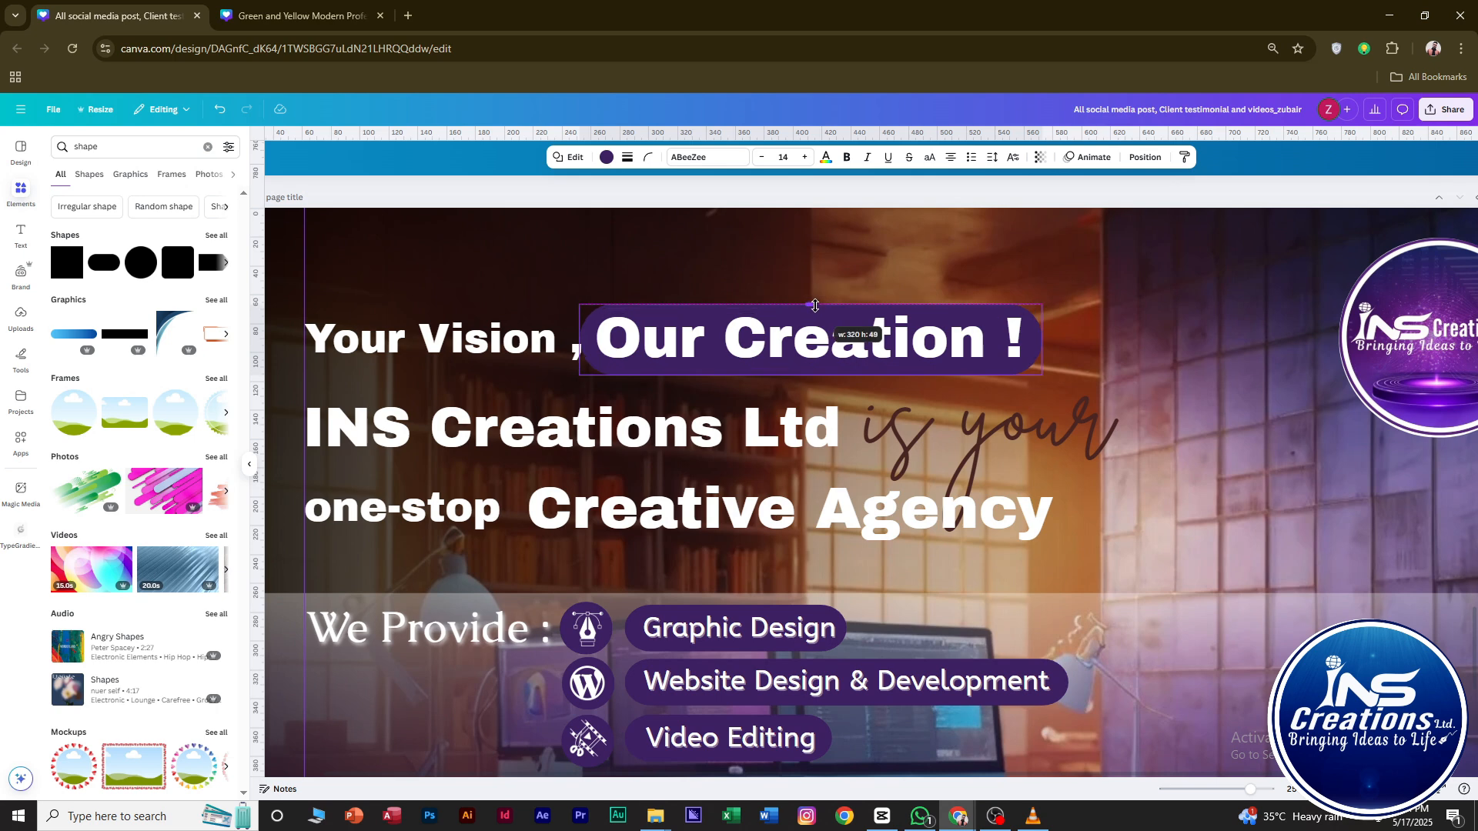
pyautogui.click(1102, 350)
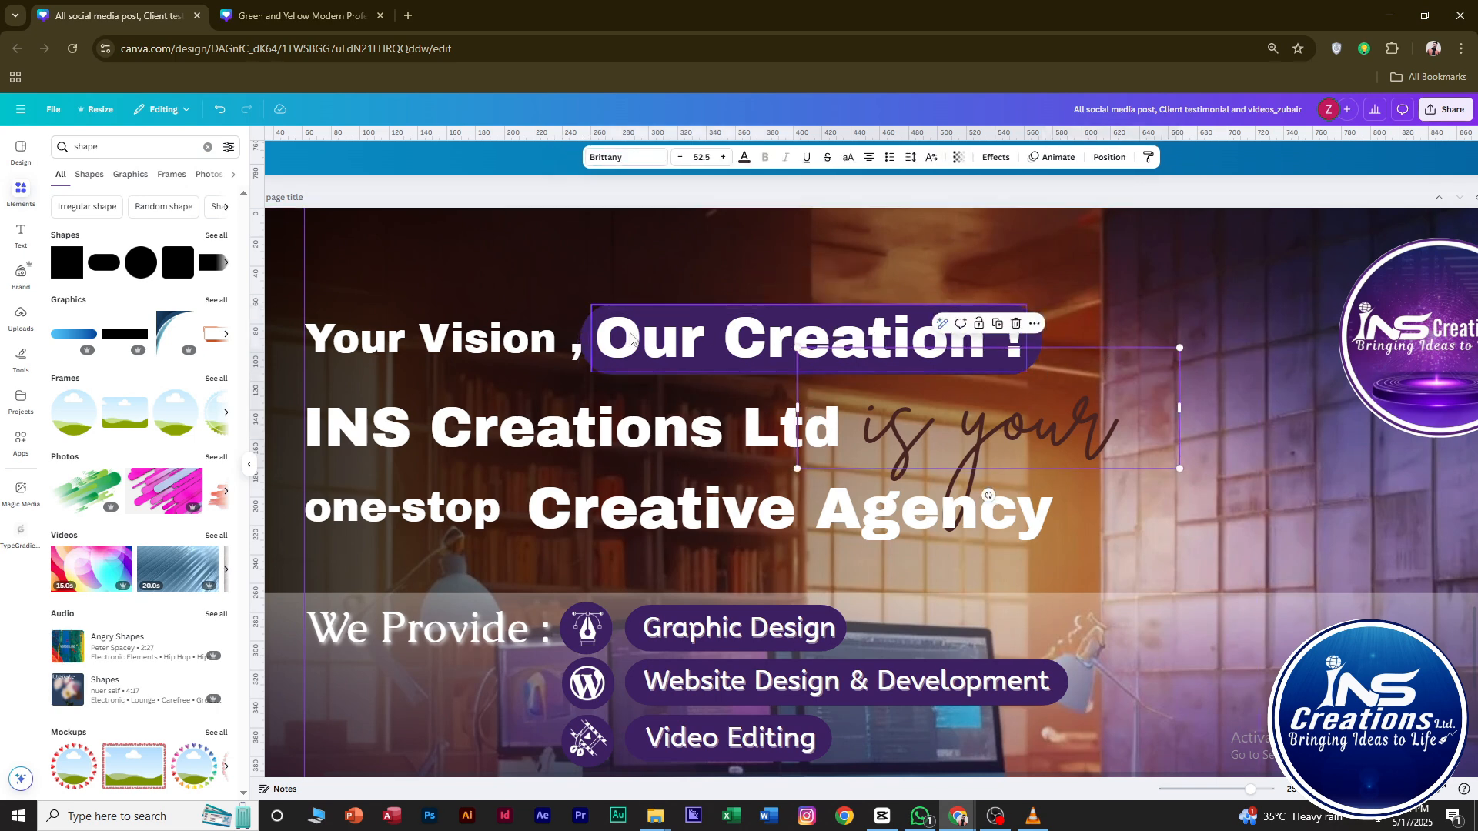
# Duplicate the pill behind "Our Creation !" and place the copy in the empty area above the headline.
pyautogui.click(588, 332)
pyautogui.scroll(2, 588, 332)
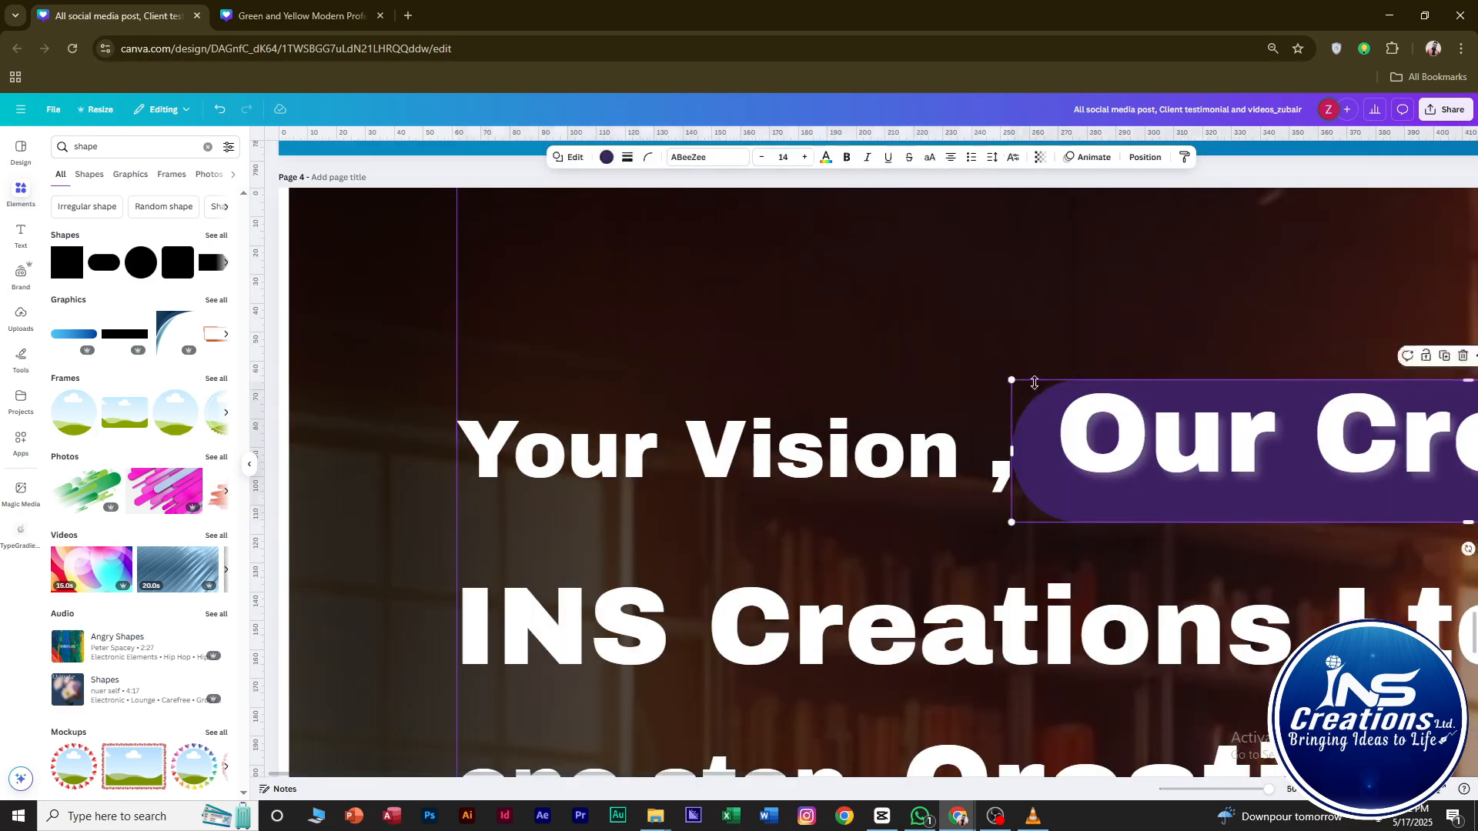
pyautogui.moveTo(1032, 383); pyautogui.dragTo(973, 291)
pyautogui.hotkey('ctrl', 'z')
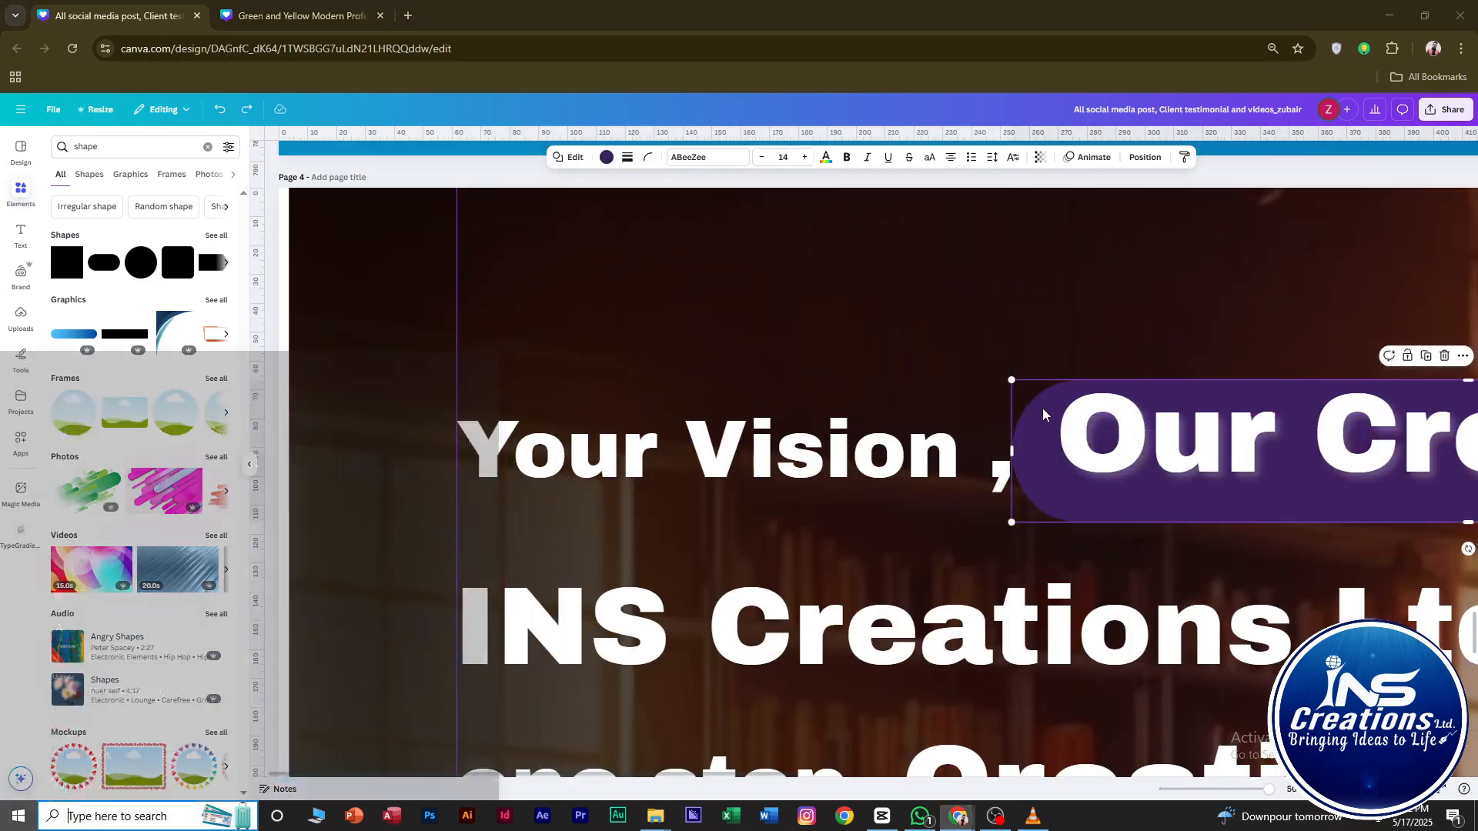
pyautogui.moveTo(1043, 408); pyautogui.dragTo(710, 238)
pyautogui.click(1133, 458)
pyautogui.scroll(-3, 1137, 462)
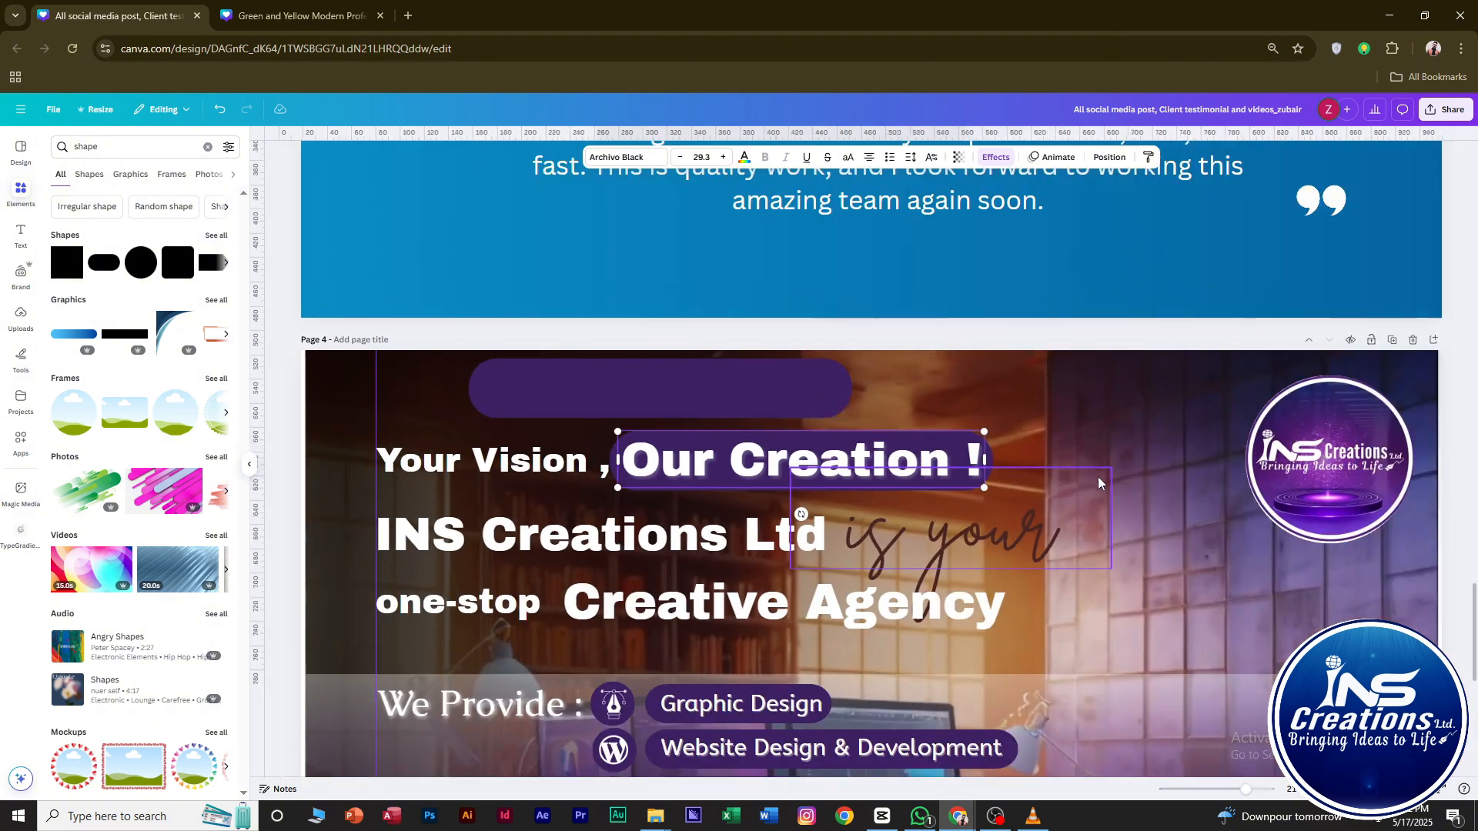
# Move the spare pill behind "INS Creations Ltd" and enlarge it to fit the full company name.
pyautogui.click(627, 403)
pyautogui.moveTo(627, 403); pyautogui.dragTo(524, 545)
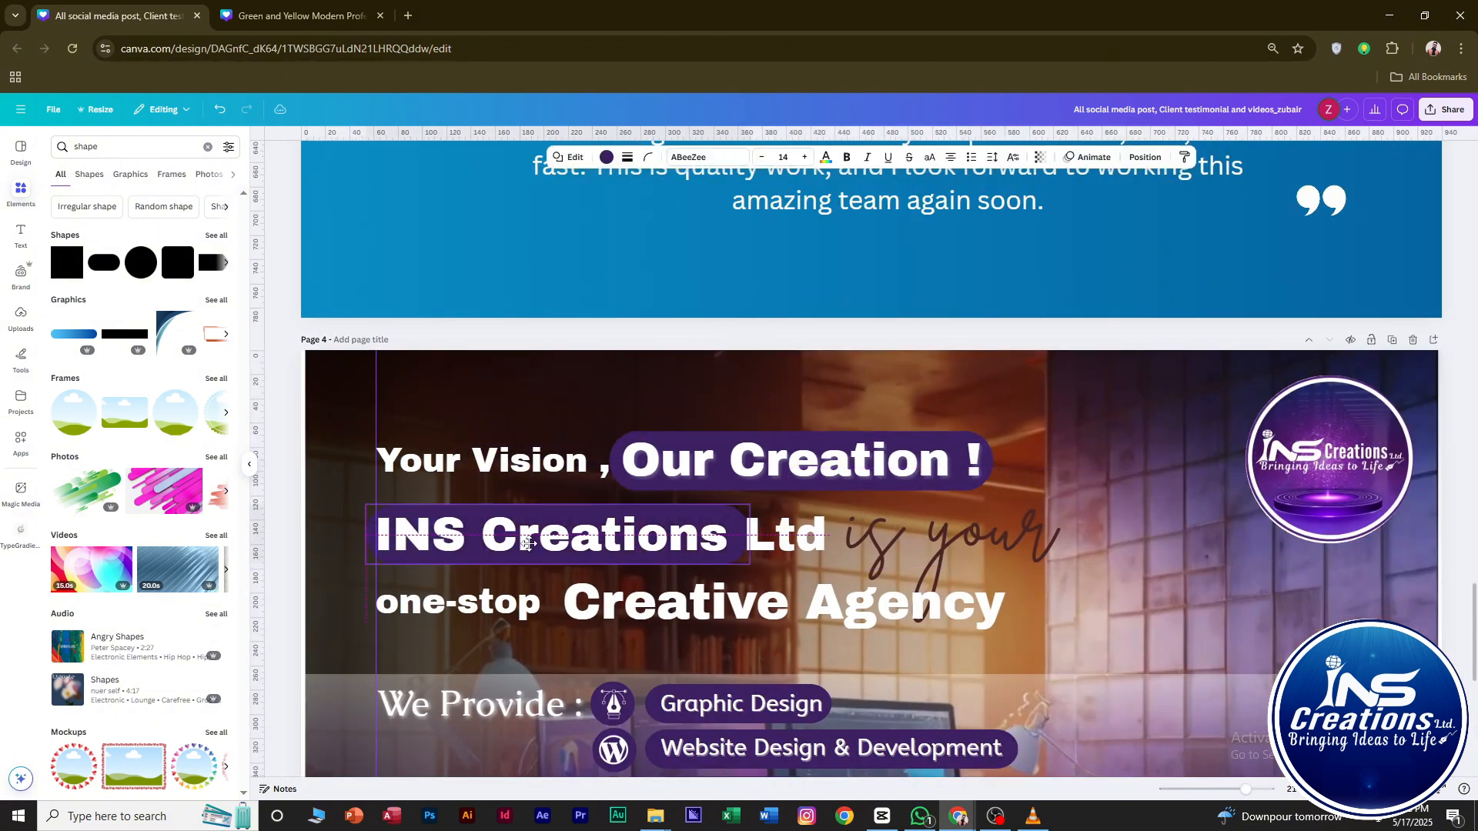
pyautogui.moveTo(741, 535); pyautogui.dragTo(842, 545)
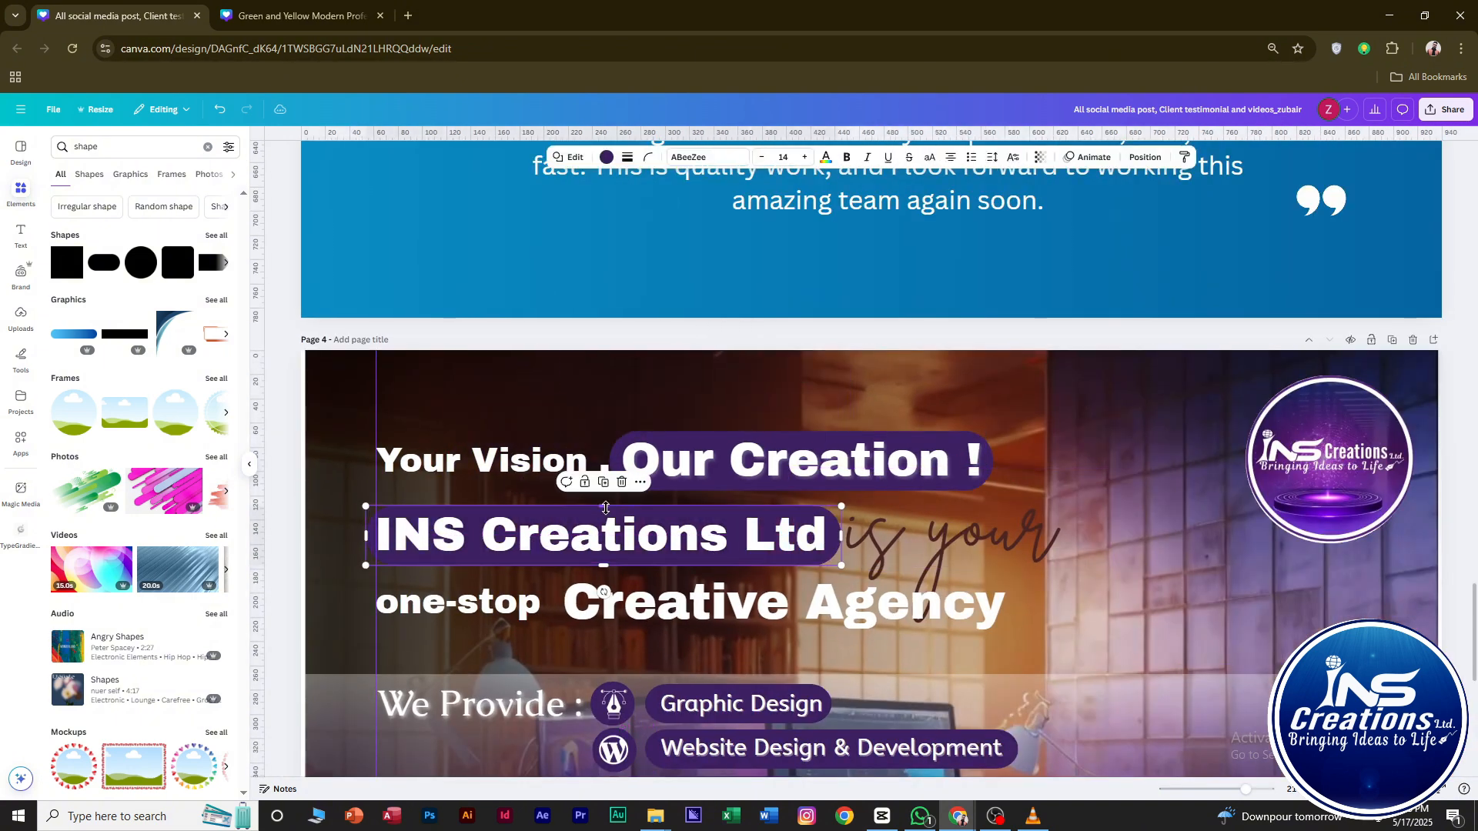
pyautogui.moveTo(607, 507); pyautogui.dragTo(607, 503)
# Copy the text style of "Our Creation !" onto the "INS Creations Ltd" headline text.
pyautogui.click(801, 461)
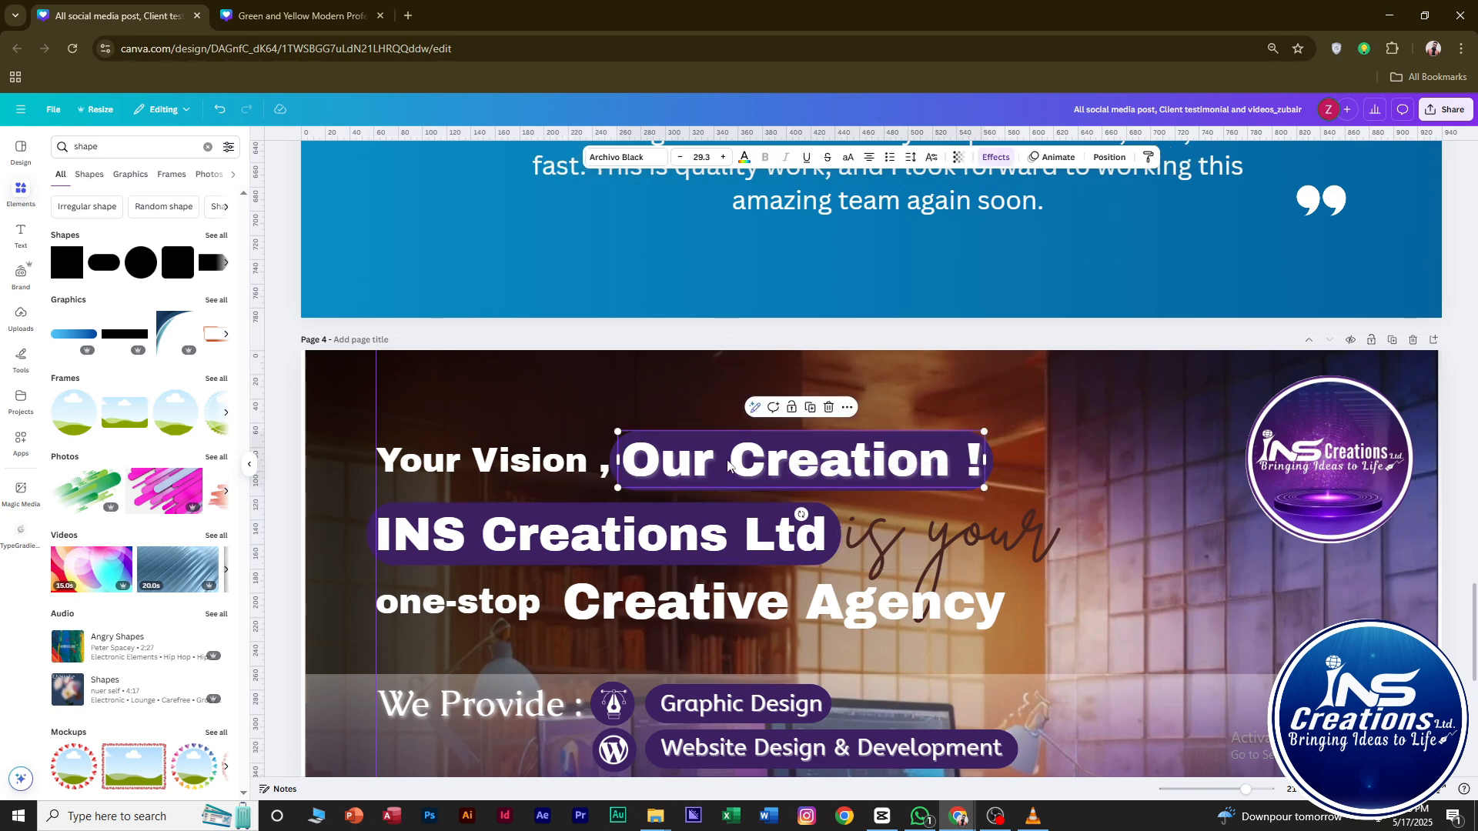
pyautogui.click(1147, 157)
pyautogui.click(1023, 418)
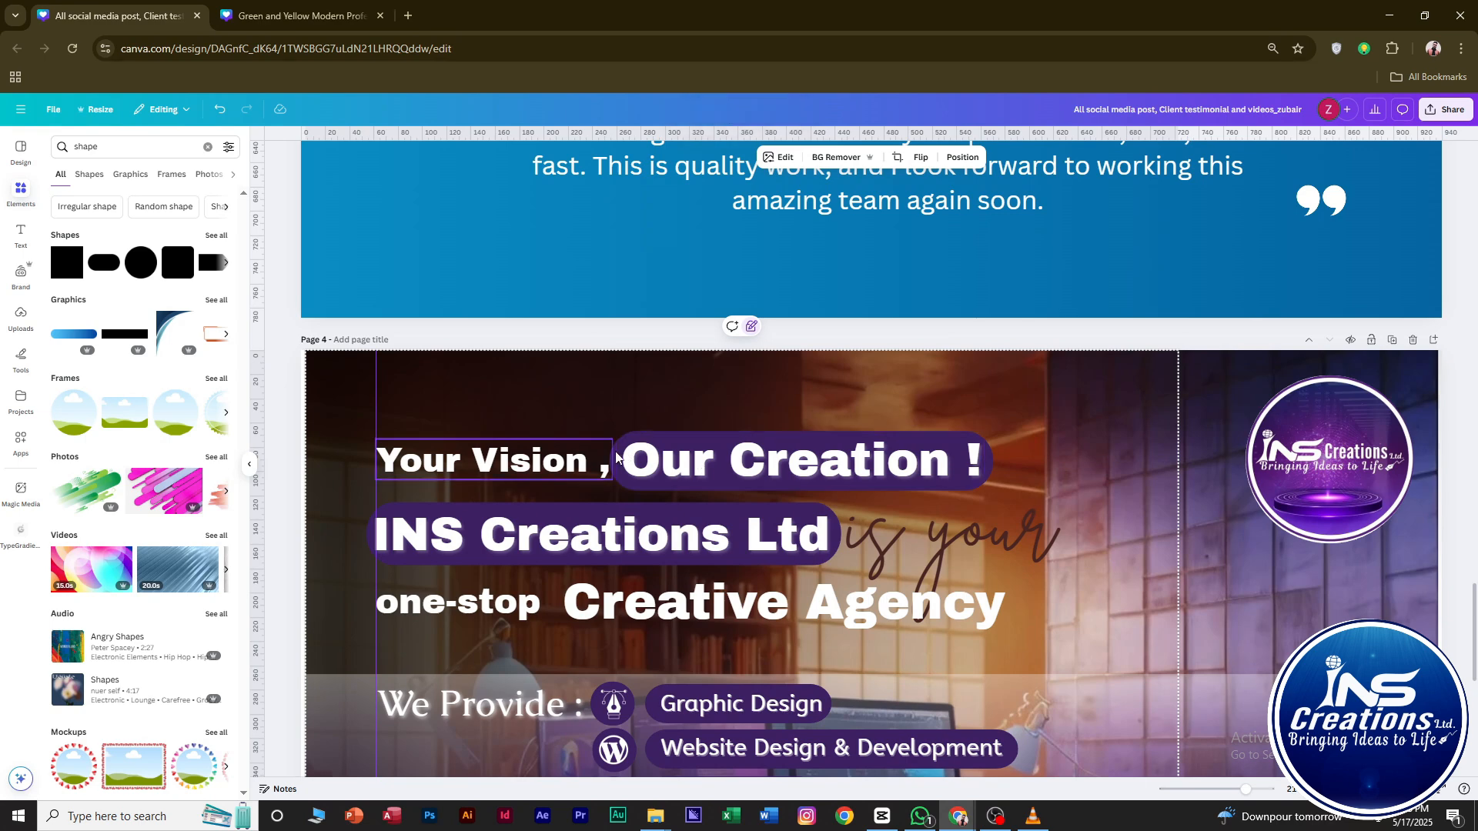
# Lock the "INS Creations Ltd" text, then duplicate its pill behind "Creative Agency" and adjust the copy's width to fit.
pyautogui.click(542, 528)
pyautogui.click(595, 482)
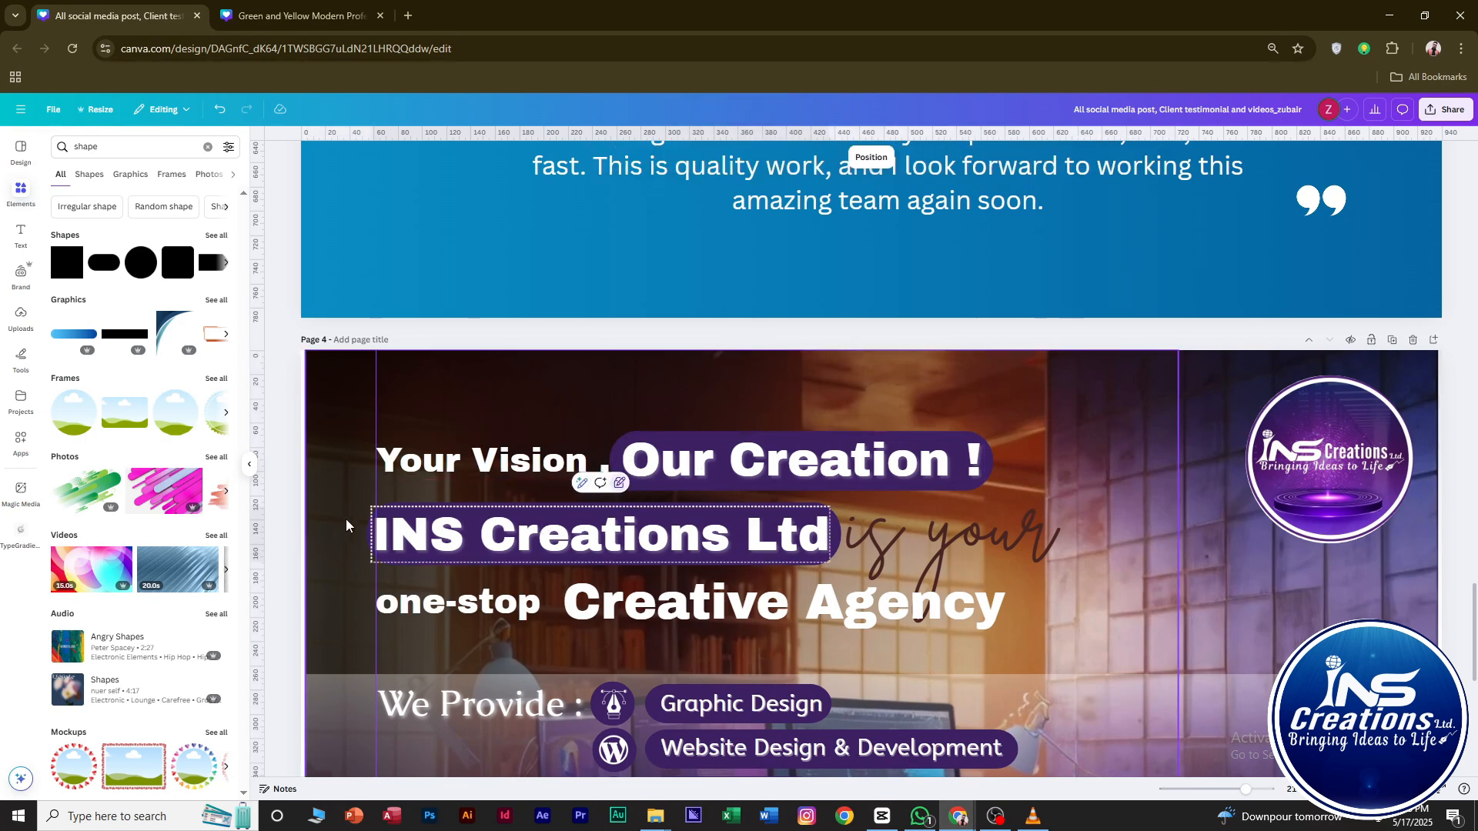
pyautogui.moveTo(395, 520); pyautogui.dragTo(591, 579)
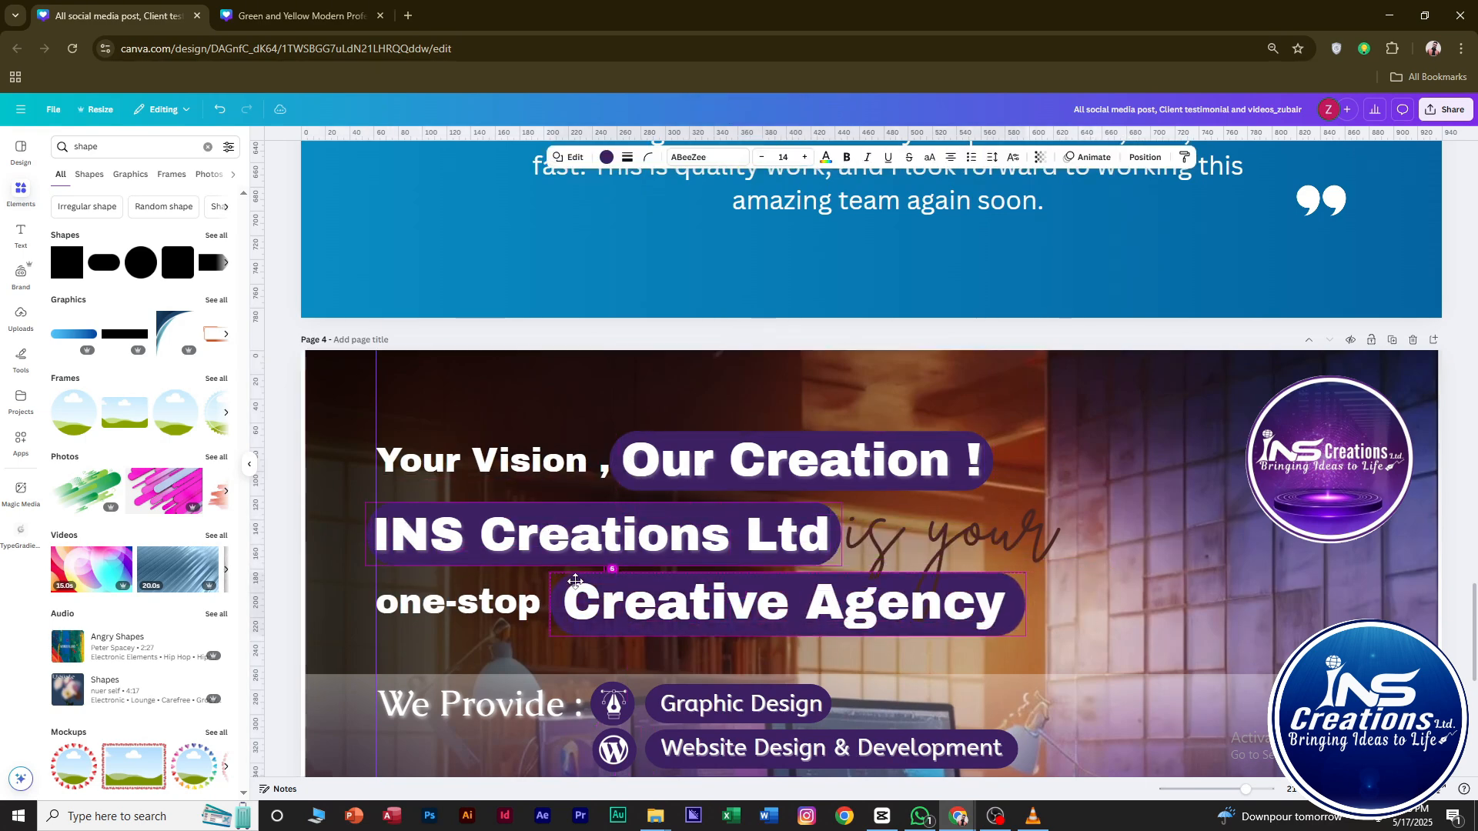
pyautogui.moveTo(1029, 609); pyautogui.dragTo(1021, 610)
pyautogui.click(1051, 383)
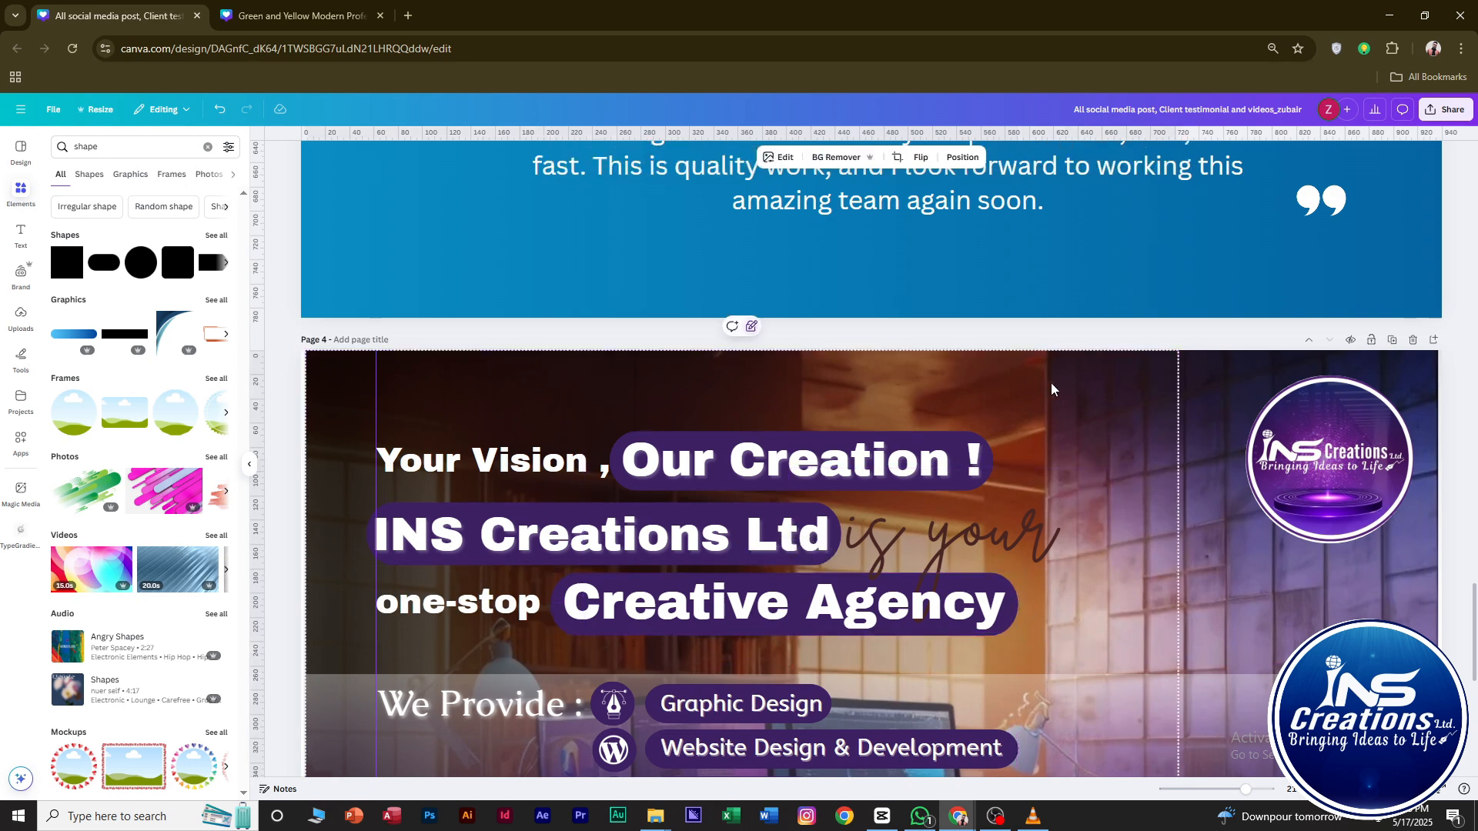
# Nudge the "is your" script slightly up and to the right, and bring the "Creative Agency" pill and text forward.
pyautogui.click(1214, 336)
pyautogui.moveTo(1000, 539)
pyautogui.mouseDown()
pyautogui.moveTo(1013, 518)
pyautogui.moveTo(1009, 529)
pyautogui.mouseUp()
pyautogui.click(553, 592)
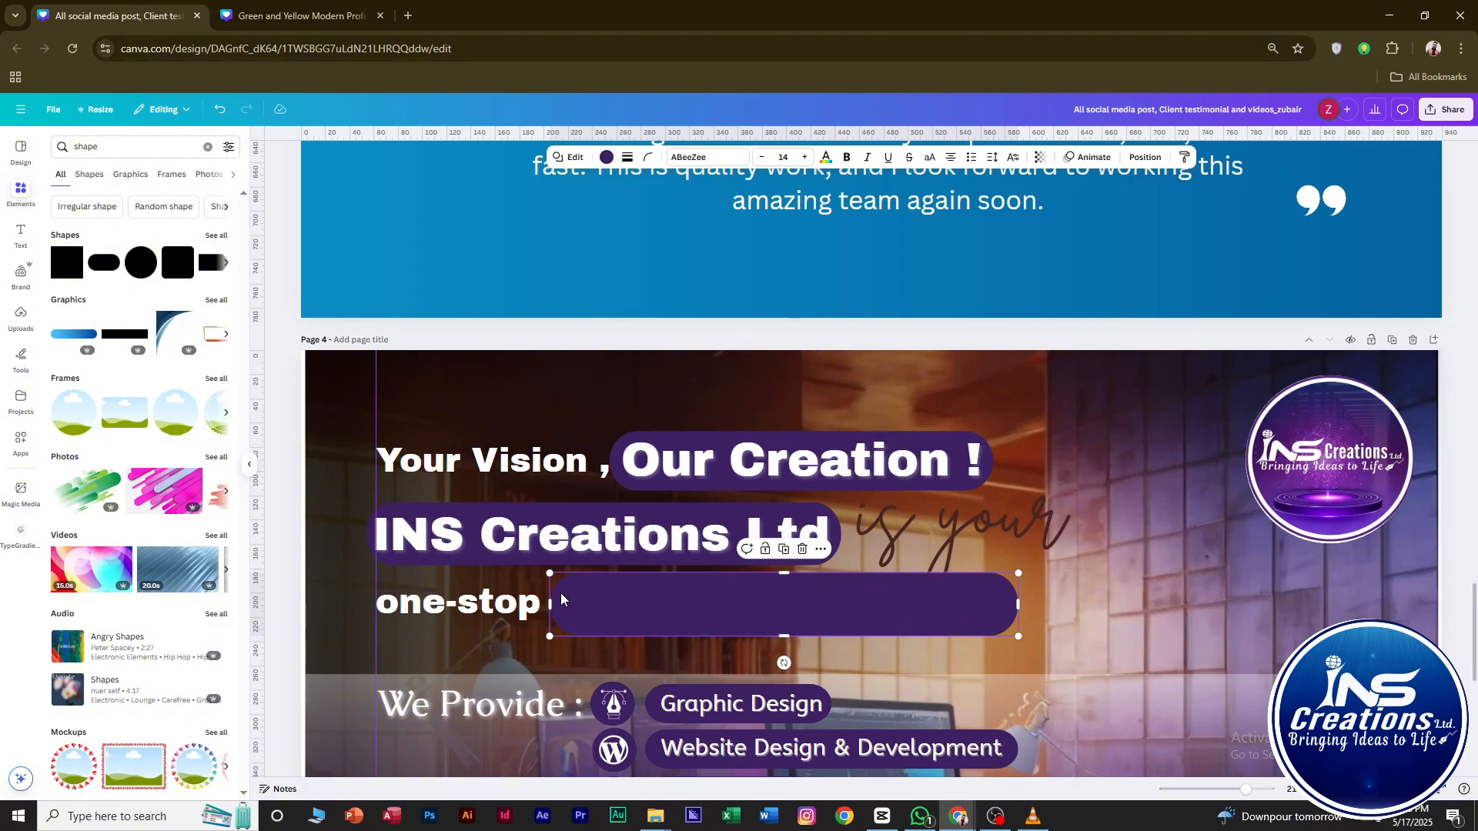
pyautogui.click(668, 620)
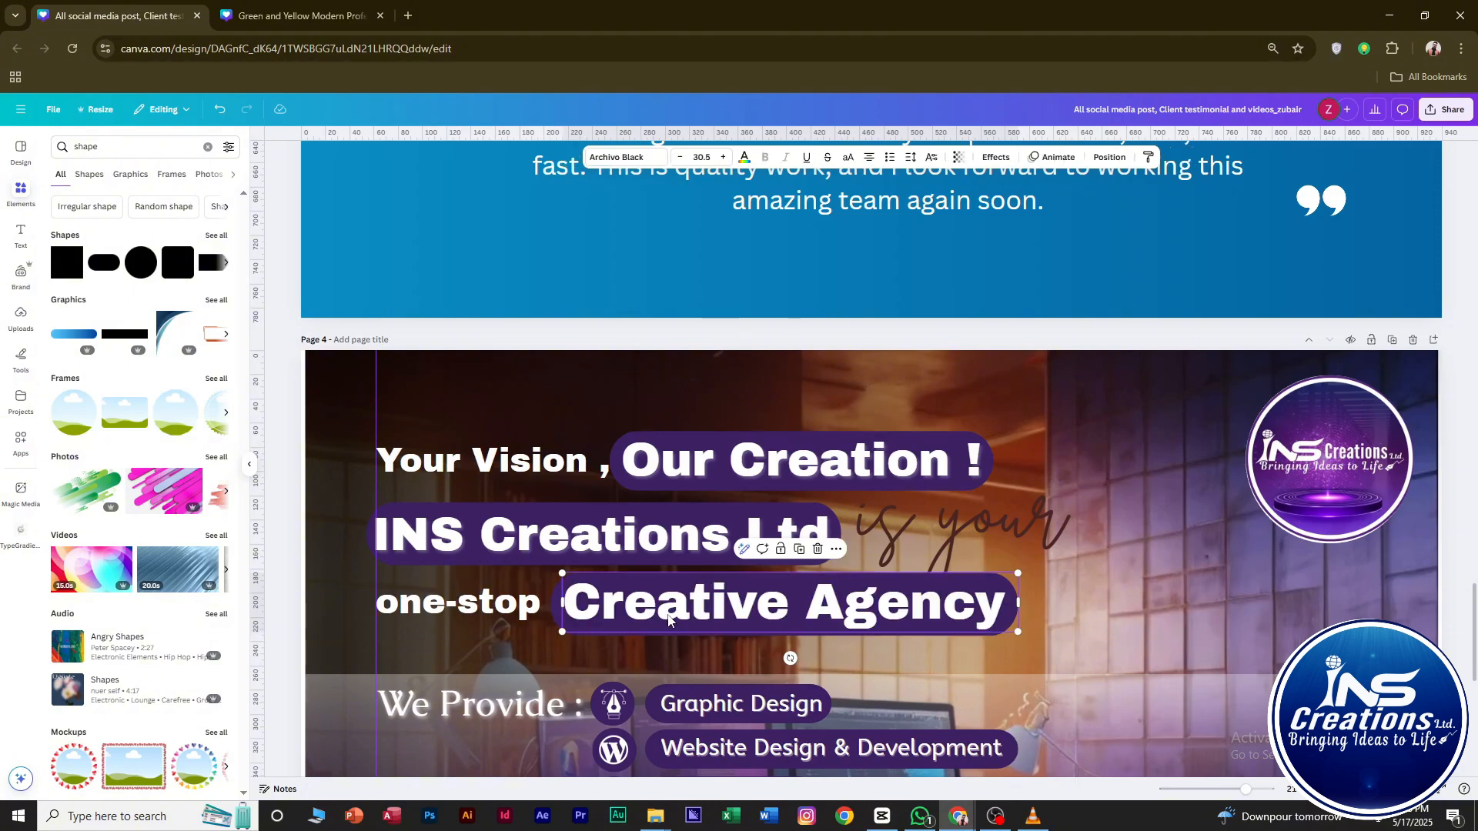
pyautogui.click(553, 593)
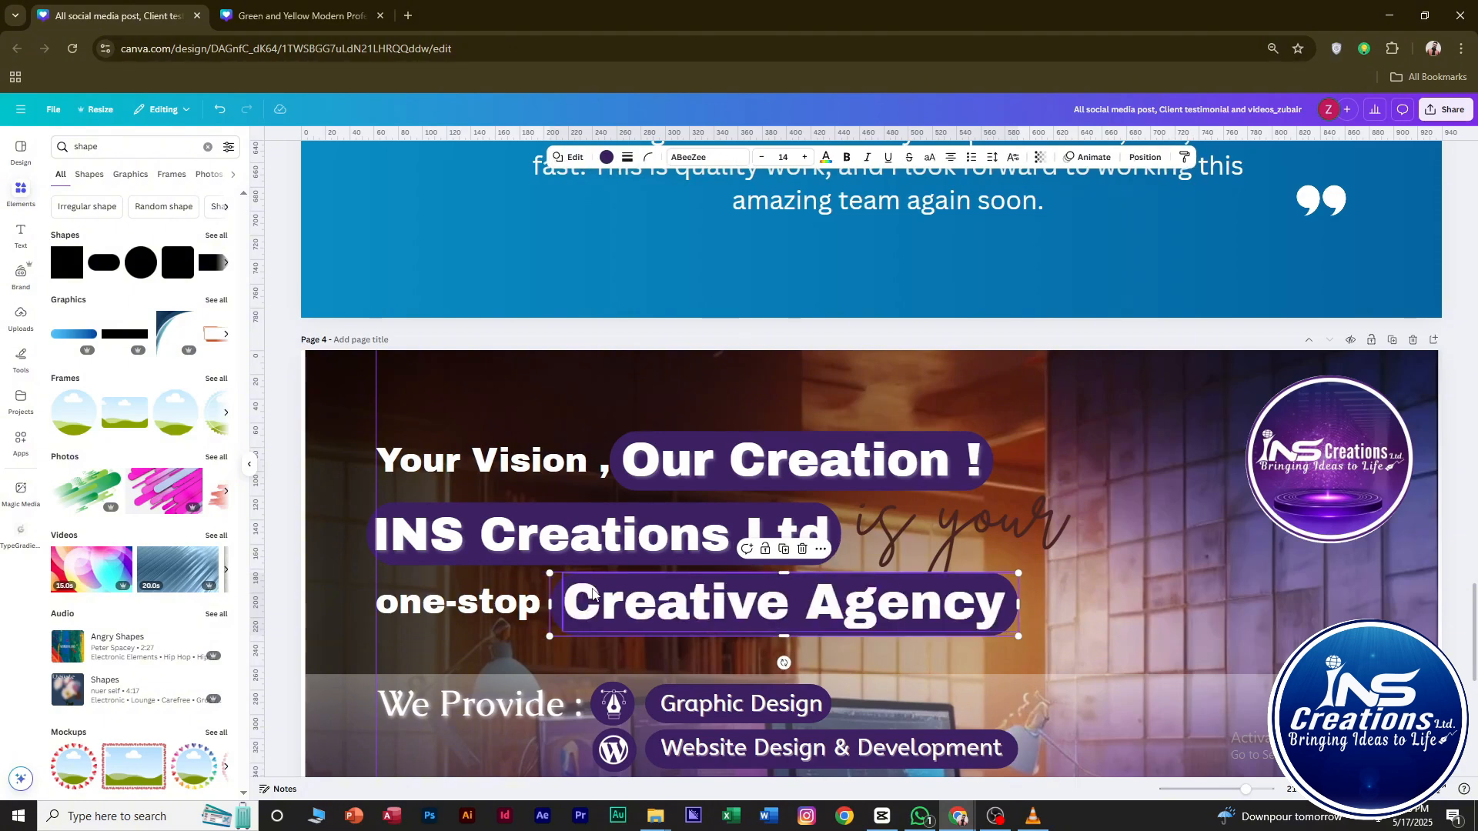
# Move the "Creative Agency" text aside to raise the pill and the text in the layer order, and return the text onto the pill.
pyautogui.click(916, 659)
pyautogui.moveTo(863, 606); pyautogui.dragTo(1022, 606)
pyautogui.click(676, 610)
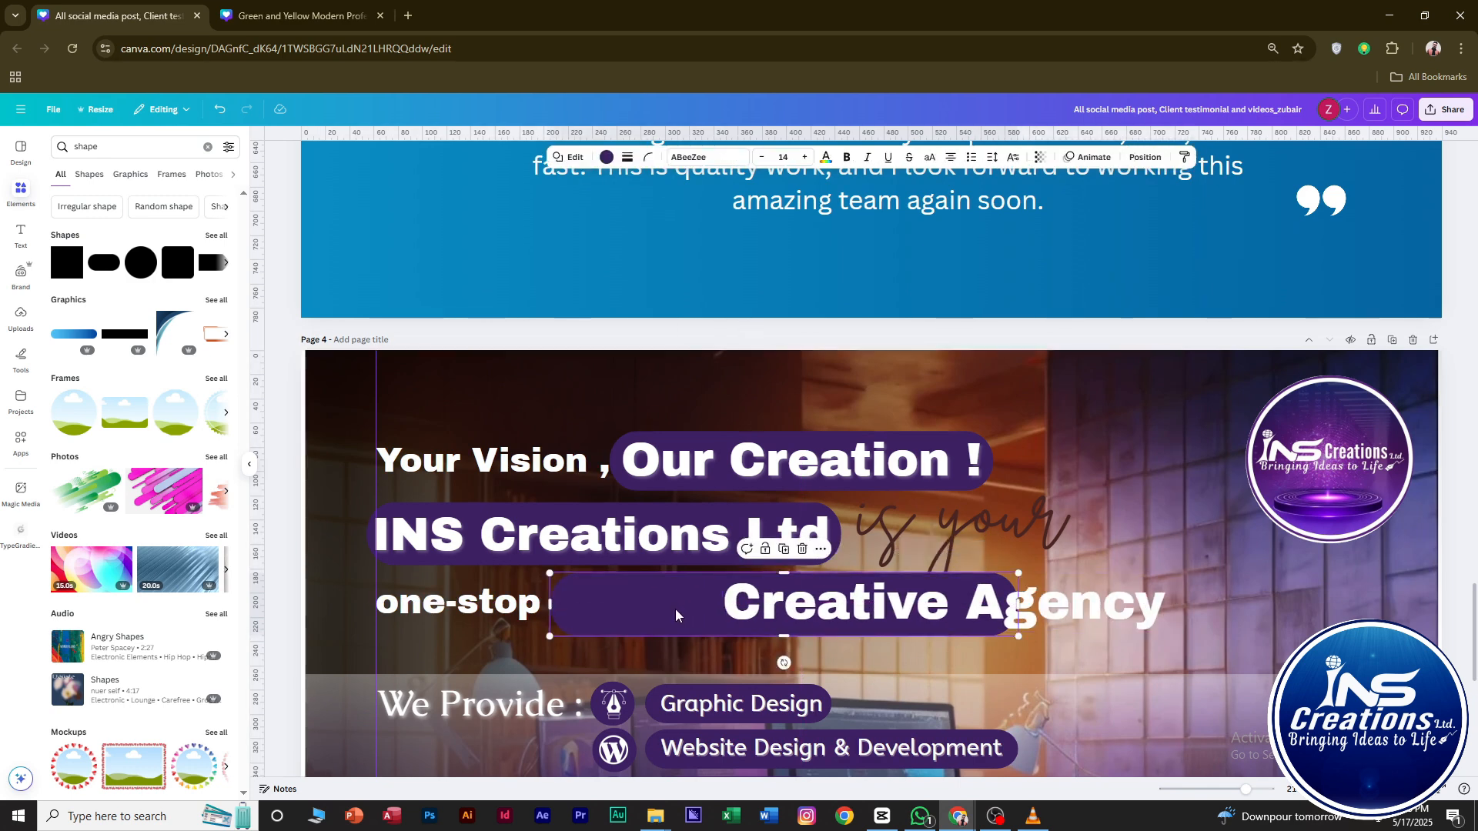
pyautogui.hotkey('ctrl', ']')
pyautogui.click(1094, 617)
pyautogui.hotkey('ctrl', ']')
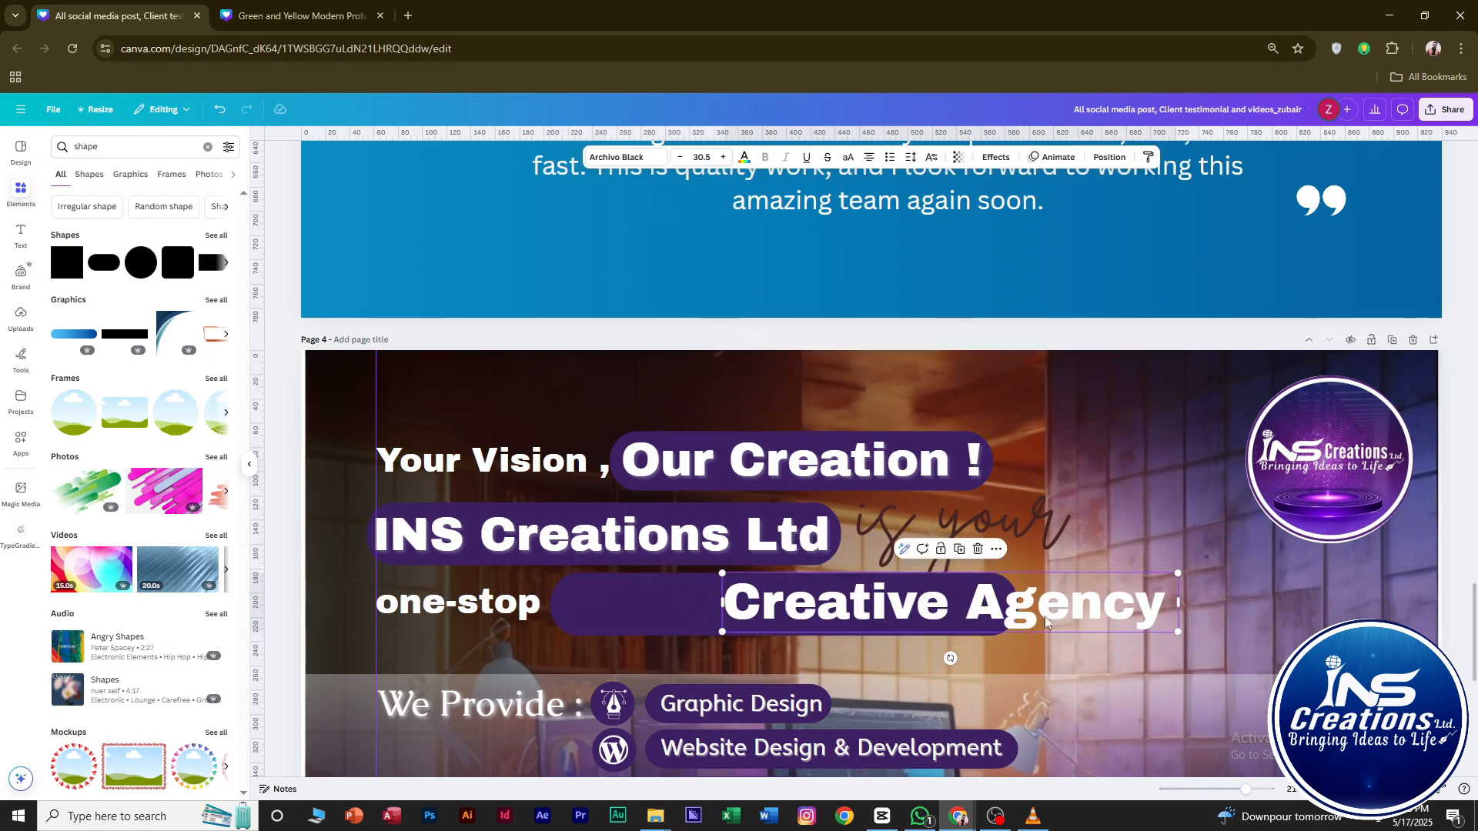
pyautogui.moveTo(985, 612); pyautogui.dragTo(825, 612)
pyautogui.click(970, 534)
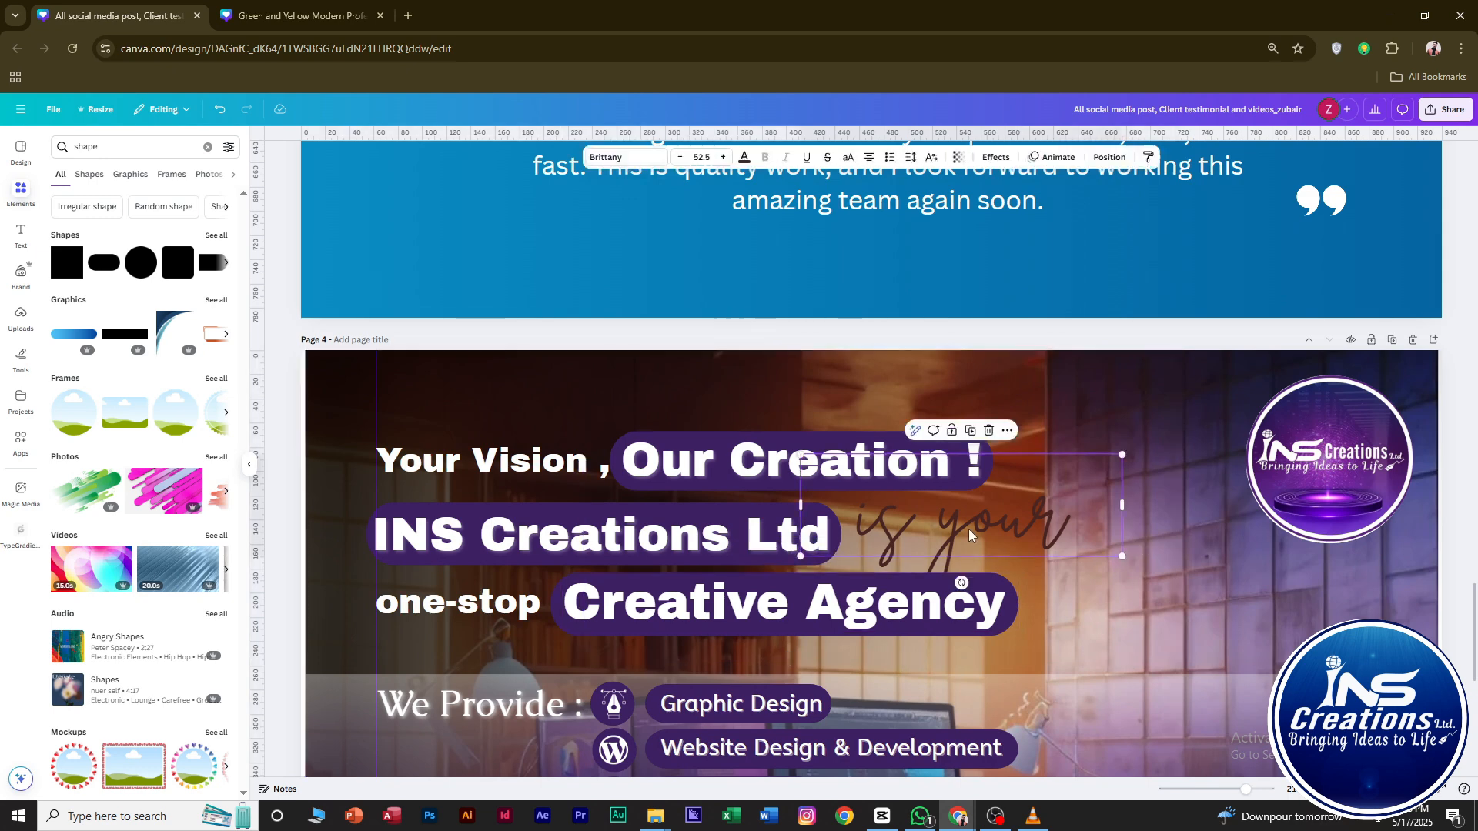
# Recolor the "is your" script text to white and nudge it slightly upward.
pyautogui.click(744, 157)
pyautogui.click(162, 263)
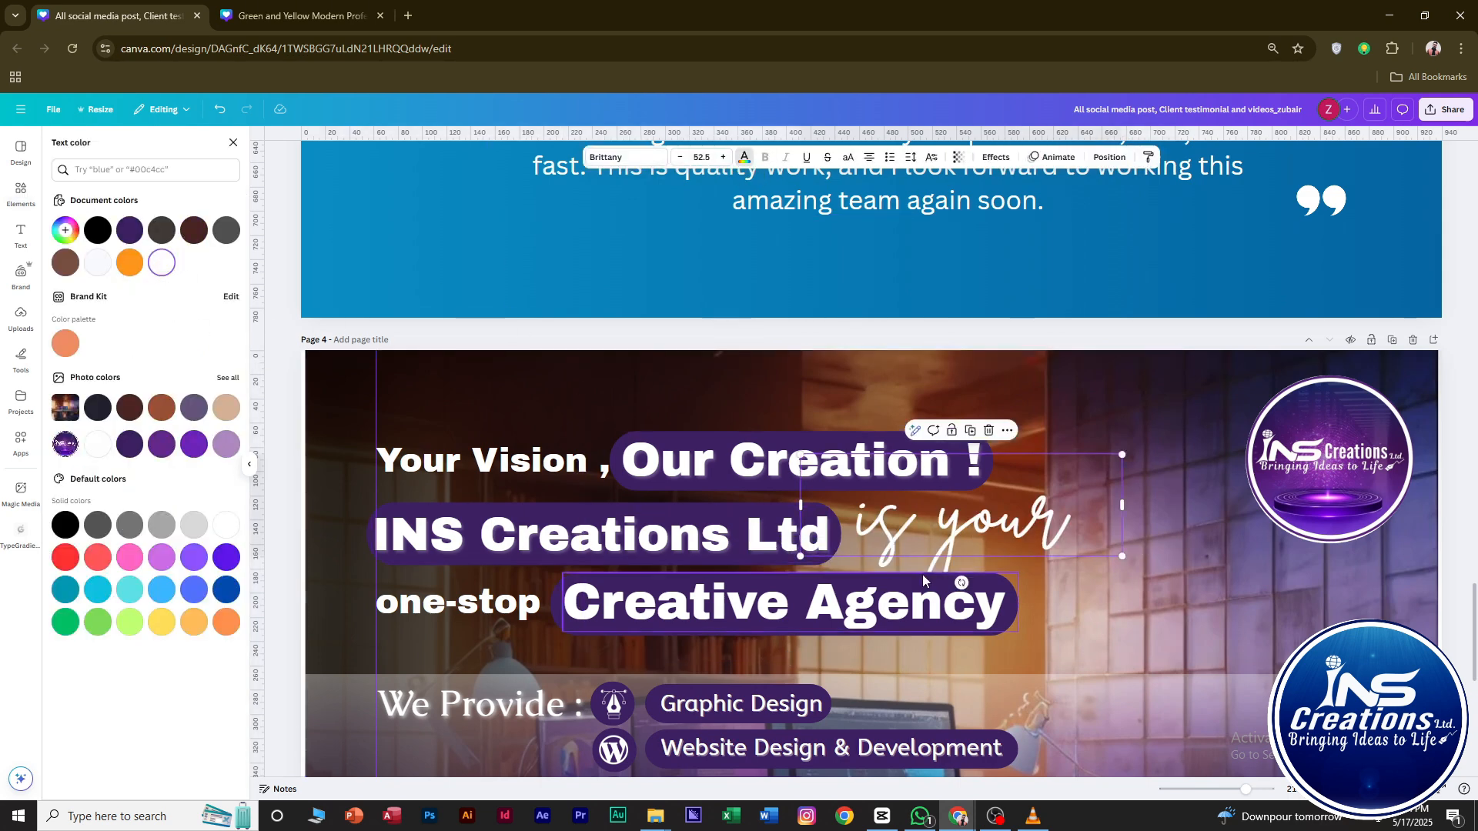
pyautogui.moveTo(967, 542); pyautogui.dragTo(967, 541)
pyautogui.click(747, 161)
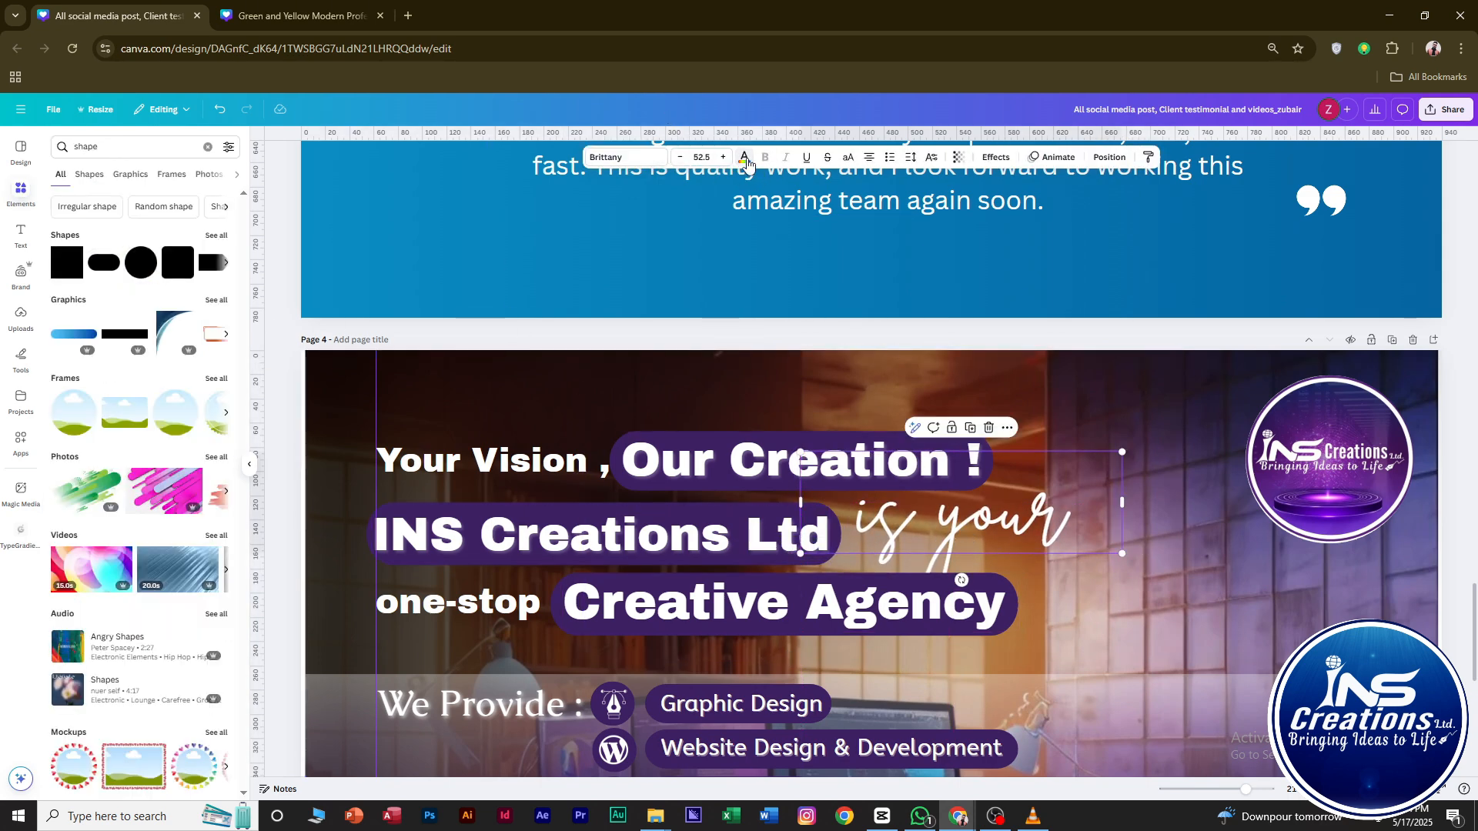
pyautogui.click(744, 158)
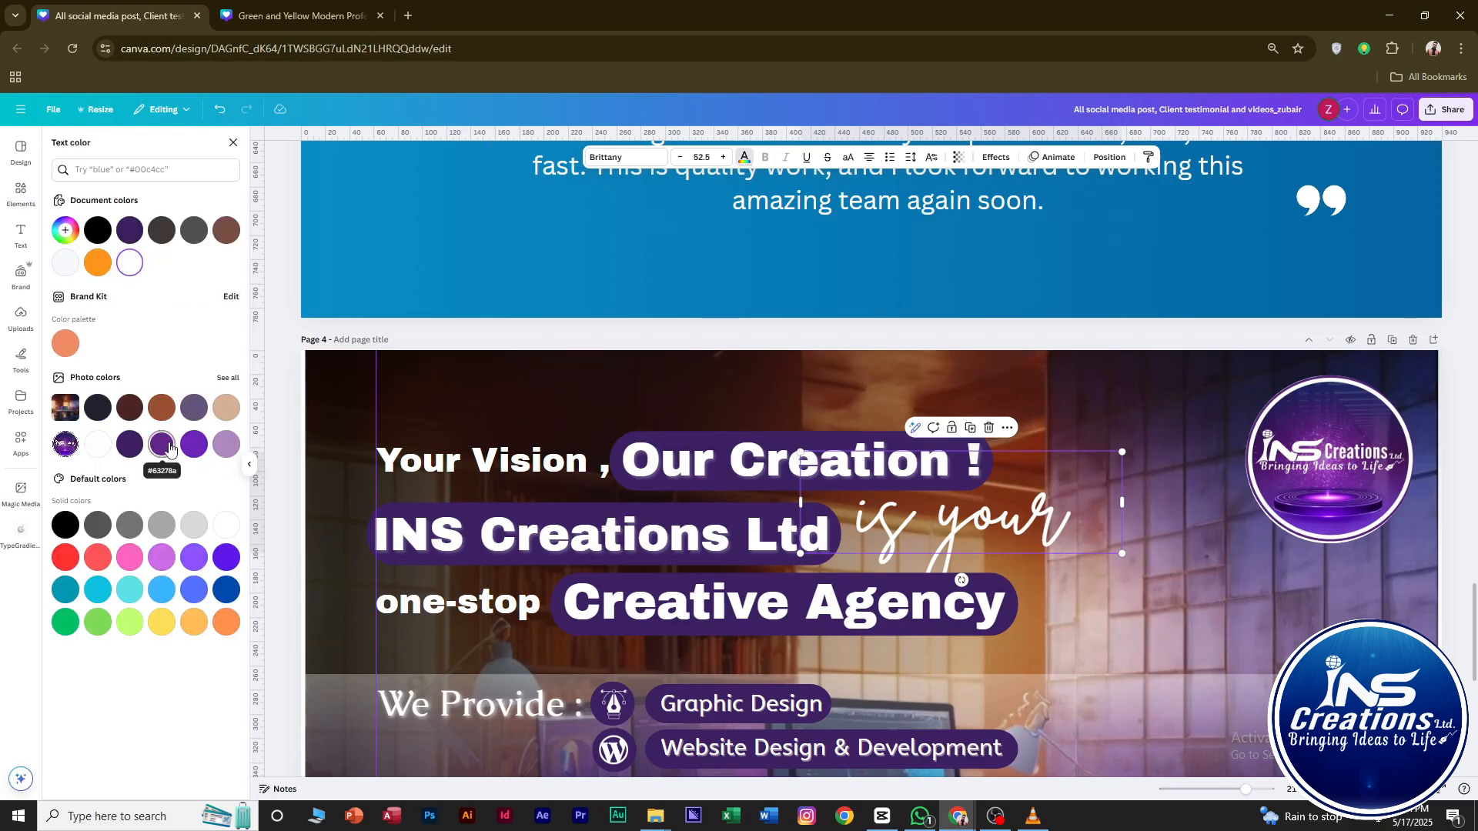
# Apply a Shadow effect to the "is your" script, using the dark purple document color.
pyautogui.click(995, 157)
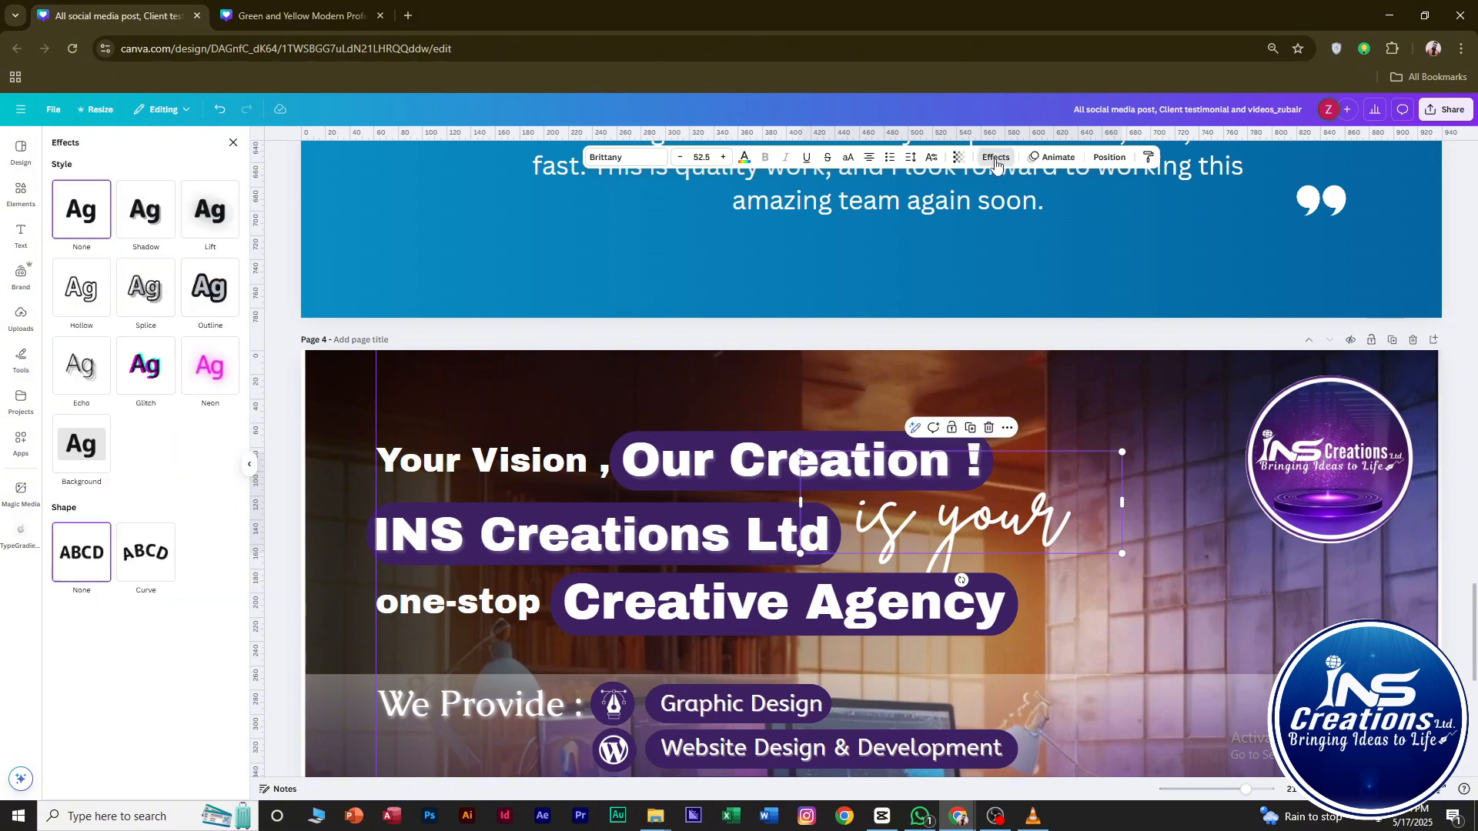
pyautogui.click(154, 234)
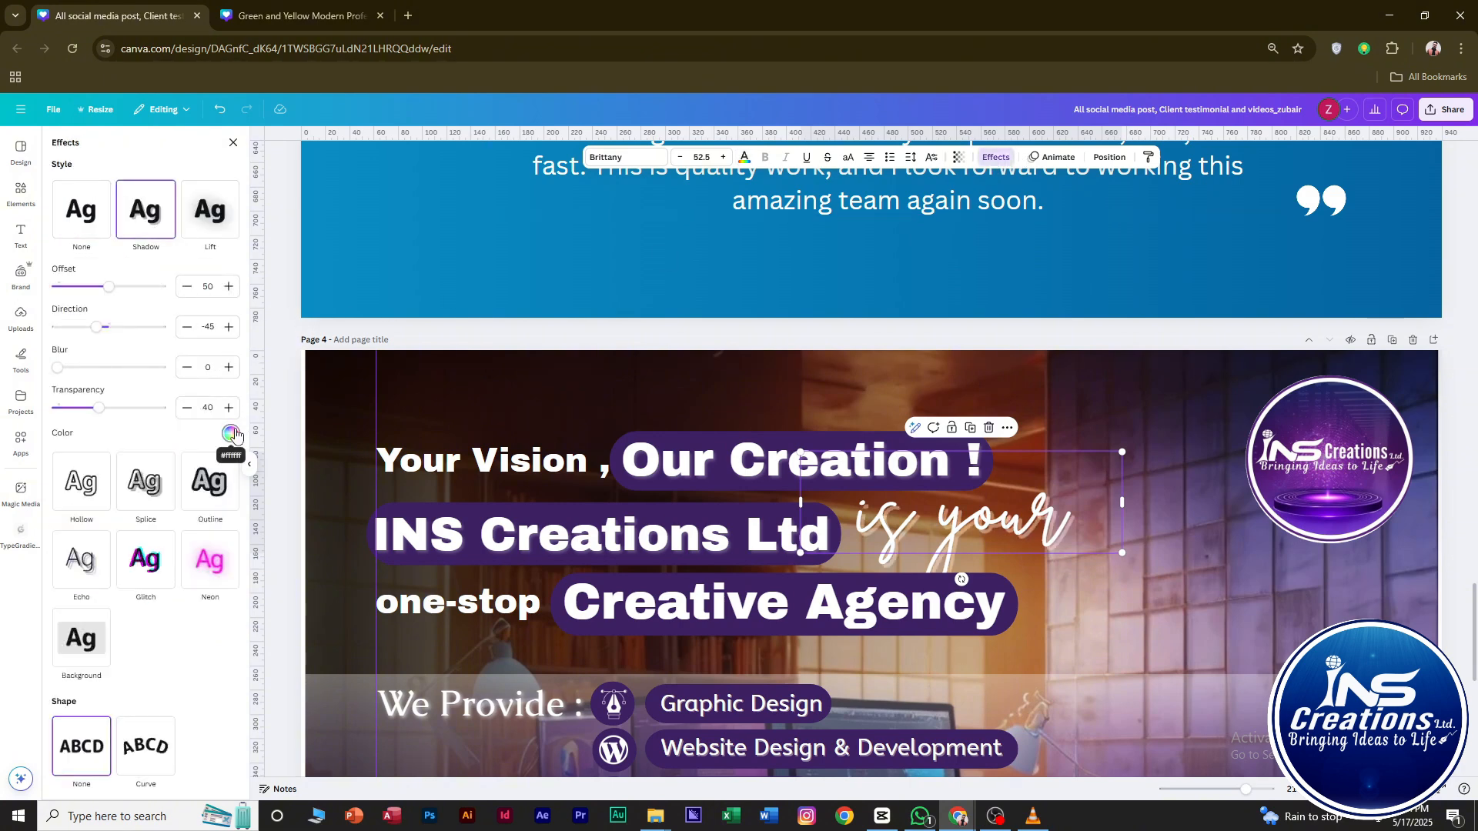
pyautogui.click(232, 434)
pyautogui.click(126, 492)
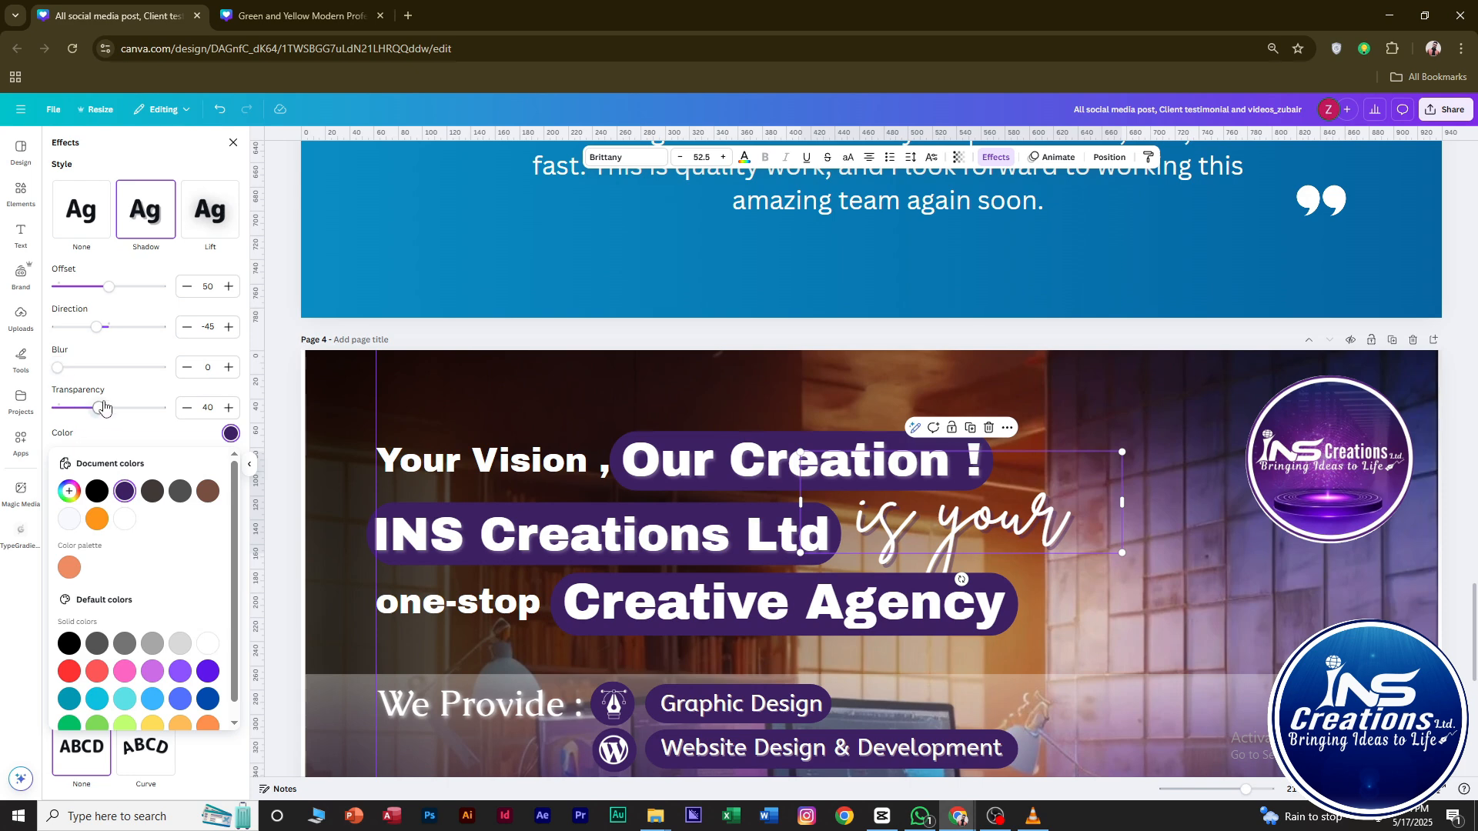
# Adjust the shadow of the "is your" script text to offset 70, direction -46 and transparency 100, and increase its blur.
pyautogui.moveTo(99, 414); pyautogui.dragTo(186, 419)
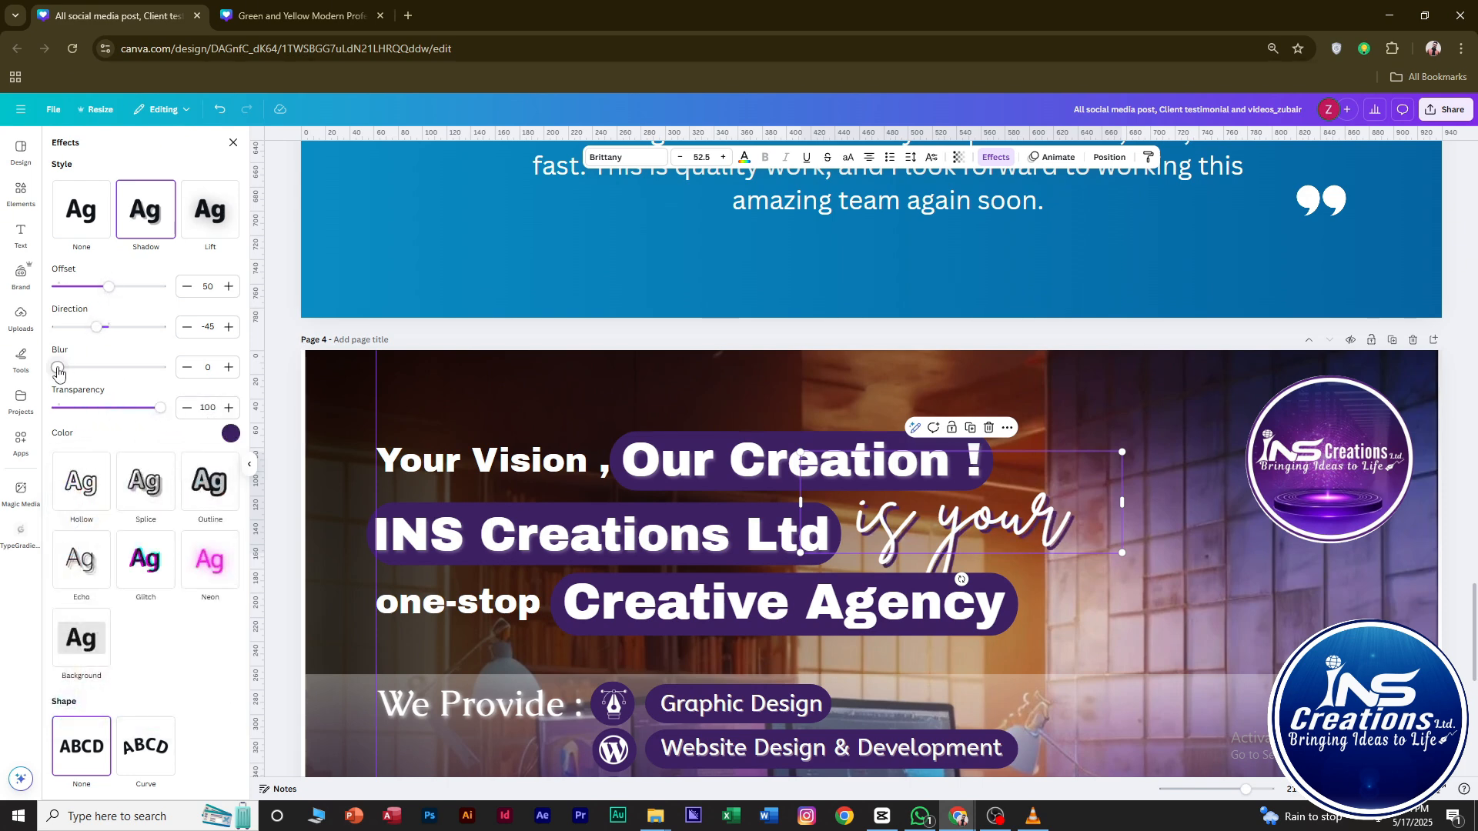
pyautogui.moveTo(58, 373); pyautogui.dragTo(134, 295)
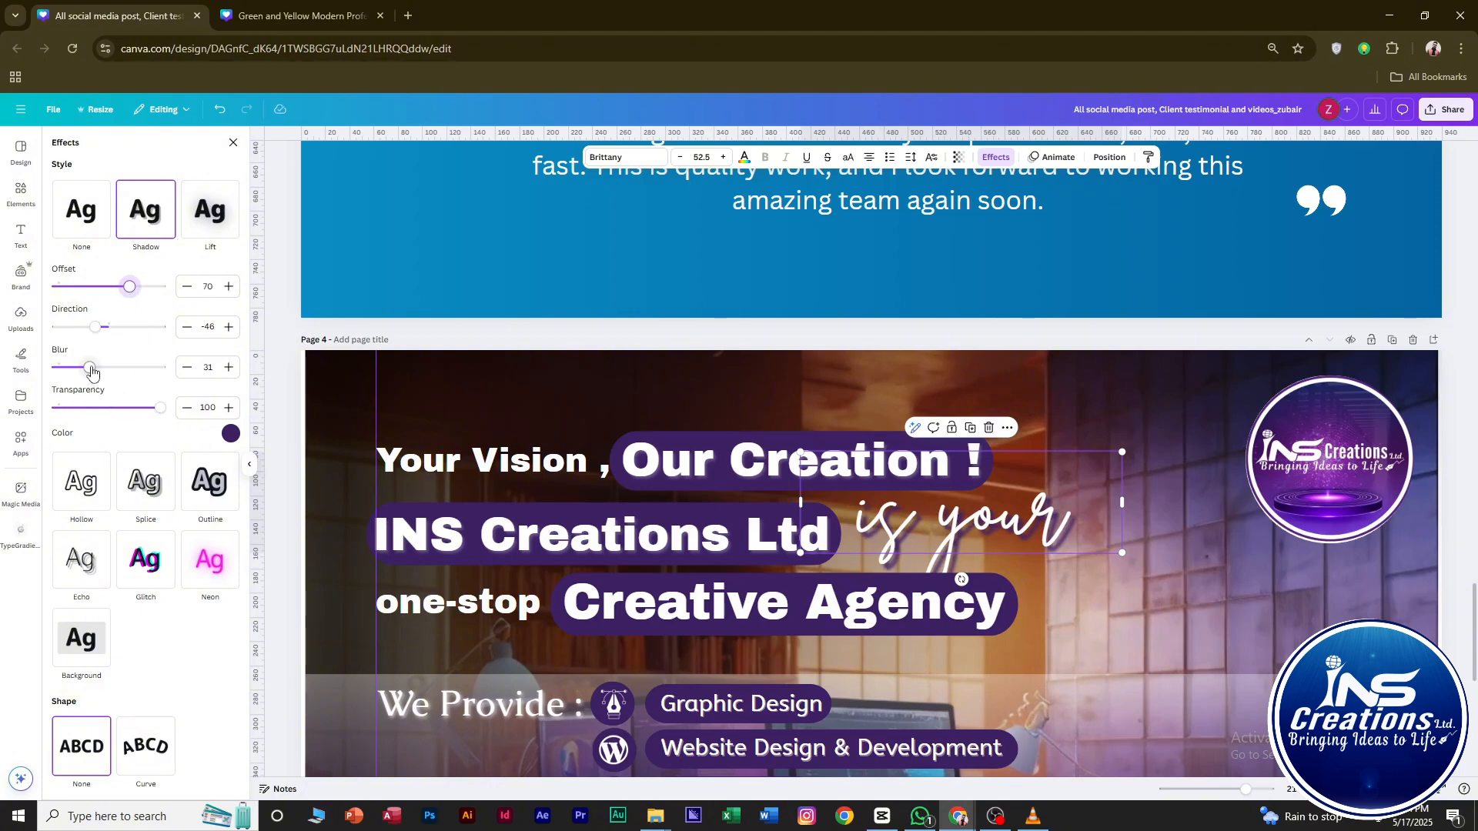
pyautogui.moveTo(91, 373); pyautogui.dragTo(110, 370)
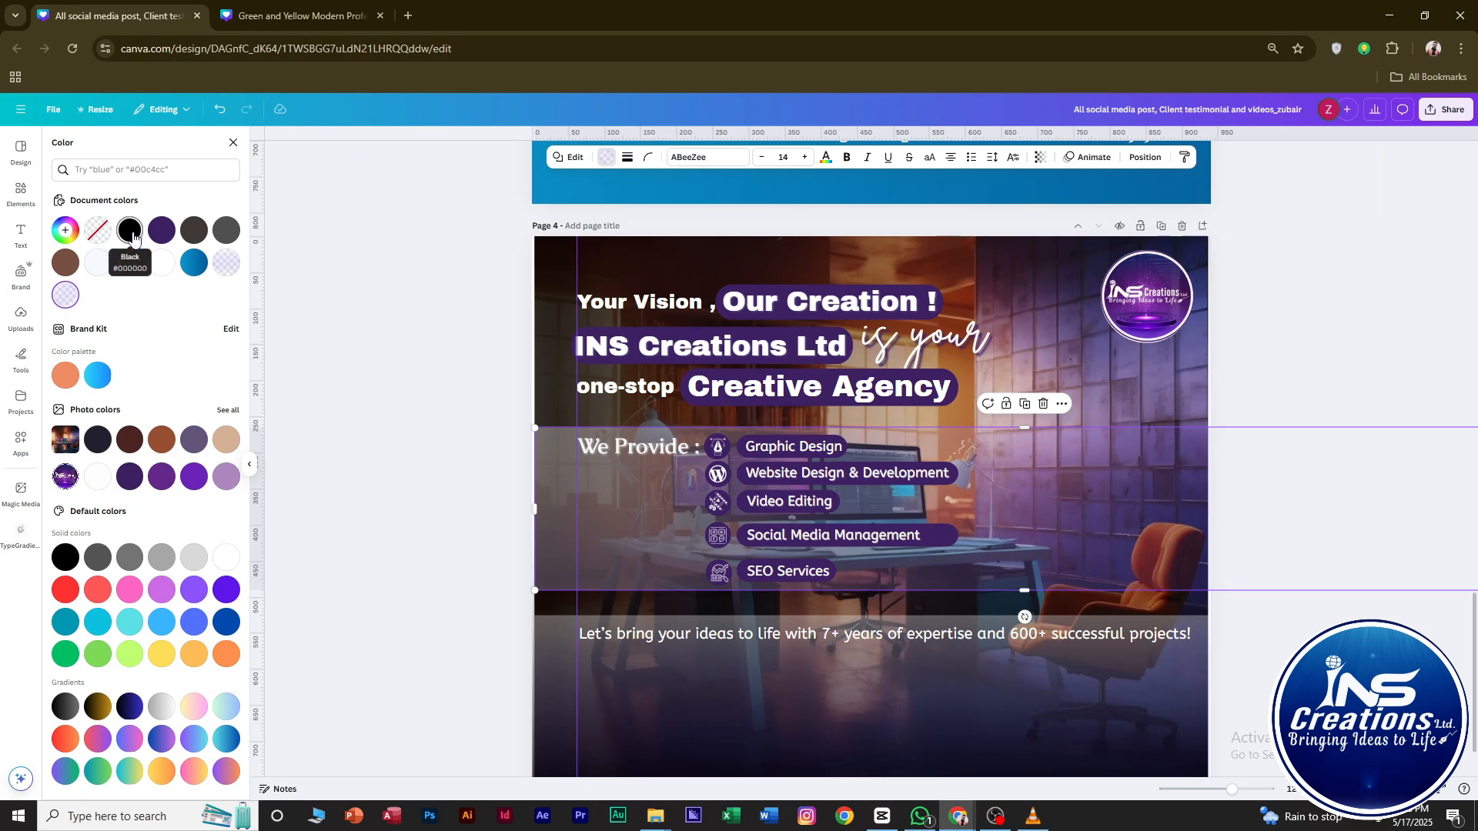
# Change the gradient of the band behind the services list to black at 31% opacity and #4900FF at 0%.
pyautogui.click(67, 299)
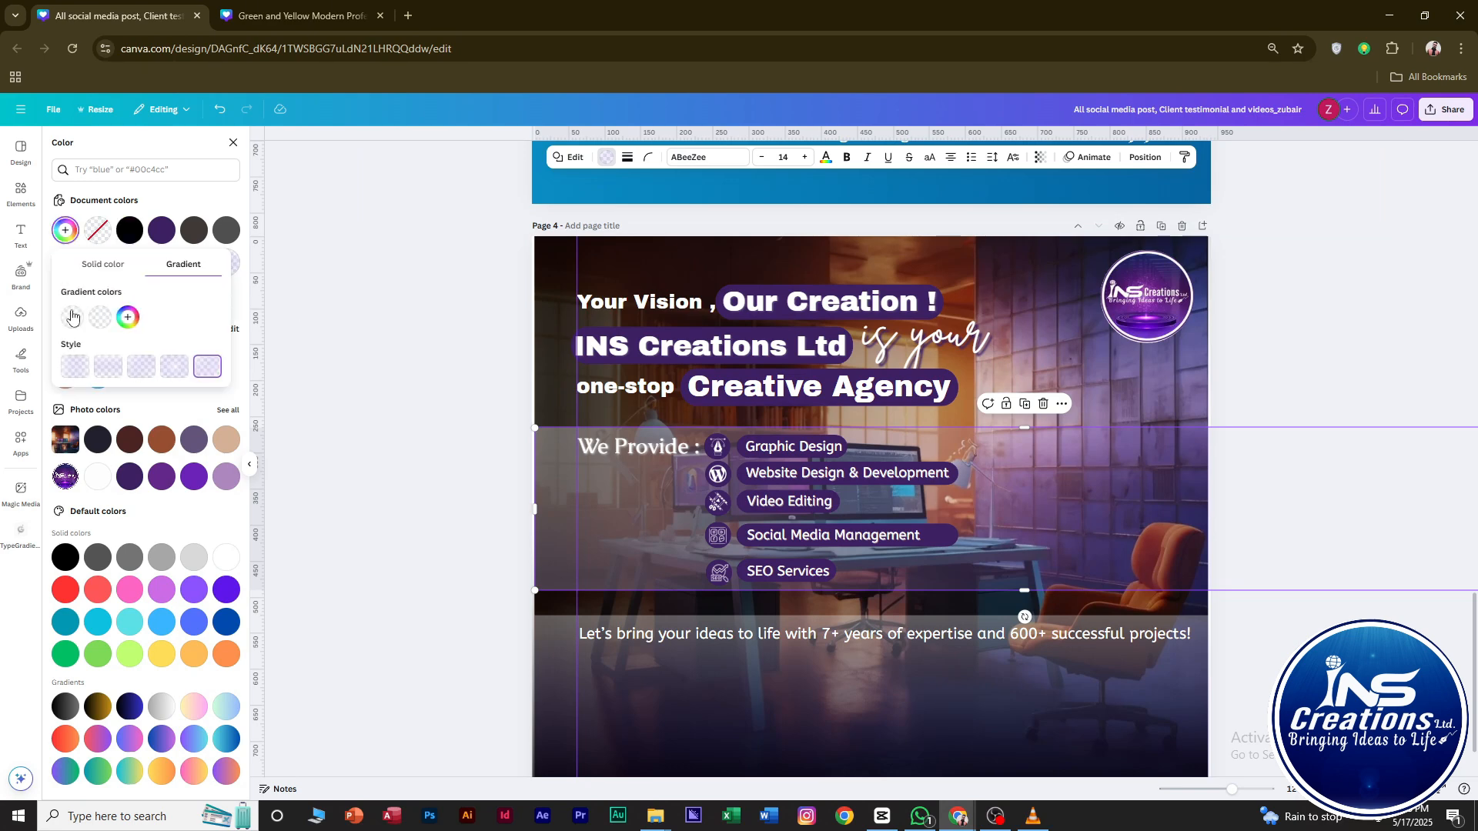
pyautogui.click(77, 325)
pyautogui.moveTo(79, 359); pyautogui.dragTo(71, 441)
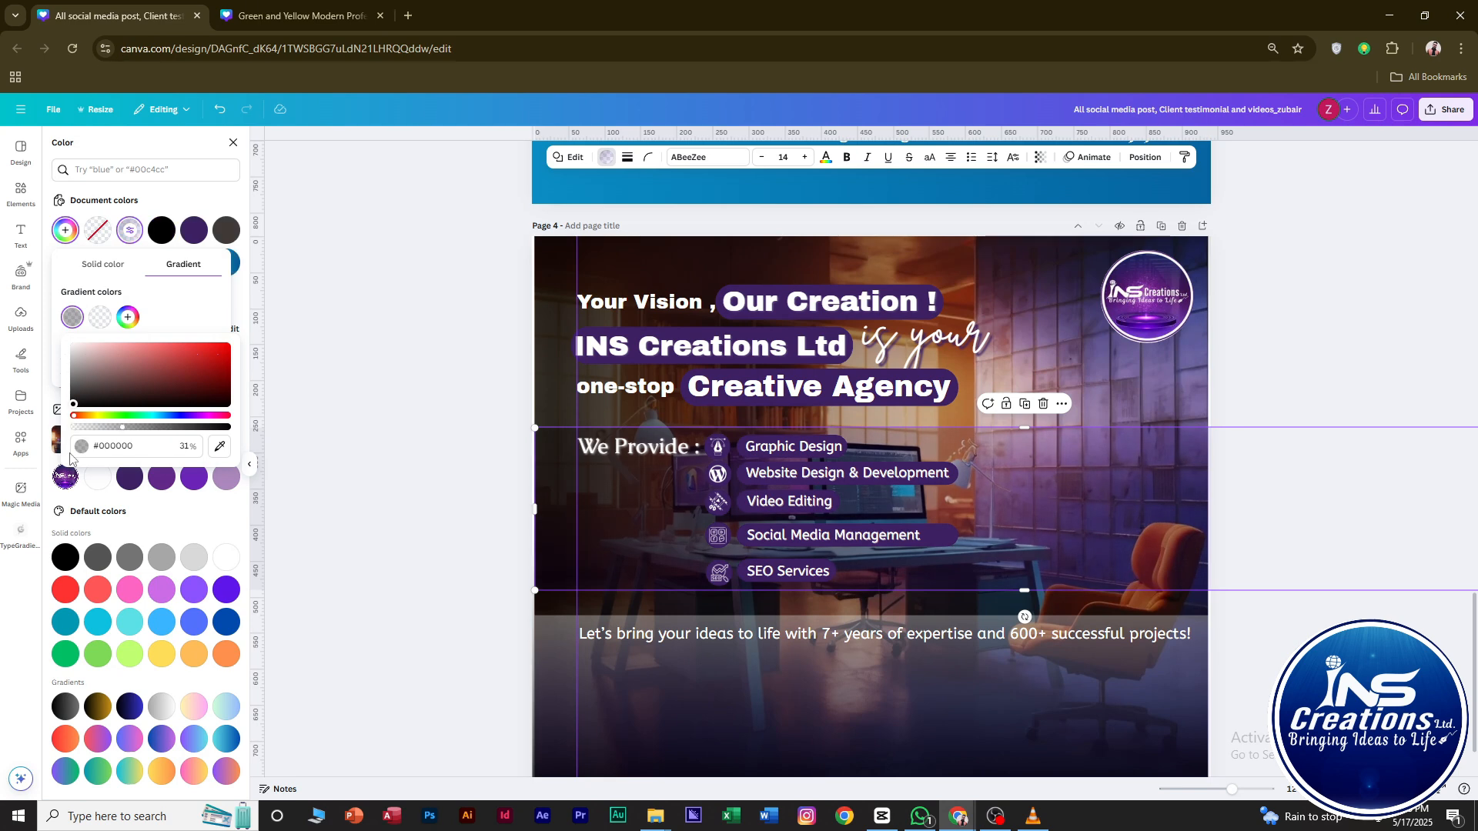
pyautogui.click(101, 316)
pyautogui.moveTo(153, 346); pyautogui.dragTo(391, 348)
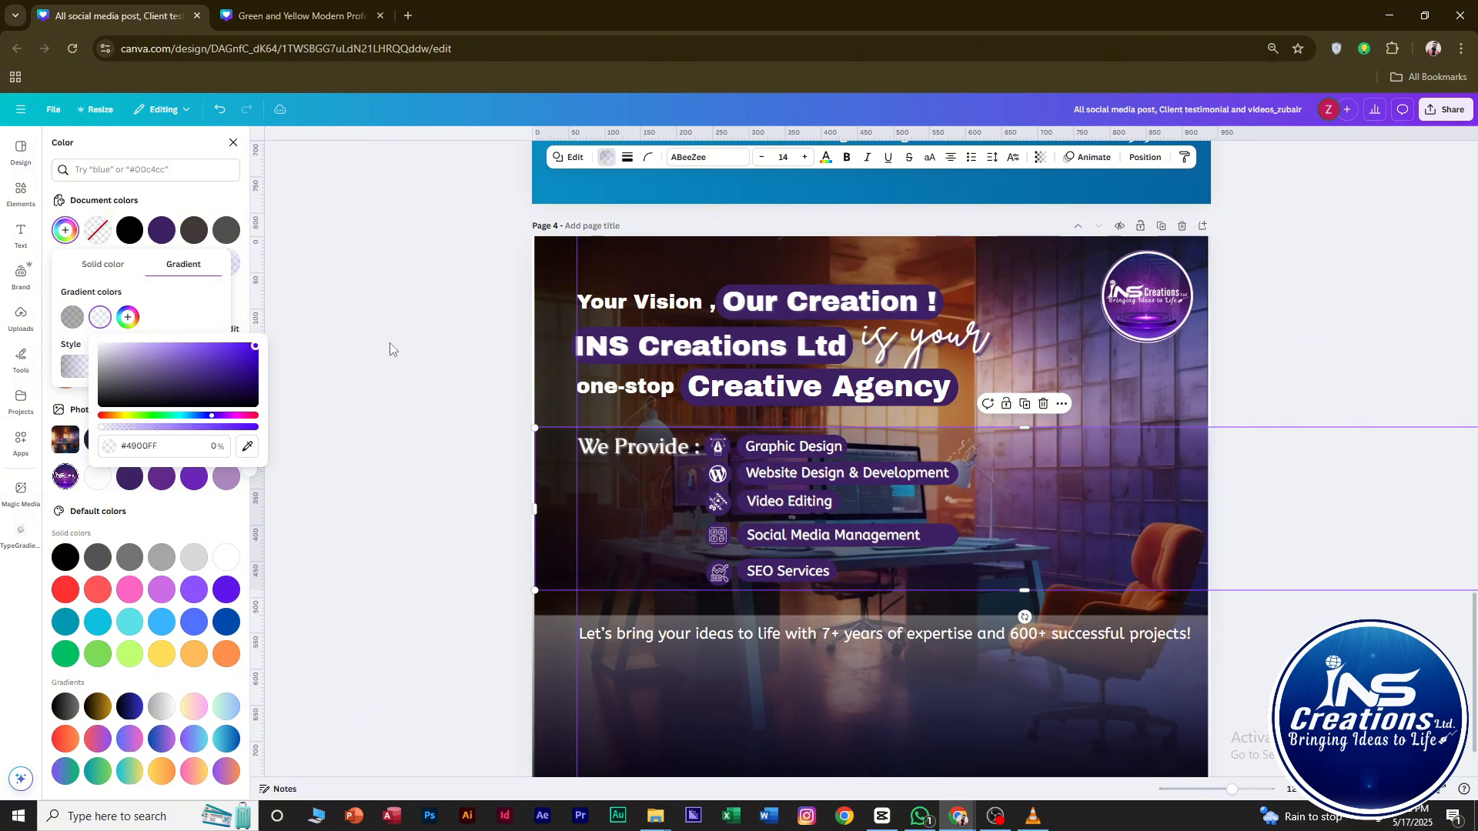
pyautogui.click(460, 319)
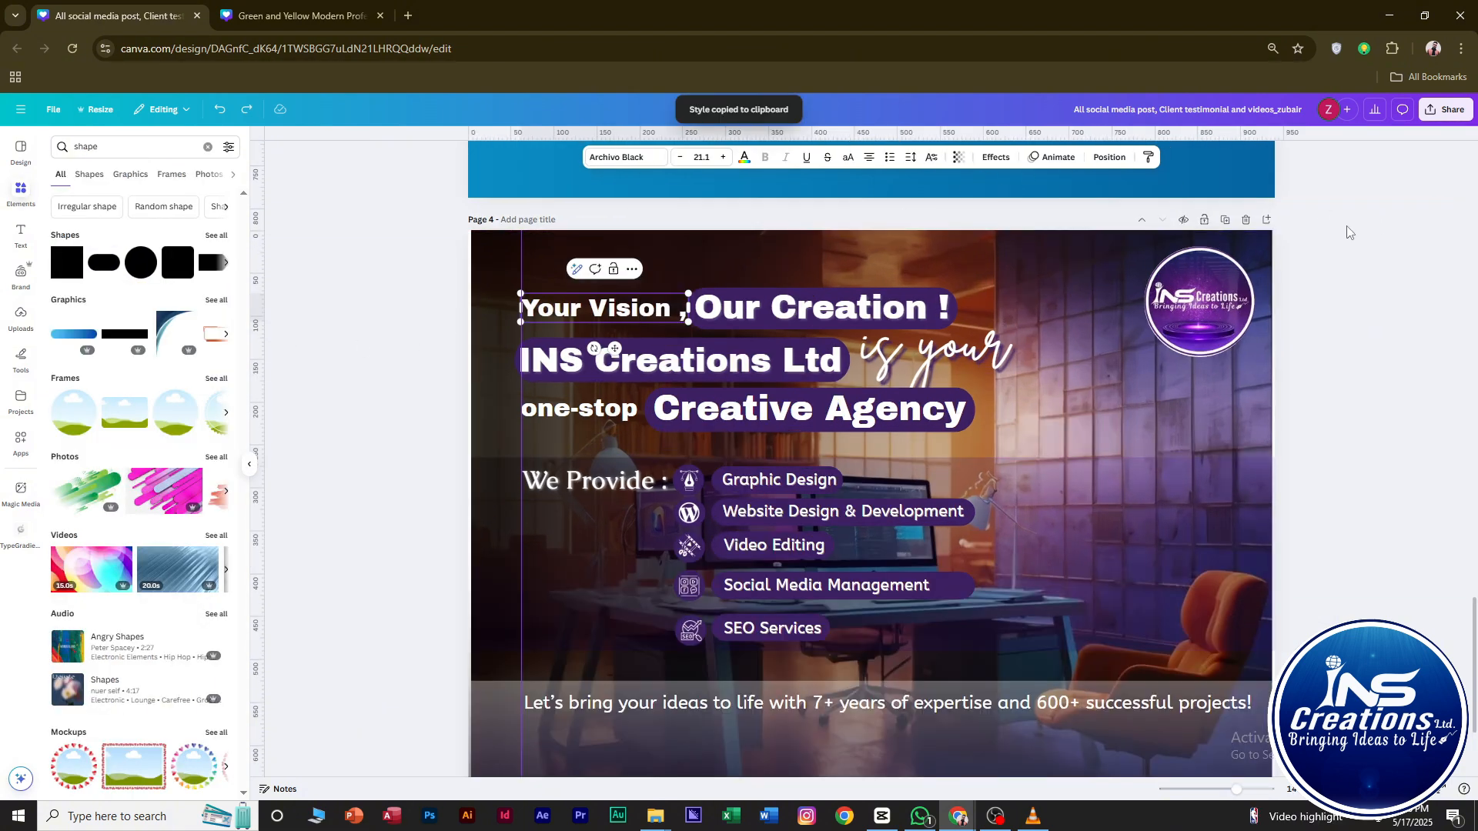
# Apply a Shadow effect to the "Your Vision ," text with offset 93, direction -59 and blur 100, and raise its transparency value.
pyautogui.click(1349, 228)
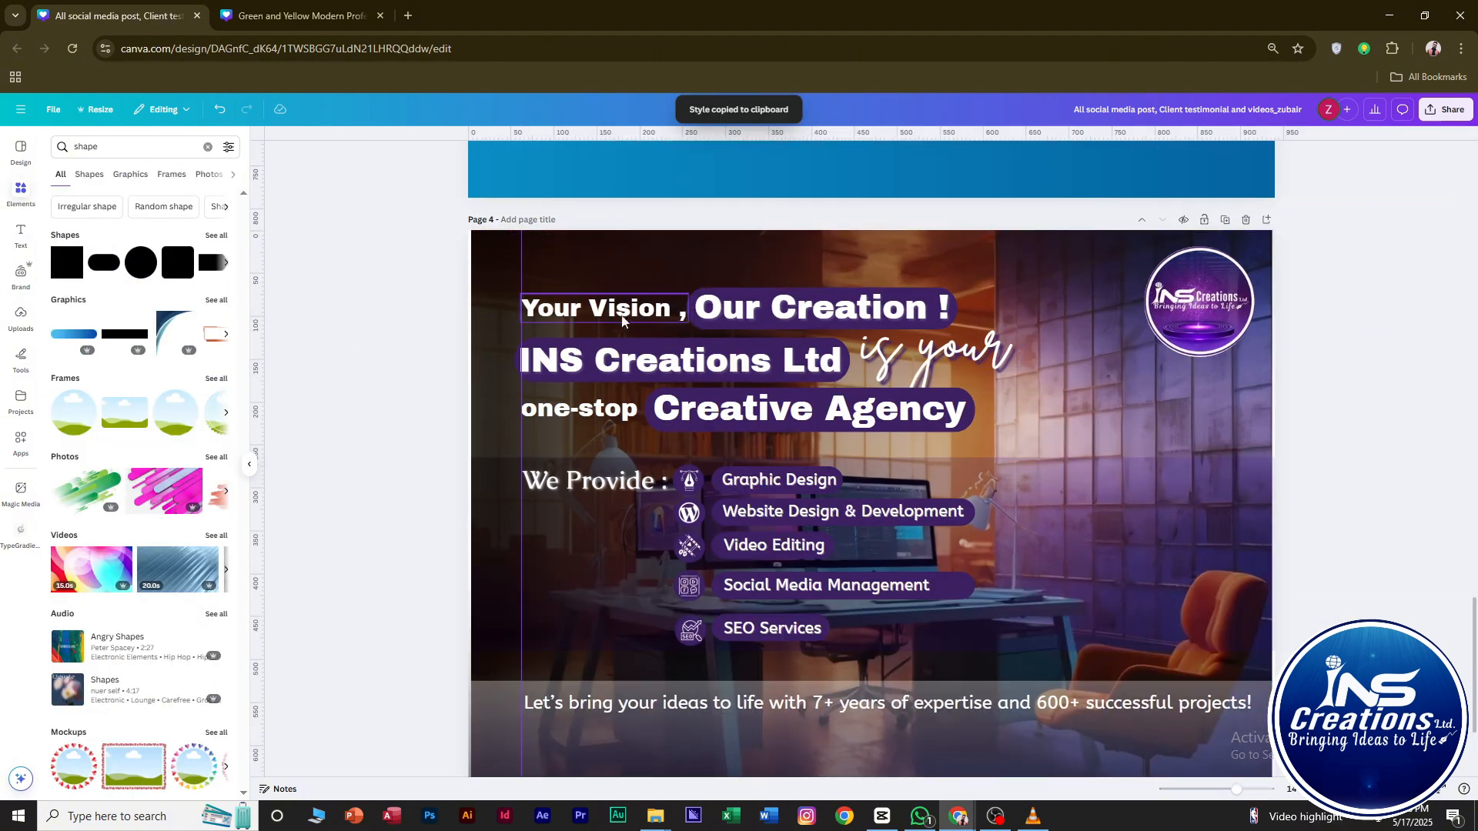
pyautogui.click(622, 321)
pyautogui.click(996, 158)
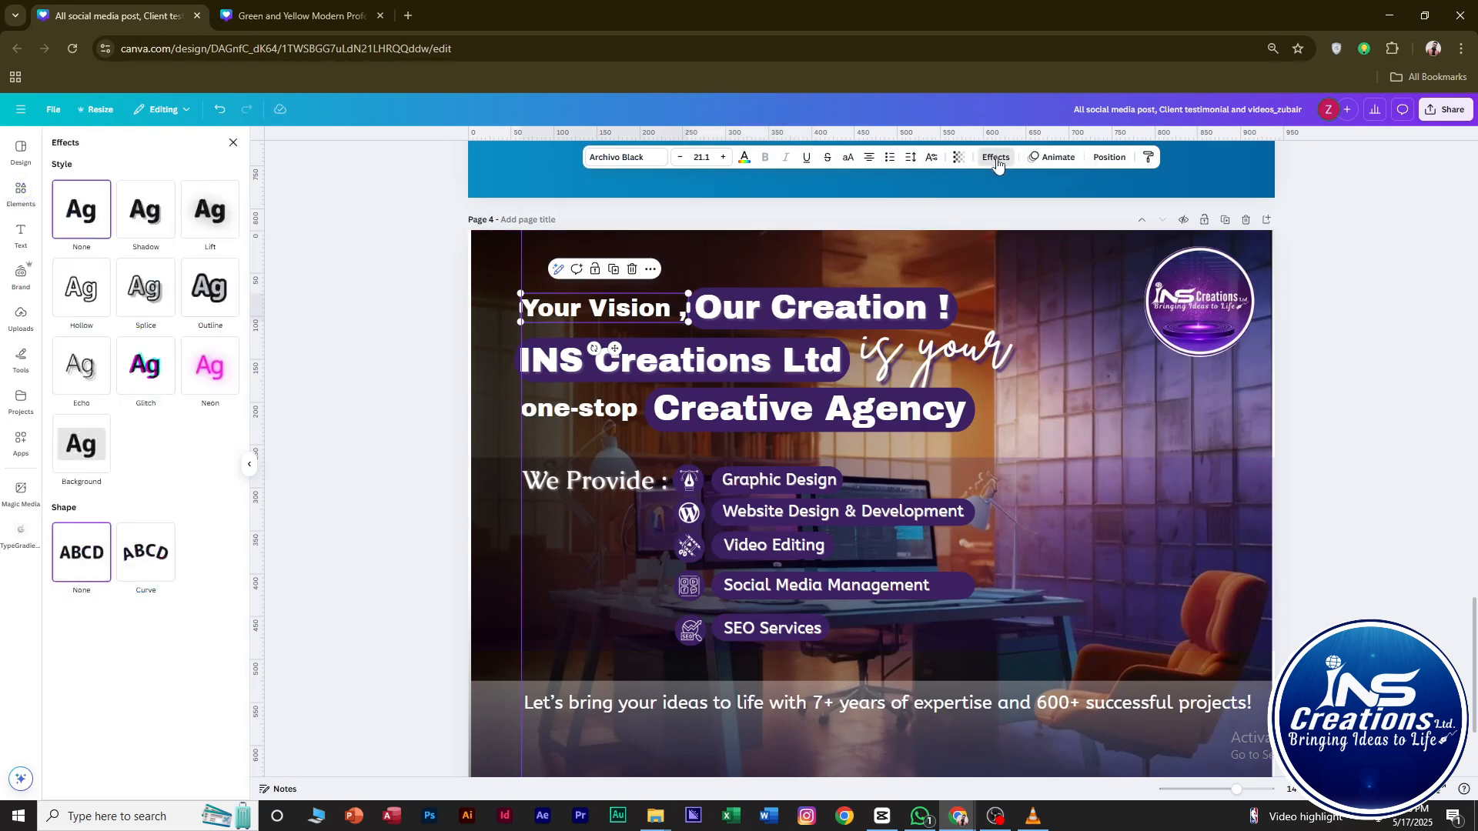
pyautogui.click(146, 208)
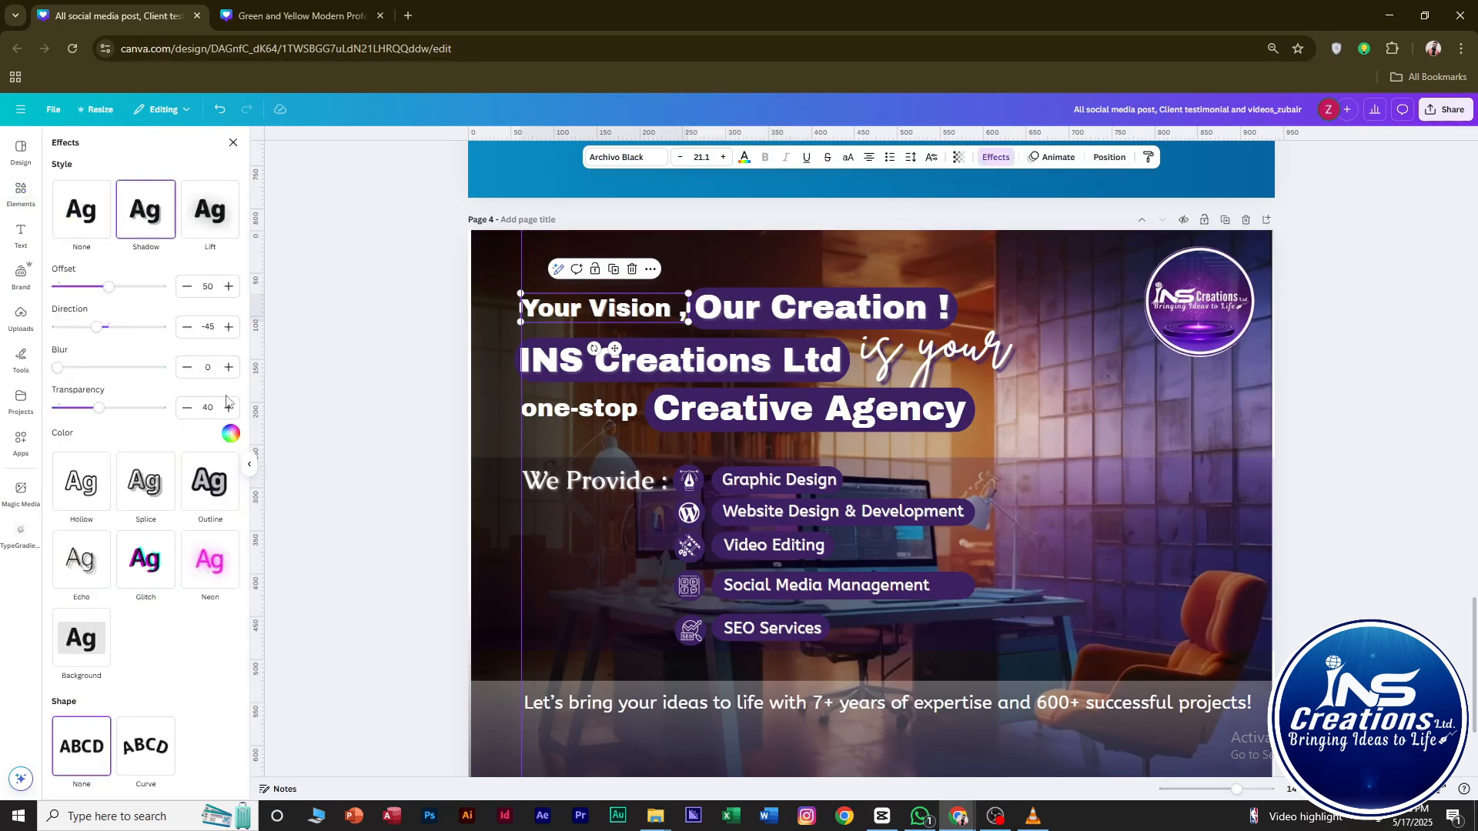
pyautogui.click(231, 435)
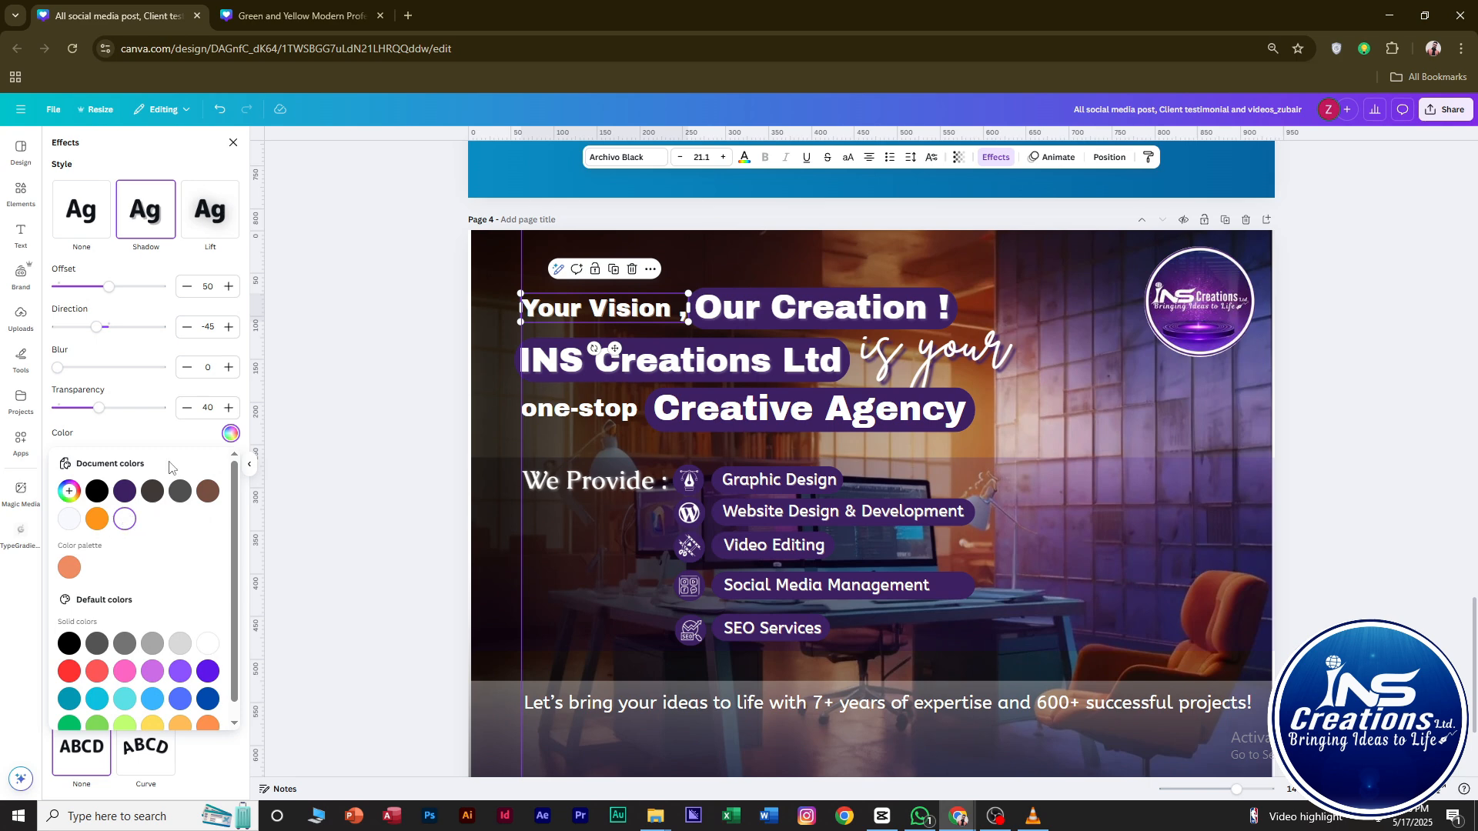
pyautogui.moveTo(62, 369); pyautogui.dragTo(70, 369)
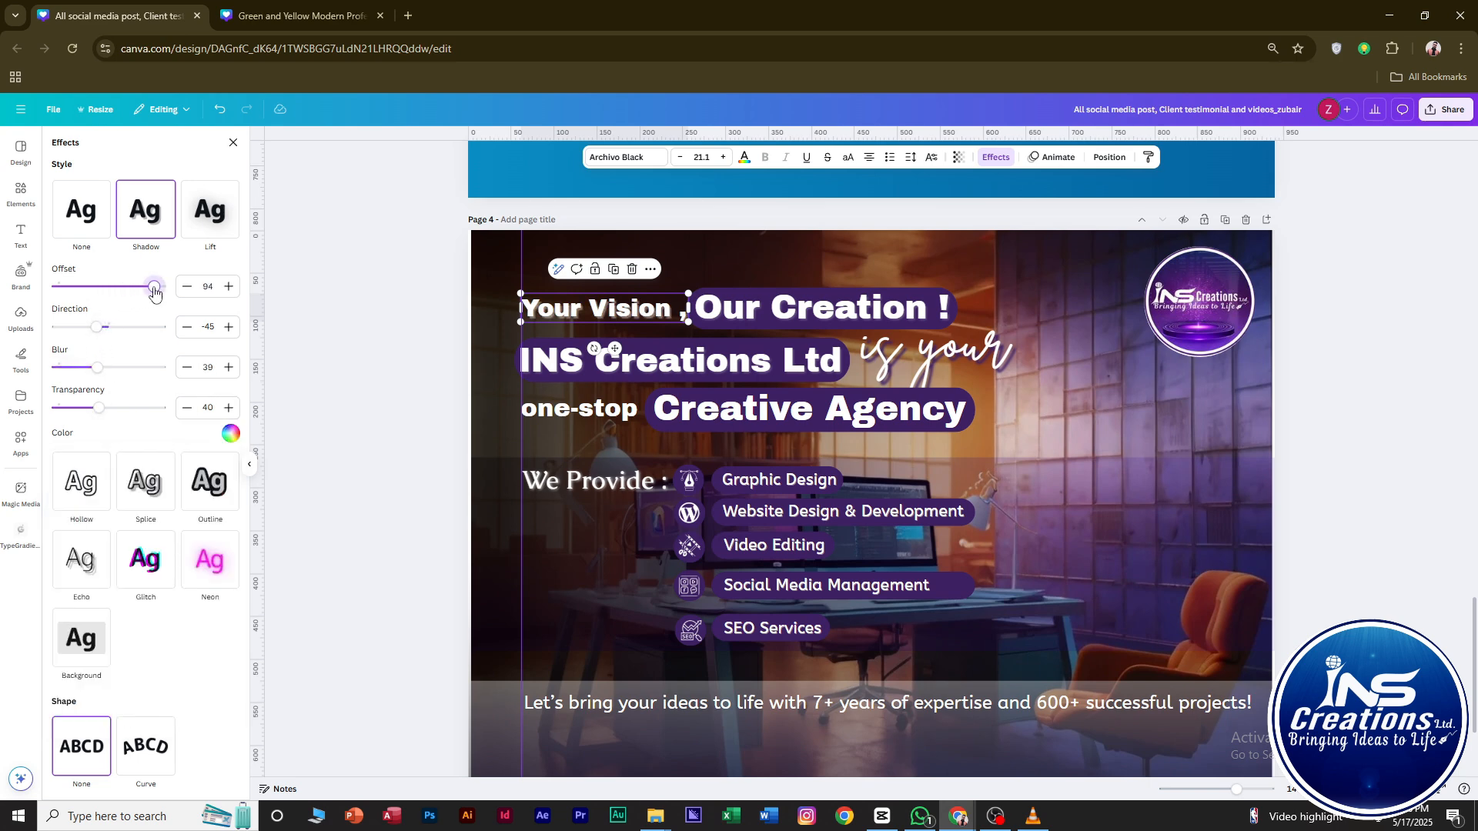
pyautogui.moveTo(97, 331); pyautogui.dragTo(168, 377)
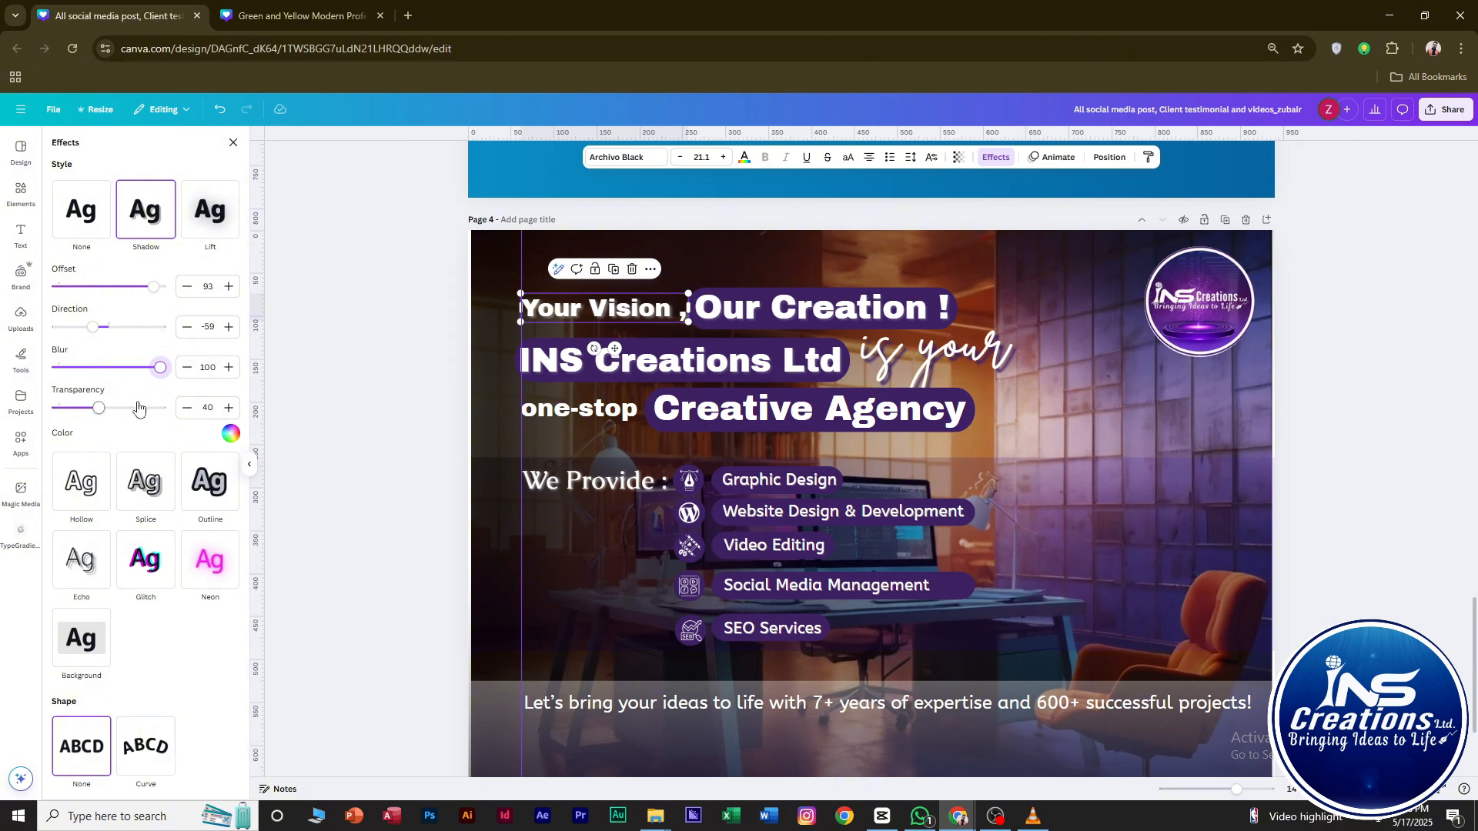
pyautogui.moveTo(101, 416); pyautogui.dragTo(119, 416)
pyautogui.click(233, 143)
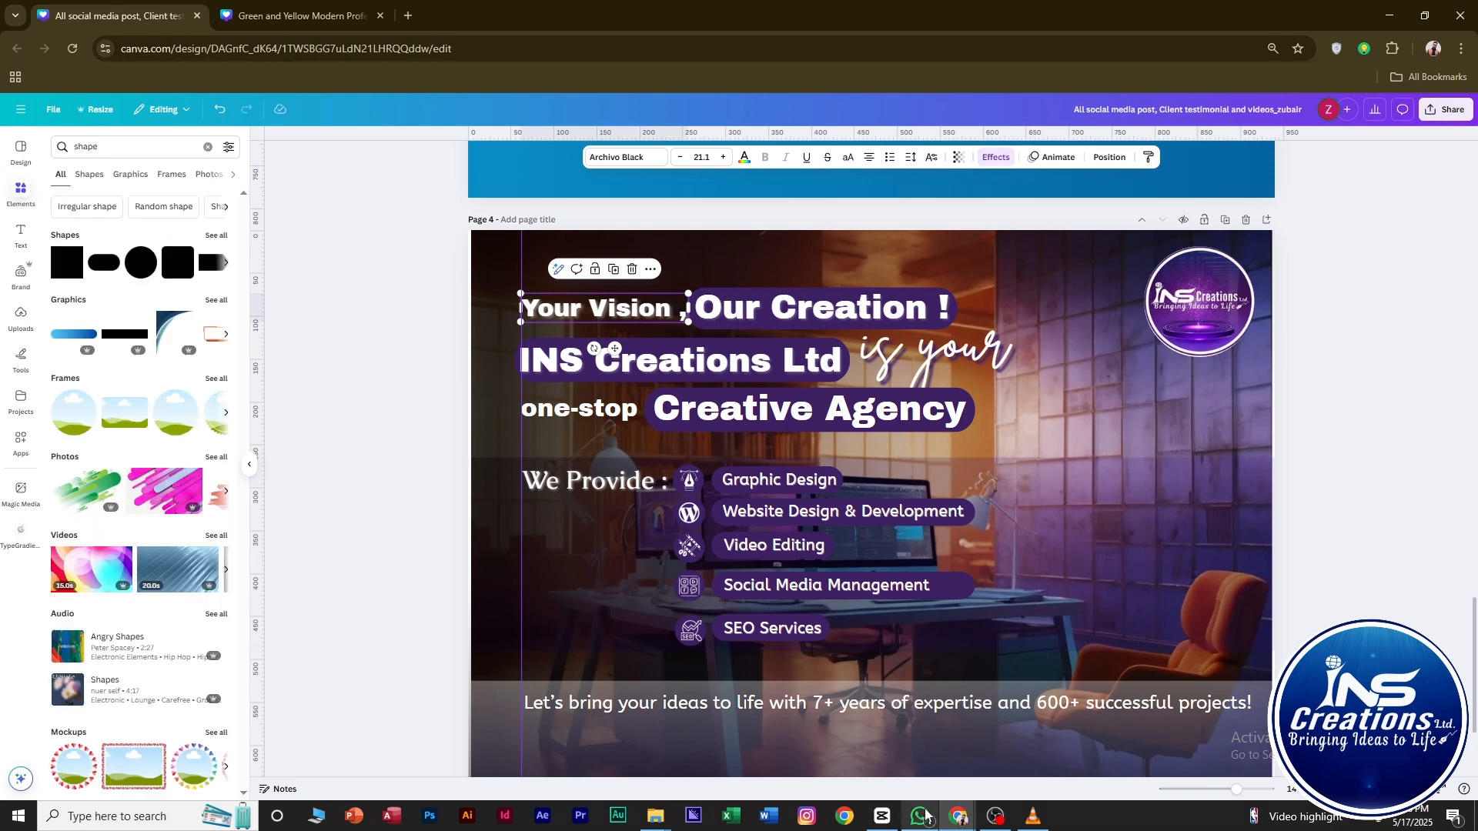
# Apply a Shadow effect in white to the "one-stop" text.
pyautogui.click(579, 408)
pyautogui.click(981, 158)
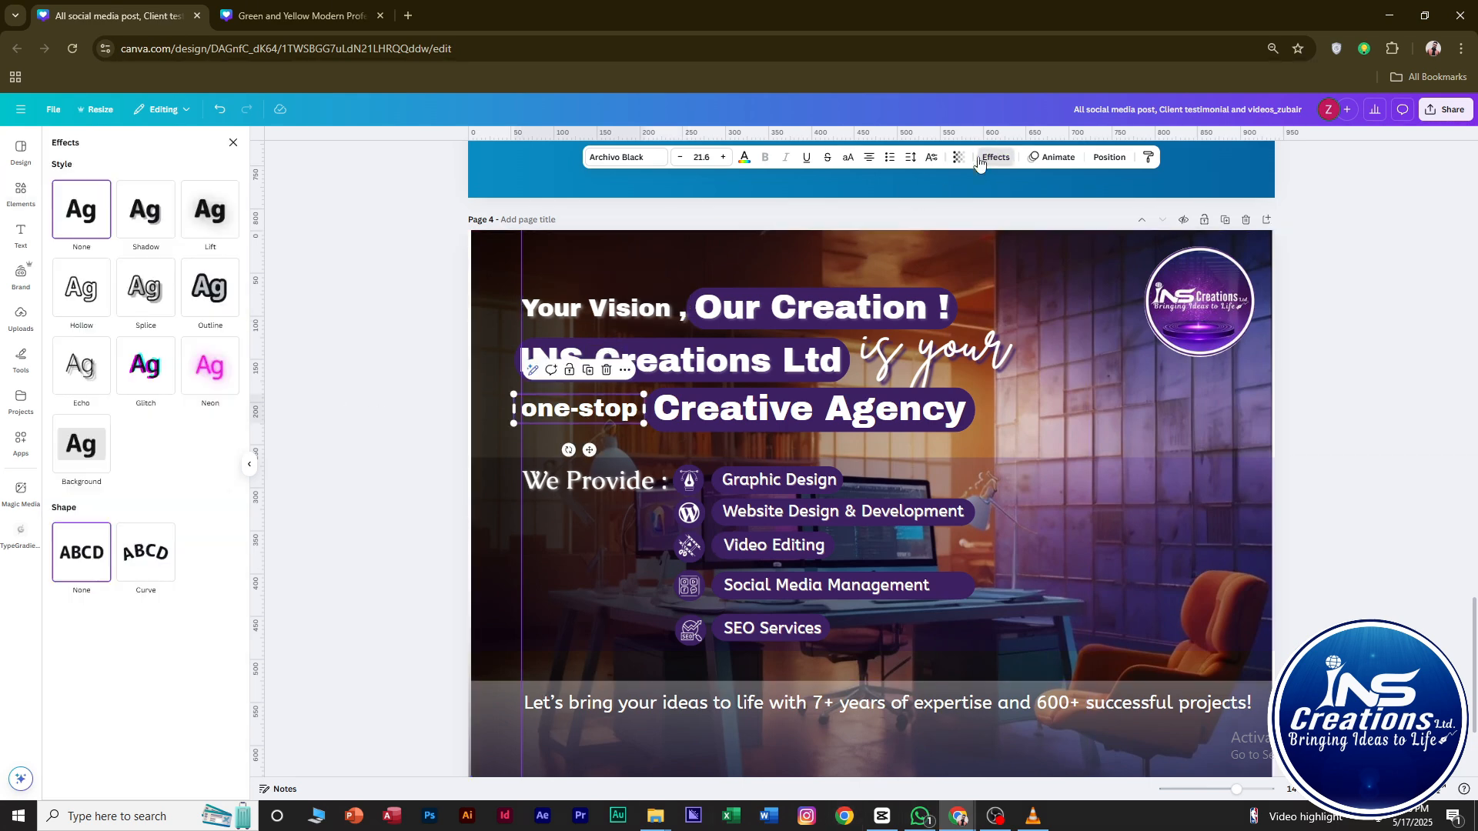
pyautogui.click(144, 233)
pyautogui.click(230, 442)
pyautogui.click(125, 517)
pyautogui.click(296, 351)
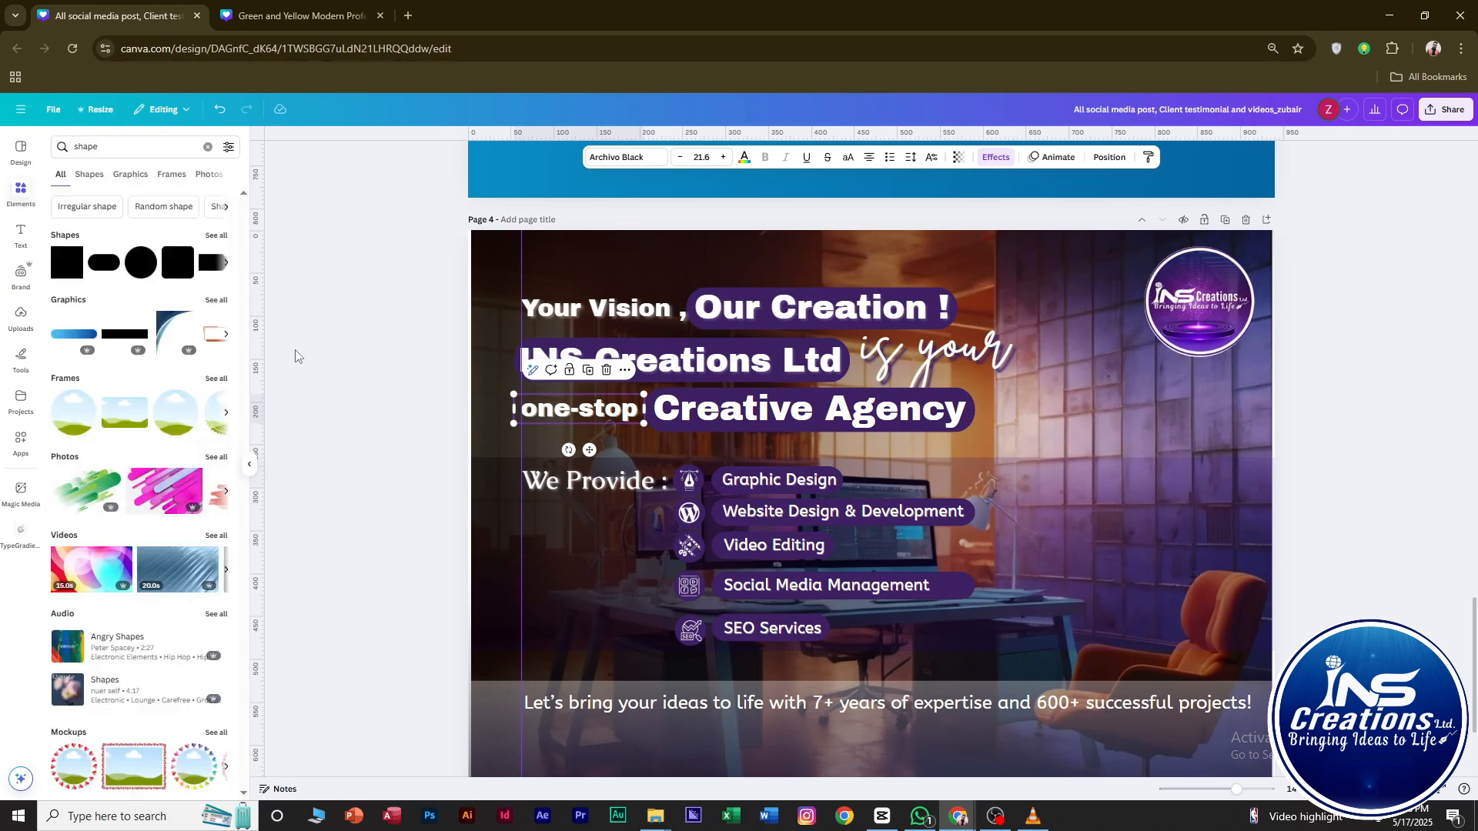
# Set the "one-stop" shadow to offset 68, direction -56, blur 75 and transparency 45.
pyautogui.click(996, 157)
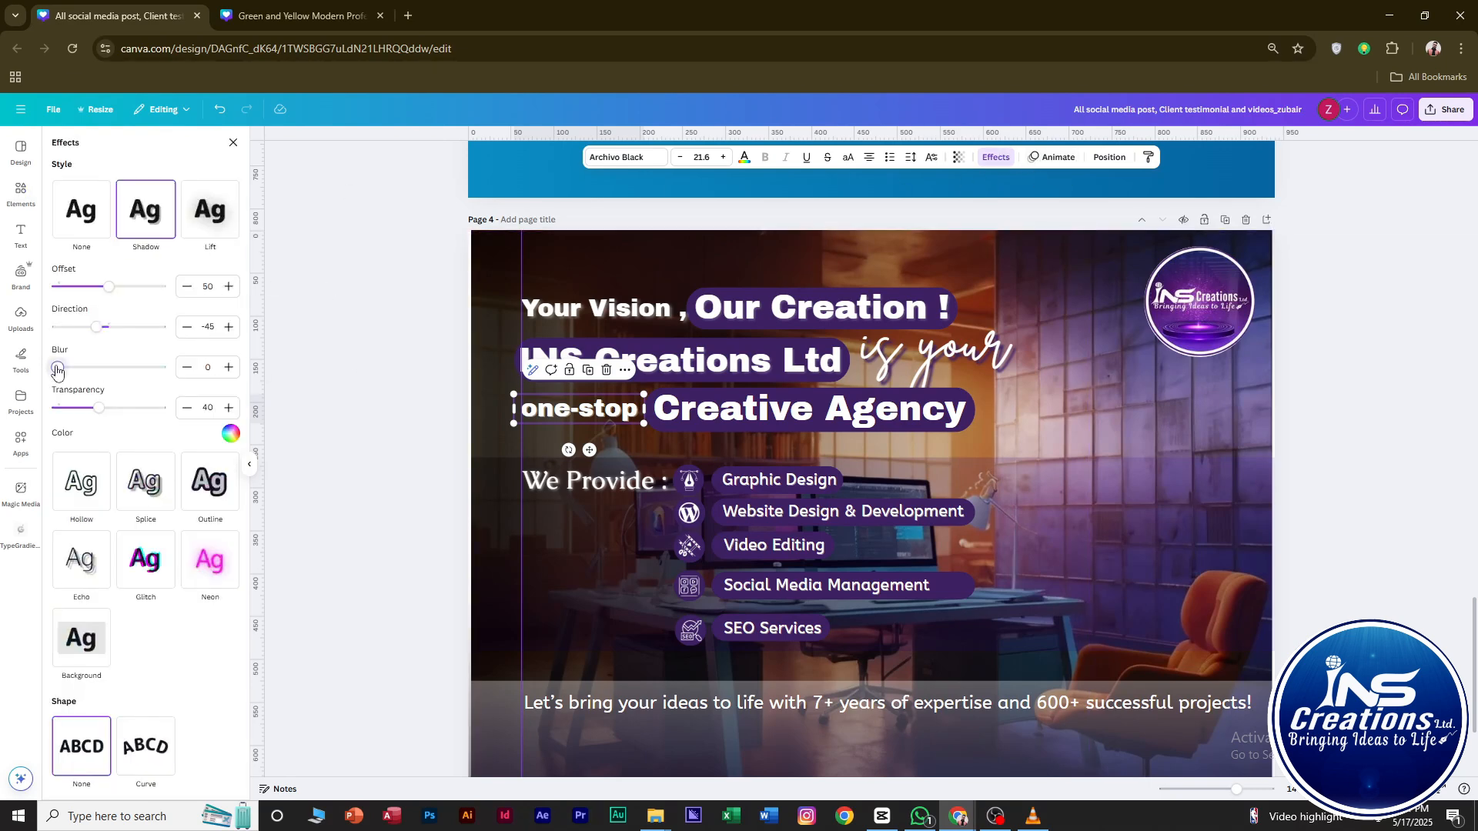
pyautogui.moveTo(103, 416); pyautogui.dragTo(114, 408)
pyautogui.scroll(3, 571, 433)
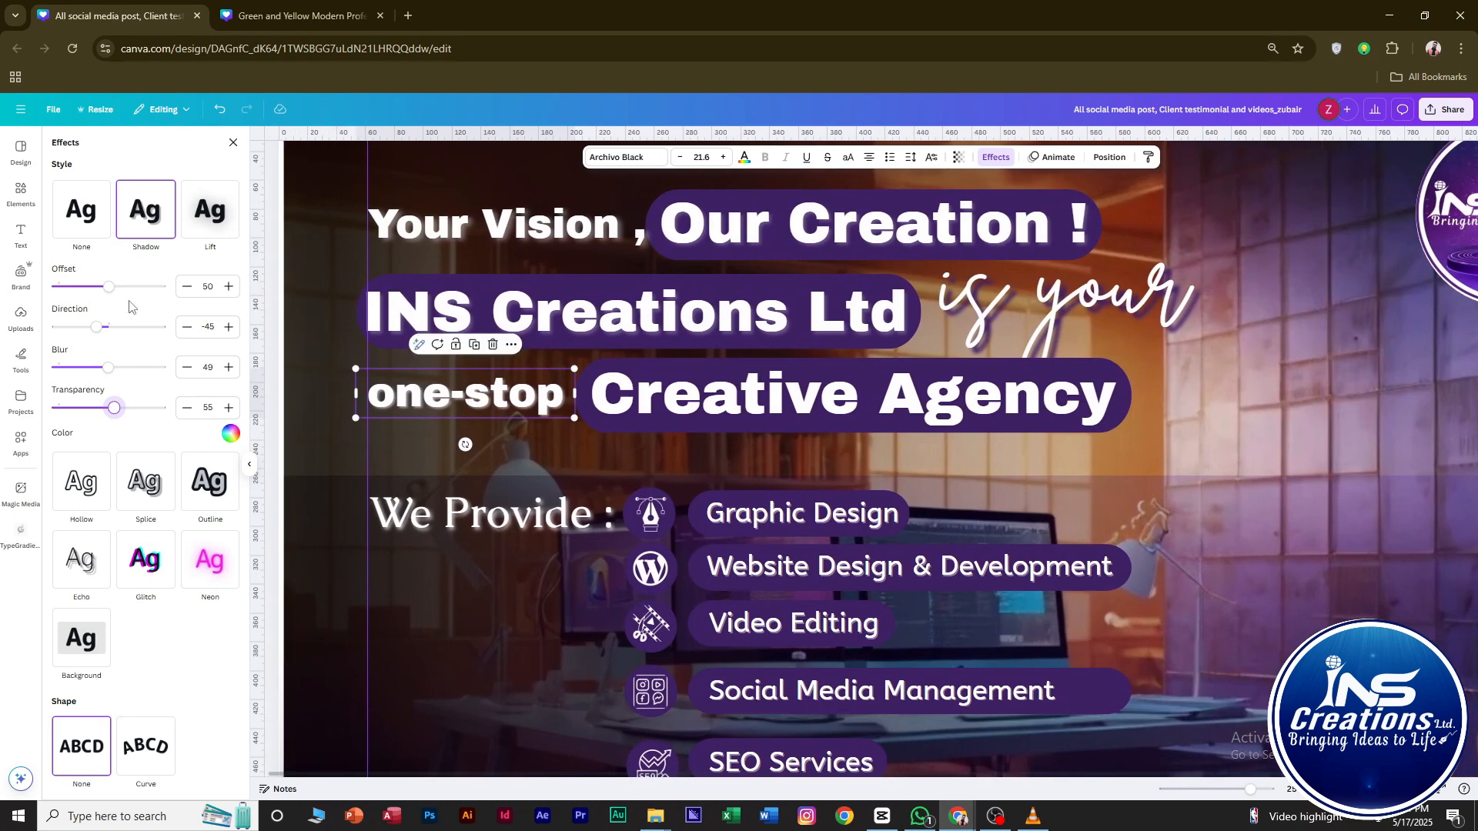
pyautogui.moveTo(109, 286); pyautogui.dragTo(105, 420)
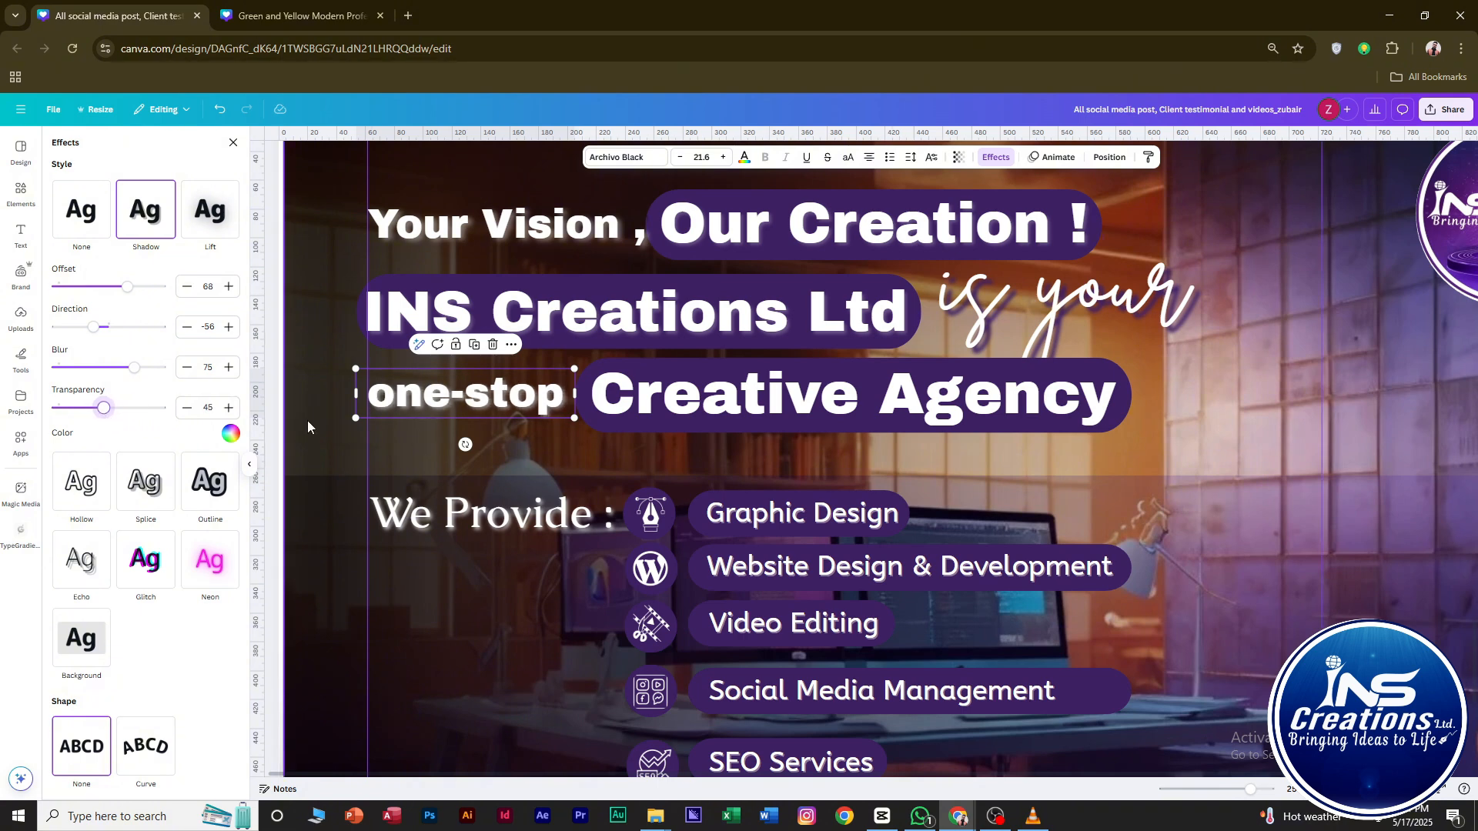
pyautogui.click(1359, 455)
# Copy the text style of "Our Creation !" onto the "Creative Agency" text.
pyautogui.click(856, 408)
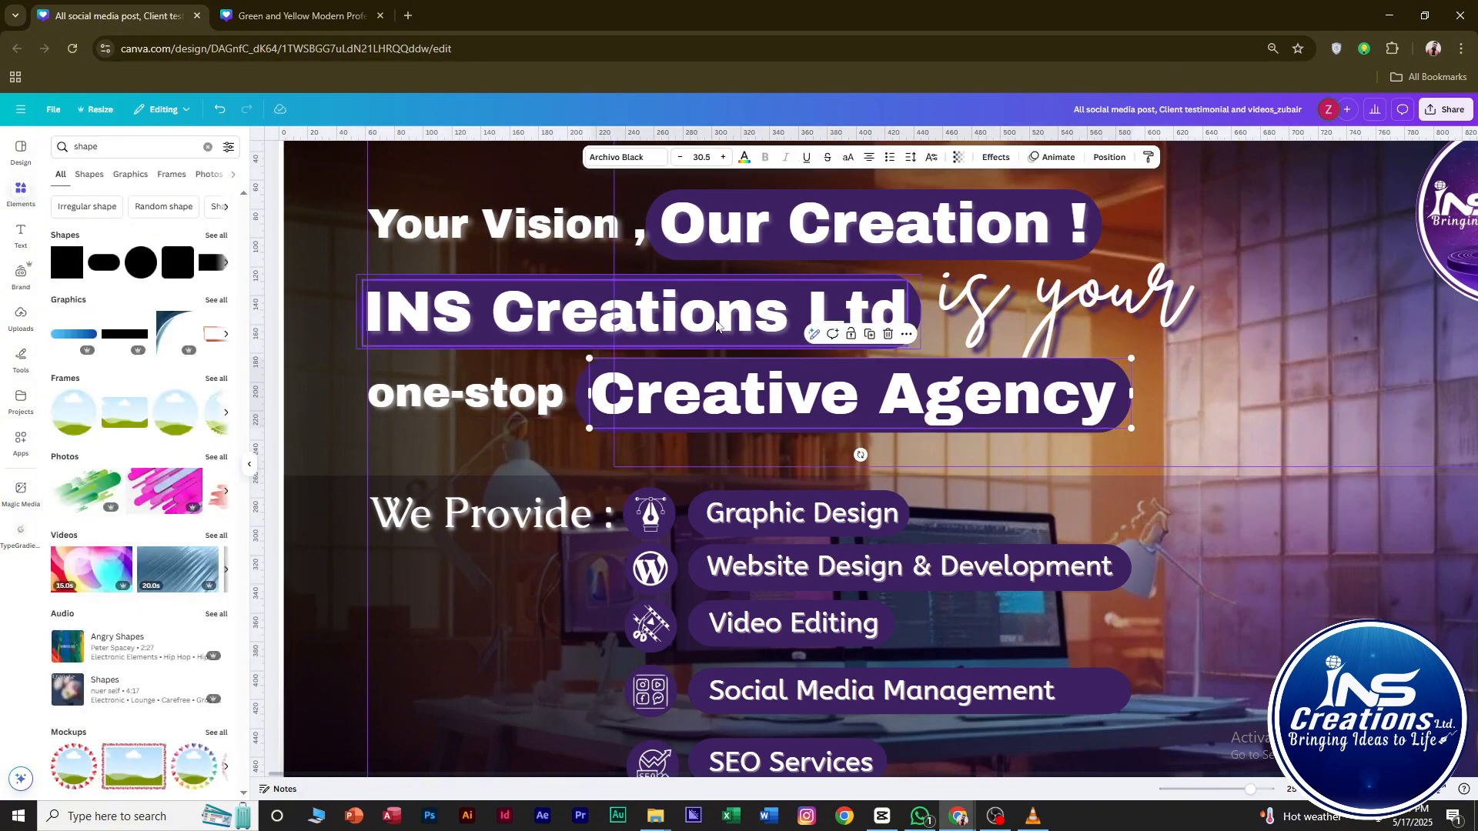
pyautogui.click(801, 312)
pyautogui.click(831, 220)
pyautogui.click(1150, 158)
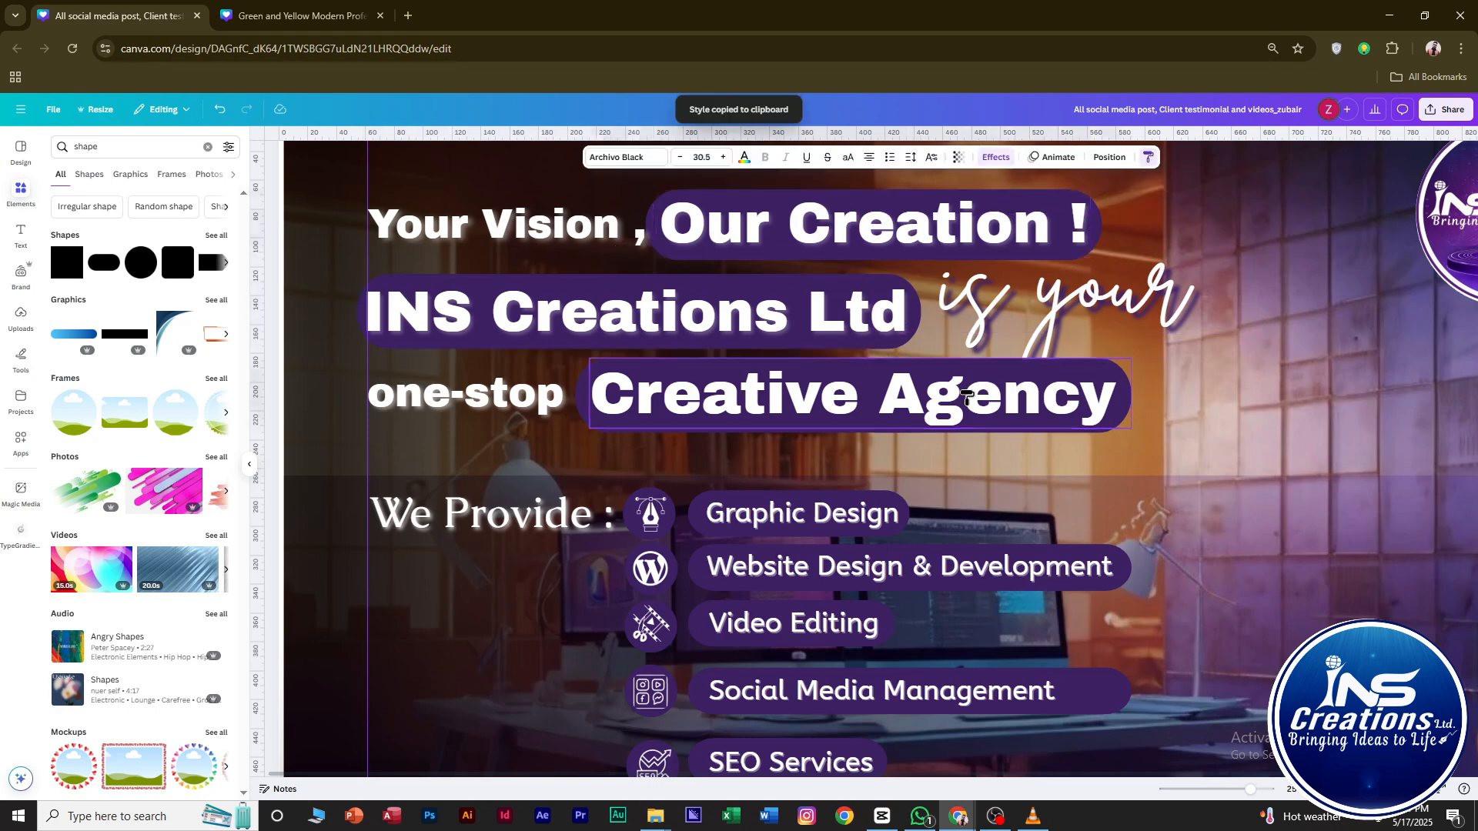
pyautogui.click(983, 396)
pyautogui.click(1289, 401)
# Give the band behind the services list the light translucent gradient and clear the light band from behind the closing line.
pyautogui.scroll(-3, 1332, 375)
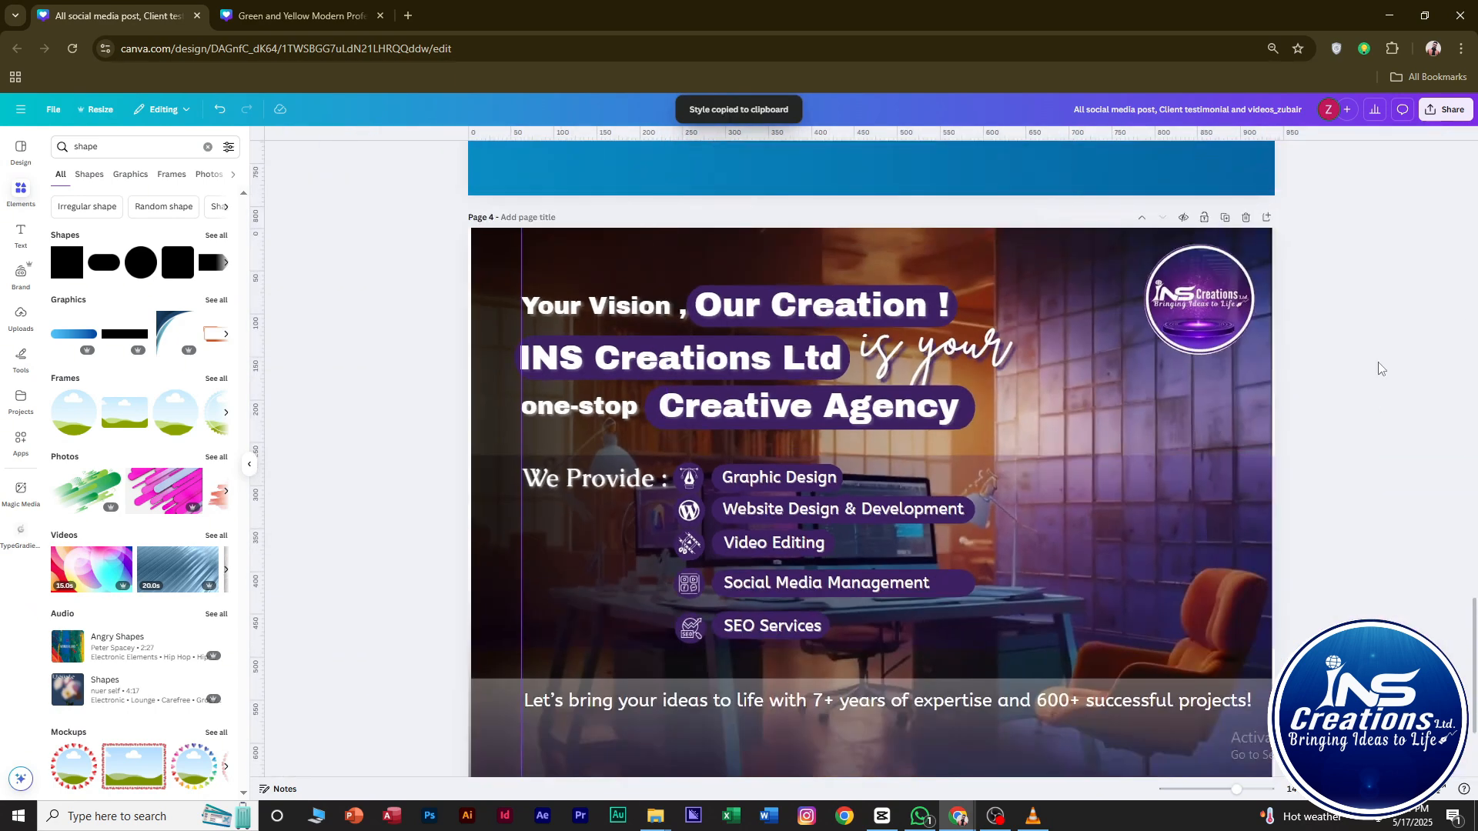
pyautogui.scroll(-2, 1156, 471)
pyautogui.click(1065, 585)
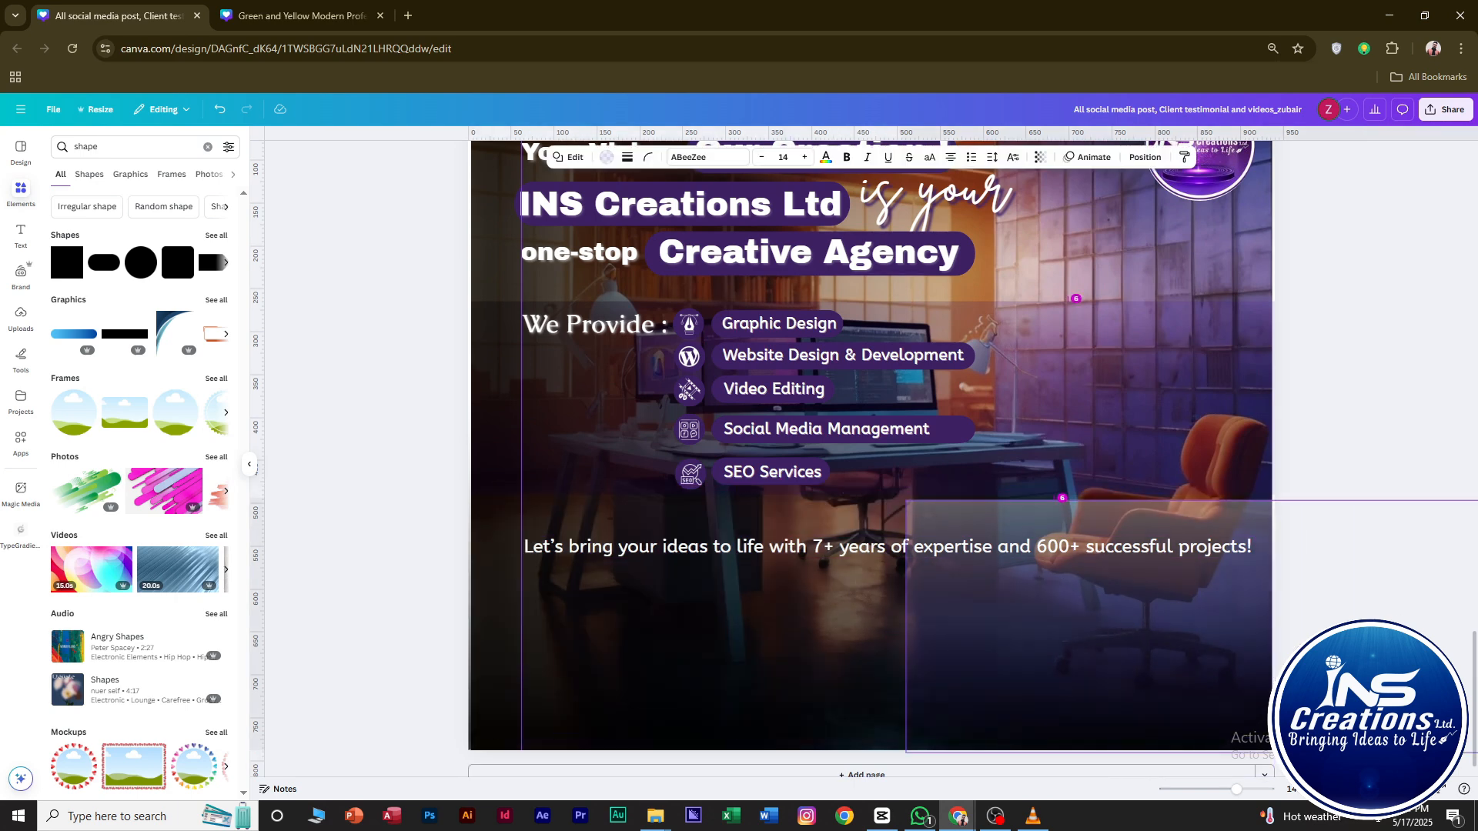
pyautogui.click(1094, 439)
pyautogui.moveTo(880, 555); pyautogui.dragTo(897, 495)
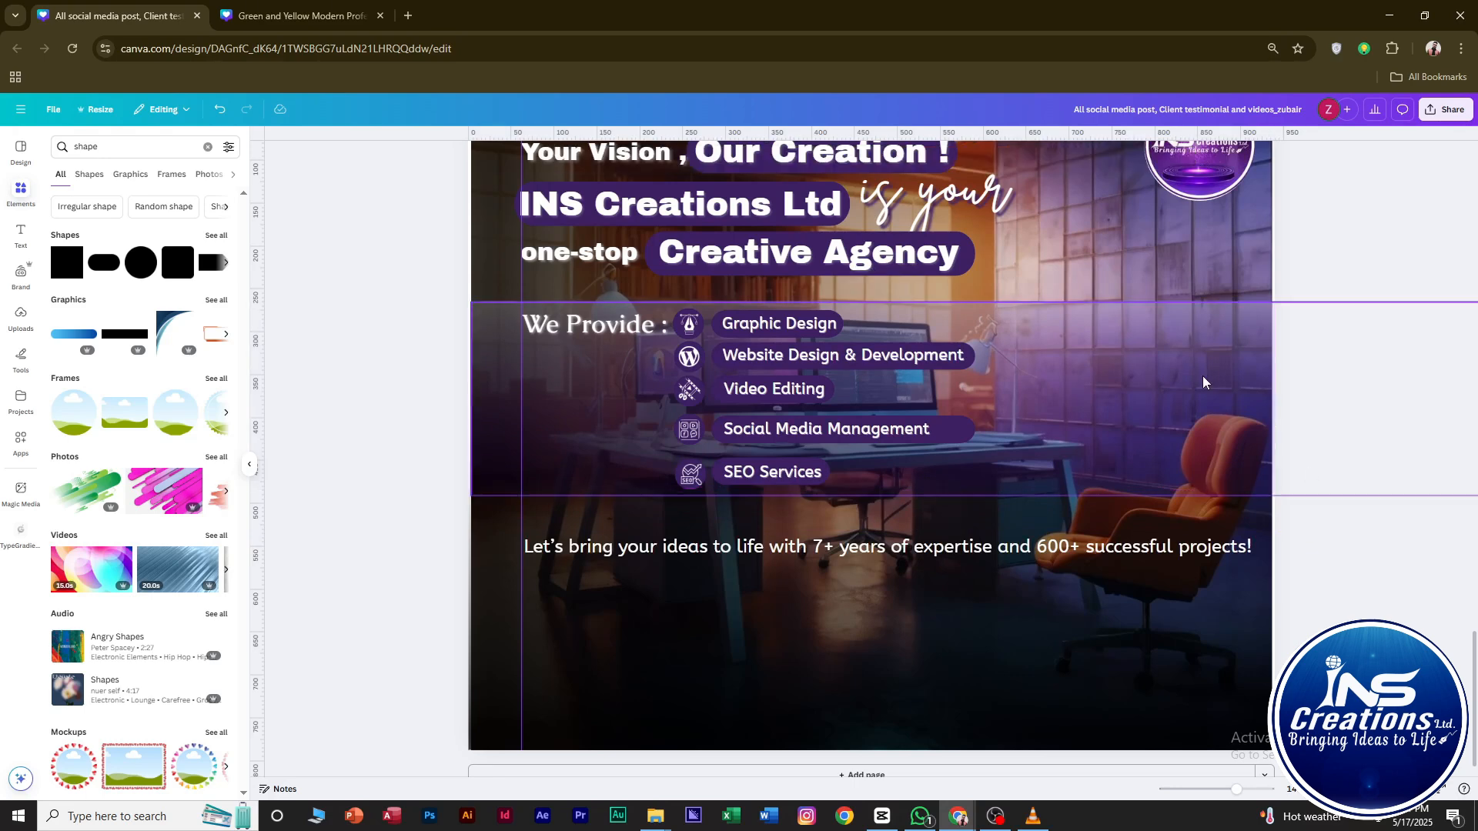
# Copy "7+ years" from the closing line into a new separate text box below it.
pyautogui.scroll(-5, 1266, 416)
pyautogui.moveTo(1257, 539); pyautogui.dragTo(1072, 555)
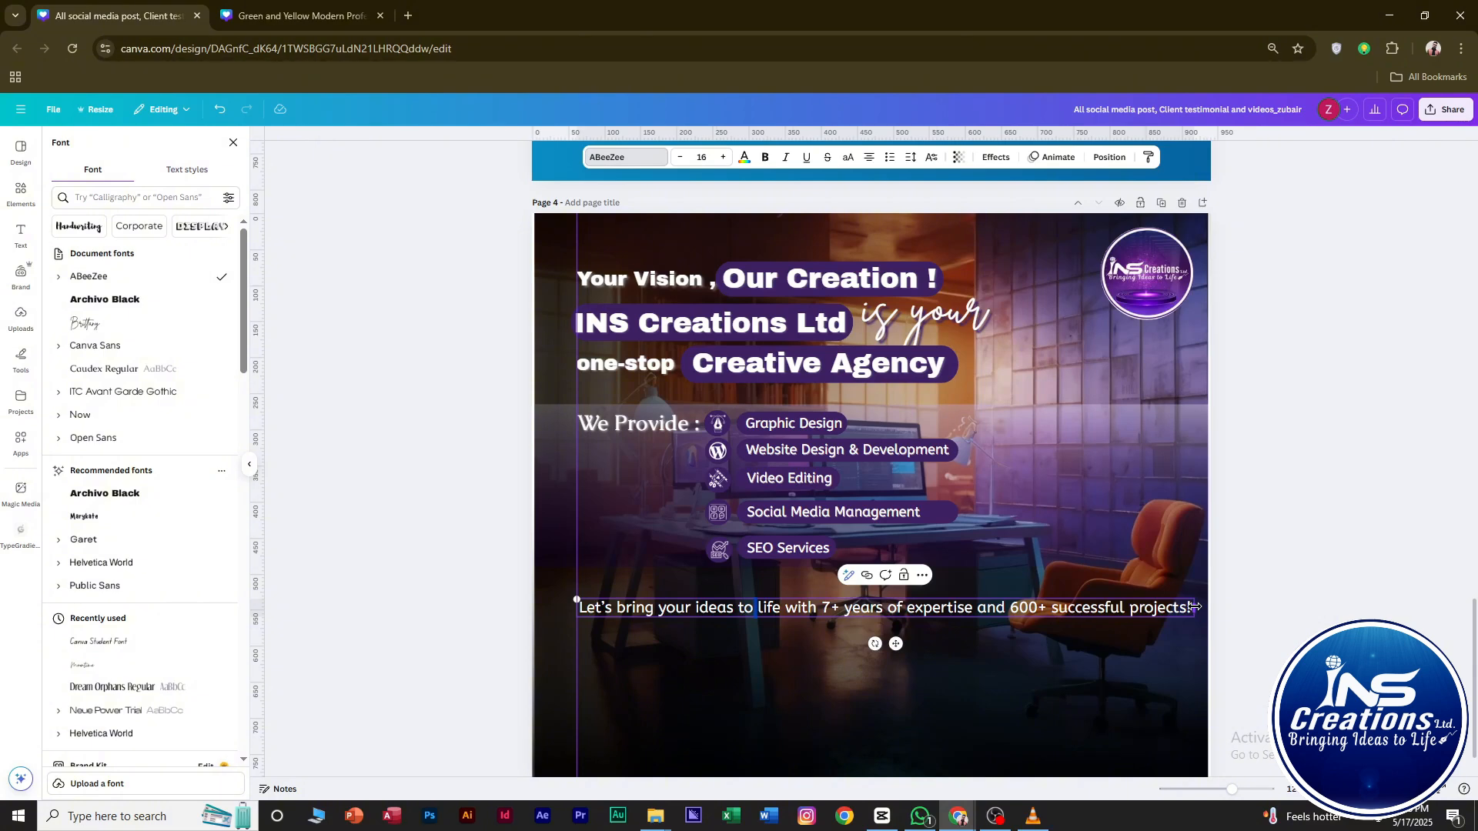
pyautogui.click(822, 608)
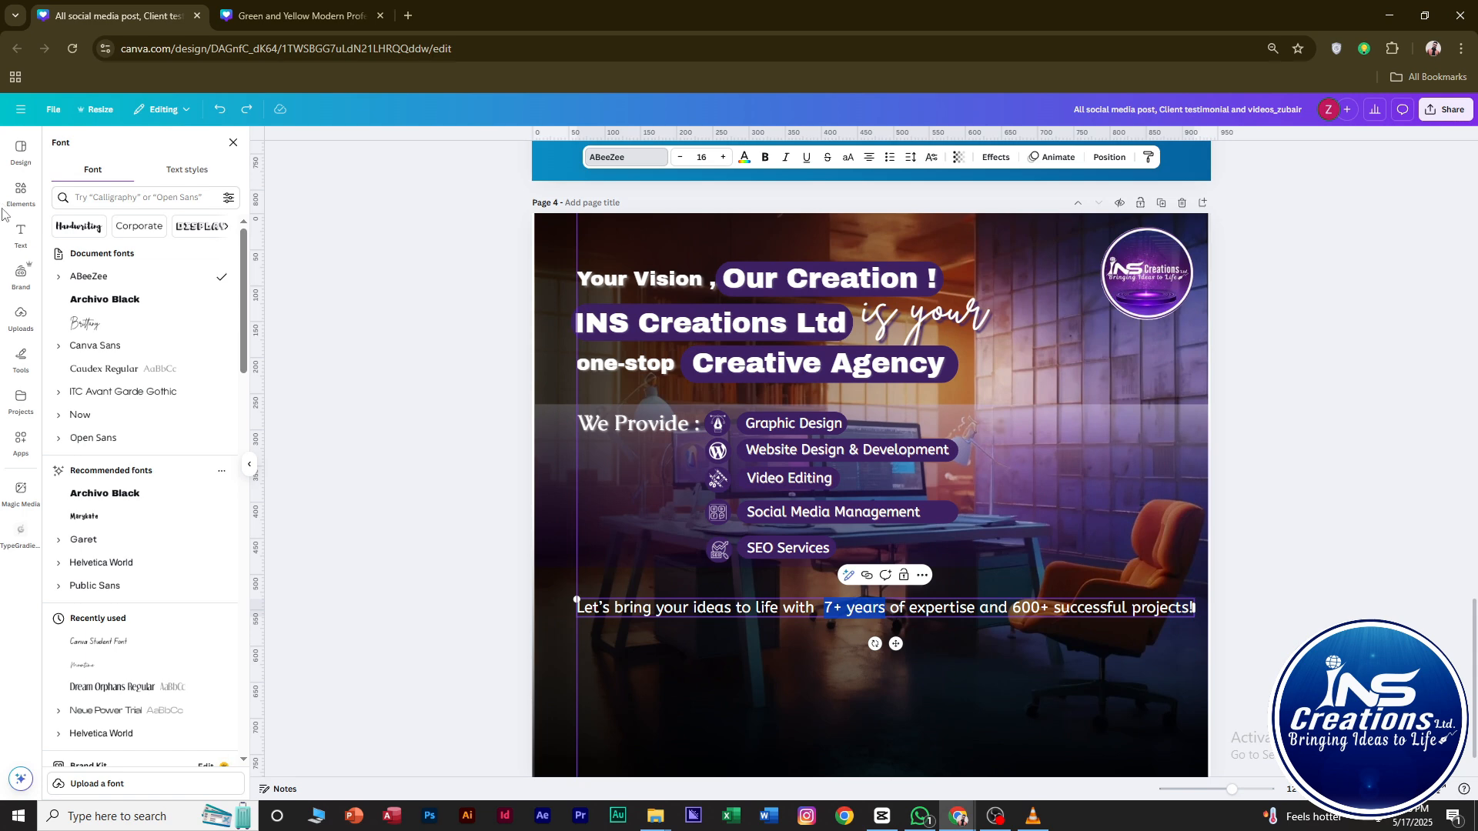
pyautogui.click(21, 232)
pyautogui.click(146, 179)
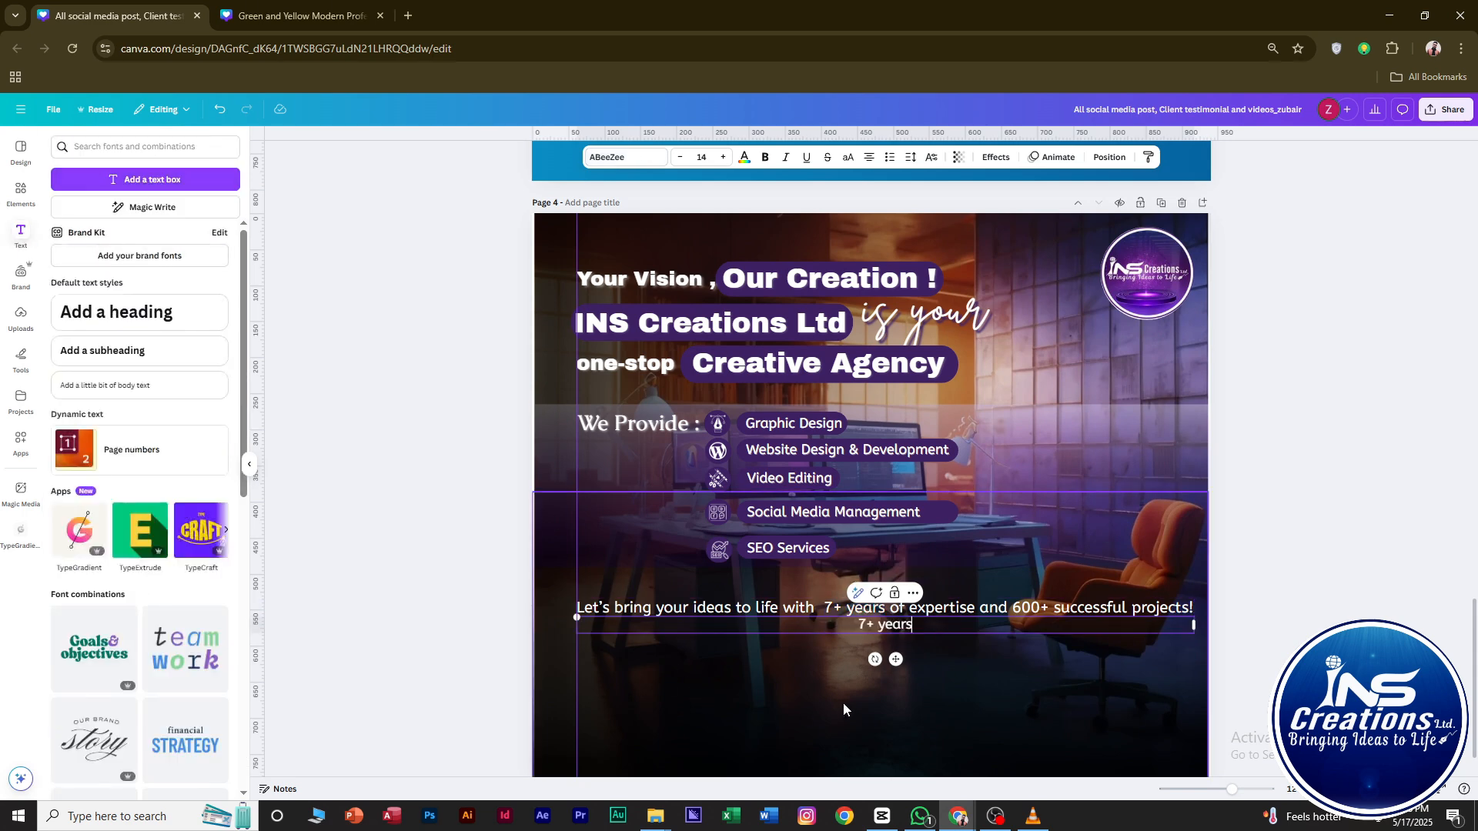
pyautogui.click(1309, 617)
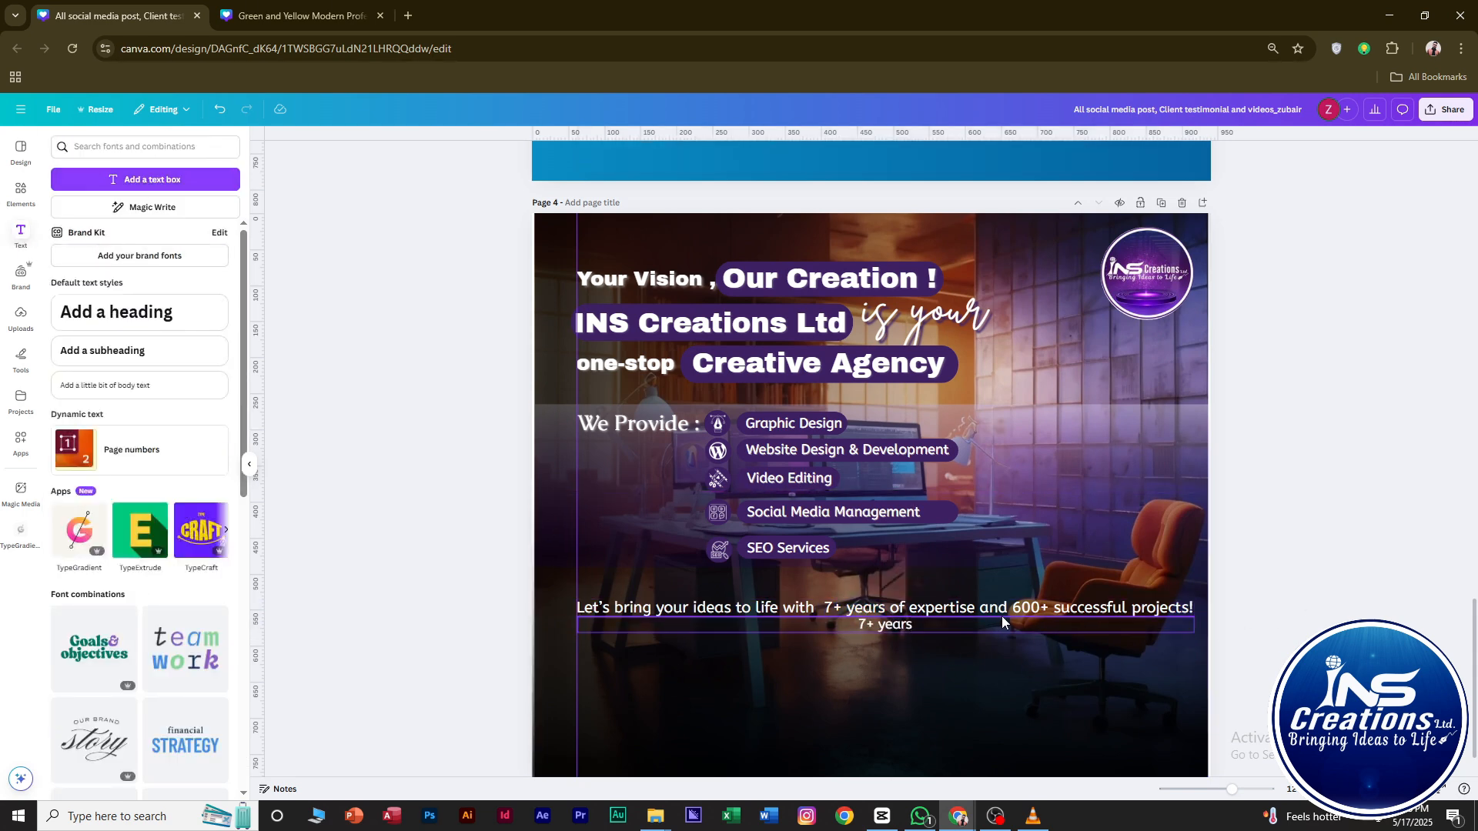
# Add another text box reading "600+" and space the two new text boxes apart below the closing line.
pyautogui.click(1021, 614)
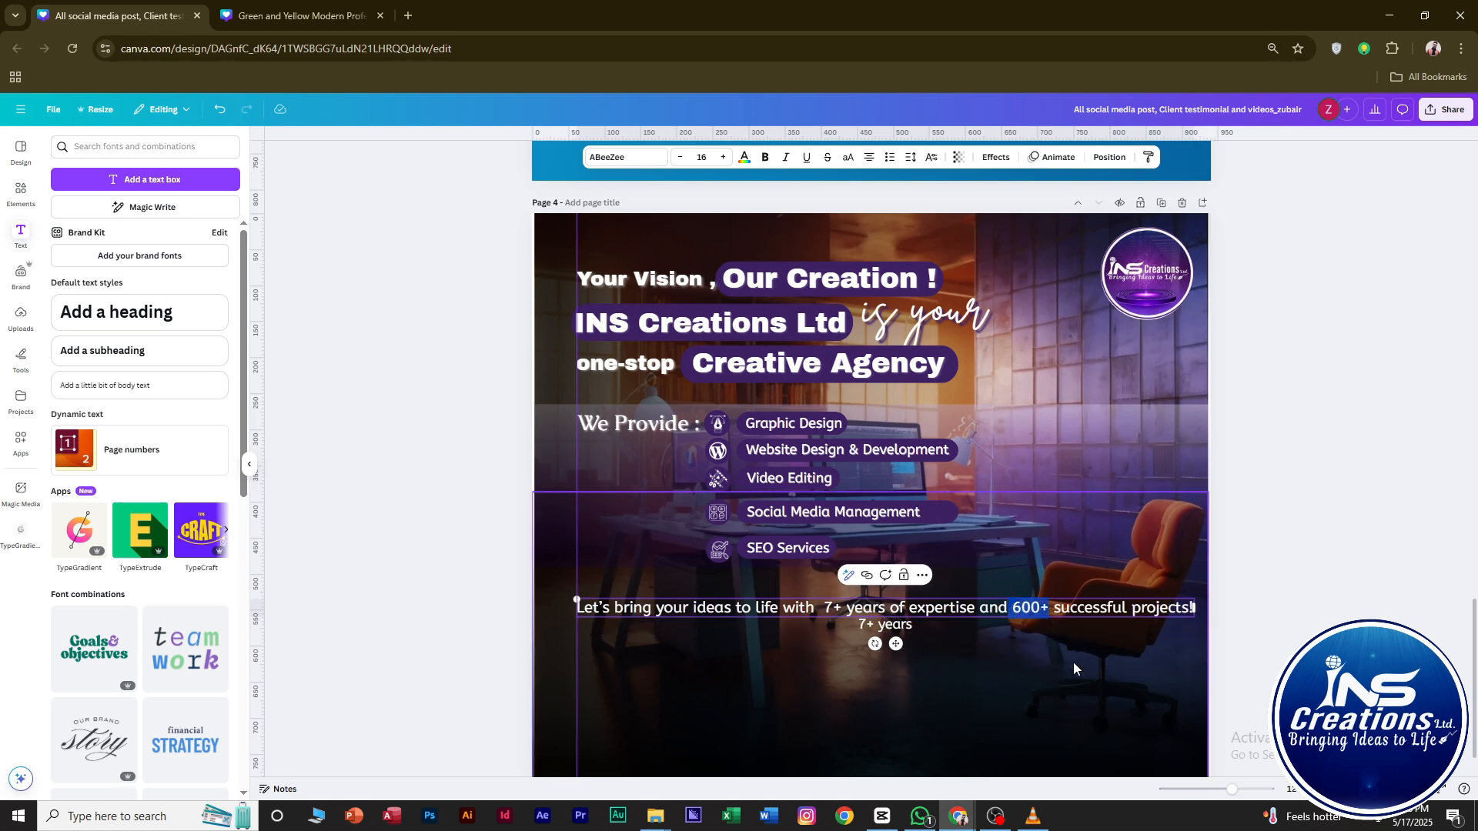
pyautogui.click(148, 181)
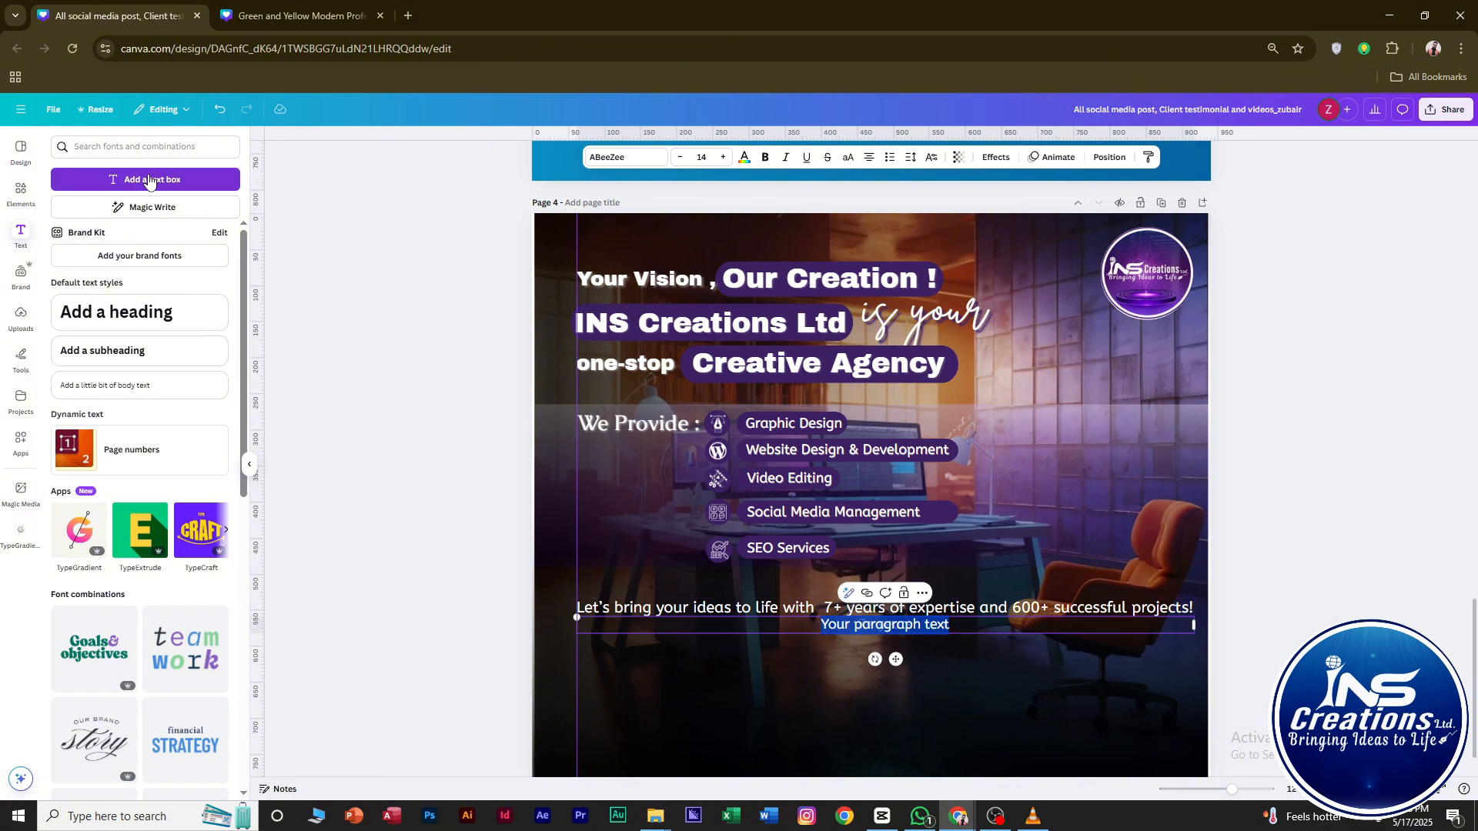
pyautogui.write('600+')
pyautogui.click(1344, 529)
pyautogui.moveTo(901, 630); pyautogui.dragTo(903, 666)
pyautogui.click(1255, 660)
# Remove "7+ years" and "600+" from the closing line and format it as left-aligned italic text at size 20.
pyautogui.click(895, 661)
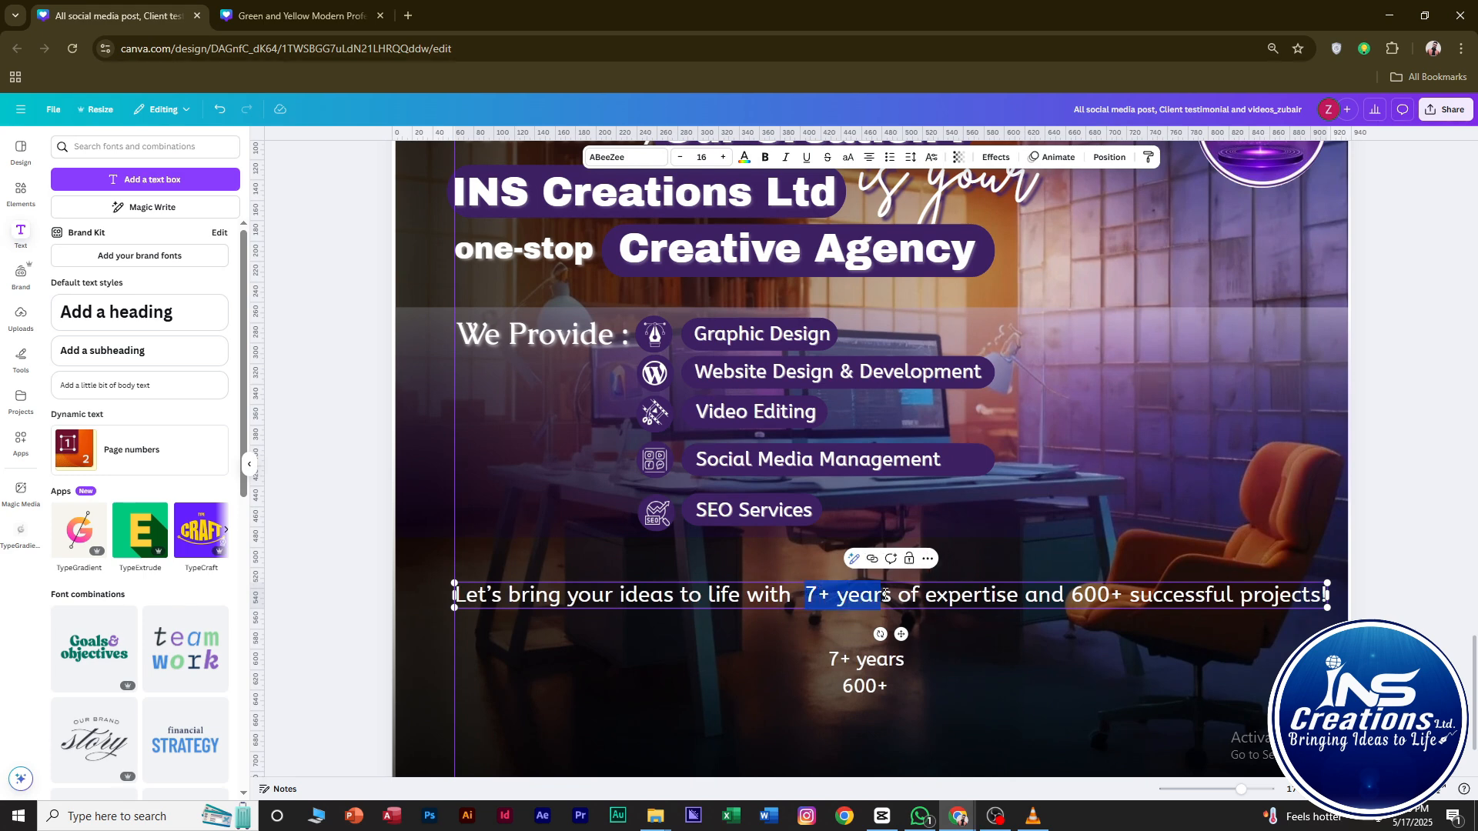
pyautogui.press('BackSpace')
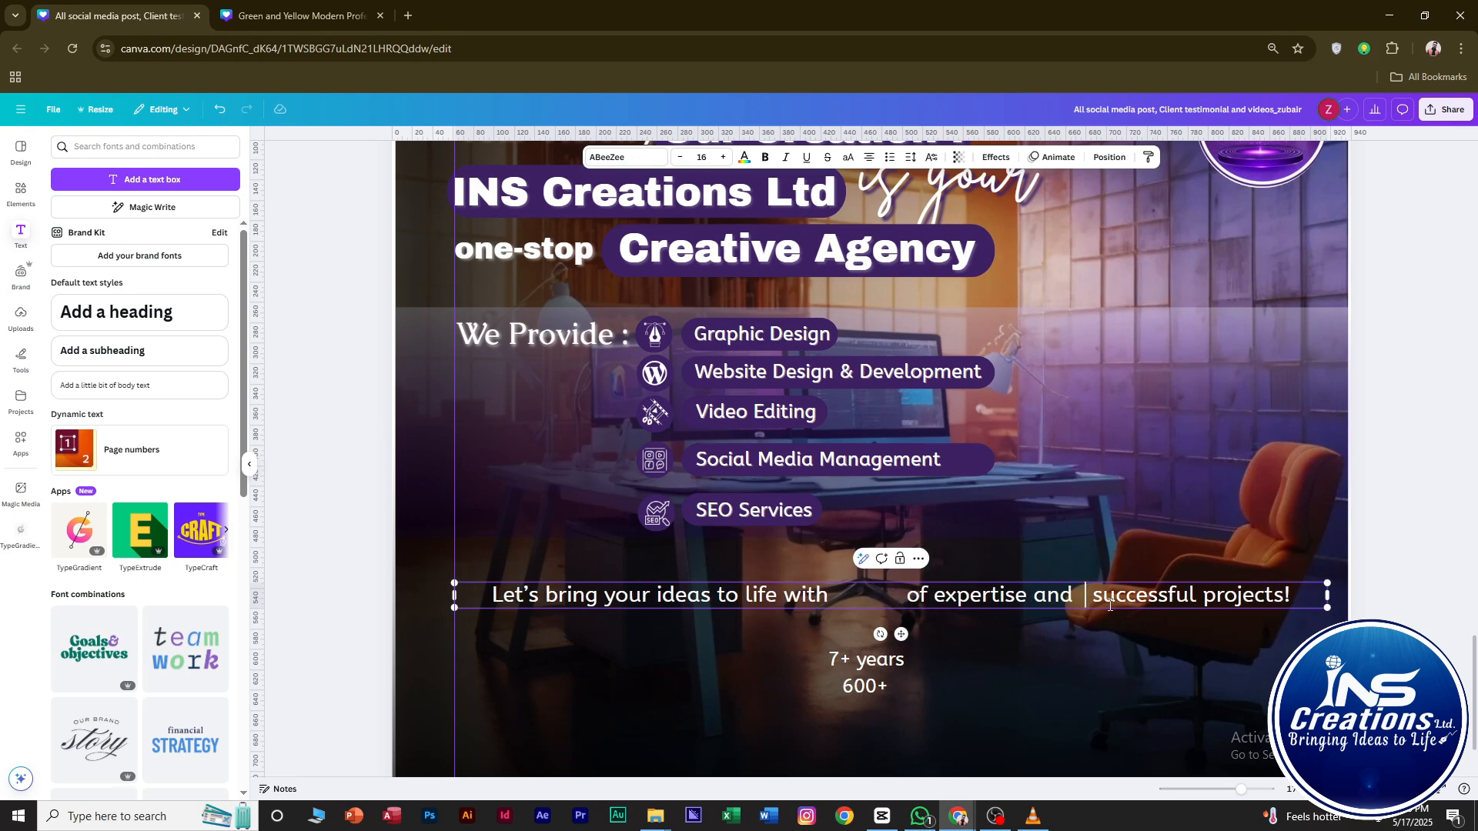
pyautogui.click(1363, 598)
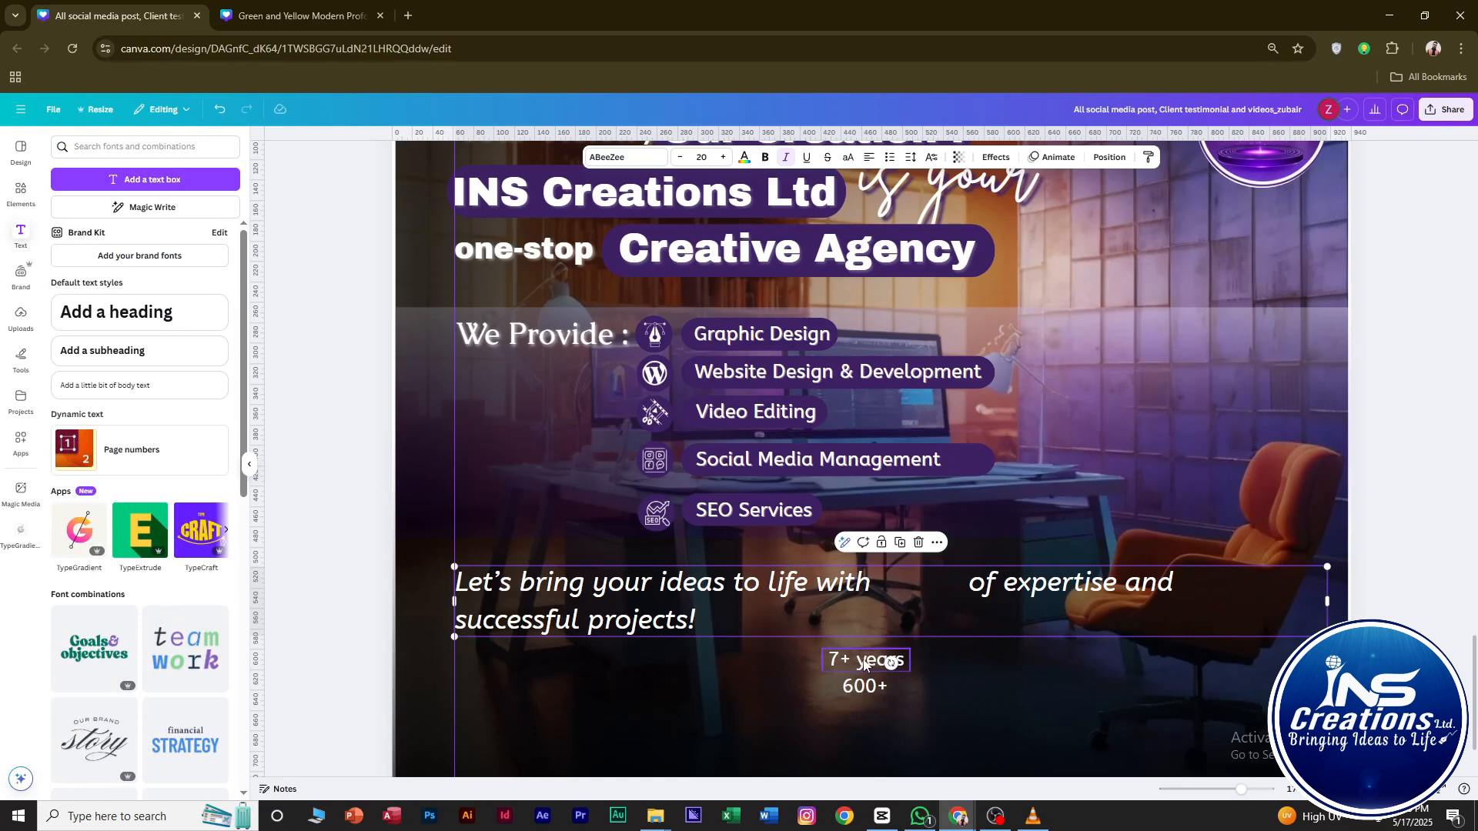
# Move the "7+ years" text box into the gap after "with" in the closing line and widen that gap.
pyautogui.moveTo(864, 664); pyautogui.dragTo(920, 587)
pyautogui.click(984, 585)
pyautogui.press('Left')
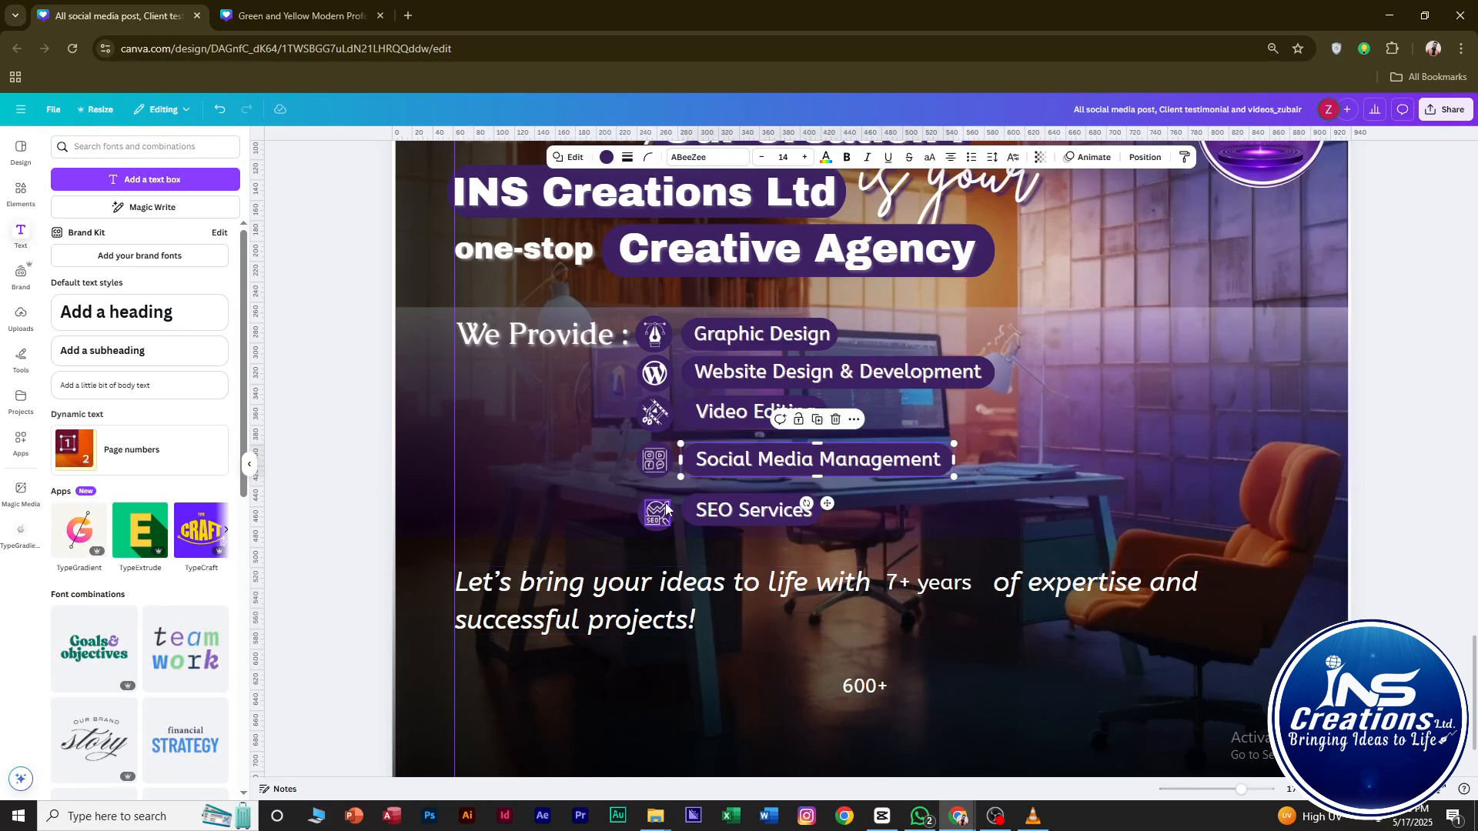
# Place a copy of the purple pill shape behind "7+ years", narrow it to fit and fill it with a yellow-to-orange gradient.
pyautogui.click(690, 512)
pyautogui.moveTo(691, 513); pyautogui.dragTo(881, 582)
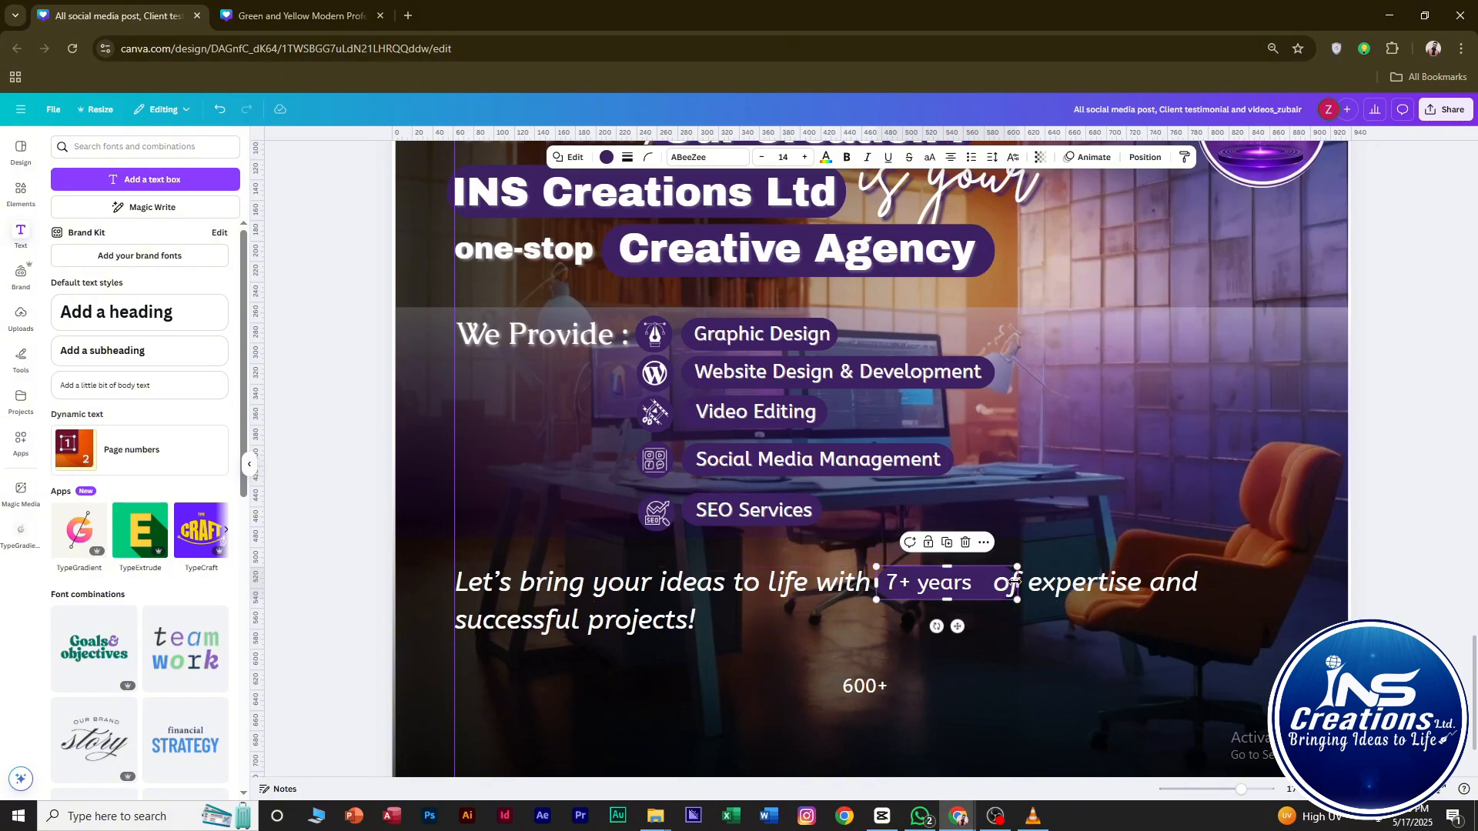
pyautogui.click(607, 157)
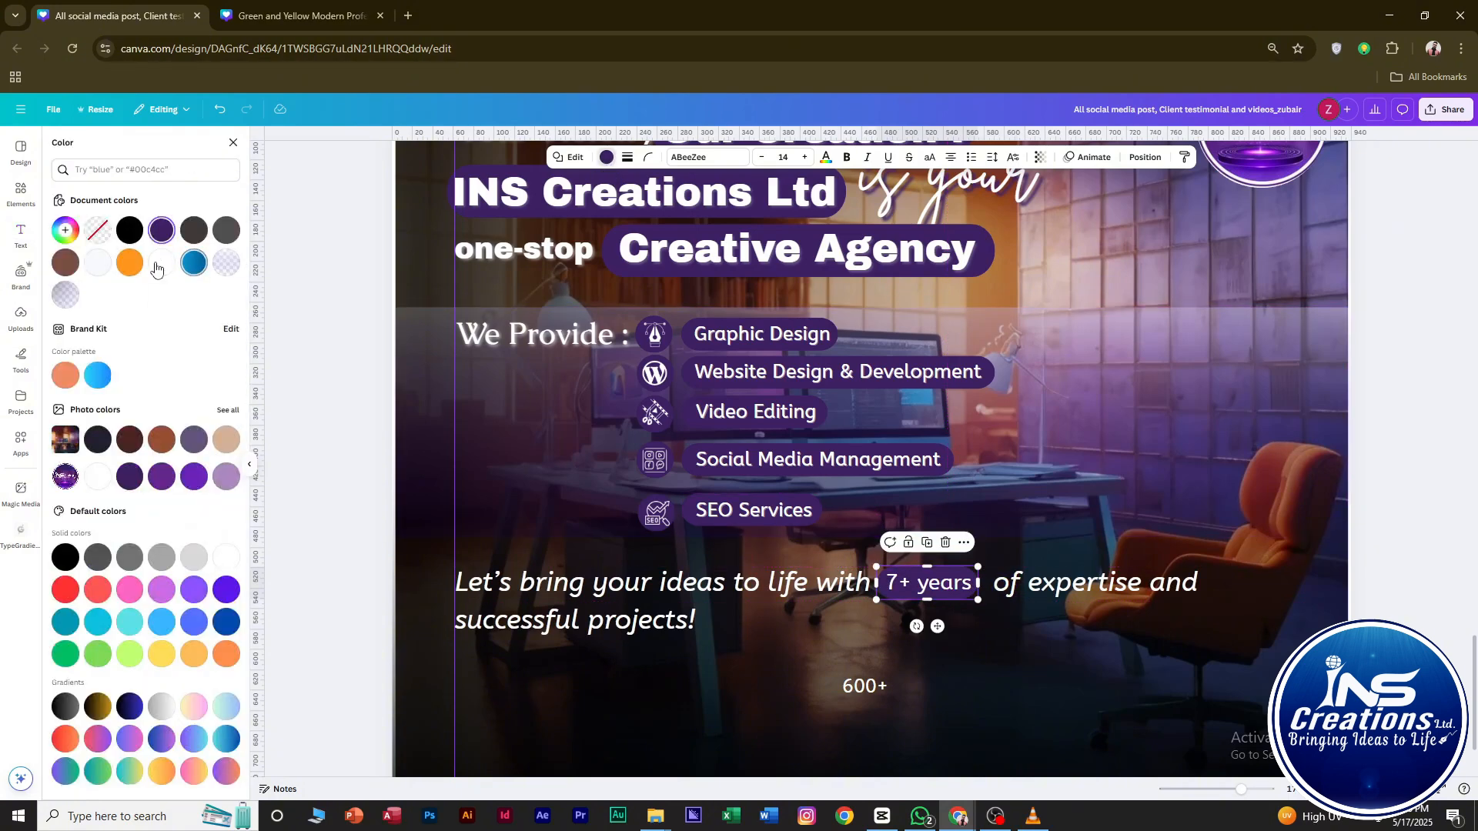
pyautogui.click(163, 655)
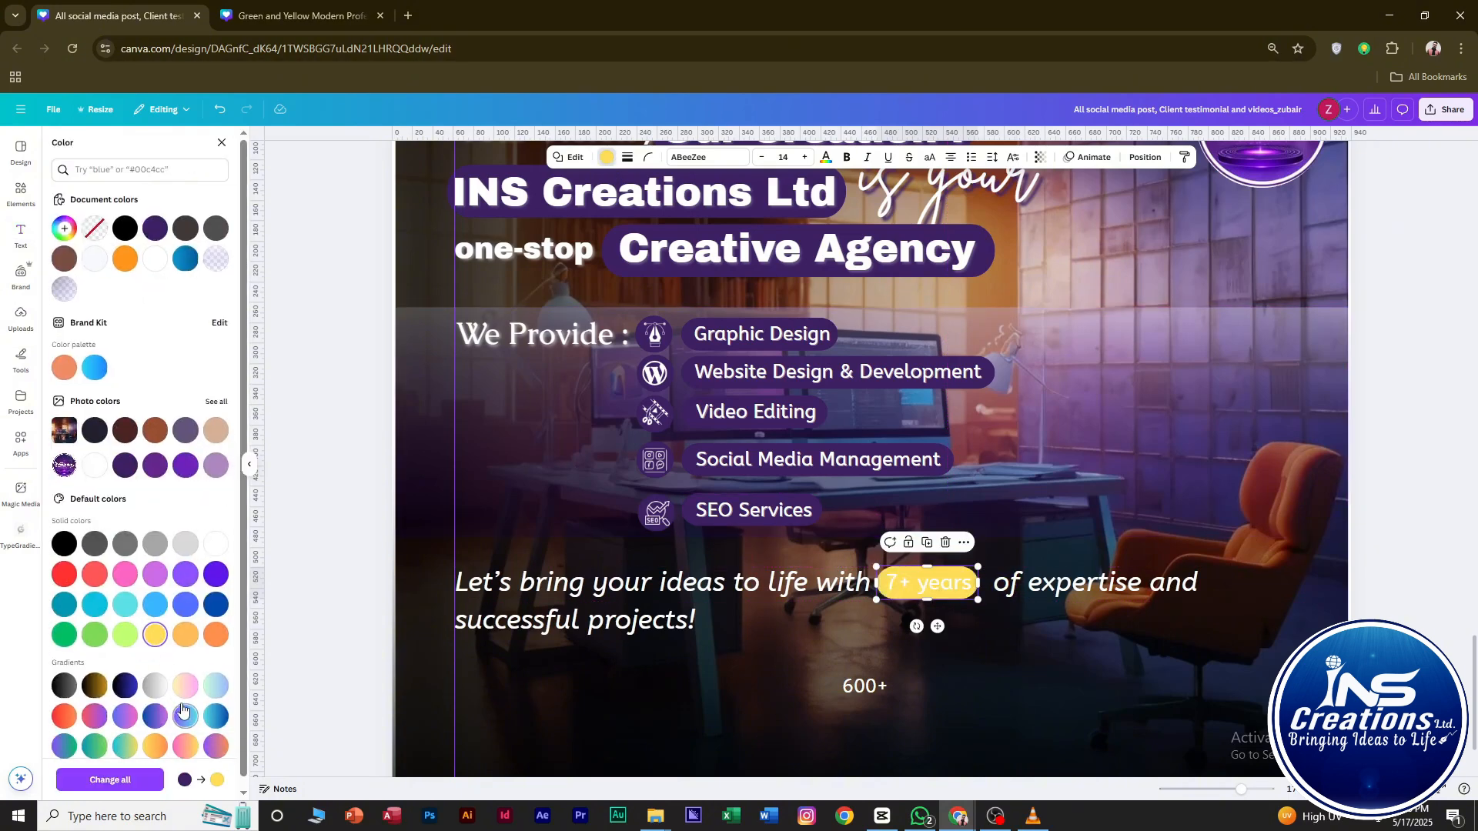
pyautogui.scroll(-1, 158, 716)
pyautogui.click(155, 741)
pyautogui.scroll(-2, 1128, 638)
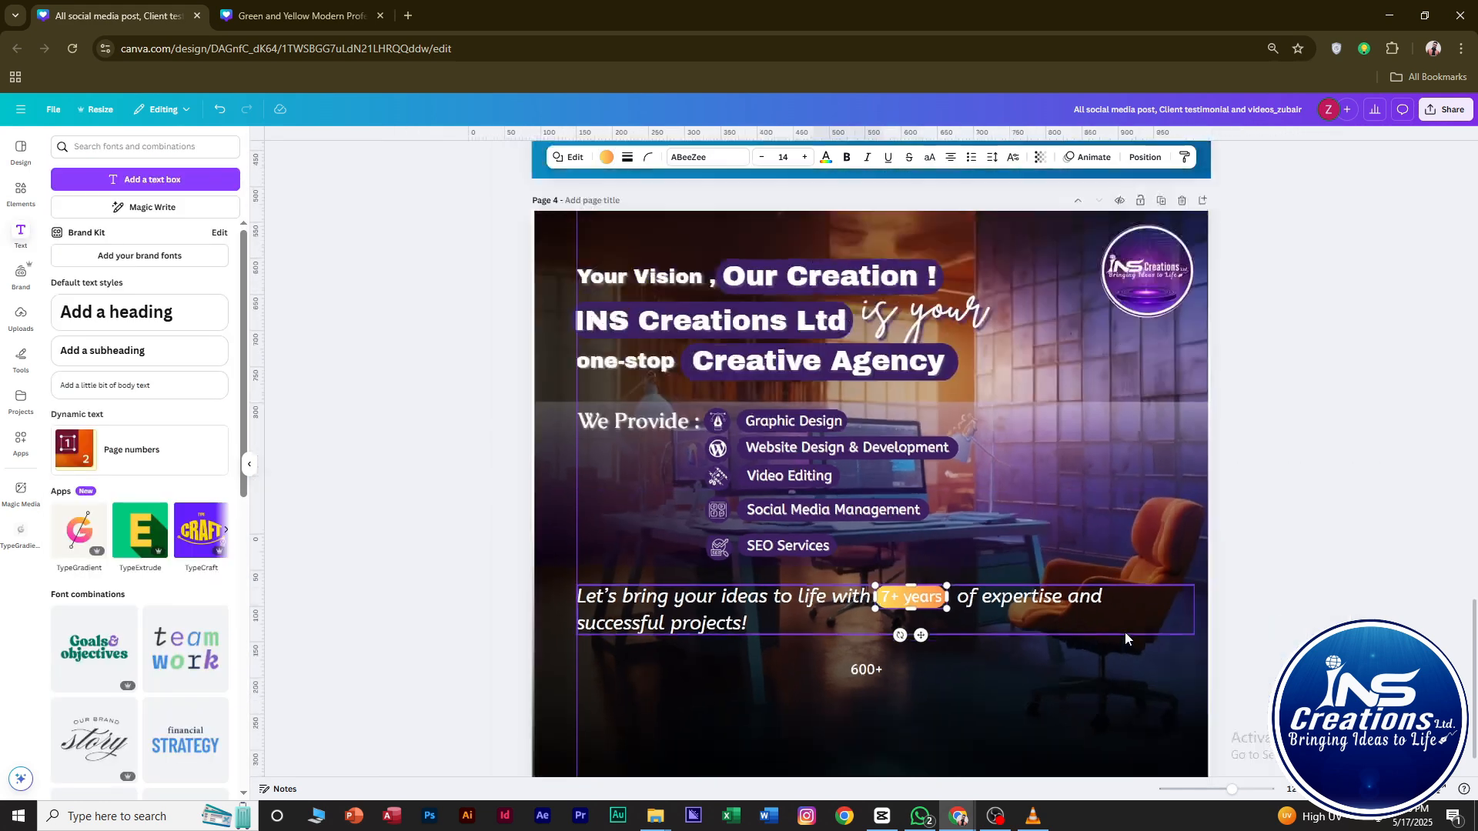
# Make the "7+ years" text dark purple and bold.
pyautogui.click(924, 605)
pyautogui.click(745, 158)
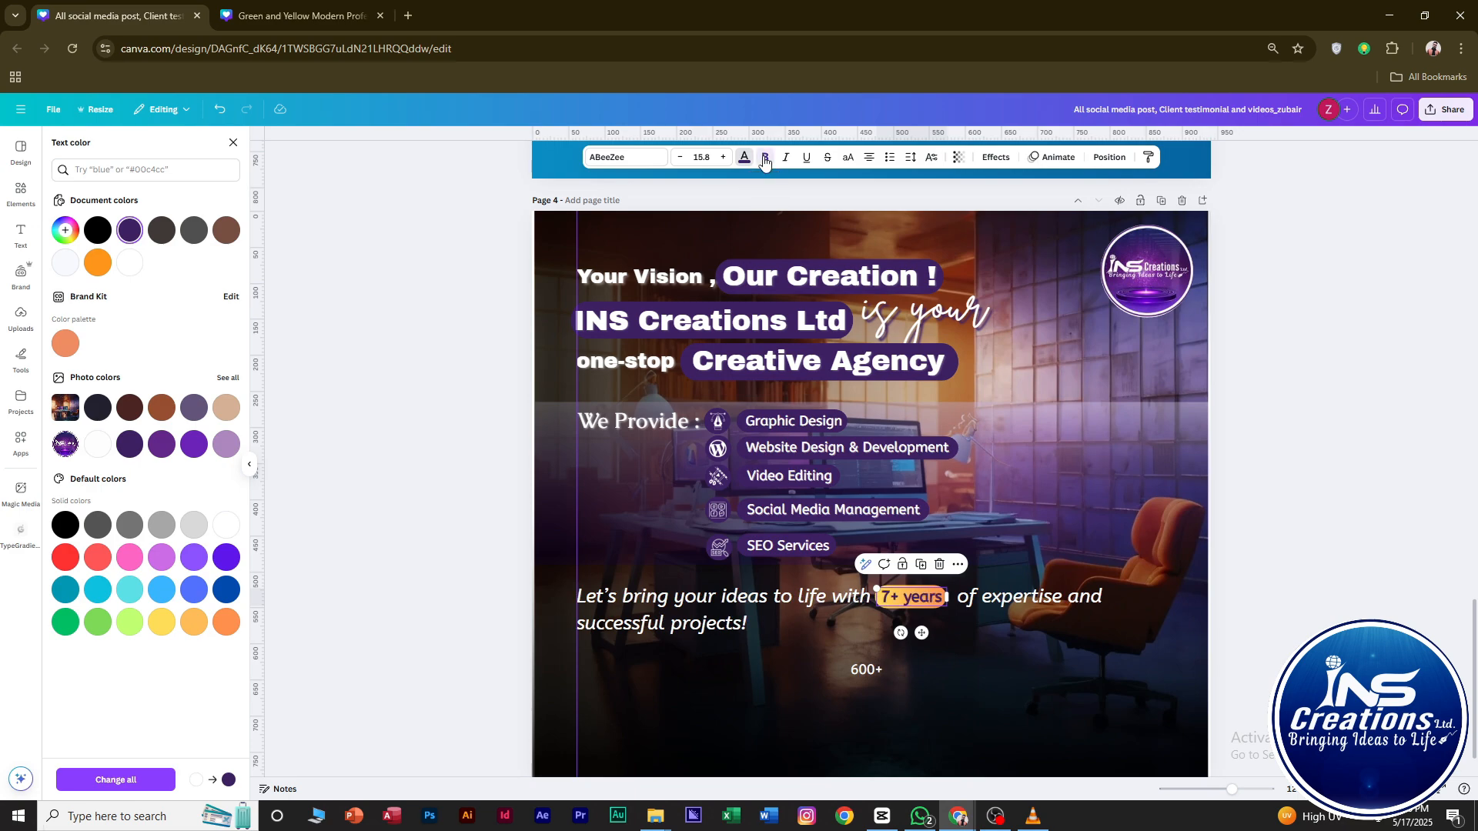
pyautogui.click(1374, 608)
# Copy the text style of "7+ years" onto the "600+" text.
pyautogui.scroll(2, 896, 614)
pyautogui.click(927, 577)
pyautogui.hotkey('ctrl', 'alt', 'c')
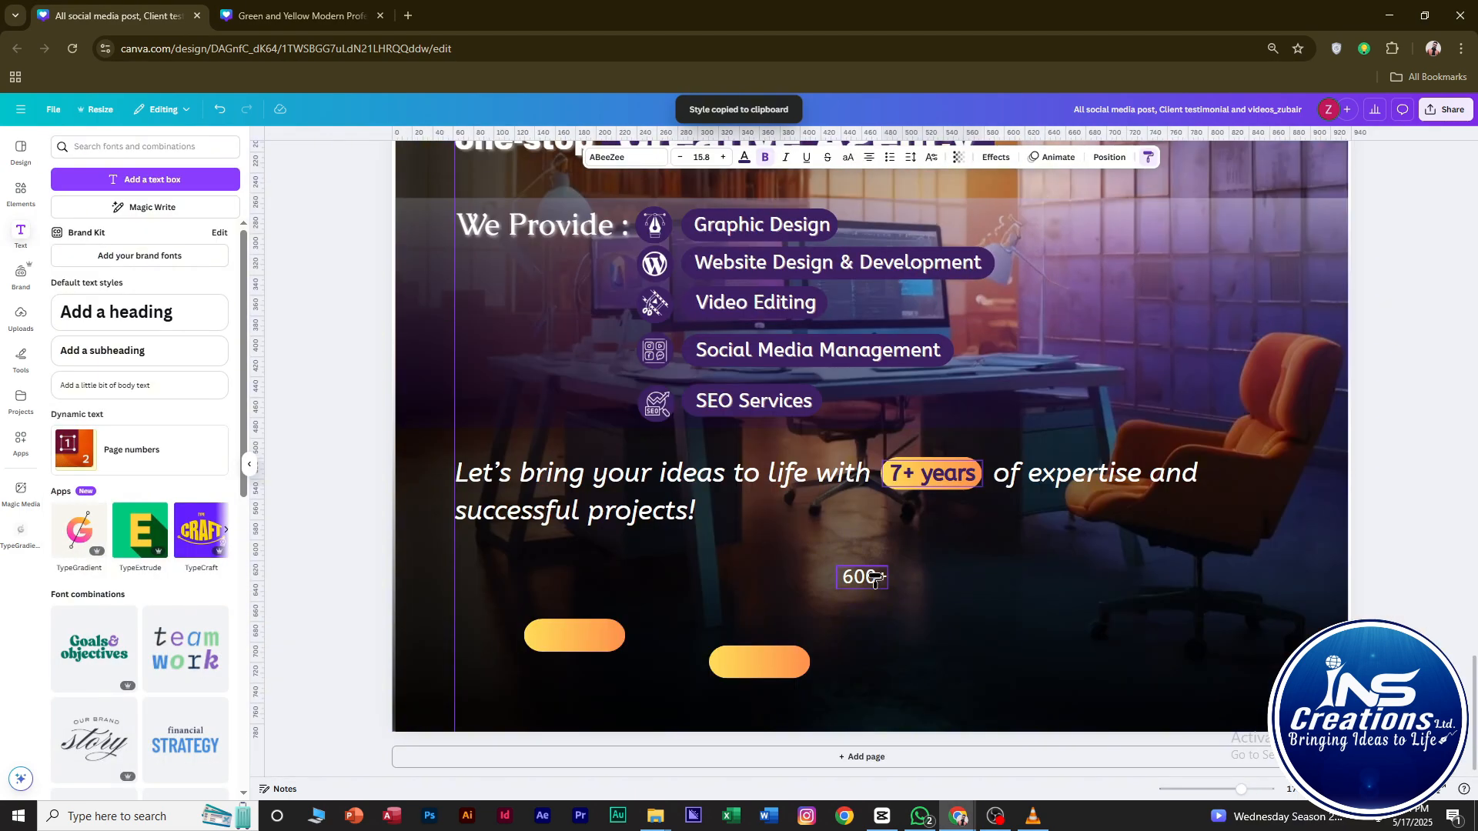
pyautogui.click(875, 577)
pyautogui.hotkey('ctrl', 'alt', 'v')
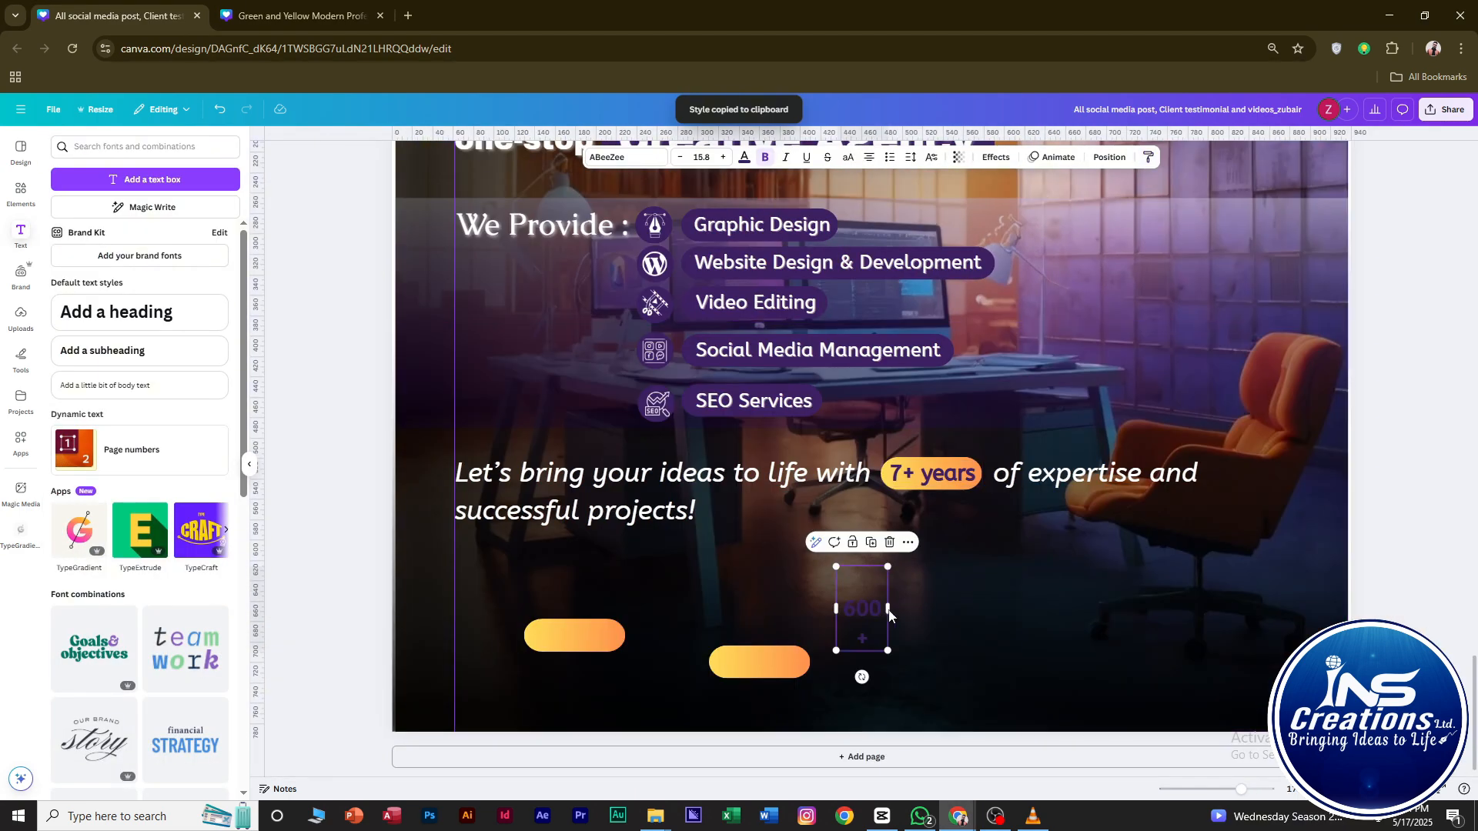
# Position "600+" on one line over a spare gradient pill and shorten the pill to fit the text.
pyautogui.moveTo(890, 606); pyautogui.dragTo(768, 653)
pyautogui.scroll(4, 793, 667)
pyautogui.click(803, 657)
pyautogui.moveTo(534, 653); pyautogui.dragTo(592, 653)
pyautogui.click(677, 655)
pyautogui.click(768, 159)
pyautogui.click(943, 415)
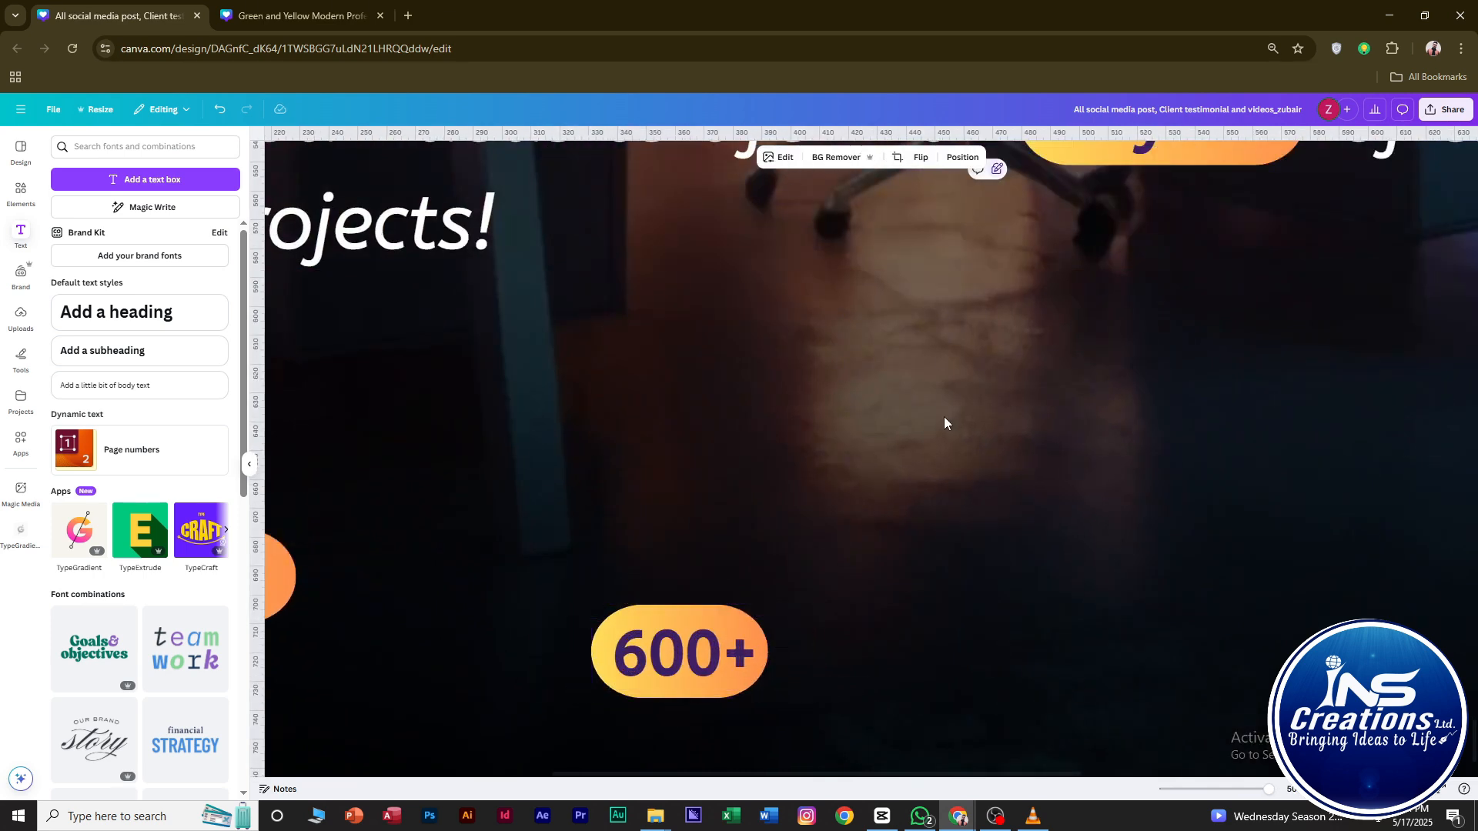
# Apply a Shadow effect with transparency 63 to the "7+ years" text and copy its style.
pyautogui.scroll(-2, 943, 415)
pyautogui.click(1143, 214)
pyautogui.click(996, 157)
pyautogui.click(154, 212)
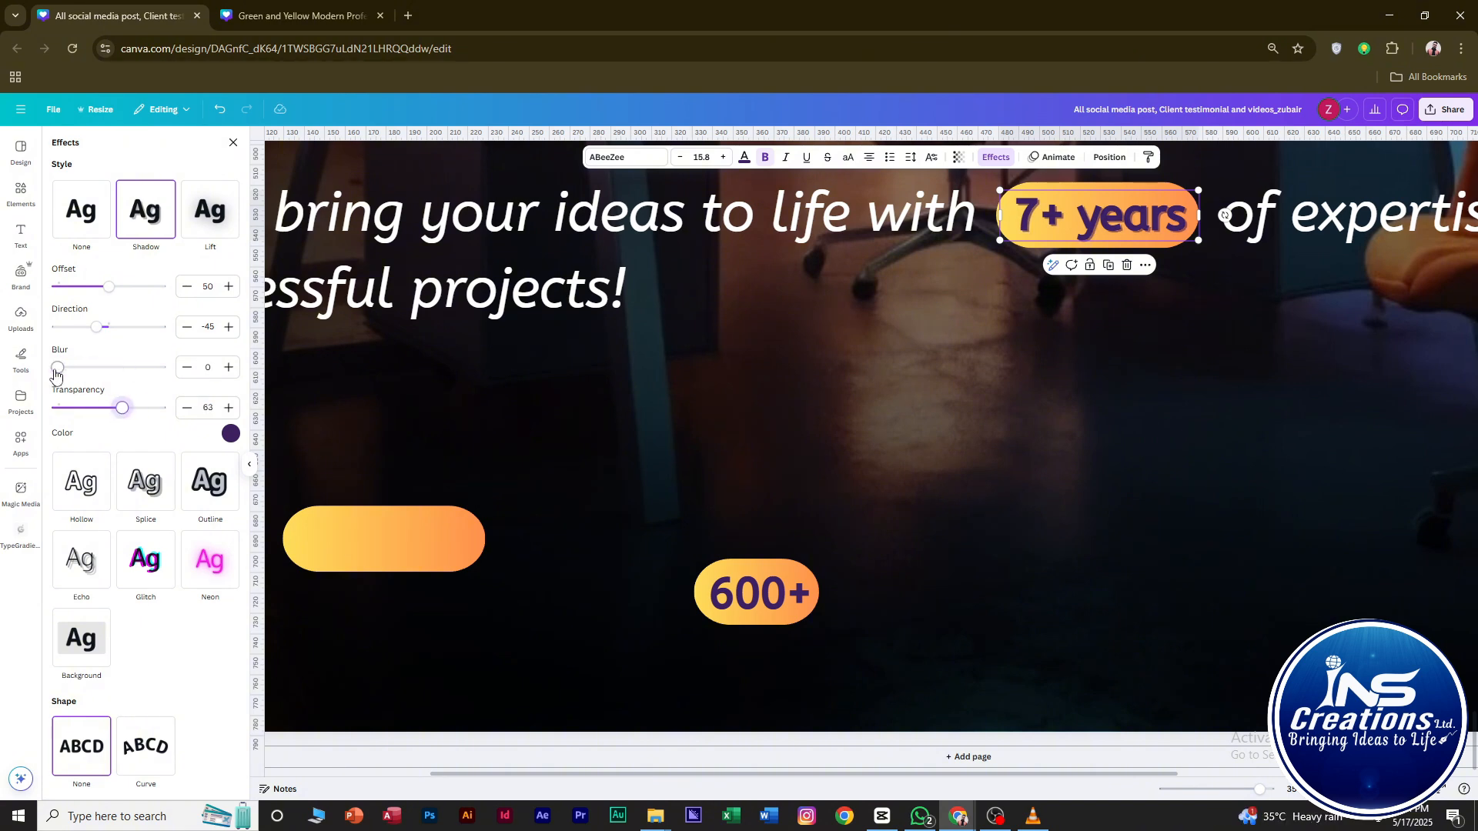
pyautogui.click(796, 473)
pyautogui.click(1101, 216)
pyautogui.click(1148, 158)
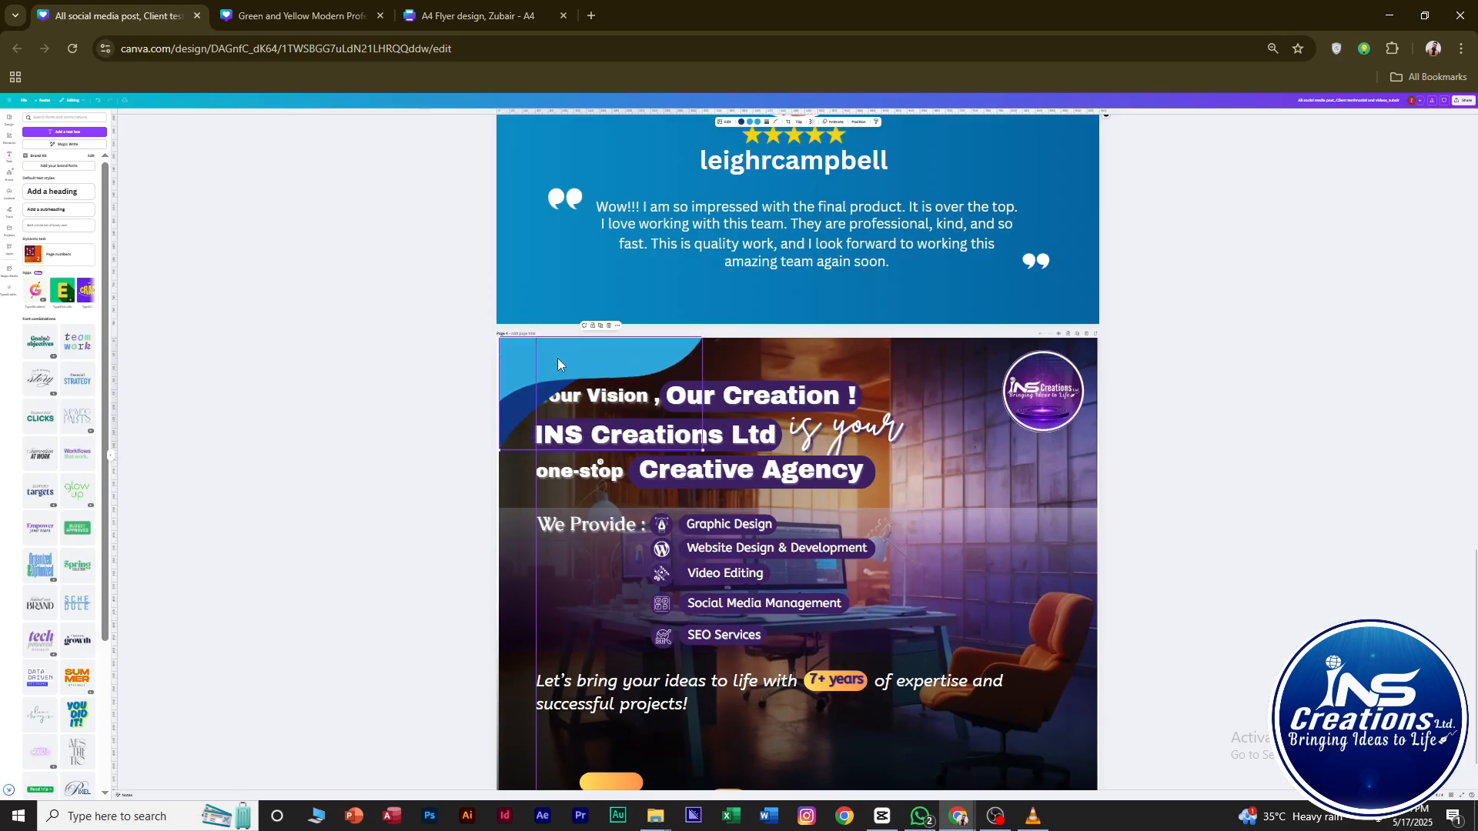
# Shrink the wave shape in the top-left corner of the post and recolour its blue layers in violet and pink tones.
pyautogui.moveTo(702, 448); pyautogui.dragTo(633, 424)
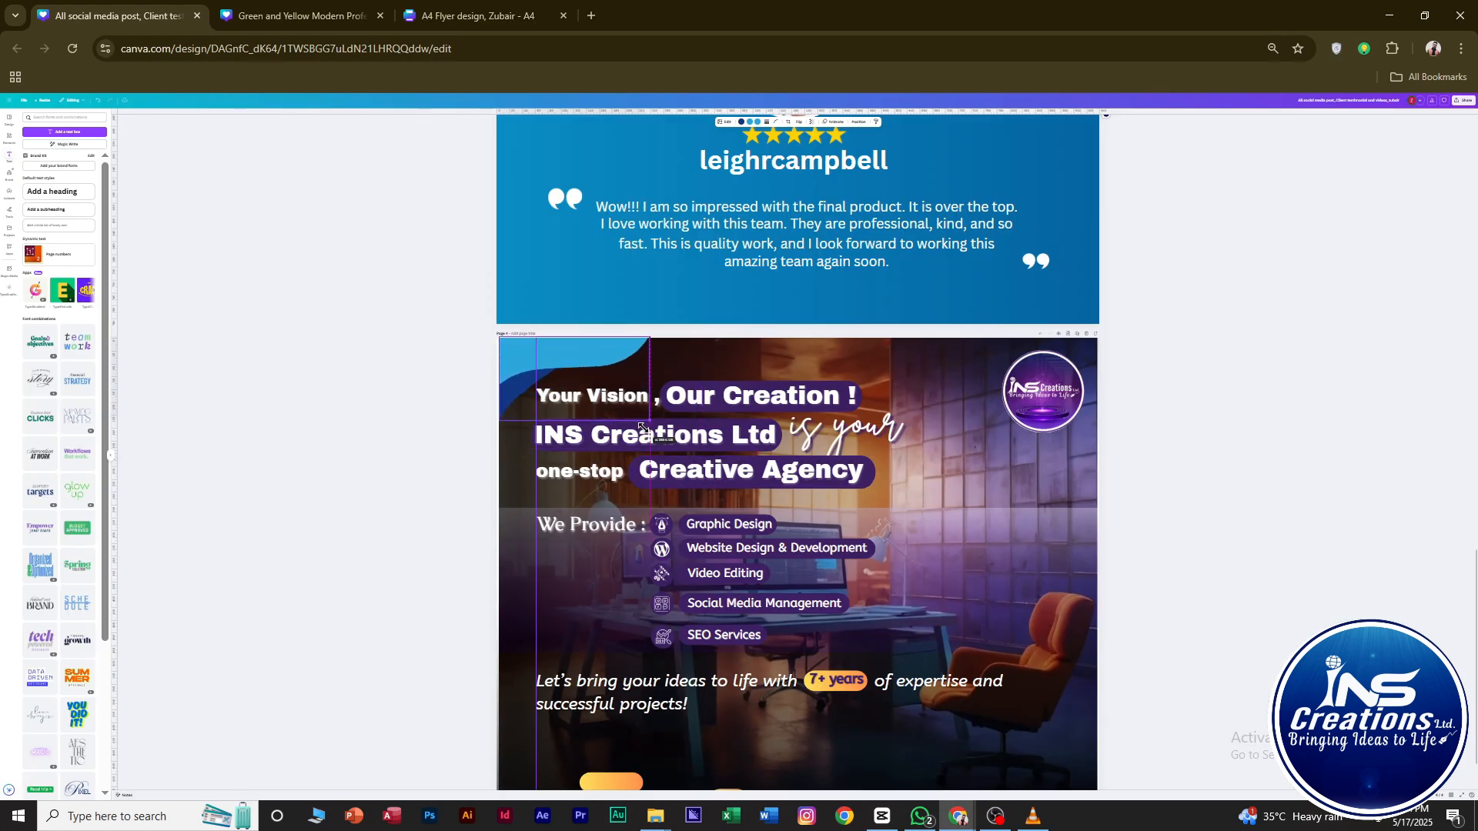
pyautogui.click(741, 121)
pyautogui.hotkey('ctrl', '+')
pyautogui.hotkey('ctrl', '+')
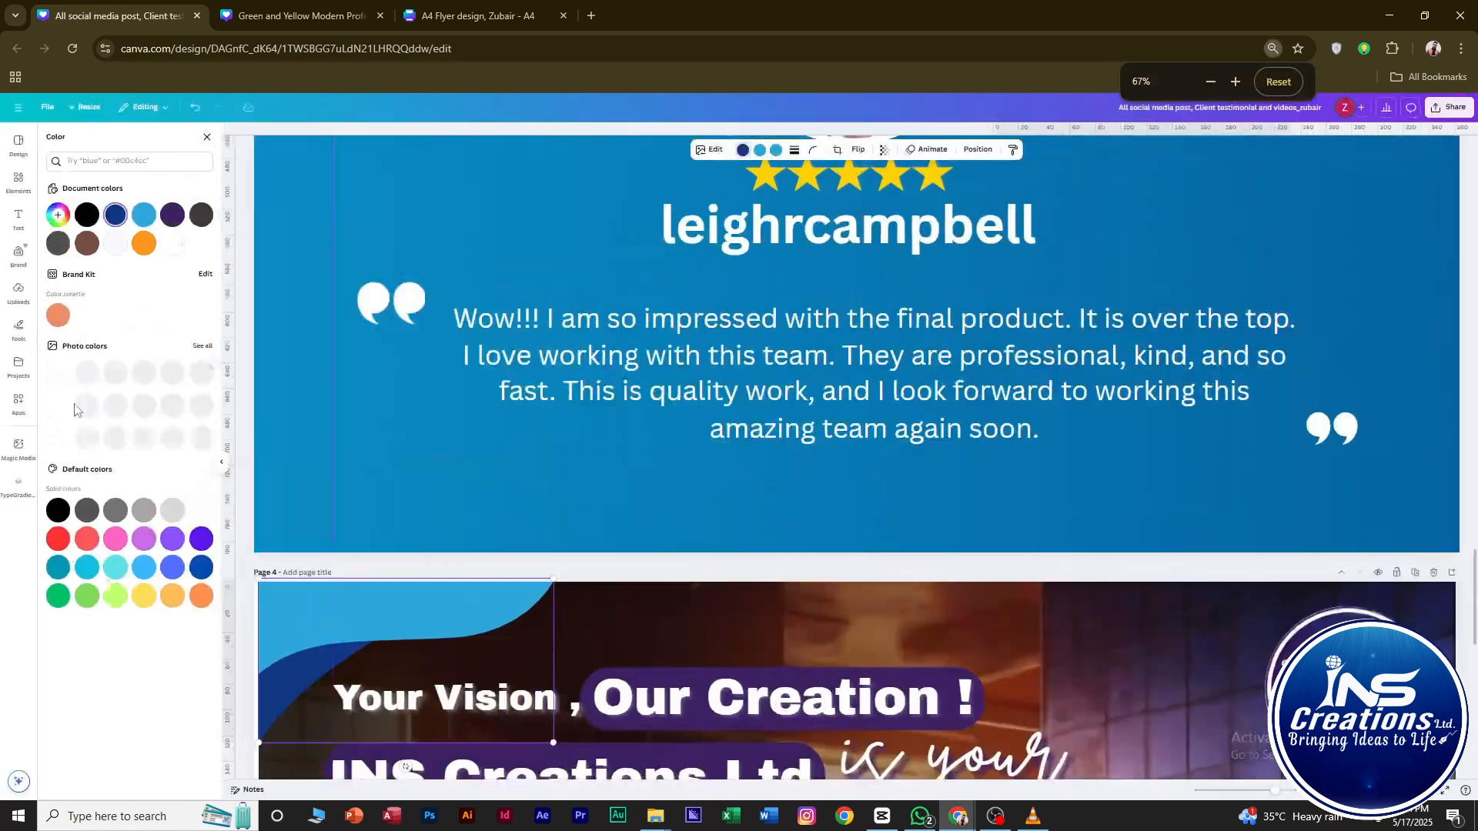
pyautogui.hotkey('ctrl', '-')
pyautogui.click(148, 427)
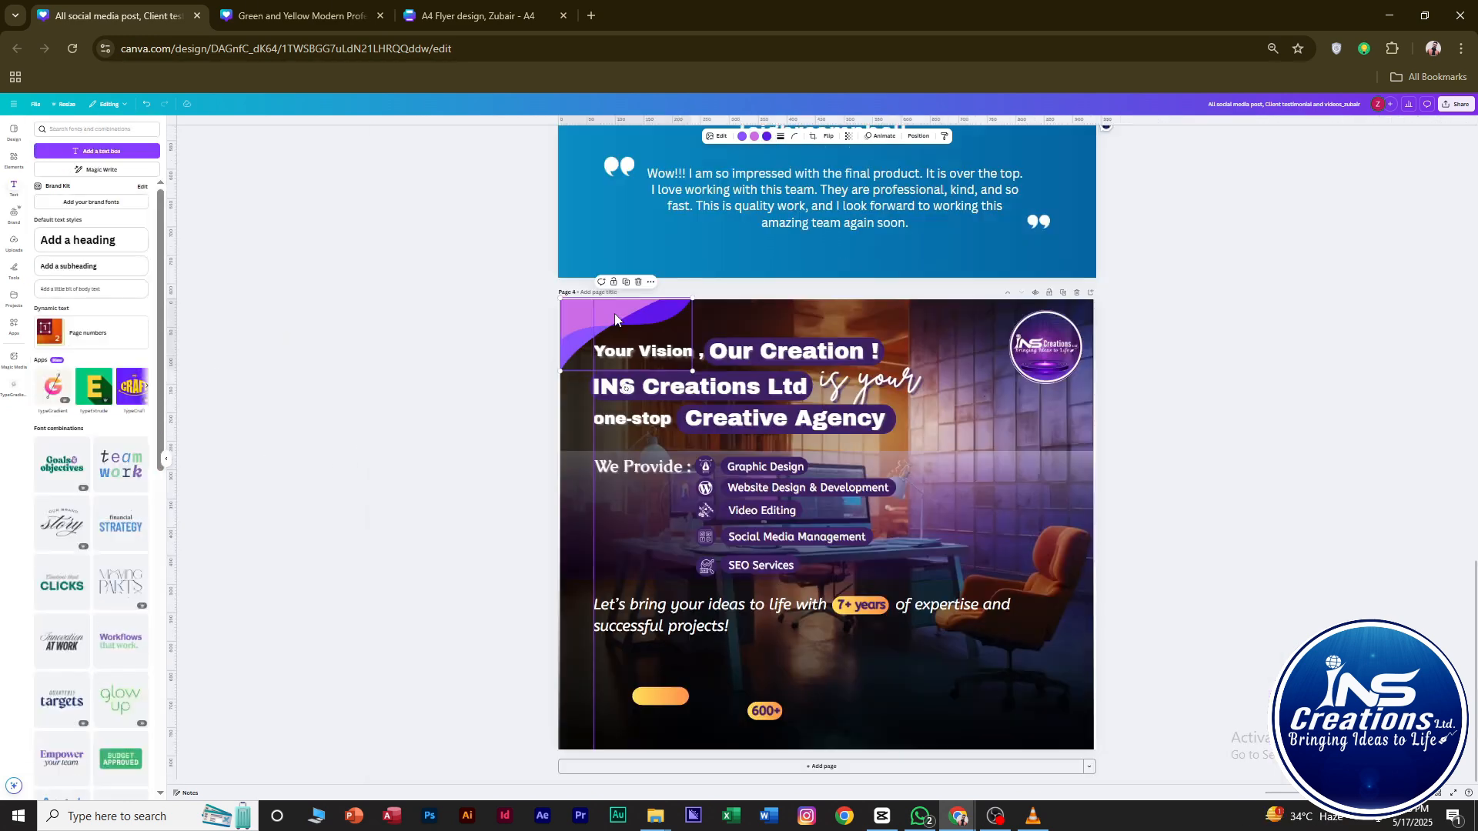
# Duplicate the corner wave, rotate the copy 180 degrees, enlarge it and fit it into the bottom-right corner of the post.
pyautogui.click(615, 313)
pyautogui.hotkey('ctrl', 'd')
pyautogui.moveTo(616, 316); pyautogui.dragTo(1025, 670)
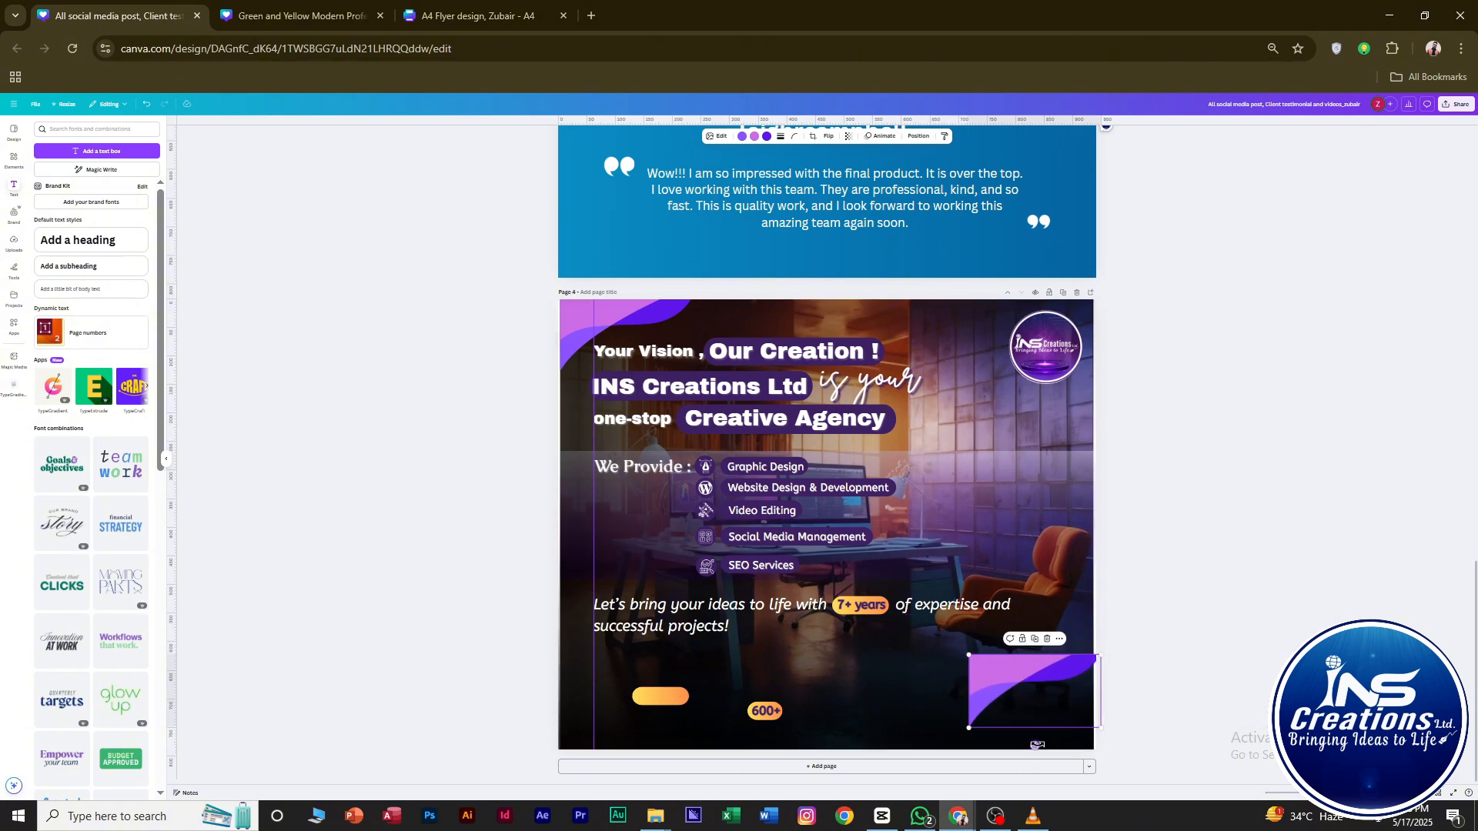
pyautogui.moveTo(1037, 744); pyautogui.dragTo(1038, 545)
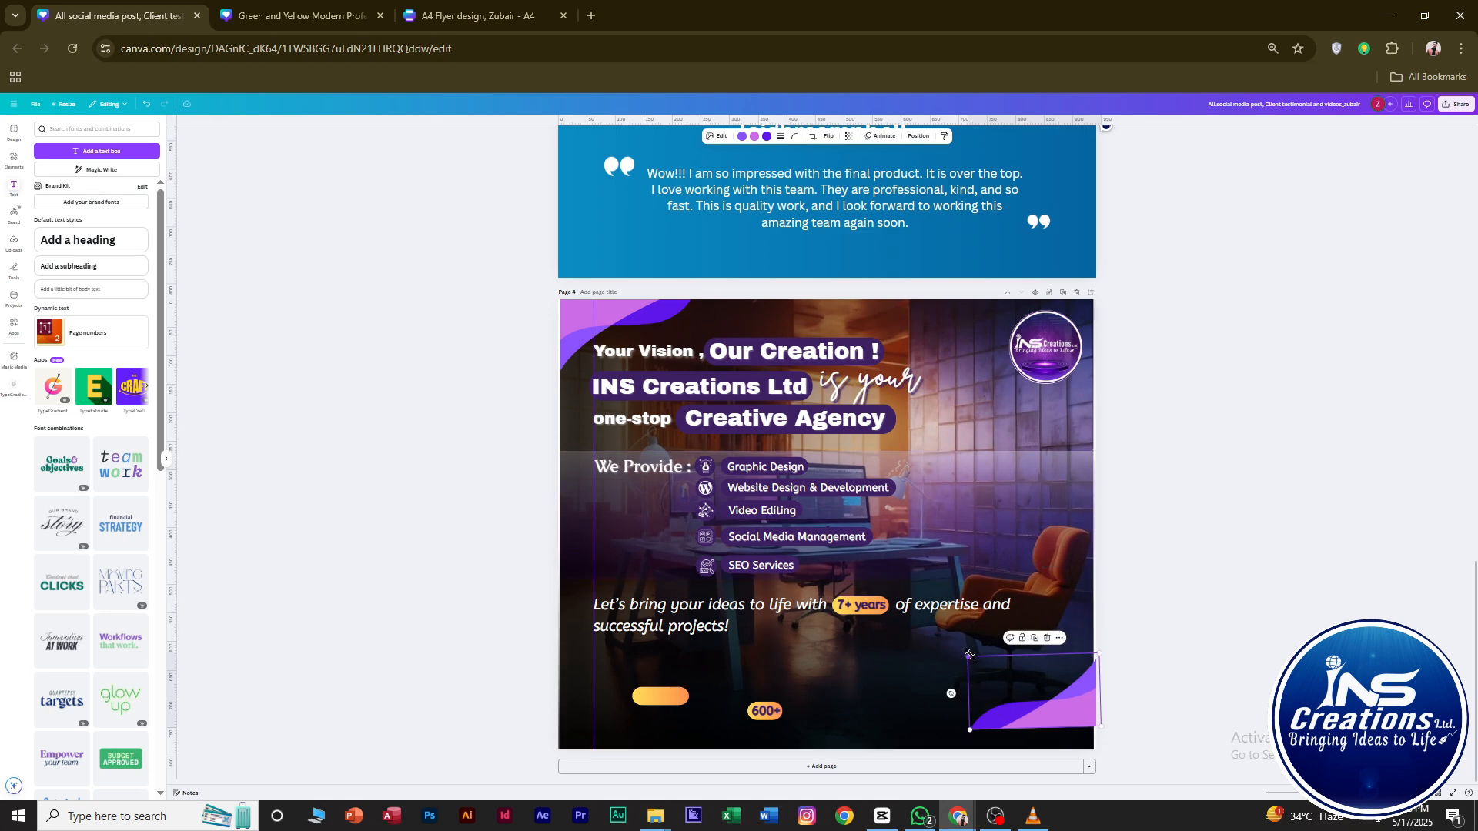
pyautogui.moveTo(969, 654); pyautogui.dragTo(887, 632)
pyautogui.moveTo(1057, 730); pyautogui.dragTo(1055, 726)
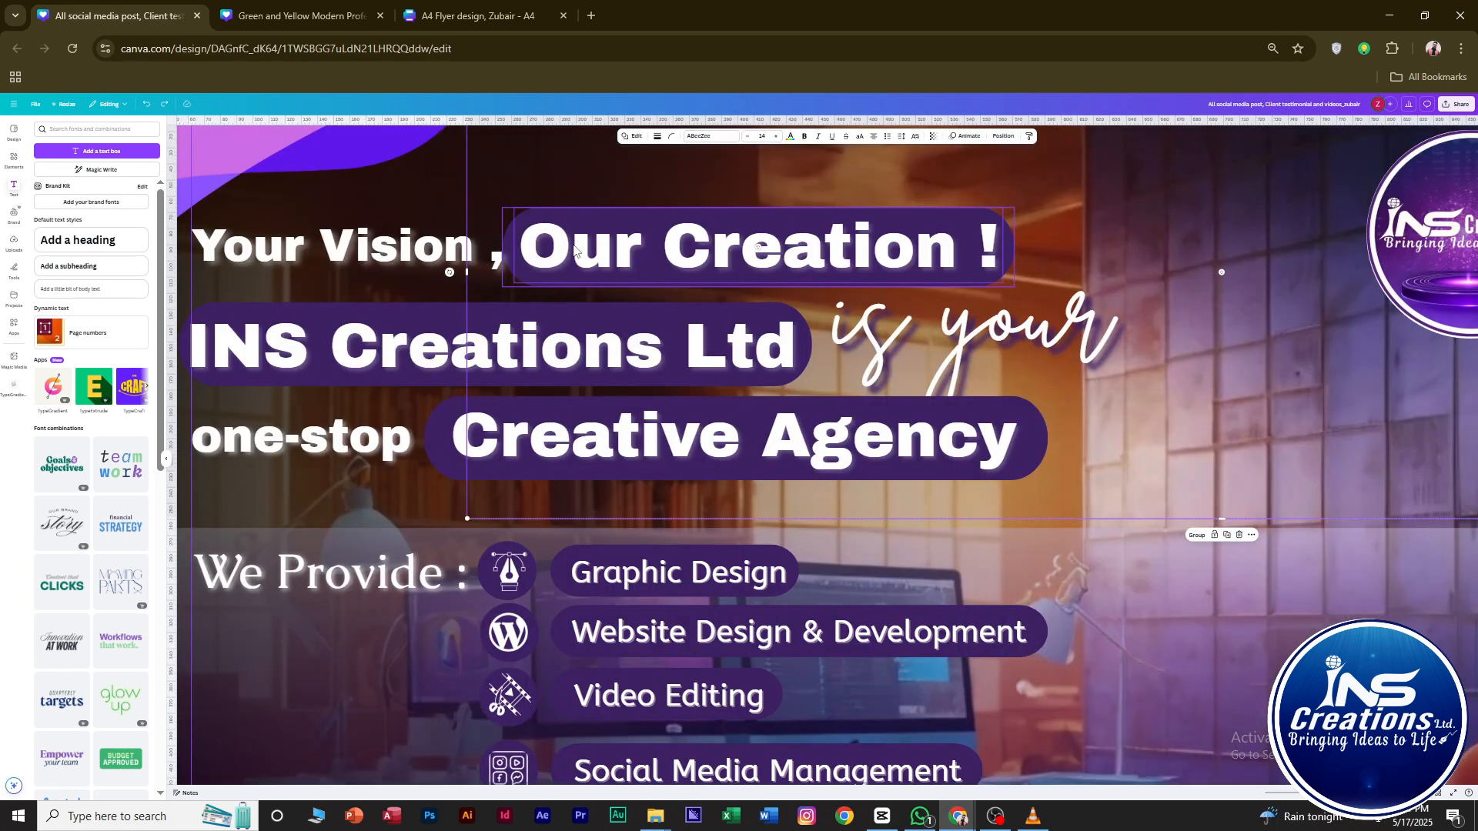
# Fill the pill behind "Our Creation !" with the yellow-to-orange gradient and put the text back over it.
pyautogui.click(758, 246)
pyautogui.click(765, 191)
pyautogui.moveTo(759, 246); pyautogui.dragTo(758, 289)
pyautogui.click(696, 231)
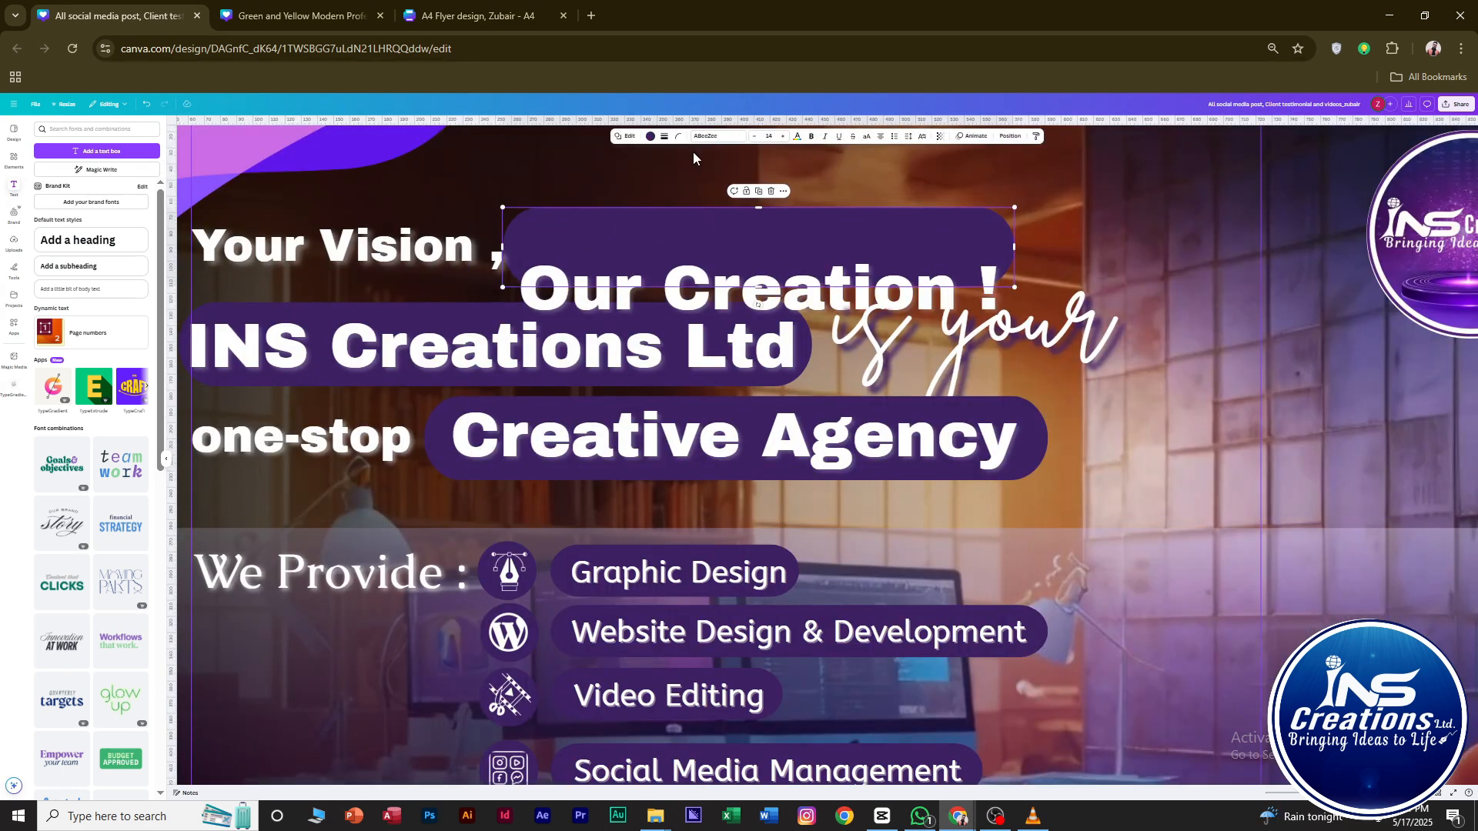
pyautogui.click(650, 136)
pyautogui.click(129, 228)
pyautogui.moveTo(935, 261); pyautogui.dragTo(935, 219)
# Set the "Our Creation !" text colour to dark purple.
pyautogui.click(743, 137)
pyautogui.click(152, 187)
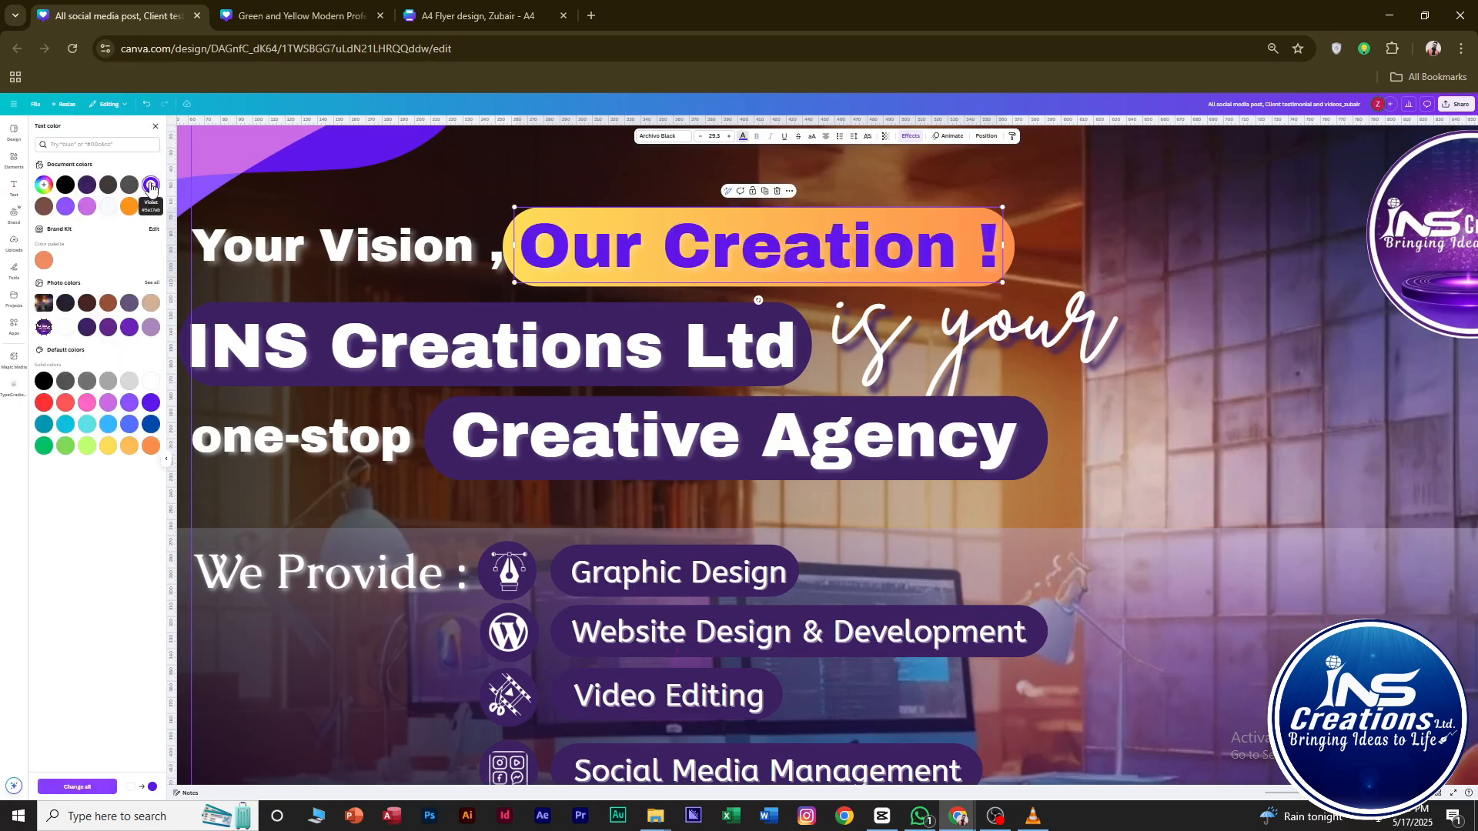
pyautogui.click(87, 186)
pyautogui.click(1032, 301)
# Unlock the "Your Vision ," text box and adjust the neighbouring gradient pill's left end and the "Our Creation !" text for an even fit.
pyautogui.scroll(-3, 1031, 302)
pyautogui.scroll(4, 614, 275)
pyautogui.moveTo(567, 273); pyautogui.dragTo(574, 280)
pyautogui.click(493, 275)
pyautogui.hscroll(-2, 516, 270)
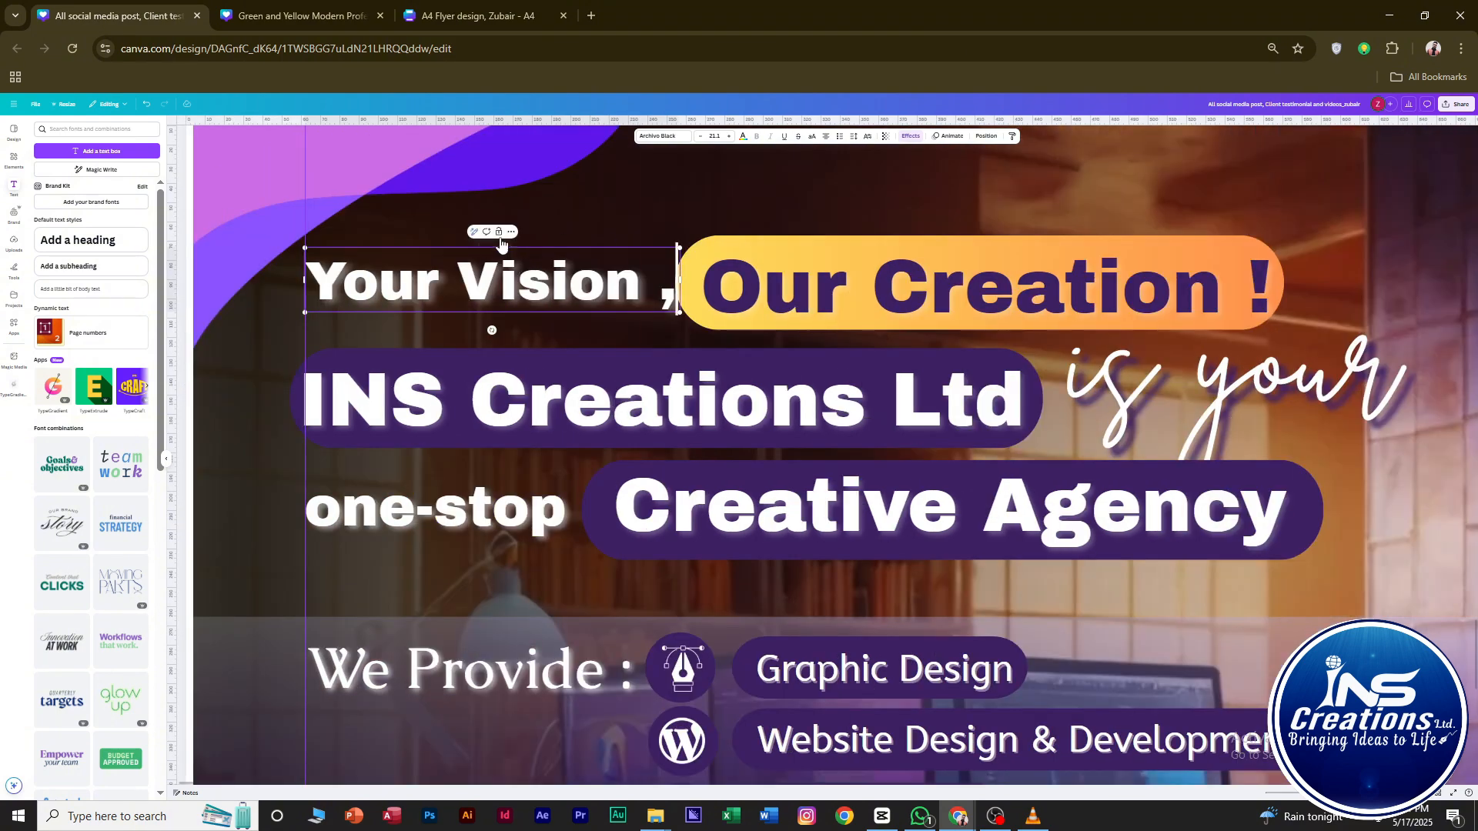
pyautogui.click(488, 233)
pyautogui.click(681, 289)
pyautogui.click(676, 290)
pyautogui.click(697, 267)
pyautogui.moveTo(675, 282); pyautogui.dragTo(683, 282)
pyautogui.moveTo(796, 316); pyautogui.dragTo(789, 297)
pyautogui.scroll(-2, 789, 294)
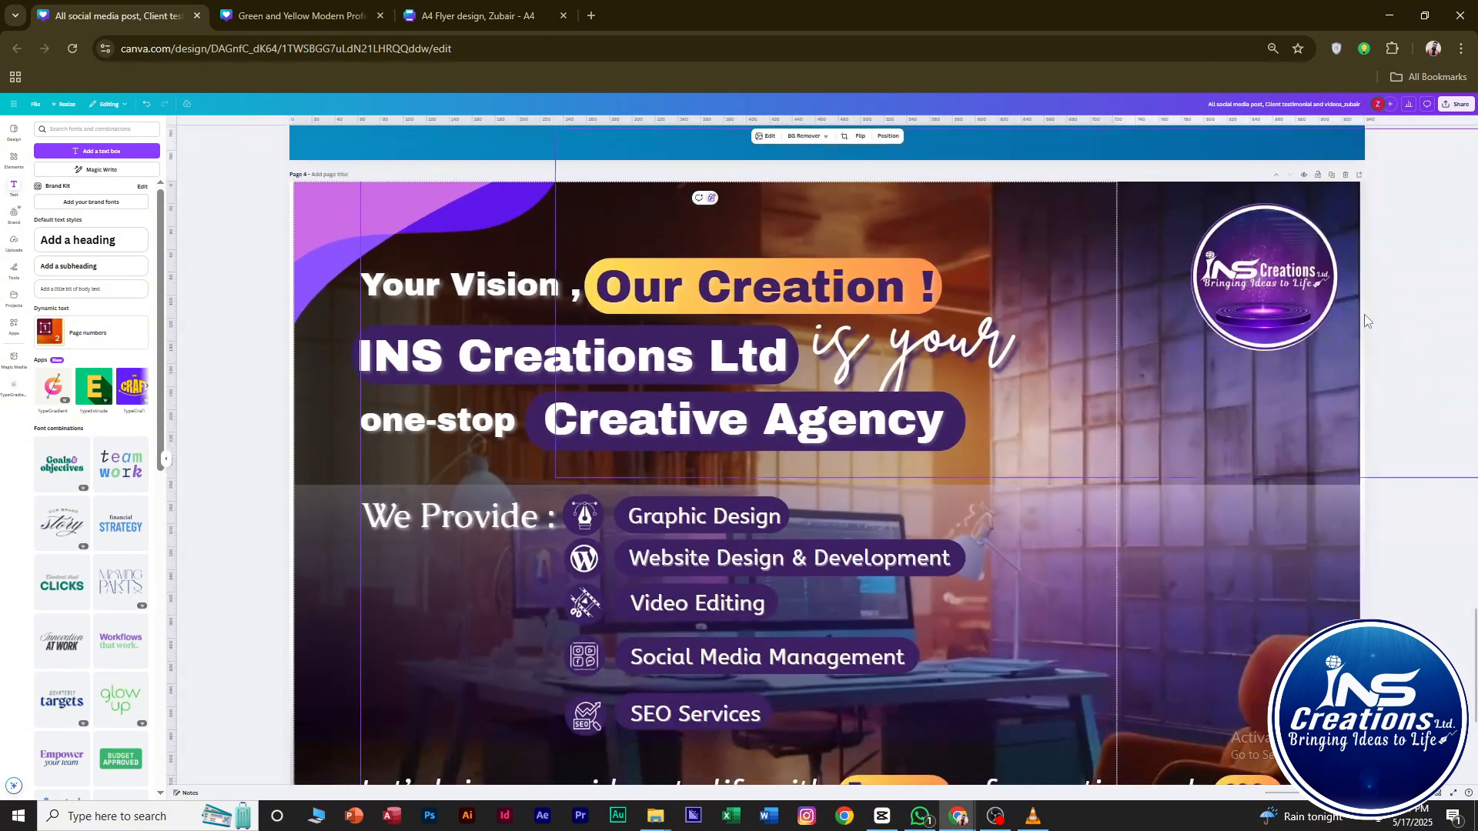
# Unlock the "INS Creations Ltd" heading and fill its background pill with the yellow-to-orange gradient.
pyautogui.click(645, 335)
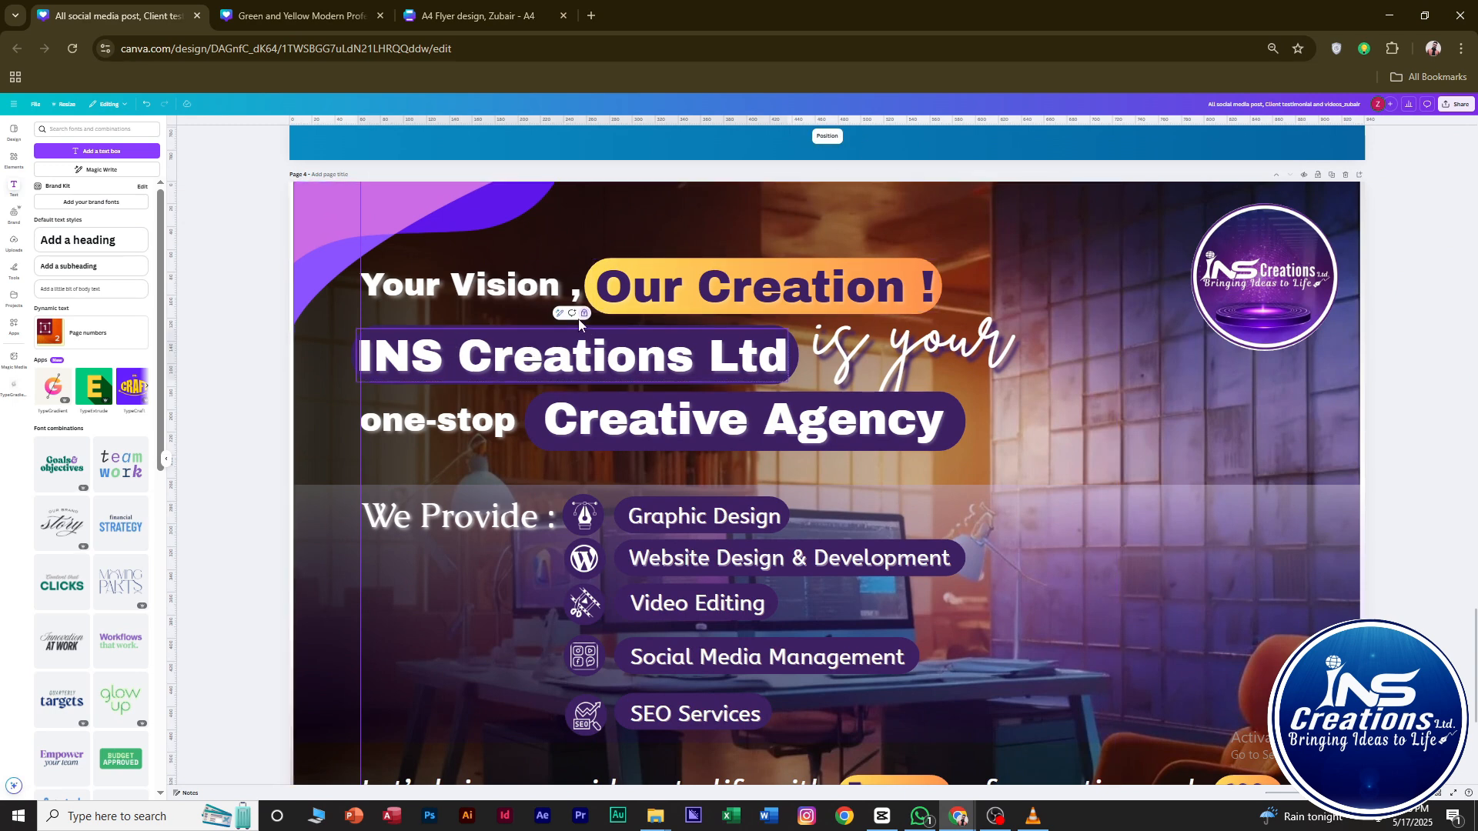
pyautogui.click(585, 313)
pyautogui.scroll(2, 569, 356)
pyautogui.click(478, 327)
pyautogui.moveTo(551, 355)
pyautogui.mouseDown()
pyautogui.moveTo(564, 377)
pyautogui.moveTo(530, 355)
pyautogui.mouseUp()
pyautogui.click(651, 137)
pyautogui.click(130, 228)
# Set the "INS Creations Ltd" text colour to dark purple.
pyautogui.click(743, 137)
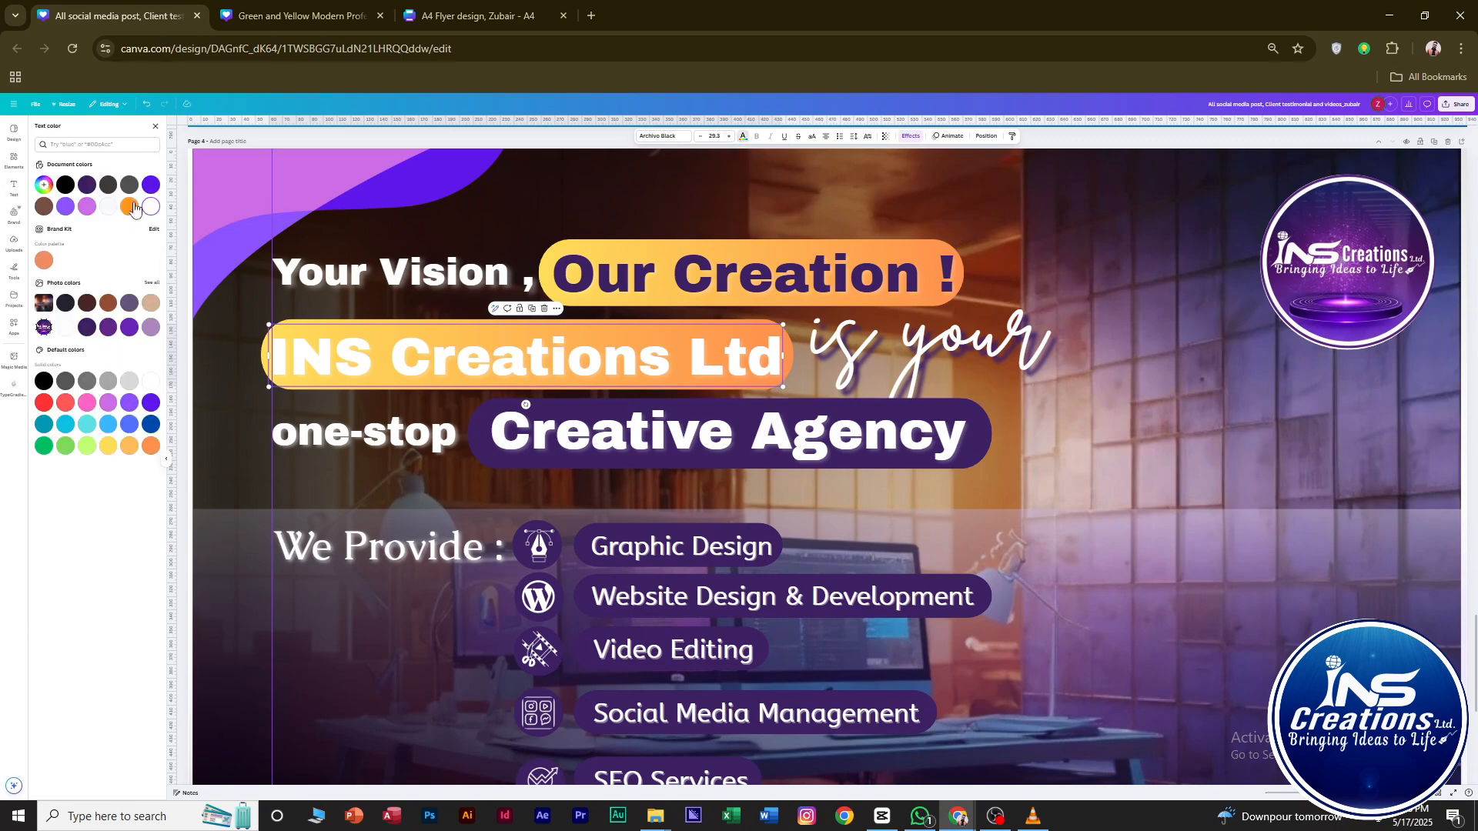
pyautogui.click(103, 184)
pyautogui.click(1162, 277)
# Fill the pill behind "Creative Agency" with the yellow-to-orange gradient and move the text back onto it.
pyautogui.scroll(-2, 1361, 385)
pyautogui.scroll(3, 718, 421)
pyautogui.moveTo(718, 416); pyautogui.dragTo(716, 453)
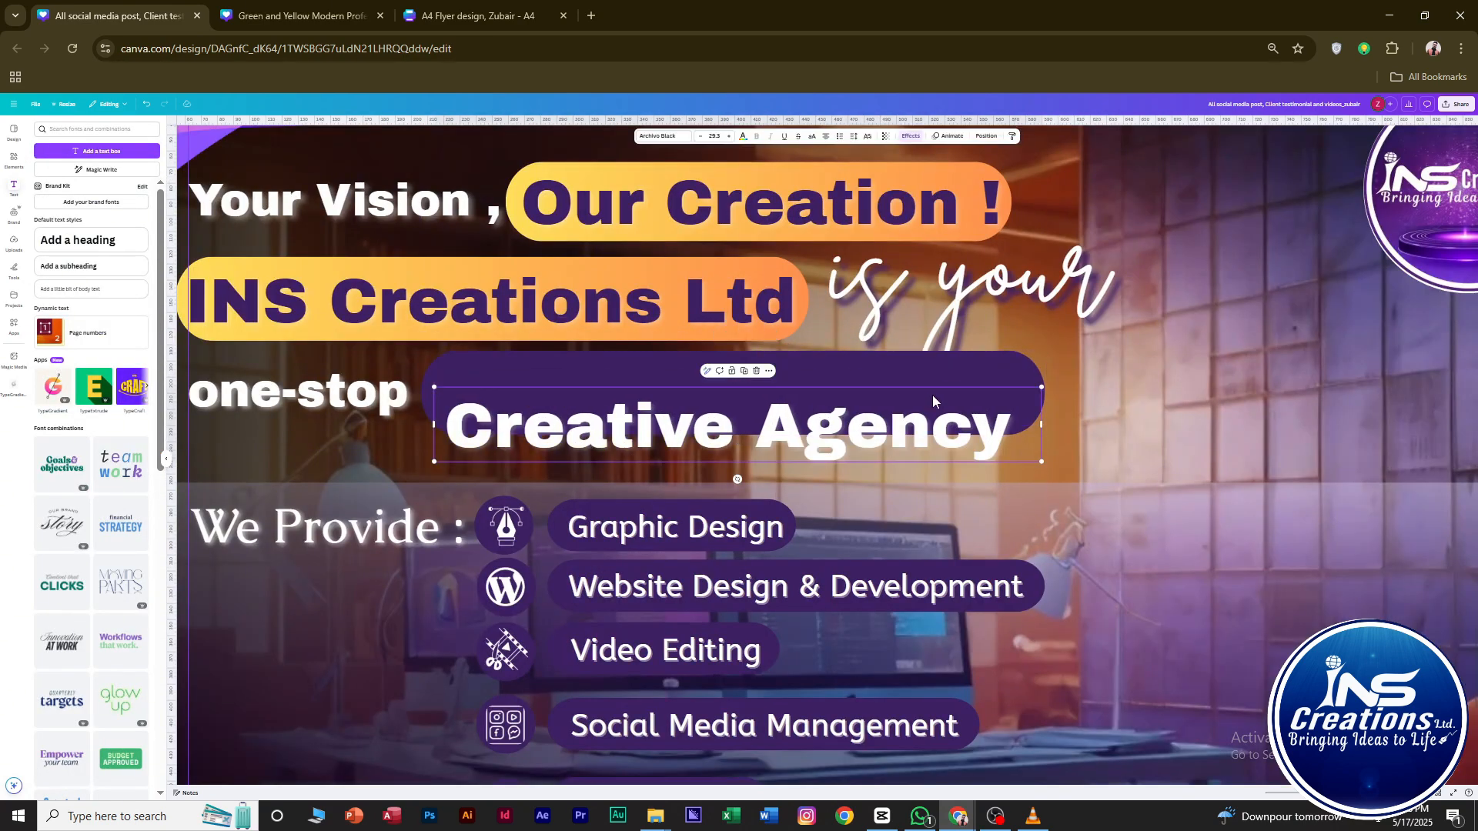
pyautogui.click(933, 378)
pyautogui.click(650, 137)
pyautogui.click(129, 228)
pyautogui.moveTo(860, 447); pyautogui.dragTo(855, 411)
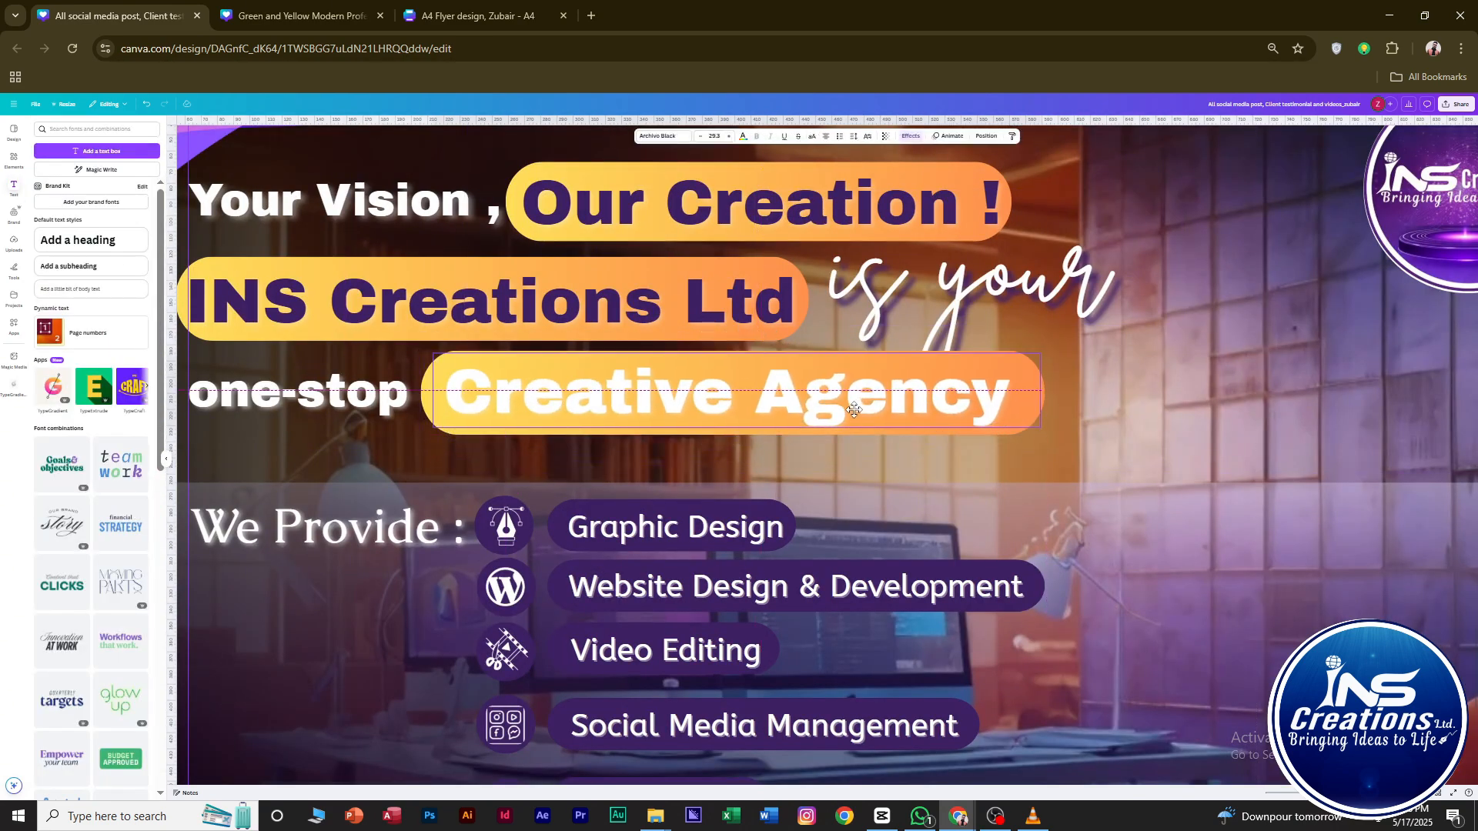
# Set the "Creative Agency" text colour to dark purple.
pyautogui.click(743, 136)
pyautogui.click(85, 185)
pyautogui.click(1313, 354)
# Narrow the pill behind "Creative Agency" and centre the text within it.
pyautogui.moveTo(767, 396); pyautogui.dragTo(770, 398)
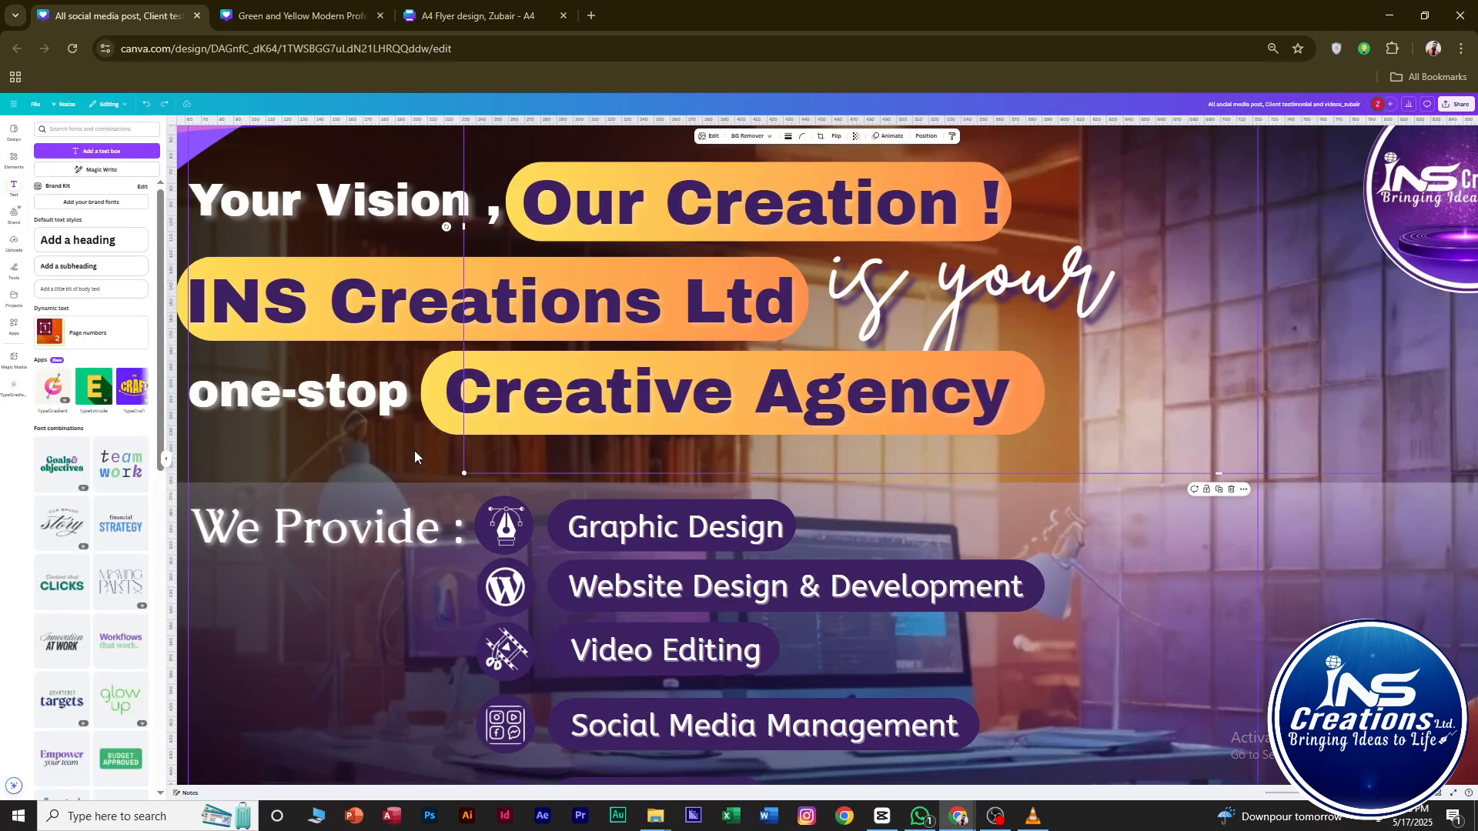
pyautogui.moveTo(485, 396); pyautogui.dragTo(483, 397)
pyautogui.moveTo(1040, 390)
pyautogui.mouseDown()
pyautogui.moveTo(1005, 390)
pyautogui.moveTo(1024, 394)
pyautogui.mouseUp()
pyautogui.click(1027, 394)
pyautogui.moveTo(903, 394); pyautogui.dragTo(908, 394)
pyautogui.click(1097, 445)
pyautogui.scroll(-3, 972, 425)
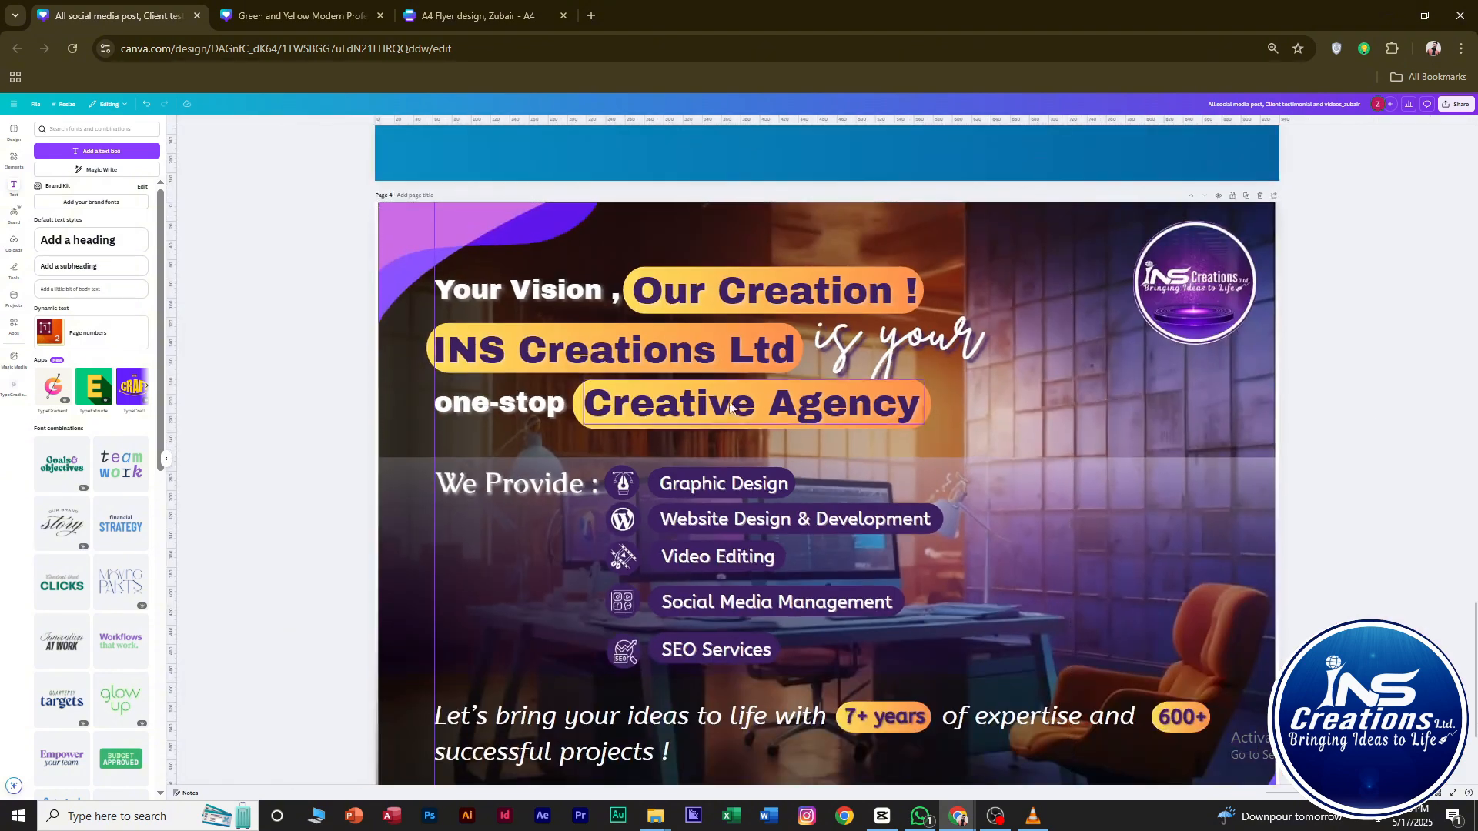
# Change the shadow colour of the "Our Creation !" text to dark purple.
pyautogui.click(847, 301)
pyautogui.scroll(4, 849, 307)
pyautogui.click(1078, 339)
pyautogui.scroll(1, 89, 269)
pyautogui.scroll(-2, 1038, 263)
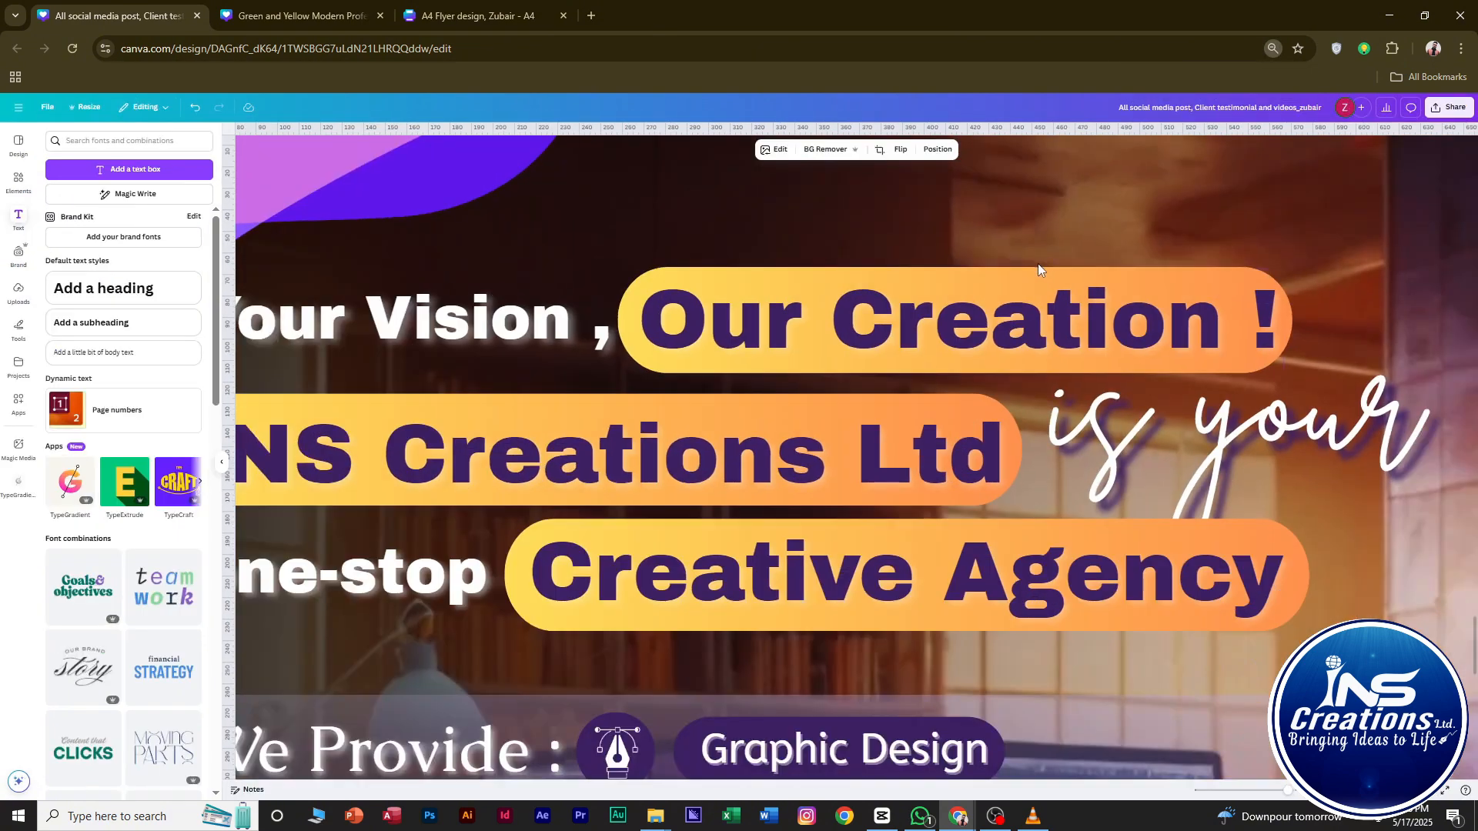
pyautogui.click(1035, 304)
pyautogui.click(968, 149)
pyautogui.click(205, 395)
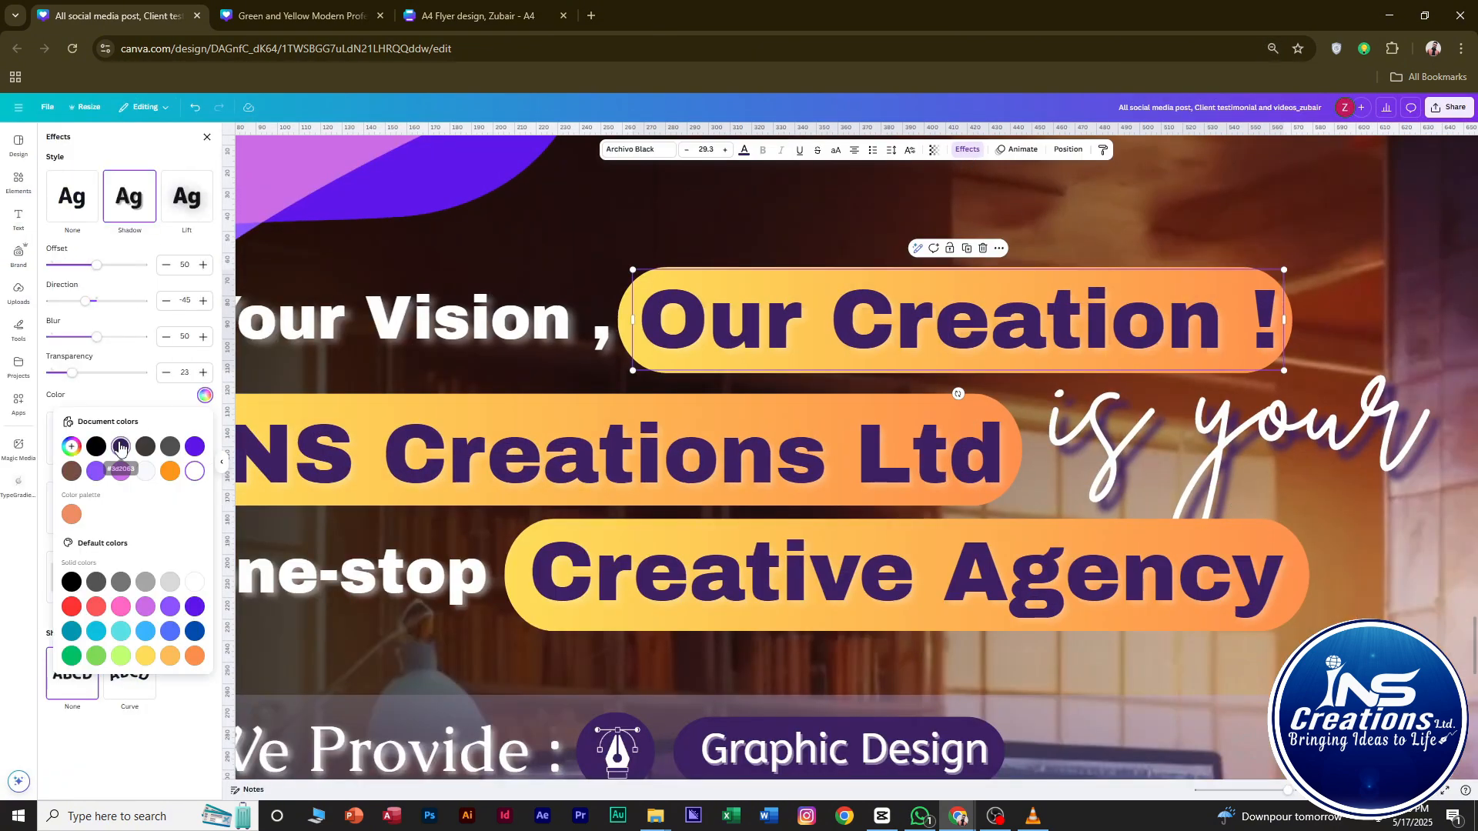
pyautogui.click(120, 447)
# Change the shadow colour of "INS Creations Ltd" and "Creative Agency" to dark purple.
pyautogui.click(677, 454)
pyautogui.click(968, 151)
pyautogui.click(205, 395)
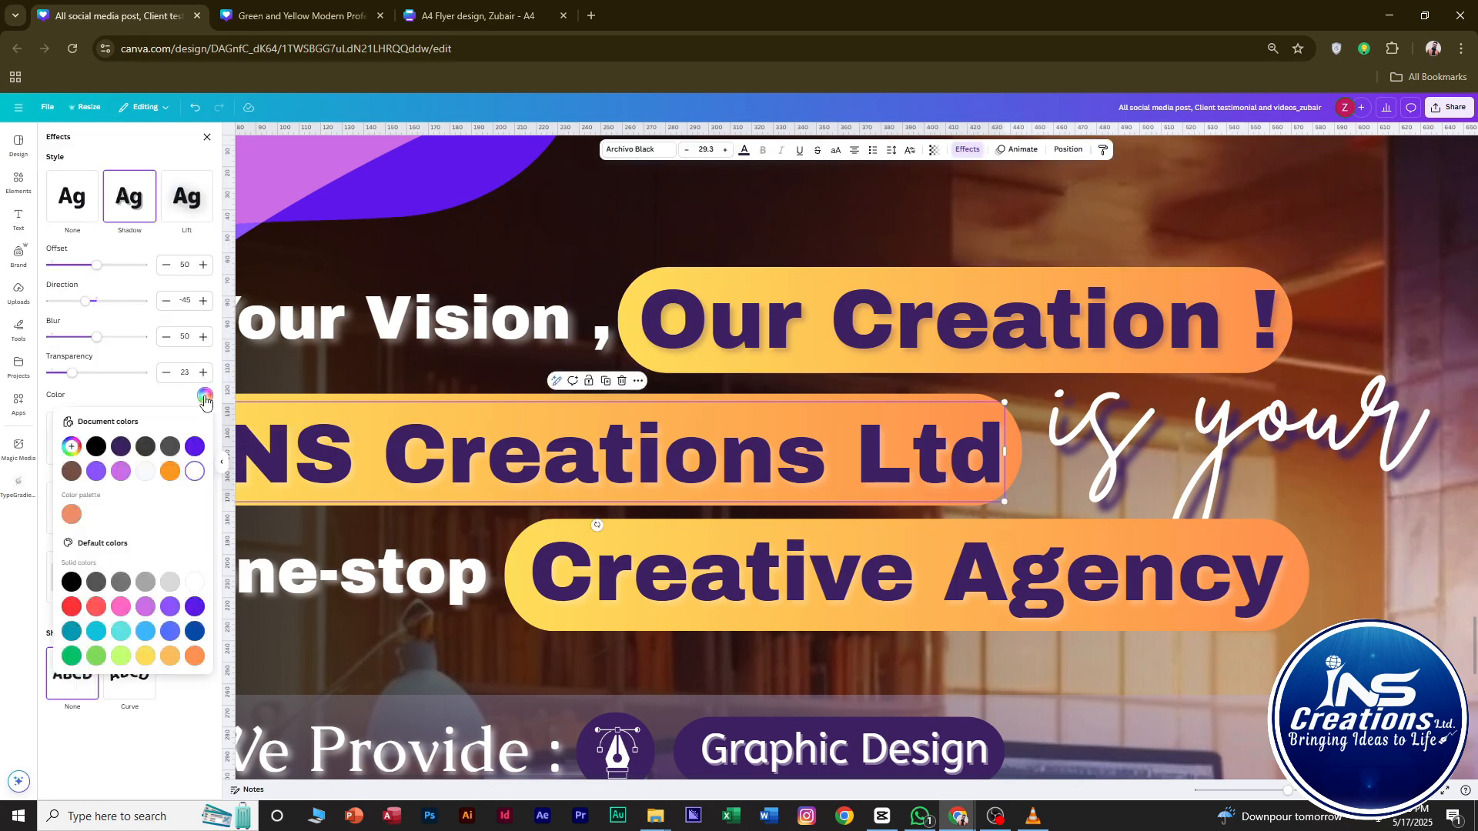
pyautogui.click(120, 446)
pyautogui.click(800, 572)
pyautogui.click(967, 154)
pyautogui.click(205, 395)
pyautogui.click(120, 447)
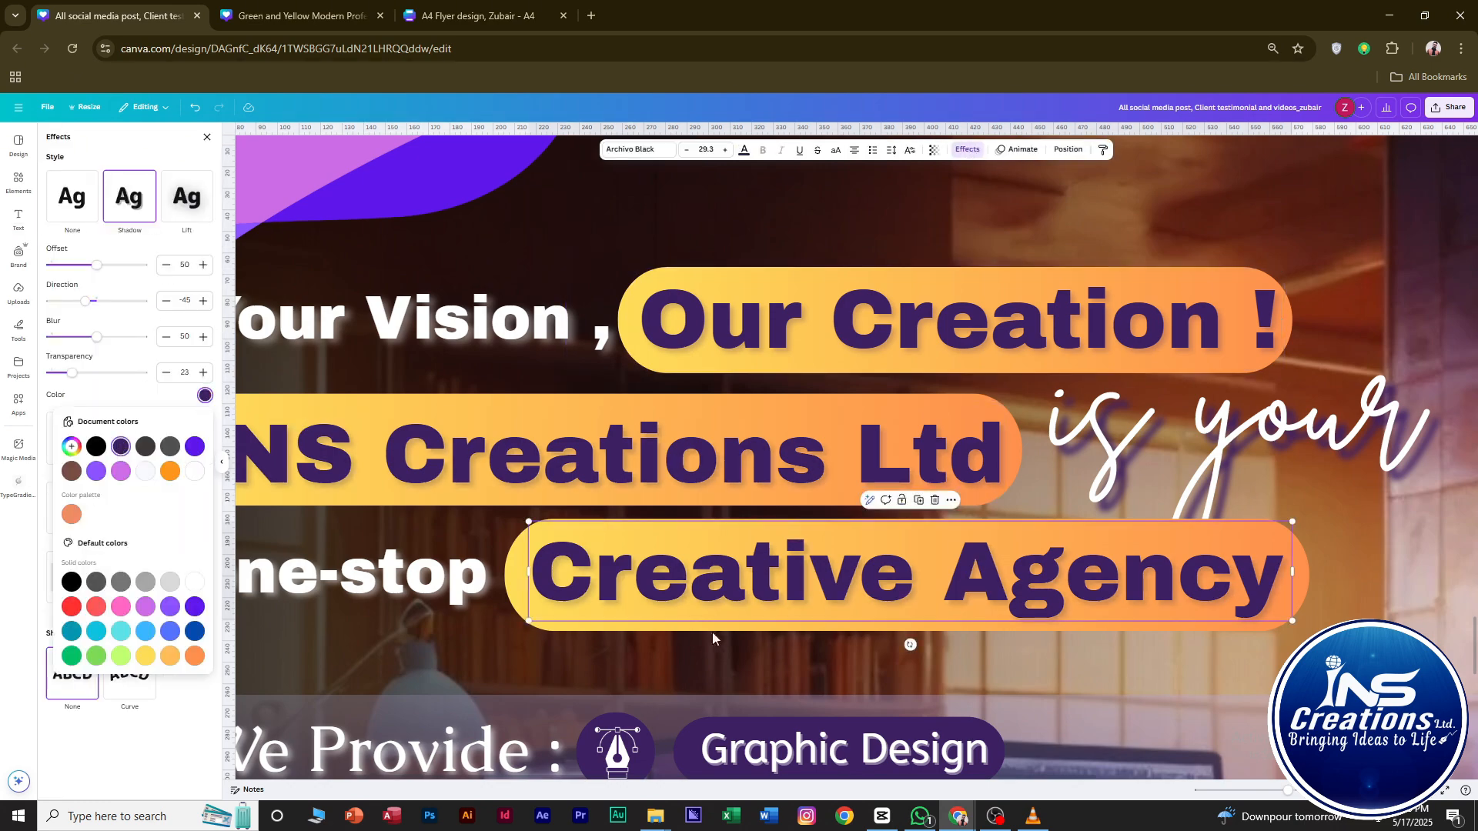
pyautogui.click(716, 647)
# Move the "We Provide :" heading to the right side of the post and shift the services list with its icons to the left margin.
pyautogui.scroll(-4, 1074, 622)
pyautogui.scroll(-5, 1074, 622)
pyautogui.click(1403, 476)
pyautogui.click(508, 327)
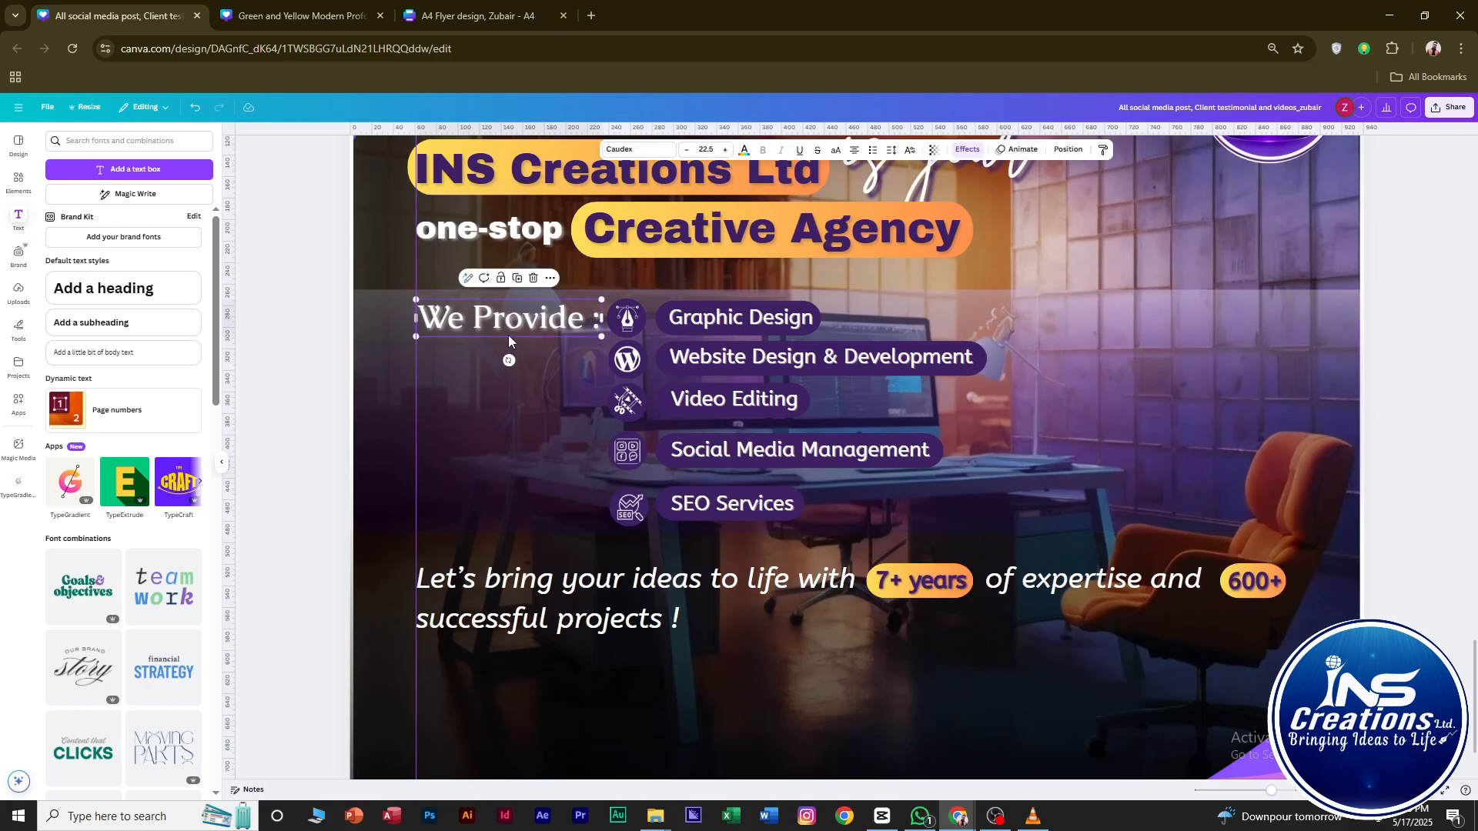
pyautogui.scroll(2, 509, 335)
pyautogui.moveTo(493, 397); pyautogui.dragTo(1109, 347)
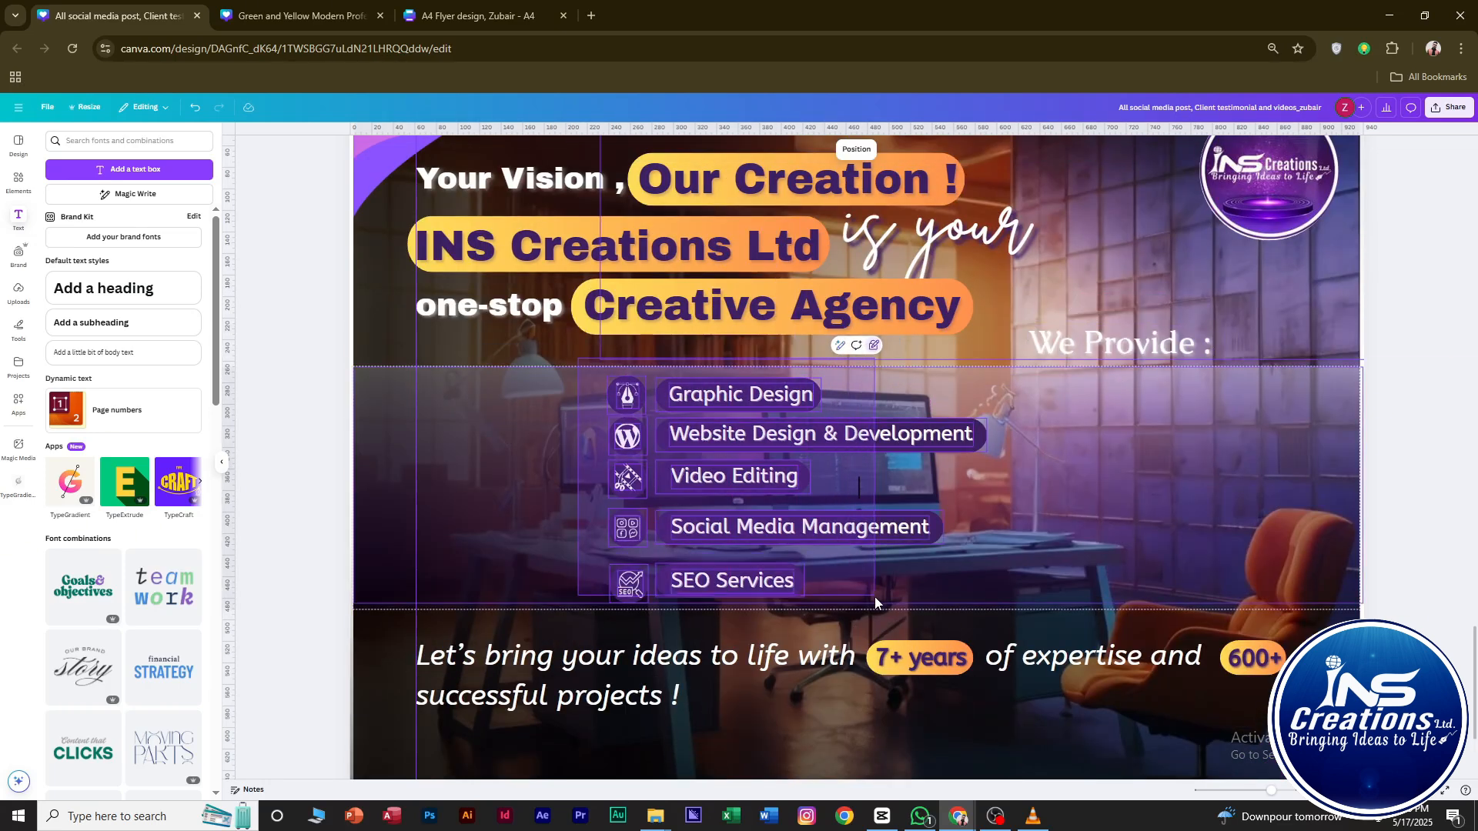
pyautogui.moveTo(879, 513); pyautogui.dragTo(693, 539)
pyautogui.scroll(-2, 693, 539)
# Move the closing line together with its "7+ years" and "600+" badges down, and lower the services list slightly.
pyautogui.moveTo(754, 616); pyautogui.dragTo(755, 635)
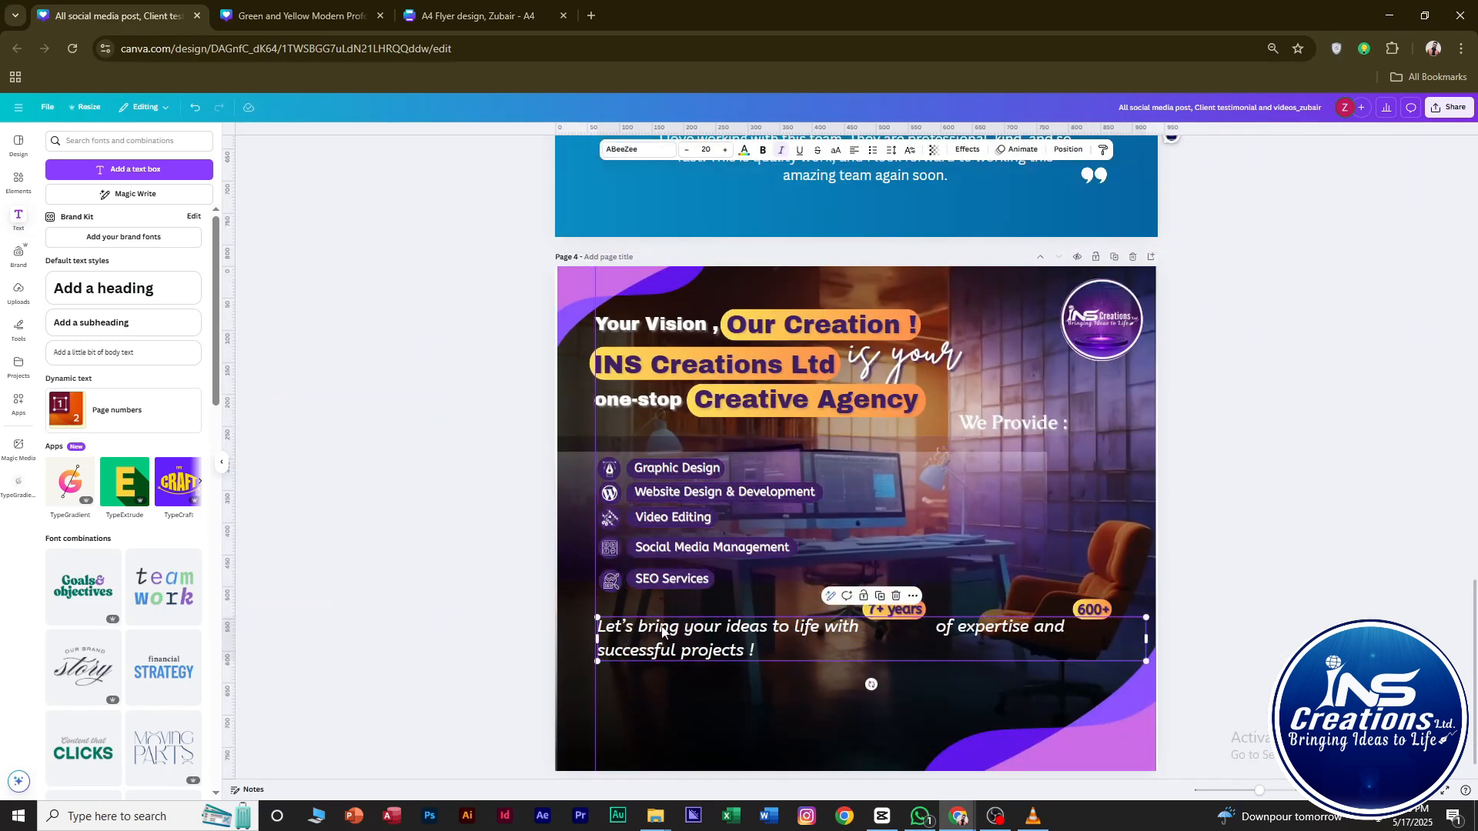
pyautogui.hotkey('ctrl', 'z')
pyautogui.moveTo(1208, 607); pyautogui.dragTo(563, 627)
pyautogui.moveTo(819, 625)
pyautogui.mouseDown()
pyautogui.moveTo(797, 647)
pyautogui.moveTo(818, 663)
pyautogui.mouseUp()
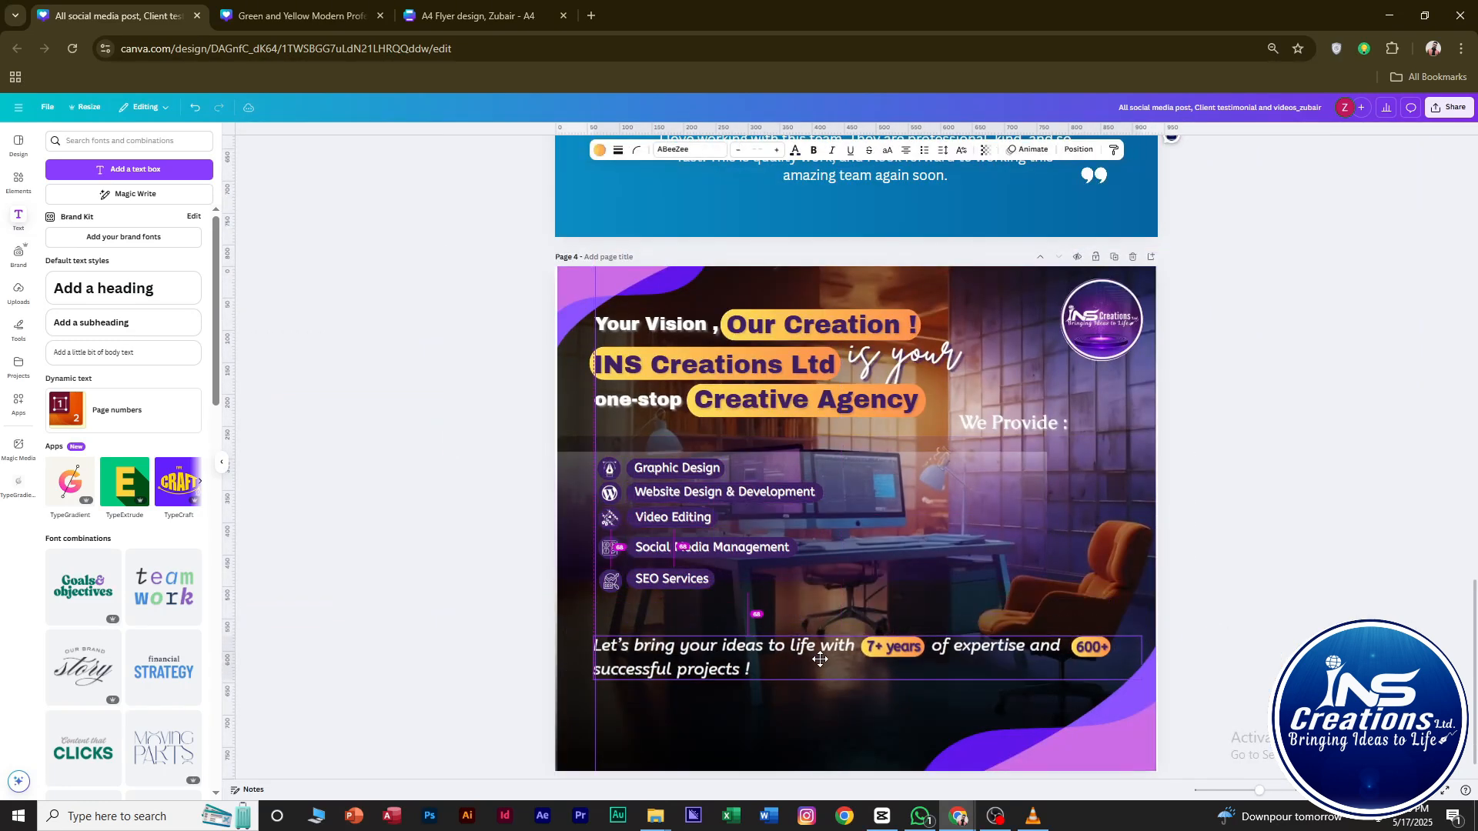
pyautogui.moveTo(725, 537); pyautogui.dragTo(728, 550)
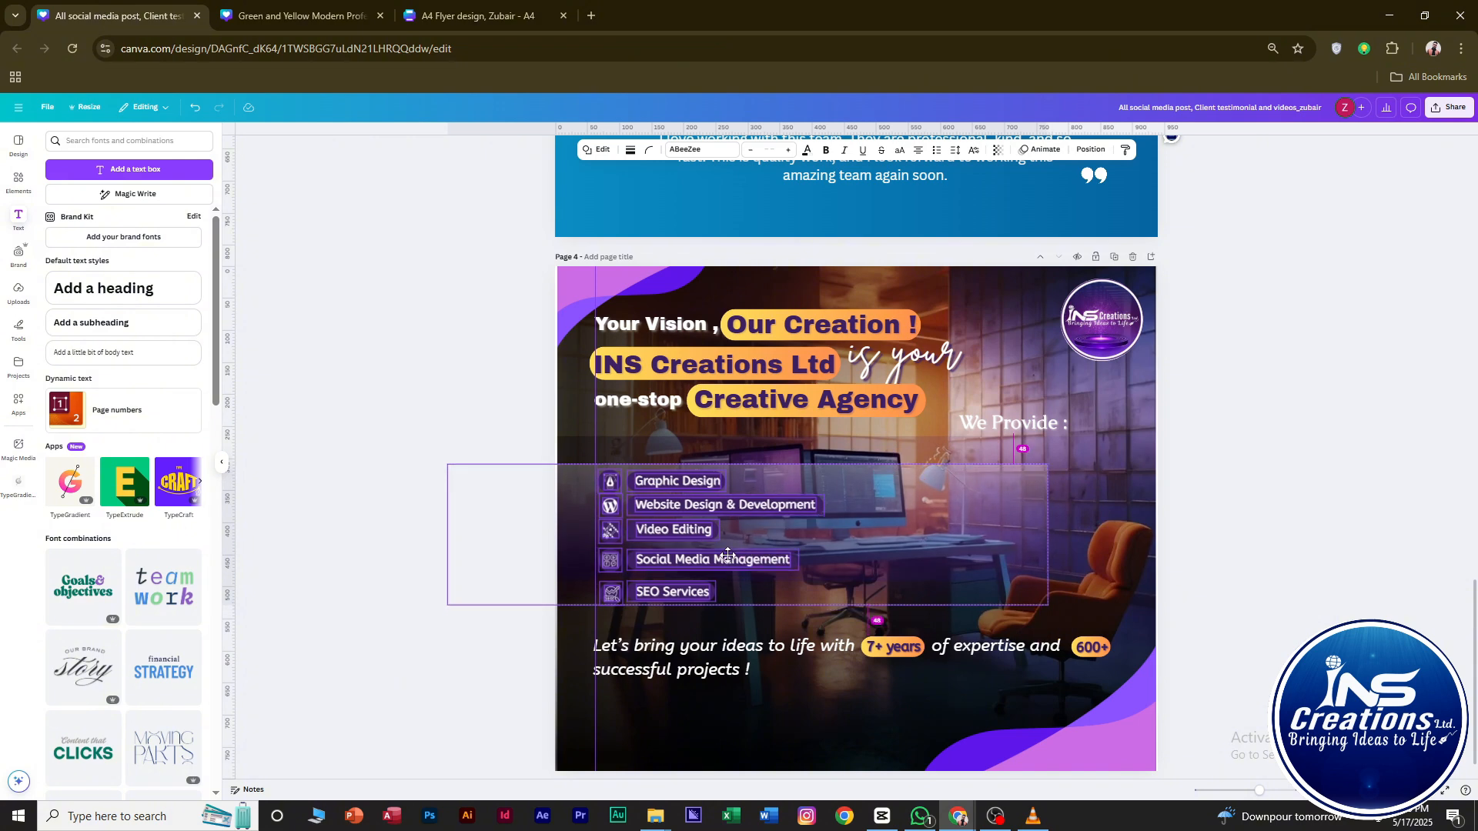
# Unlock the translucent gradient rectangle, widen it past the page's right edge, and move it up behind the headline, stretched down below it.
pyautogui.click(1240, 505)
pyautogui.click(1029, 518)
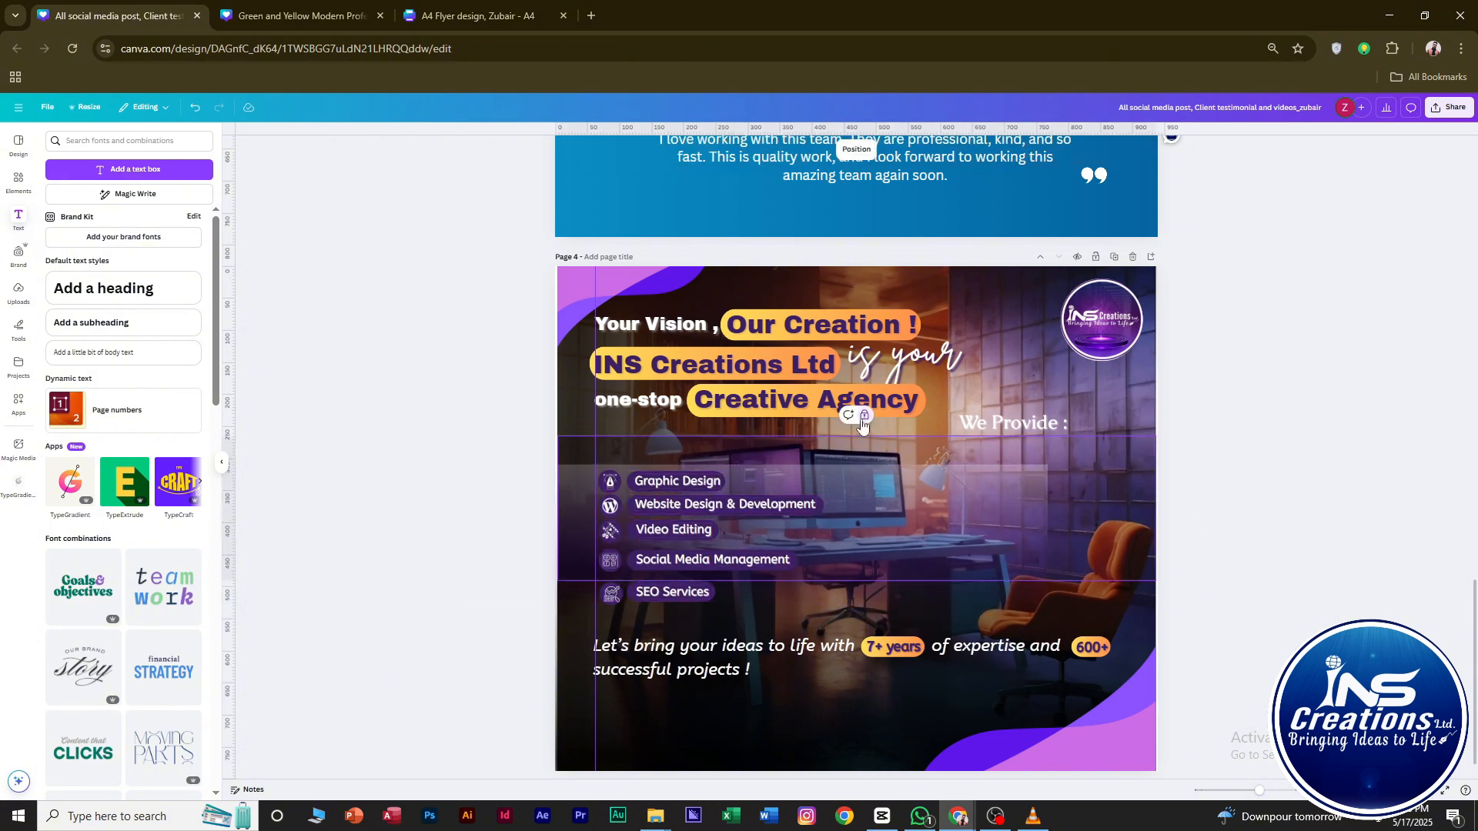
pyautogui.click(863, 420)
pyautogui.moveTo(1157, 508); pyautogui.dragTo(1253, 508)
pyautogui.click(538, 517)
pyautogui.moveTo(586, 499); pyautogui.dragTo(587, 329)
pyautogui.moveTo(904, 412); pyautogui.dragTo(905, 442)
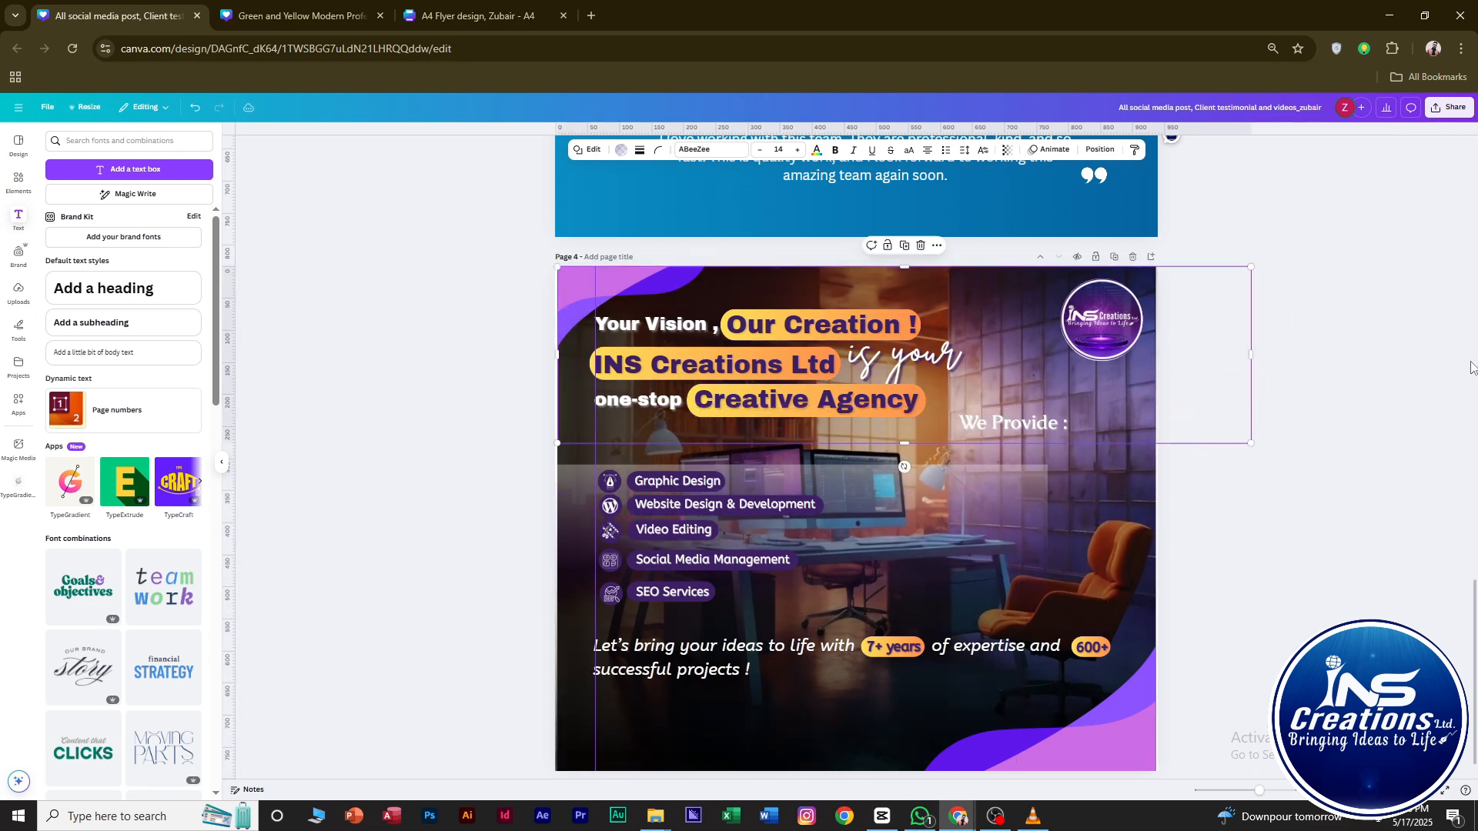
pyautogui.click(1431, 454)
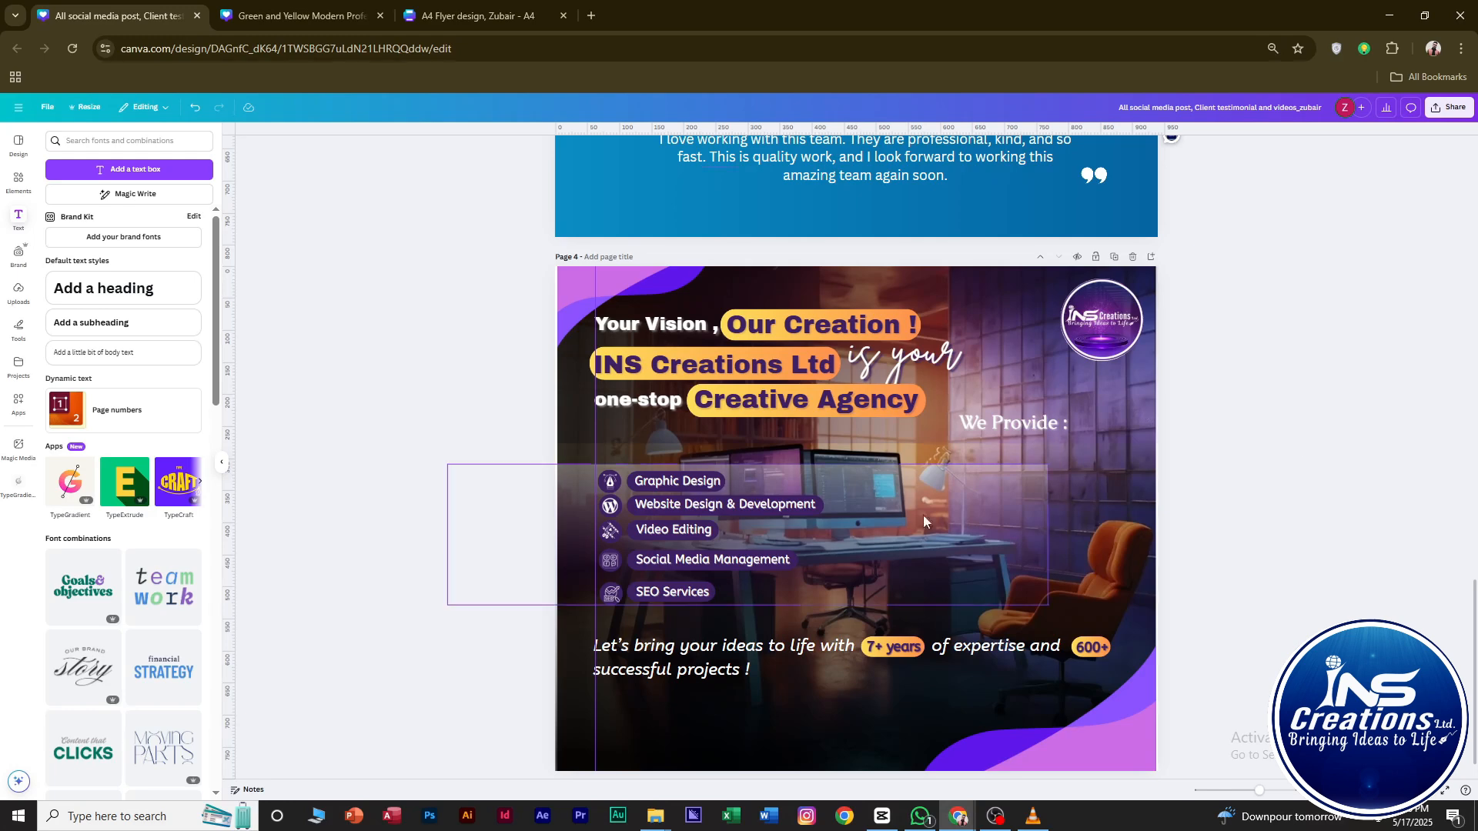
# Widen the translucent band behind the services list and shift it so it starts at the page's left edge.
pyautogui.scroll(3, 924, 522)
pyautogui.click(871, 466)
pyautogui.moveTo(1128, 548); pyautogui.dragTo(1360, 567)
pyautogui.moveTo(977, 528); pyautogui.dragTo(1129, 524)
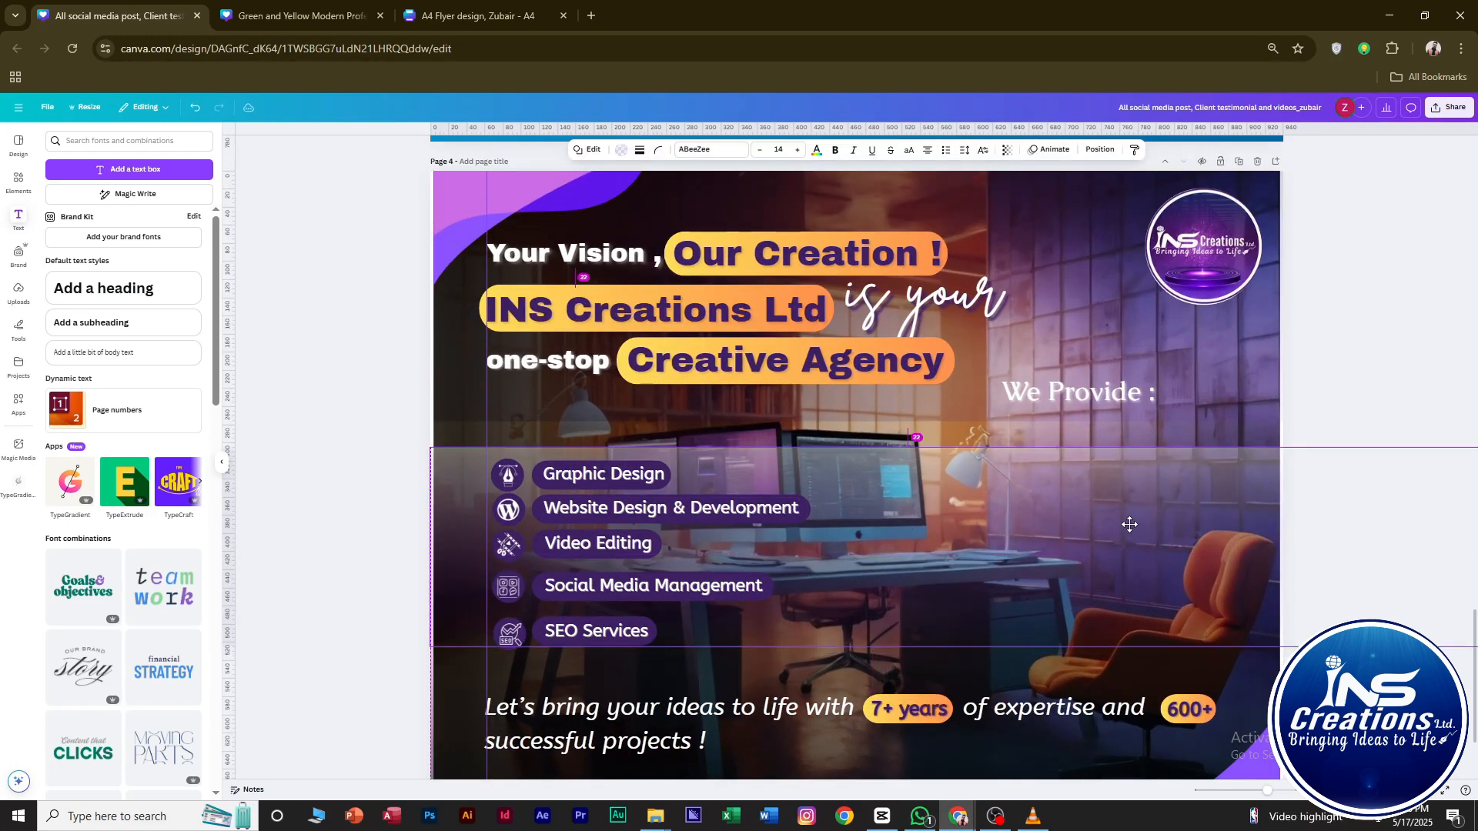
# Move the "We Provide :" heading back to the left margin, directly above the services list.
pyautogui.moveTo(1089, 393); pyautogui.dragTo(735, 428)
pyautogui.click(696, 470)
pyautogui.scroll(4, 678, 476)
pyautogui.hscroll(-2, 644, 482)
pyautogui.click(534, 431)
pyautogui.click(641, 523)
# Align the closing line and its badges with the left margin and scale the group down to text size 15.3.
pyautogui.scroll(-3, 641, 523)
pyautogui.click(1370, 396)
pyautogui.scroll(-1, 1120, 551)
pyautogui.scroll(-3, 1120, 551)
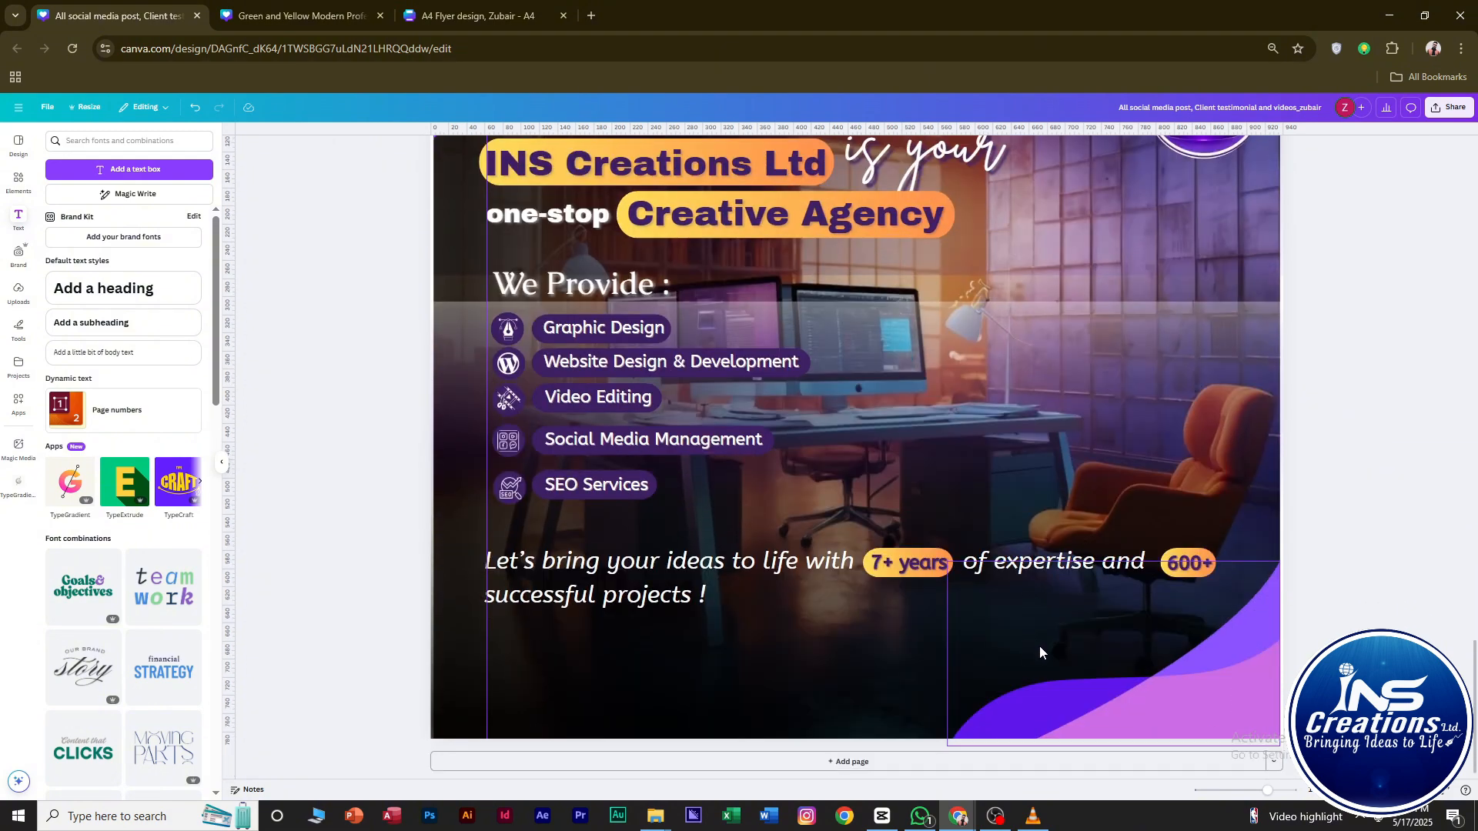
pyautogui.moveTo(623, 597); pyautogui.dragTo(630, 579)
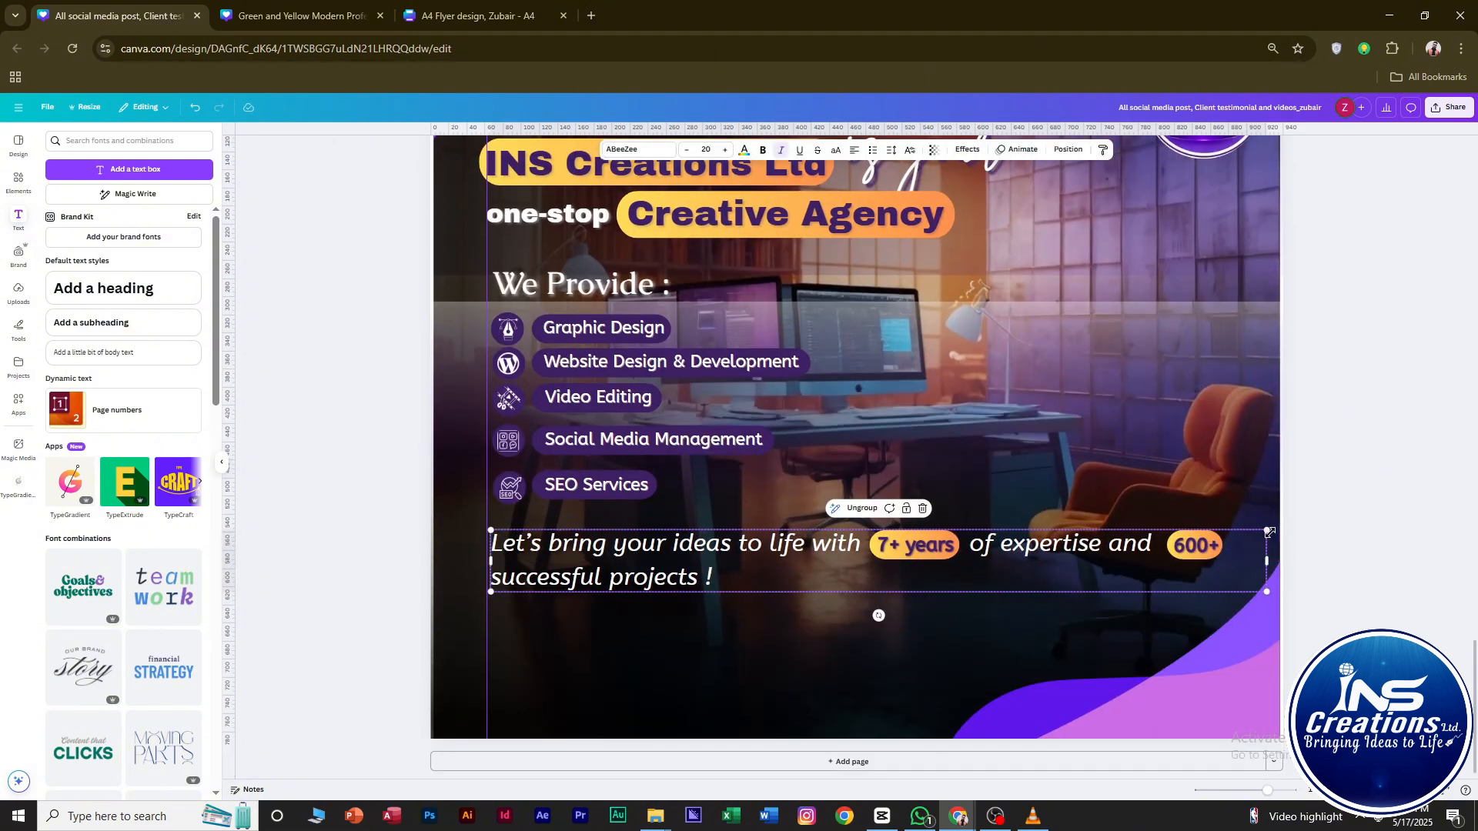
pyautogui.moveTo(1266, 530); pyautogui.dragTo(1112, 575)
pyautogui.click(544, 585)
pyautogui.hotkey('ctrl', 'z')
pyautogui.click(399, 537)
pyautogui.click(565, 566)
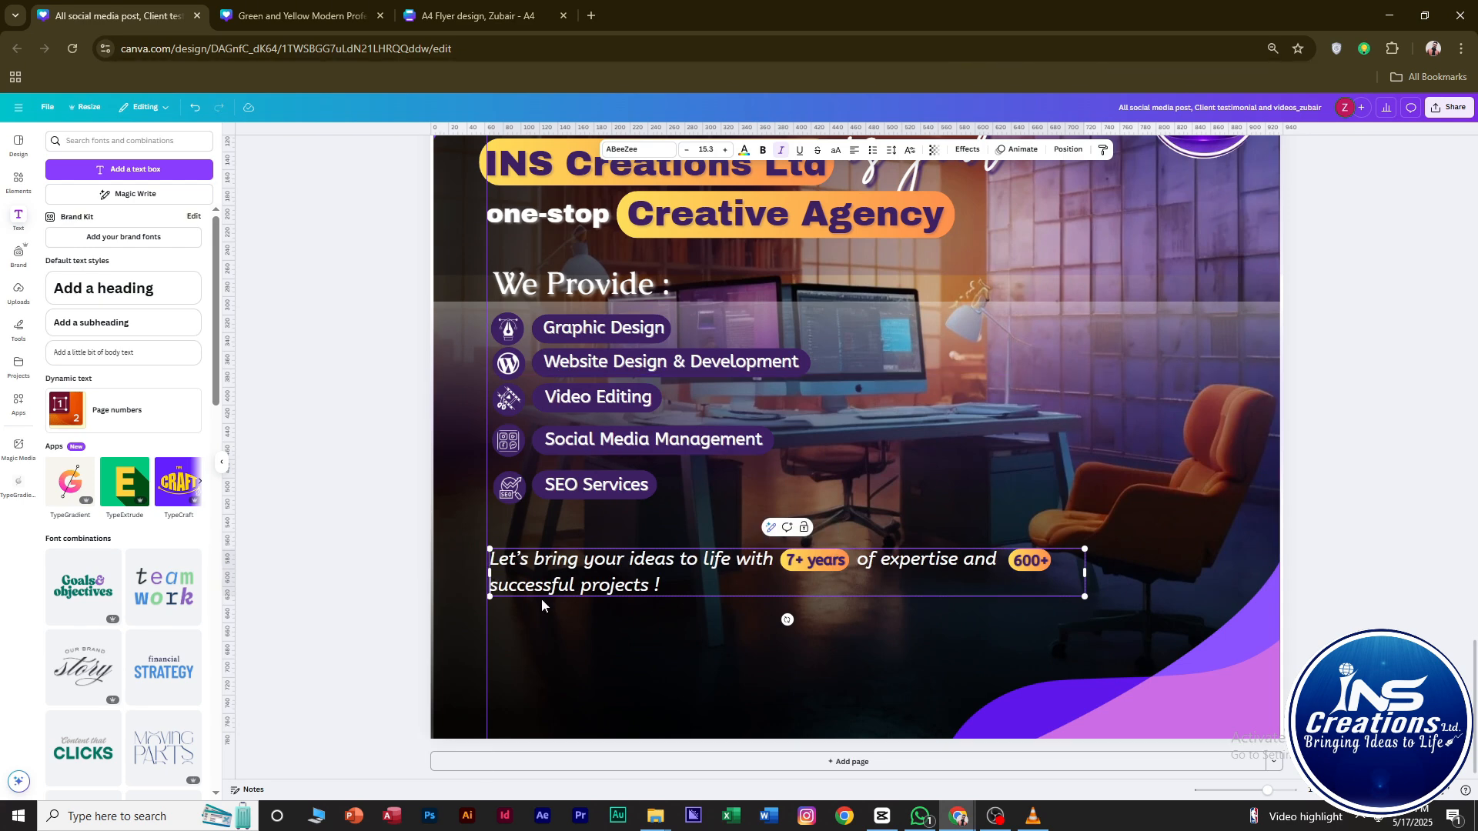
# Widen the closing sentence until it fits on a single line and ungroup it from its badges.
pyautogui.moveTo(1084, 572); pyautogui.dragTo(1229, 579)
pyautogui.click(873, 533)
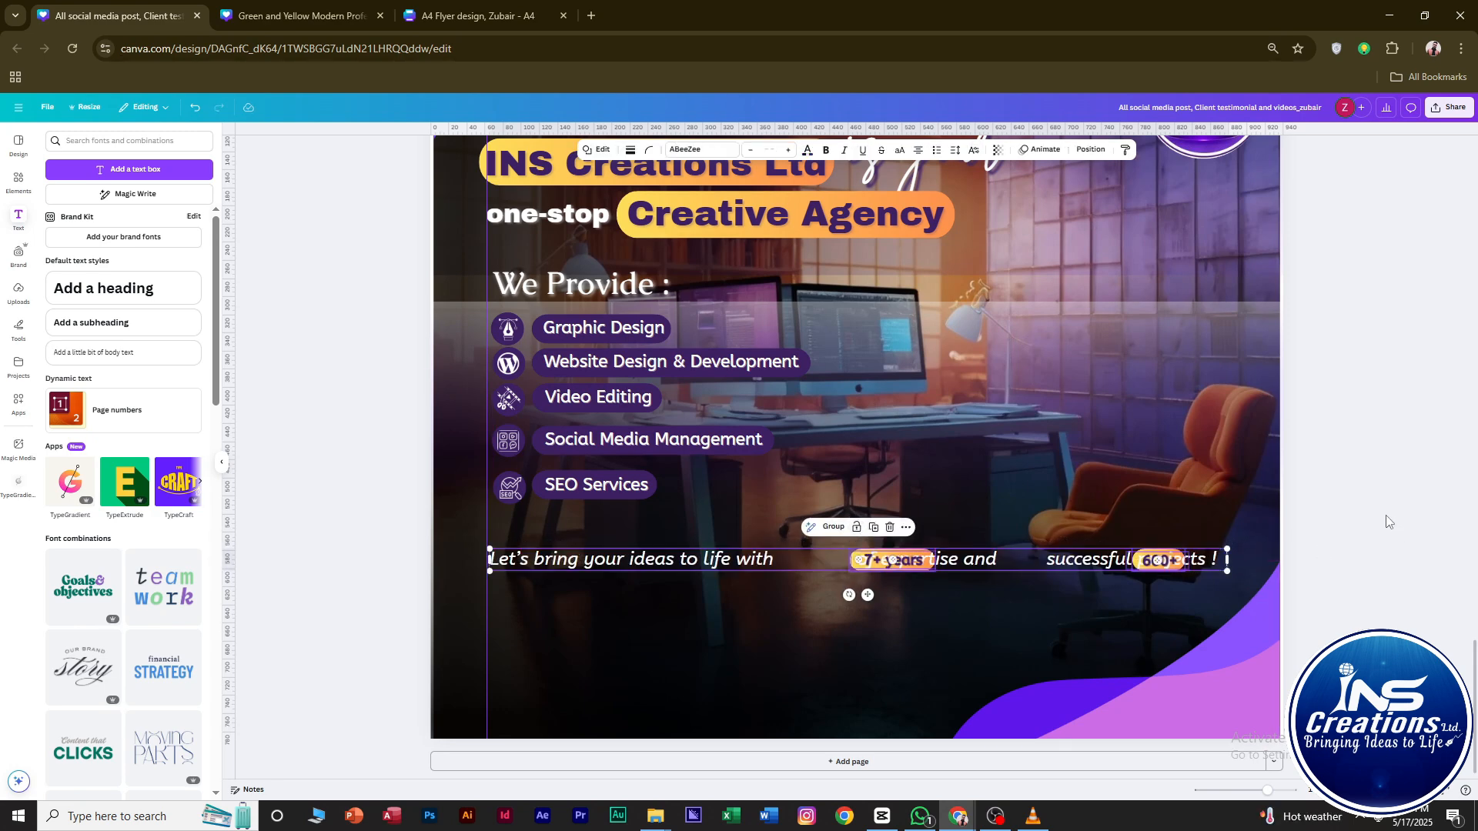
pyautogui.click(1101, 588)
# Move the "7+ years" badge into the gap between "life with" and "of expertise".
pyautogui.click(697, 564)
pyautogui.click(880, 593)
pyautogui.moveTo(885, 560); pyautogui.dragTo(805, 560)
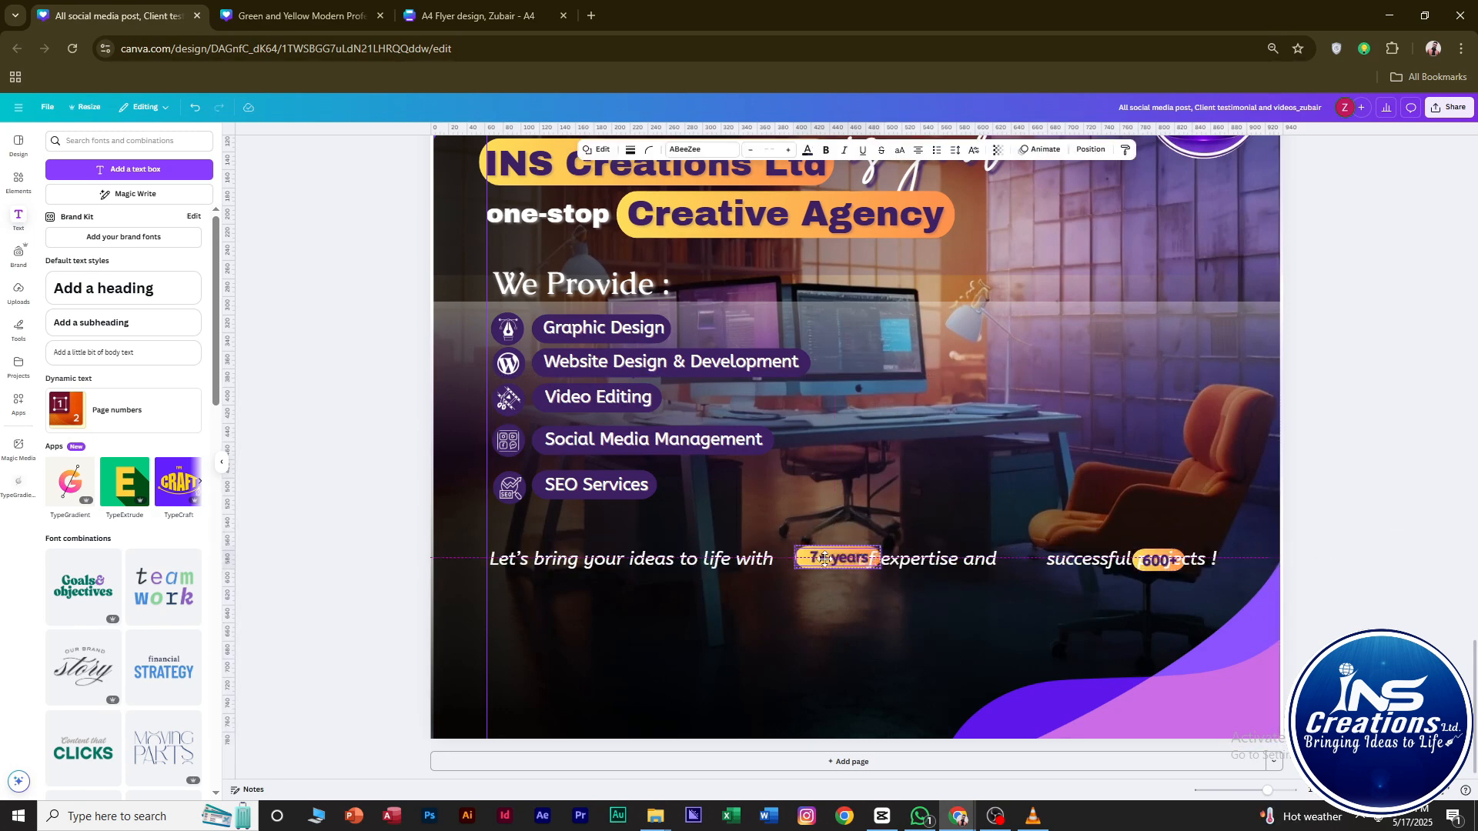
# Shorten the "7+ years" pill to fit between the neighbouring words and centre its text inside it.
pyautogui.scroll(5, 804, 559)
pyautogui.click(709, 537)
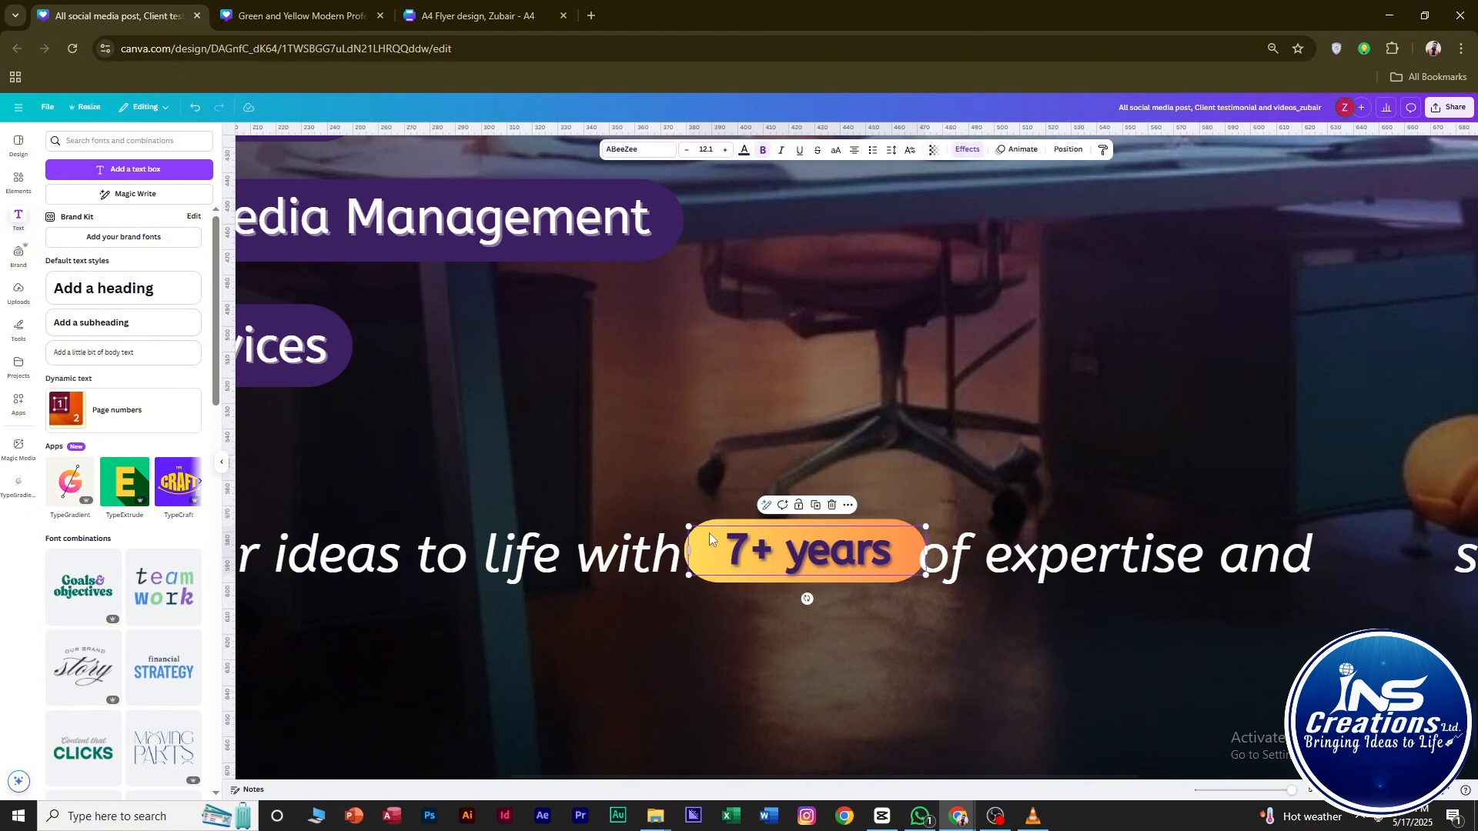
pyautogui.moveTo(687, 552); pyautogui.dragTo(746, 551)
pyautogui.moveTo(840, 549); pyautogui.dragTo(809, 547)
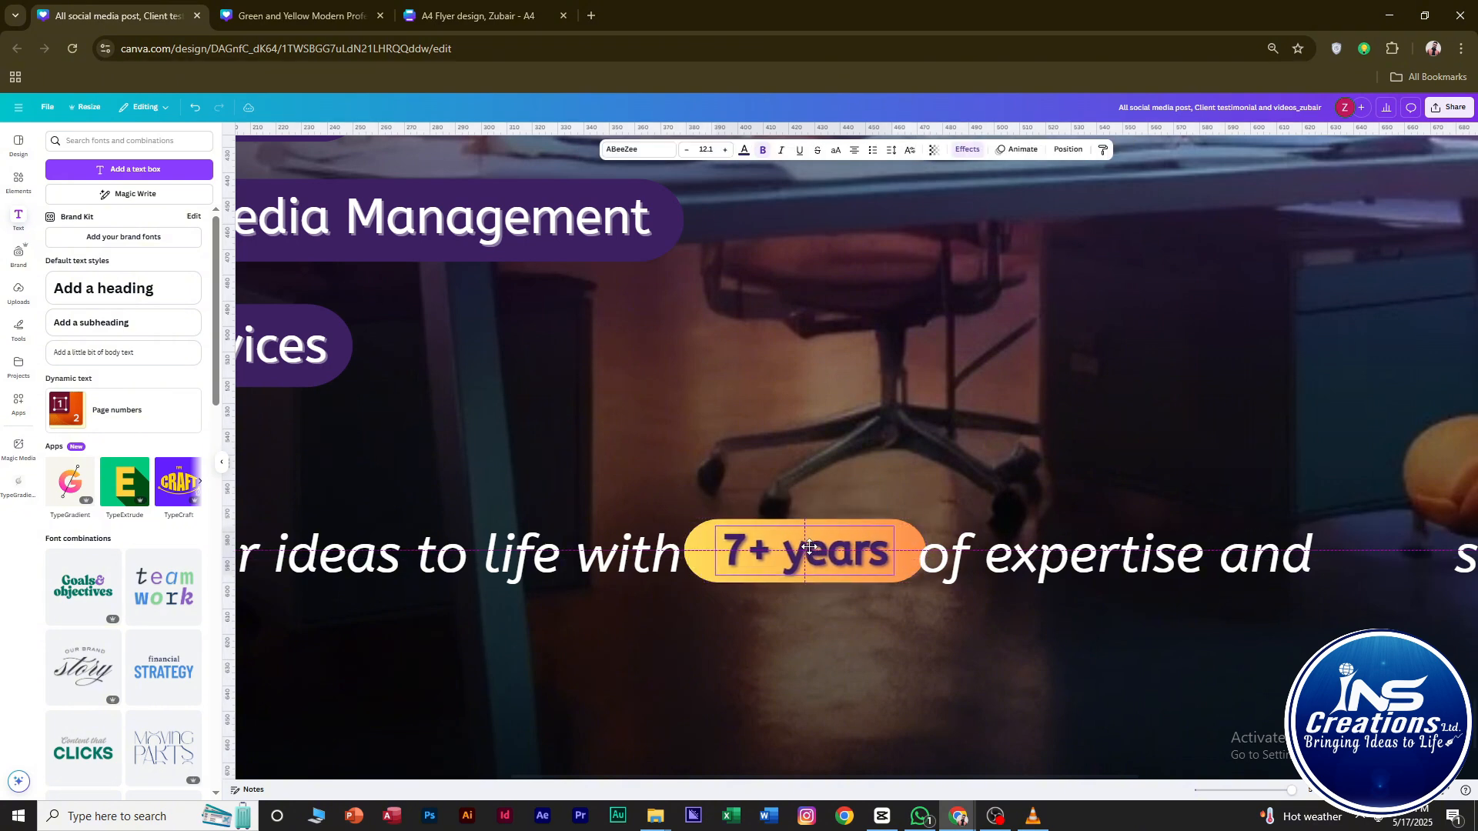
pyautogui.click(892, 522)
pyautogui.moveTo(926, 550); pyautogui.dragTo(913, 548)
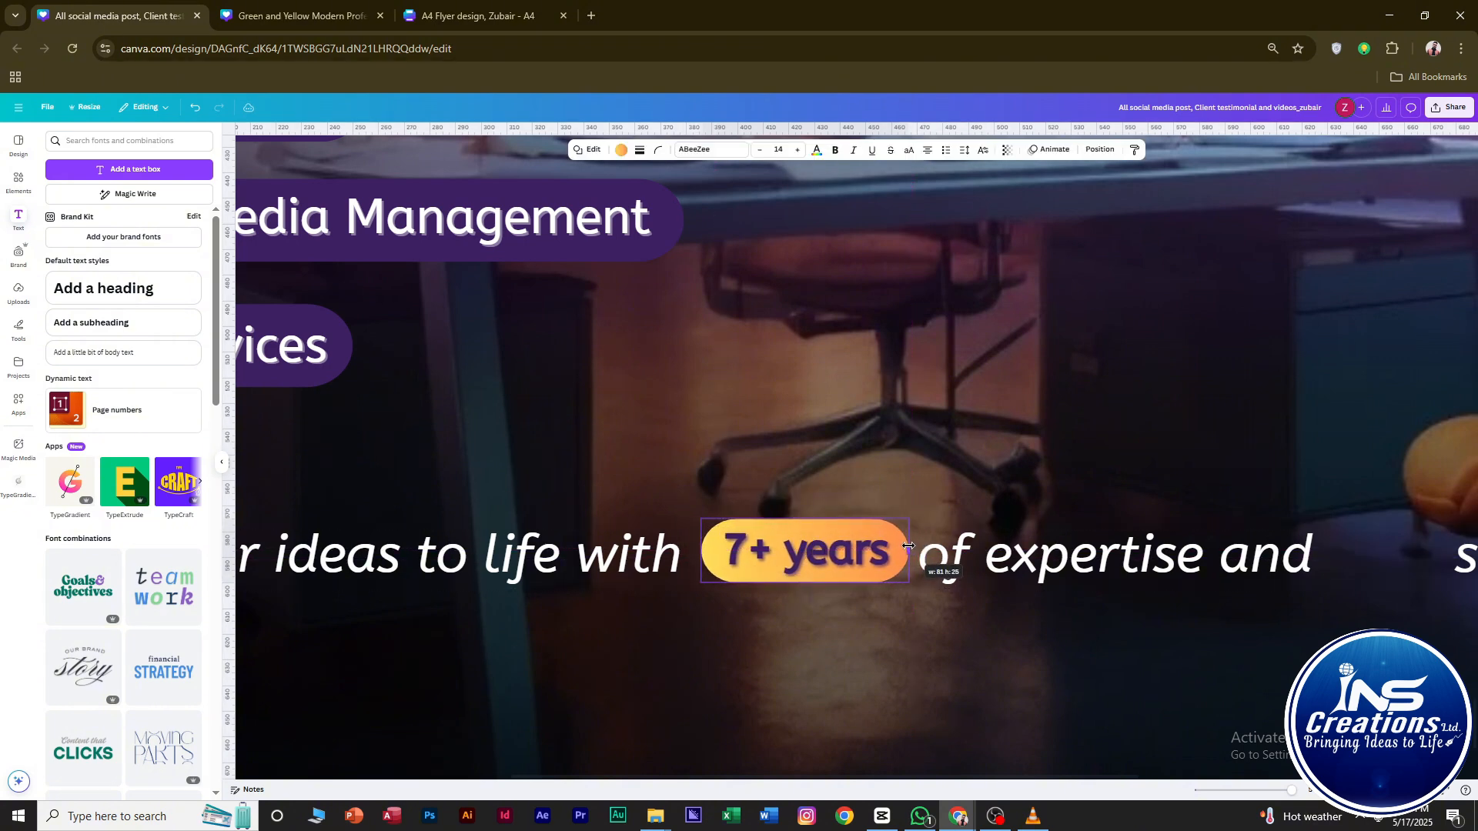
pyautogui.click(827, 602)
pyautogui.click(831, 558)
pyautogui.click(934, 472)
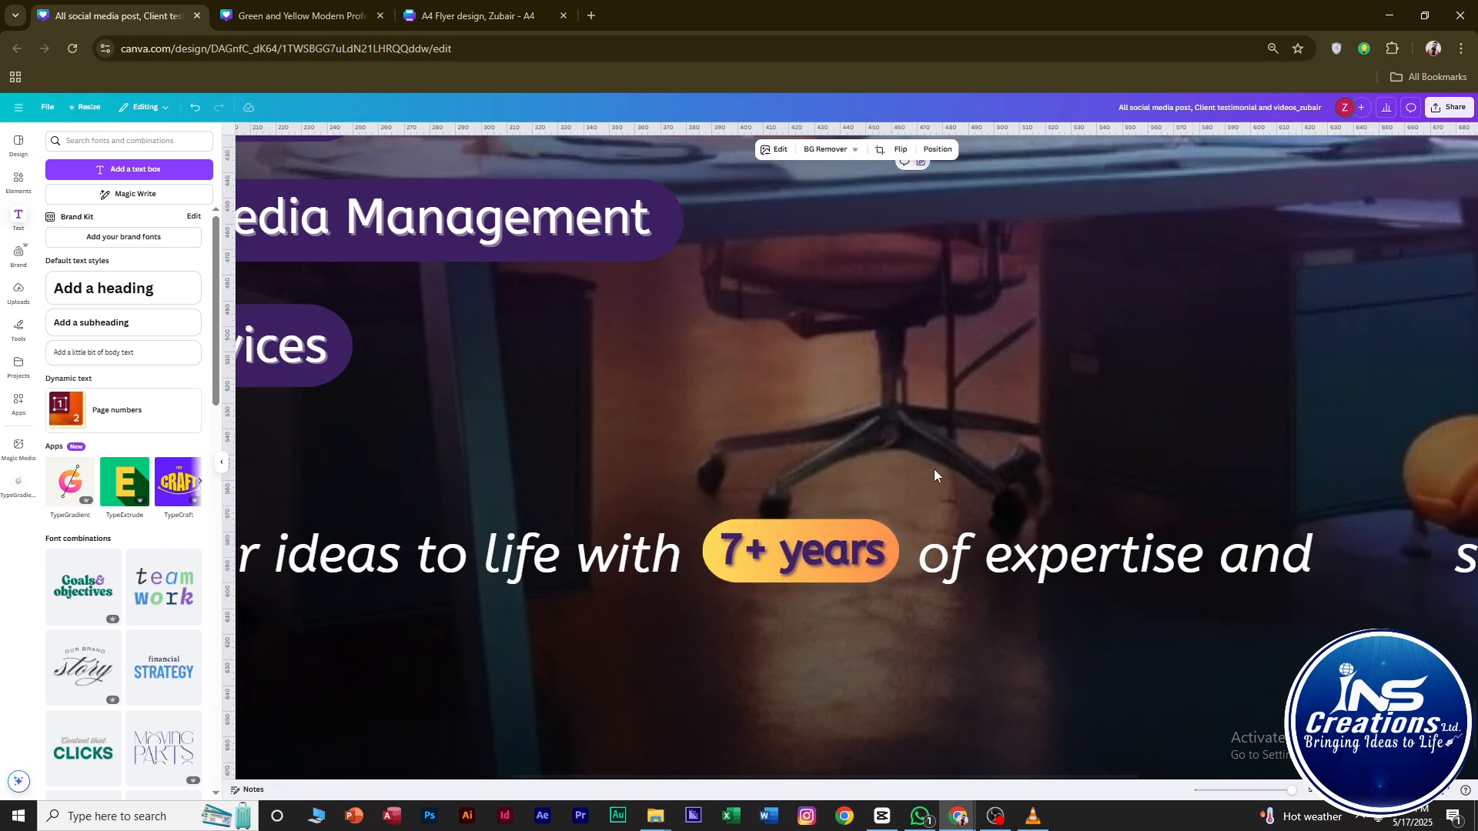
# Move the "600+" badge into the gap between "expertise and" and "successful projects !".
pyautogui.scroll(-4, 1033, 511)
pyautogui.scroll(-1, 1199, 547)
pyautogui.click(1352, 548)
pyautogui.click(1281, 538)
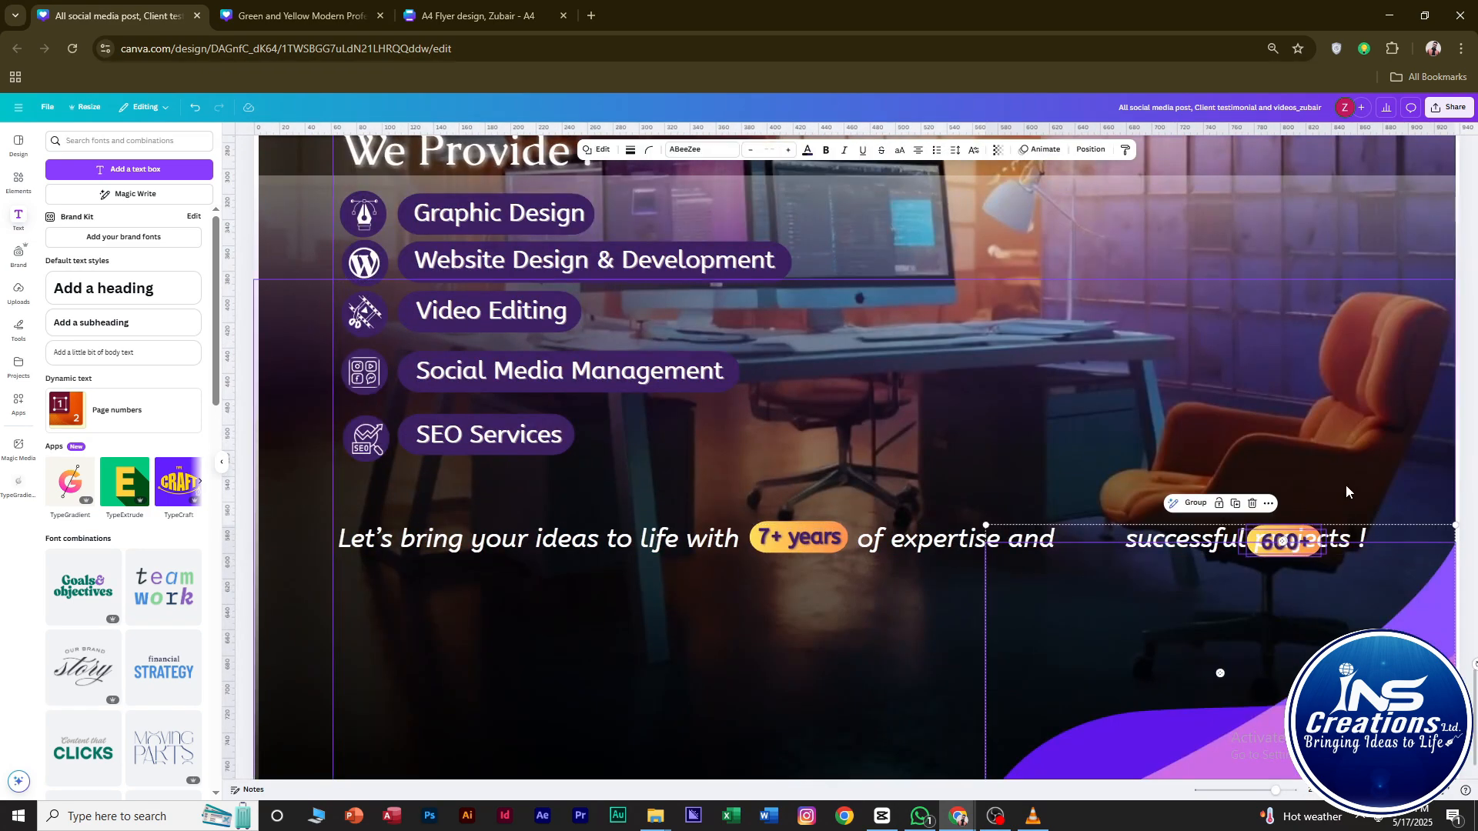
pyautogui.click(1205, 527)
pyautogui.click(1205, 528)
pyautogui.moveTo(1291, 489); pyautogui.dragTo(1081, 592)
pyautogui.click(1161, 464)
pyautogui.click(1117, 475)
# Shorten the "600+" pill and add space before "successful" so the words clear the badge.
pyautogui.scroll(4, 1117, 475)
pyautogui.click(1109, 477)
pyautogui.press('super')
pyautogui.press('super')
pyautogui.press('super')
pyautogui.press('super')
pyautogui.scroll(-3, 1135, 607)
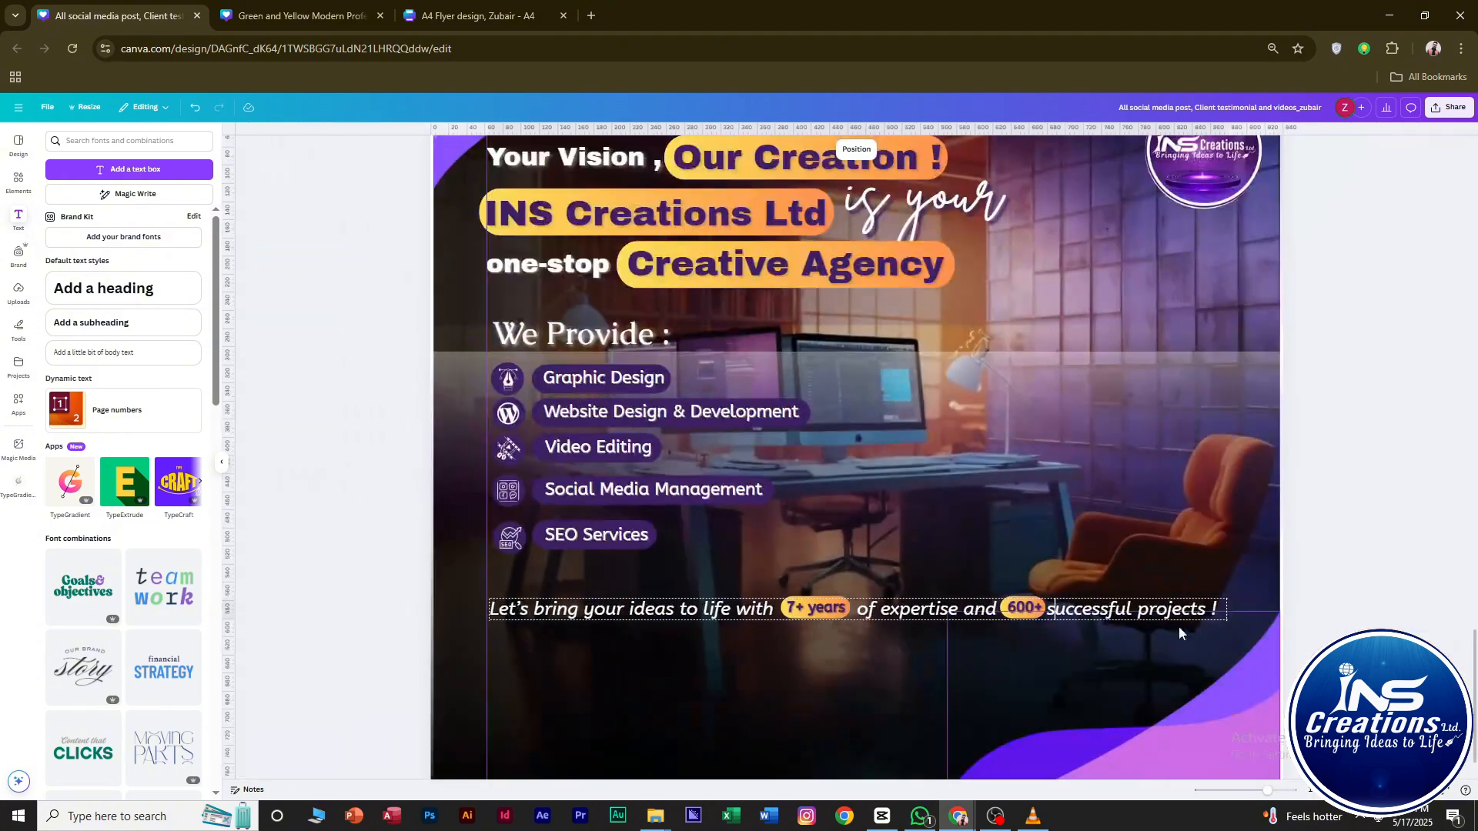
pyautogui.scroll(5, 1370, 569)
pyautogui.scroll(-4, 947, 569)
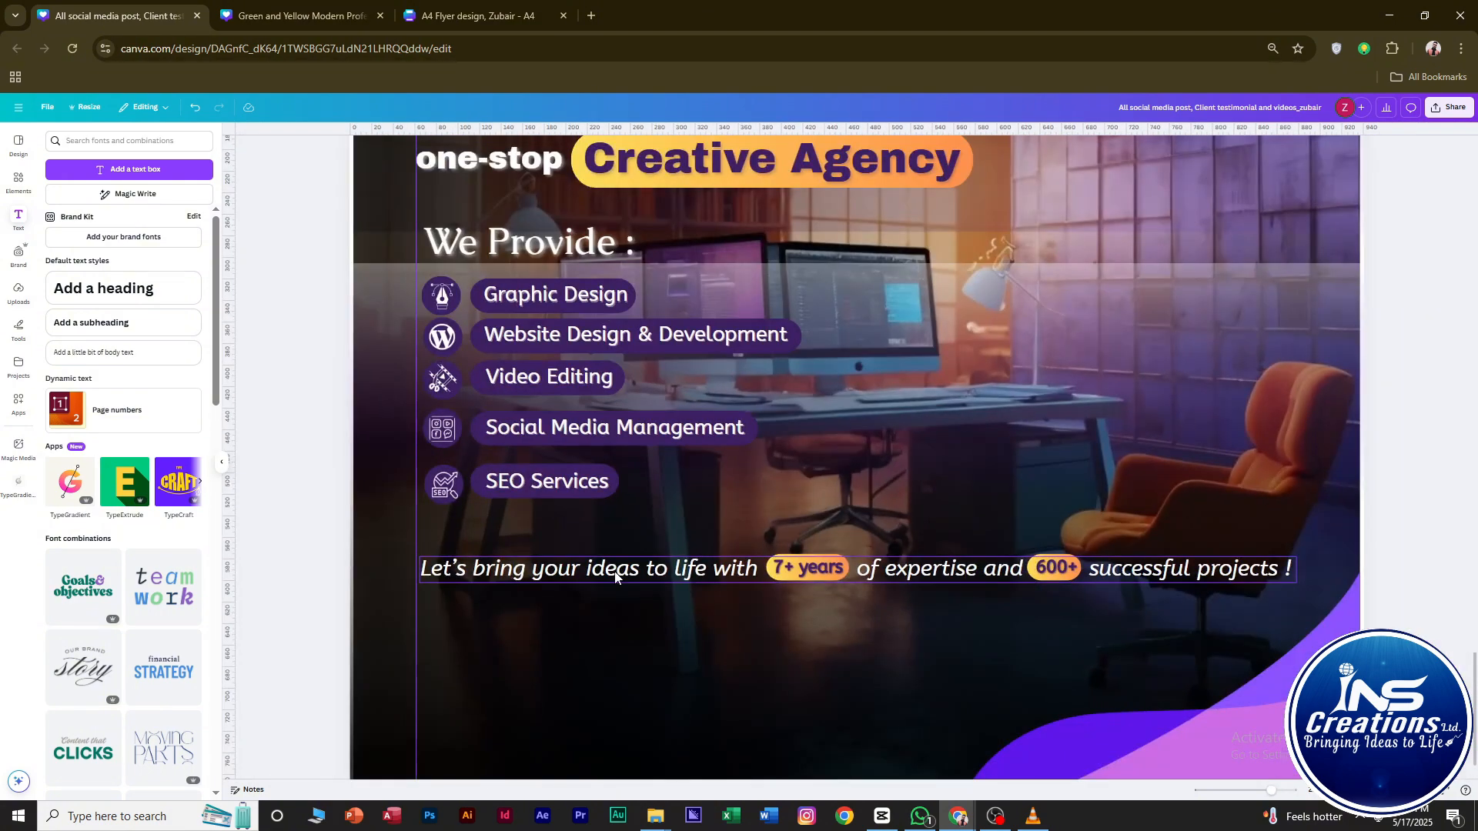
# Apply the Shadow effect to the closing line's text.
pyautogui.click(878, 543)
pyautogui.click(967, 150)
pyautogui.click(129, 199)
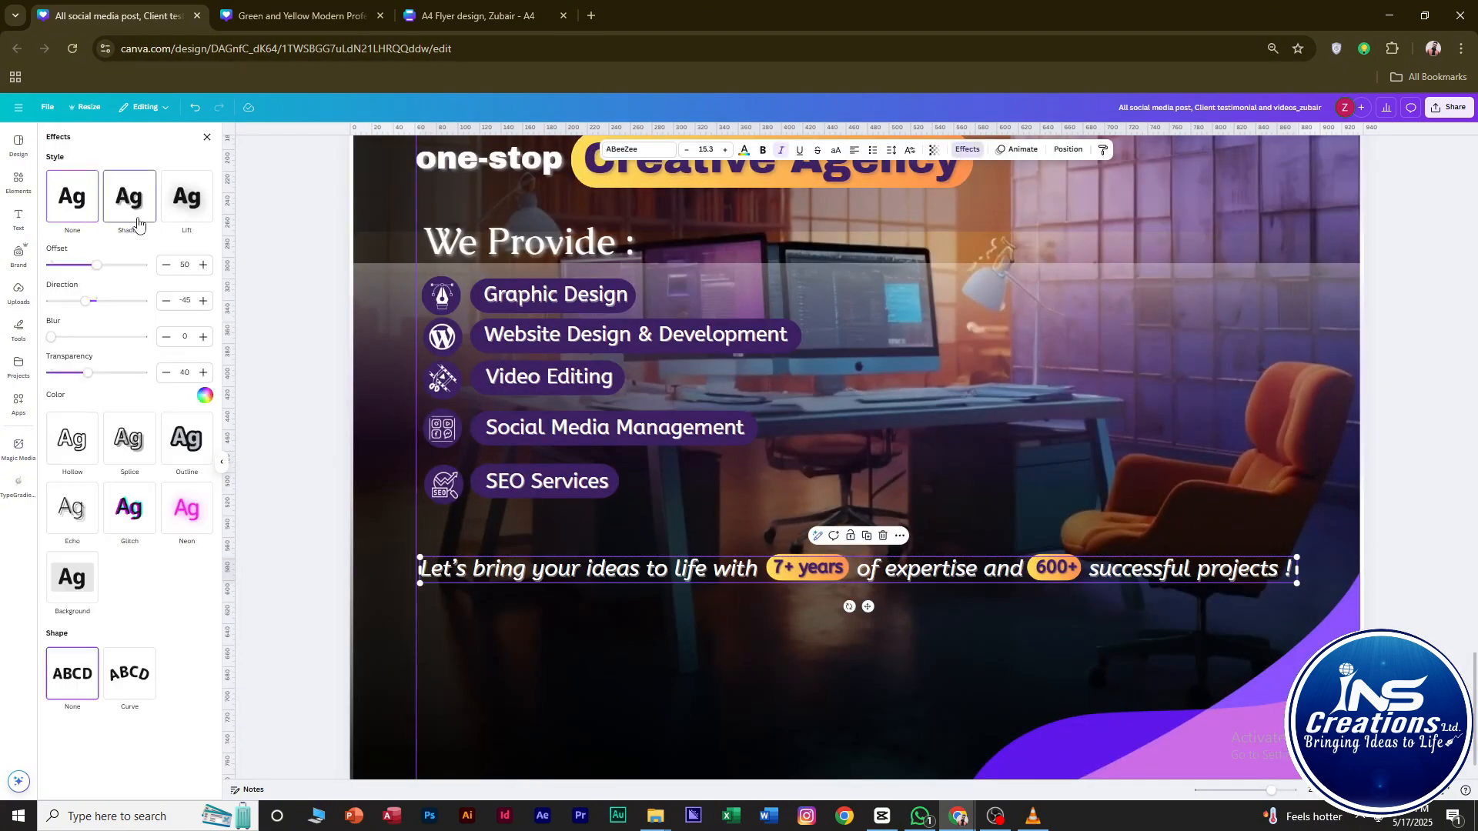
# Duplicate the translucent band from the services list and place the copy over the closing line area.
pyautogui.click(896, 327)
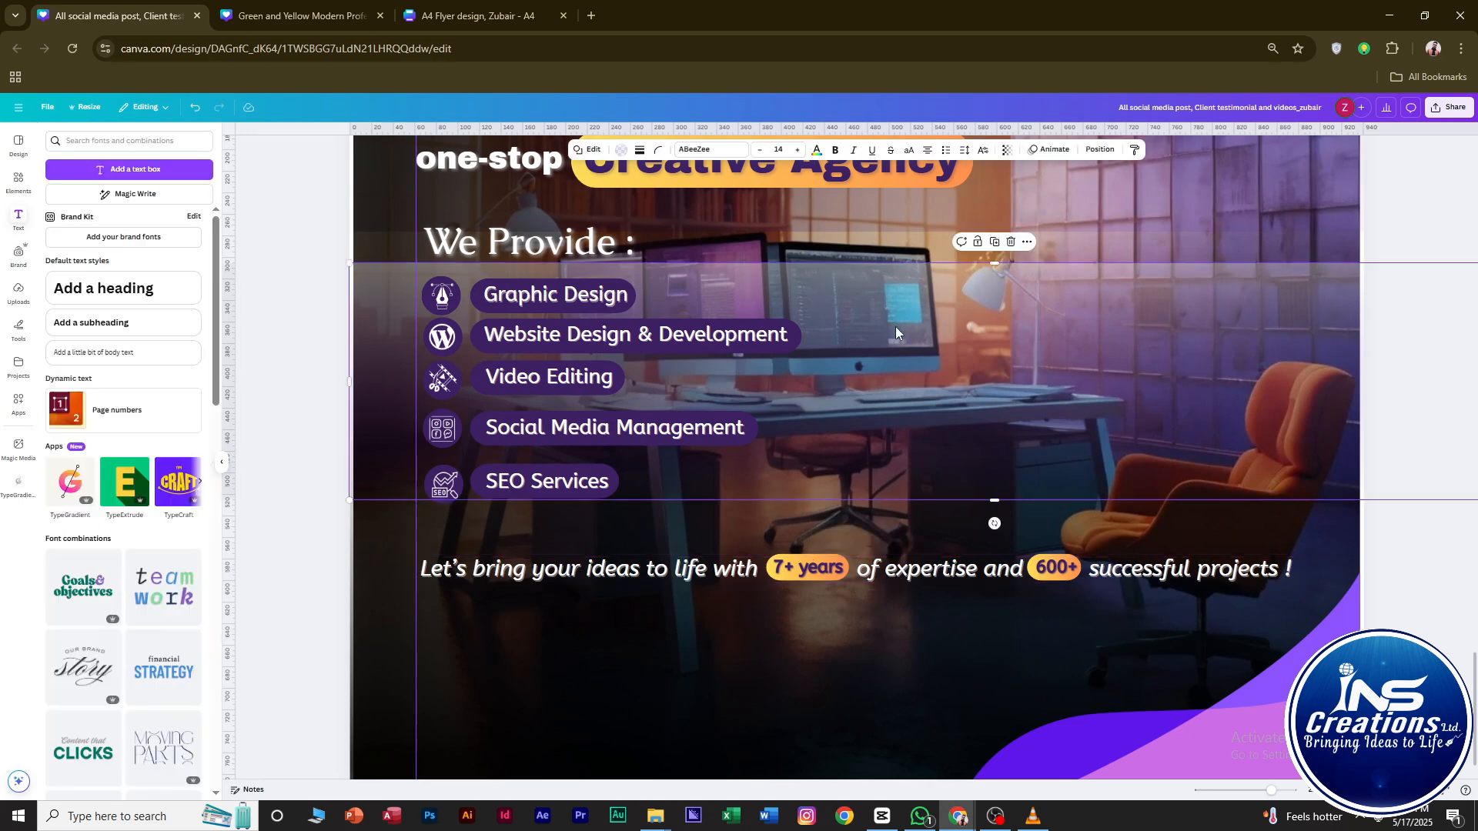
pyautogui.moveTo(896, 327); pyautogui.dragTo(901, 608)
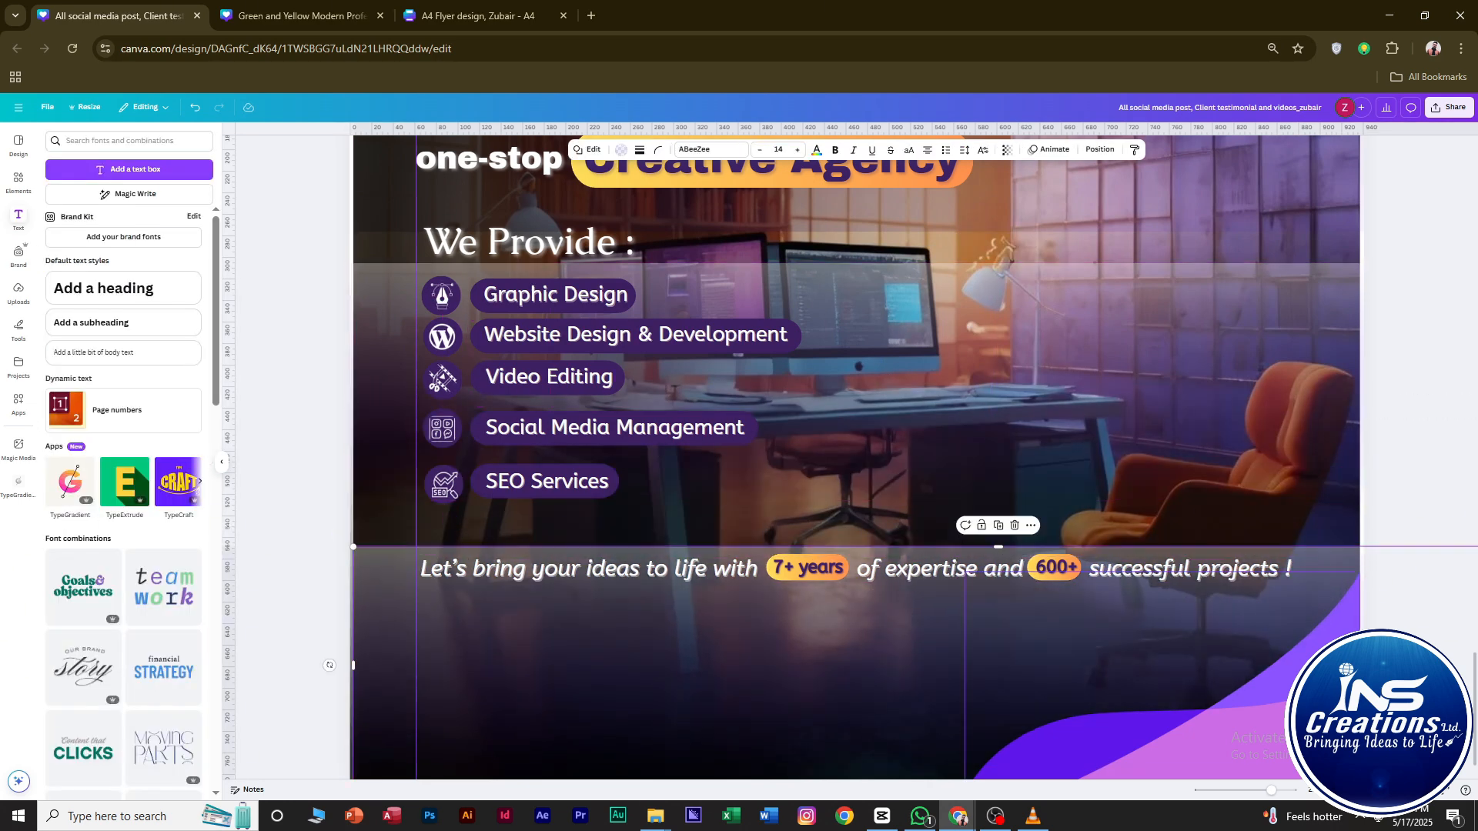
pyautogui.click(1382, 596)
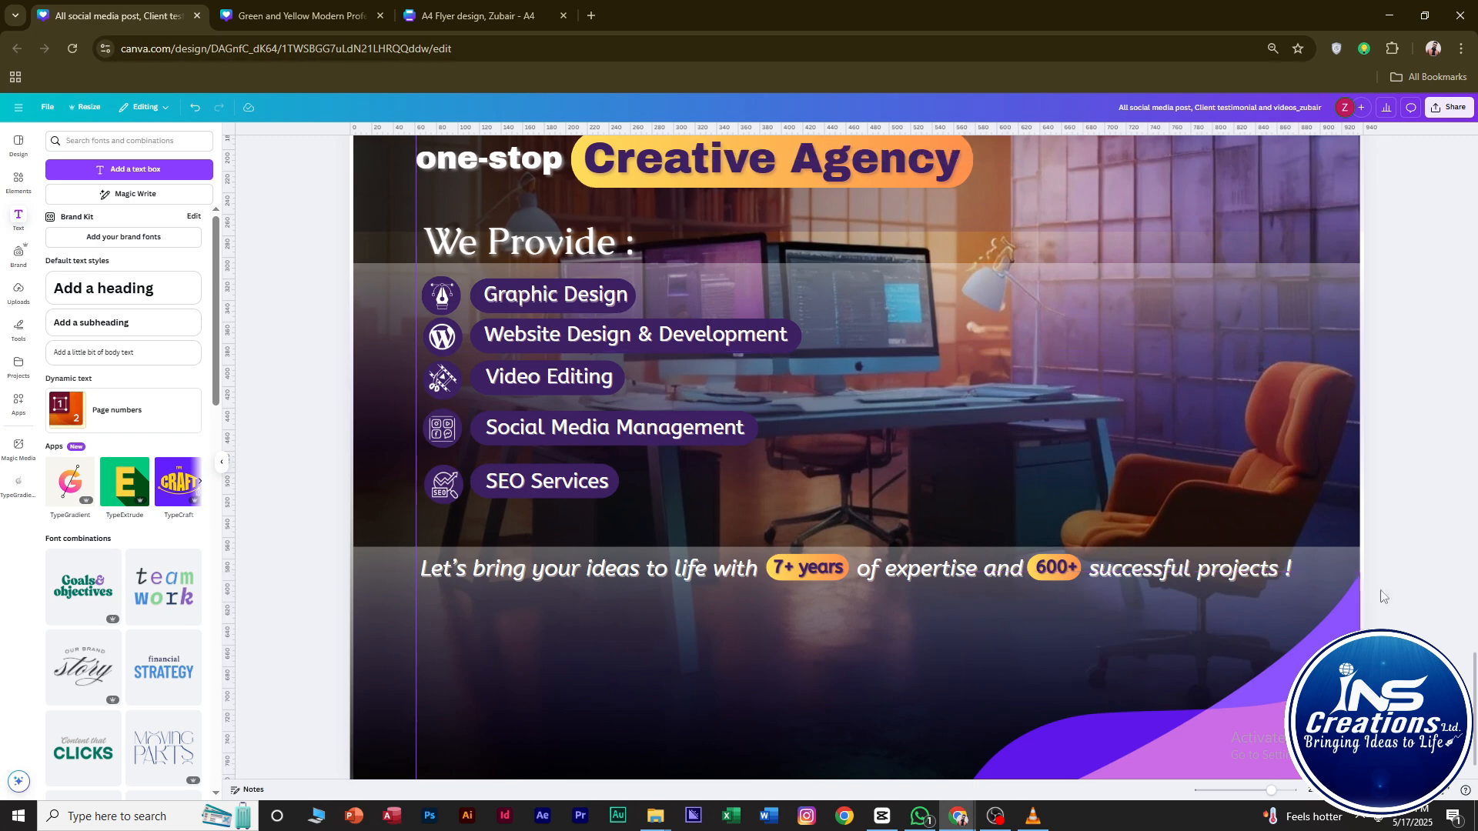
pyautogui.click(1271, 759)
pyautogui.click(873, 671)
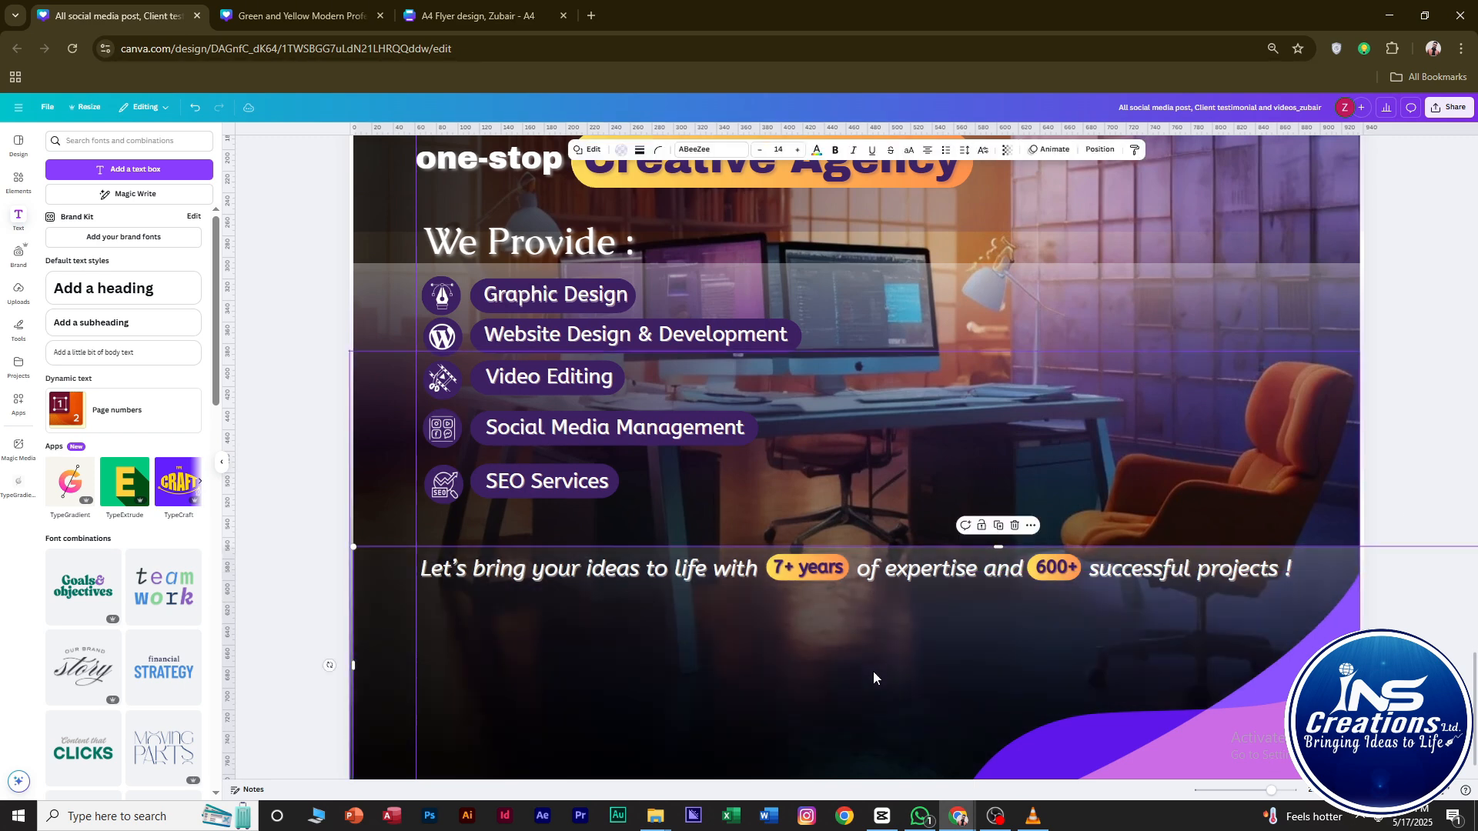
pyautogui.click(873, 672)
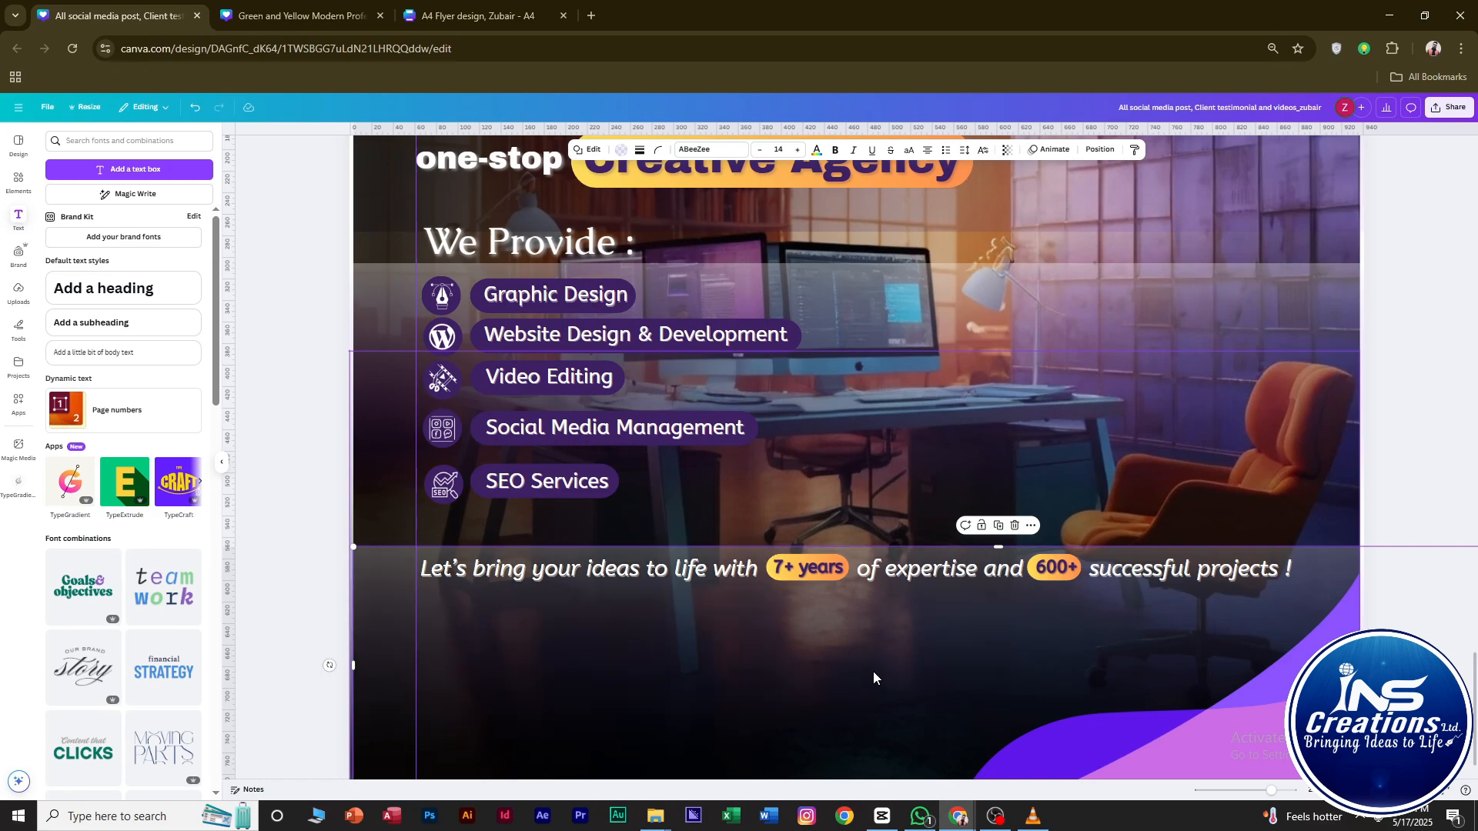
# Reduce the copied band to a slim strip around the closing line, ending at the page's right edge.
pyautogui.scroll(1, 768, 718)
pyautogui.scroll(-2, 890, 653)
pyautogui.scroll(-3, 873, 699)
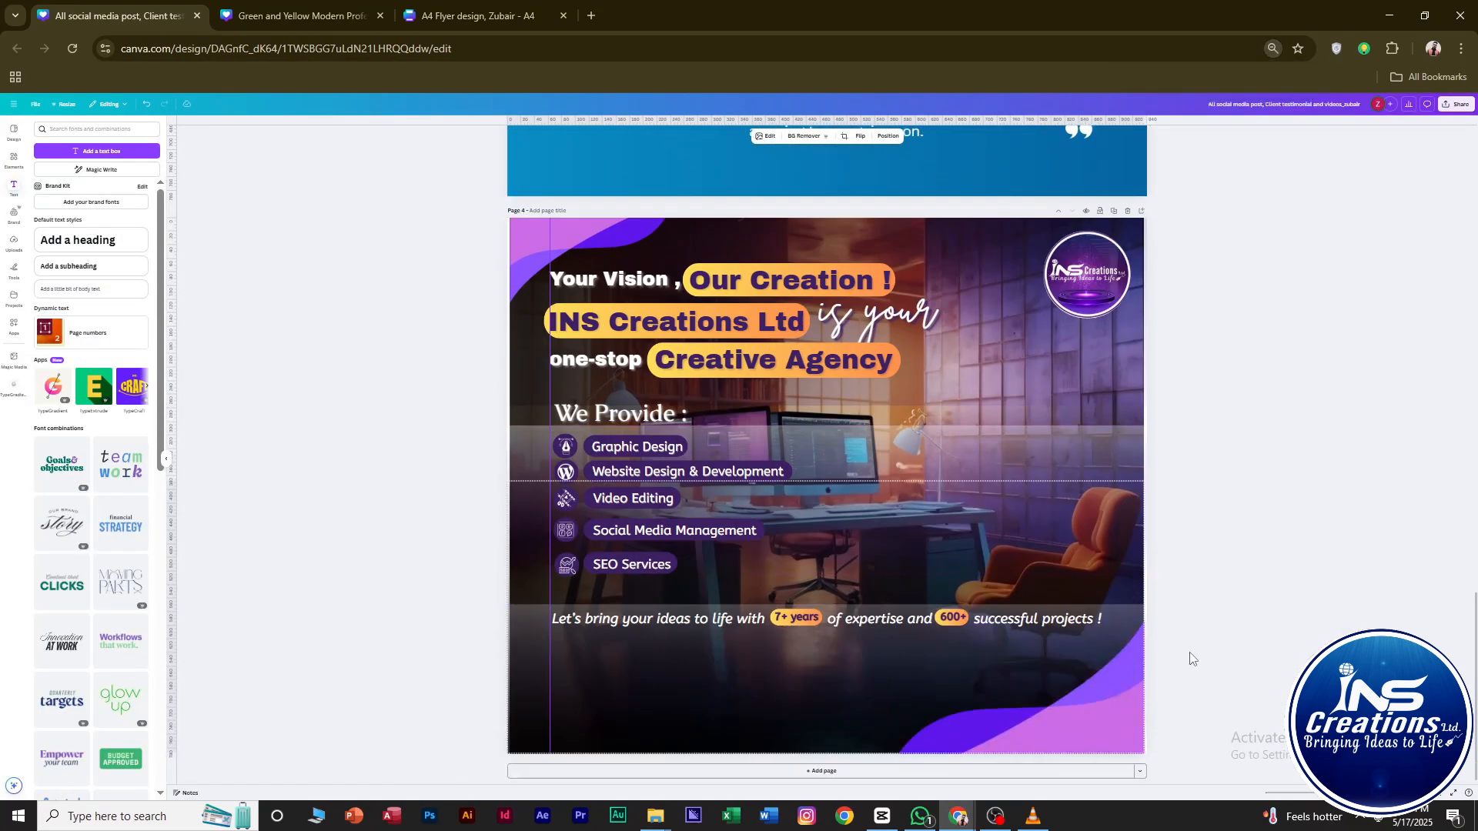
pyautogui.click(526, 619)
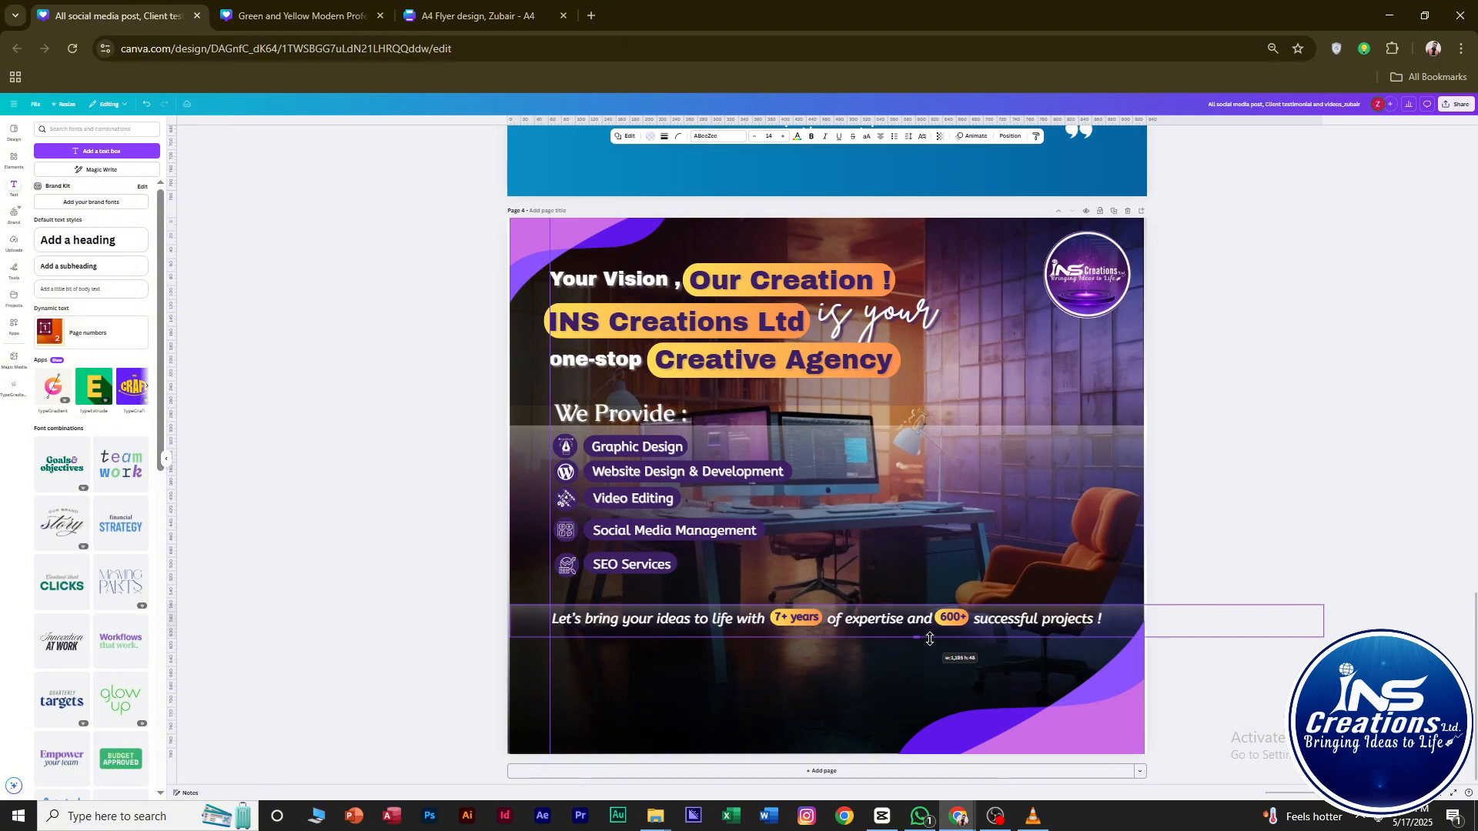
pyautogui.moveTo(1325, 619); pyautogui.dragTo(1147, 626)
pyautogui.click(664, 671)
# Nudge the translucent strip up so it lies evenly around the closing line.
pyautogui.scroll(2, 664, 671)
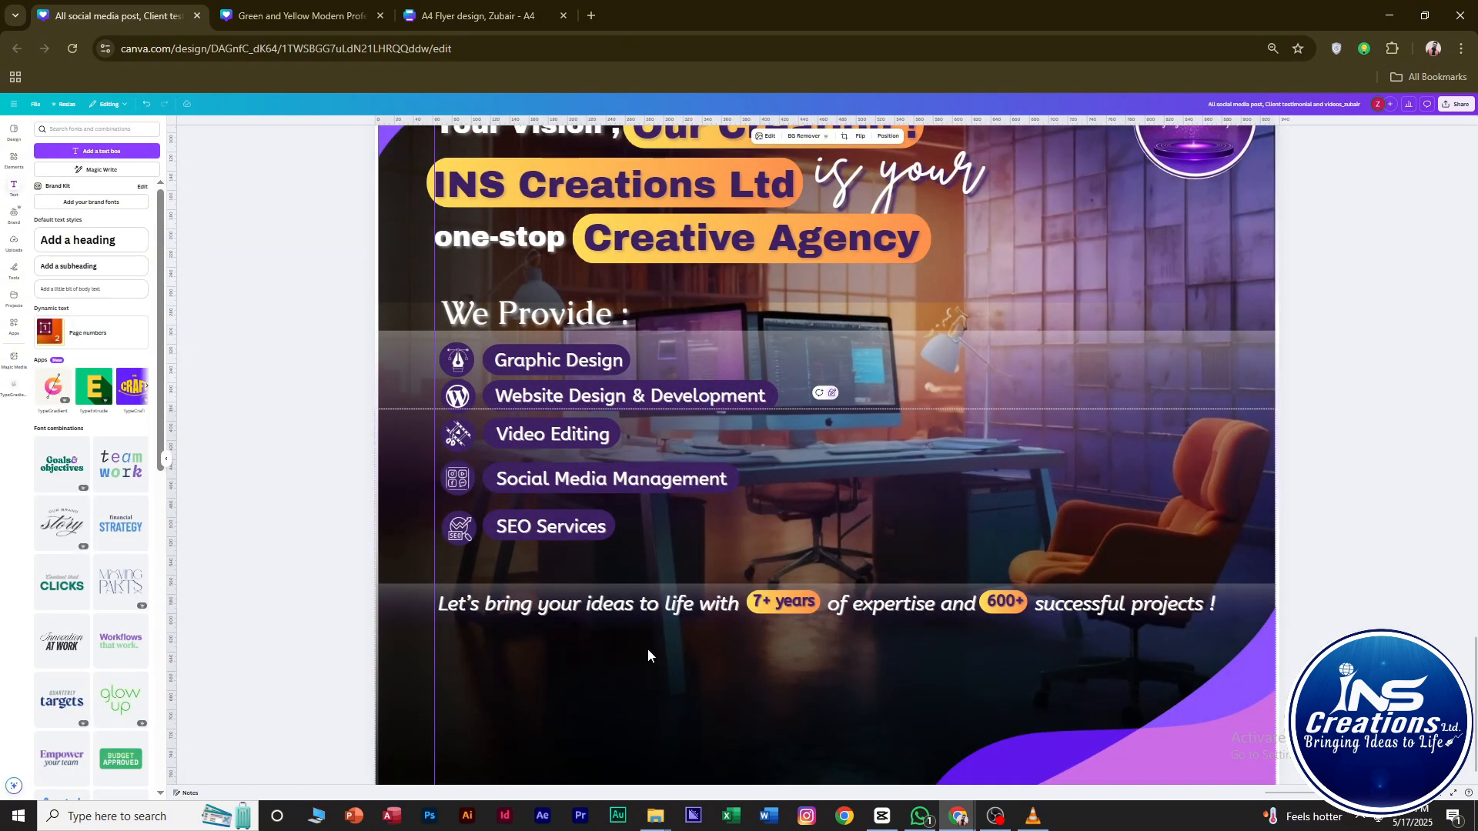
pyautogui.click(519, 612)
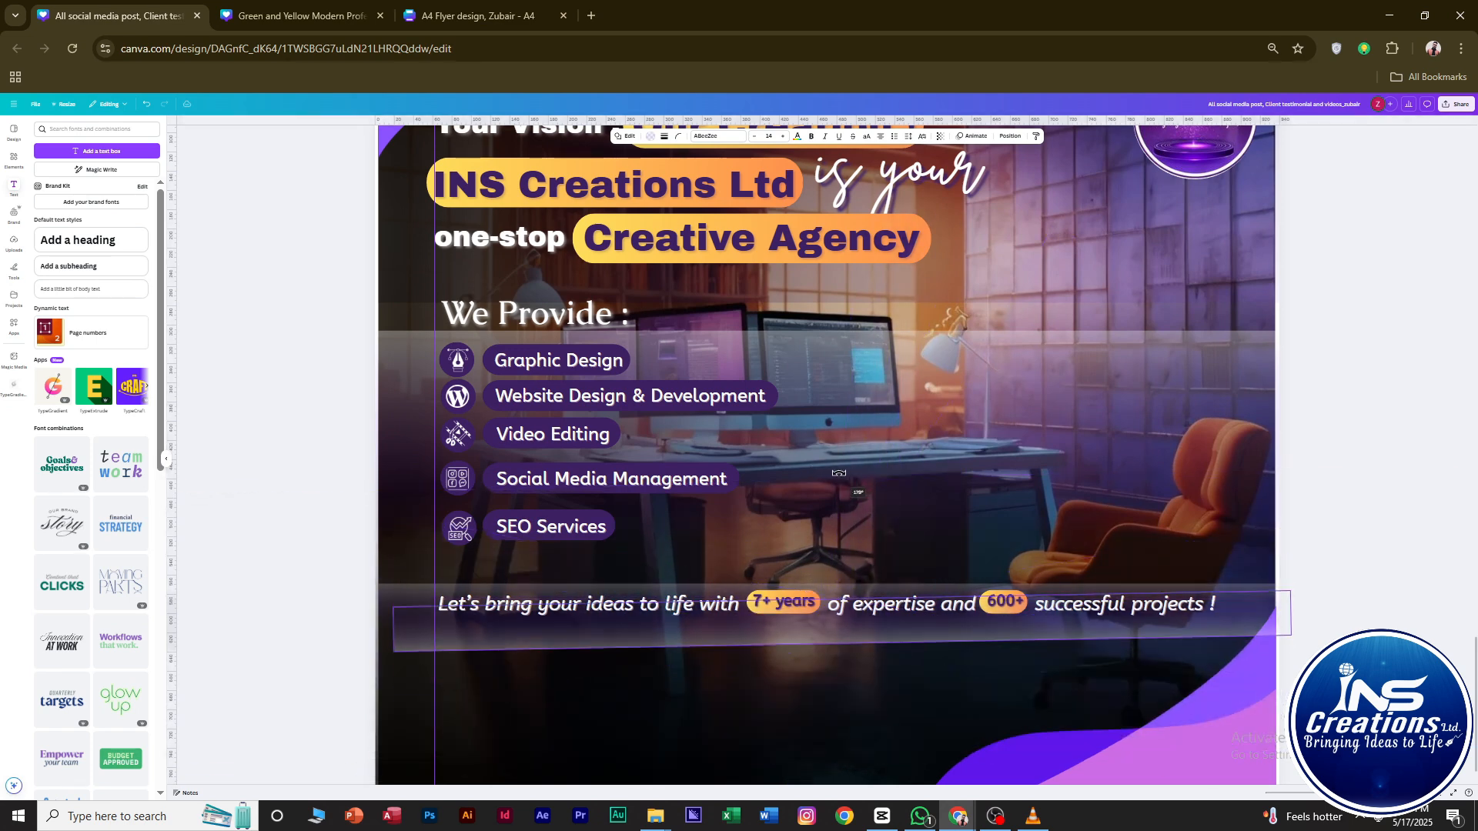
pyautogui.press('Escape')
pyautogui.click(555, 625)
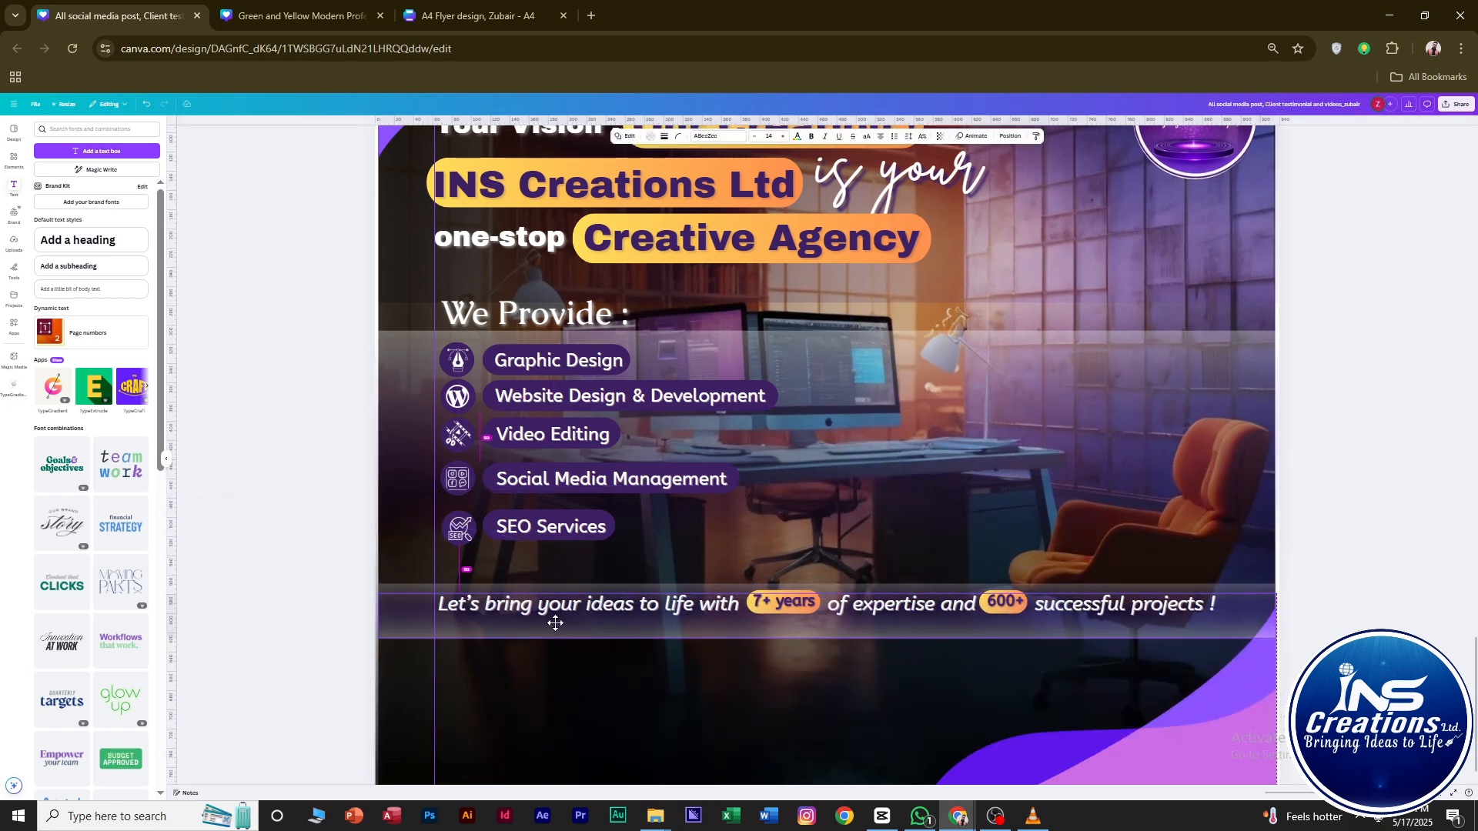
pyautogui.moveTo(555, 623); pyautogui.dragTo(557, 612)
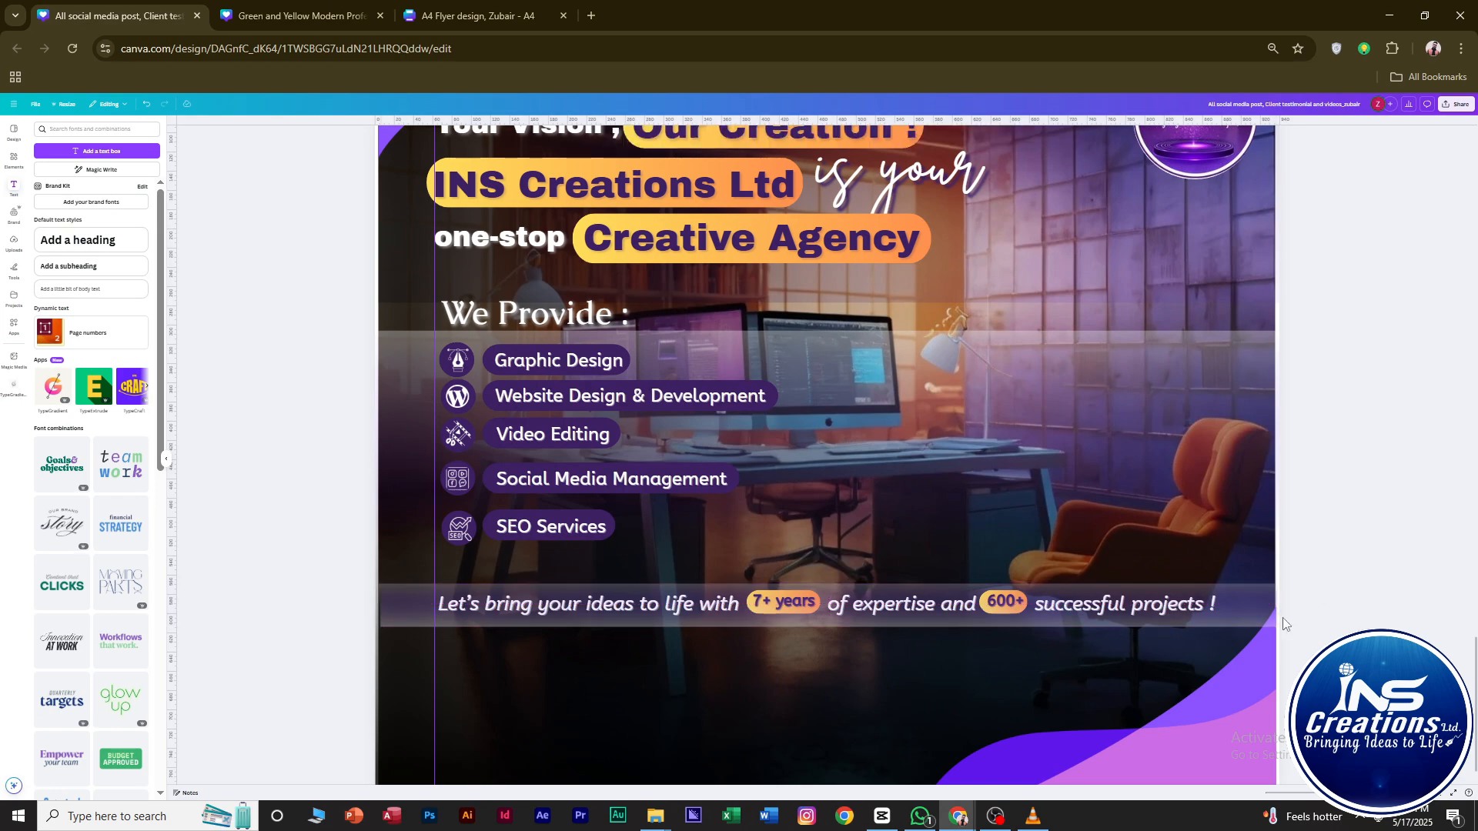
# Try locking the translucent strip to reach the closing line's text.
pyautogui.keyDown('ctrl'); pyautogui.scroll(5, 682, 627); pyautogui.keyUp('ctrl')
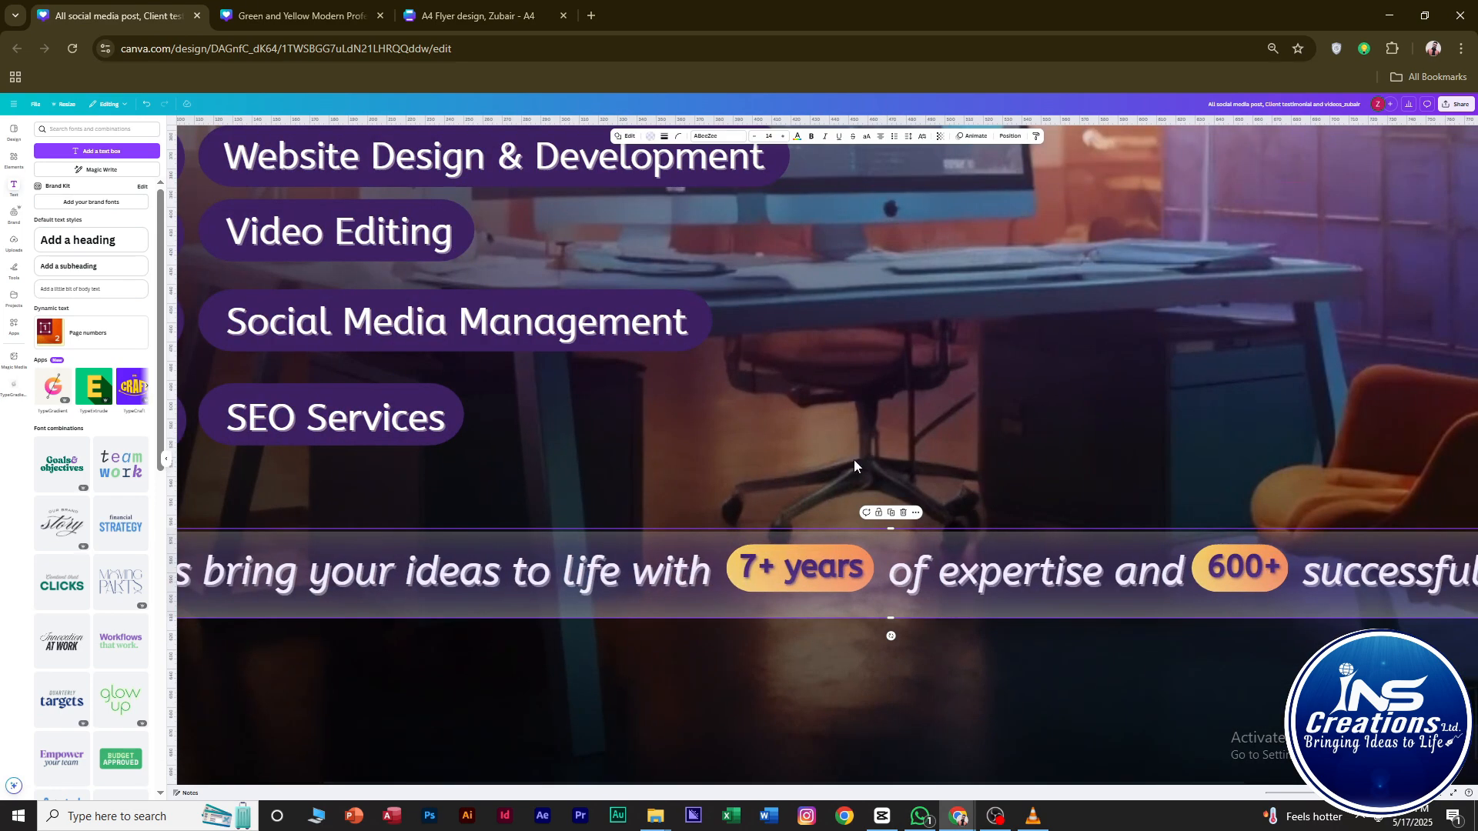
pyautogui.click(1061, 583)
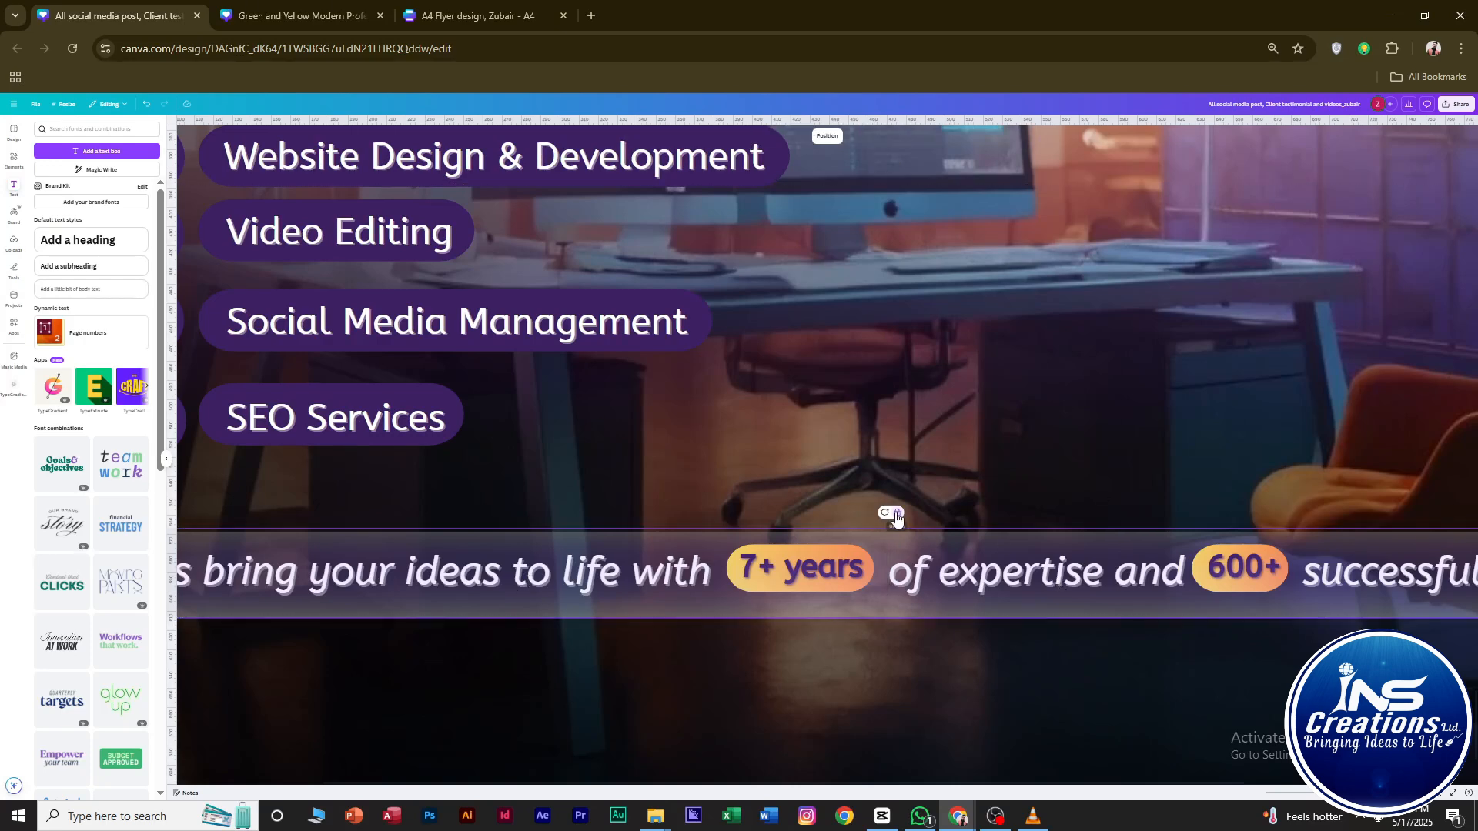
pyautogui.click(997, 563)
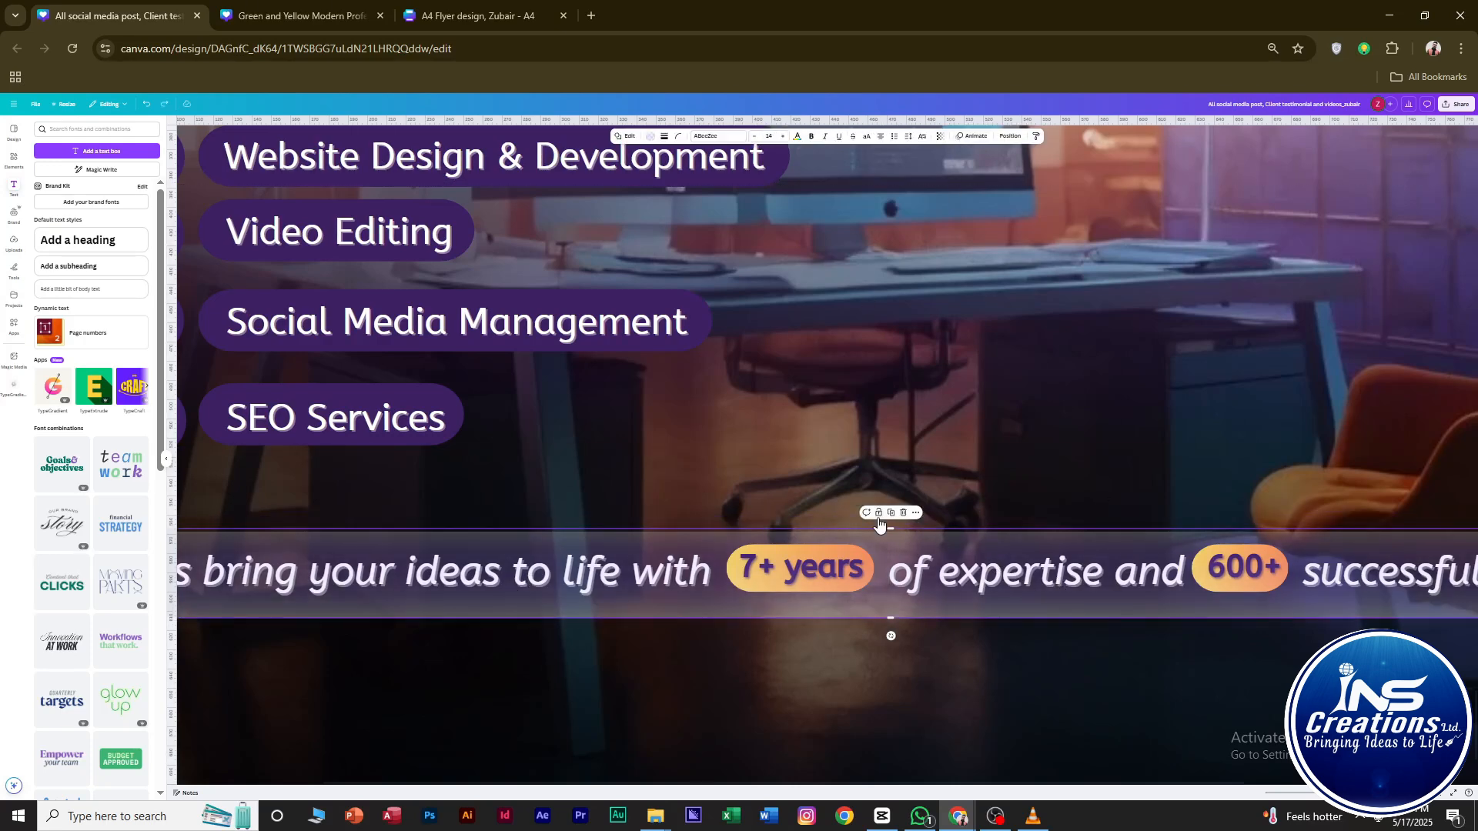
pyautogui.click(880, 529)
pyautogui.press('Escape')
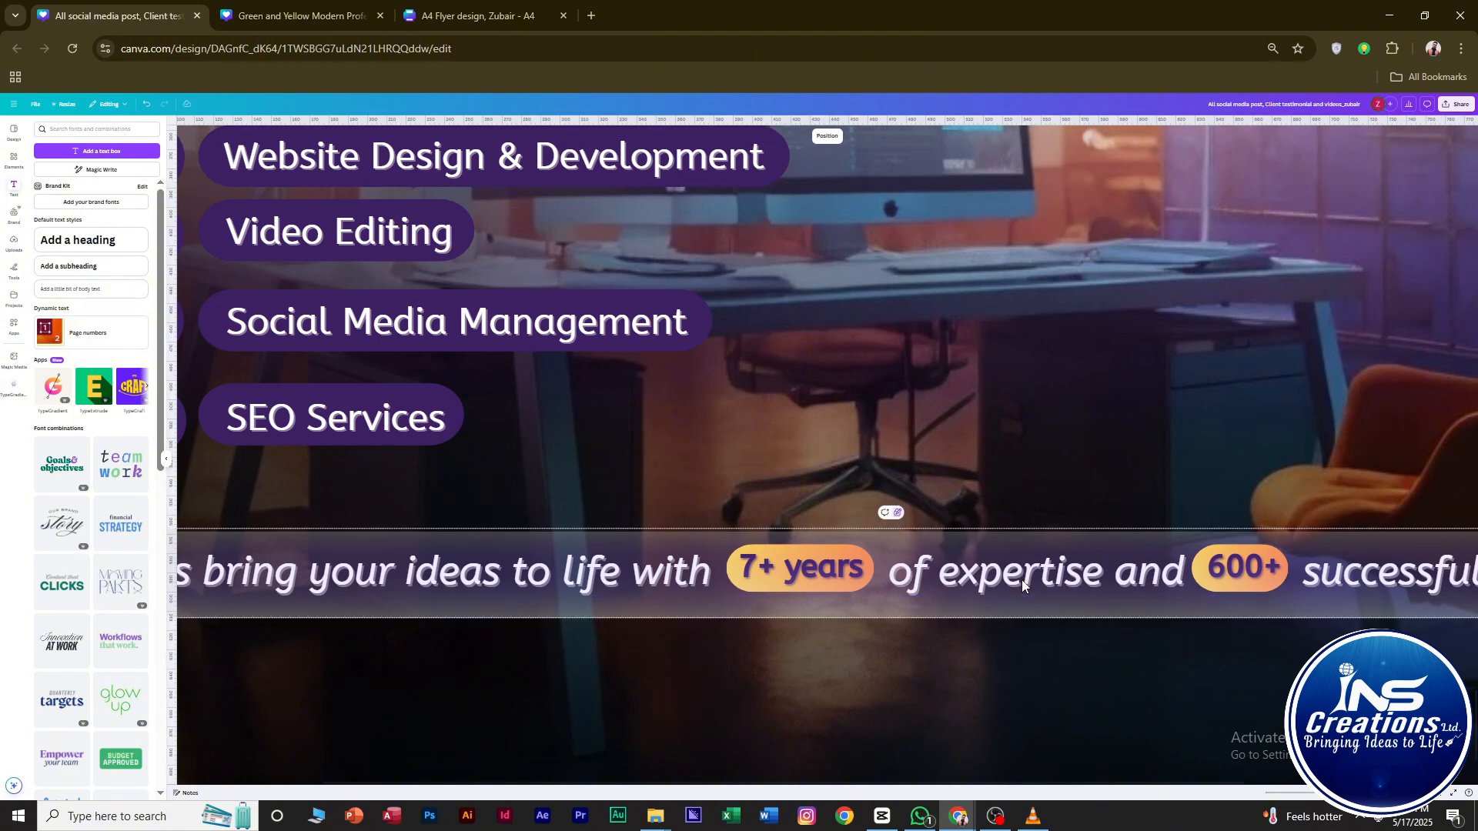
# Unlock the strip, shift it down clear of the closing line, and restyle the text's shadow to black with blur 63 and transparency 100.
pyautogui.click(935, 504)
pyautogui.moveTo(1023, 593); pyautogui.dragTo(843, 692)
pyautogui.click(994, 589)
pyautogui.click(913, 137)
pyautogui.click(154, 320)
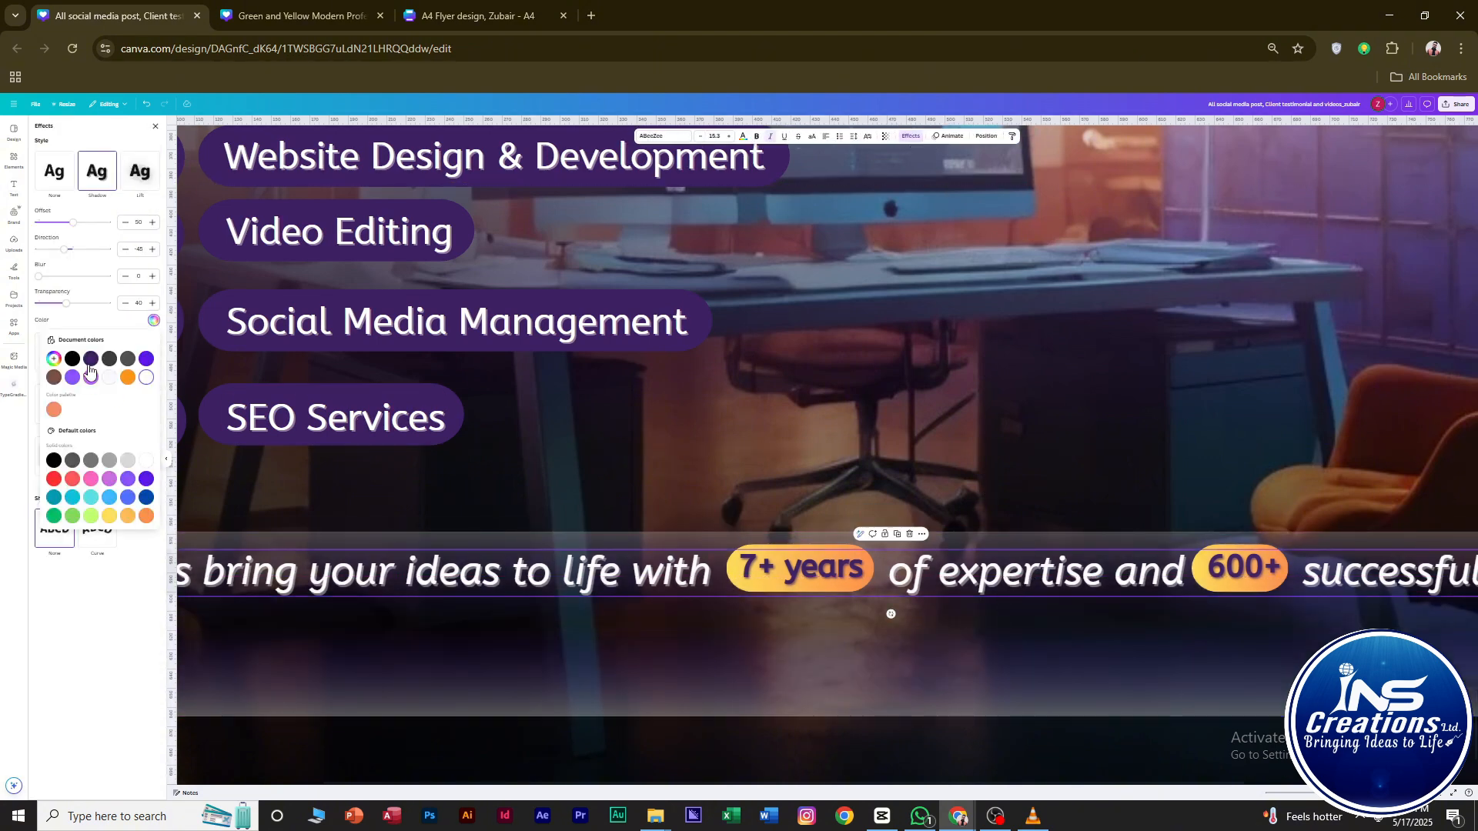
pyautogui.moveTo(38, 277); pyautogui.dragTo(51, 277)
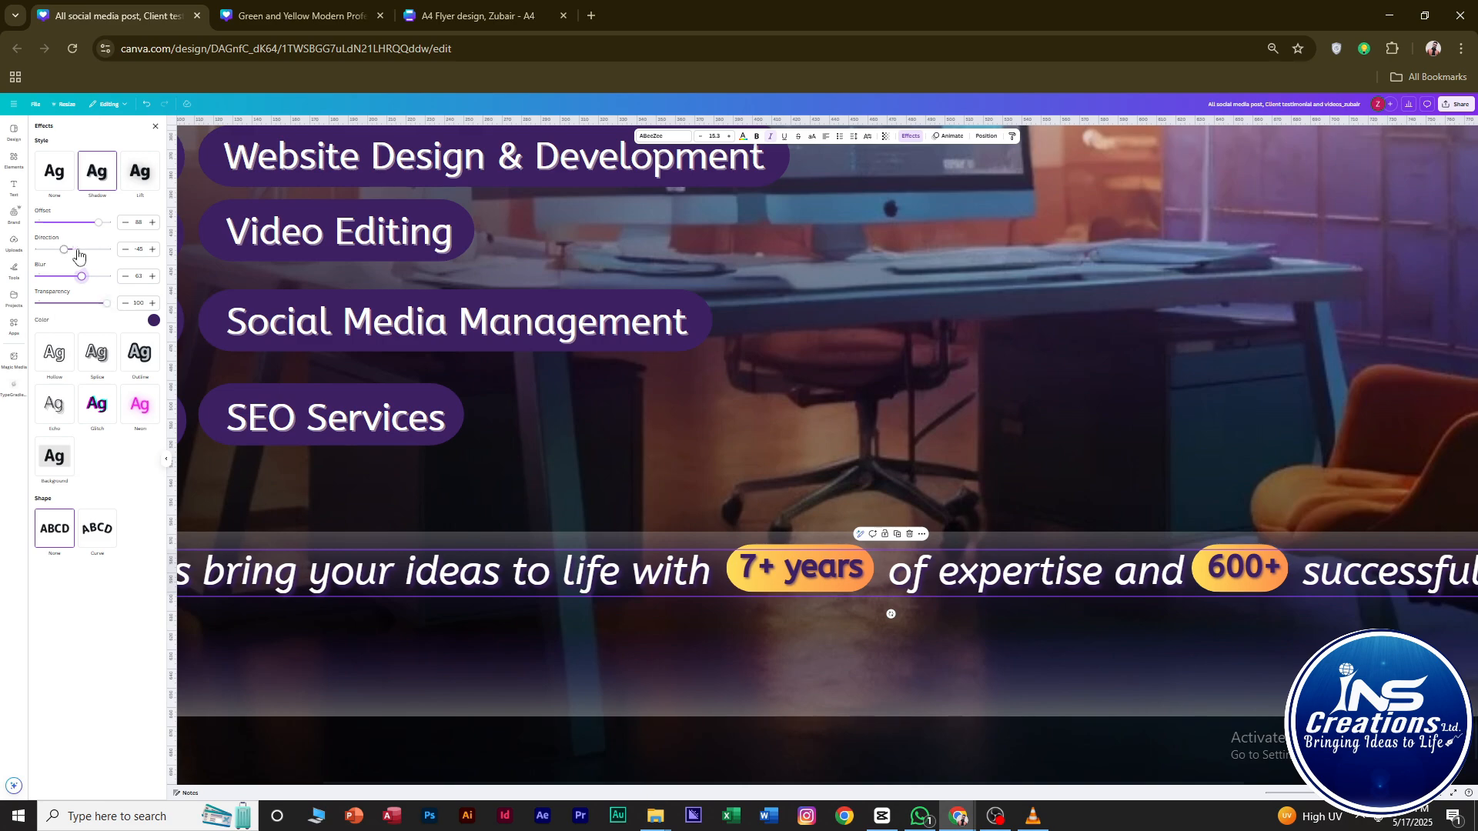
pyautogui.click(152, 322)
pyautogui.click(73, 359)
# Move the translucent strip back up over the closing line.
pyautogui.click(653, 482)
pyautogui.moveTo(902, 701); pyautogui.dragTo(850, 605)
pyautogui.click(860, 645)
pyautogui.scroll(-4, 859, 578)
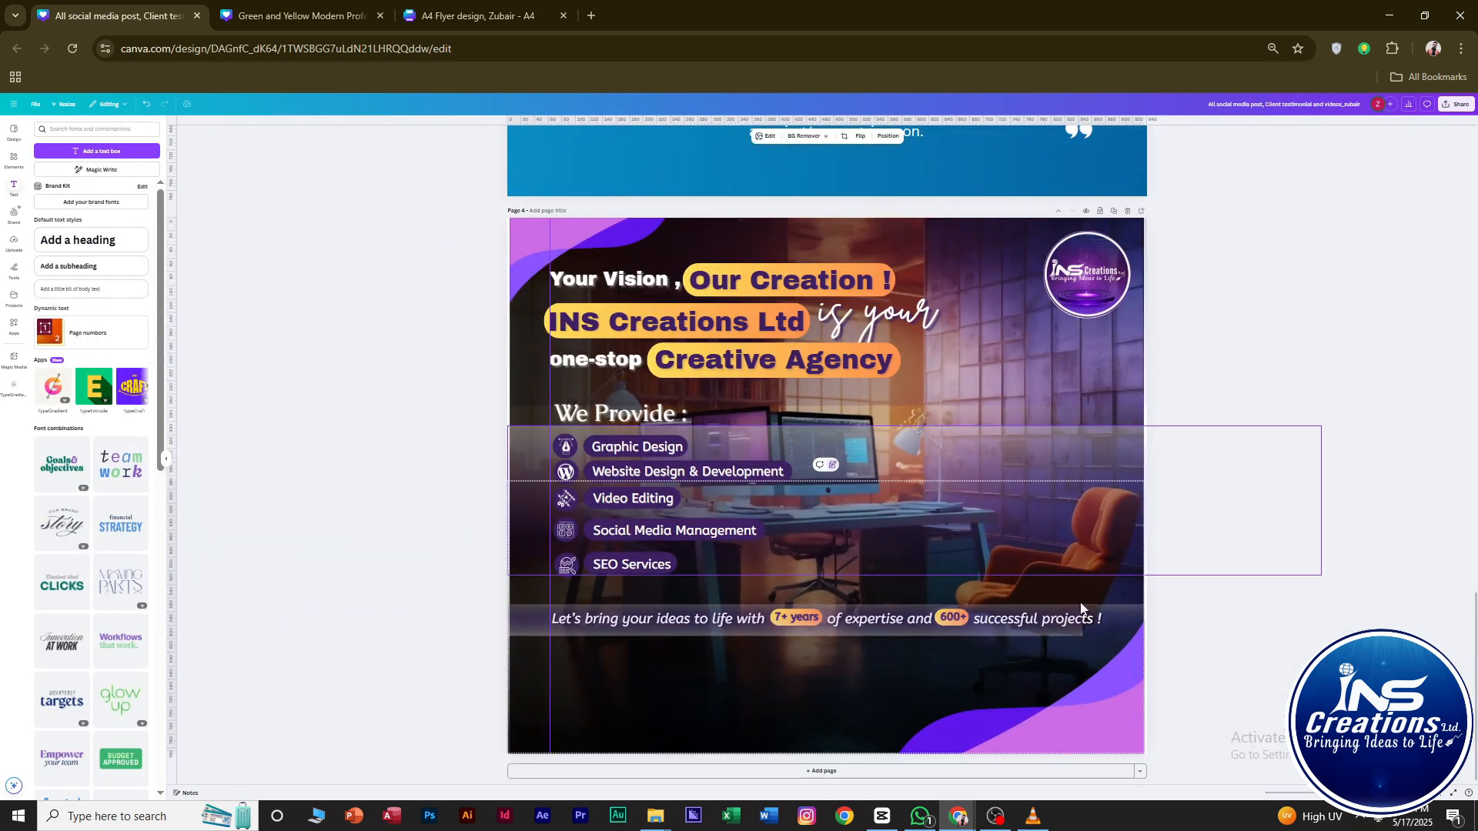
# Extend the translucent strip behind the closing line to the page's right edge.
pyautogui.click(1070, 632)
pyautogui.click(1272, 630)
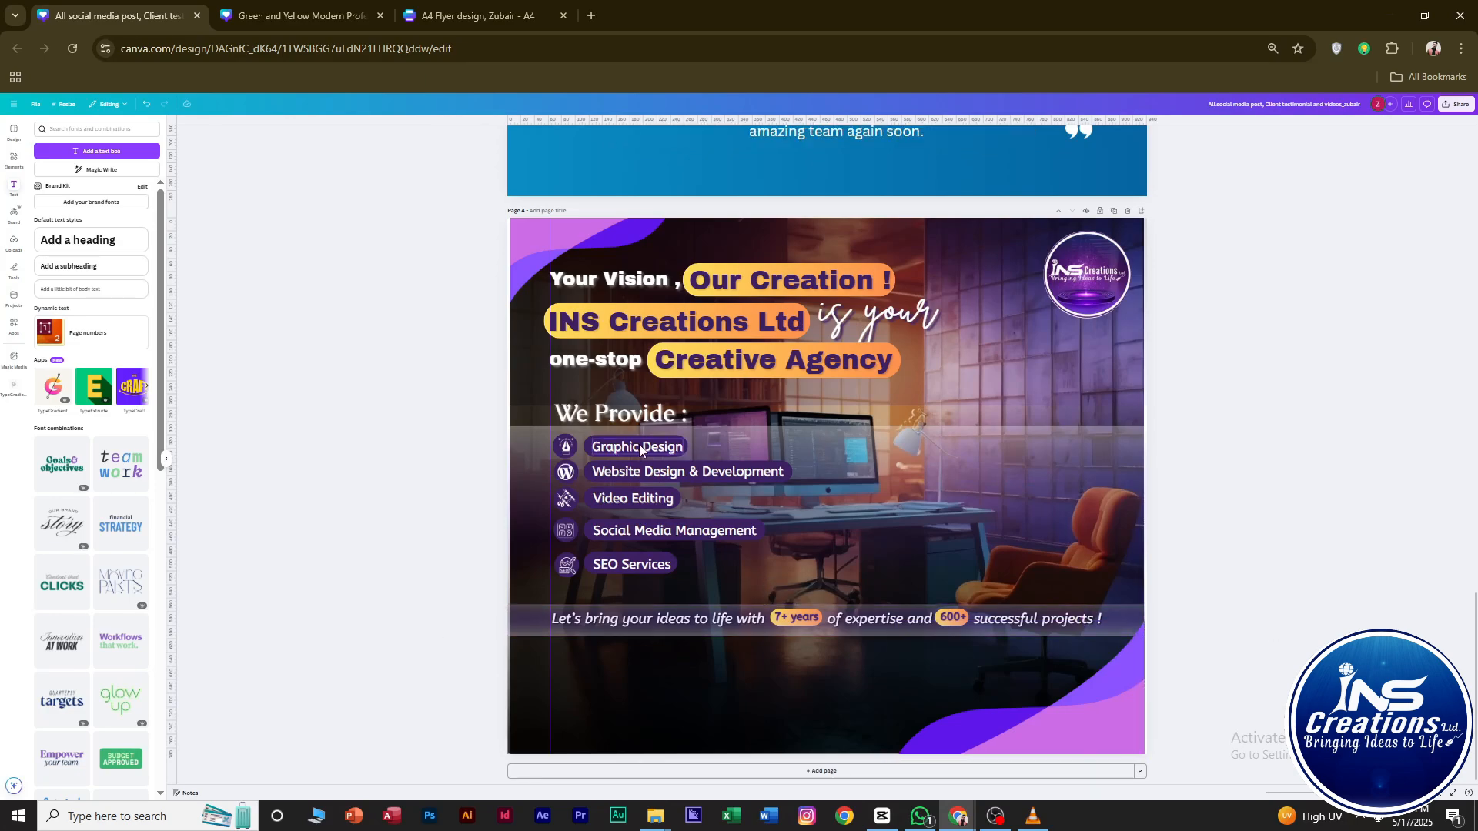
pyautogui.scroll(5, 766, 591)
pyautogui.scroll(-2, 346, 607)
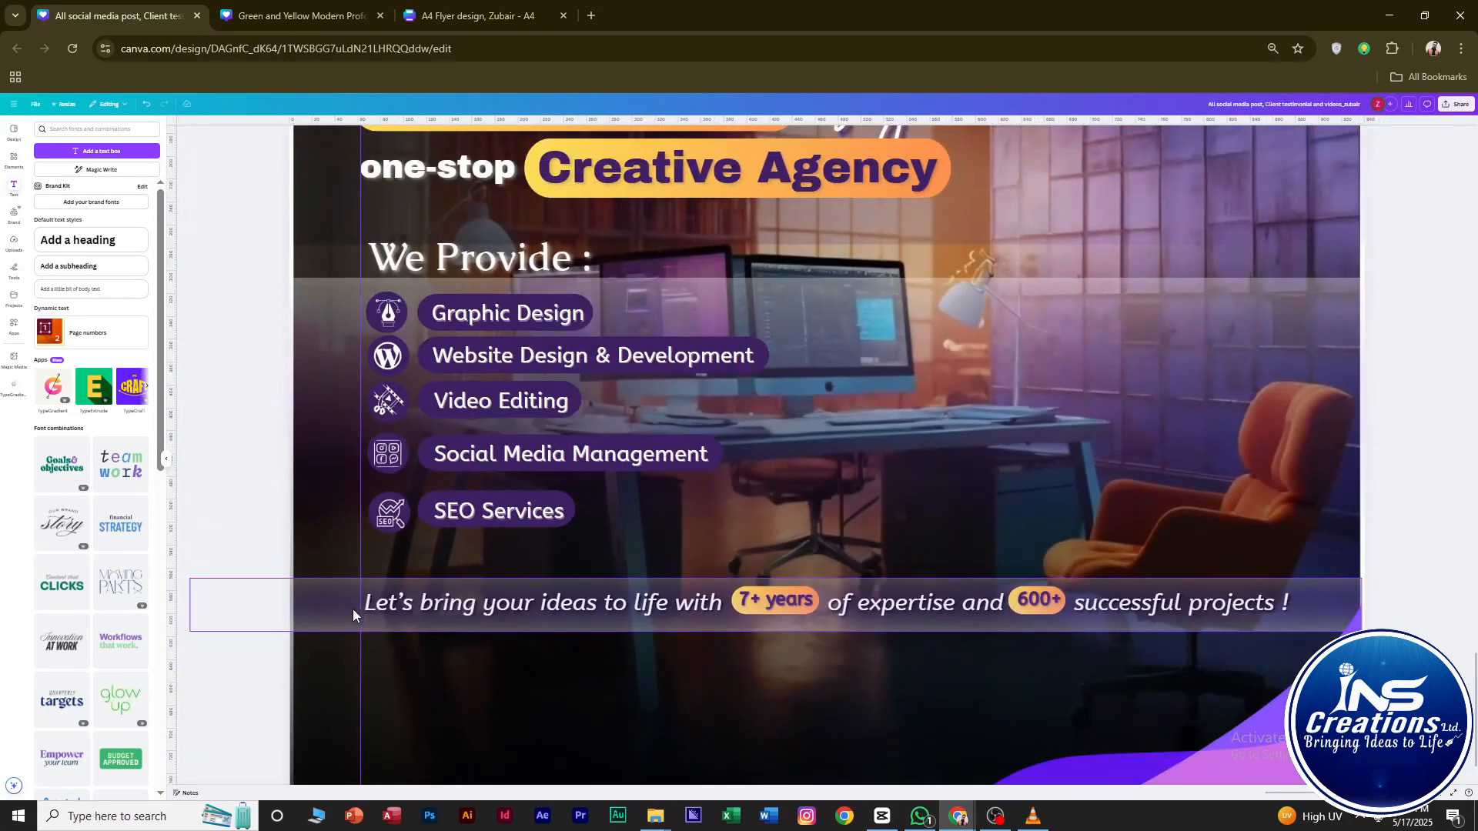
pyautogui.scroll(-2, 1347, 472)
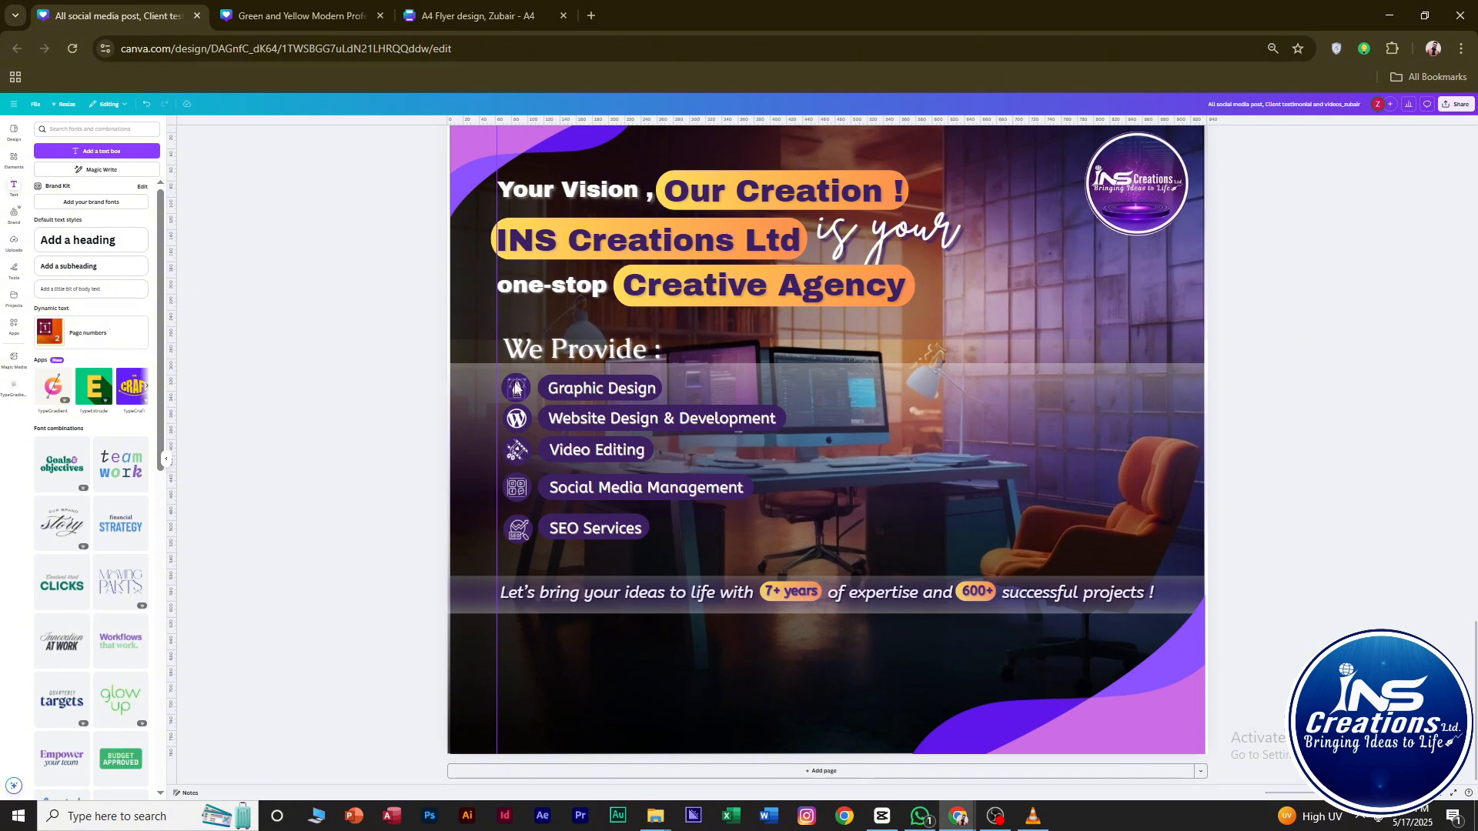
# Fill all five service label pills, from Graphic Design to SEO Services, with the yellow-to-orange linear gradient.
pyautogui.scroll(3, 625, 360)
pyautogui.click(597, 388)
pyautogui.click(129, 228)
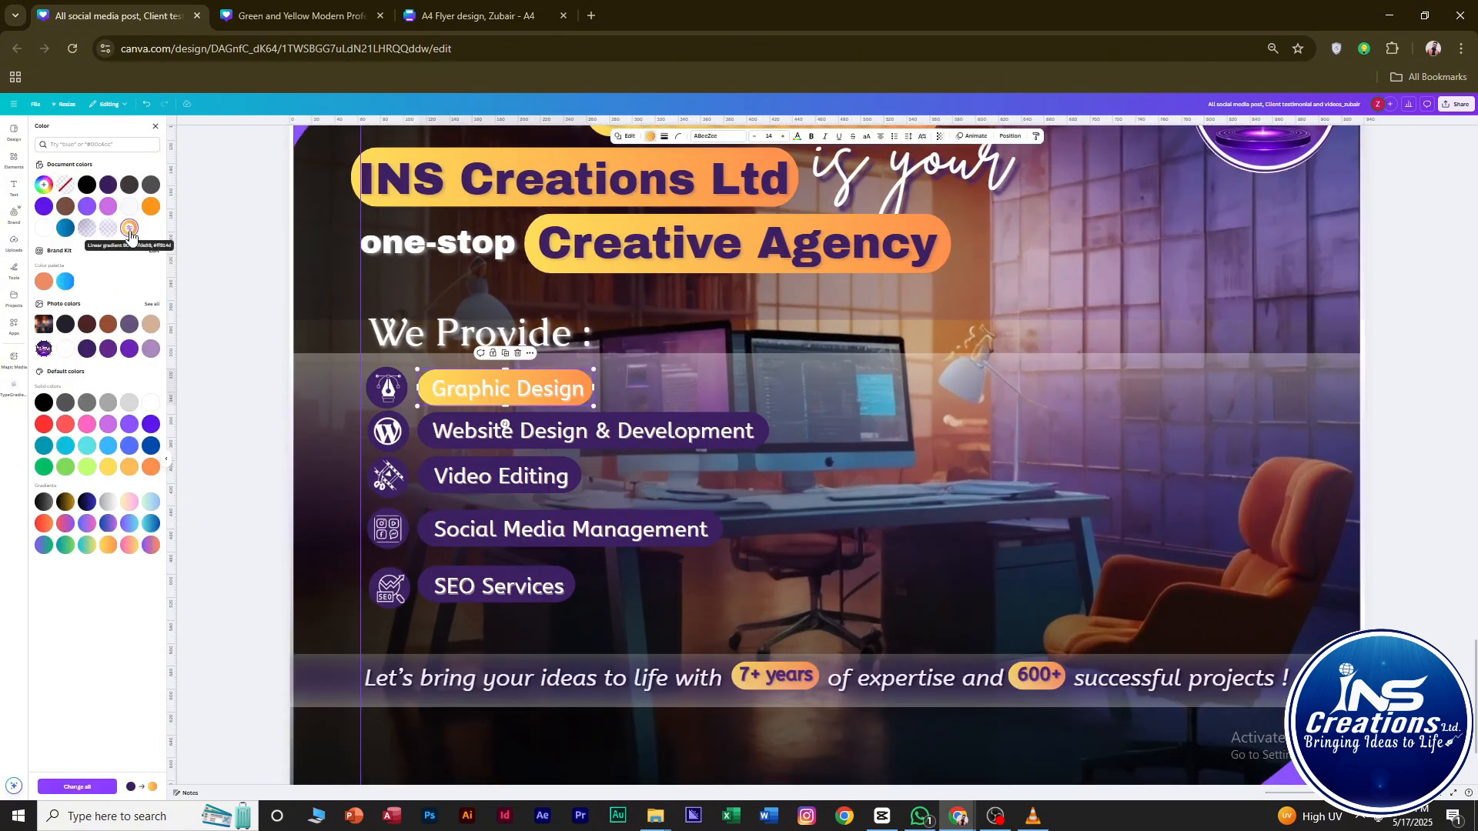
pyautogui.click(762, 431)
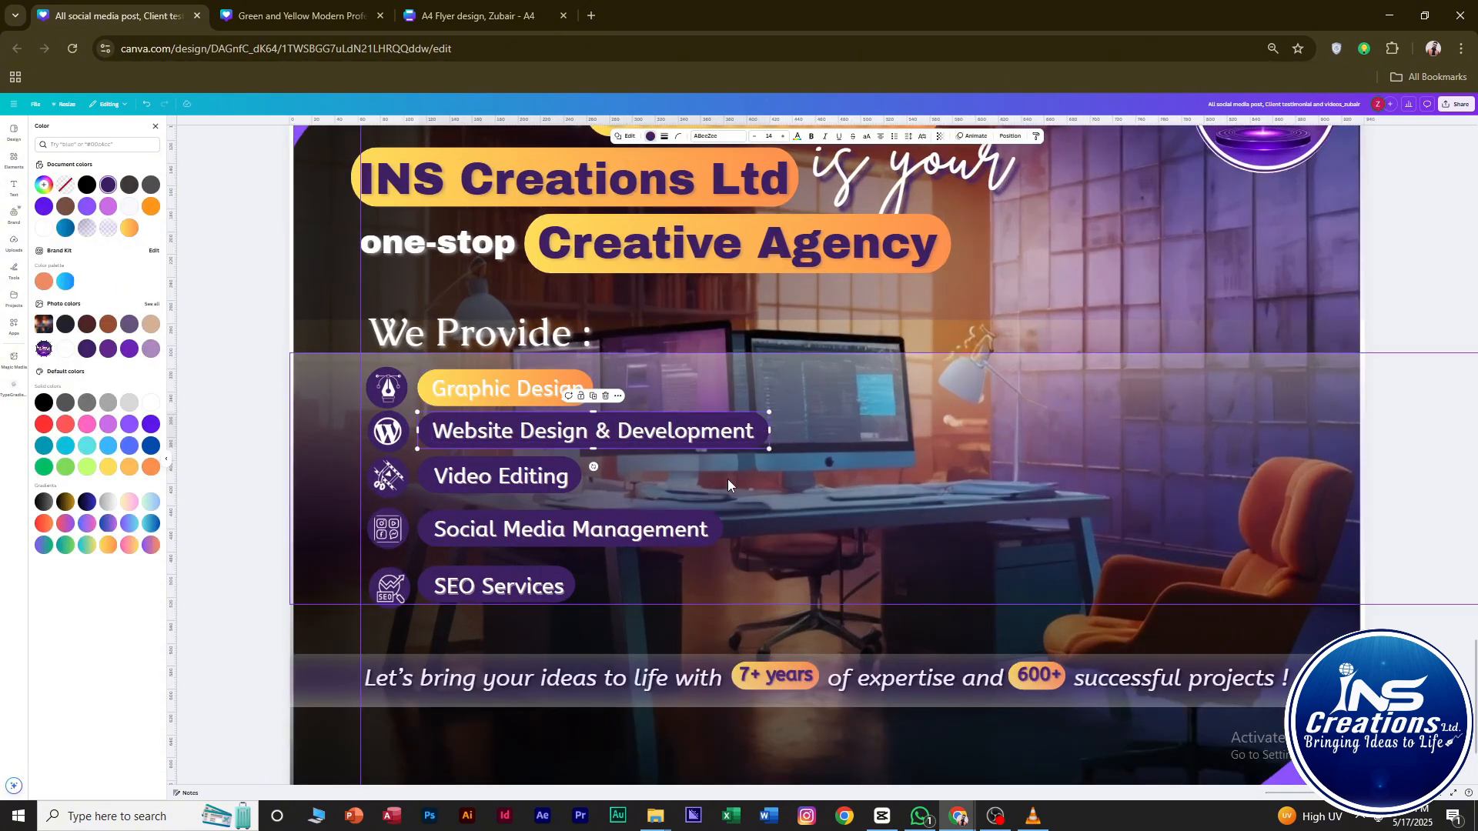
pyautogui.keyDown('shift'); pyautogui.click(578, 481); pyautogui.keyUp('shift')
pyautogui.keyDown('shift'); pyautogui.click(580, 528); pyautogui.keyUp('shift')
pyautogui.keyDown('shift'); pyautogui.click(566, 592); pyautogui.keyUp('shift')
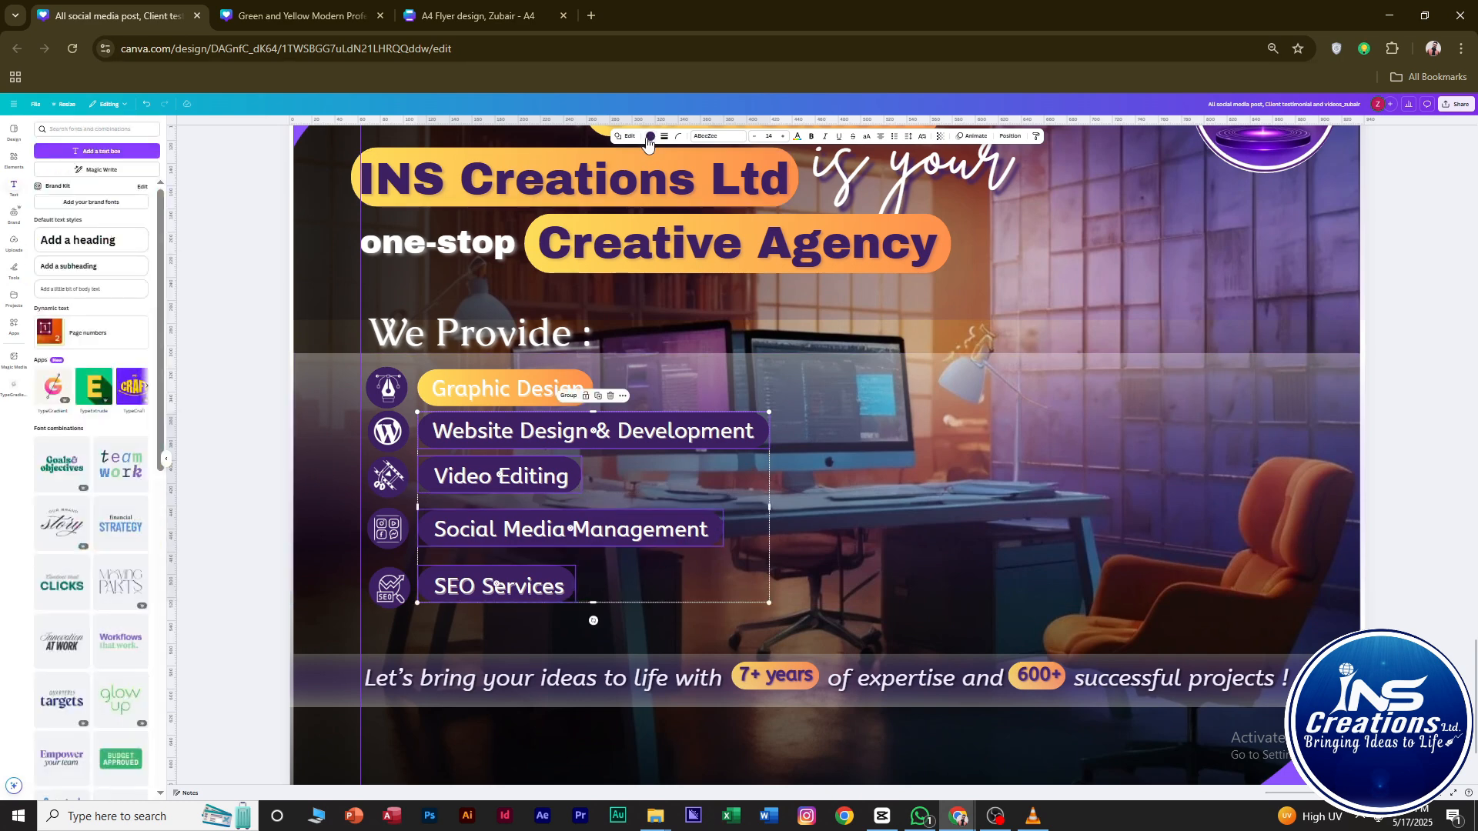
pyautogui.click(651, 136)
pyautogui.click(129, 228)
# Recolor the text of all five service names dark purple.
pyautogui.click(488, 432)
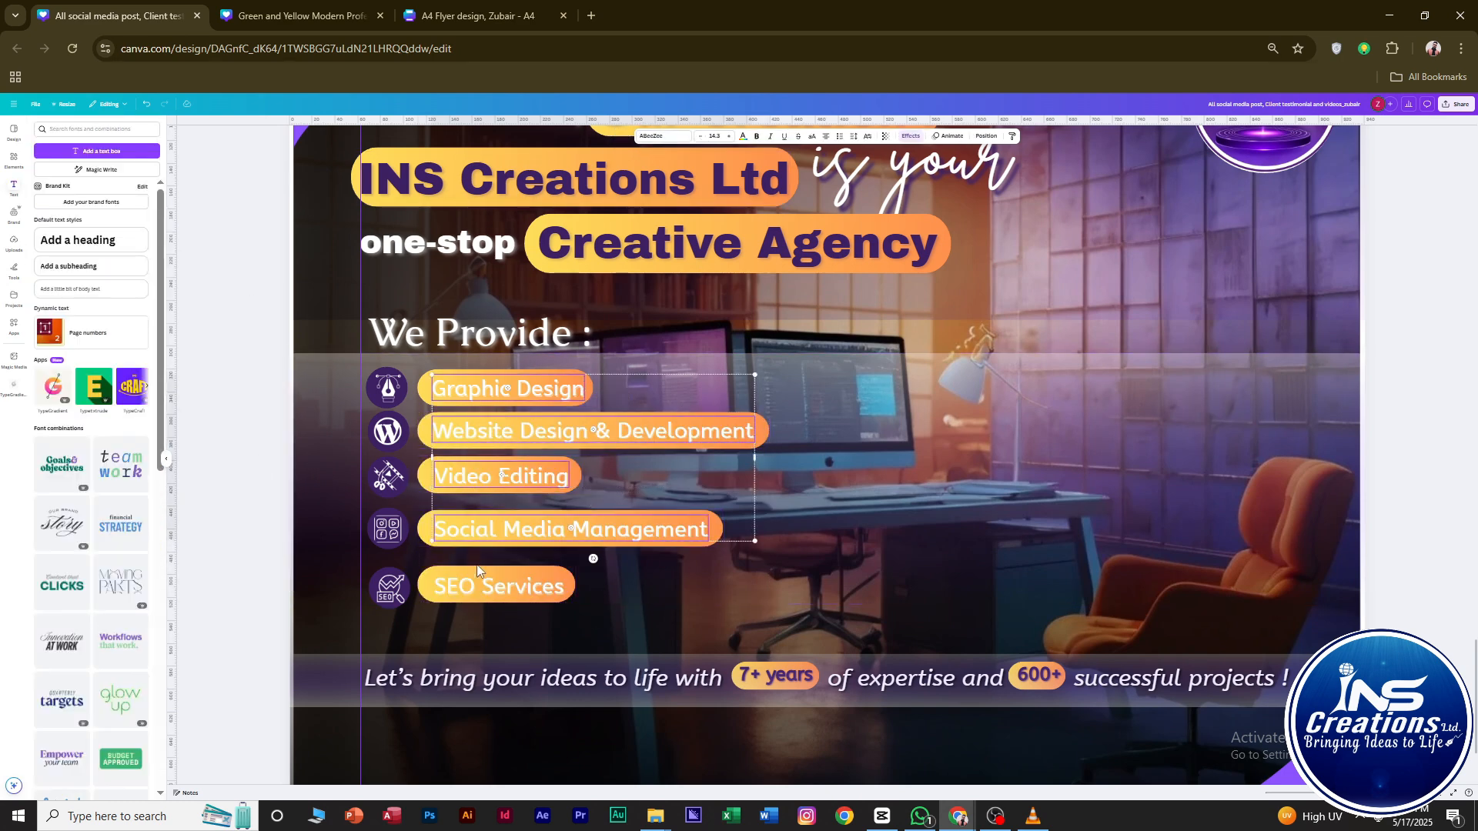
pyautogui.click(742, 138)
pyautogui.click(87, 185)
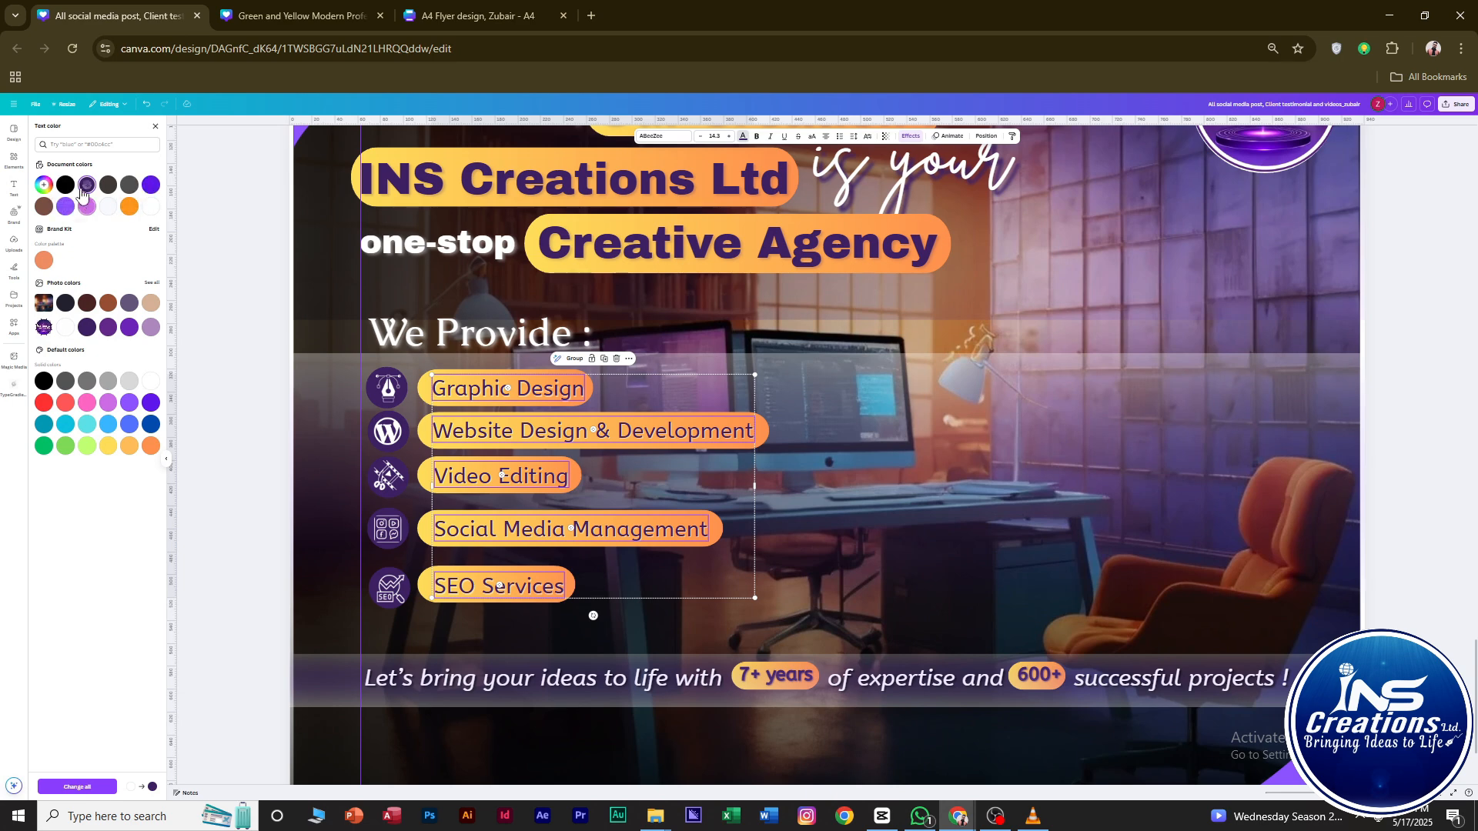
# Change the service names' text shadow to dark purple with a blur of 20.
pyautogui.click(911, 137)
pyautogui.click(154, 321)
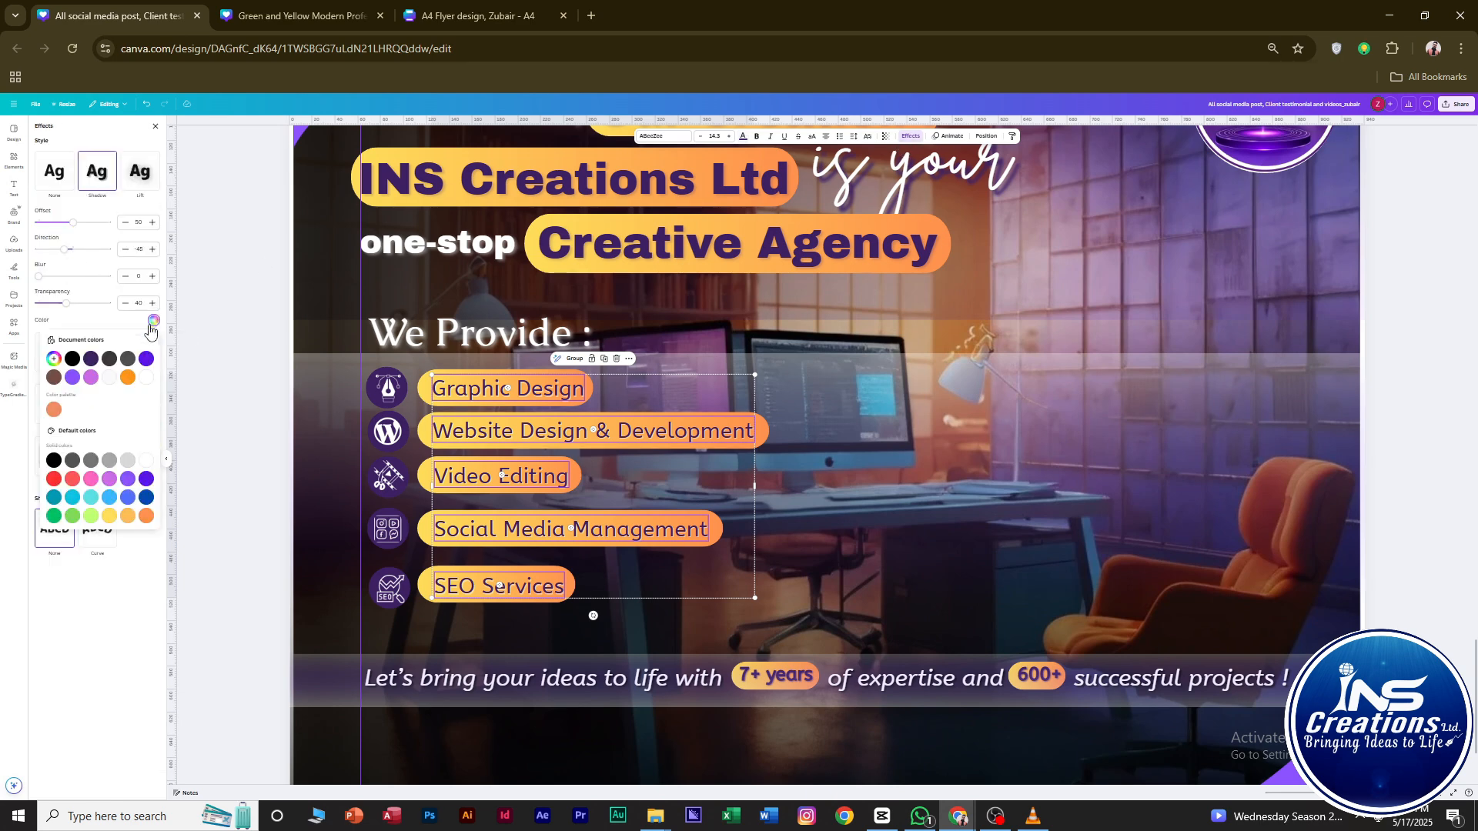
pyautogui.click(91, 360)
pyautogui.moveTo(38, 277); pyautogui.dragTo(70, 277)
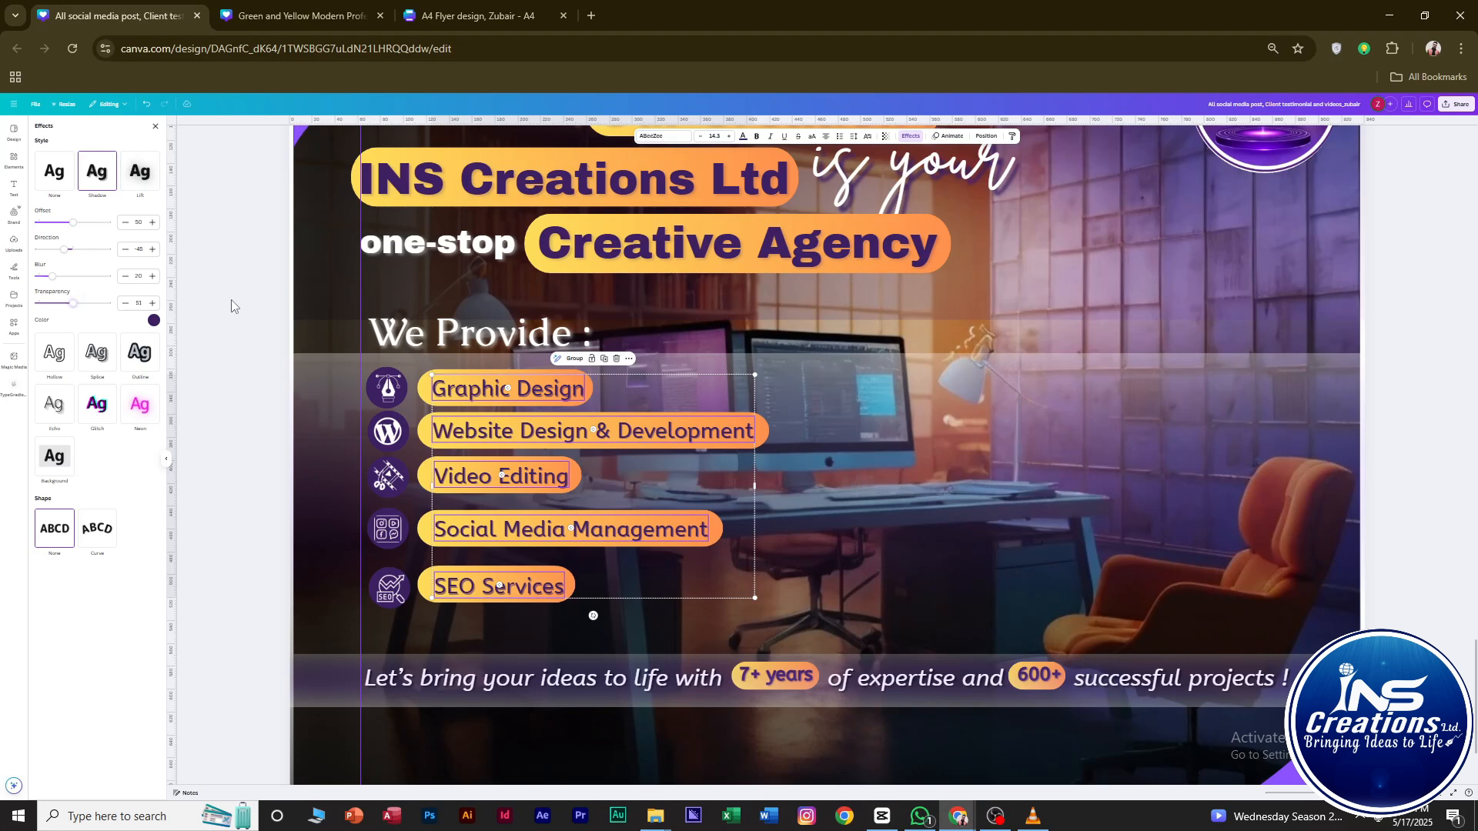
# Fill the circles behind the service icons with solid orange.
pyautogui.click(402, 385)
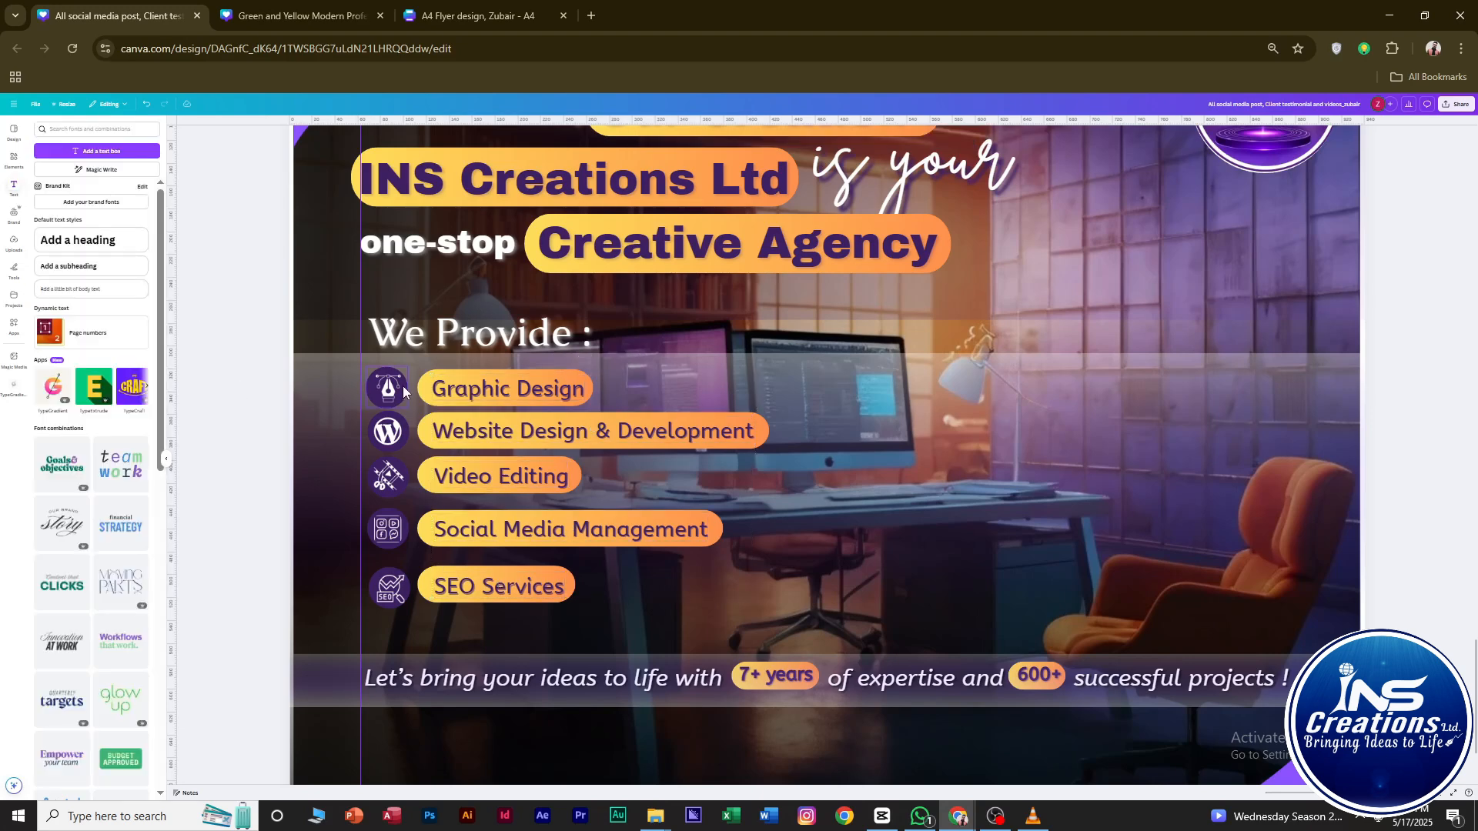
pyautogui.keyDown('shift'); pyautogui.click(407, 532); pyautogui.keyUp('shift')
pyautogui.keyDown('shift'); pyautogui.click(407, 580); pyautogui.keyUp('shift')
pyautogui.click(651, 137)
pyautogui.click(131, 229)
pyautogui.click(152, 206)
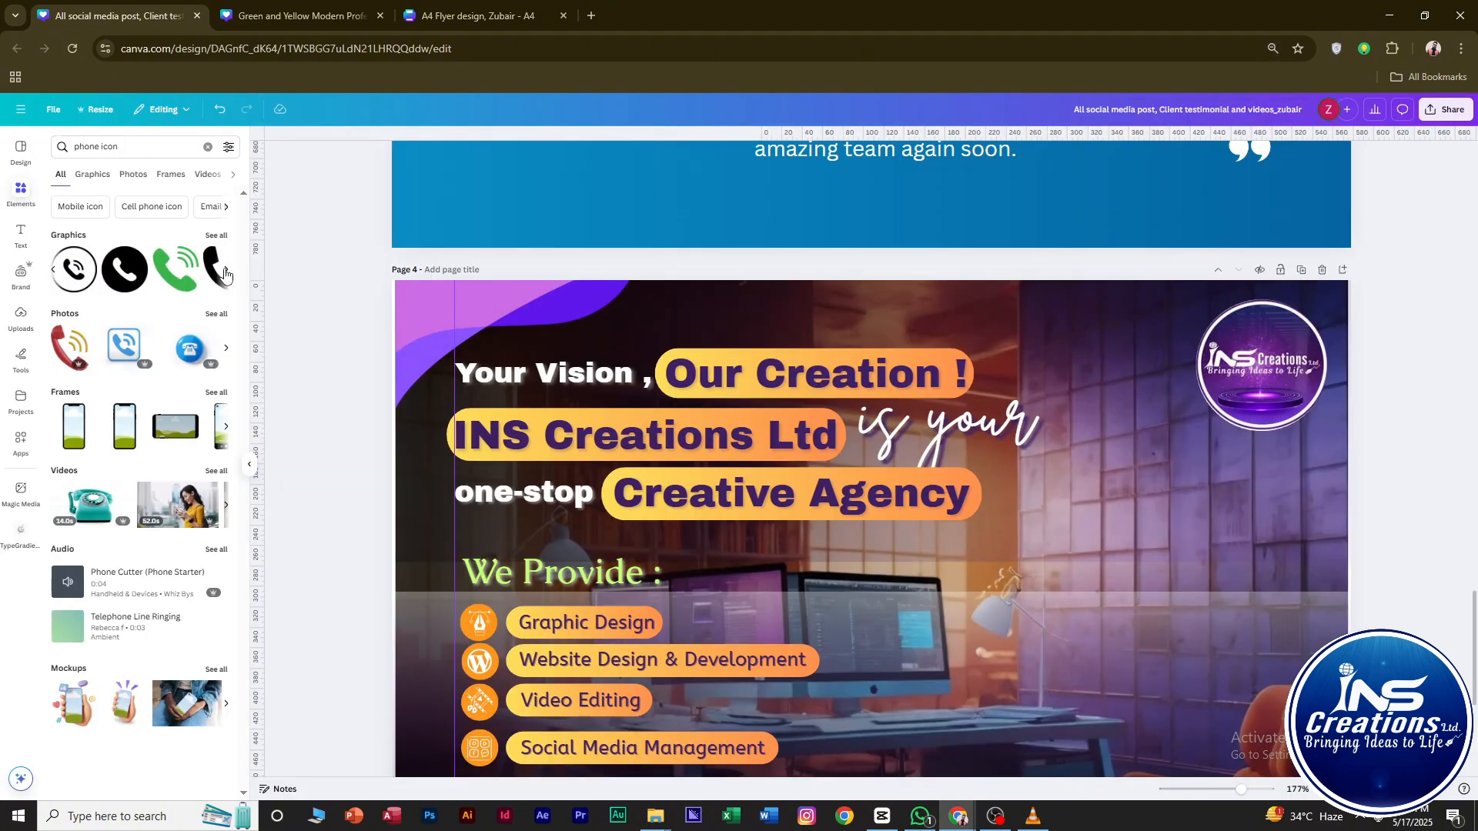
# Add the green ringing phone graphic, shrink it to a small icon and place it below the start of the closing line.
pyautogui.click(205, 269)
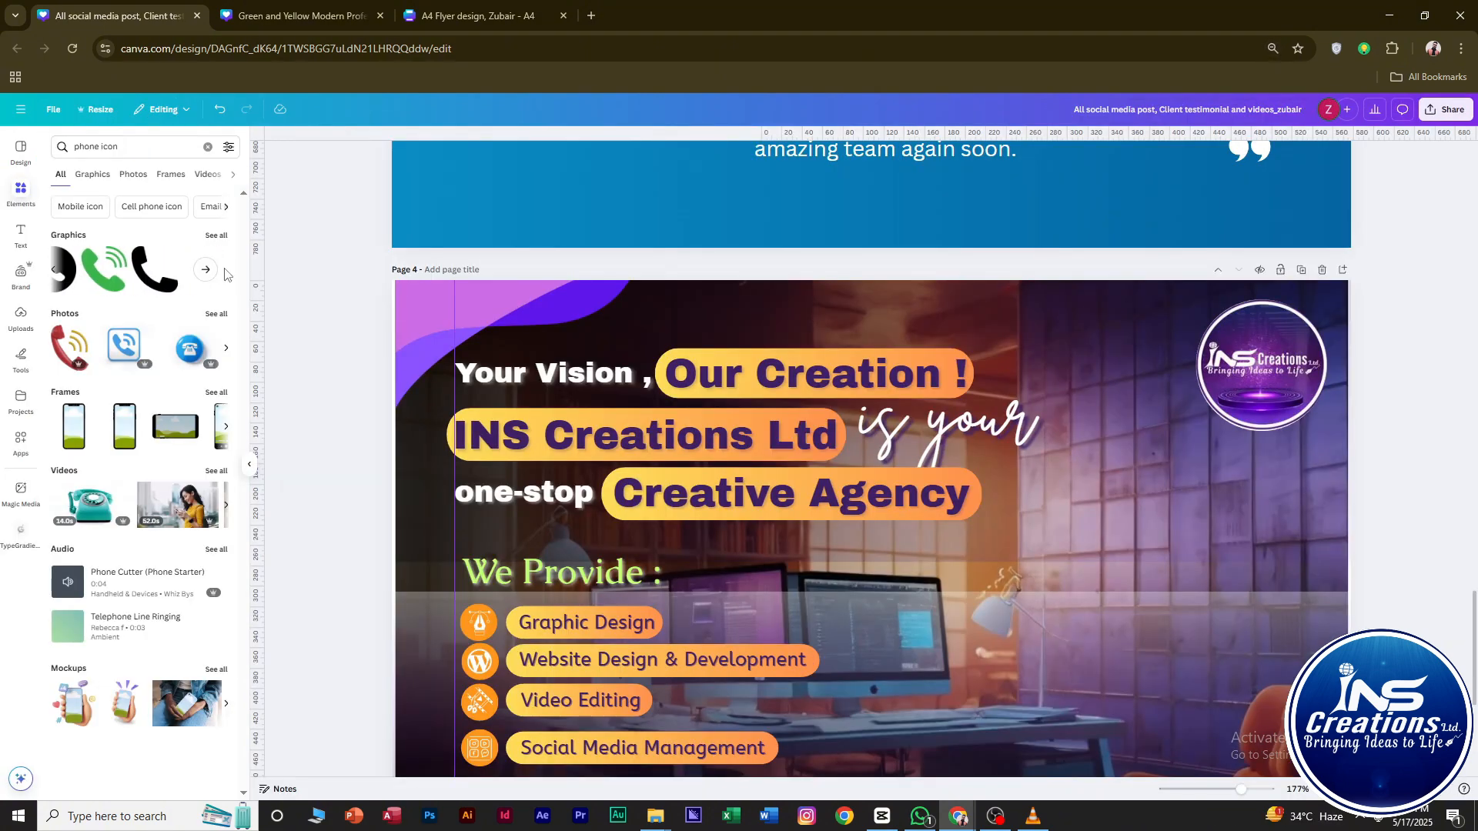
pyautogui.click(107, 282)
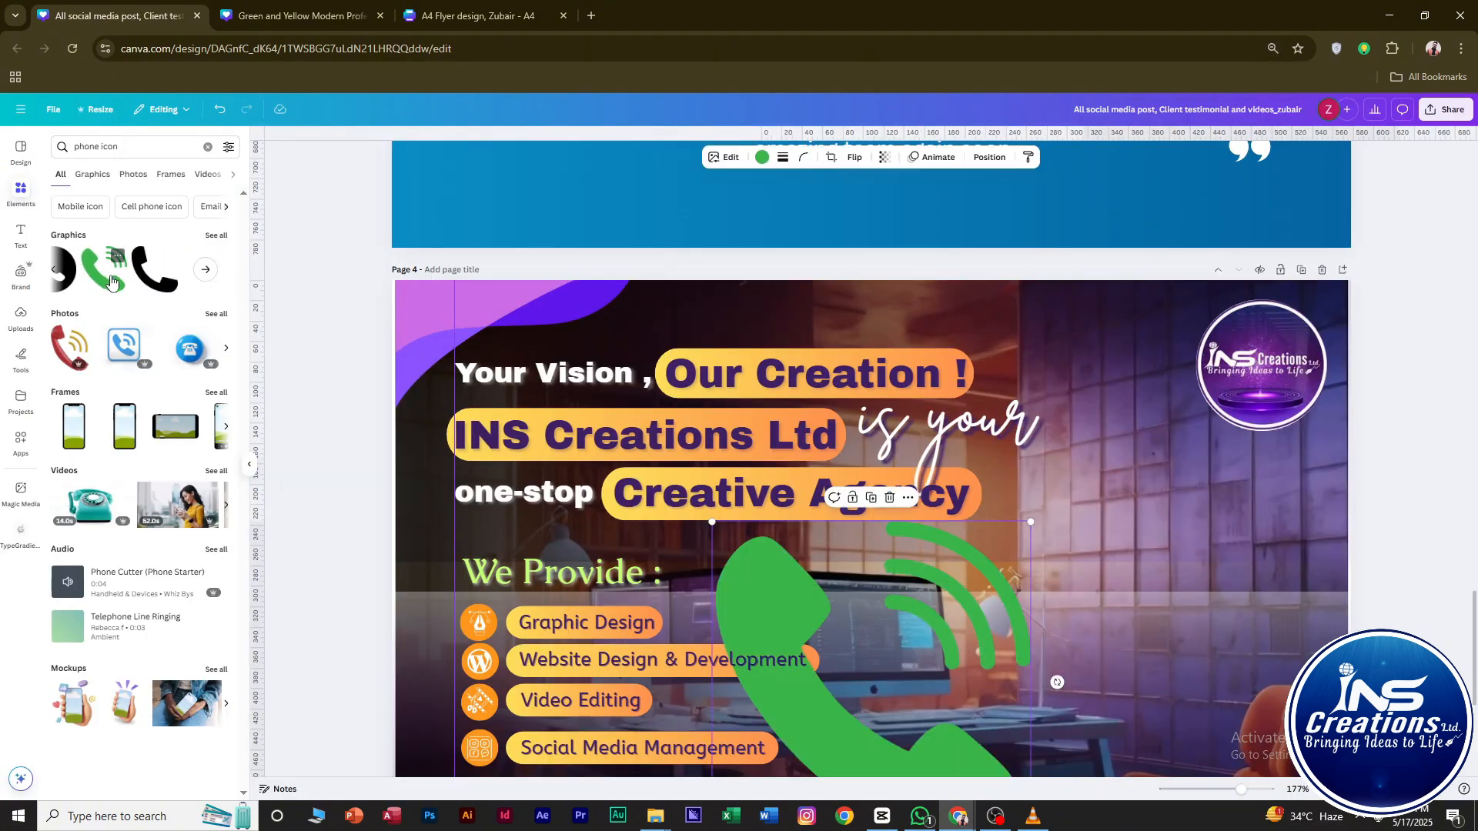
pyautogui.scroll(-4, 847, 625)
pyautogui.moveTo(875, 529); pyautogui.dragTo(572, 756)
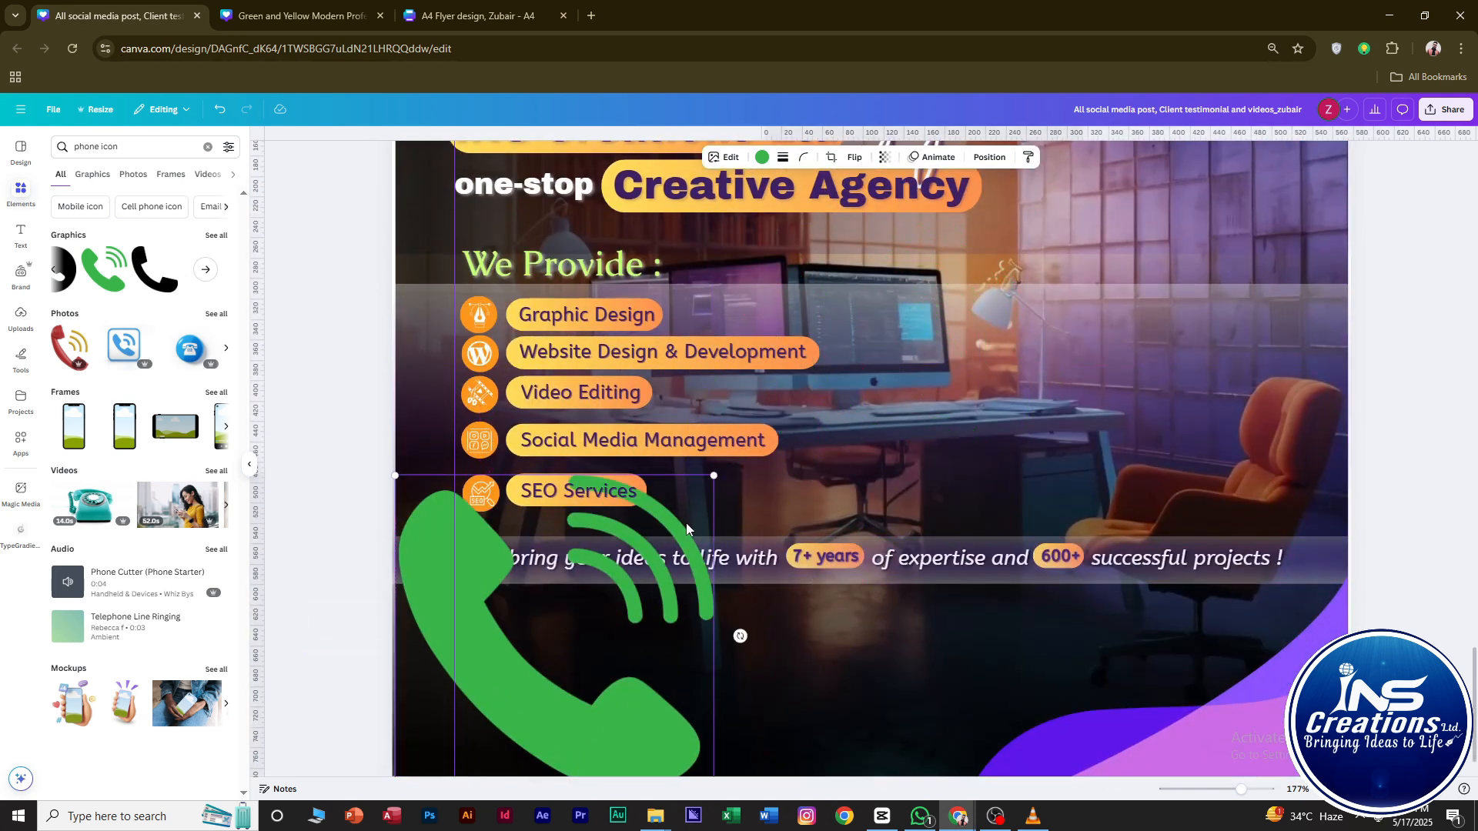
pyautogui.moveTo(712, 478); pyautogui.dragTo(475, 659)
pyautogui.scroll(-3, 475, 655)
pyautogui.moveTo(590, 651); pyautogui.dragTo(589, 640)
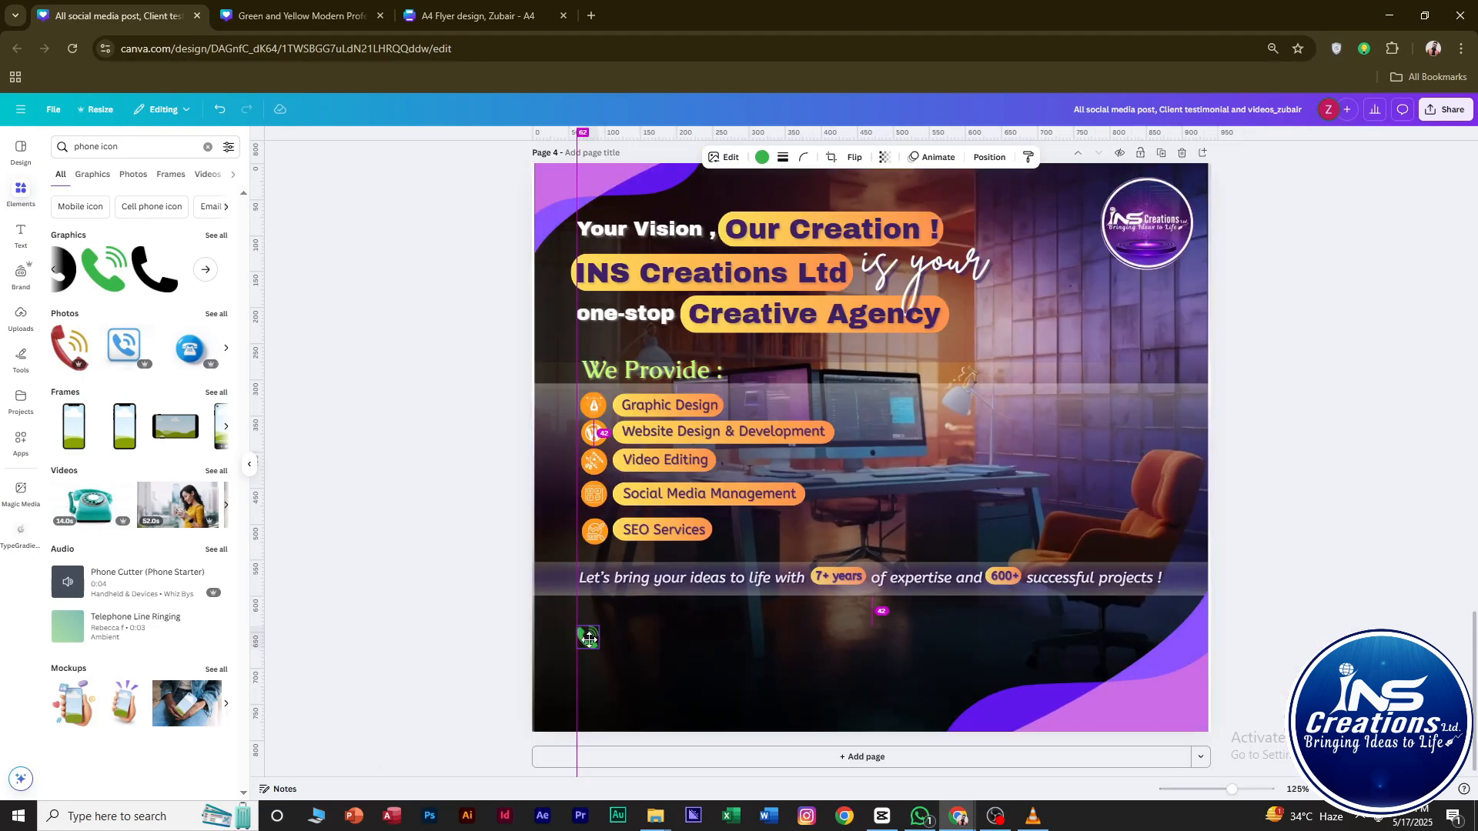
pyautogui.moveTo(589, 640); pyautogui.dragTo(589, 639)
# Search the elements for "gmail icon" and add the black circled envelope graphic to the page.
pyautogui.tripleClick(142, 151)
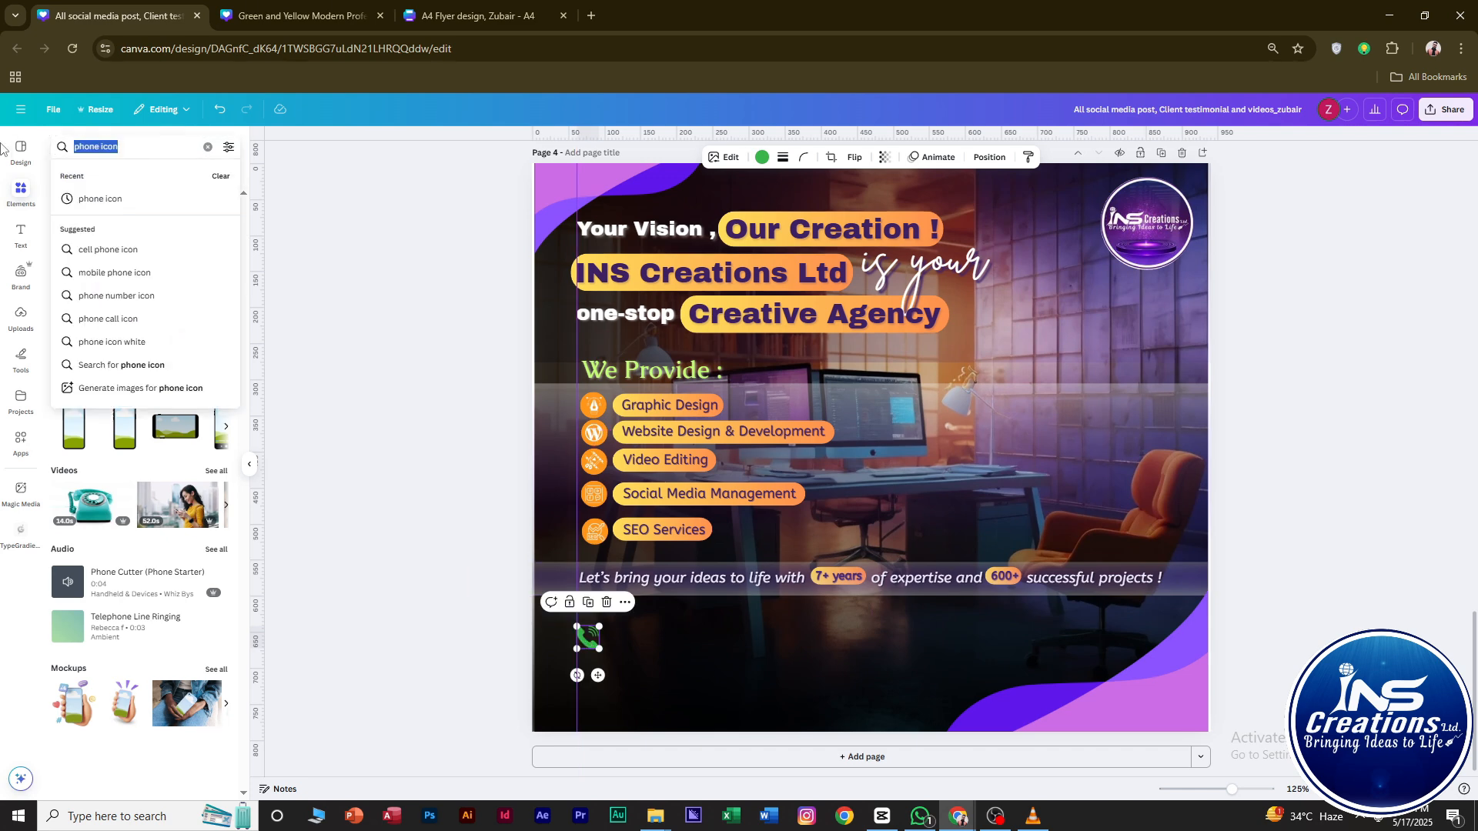
pyautogui.write('maikl')
pyautogui.press('Down')
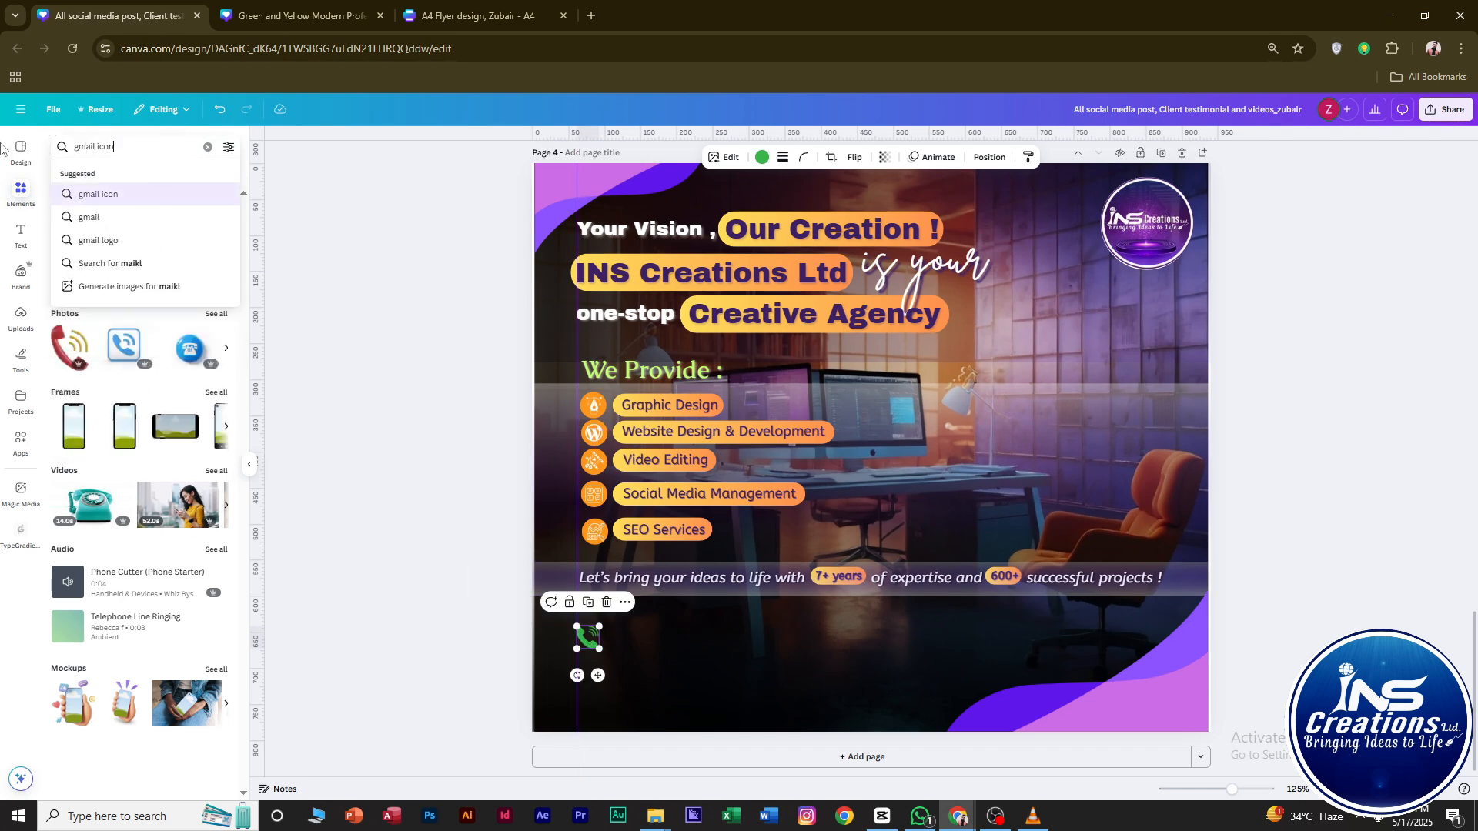
pyautogui.press('Return')
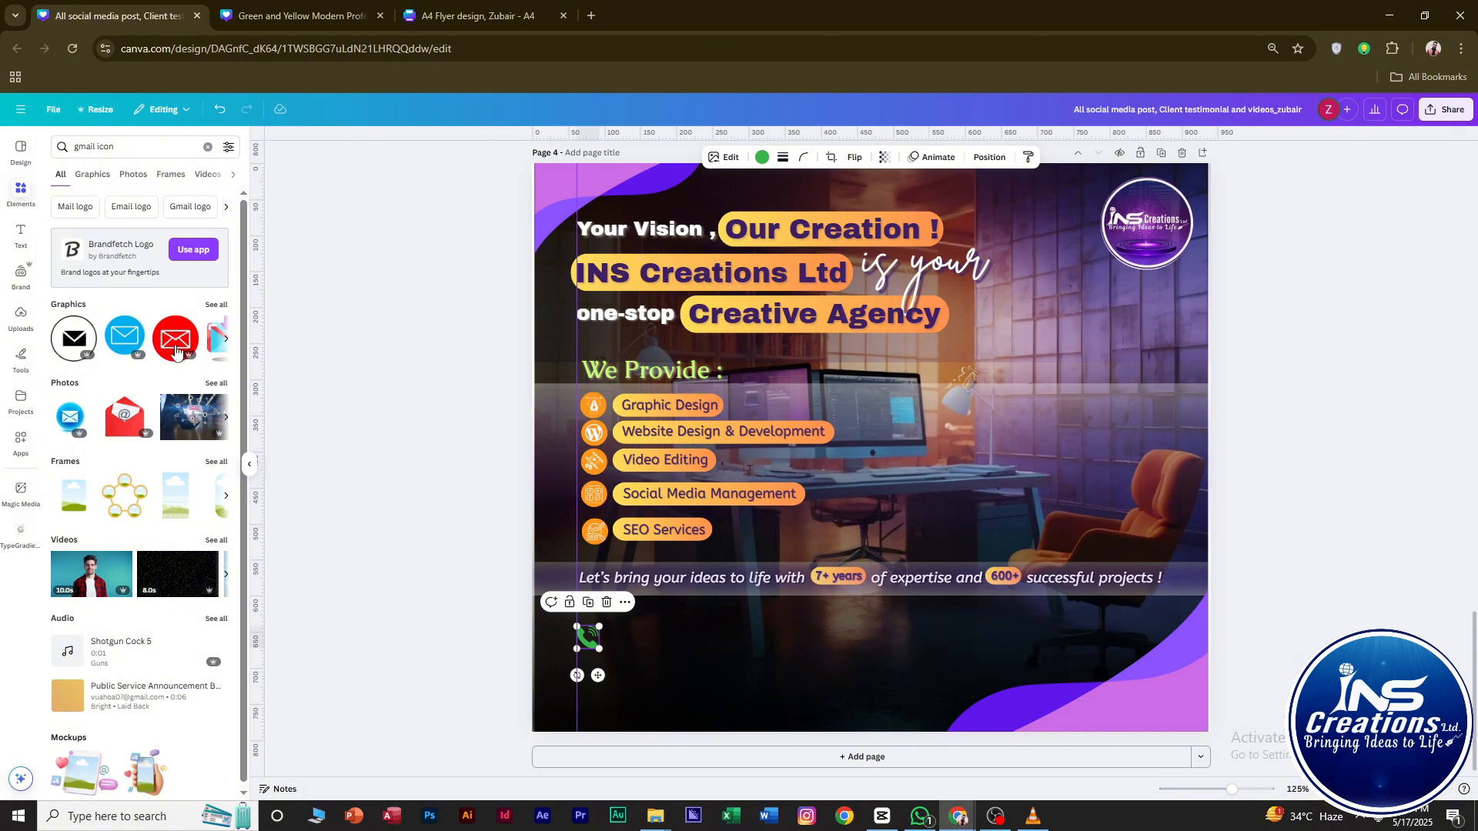
pyautogui.click(222, 345)
pyautogui.click(221, 344)
pyautogui.click(222, 345)
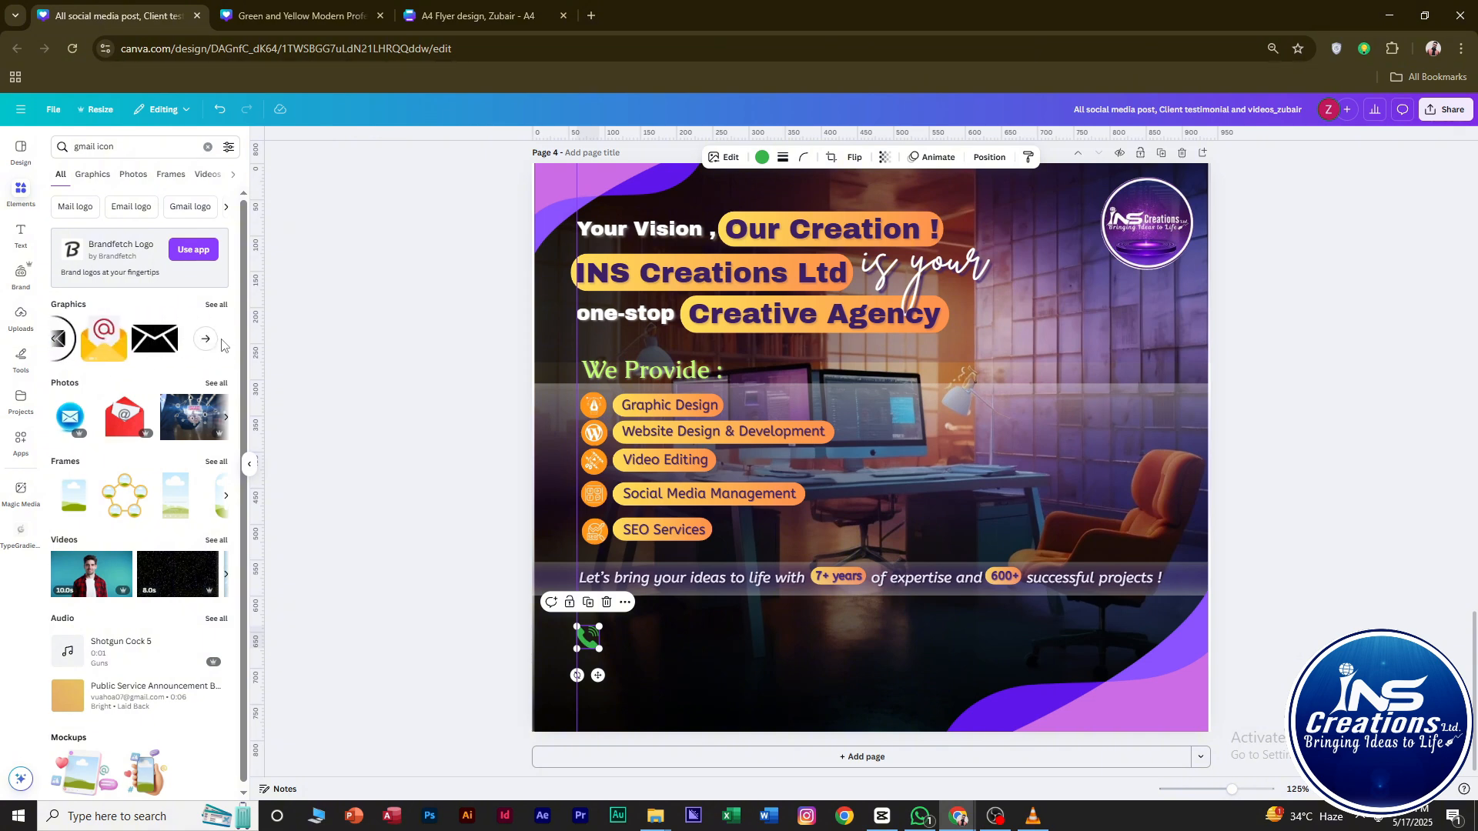
pyautogui.click(57, 344)
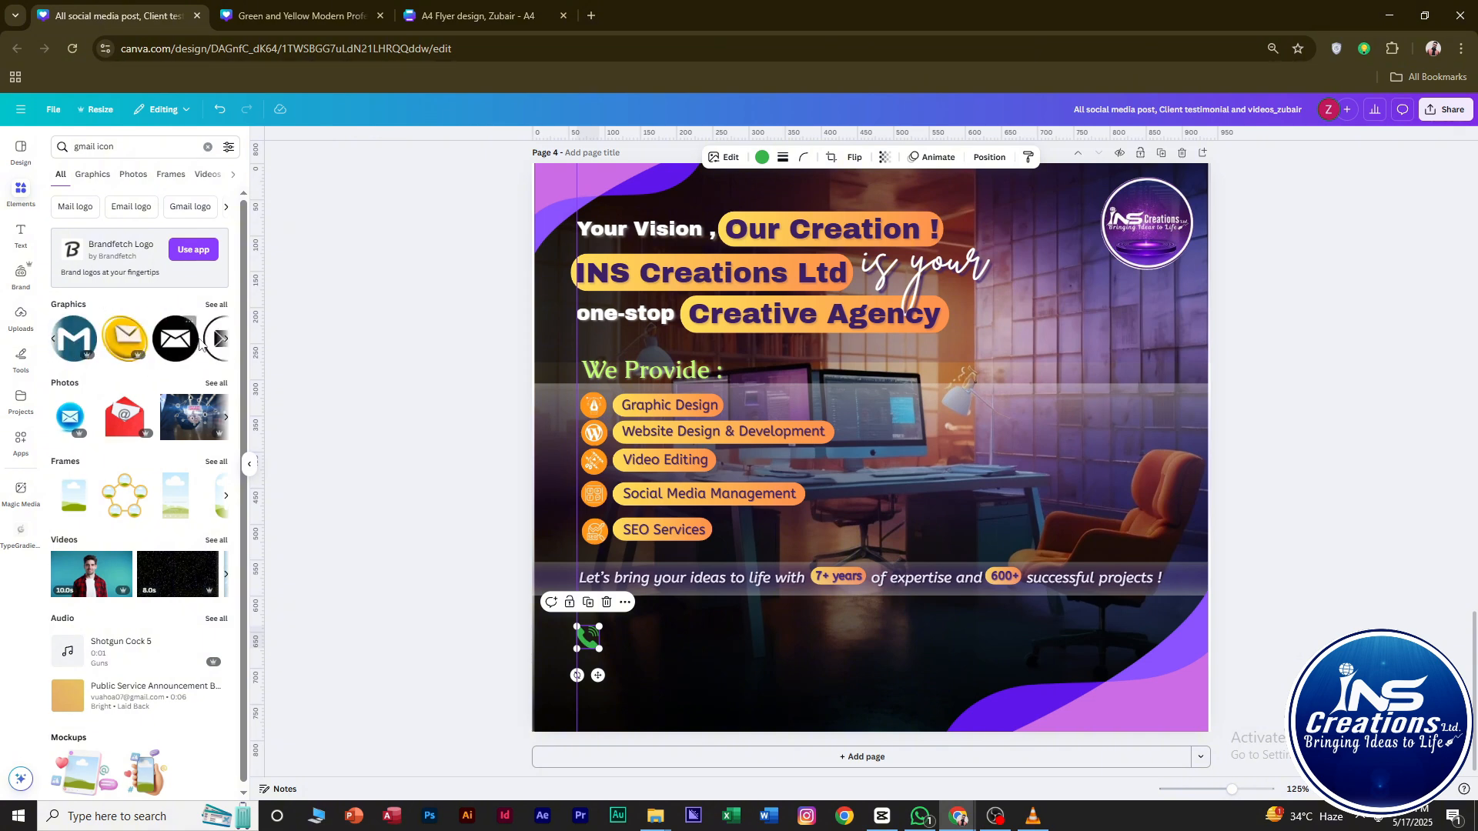
pyautogui.click(226, 340)
pyautogui.click(83, 347)
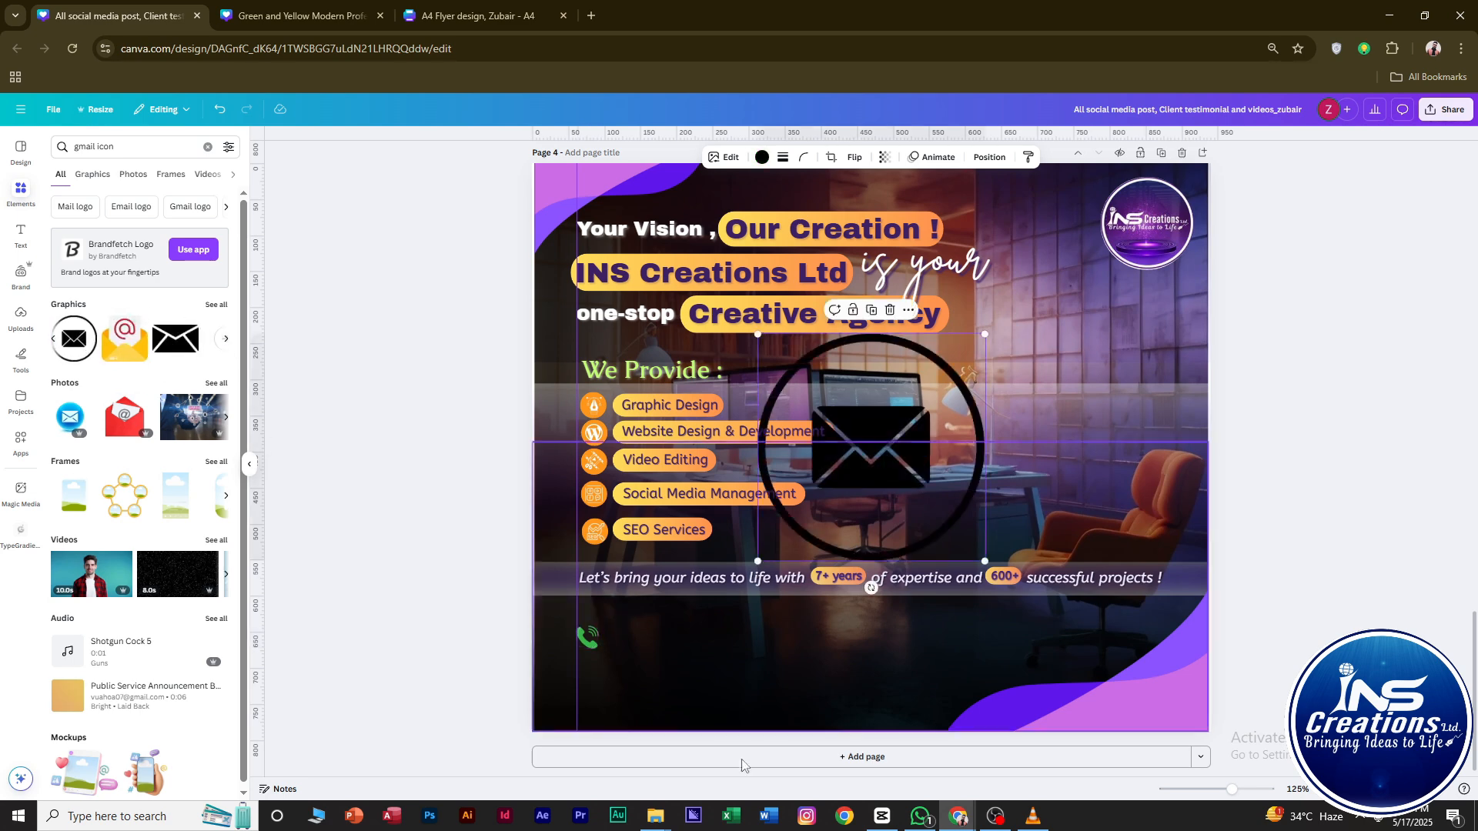
# Recolor the circled envelope white and shrink it to a small icon.
pyautogui.click(762, 157)
pyautogui.click(98, 295)
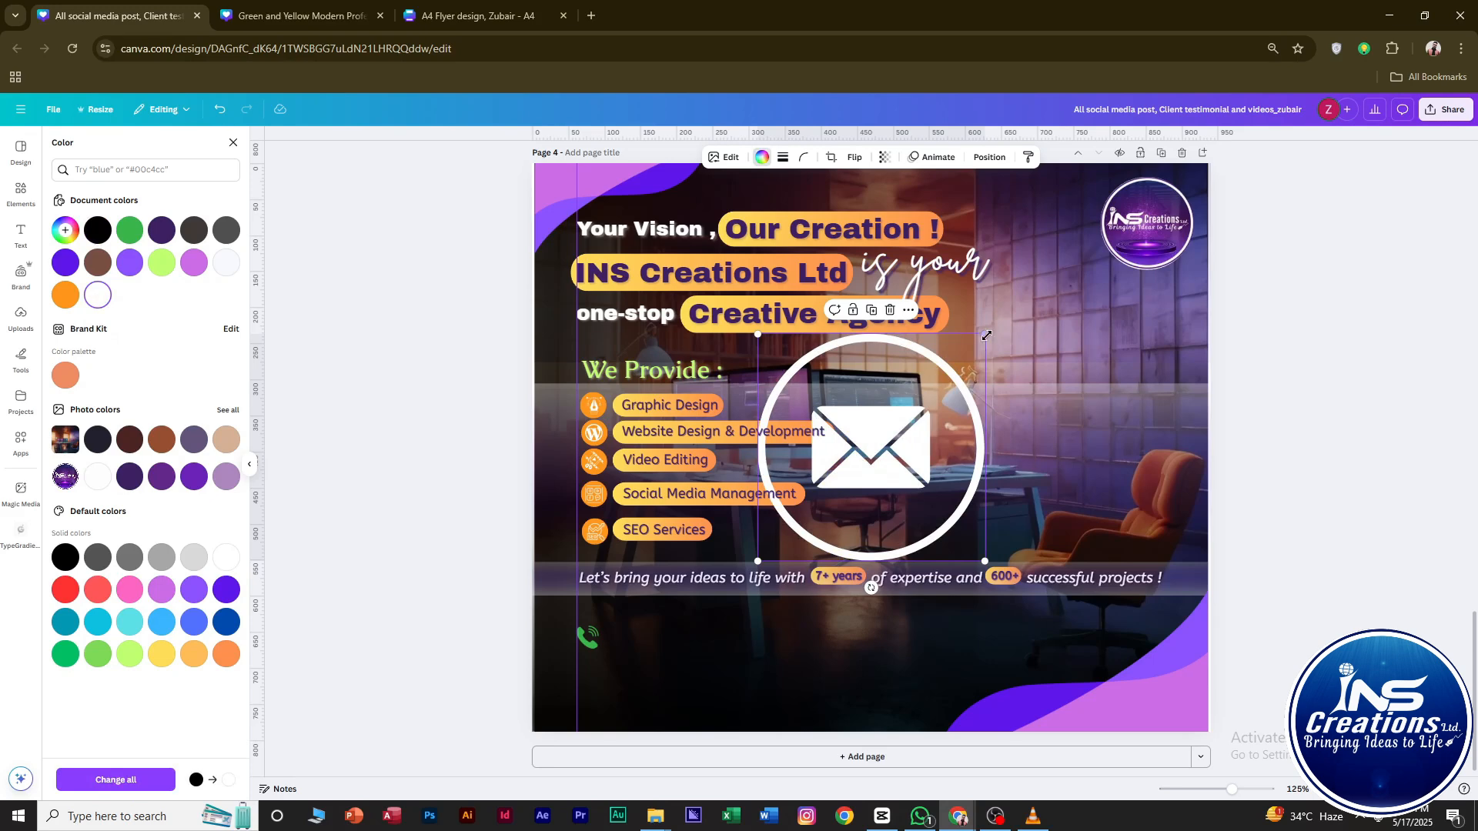
pyautogui.moveTo(986, 335); pyautogui.dragTo(787, 532)
# Search the elements for "phone icon", add the circled handset graphic, and make it small and white.
pyautogui.click(164, 170)
pyautogui.write('phone icon')
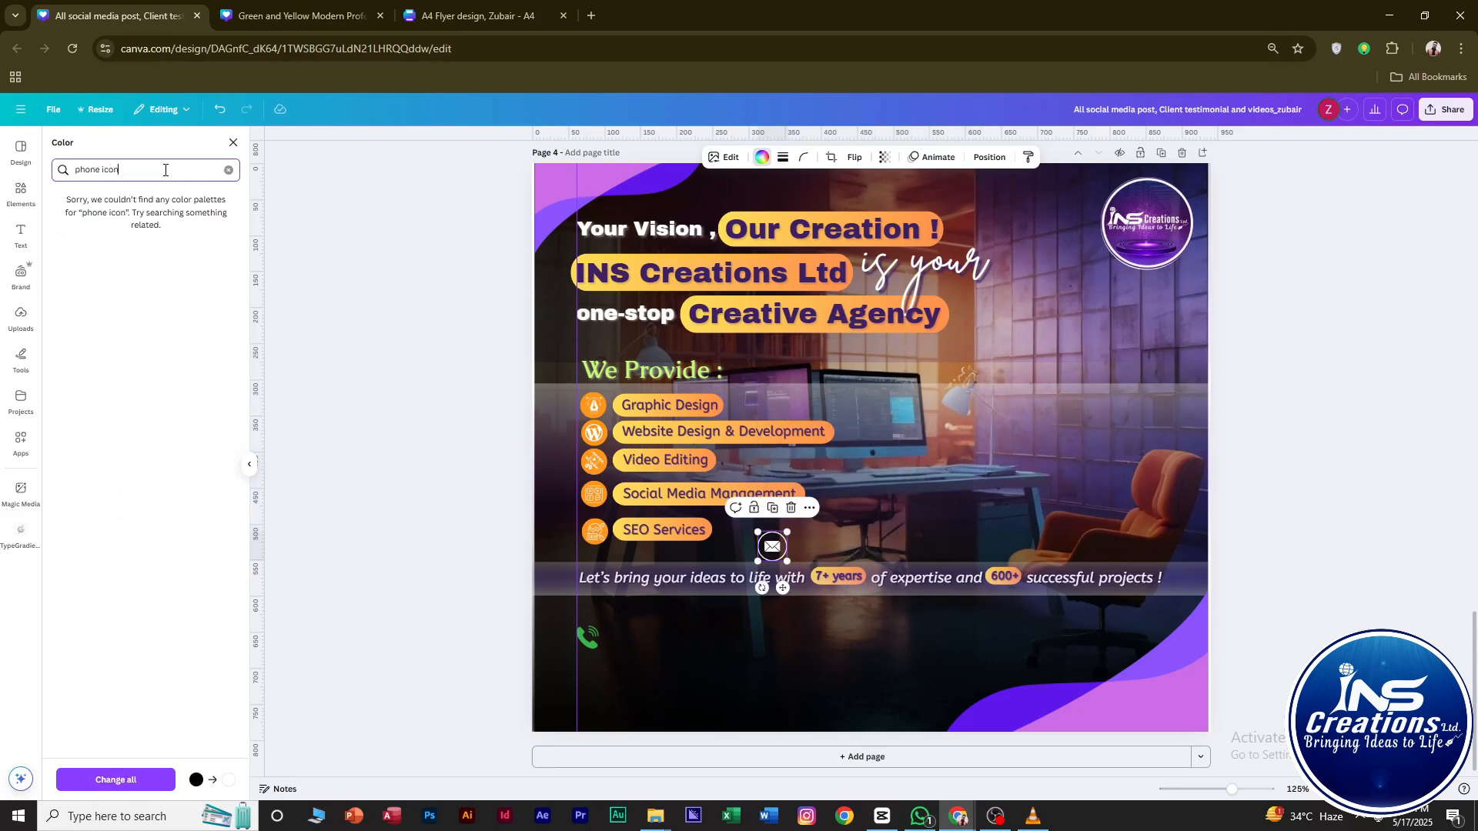
pyautogui.click(21, 192)
pyautogui.write('pg')
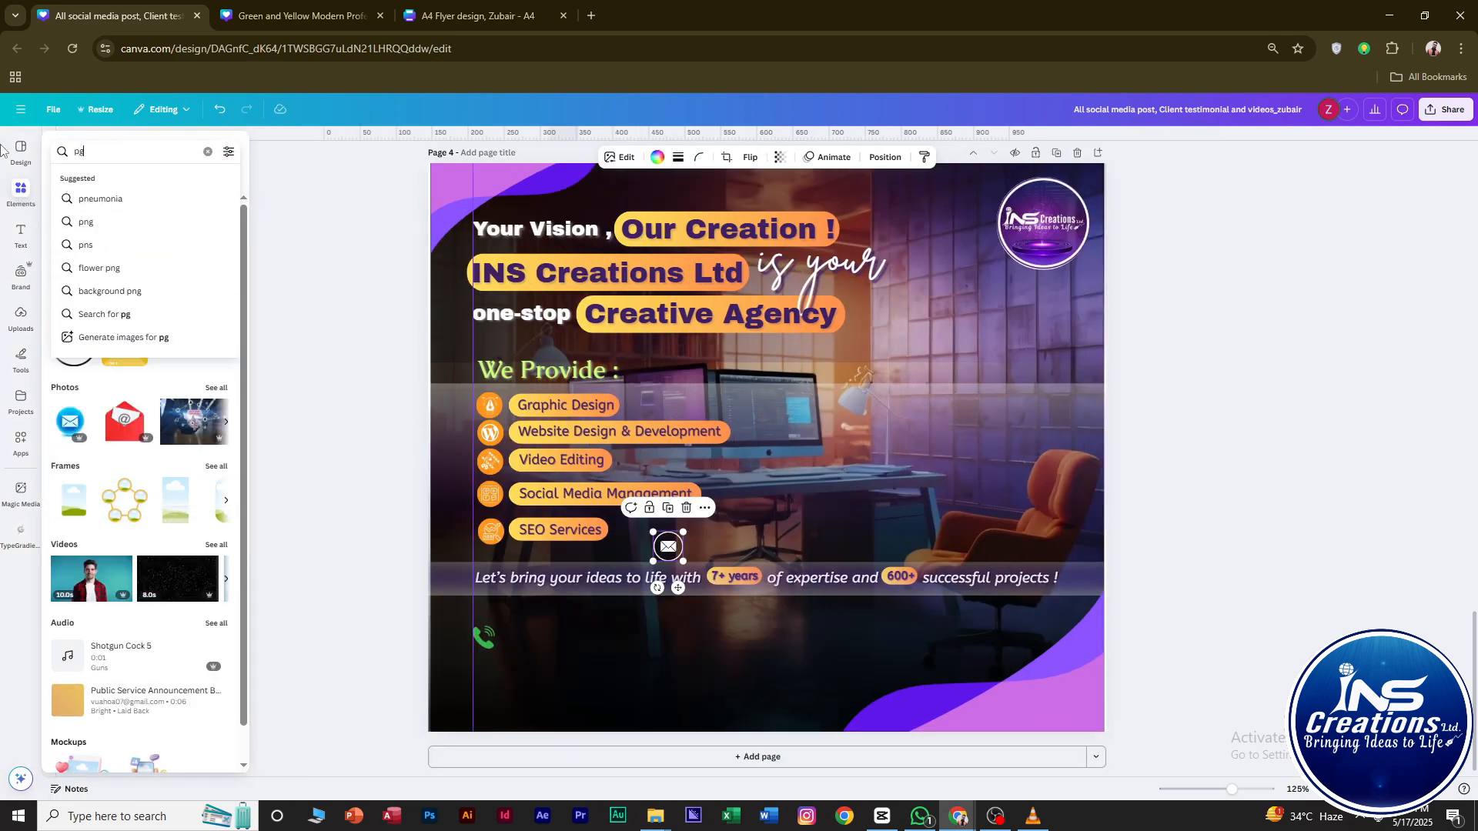
pyautogui.press('BackSpace')
pyautogui.write('hone icon')
pyautogui.press('Return')
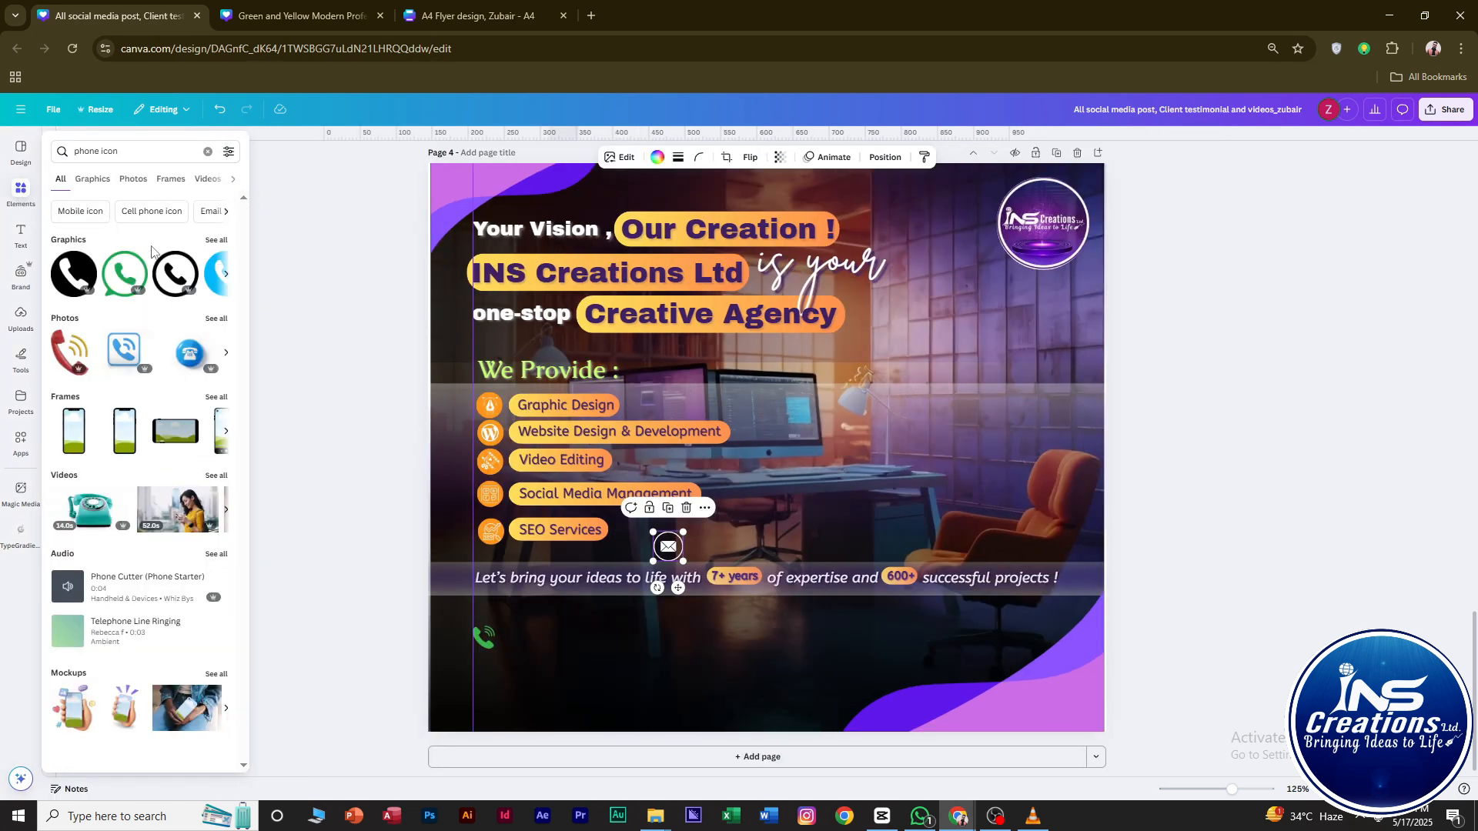
pyautogui.click(166, 281)
pyautogui.moveTo(881, 333); pyautogui.dragTo(731, 475)
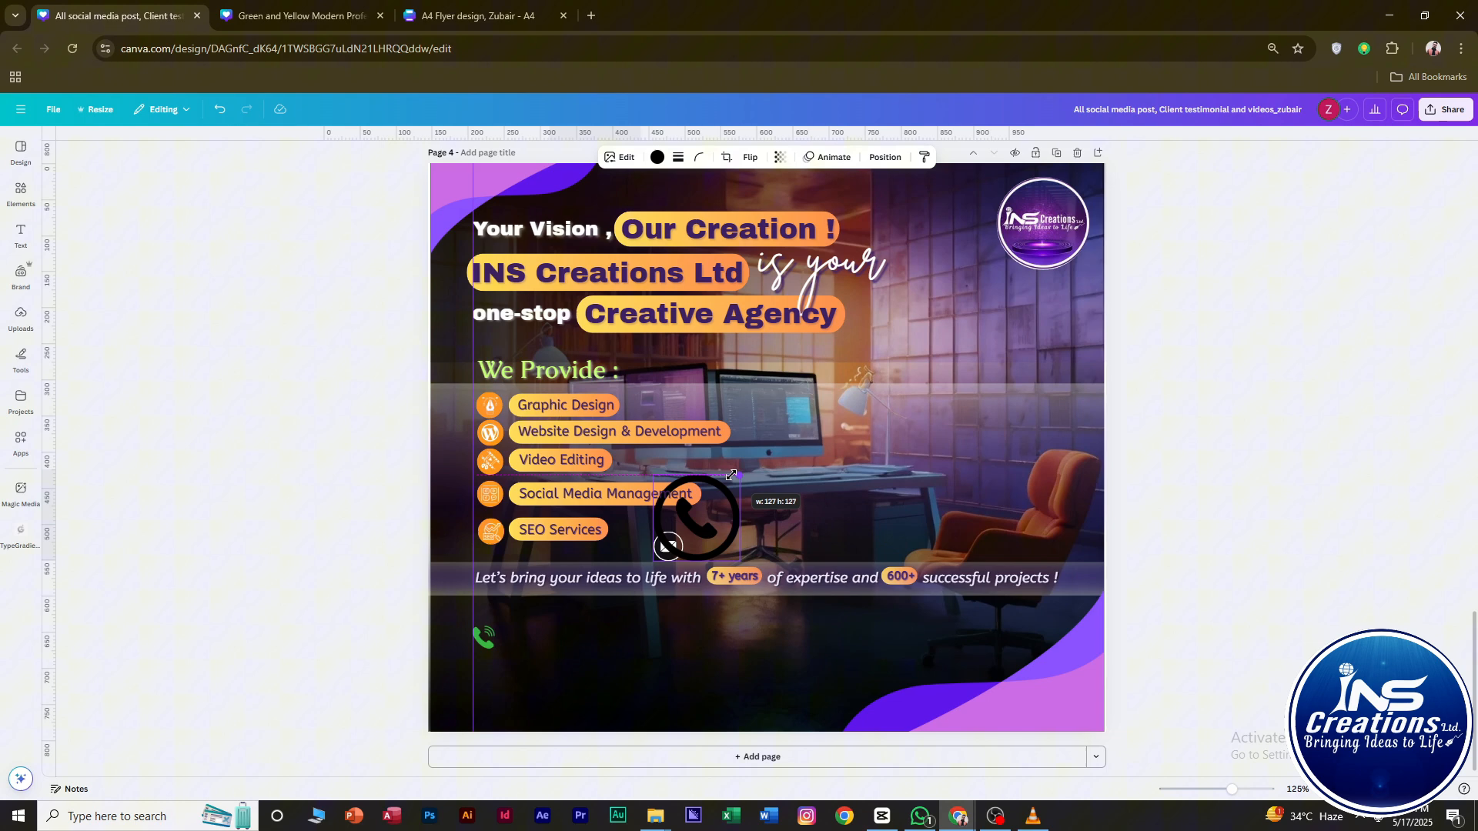
pyautogui.click(657, 158)
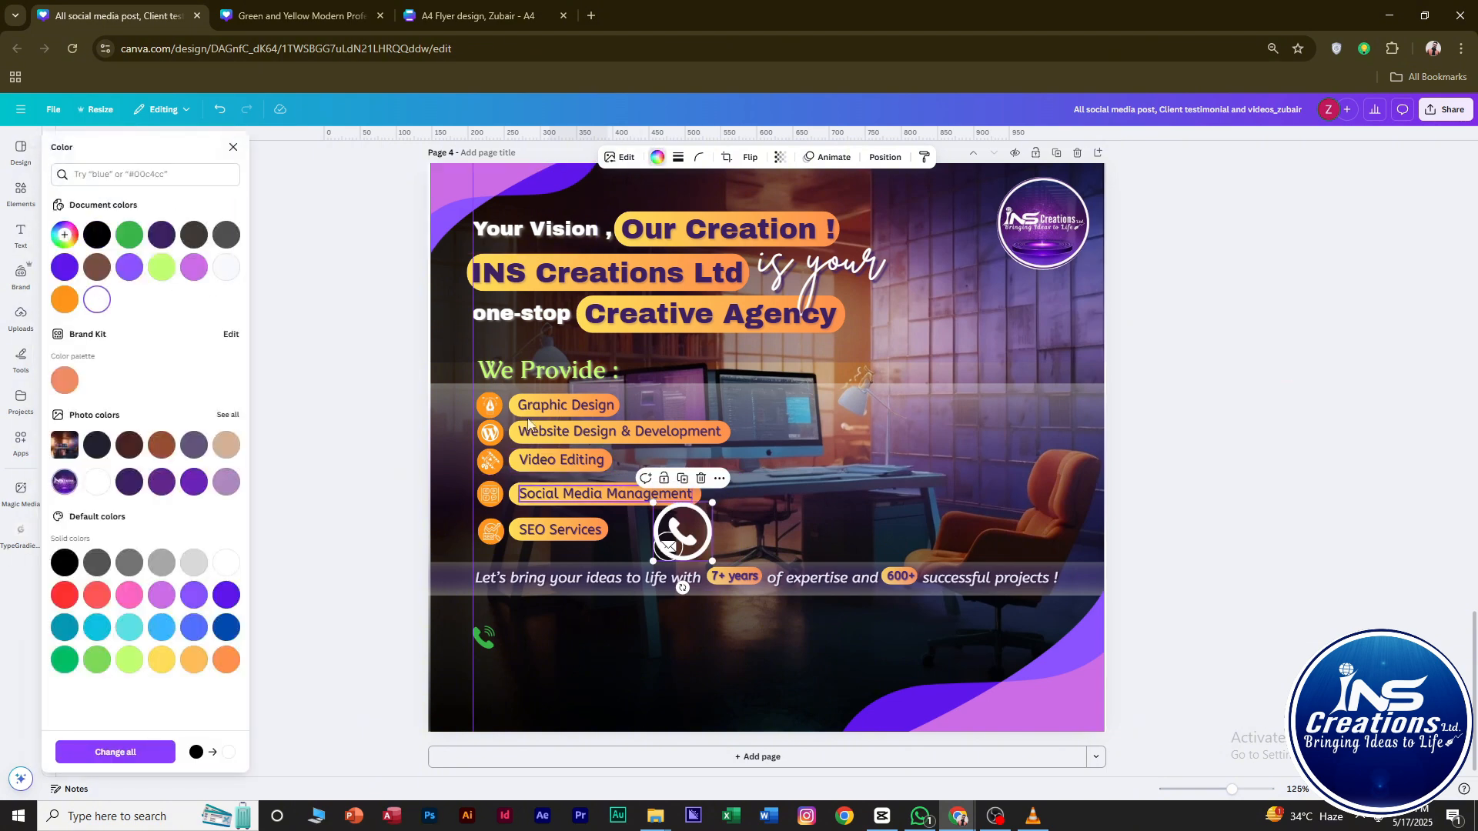
# Search for "website icon", add the WWW globe graphic, and make it white and about 111 wide.
pyautogui.click(234, 147)
pyautogui.click(22, 198)
pyautogui.tripleClick(99, 146)
pyautogui.write('website')
pyautogui.click(115, 199)
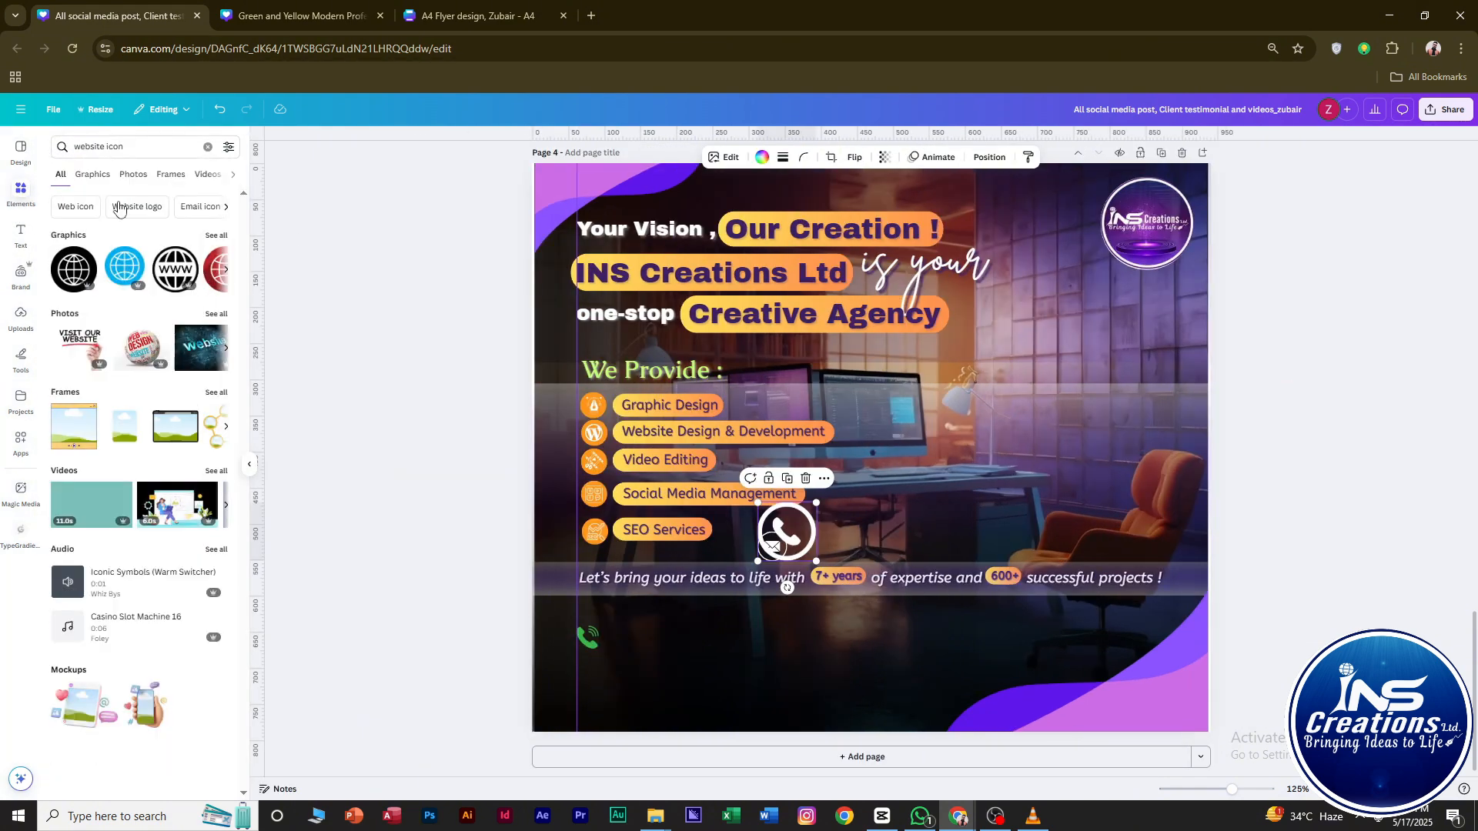
pyautogui.click(176, 270)
pyautogui.moveTo(984, 333); pyautogui.dragTo(826, 469)
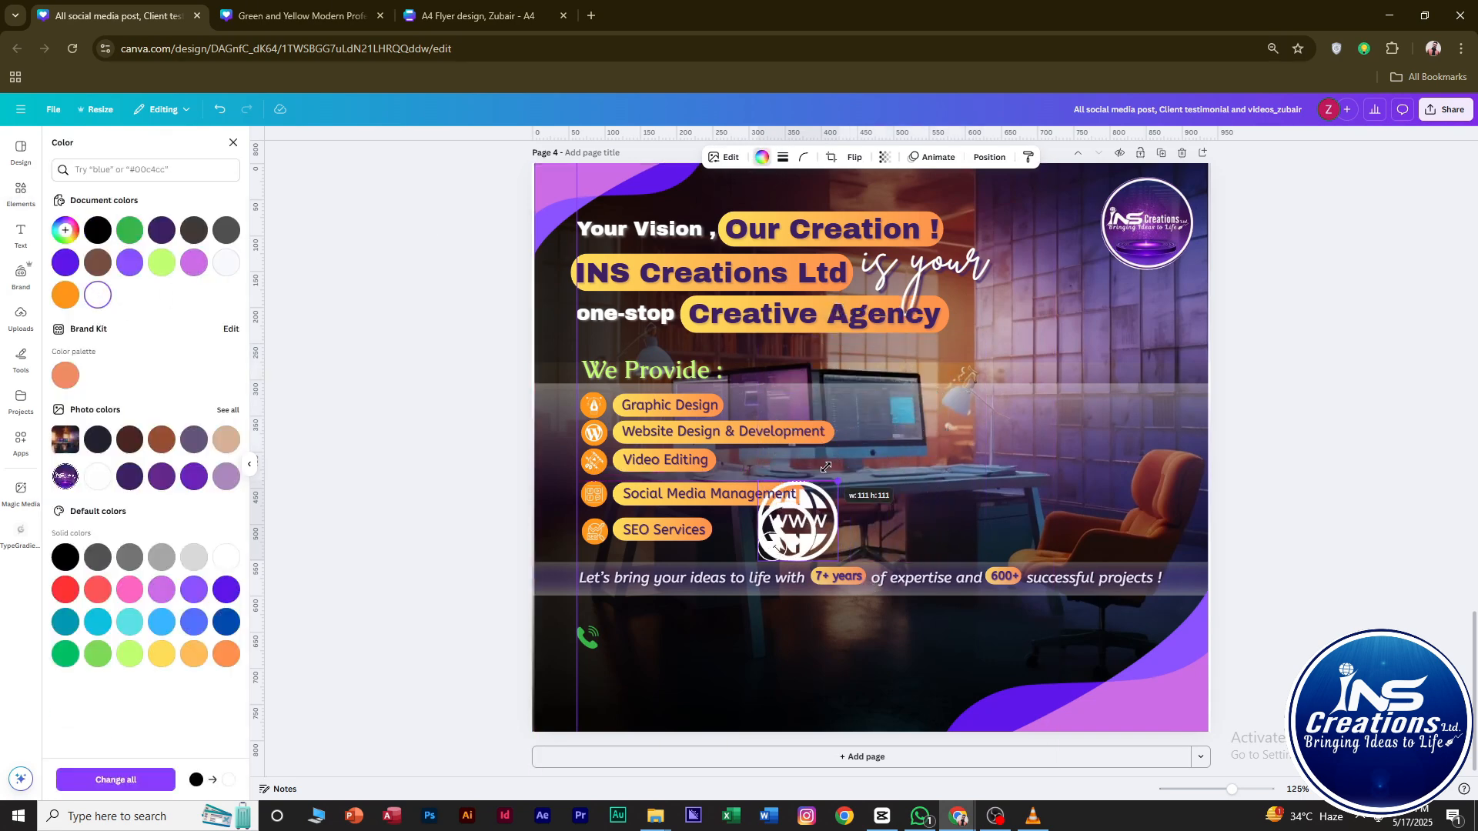
# Search the elements for "behance icon" and add the blue browser-window Bē graphic to the page.
pyautogui.click(234, 143)
pyautogui.tripleClick(115, 147)
pyautogui.press('BackSpace')
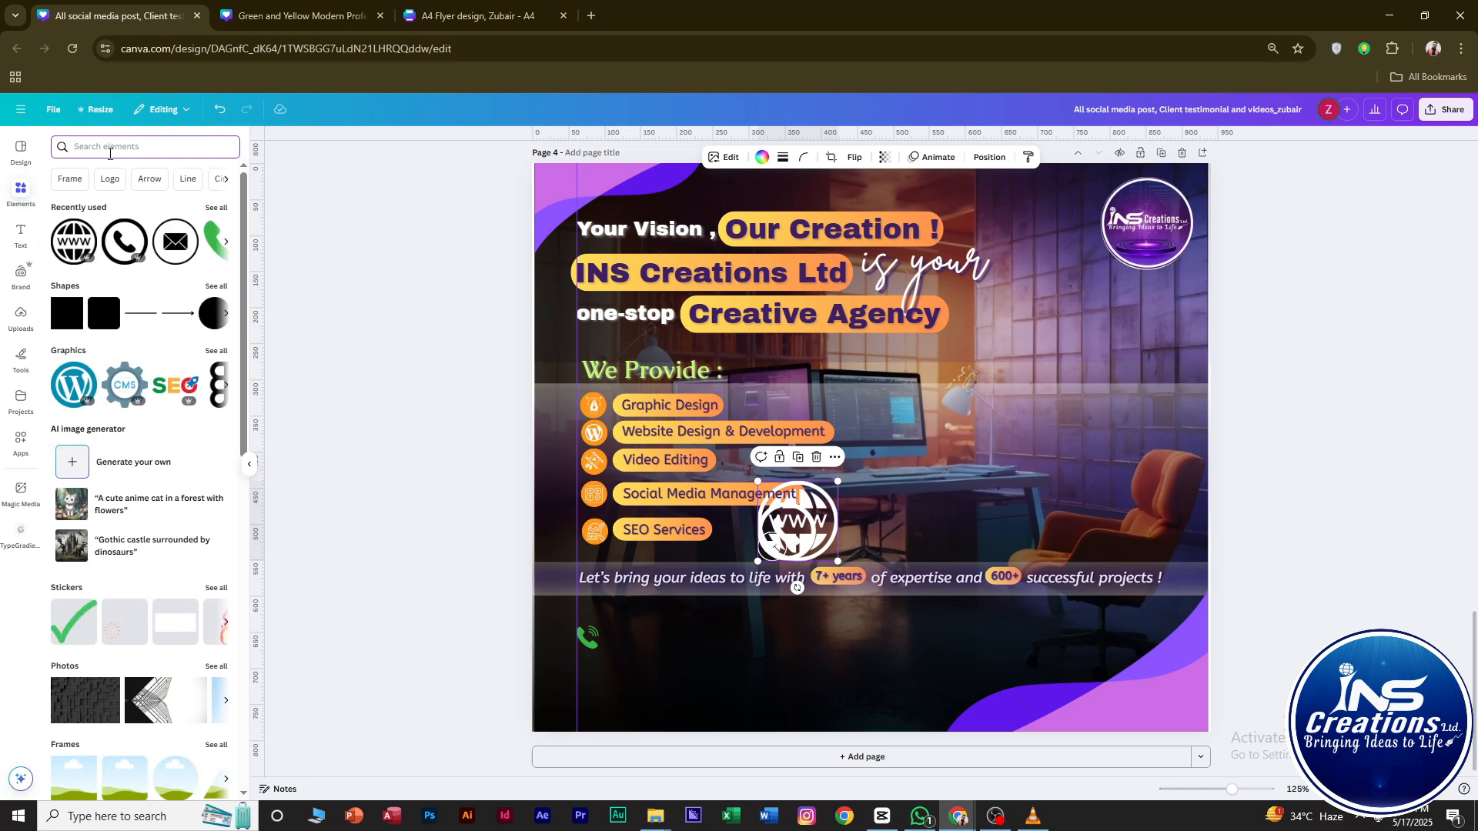
pyautogui.write('behance')
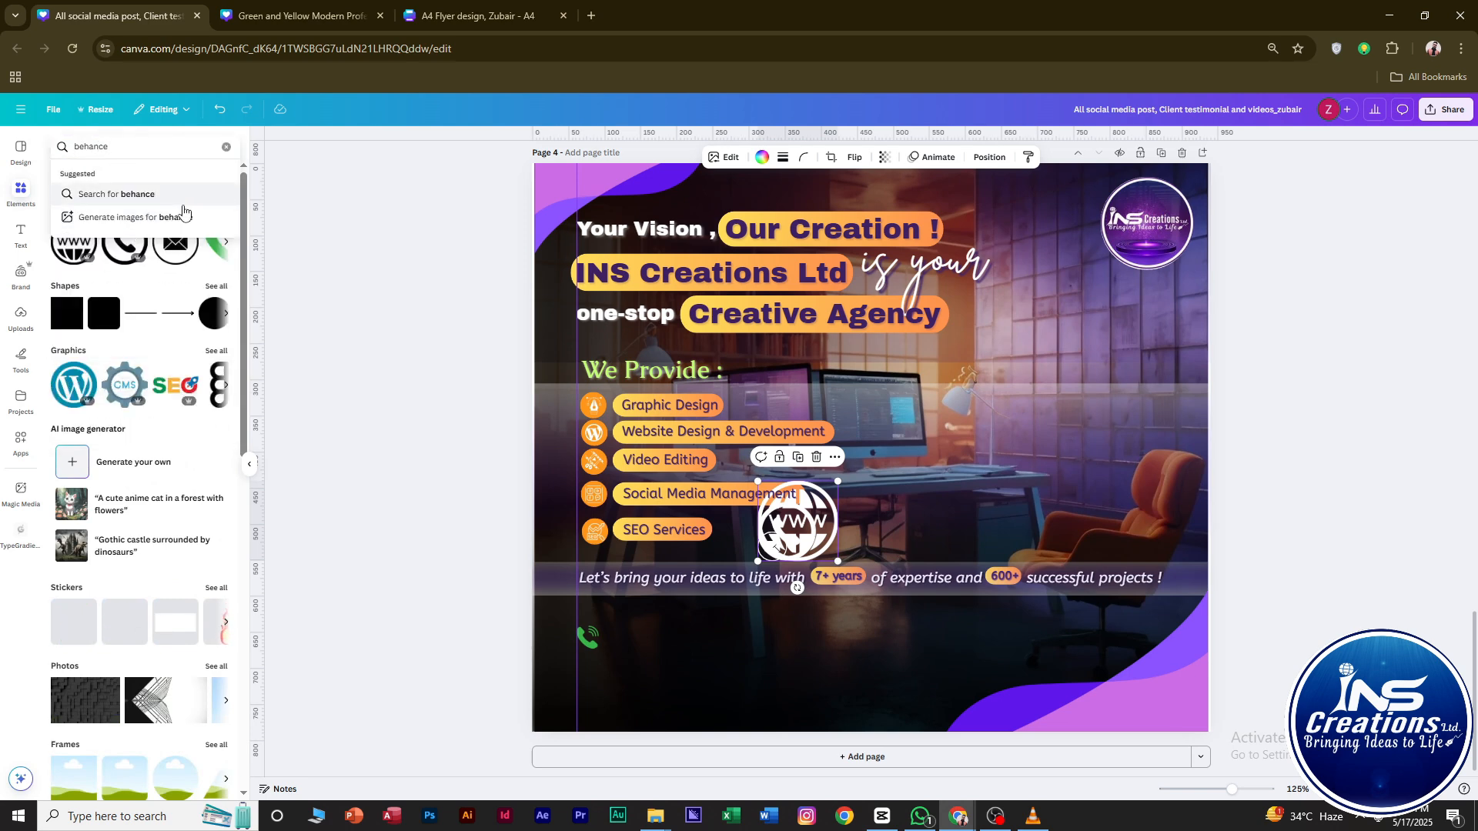
pyautogui.write(' icon')
pyautogui.press('Return')
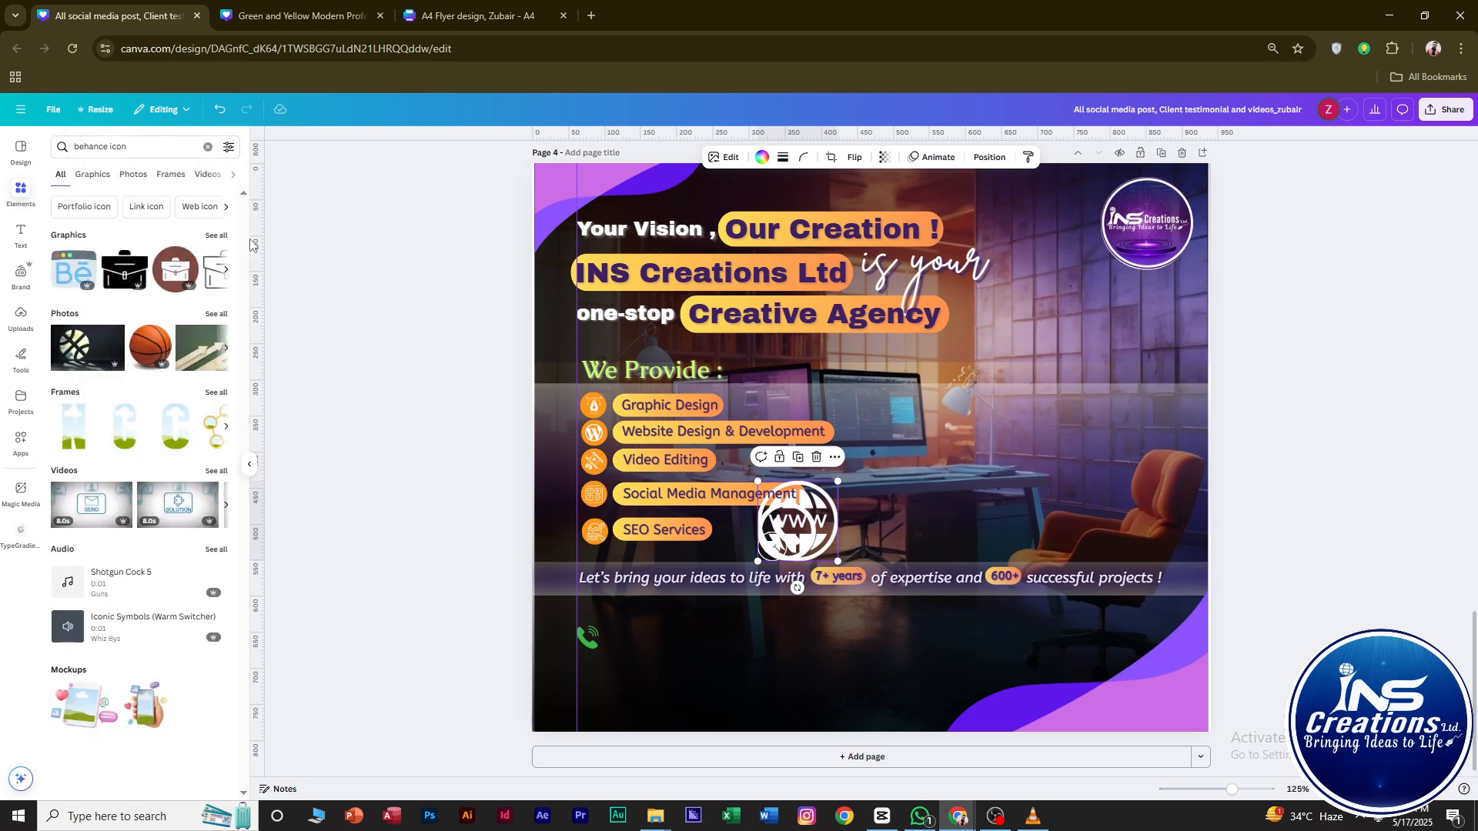
pyautogui.click(226, 270)
pyautogui.click(53, 271)
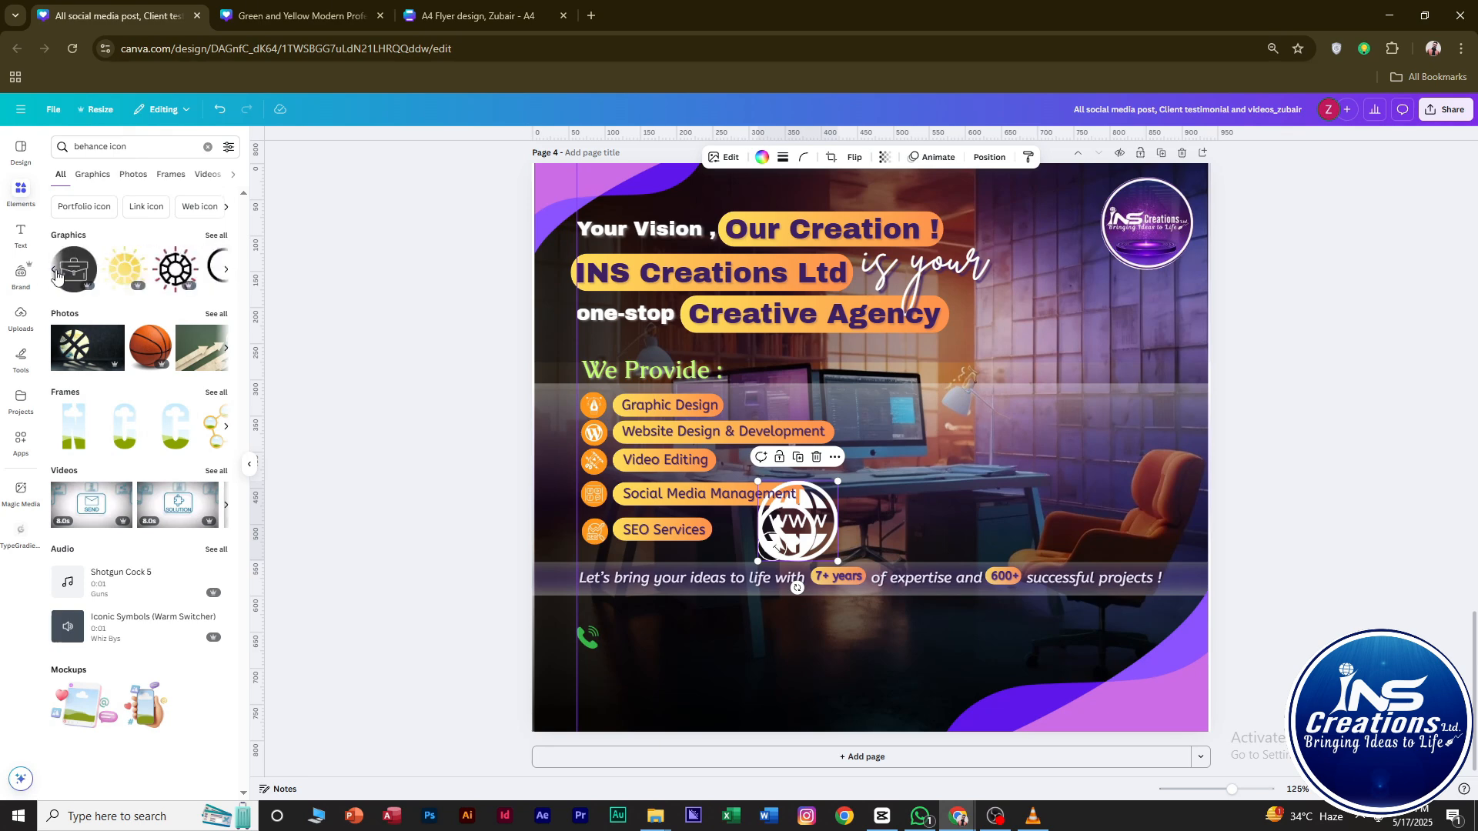
pyautogui.click(84, 283)
# Shrink the Behance icon, spread the contact icons below the closing line, and delete the green phone icon.
pyautogui.moveTo(1007, 334); pyautogui.dragTo(591, 681)
pyautogui.click(591, 638)
pyautogui.press('Delete')
pyautogui.scroll(2, 594, 677)
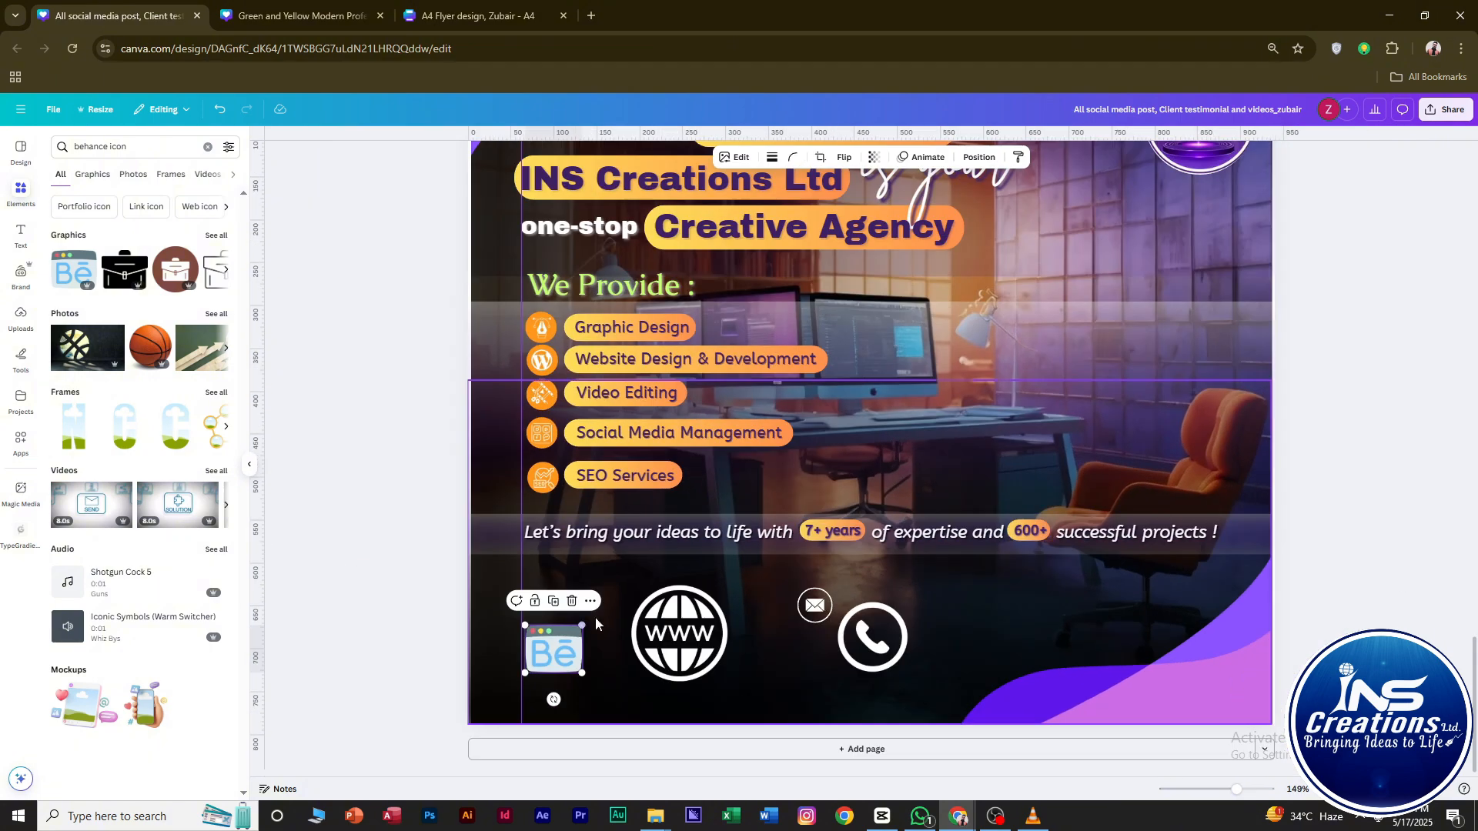
# Shrink the phone icon to the envelope icon's size and stack the two vertically below the closing line.
pyautogui.click(874, 616)
pyautogui.moveTo(910, 605); pyautogui.dragTo(865, 646)
pyautogui.moveTo(824, 606); pyautogui.dragTo(860, 660)
pyautogui.scroll(5, 869, 659)
pyautogui.moveTo(872, 608); pyautogui.dragTo(850, 630)
pyautogui.moveTo(811, 680); pyautogui.dragTo(816, 550)
# Shrink the WWW globe to the envelope icon's size and place it directly above the envelope in the column.
pyautogui.moveTo(412, 597); pyautogui.dragTo(1001, 613)
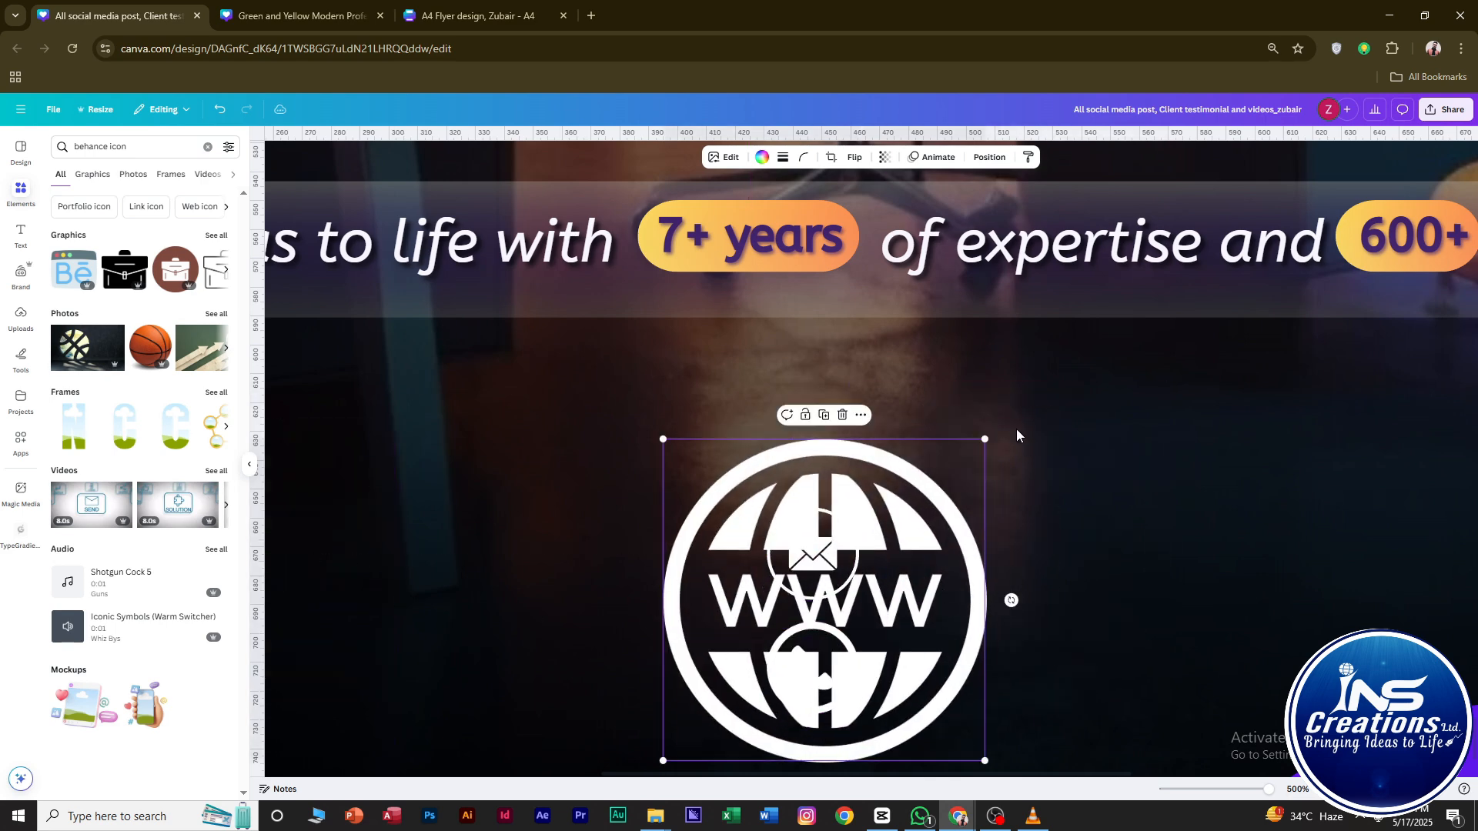
pyautogui.moveTo(994, 432); pyautogui.dragTo(862, 632)
pyautogui.moveTo(823, 671); pyautogui.dragTo(813, 673)
pyautogui.moveTo(852, 634); pyautogui.dragTo(858, 626)
pyautogui.moveTo(858, 626); pyautogui.dragTo(863, 621)
pyautogui.moveTo(817, 670); pyautogui.dragTo(813, 443)
pyautogui.click(908, 554)
pyautogui.scroll(-5, 870, 608)
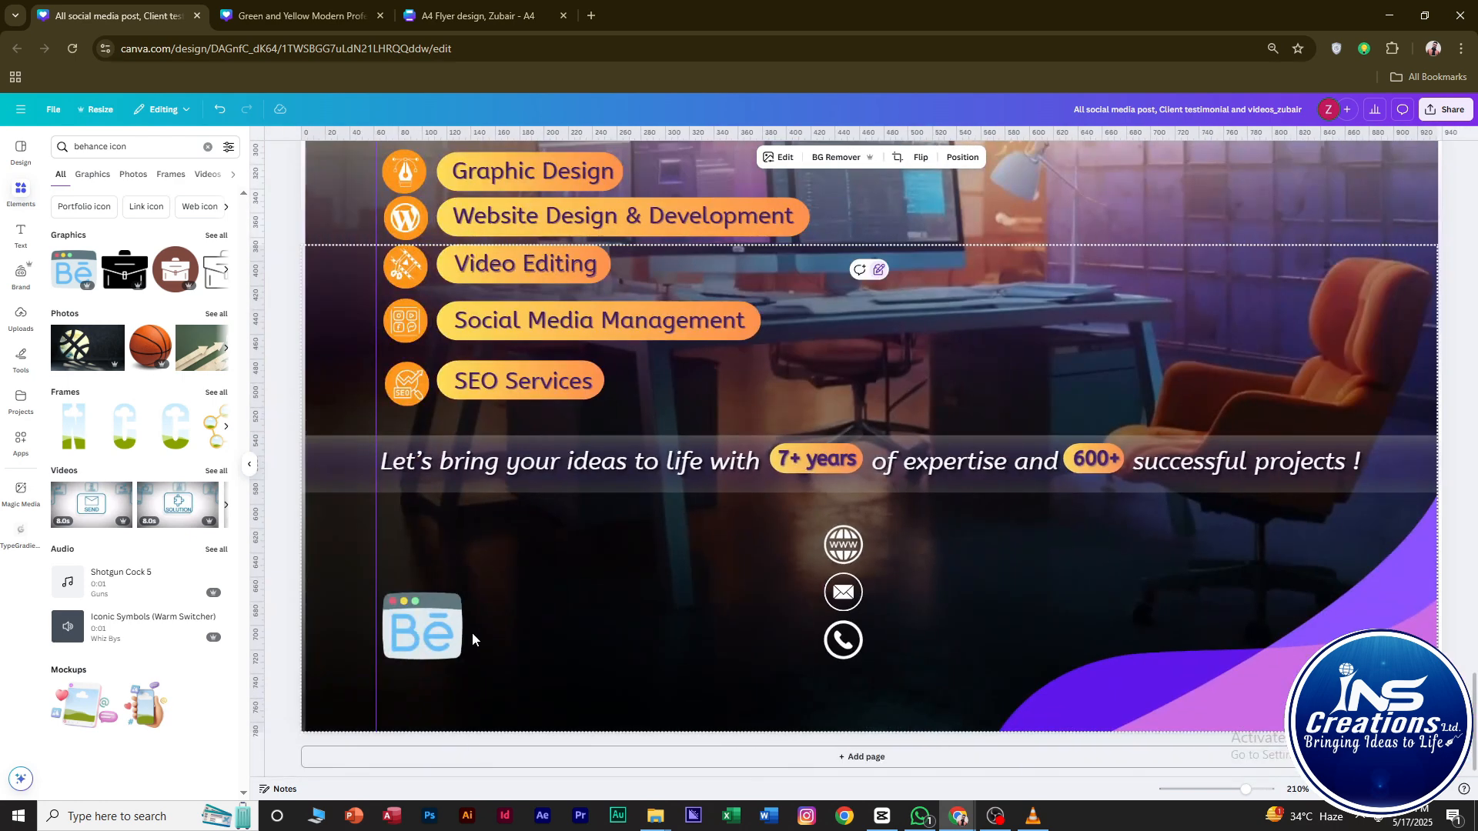
# Shrink the blue Behance icon to the width of the other contact icons and place it beneath them.
pyautogui.scroll(4, 877, 686)
pyautogui.moveTo(450, 625); pyautogui.dragTo(864, 668)
pyautogui.moveTo(829, 707)
pyautogui.mouseDown()
pyautogui.moveTo(853, 674)
pyautogui.moveTo(821, 719)
pyautogui.mouseUp()
pyautogui.click(861, 552)
pyautogui.scroll(-4, 860, 552)
# Swap the phone and globe icons so the column runs phone, envelope, globe, Behance.
pyautogui.moveTo(830, 605); pyautogui.dragTo(938, 482)
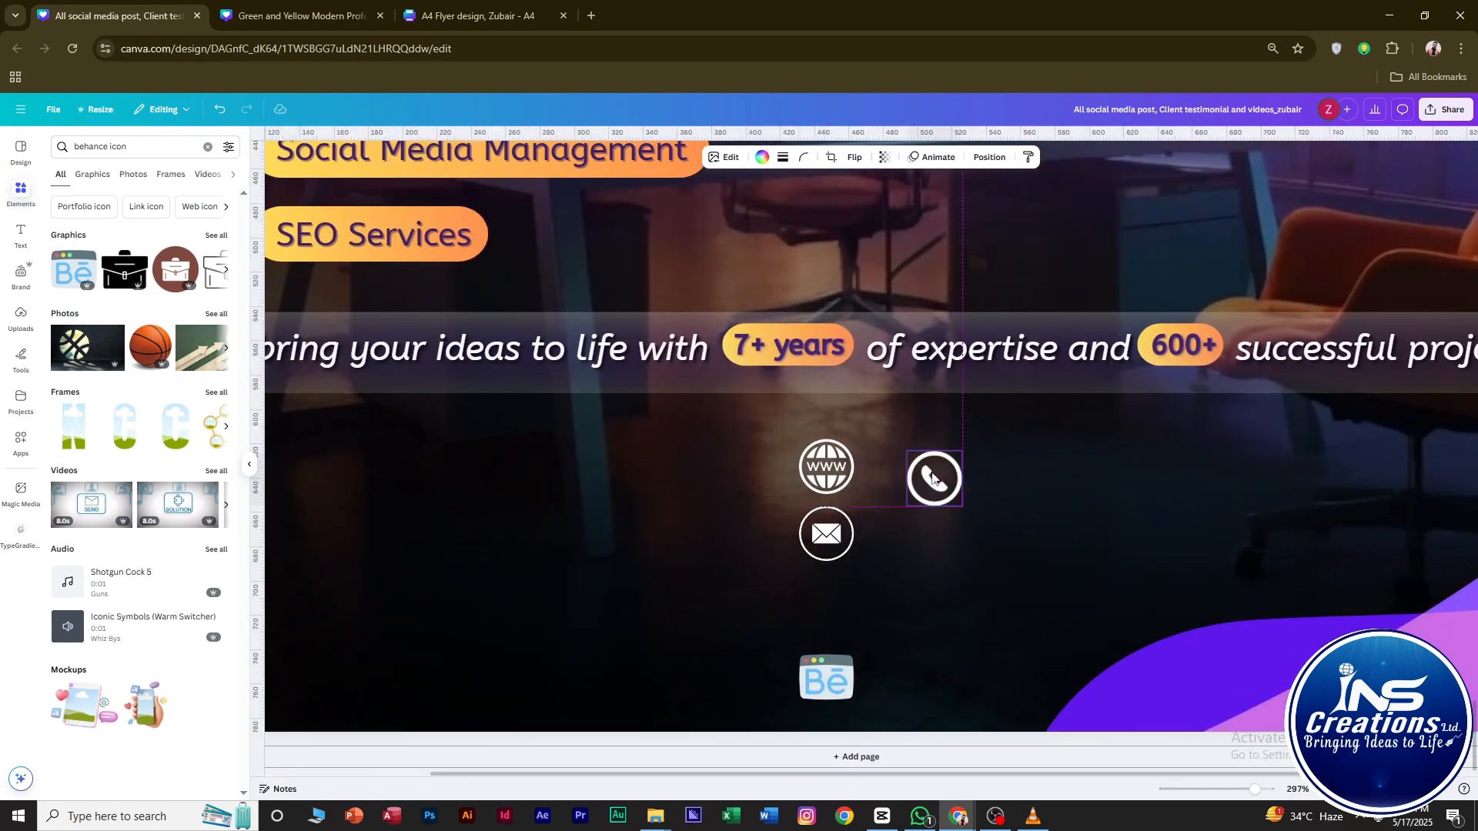
pyautogui.moveTo(830, 484); pyautogui.dragTo(831, 625)
pyautogui.moveTo(933, 479); pyautogui.dragTo(826, 466)
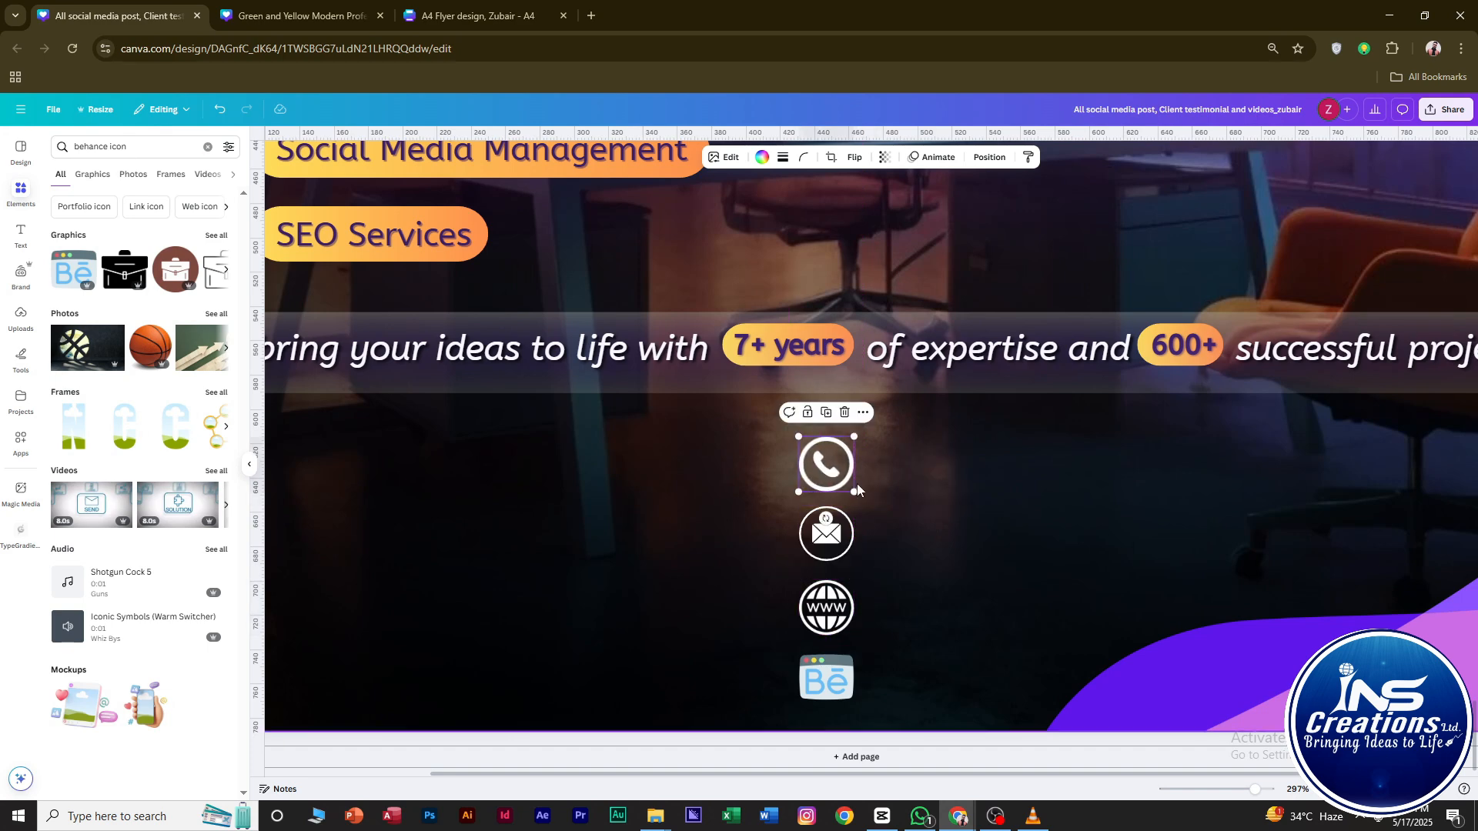
pyautogui.moveTo(840, 530); pyautogui.dragTo(840, 529)
# Select all four contact icons and move the column toward the page's left margin guide.
pyautogui.moveTo(778, 431); pyautogui.dragTo(871, 708)
pyautogui.moveTo(835, 593); pyautogui.dragTo(385, 569)
pyautogui.scroll(-3, 414, 572)
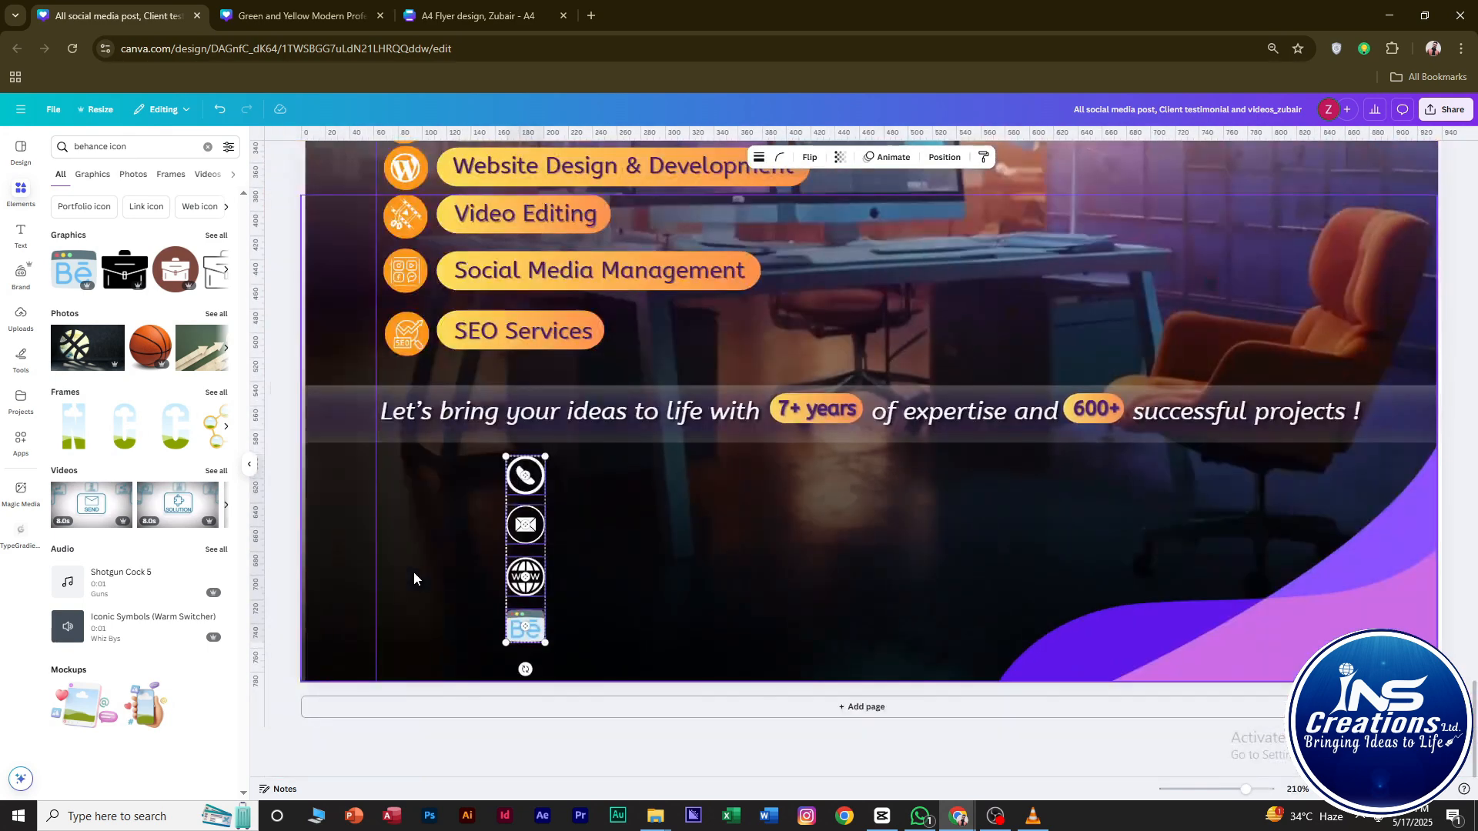
pyautogui.moveTo(524, 579); pyautogui.dragTo(433, 583)
pyautogui.hotkey('ctrl', 'z')
pyautogui.moveTo(476, 509); pyautogui.dragTo(566, 695)
pyautogui.moveTo(526, 576); pyautogui.dragTo(396, 590)
# Make the contact icons slightly smaller and line the column up on the left margin guide near the page bottom.
pyautogui.click(527, 585)
pyautogui.scroll(-4, 608, 600)
pyautogui.moveTo(617, 732); pyautogui.dragTo(596, 633)
pyautogui.scroll(3, 611, 692)
pyautogui.scroll(-1, 562, 699)
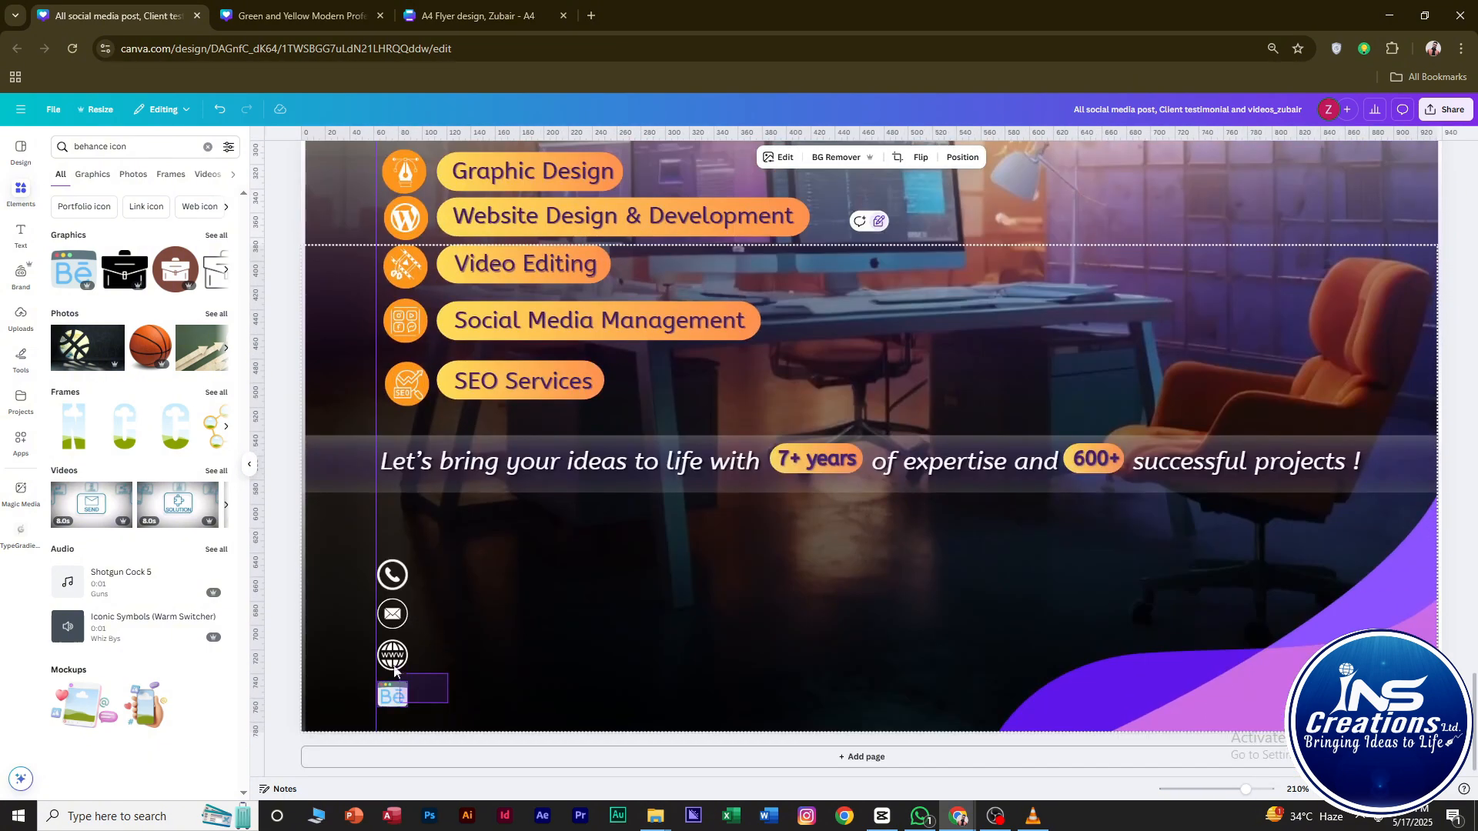
pyautogui.moveTo(401, 571); pyautogui.dragTo(399, 578)
pyautogui.click(429, 515)
# Add a text box reading "Contact Us Today:" and place it below the closing line.
pyautogui.click(21, 235)
pyautogui.click(107, 144)
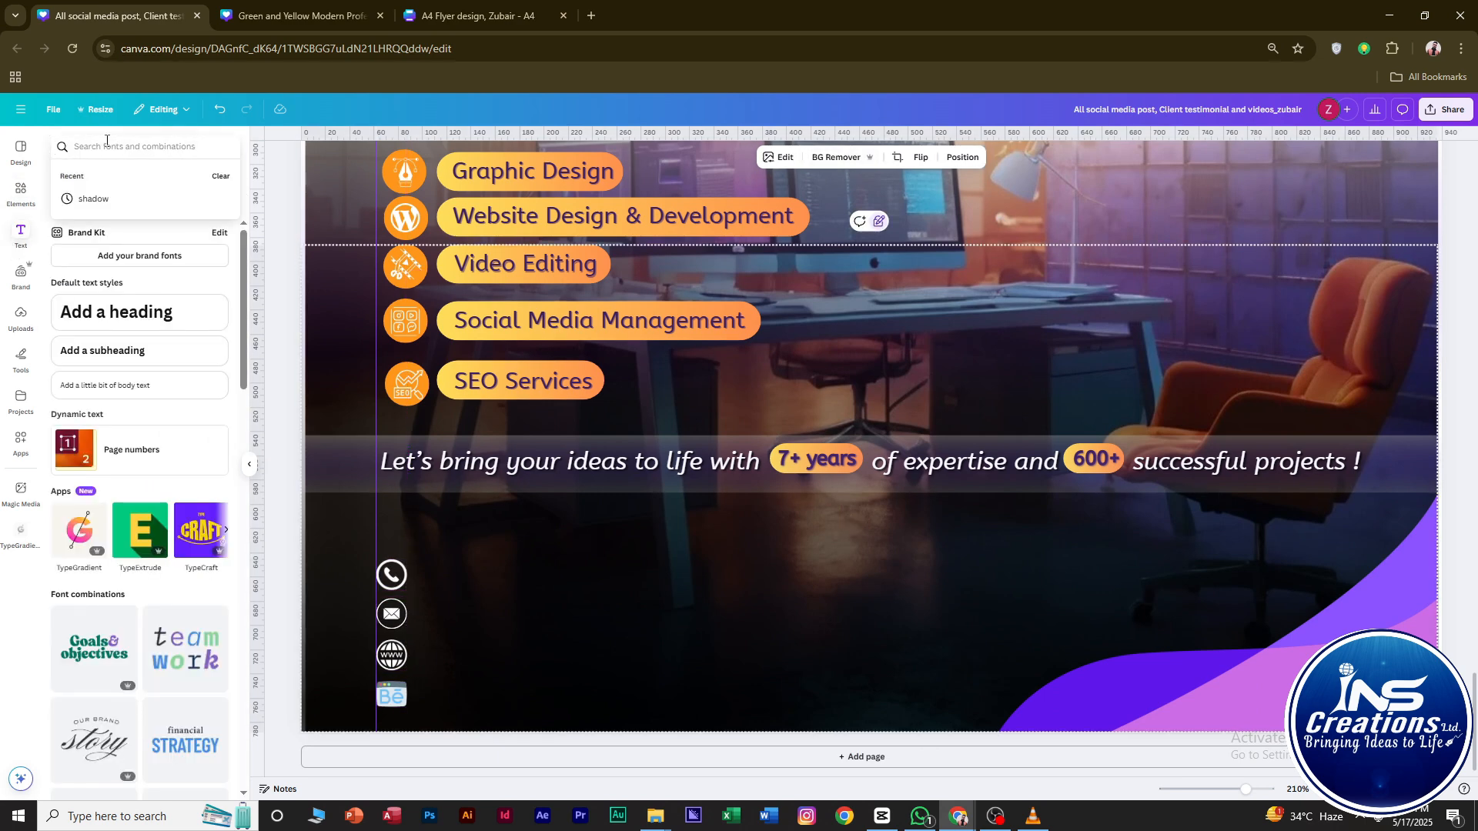
pyautogui.hotkey('alt', 'Tab')
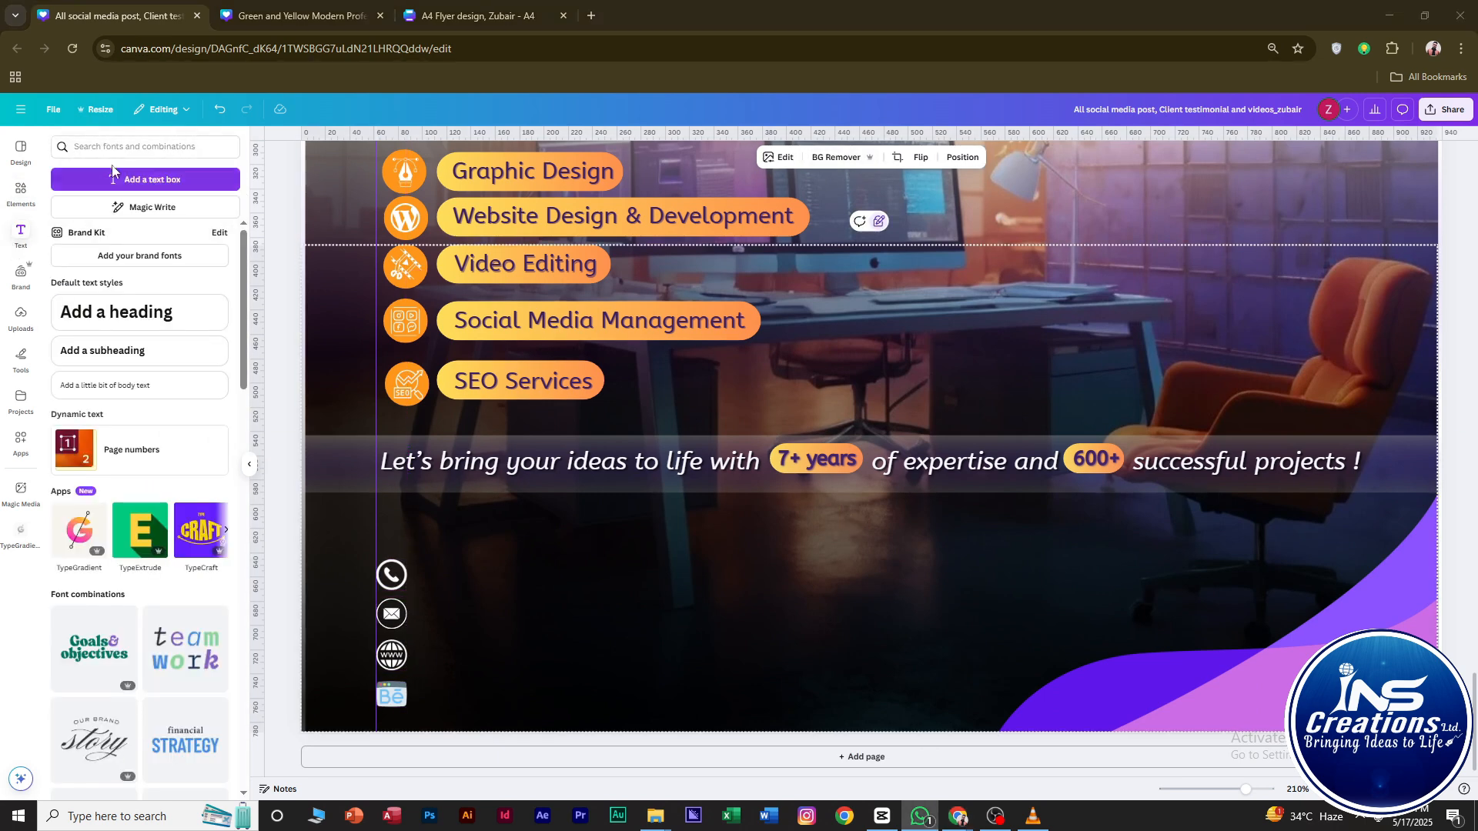
pyautogui.hotkey('alt', 'Tab')
pyautogui.write('Contact Us Today:')
pyautogui.click(987, 454)
pyautogui.click(939, 432)
pyautogui.moveTo(967, 444); pyautogui.dragTo(835, 617)
pyautogui.press('BackSpace')
# Set the "Contact Us Today:" text in Caudex and widen its box to fit one line.
pyautogui.click(628, 157)
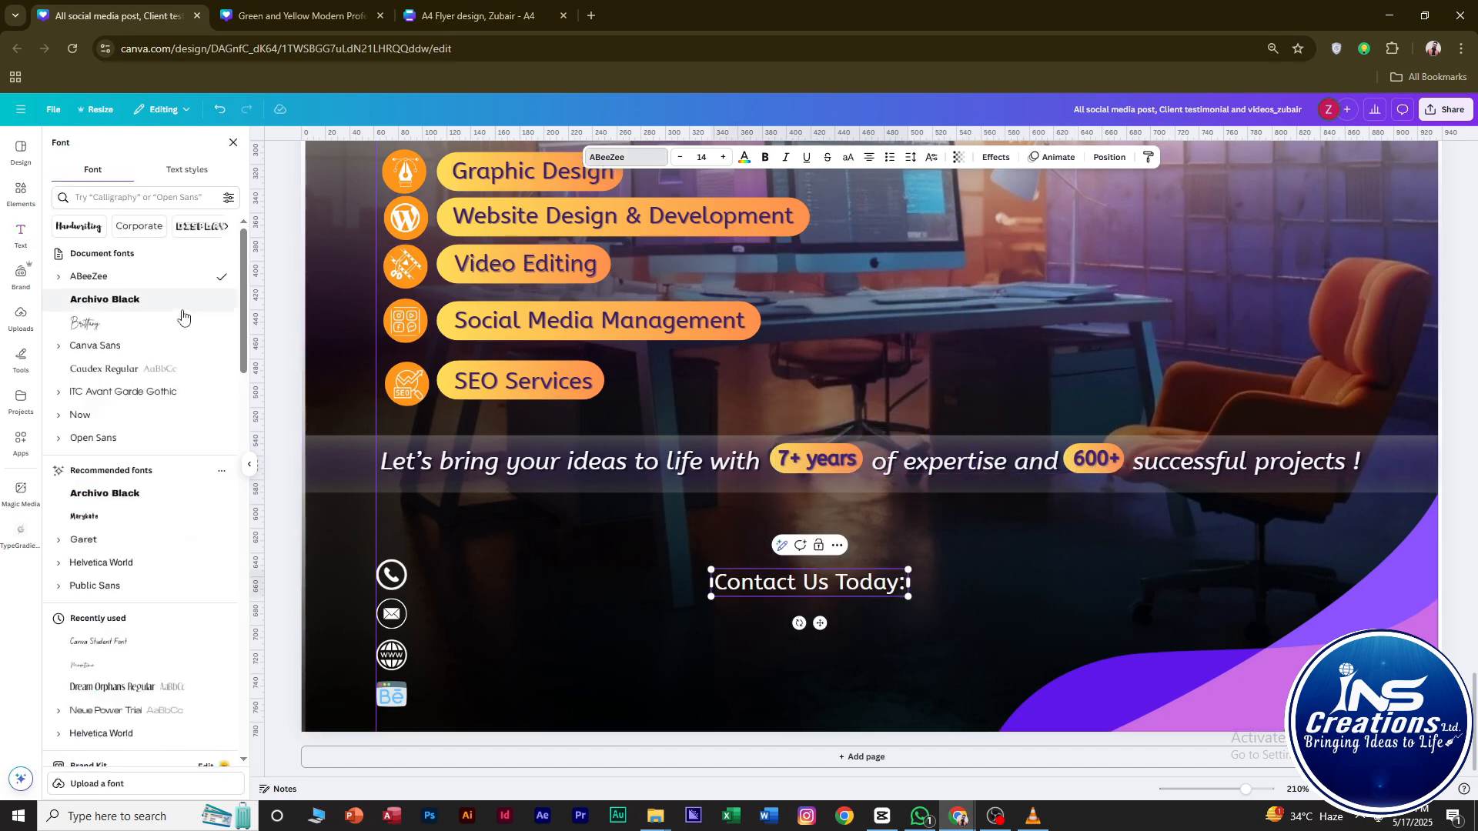
pyautogui.click(85, 322)
pyautogui.click(104, 369)
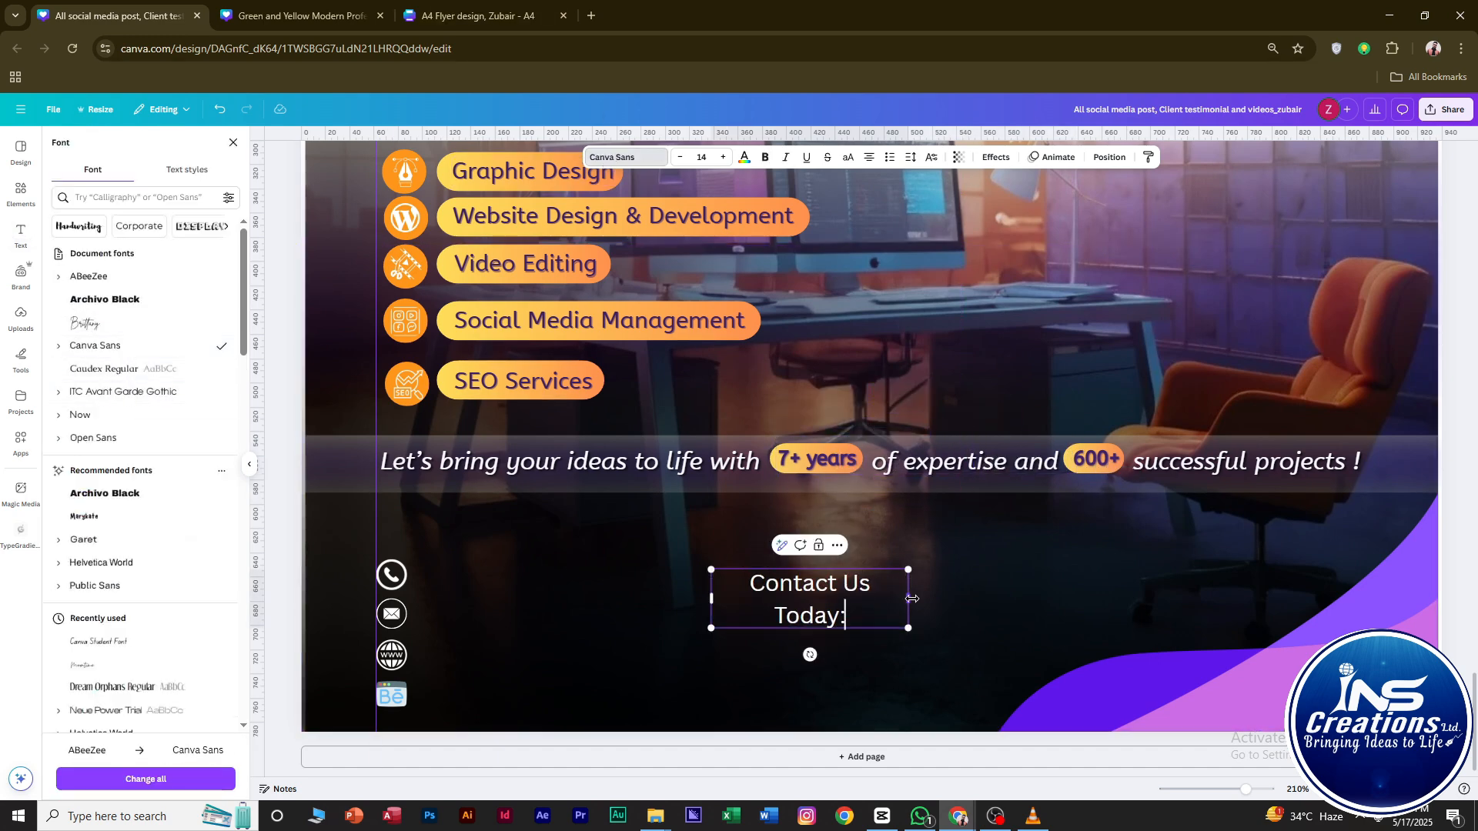
pyautogui.moveTo(908, 582)
pyautogui.mouseDown()
pyautogui.moveTo(954, 586)
pyautogui.moveTo(911, 585)
pyautogui.mouseUp()
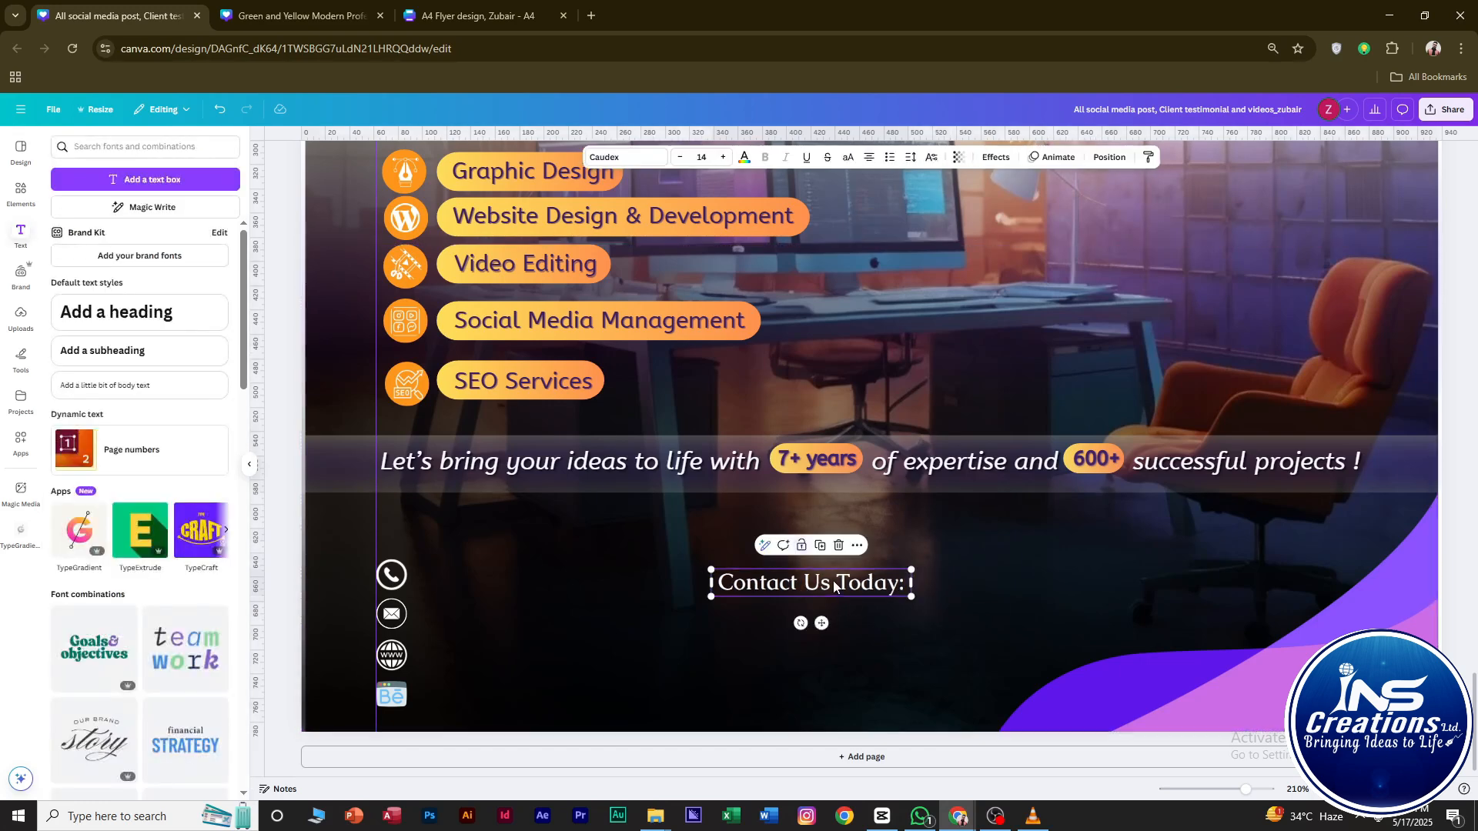
# Move the "Contact Us Today:" heading directly above the contact icons and enlarge it to about size 20.9.
pyautogui.moveTo(822, 622); pyautogui.dragTo(487, 567)
pyautogui.moveTo(574, 512); pyautogui.dragTo(675, 487)
pyautogui.moveTo(616, 527); pyautogui.dragTo(610, 536)
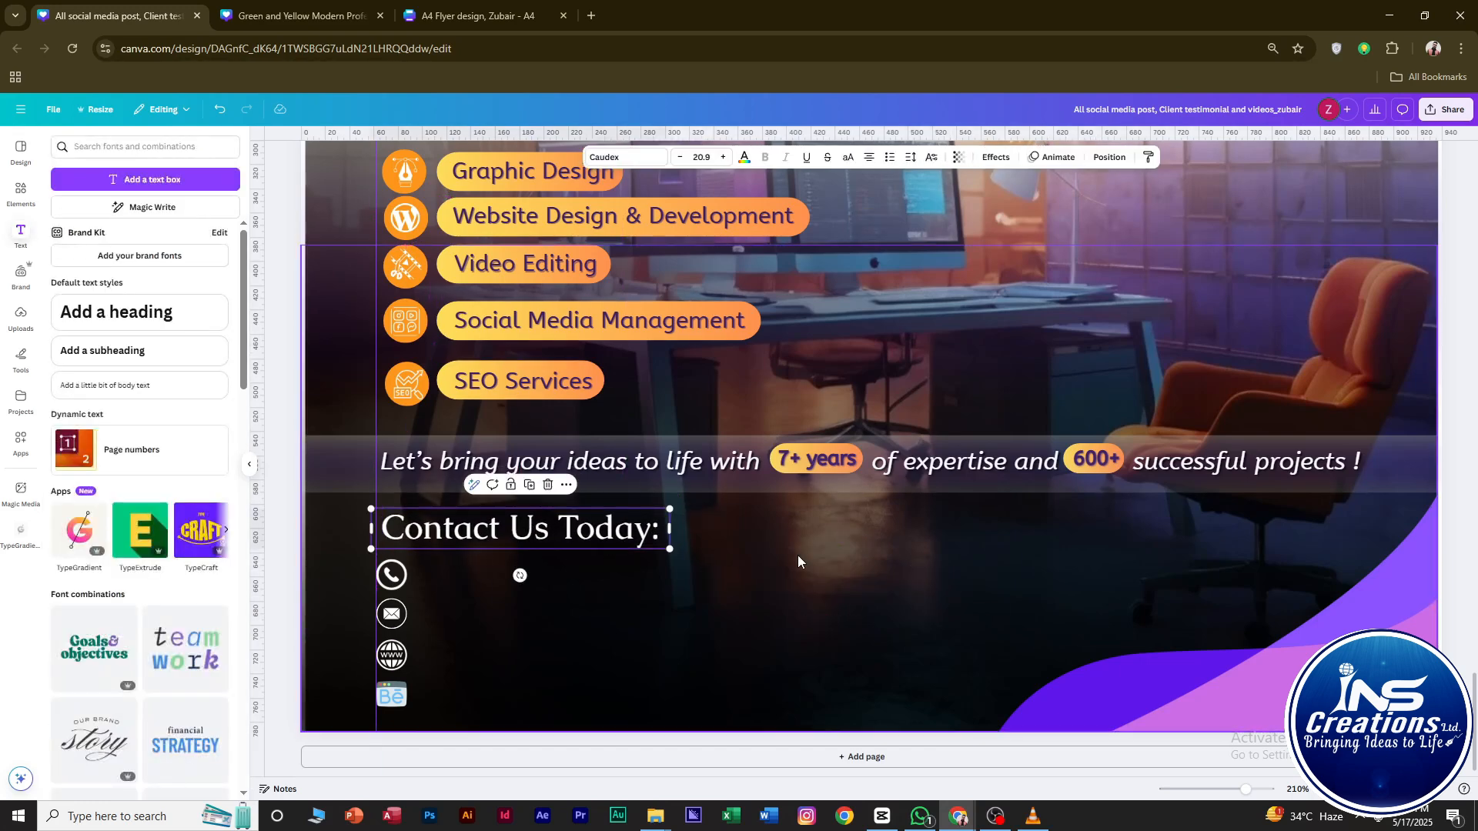
pyautogui.click(799, 561)
pyautogui.scroll(-3, 555, 577)
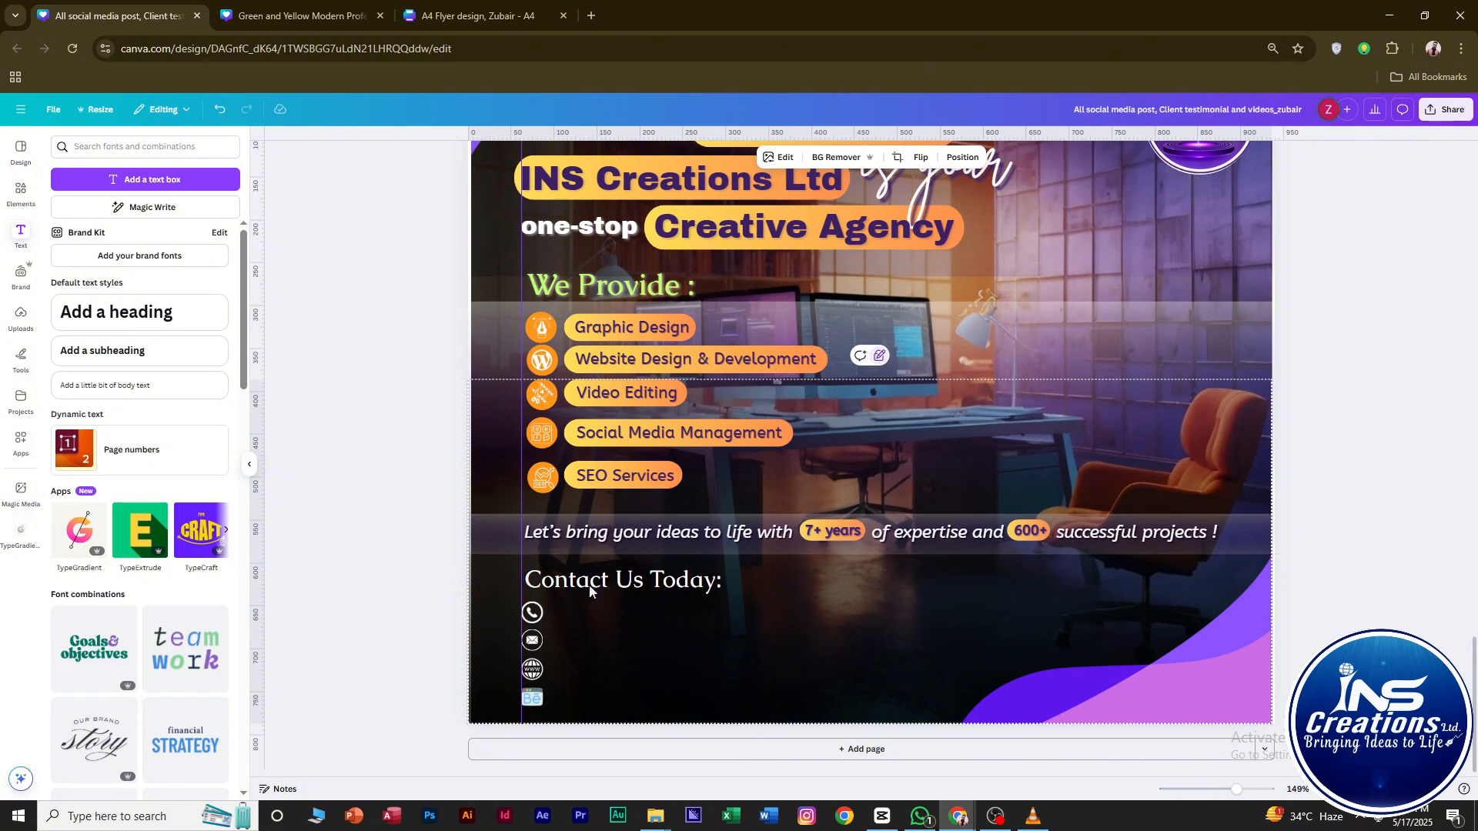
# Align the "Contact Us Today:" heading with the left margin guide and place a straight white line beneath it.
pyautogui.click(13, 194)
pyautogui.click(128, 148)
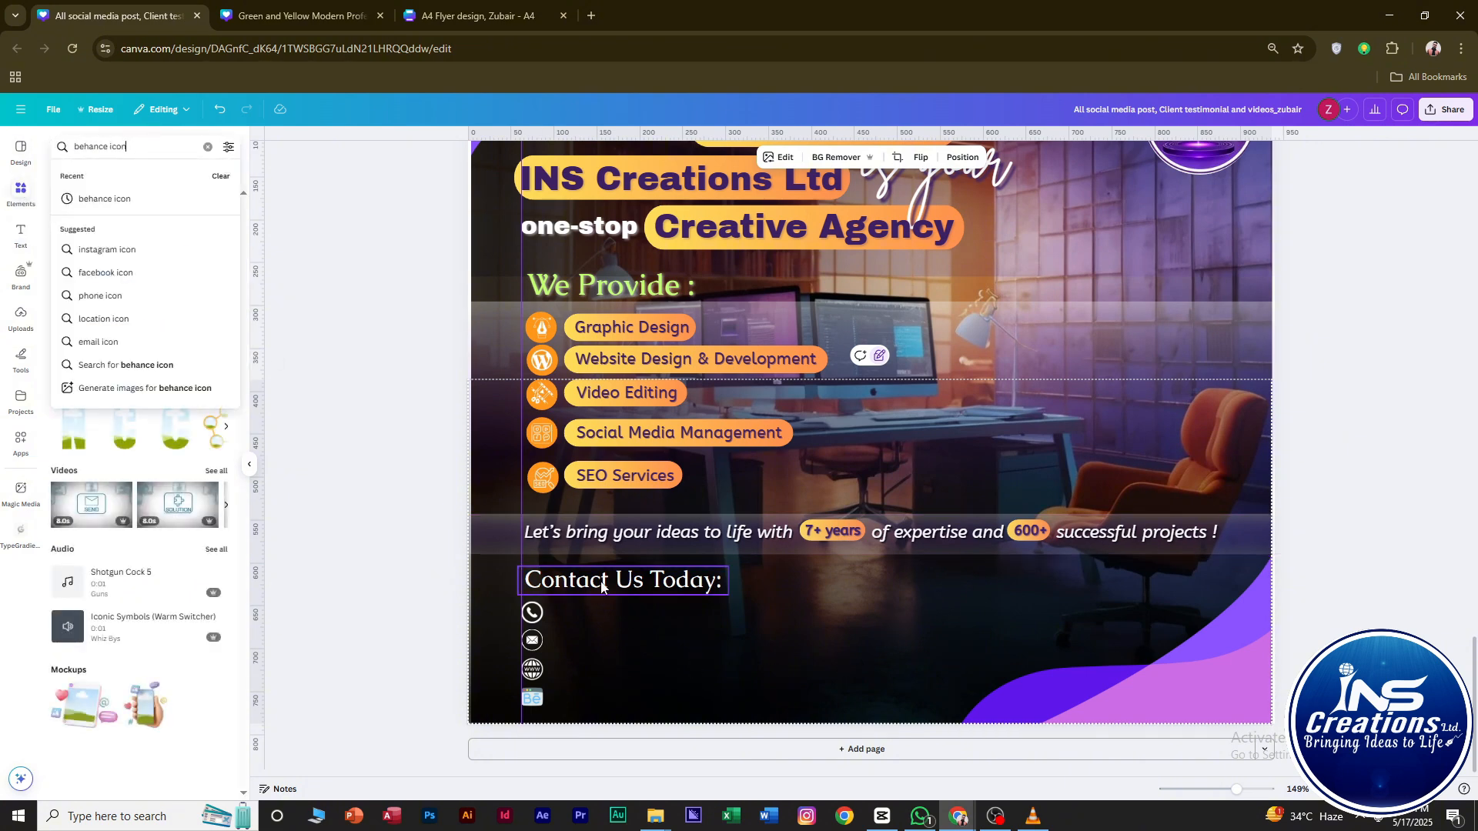
pyautogui.moveTo(603, 588); pyautogui.dragTo(599, 587)
pyautogui.click(789, 599)
pyautogui.tripleClick(115, 146)
pyautogui.click(832, 584)
pyautogui.press('l')
pyautogui.moveTo(884, 414); pyautogui.dragTo(678, 621)
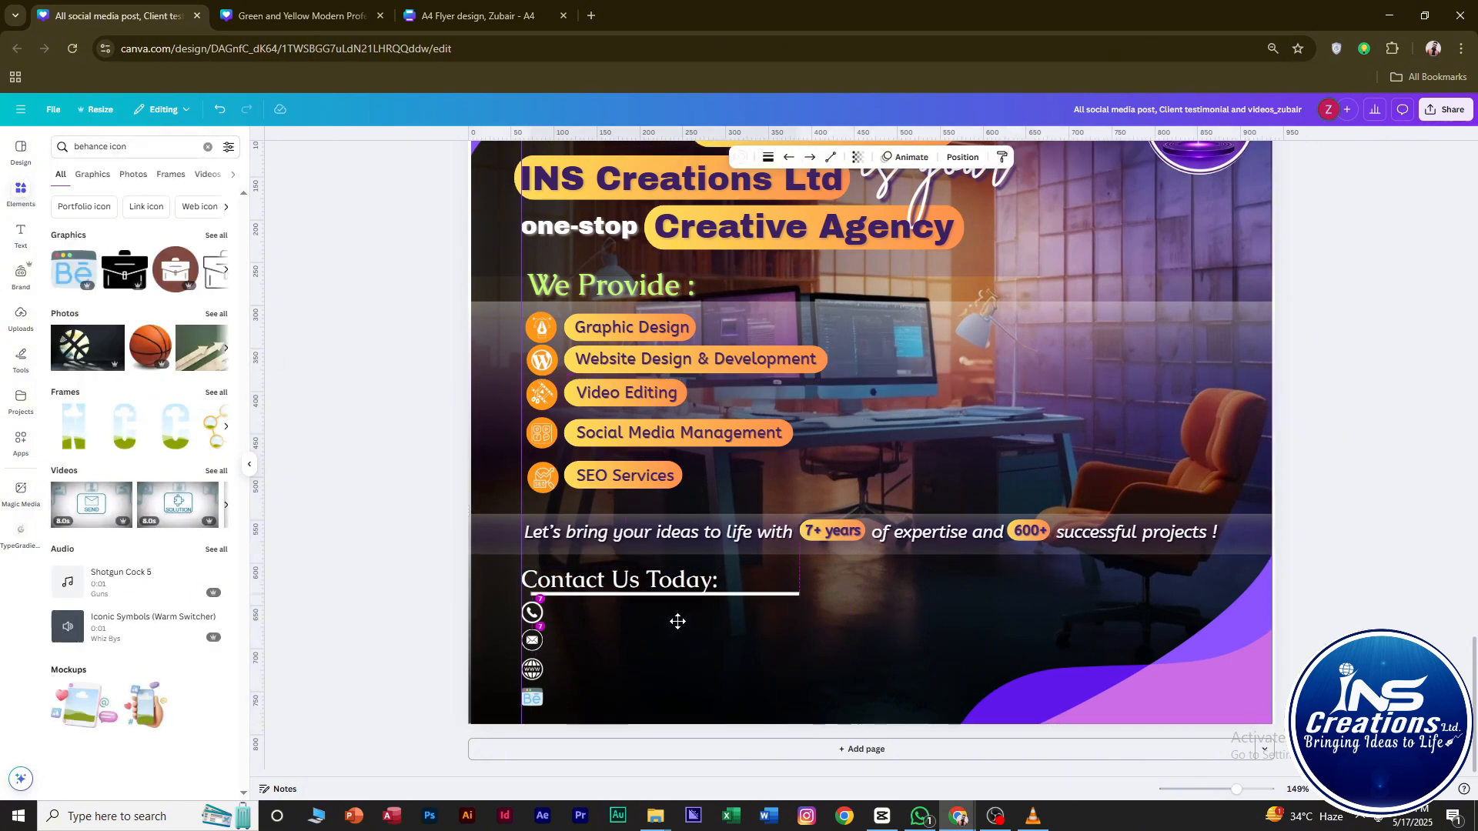
# Set the underline's weight to 1, lower it slightly and shorten it to about the heading's width.
pyautogui.scroll(6, 672, 622)
pyautogui.click(768, 157)
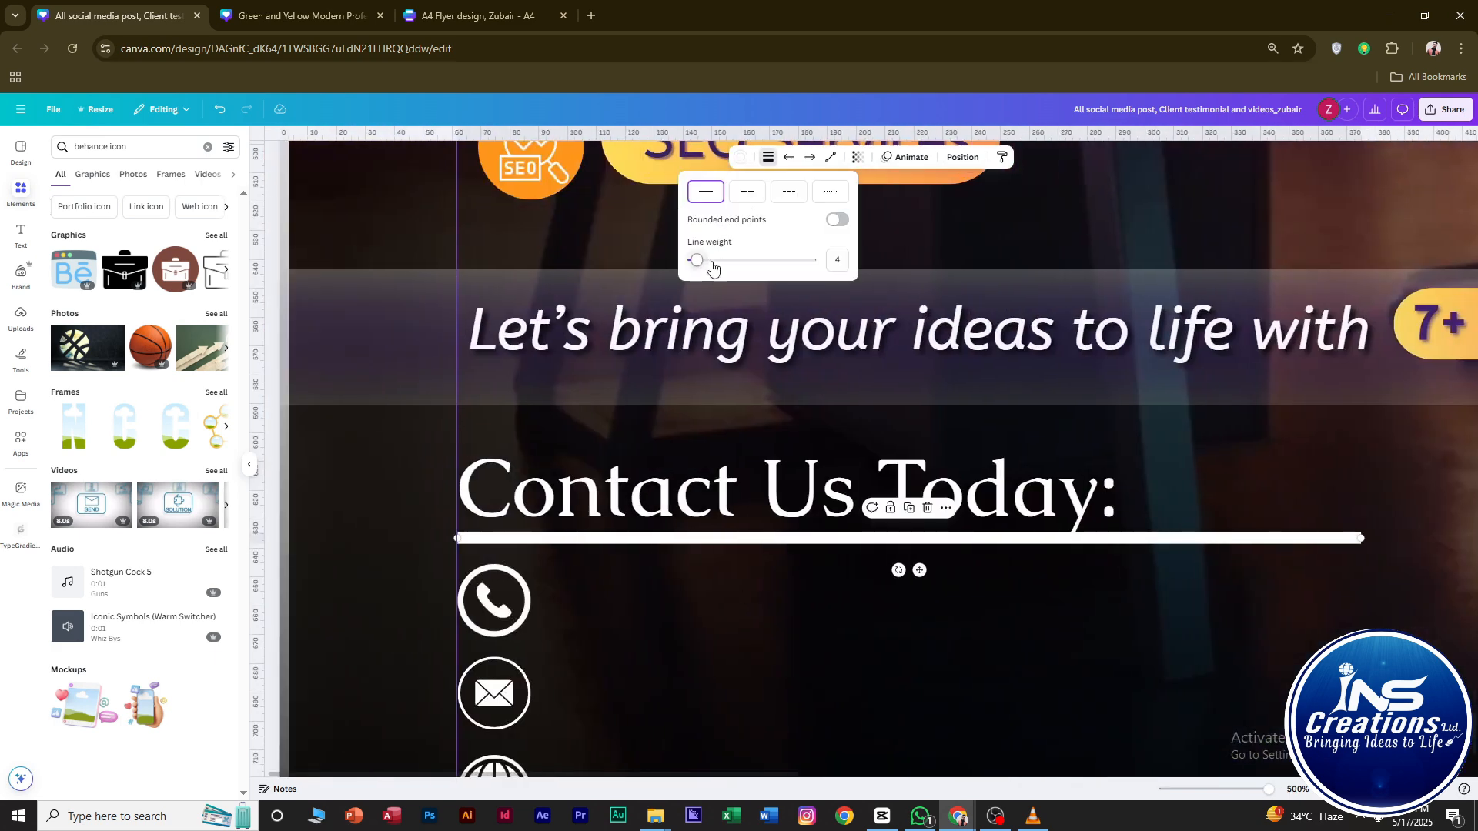
pyautogui.press('BackSpace')
pyautogui.write('1')
pyautogui.click(1221, 540)
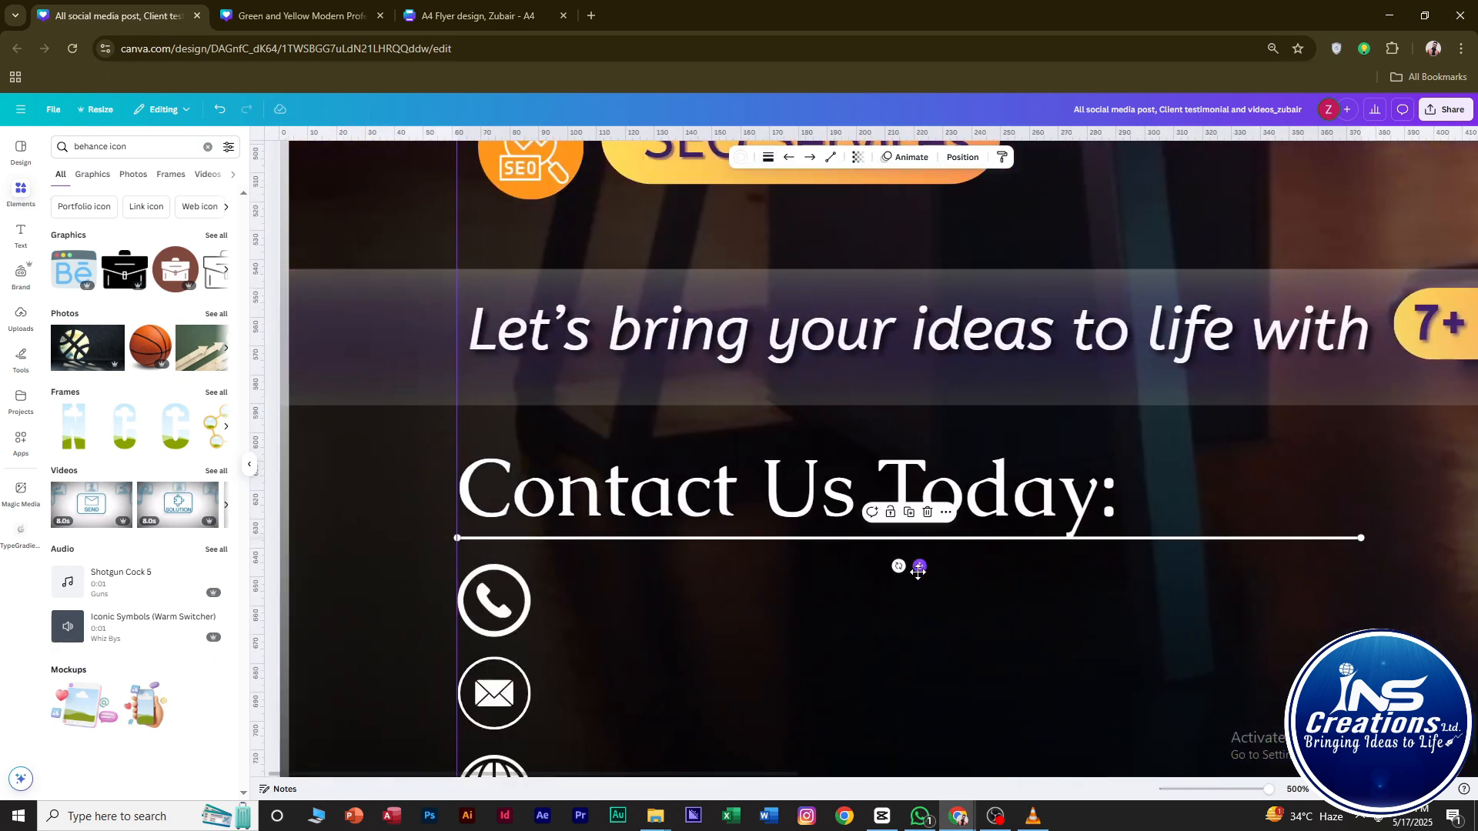
pyautogui.moveTo(919, 567); pyautogui.dragTo(920, 581)
pyautogui.moveTo(1362, 551); pyautogui.dragTo(1108, 551)
pyautogui.click(1175, 544)
pyautogui.scroll(-4, 1175, 544)
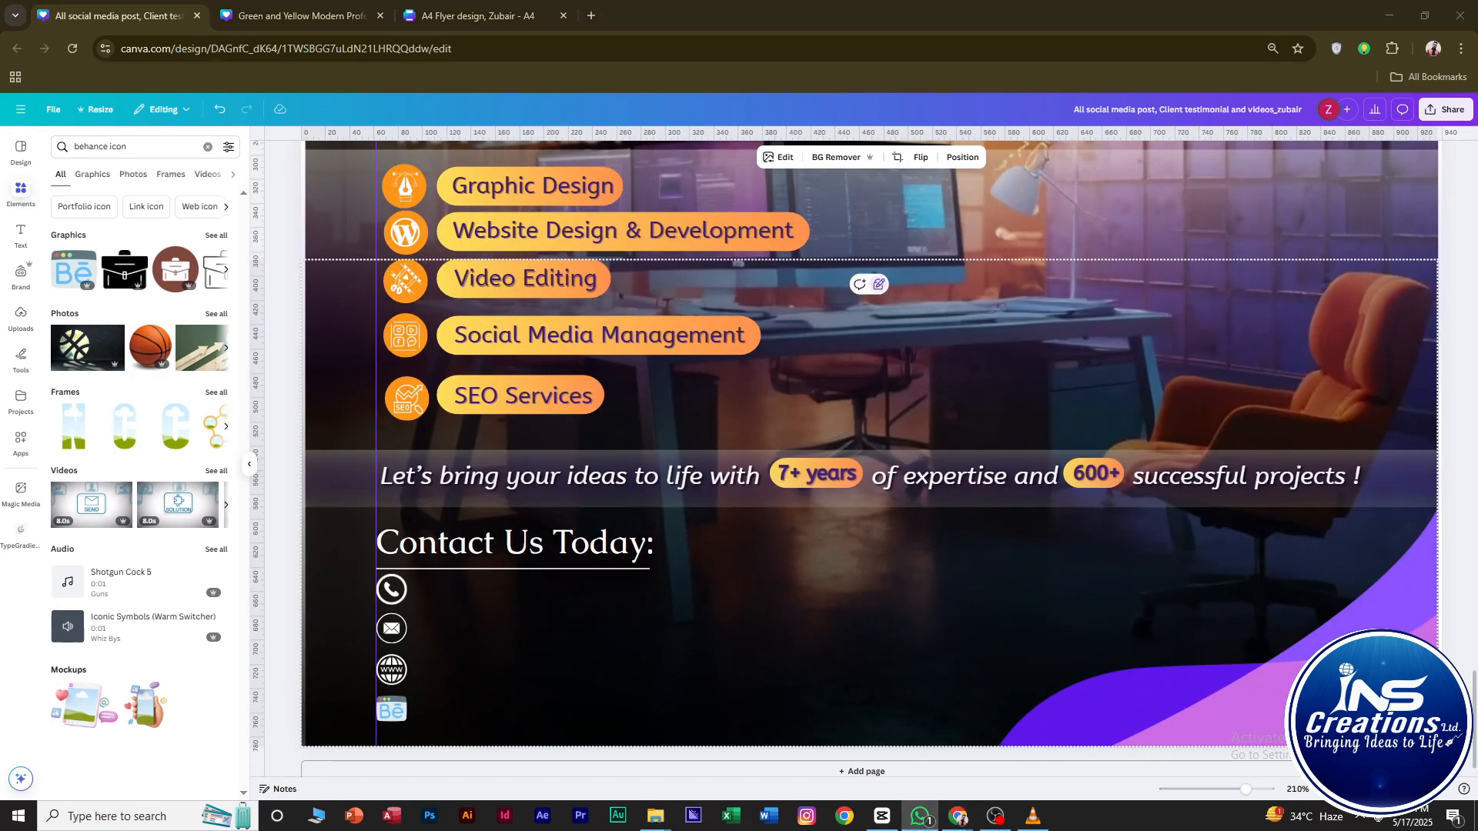
# Paste the contact phone number beside the phone icon and duplicate it beside the envelope, globe and Behance icons.
pyautogui.click(21, 233)
pyautogui.hotkey('ctrl', 'v')
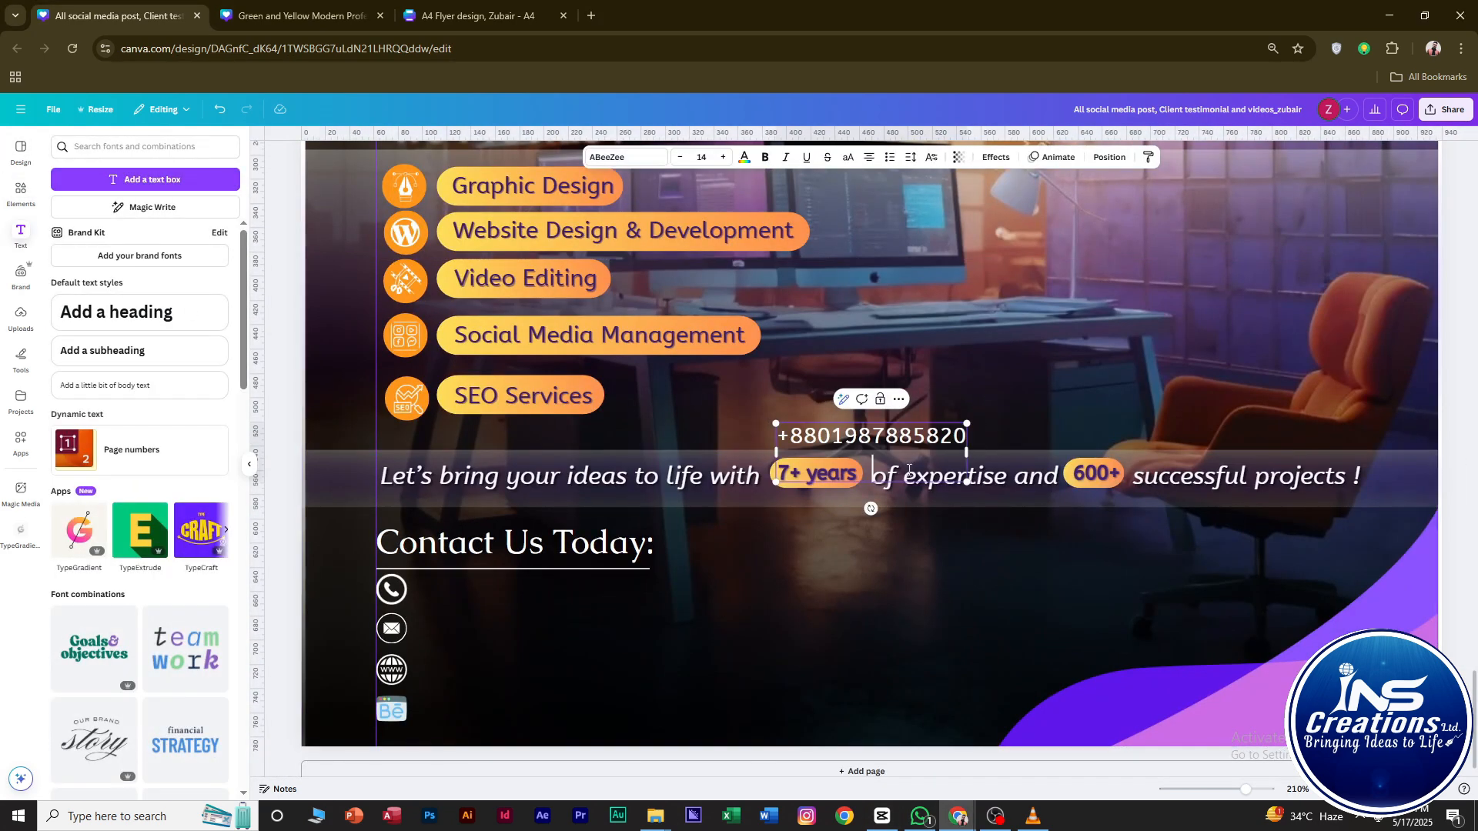
pyautogui.moveTo(873, 502); pyautogui.dragTo(460, 632)
pyautogui.hotkey('ctrl', 'd')
pyautogui.hotkey('ctrl', 'd')
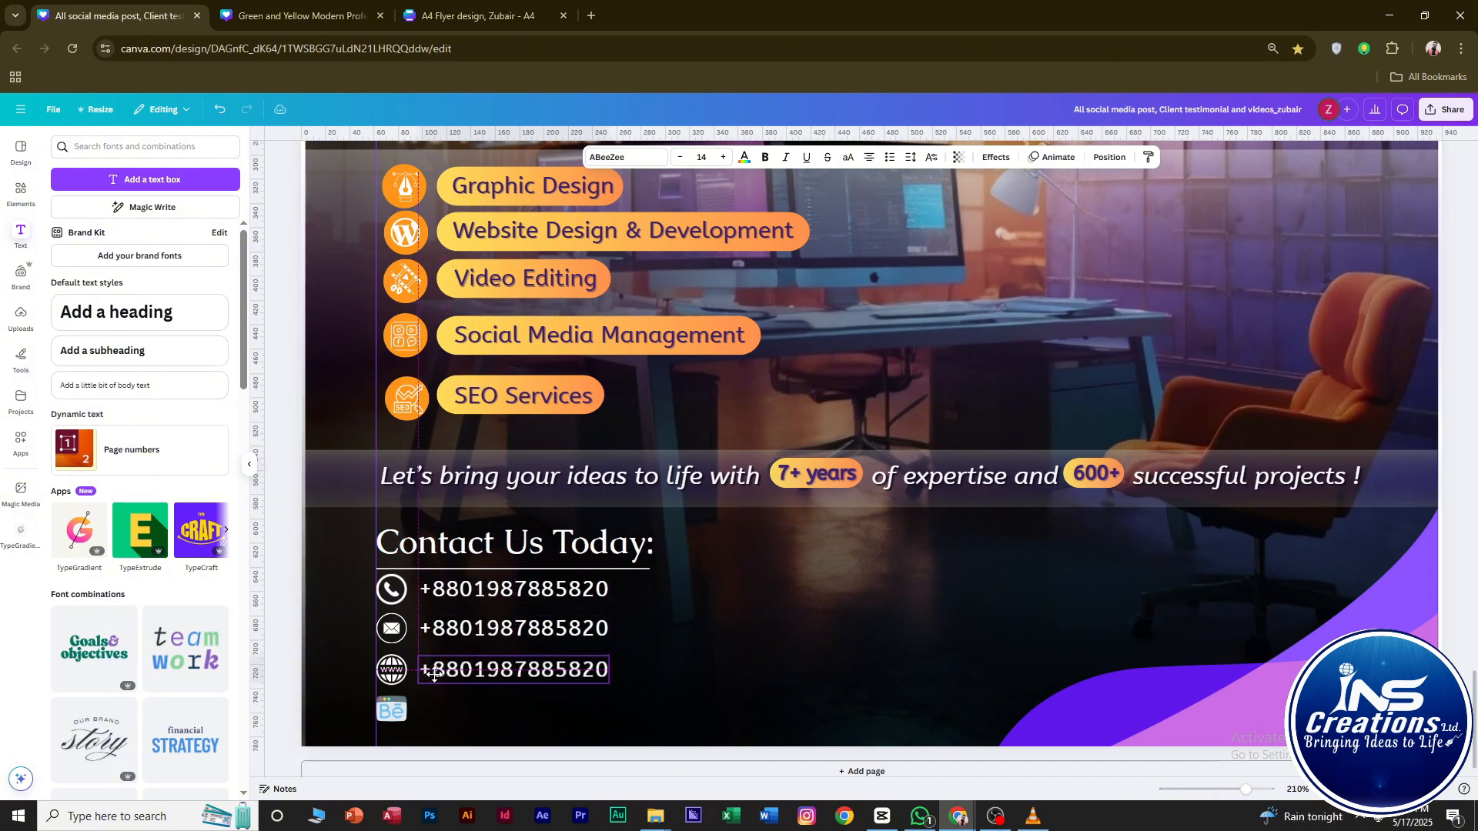
pyautogui.moveTo(435, 675); pyautogui.dragTo(438, 715)
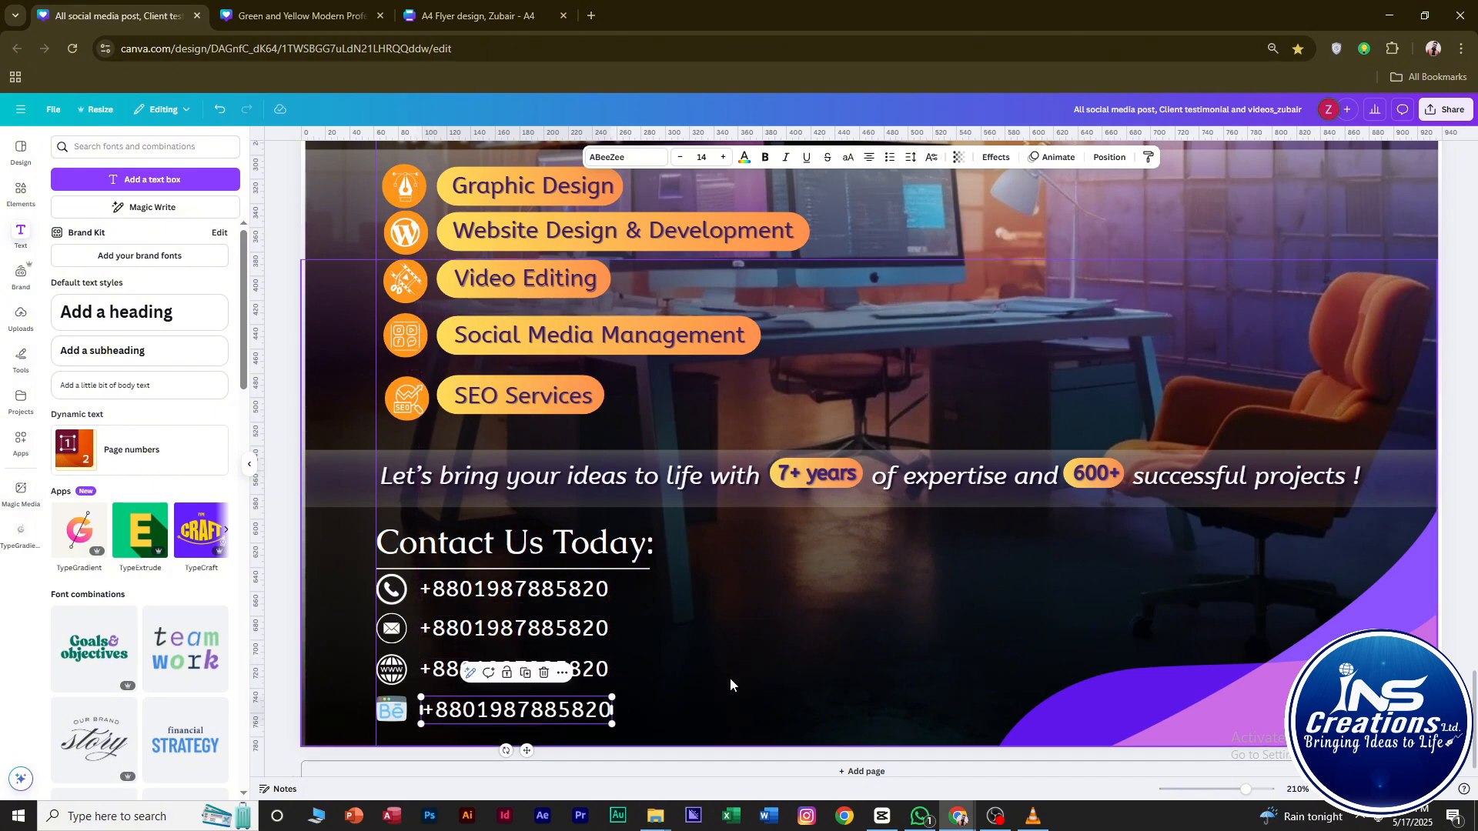
pyautogui.click(731, 684)
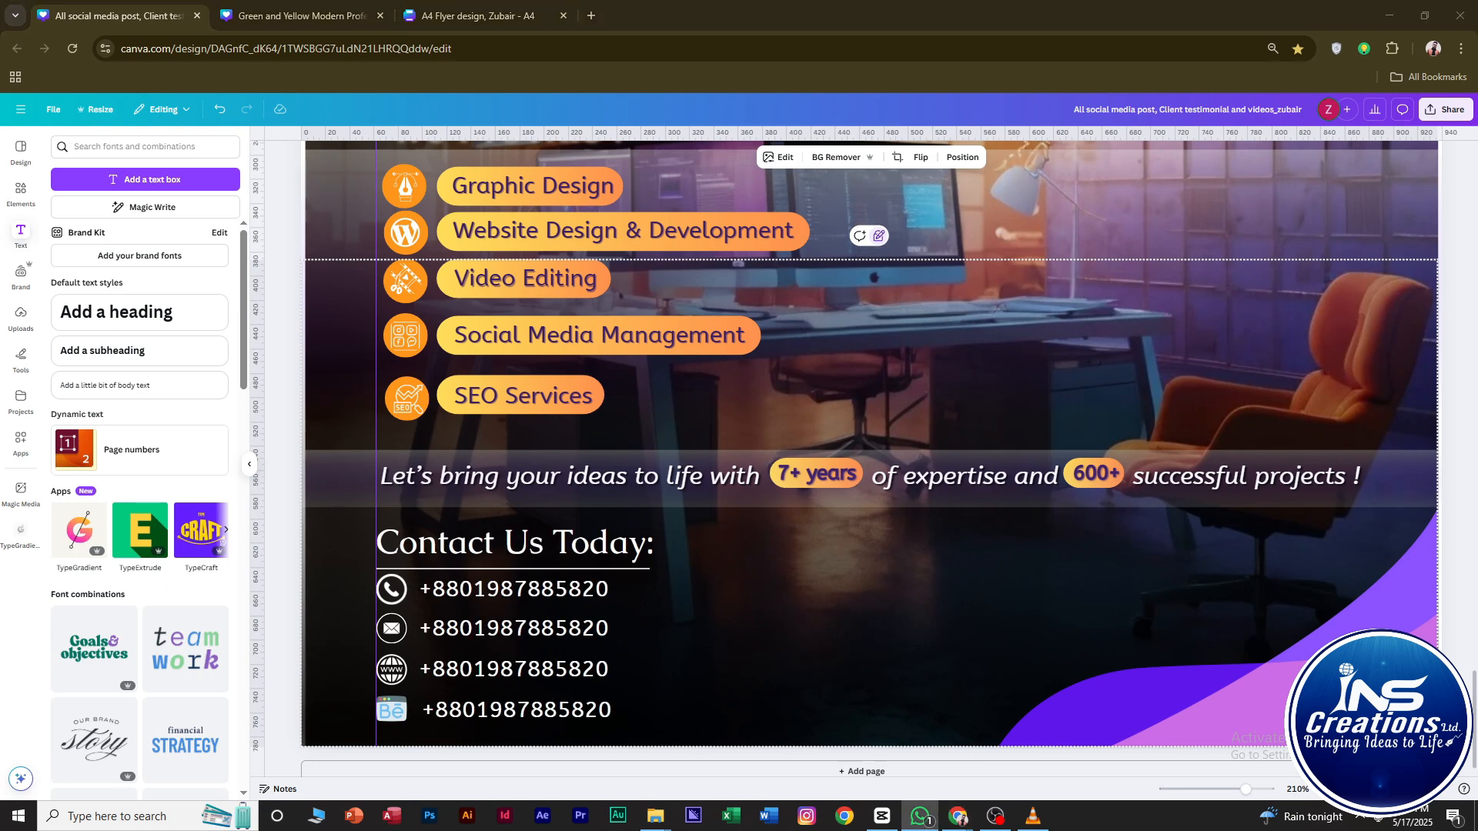
# Replace the number beside the envelope with the company's e-mail address, set it to size 12 and realign it.
pyautogui.doubleClick(509, 628)
pyautogui.hotkey('ctrl', 'v')
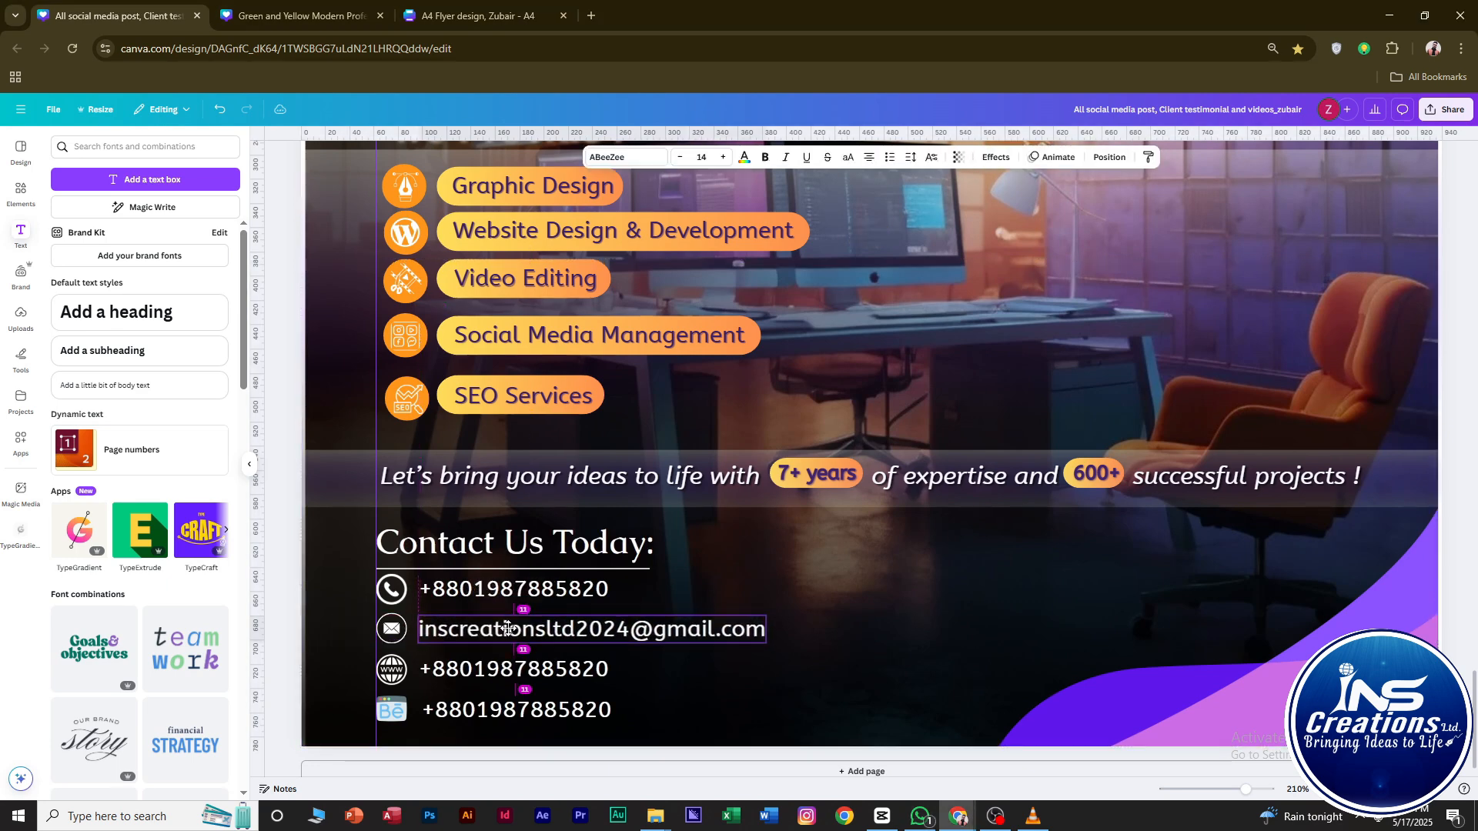
pyautogui.click(831, 623)
pyautogui.click(720, 628)
pyautogui.doubleClick(679, 158)
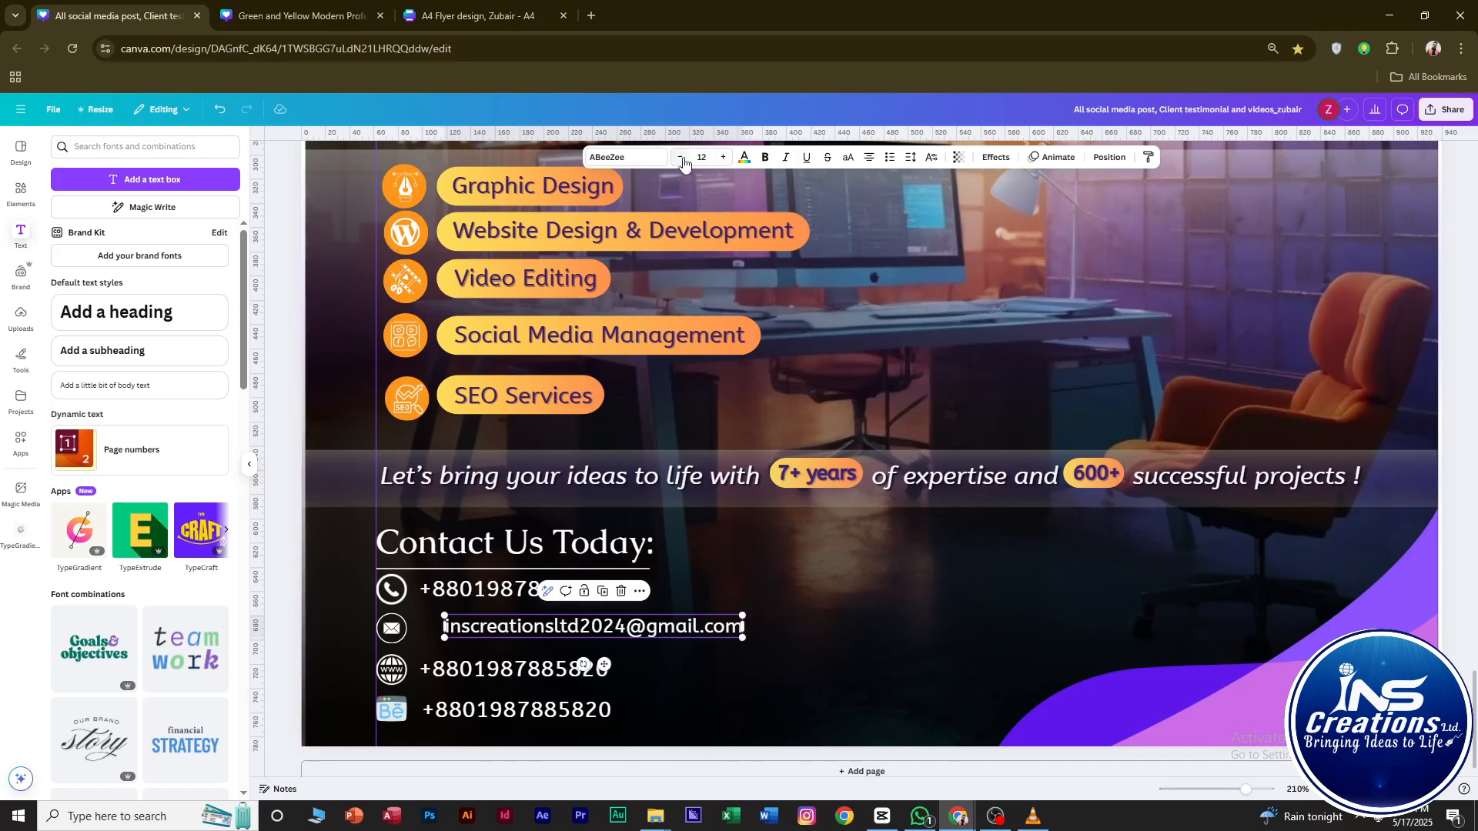
pyautogui.click(566, 650)
pyautogui.moveTo(552, 635); pyautogui.dragTo(527, 636)
# Reduce the three phone-number texts to size 12 and left-align the top number with the e-mail address.
pyautogui.click(446, 587)
pyautogui.doubleClick(680, 158)
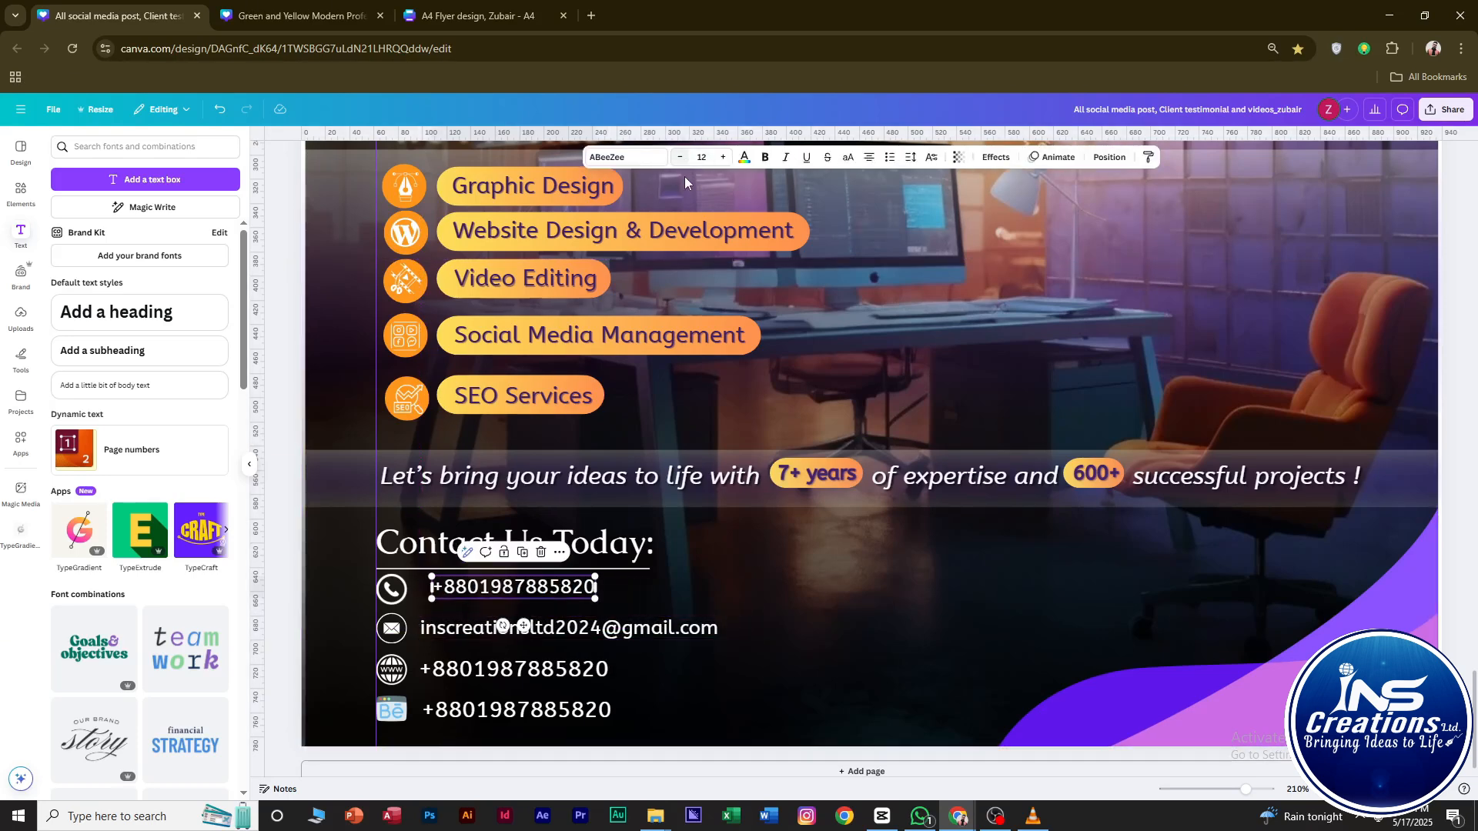
pyautogui.click(512, 670)
pyautogui.keyDown('shift'); pyautogui.click(514, 709); pyautogui.keyUp('shift')
pyautogui.doubleClick(679, 158)
pyautogui.click(475, 591)
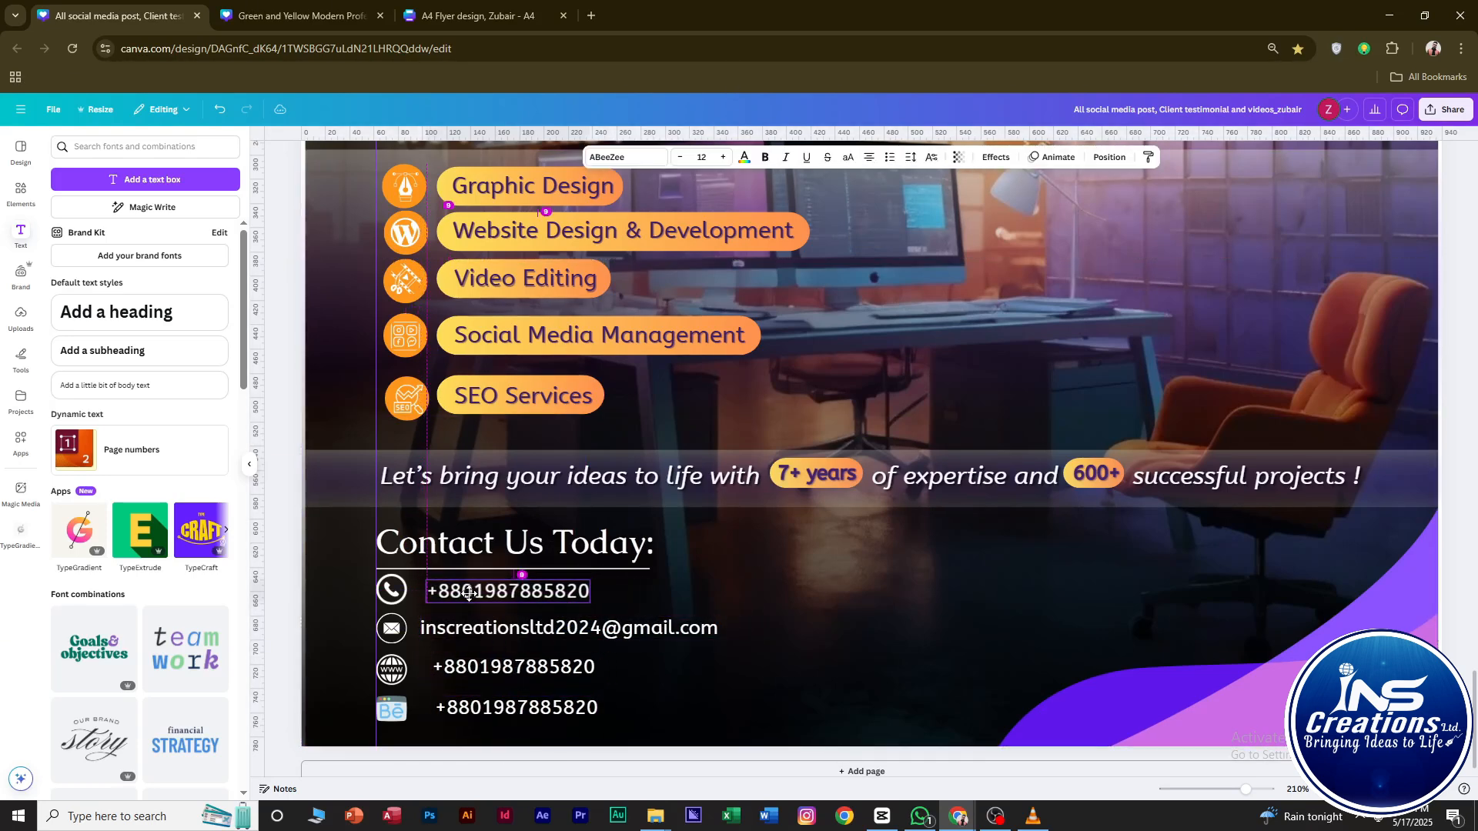
pyautogui.moveTo(475, 591); pyautogui.dragTo(461, 627)
pyautogui.click(802, 685)
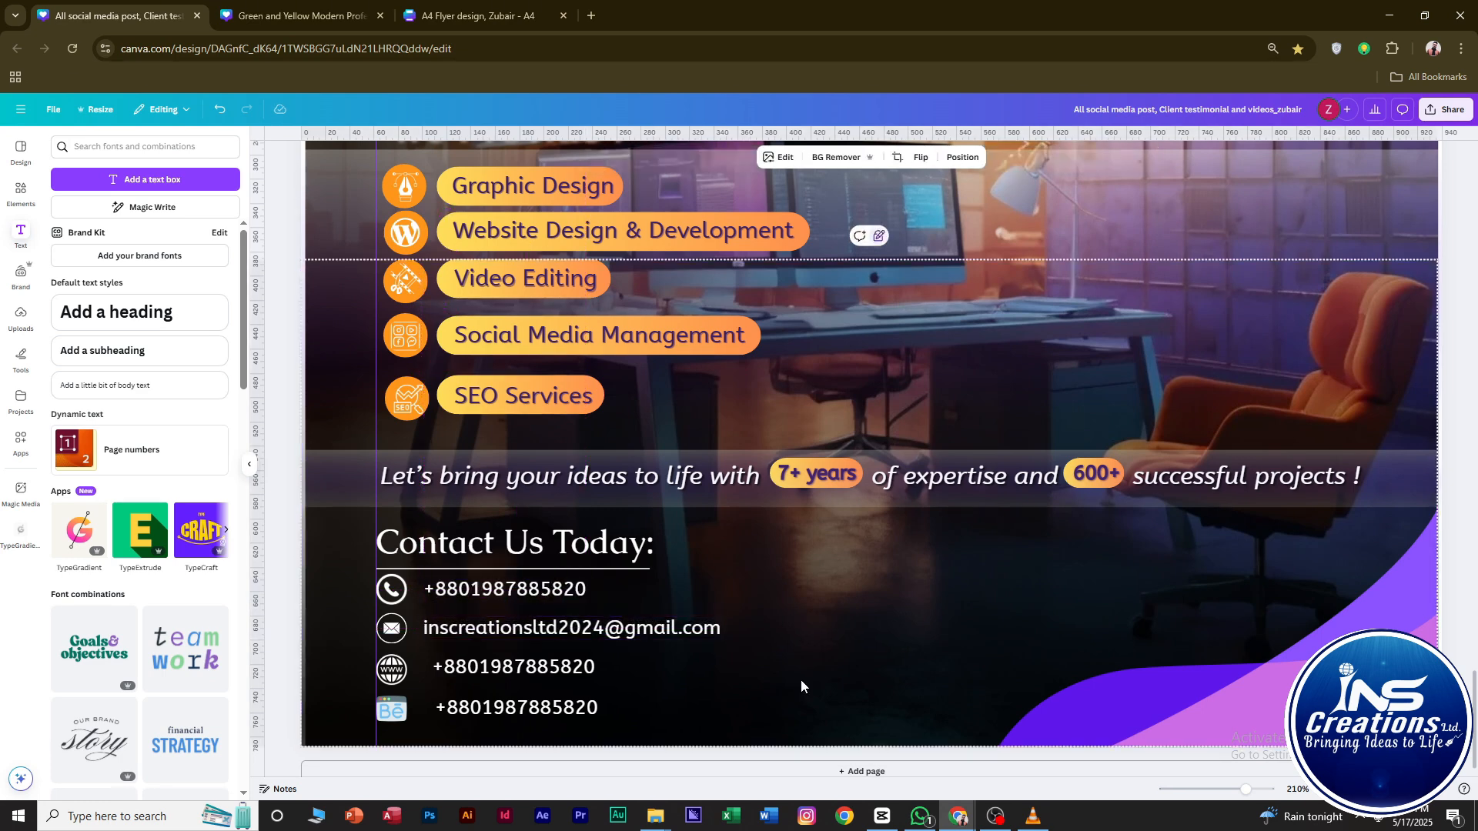
# Duplicate the e-mail text alongside the original and replace its content with the second contact e-mail address.
pyautogui.scroll(-1, 797, 684)
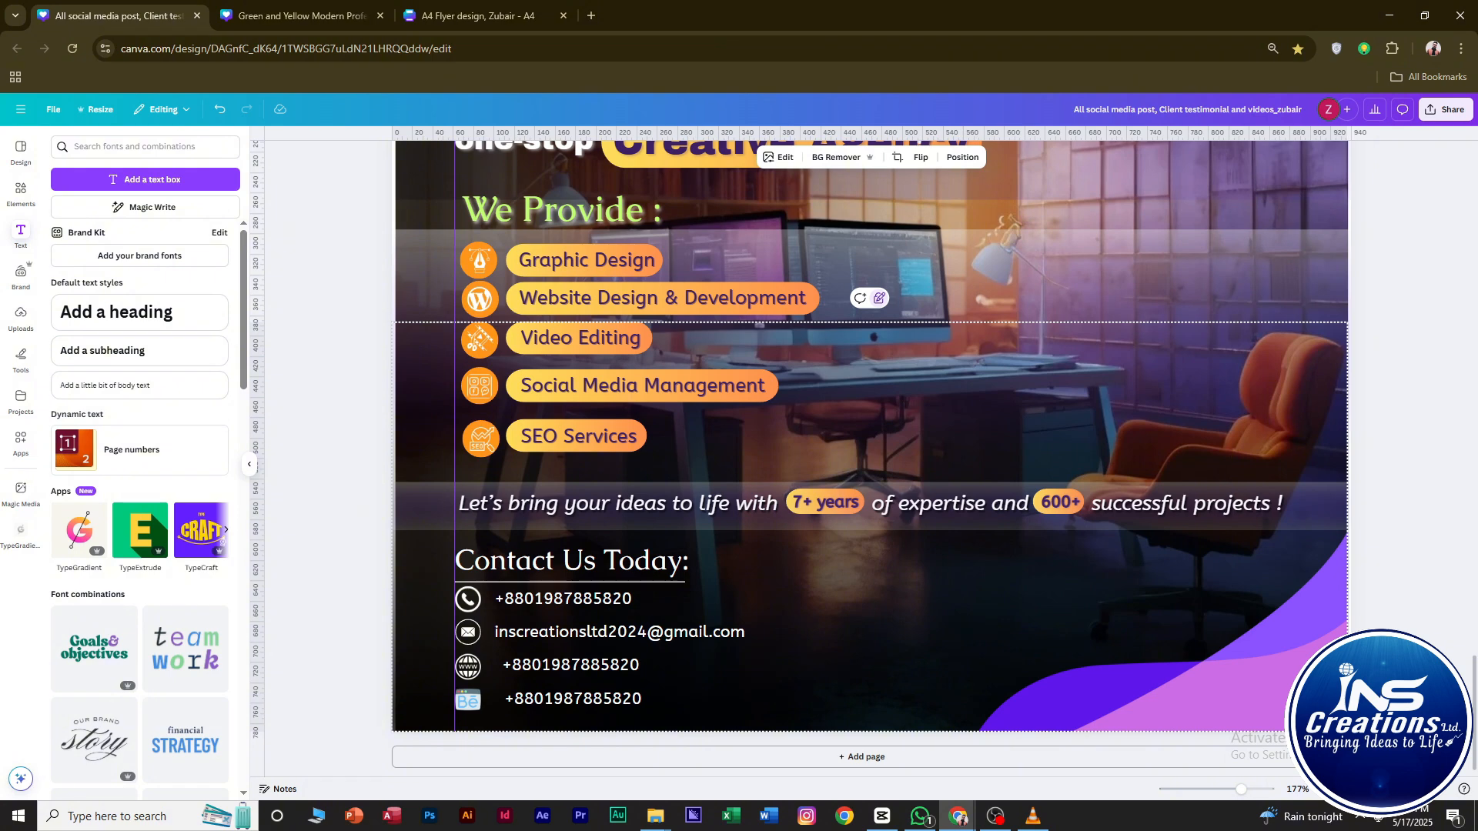
pyautogui.hotkey('alt', 'Tab')
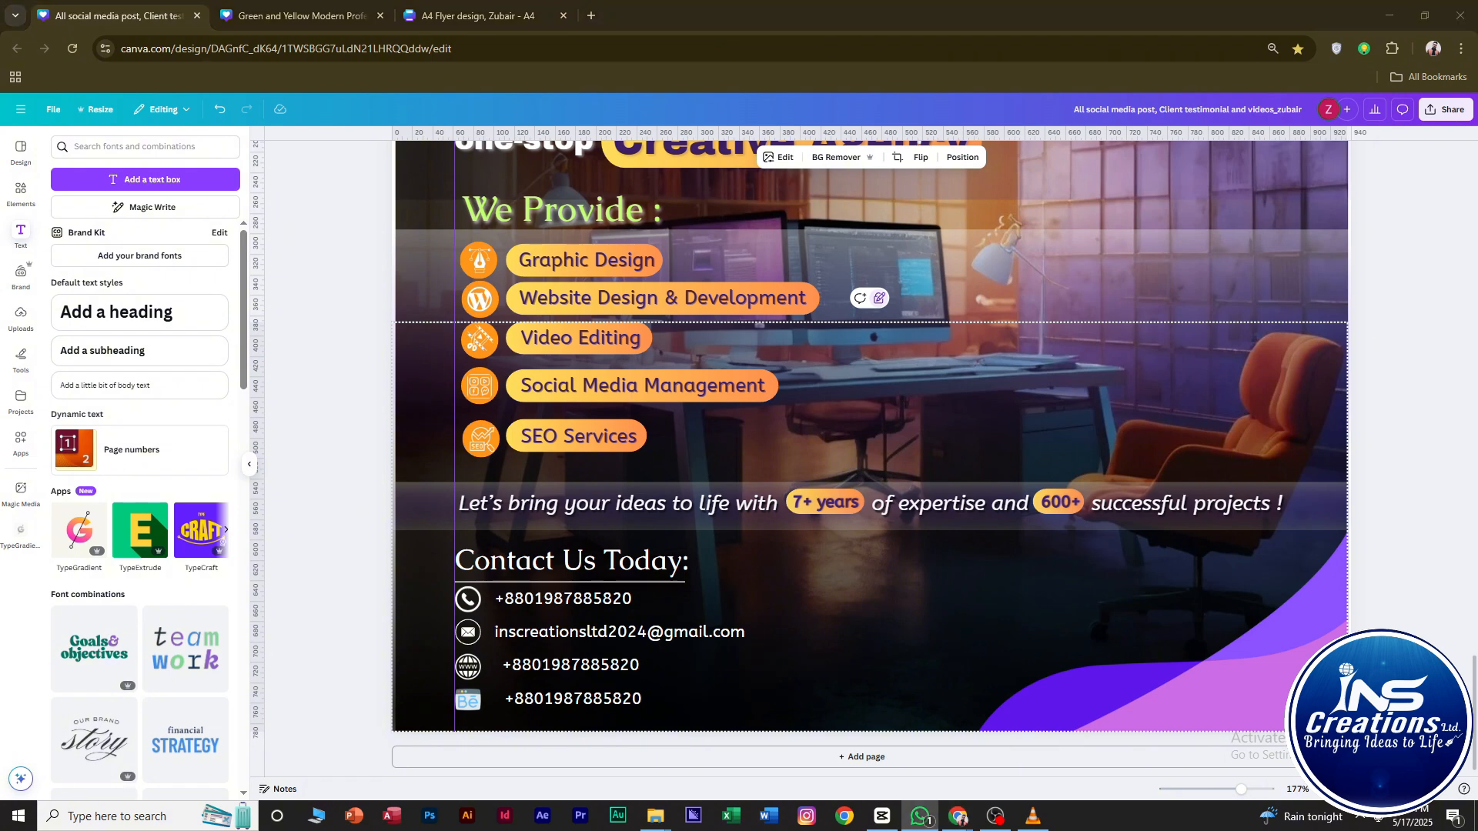
pyautogui.hotkey('alt', 'Tab')
pyautogui.click(709, 634)
pyautogui.moveTo(682, 634); pyautogui.dragTo(946, 633)
pyautogui.doubleClick(947, 634)
pyautogui.hotkey('ctrl', 'v')
pyautogui.click(913, 682)
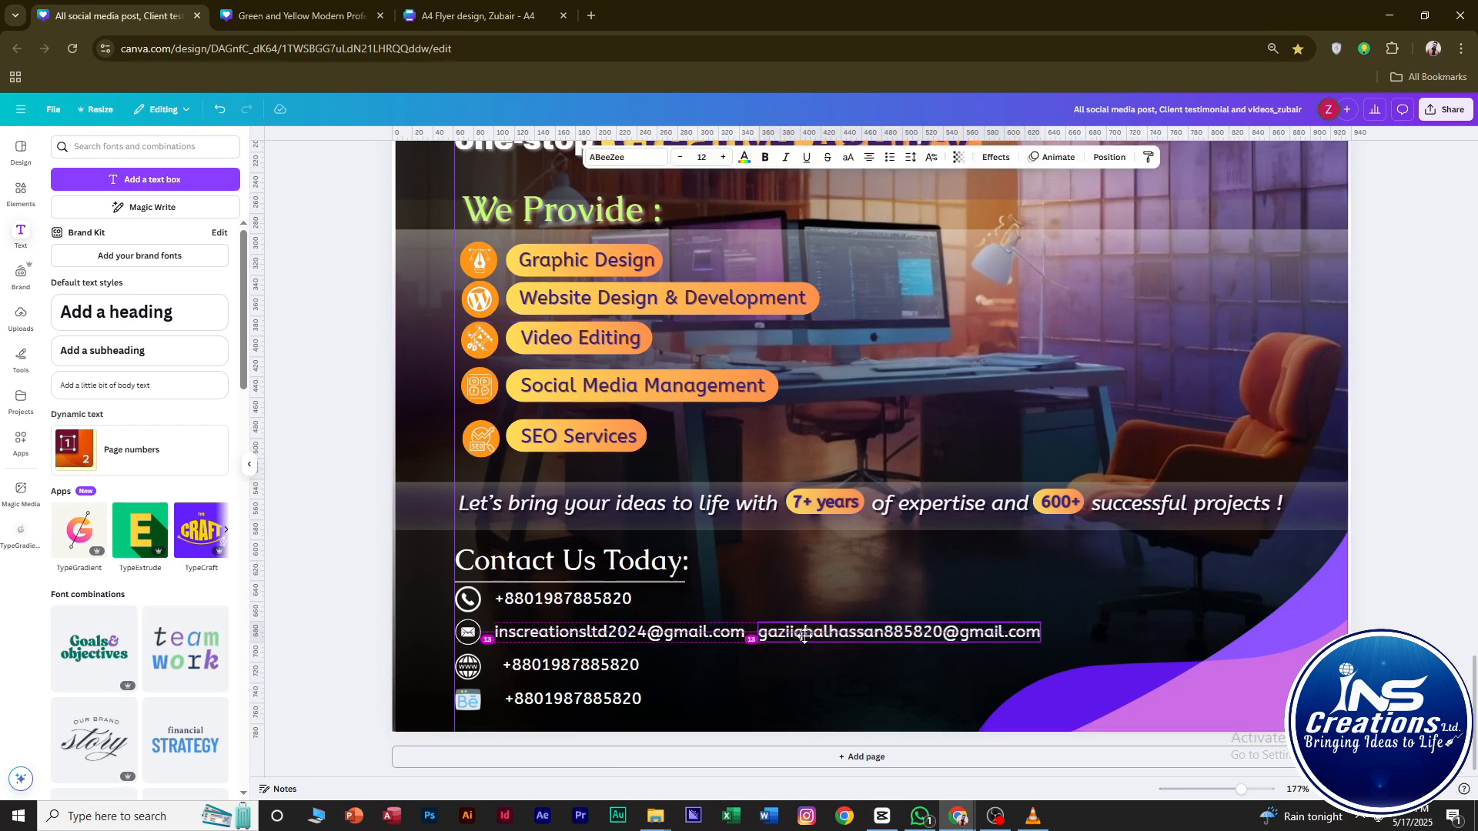
# Add a short, thin vertical divider line between the two e-mail addresses.
pyautogui.press('l')
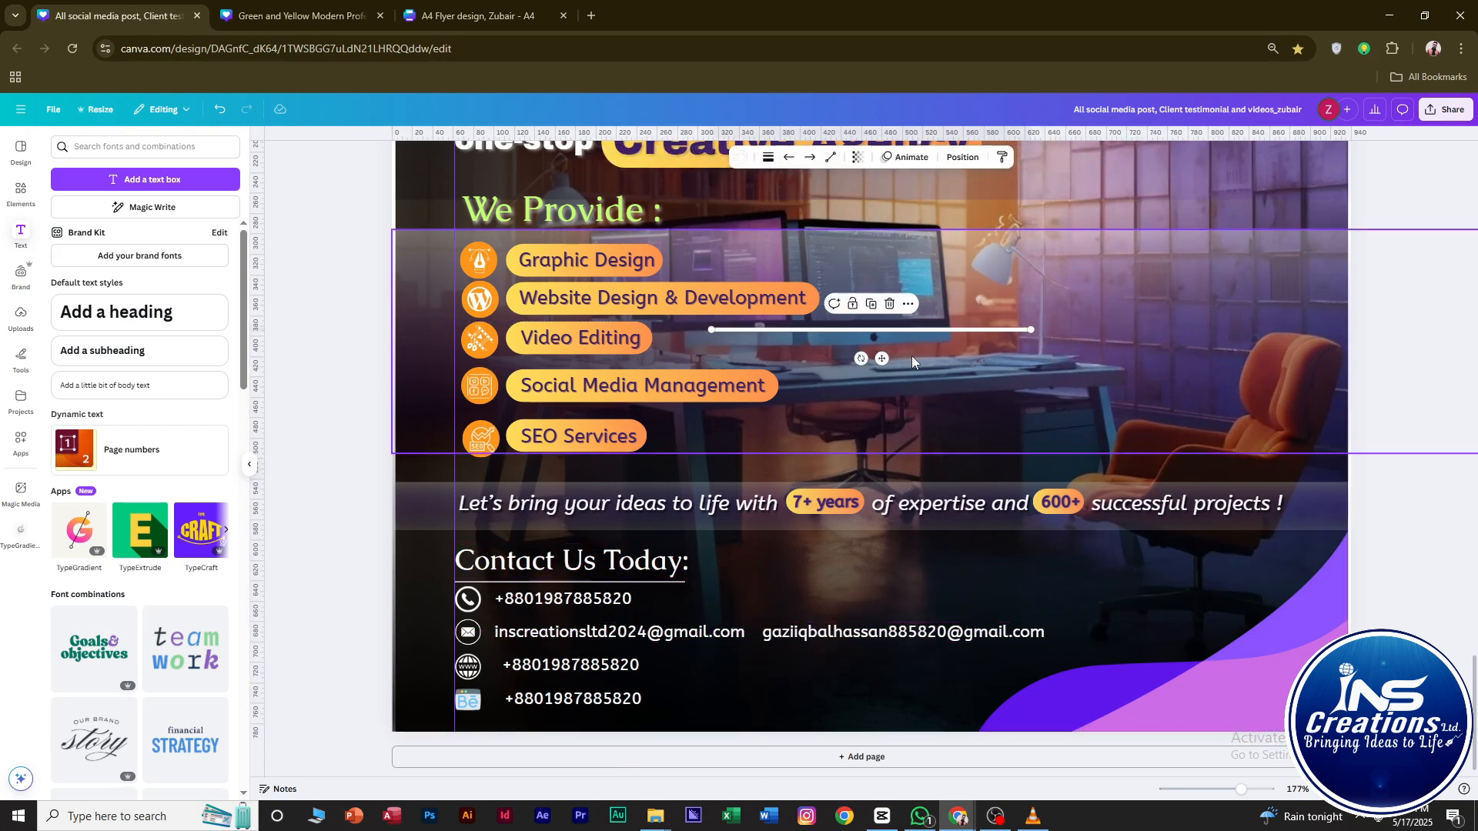
pyautogui.moveTo(1033, 330); pyautogui.dragTo(960, 629)
pyautogui.click(767, 157)
pyautogui.moveTo(783, 591); pyautogui.dragTo(733, 621)
pyautogui.scroll(5, 783, 618)
pyautogui.moveTo(736, 600); pyautogui.dragTo(737, 618)
pyautogui.click(767, 160)
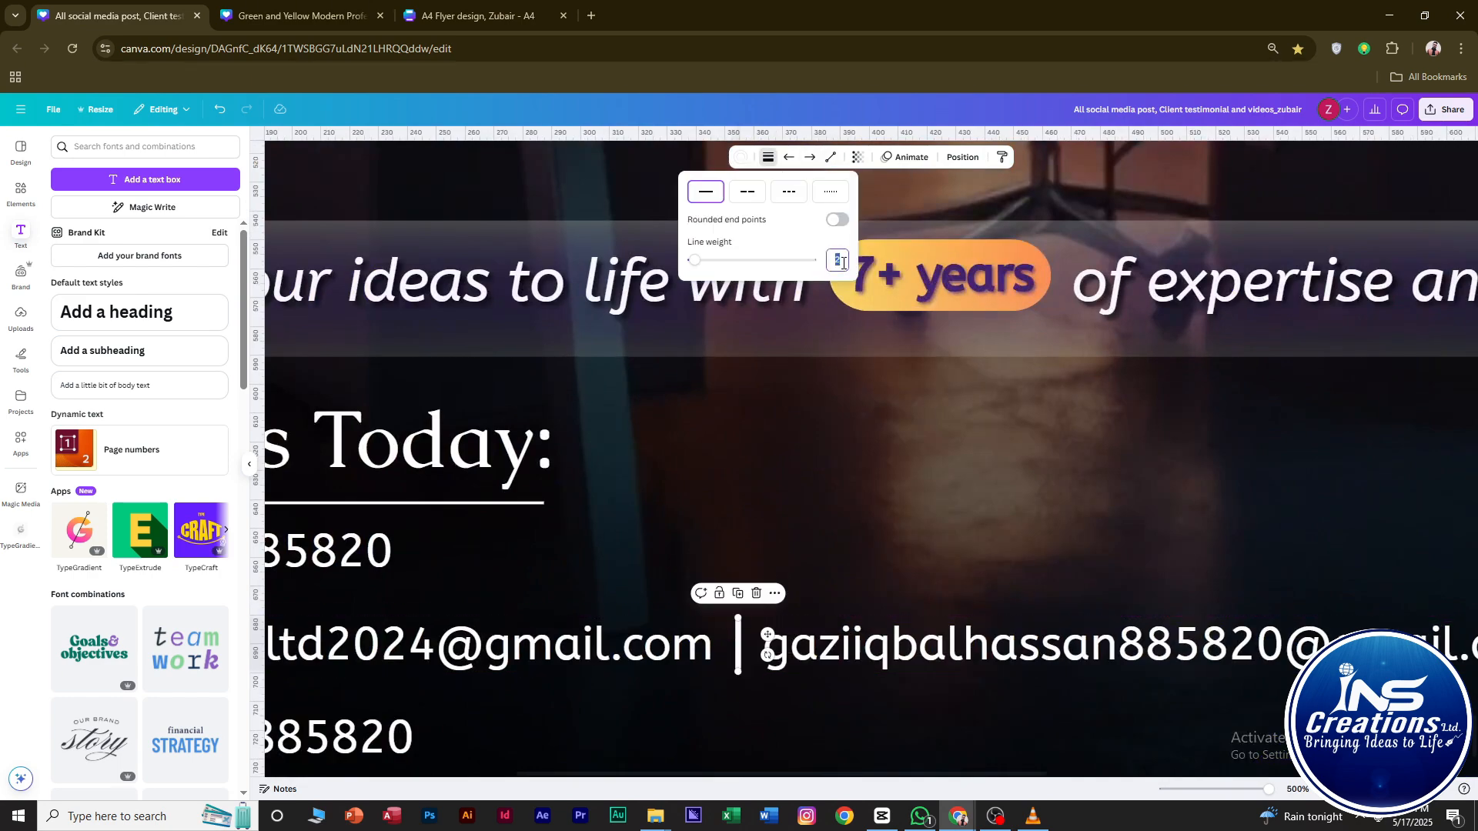
pyautogui.click(872, 507)
pyautogui.scroll(-5, 877, 577)
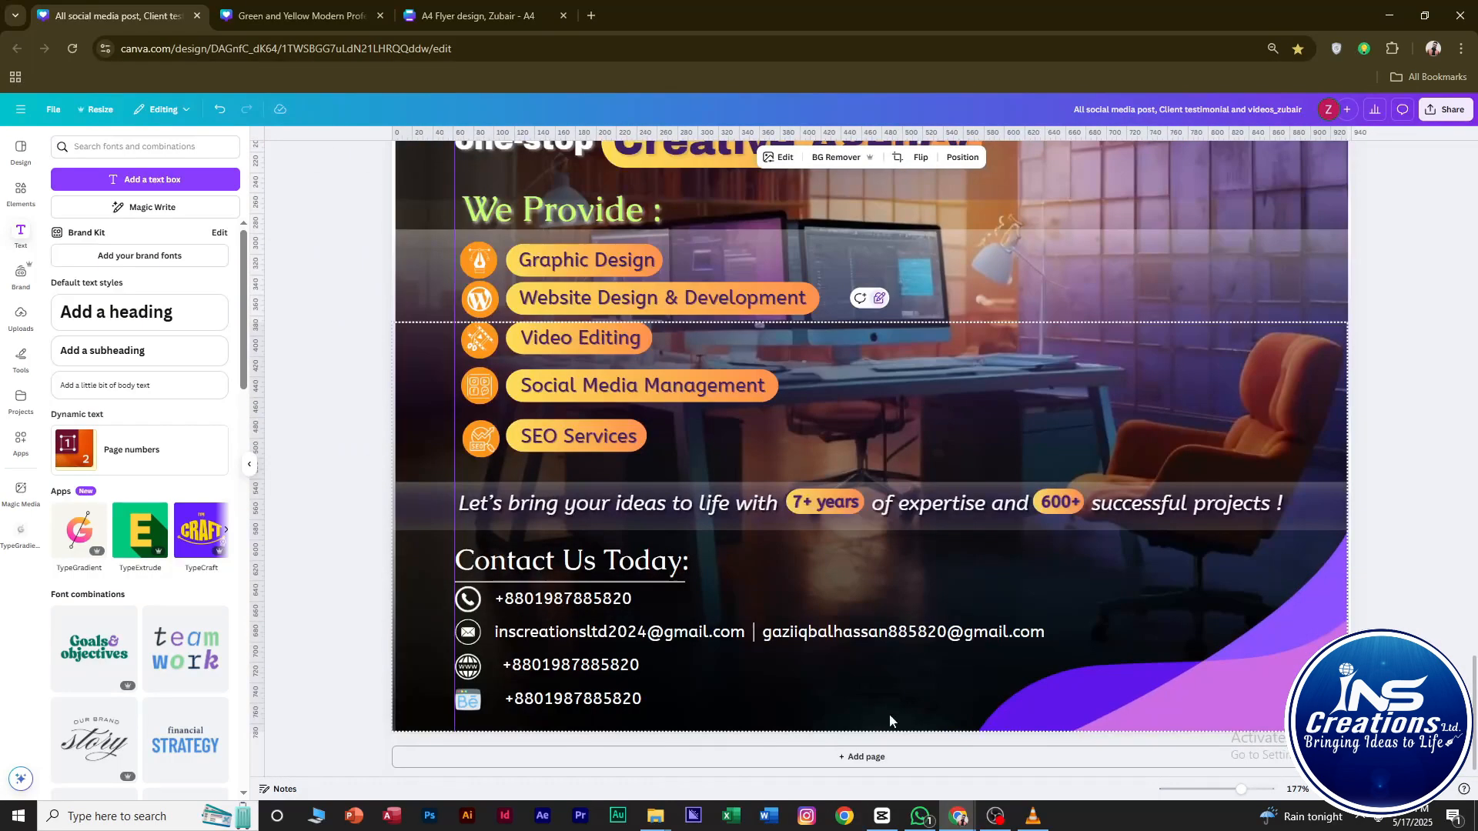
# Replace the number beside the globe icon with the company's web address and select the number beside the Behance icon.
pyautogui.hotkey('alt', 'Tab')
pyautogui.doubleClick(571, 666)
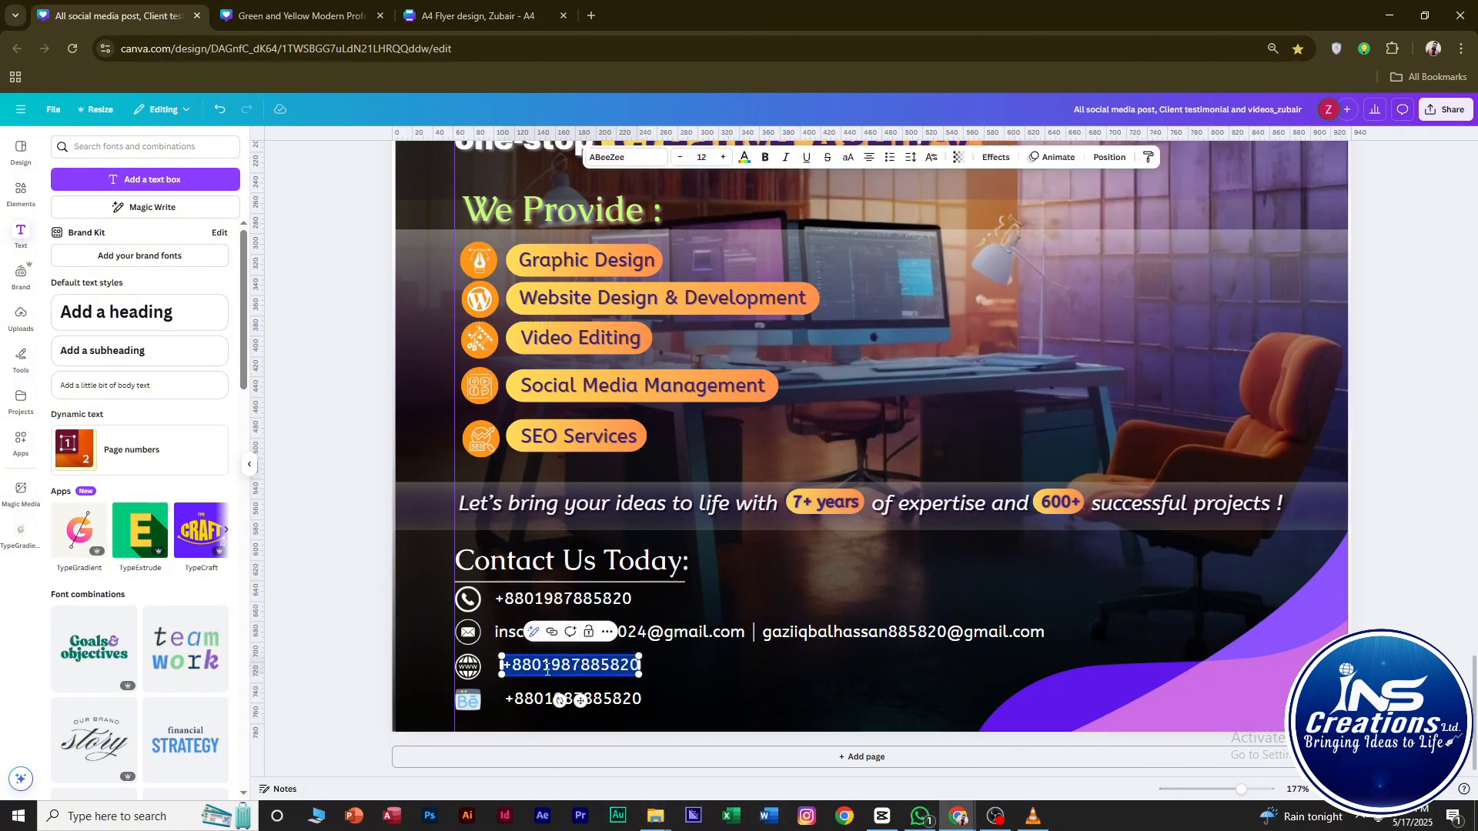
pyautogui.click(570, 699)
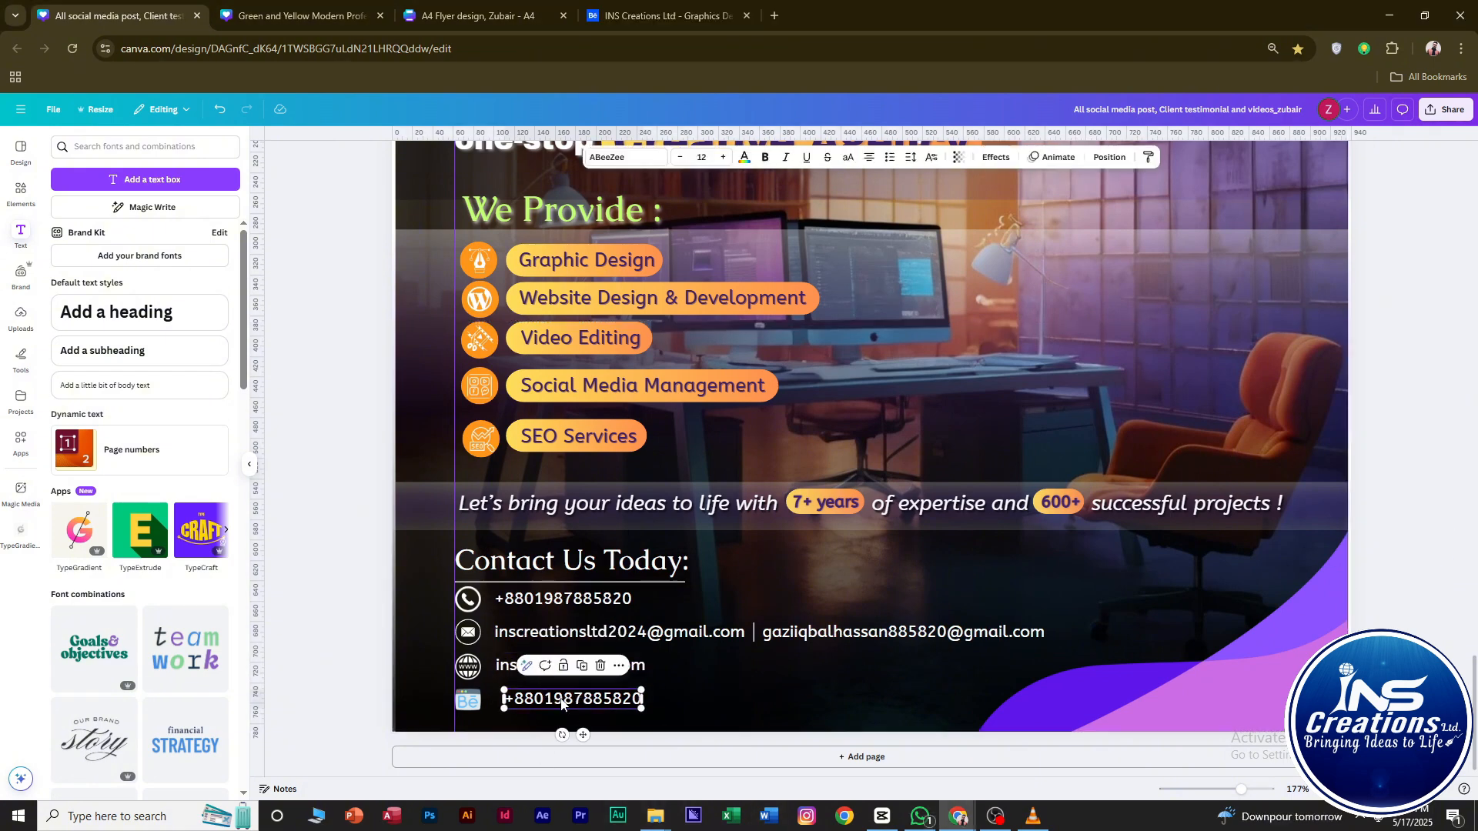
pyautogui.hotkey('ctrl', 'v')
pyautogui.click(574, 667)
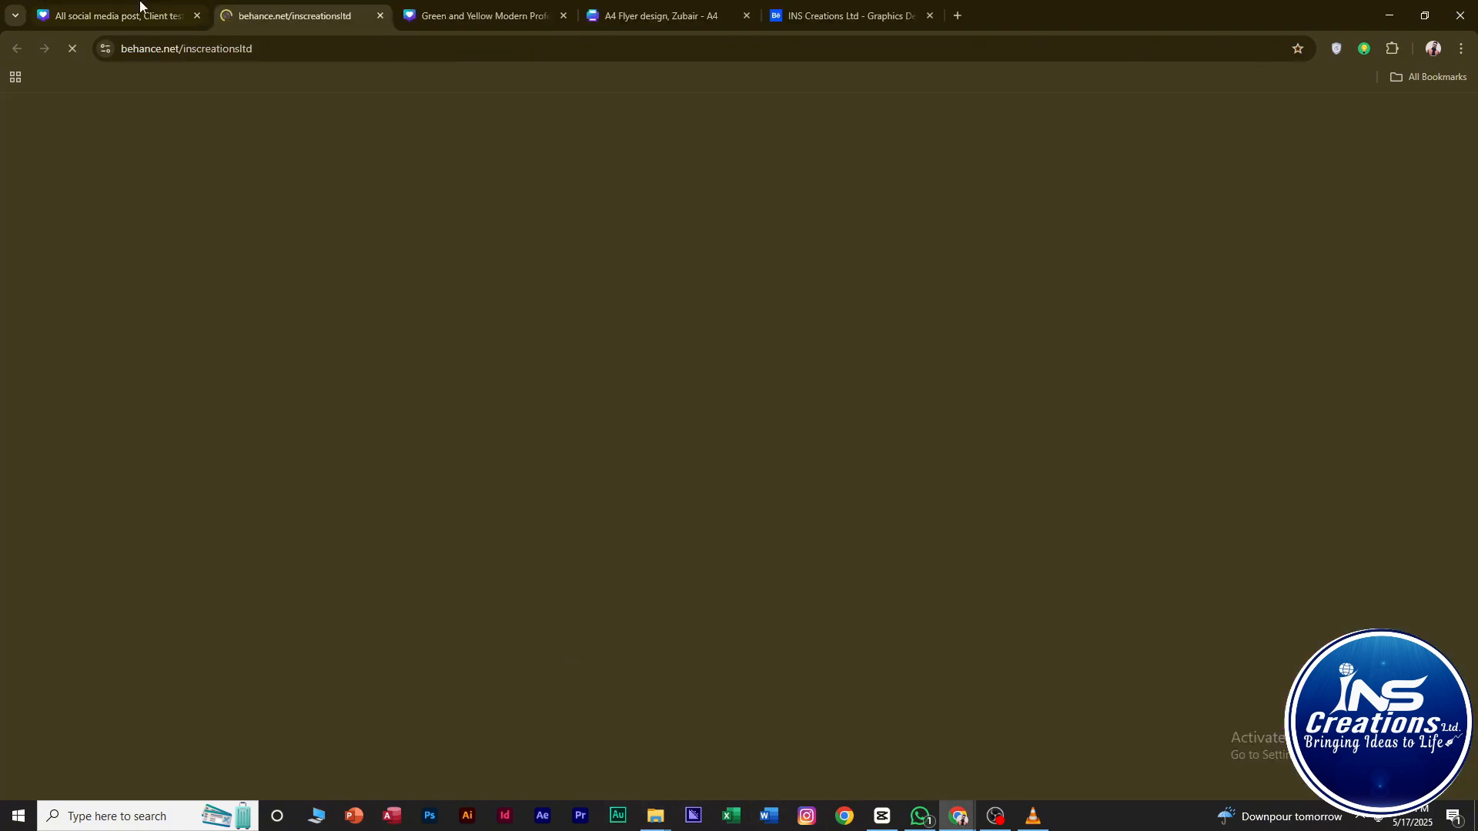
pyautogui.click(141, 8)
pyautogui.hotkey('ctrl', 'z')
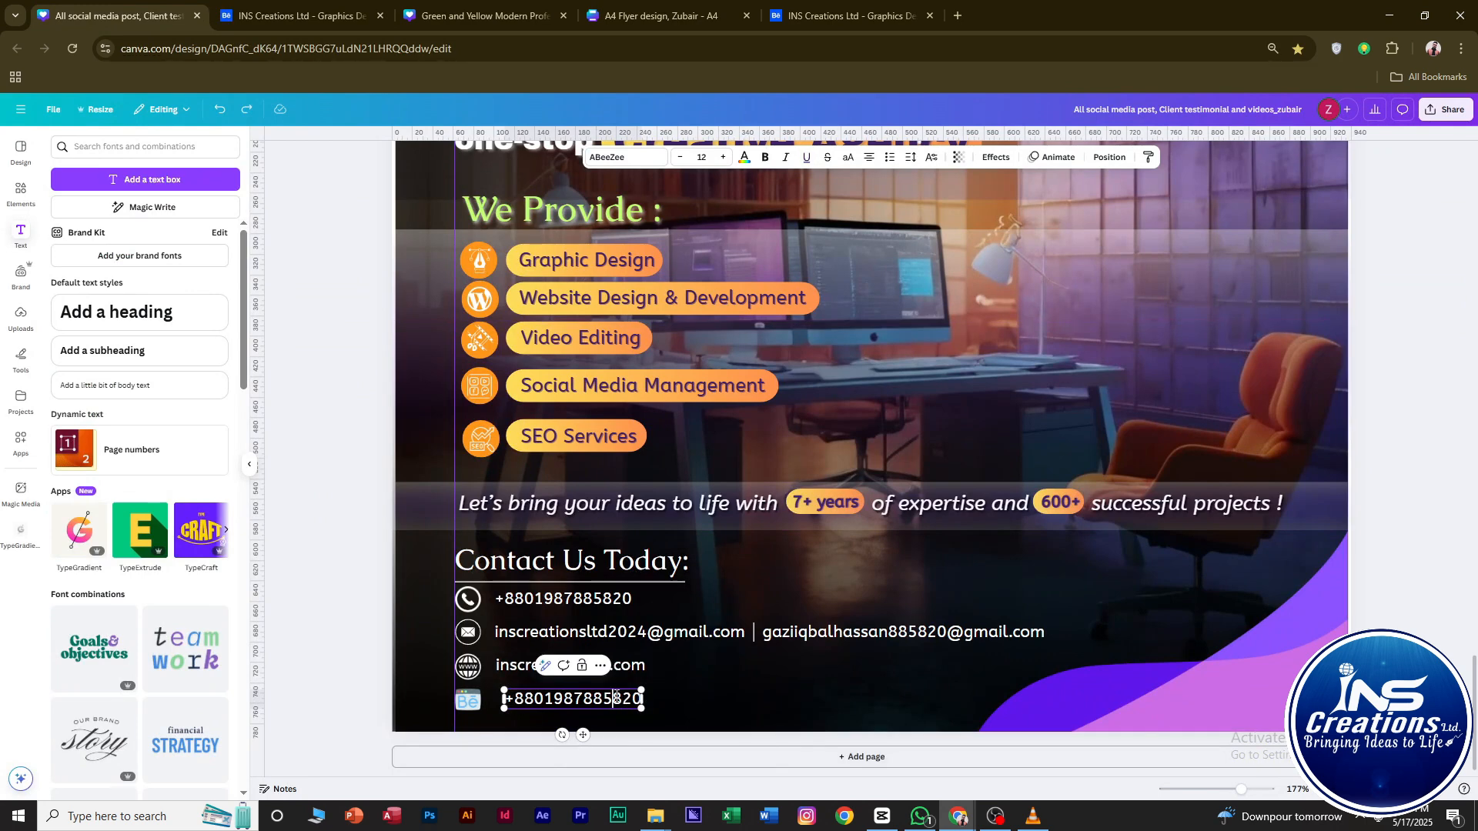
pyautogui.moveTo(639, 700); pyautogui.dragTo(462, 695)
pyautogui.write('https://www.behance.net/inscreationsltd')
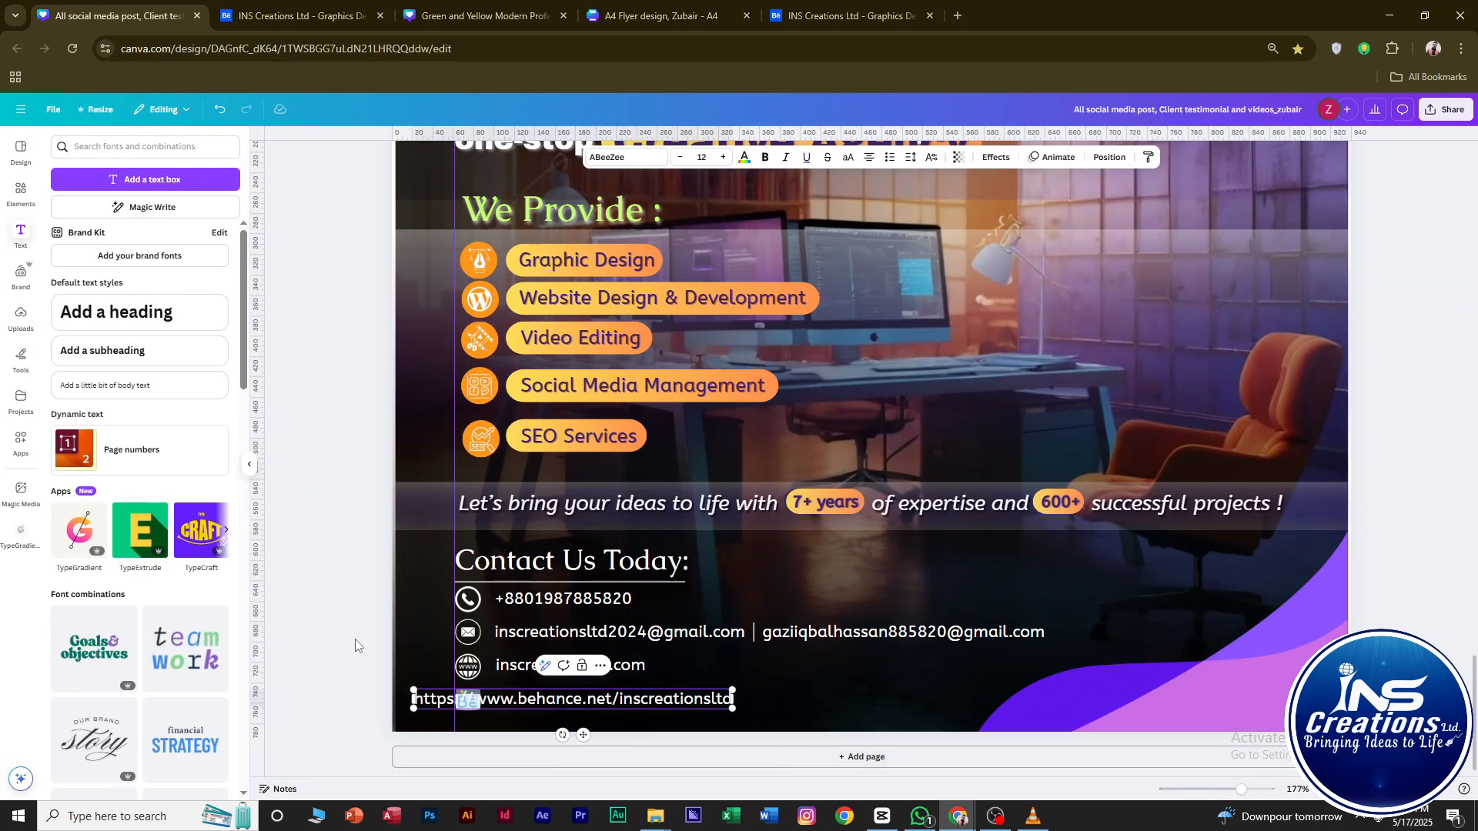
pyautogui.moveTo(581, 699); pyautogui.dragTo(666, 700)
pyautogui.click(667, 702)
pyautogui.click(360, 597)
pyautogui.scroll(-2, 725, 662)
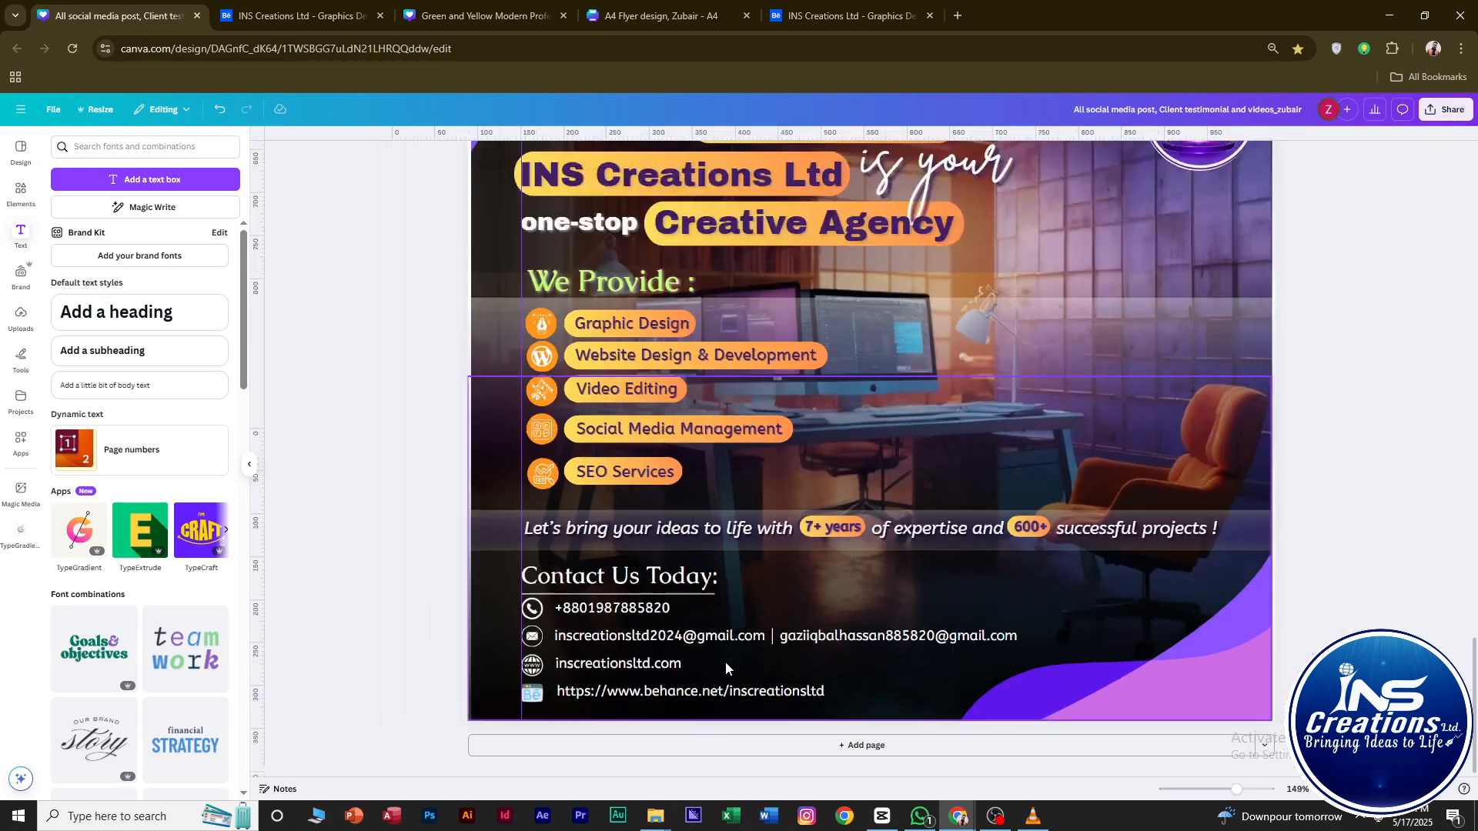
# Scale down the whole contact block, including heading, icons and details, and reposition it beneath the closing line.
pyautogui.scroll(-3, 725, 662)
pyautogui.scroll(2, 879, 680)
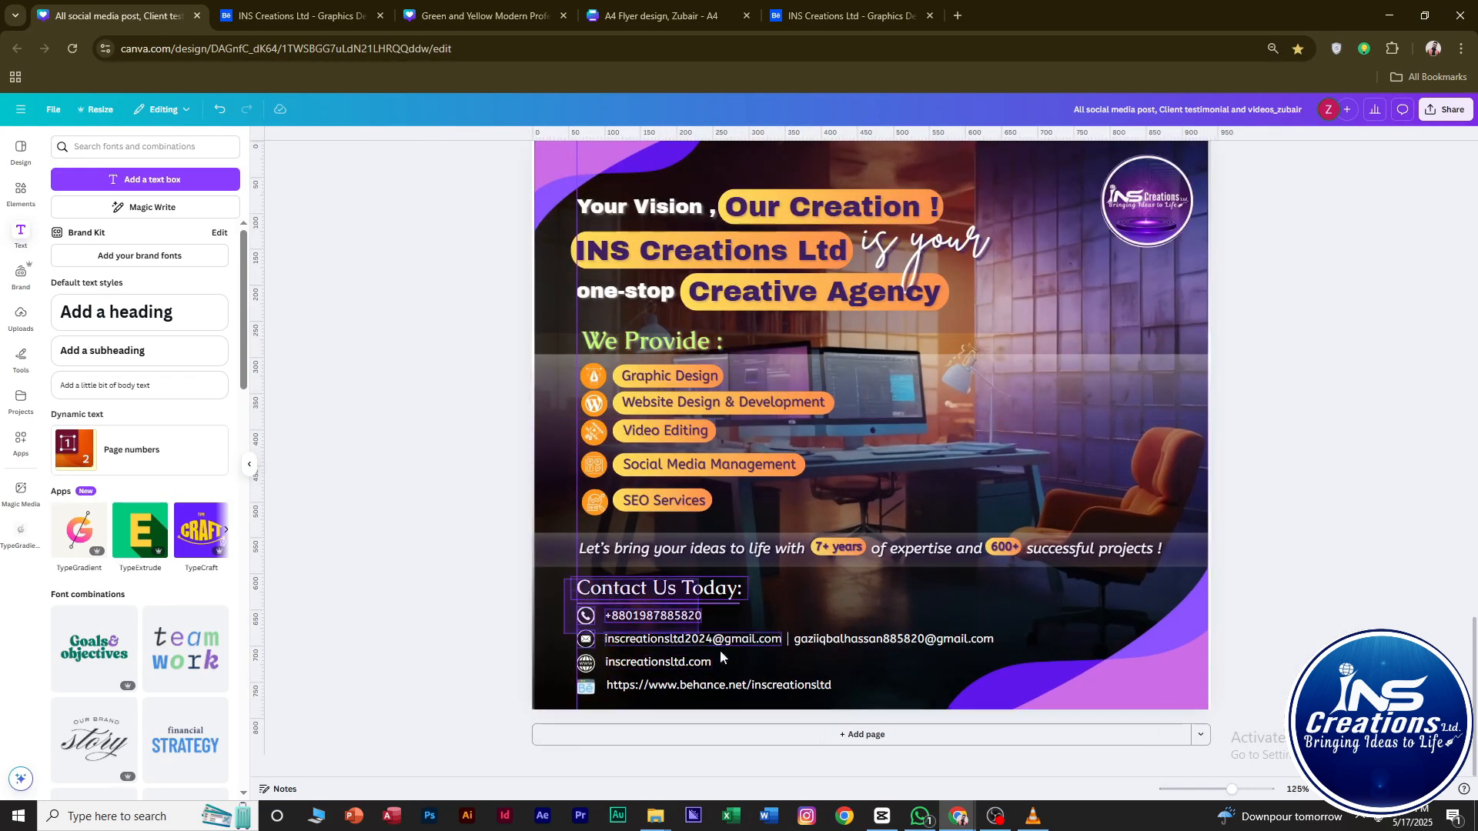
pyautogui.moveTo(719, 649); pyautogui.dragTo(998, 697)
pyautogui.moveTo(1000, 603); pyautogui.dragTo(897, 627)
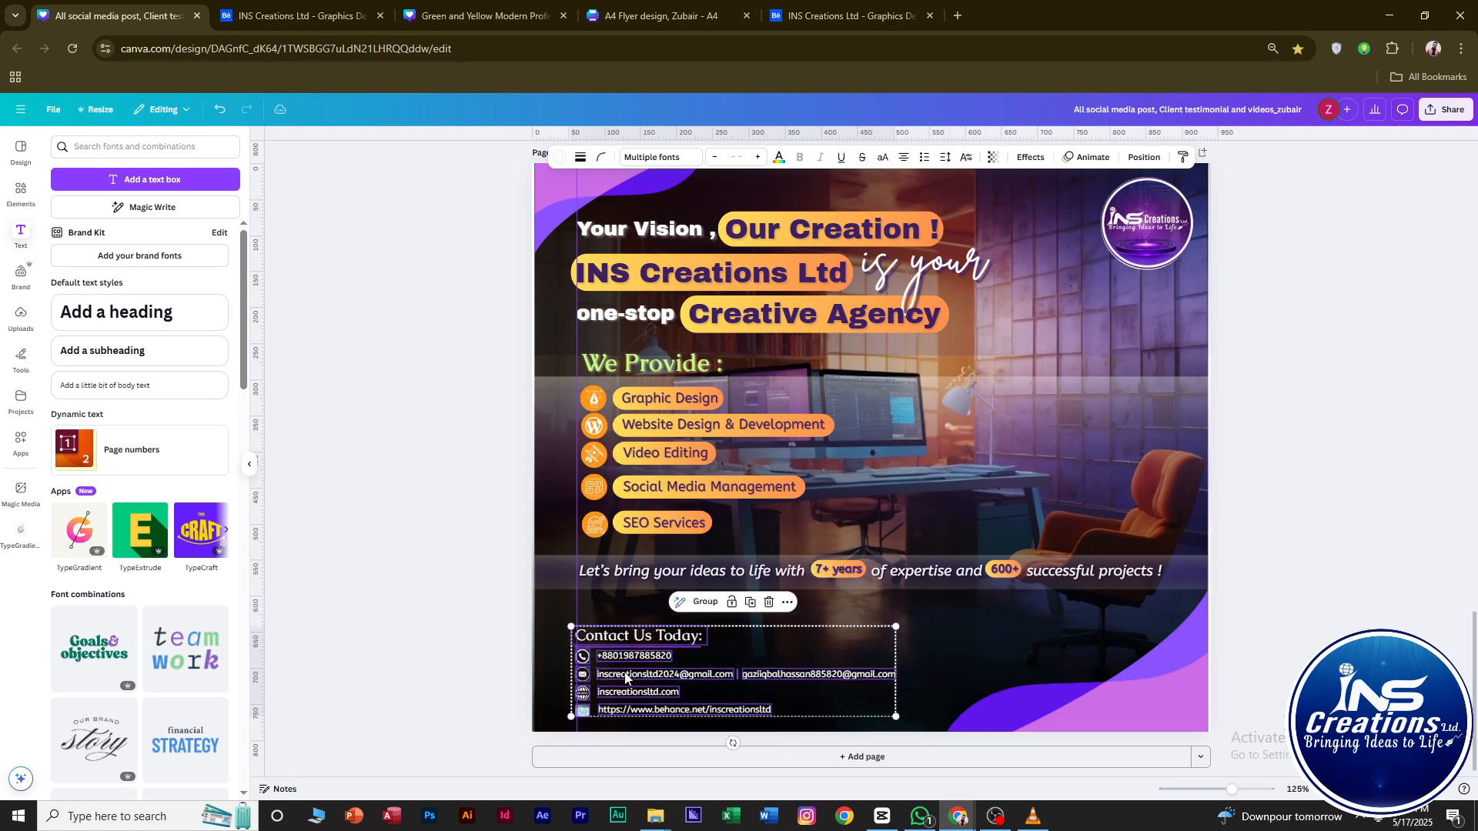
pyautogui.moveTo(625, 678); pyautogui.dragTo(628, 665)
pyautogui.click(1260, 591)
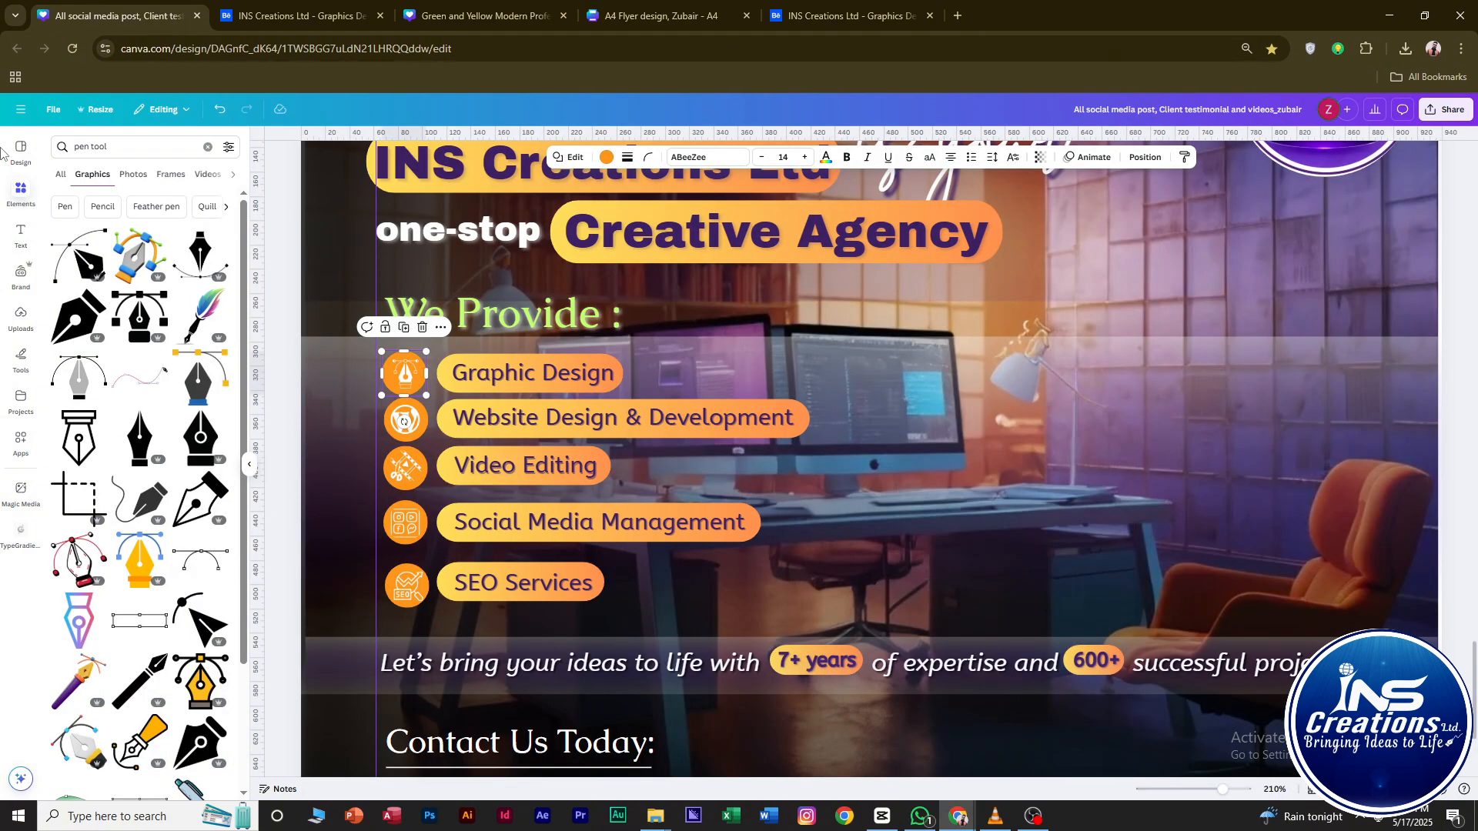
# Replace the orange circle icon beside Graphic Design with the yellow-and-black pen tool graphic, scaled down to fit the row.
pyautogui.click(212, 697)
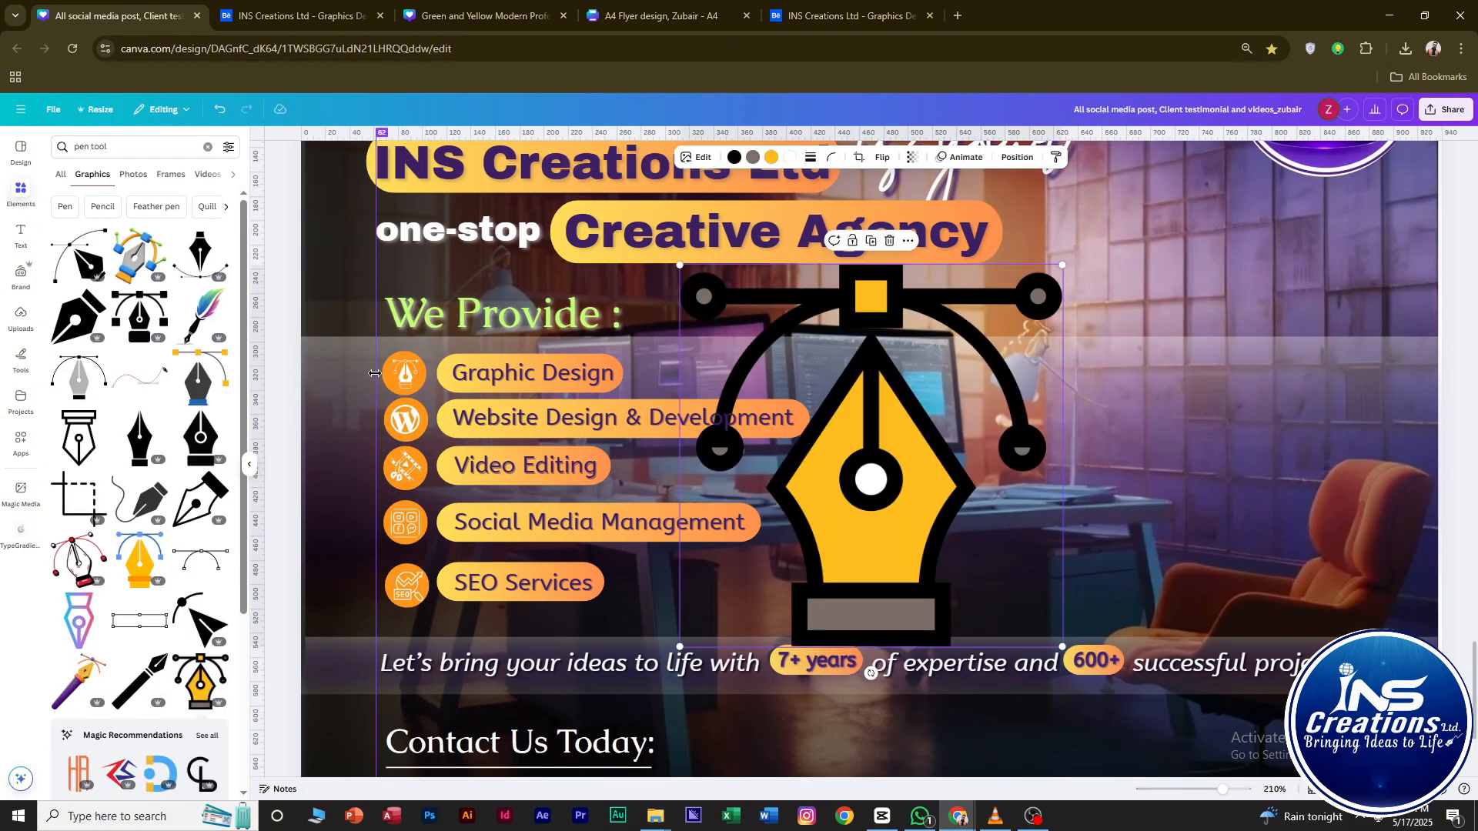
pyautogui.click(414, 375)
pyautogui.click(1007, 313)
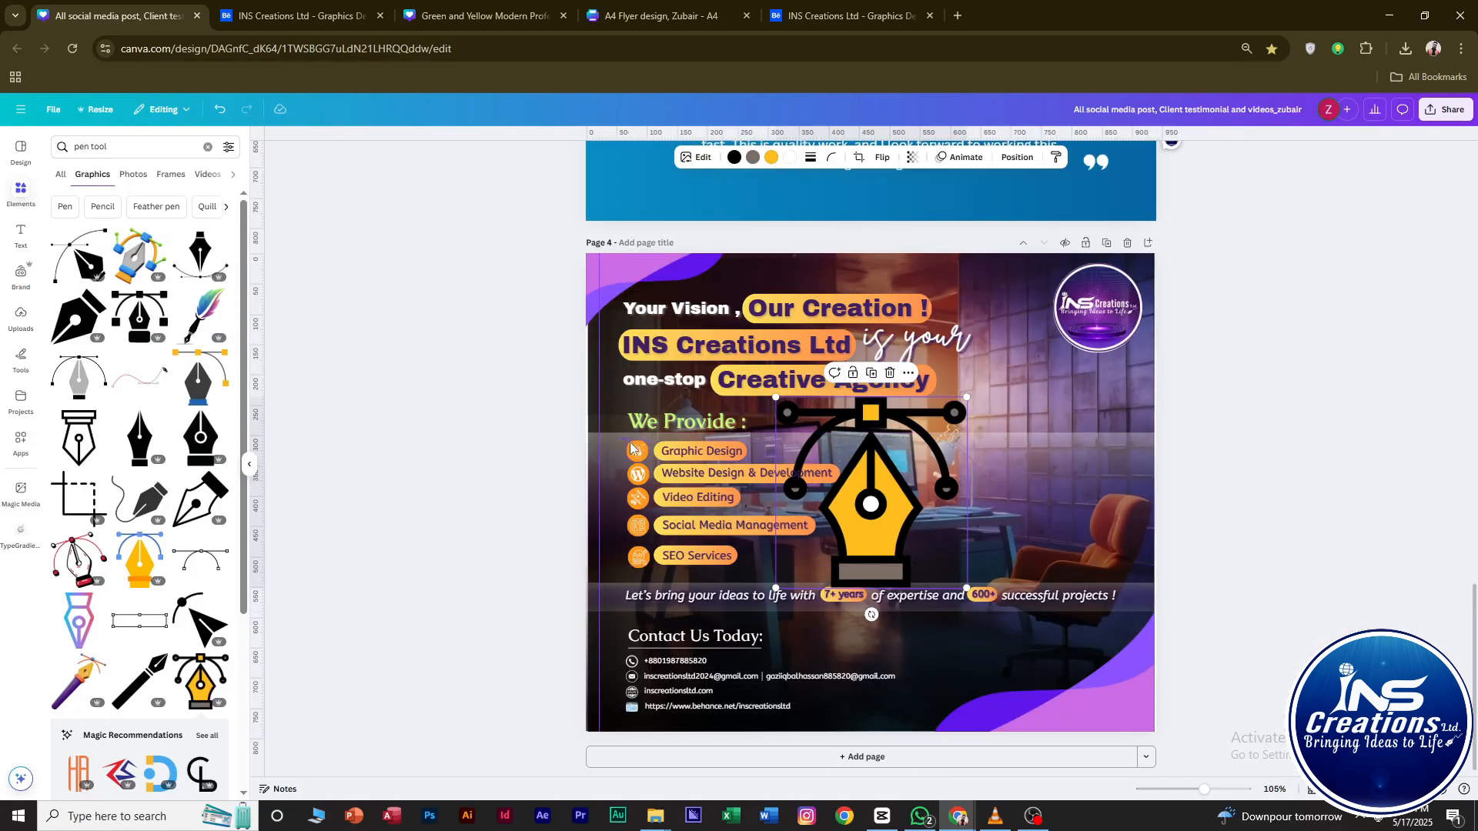
pyautogui.moveTo(626, 438); pyautogui.dragTo(648, 457)
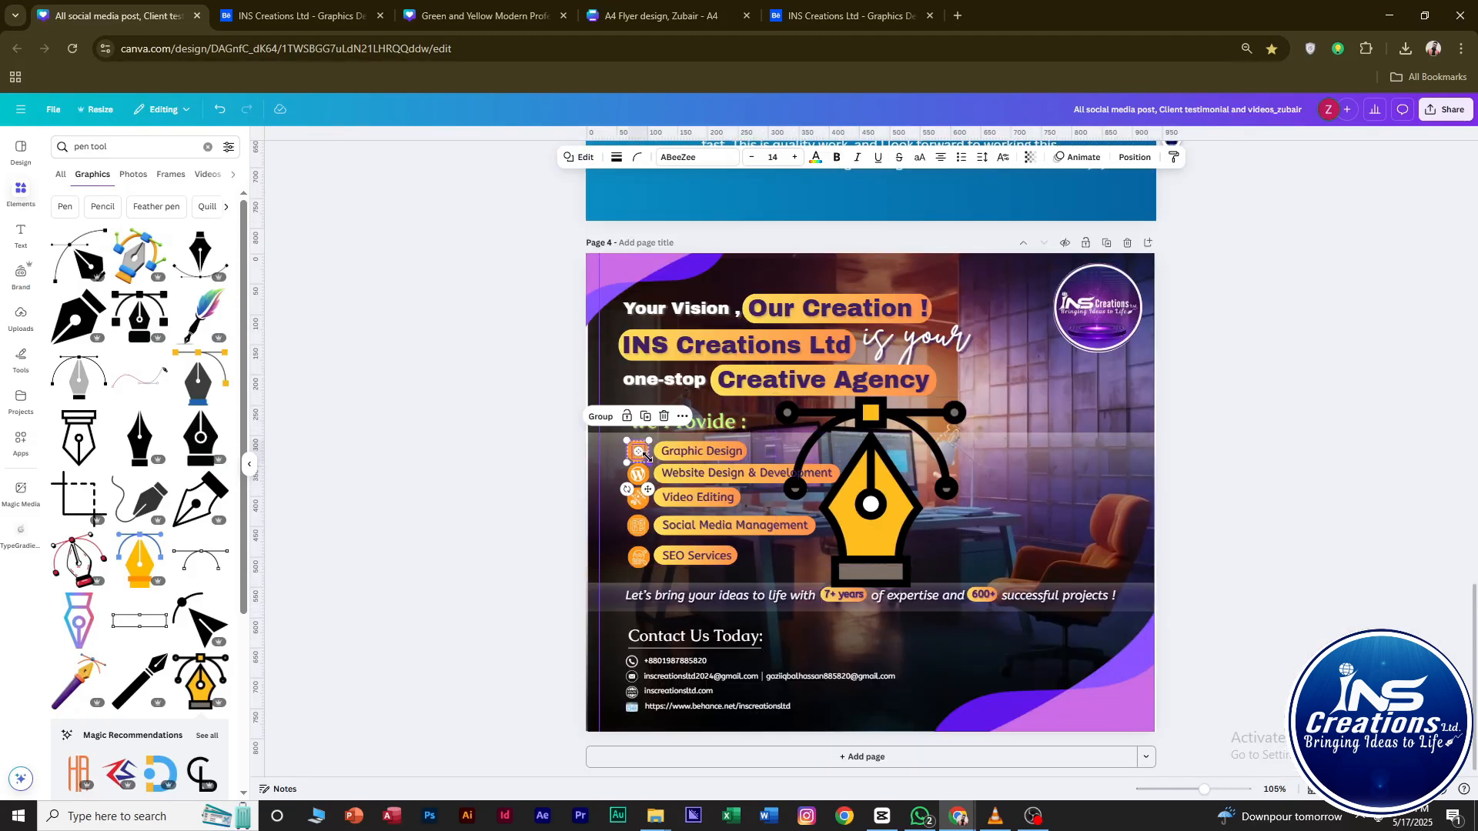
pyautogui.press('Delete')
pyautogui.click(871, 500)
pyautogui.moveTo(967, 396); pyautogui.dragTo(642, 453)
pyautogui.scroll(5, 662, 439)
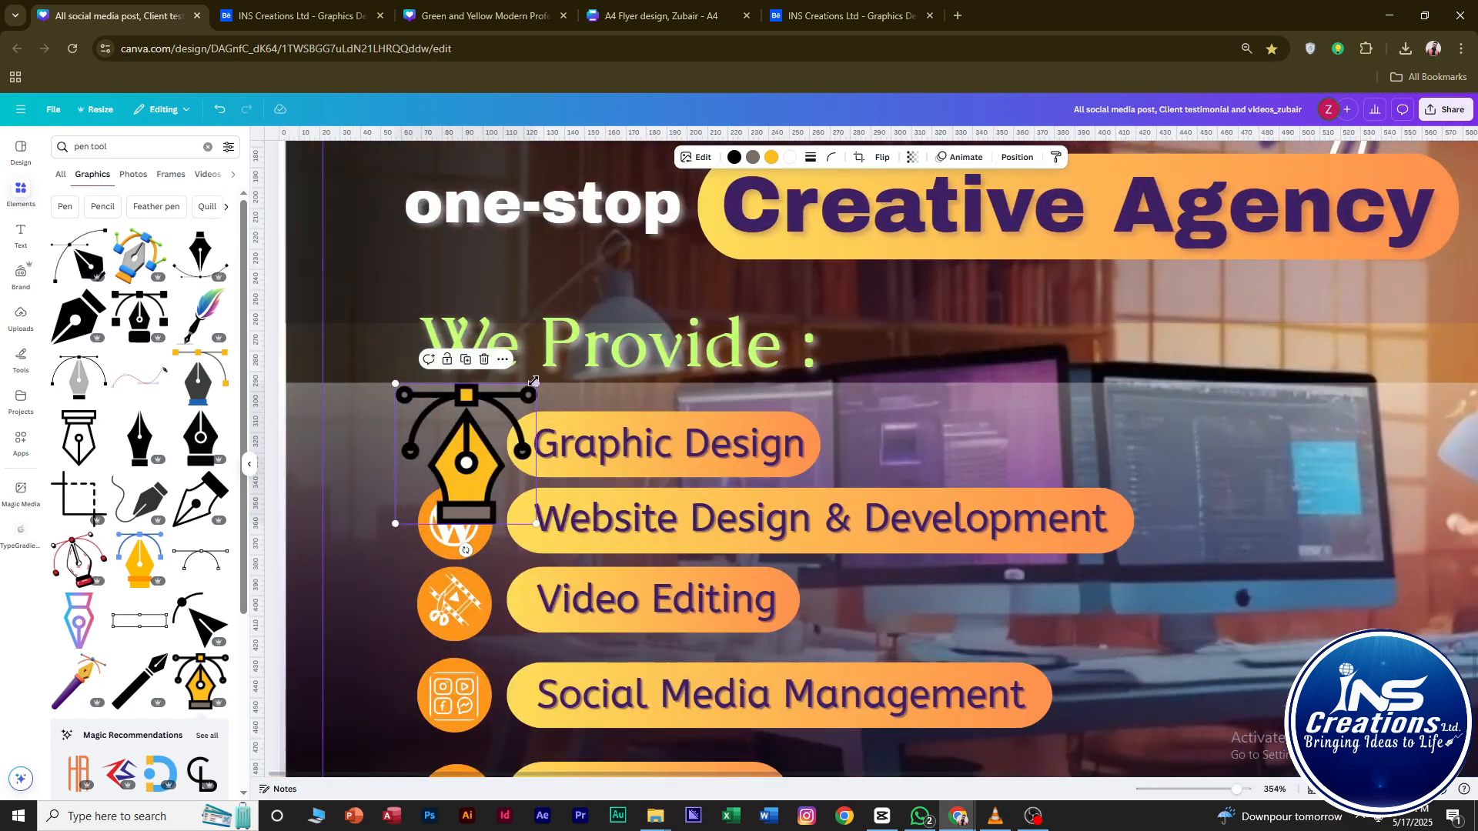
pyautogui.moveTo(535, 382); pyautogui.dragTo(469, 458)
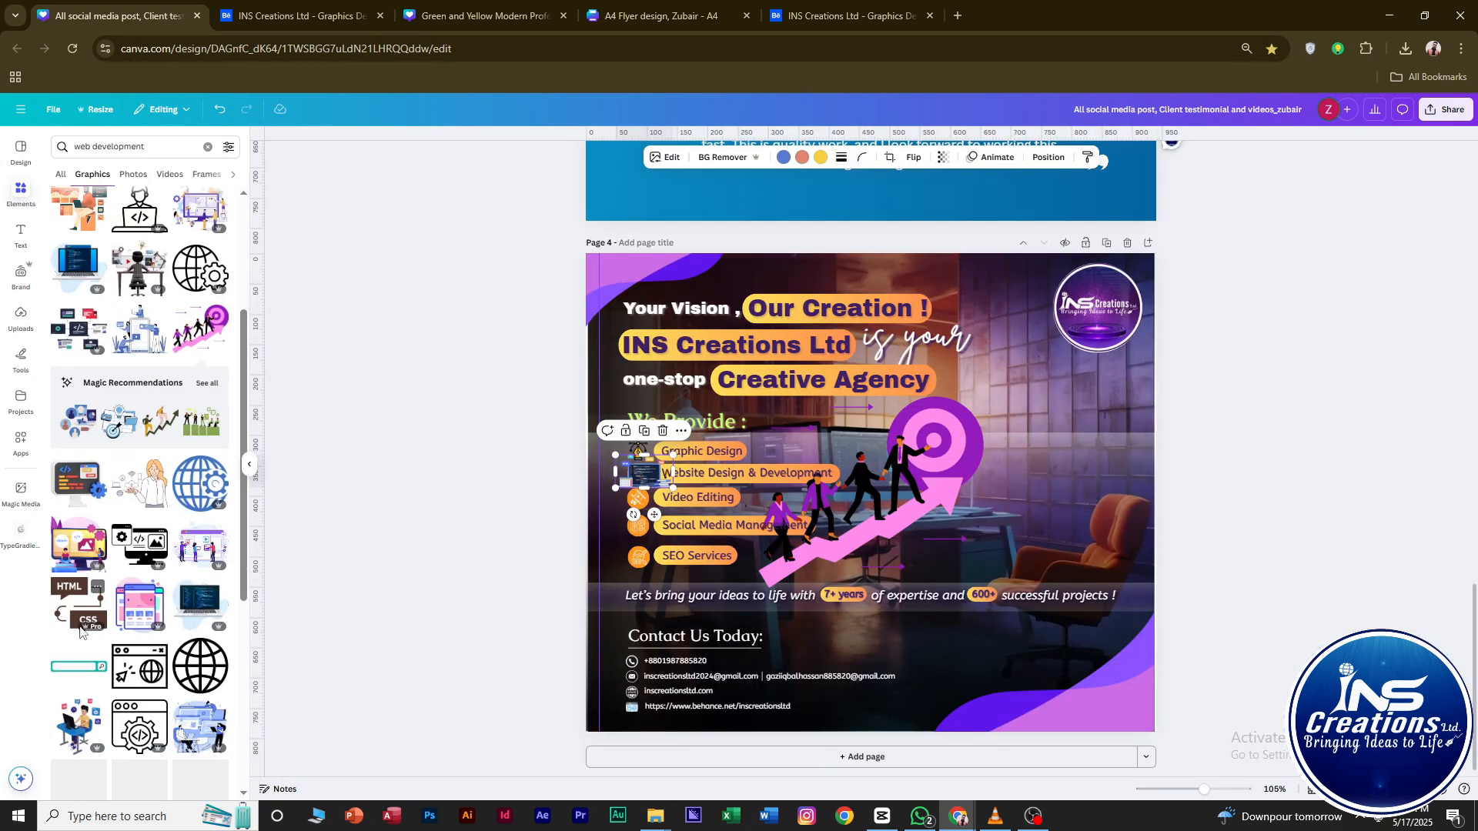
# Add the HTML/CSS speech-bubble graphic, recolour it amber like the pen icon and scale it down.
pyautogui.click(77, 512)
pyautogui.moveTo(868, 523); pyautogui.dragTo(1056, 455)
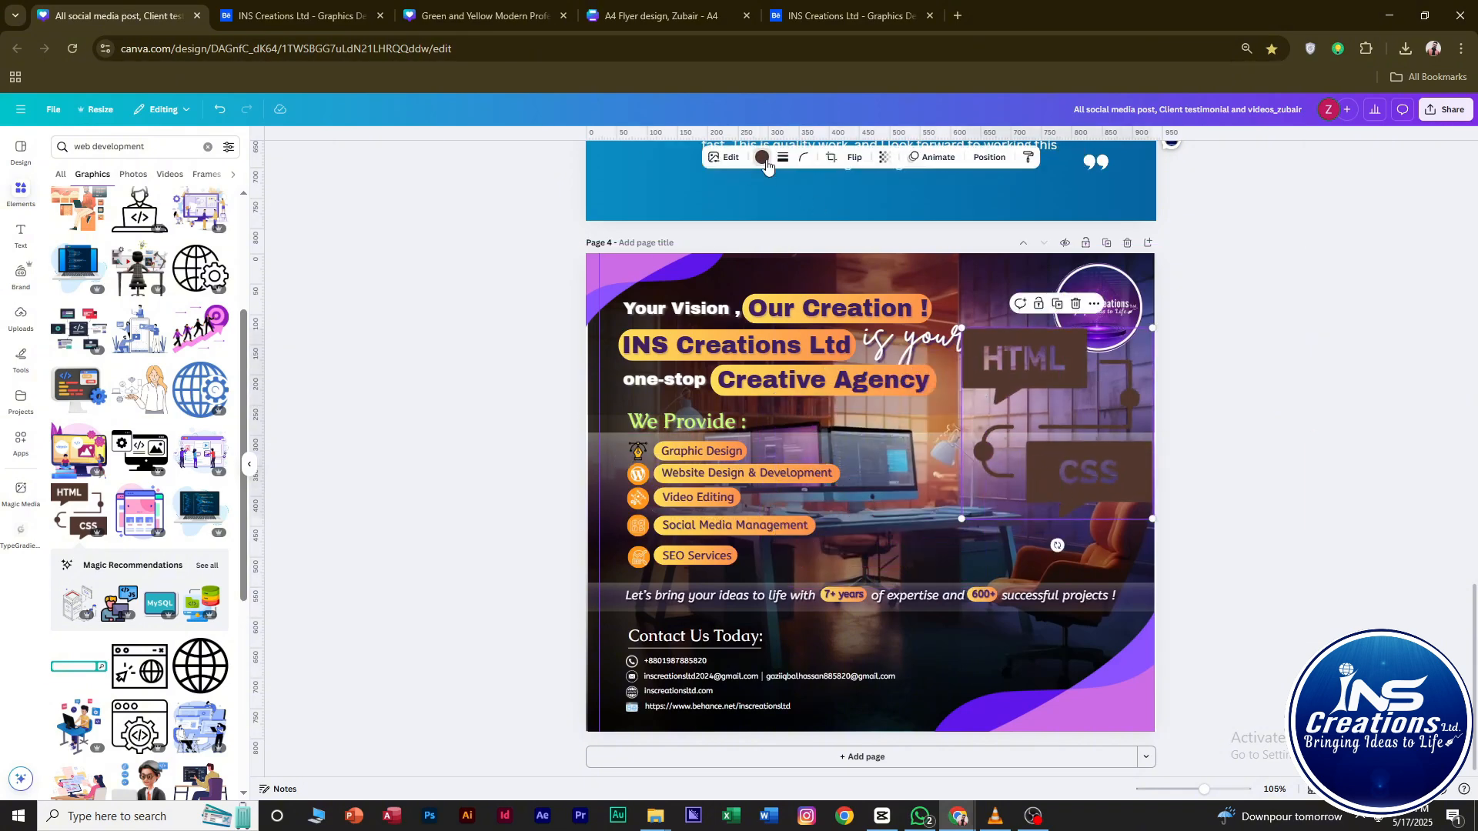
pyautogui.click(762, 157)
pyautogui.click(128, 295)
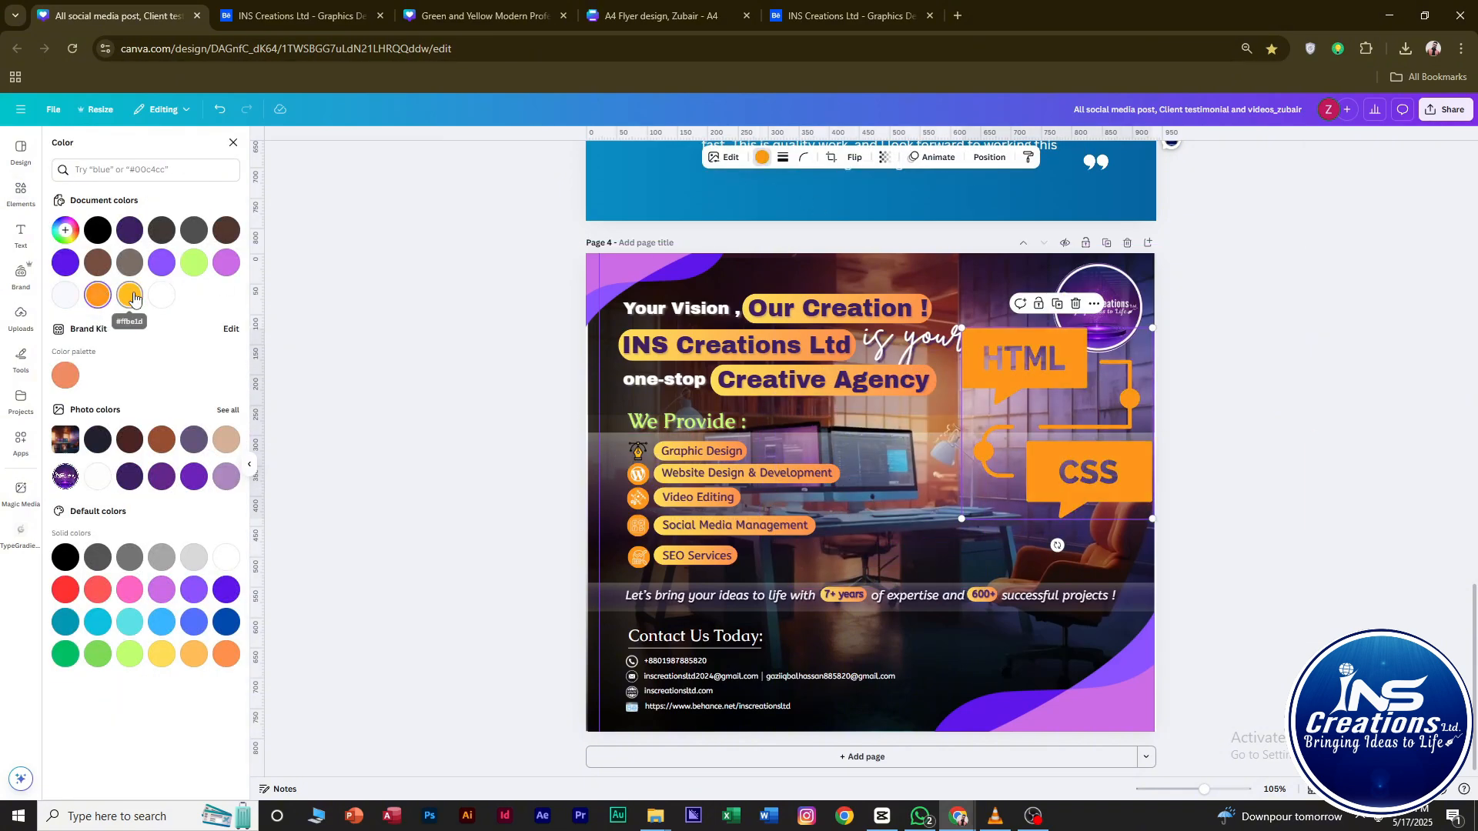
pyautogui.moveTo(1152, 328); pyautogui.dragTo(817, 490)
# Delete the WordPress circle icon and place the HTML/CSS graphic beside Website Design & Development.
pyautogui.scroll(5, 817, 490)
pyautogui.click(275, 447)
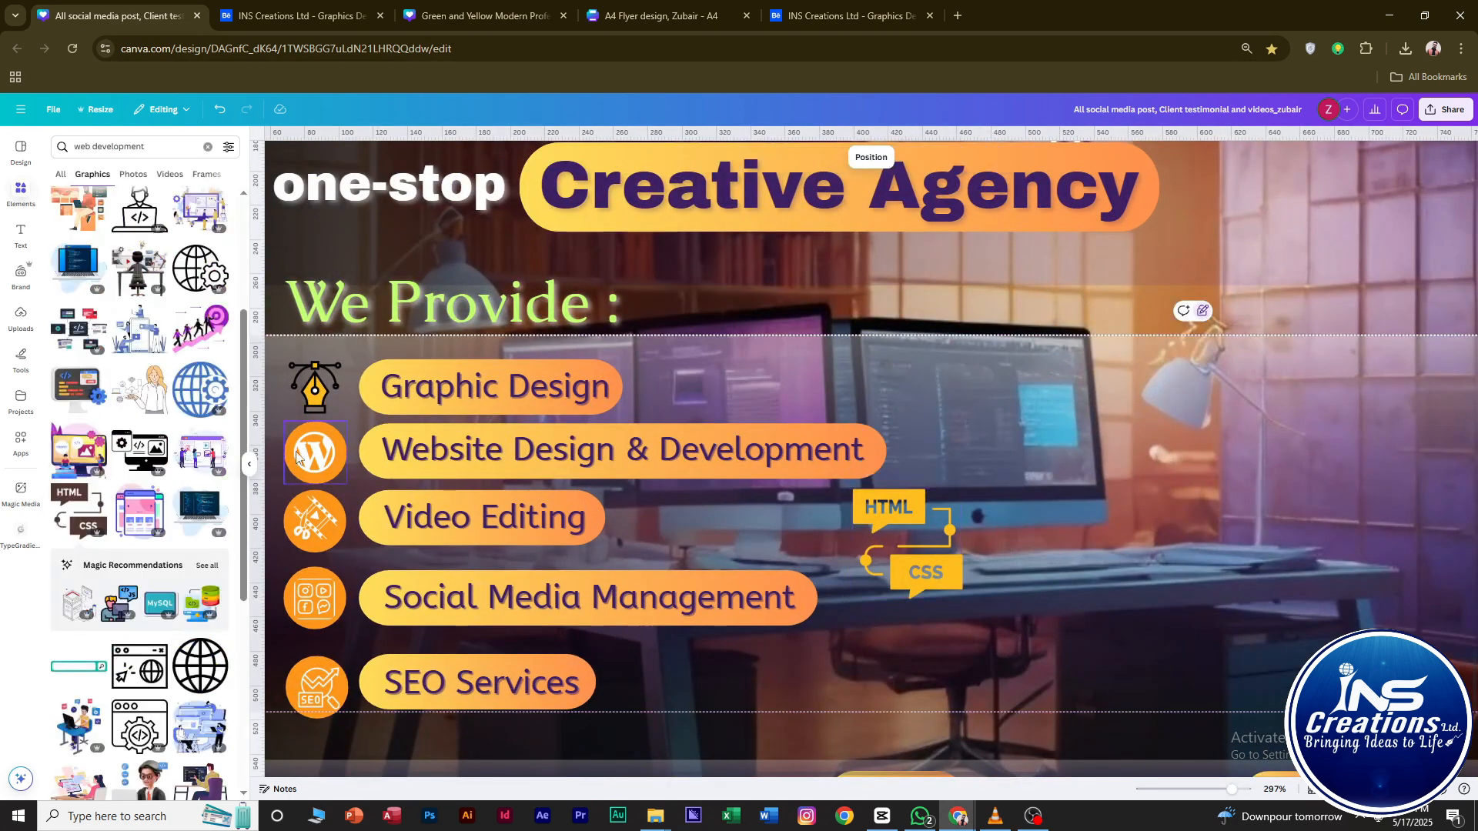
pyautogui.hscroll(-2, 278, 447)
pyautogui.moveTo(375, 443); pyautogui.dragTo(432, 463)
pyautogui.press('Delete')
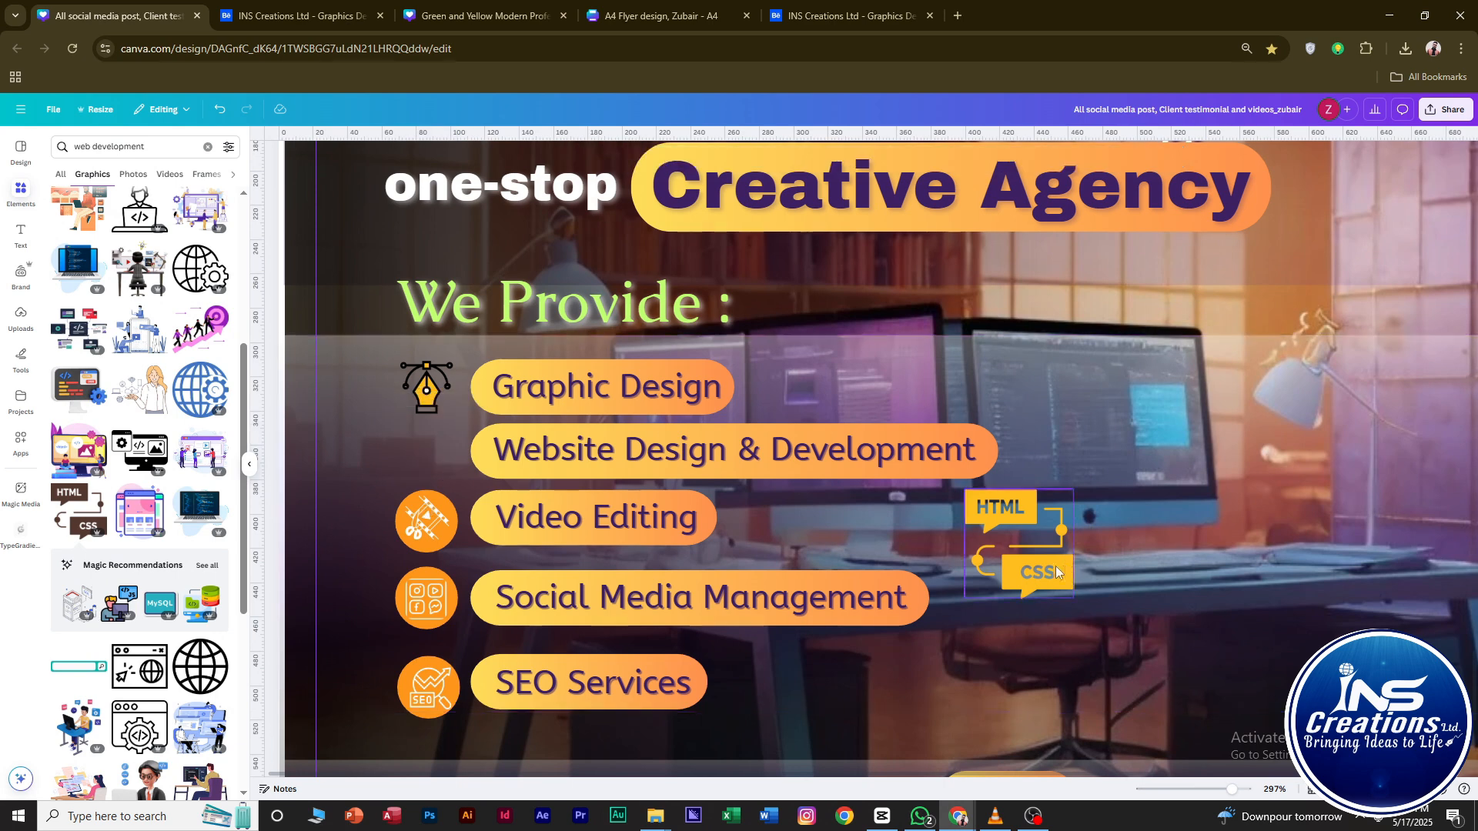
pyautogui.moveTo(1017, 539); pyautogui.dragTo(453, 425)
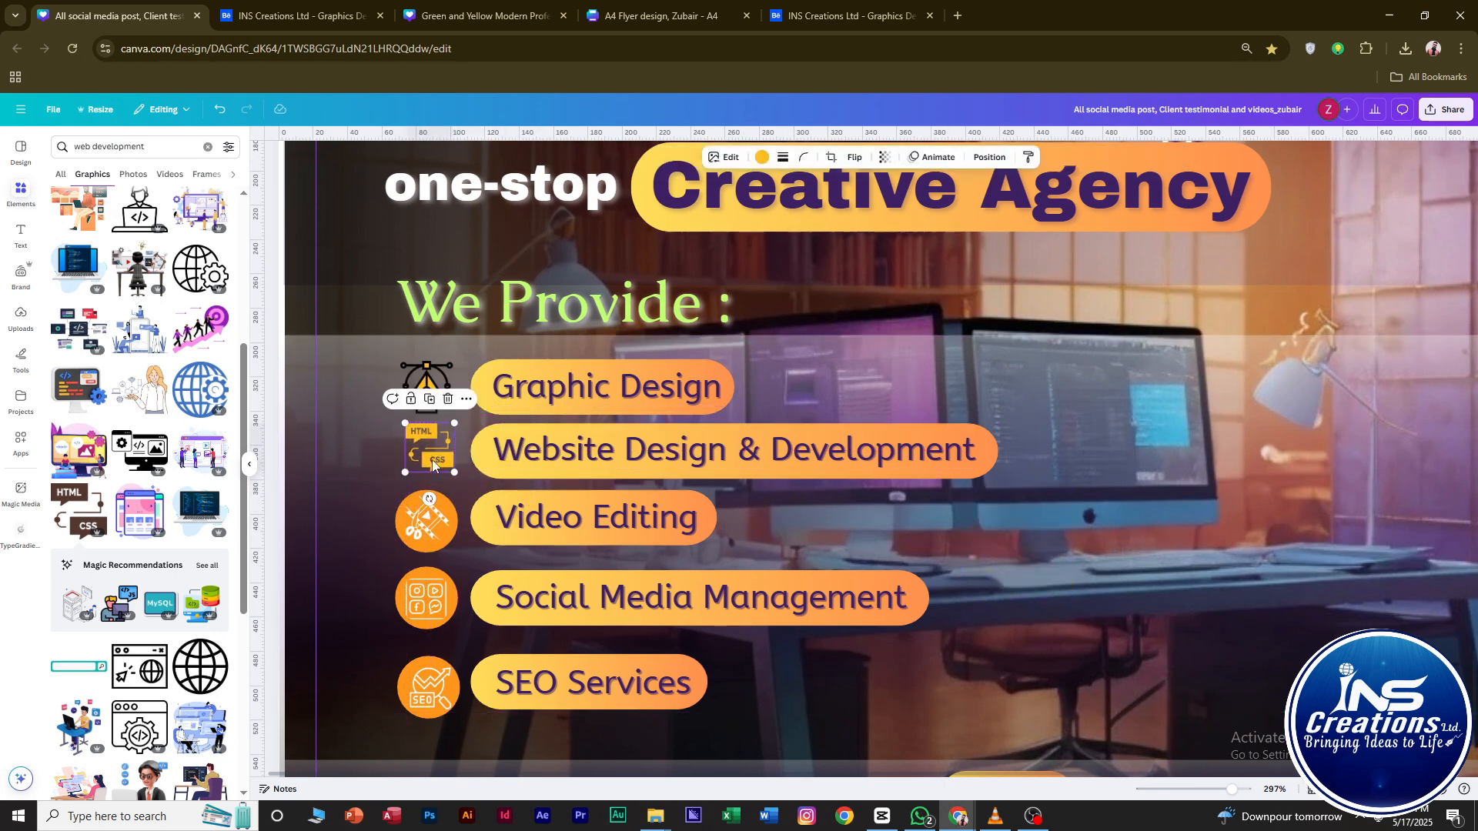
# Shrink the pen tool icon beside Graphic Design to about 27 by 27.
pyautogui.click(437, 397)
pyautogui.moveTo(451, 364); pyautogui.dragTo(448, 365)
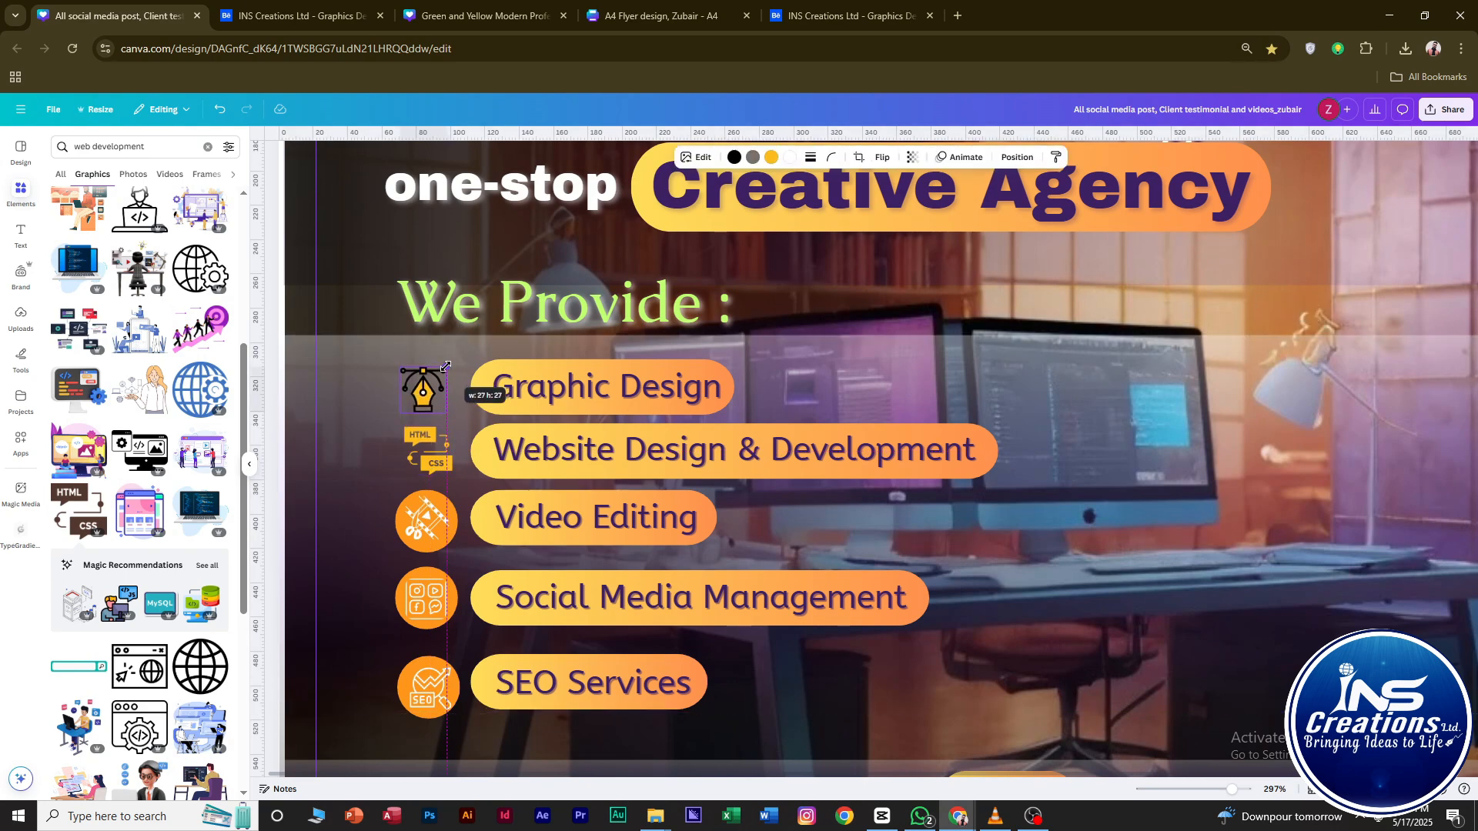
pyautogui.click(733, 482)
pyautogui.scroll(-1, 731, 472)
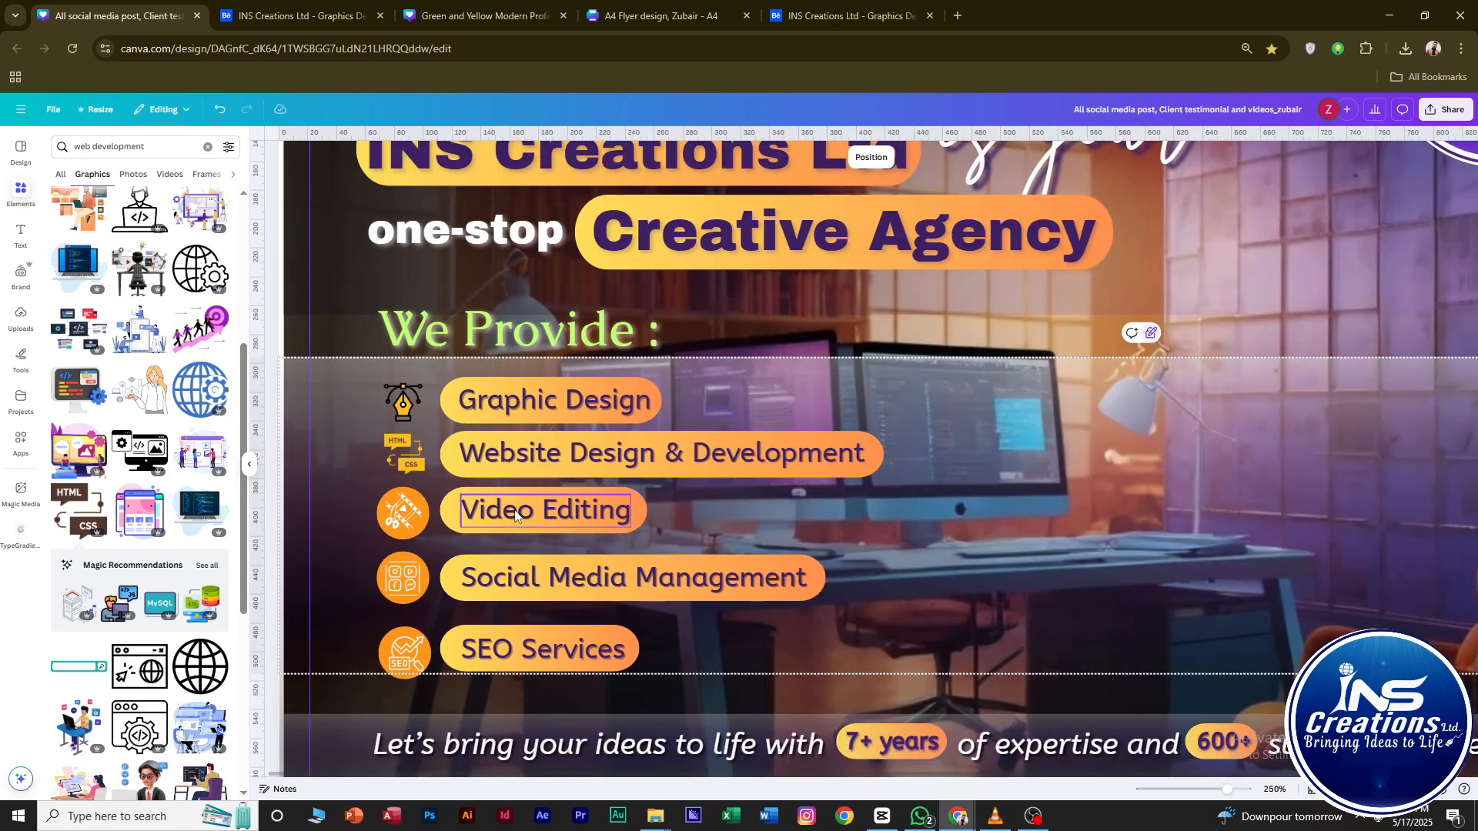
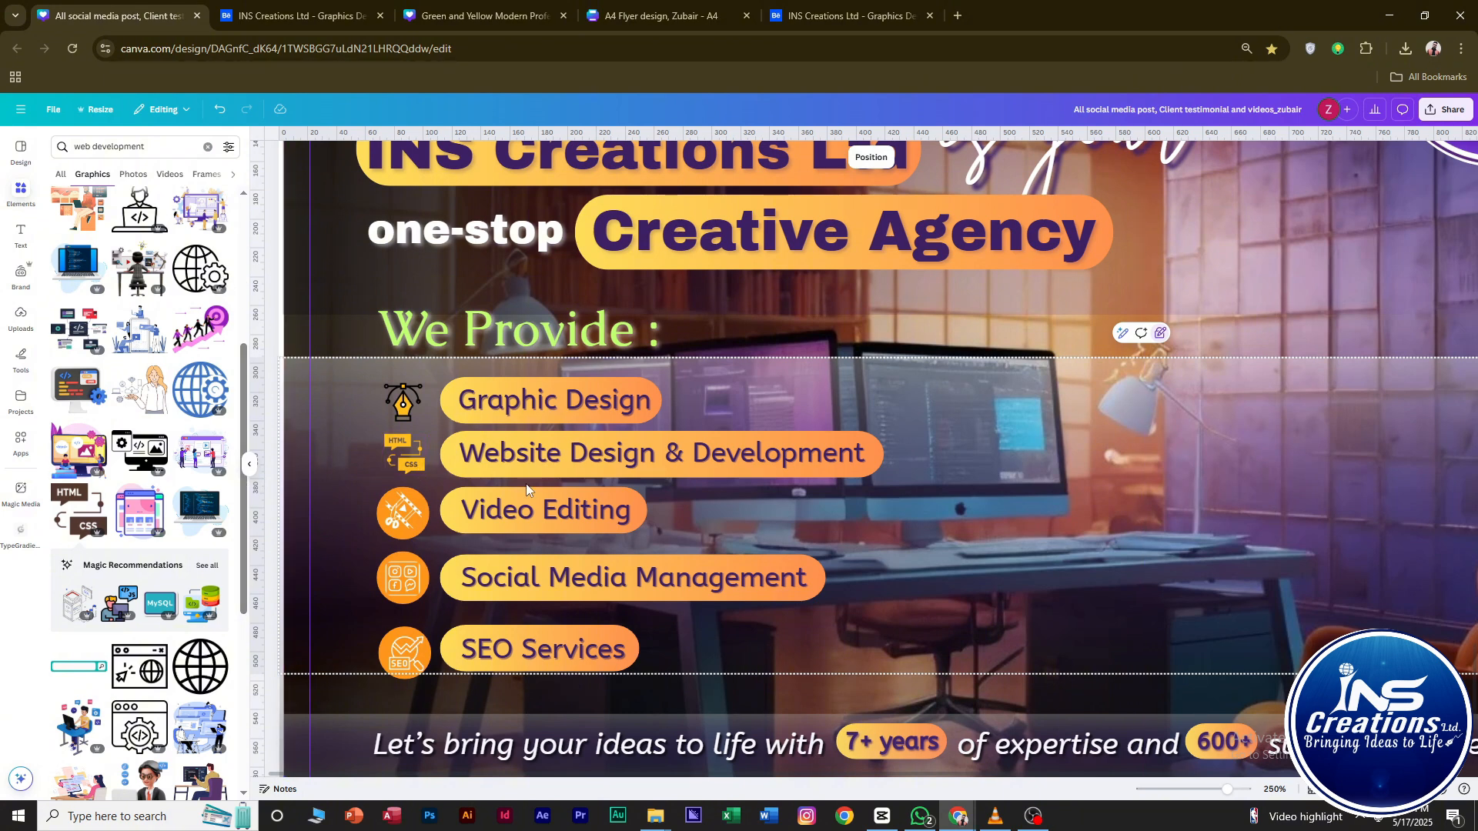
# Search the graphics for "video editing" and add the red movie camera graphic to the page.
pyautogui.click(116, 146)
pyautogui.write('video editing')
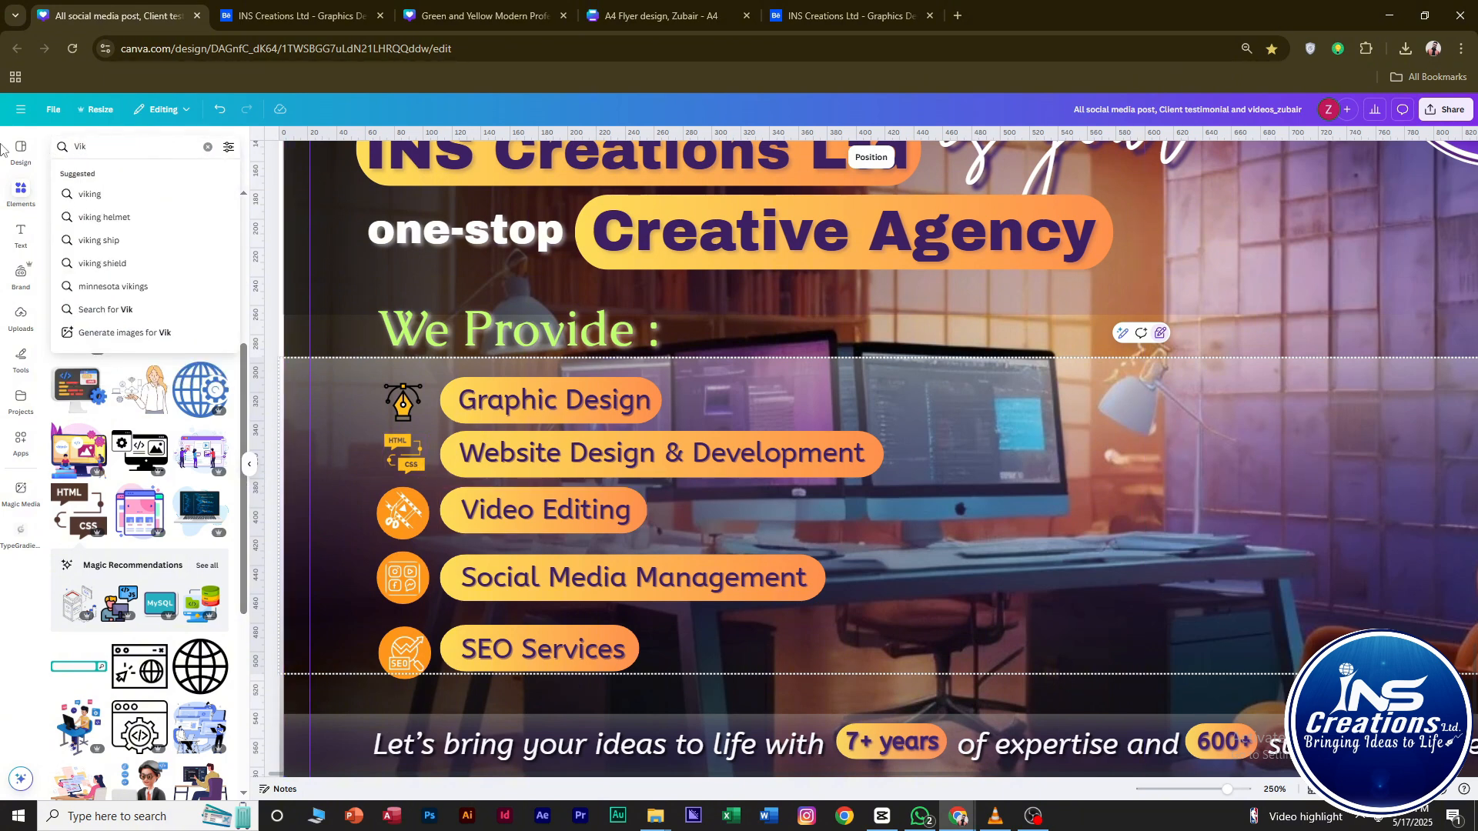
pyautogui.press('Return')
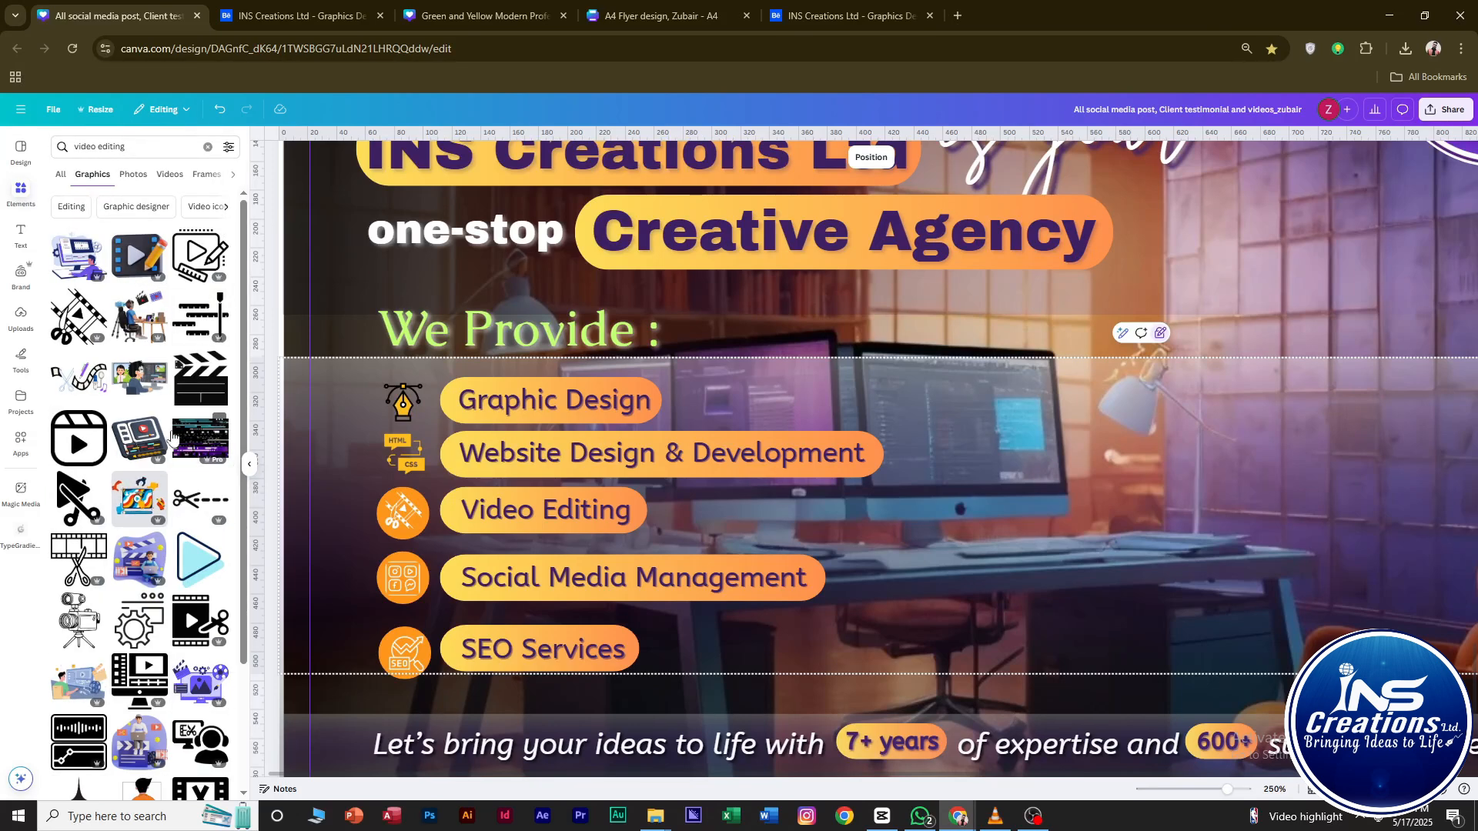
pyautogui.scroll(-5, 173, 438)
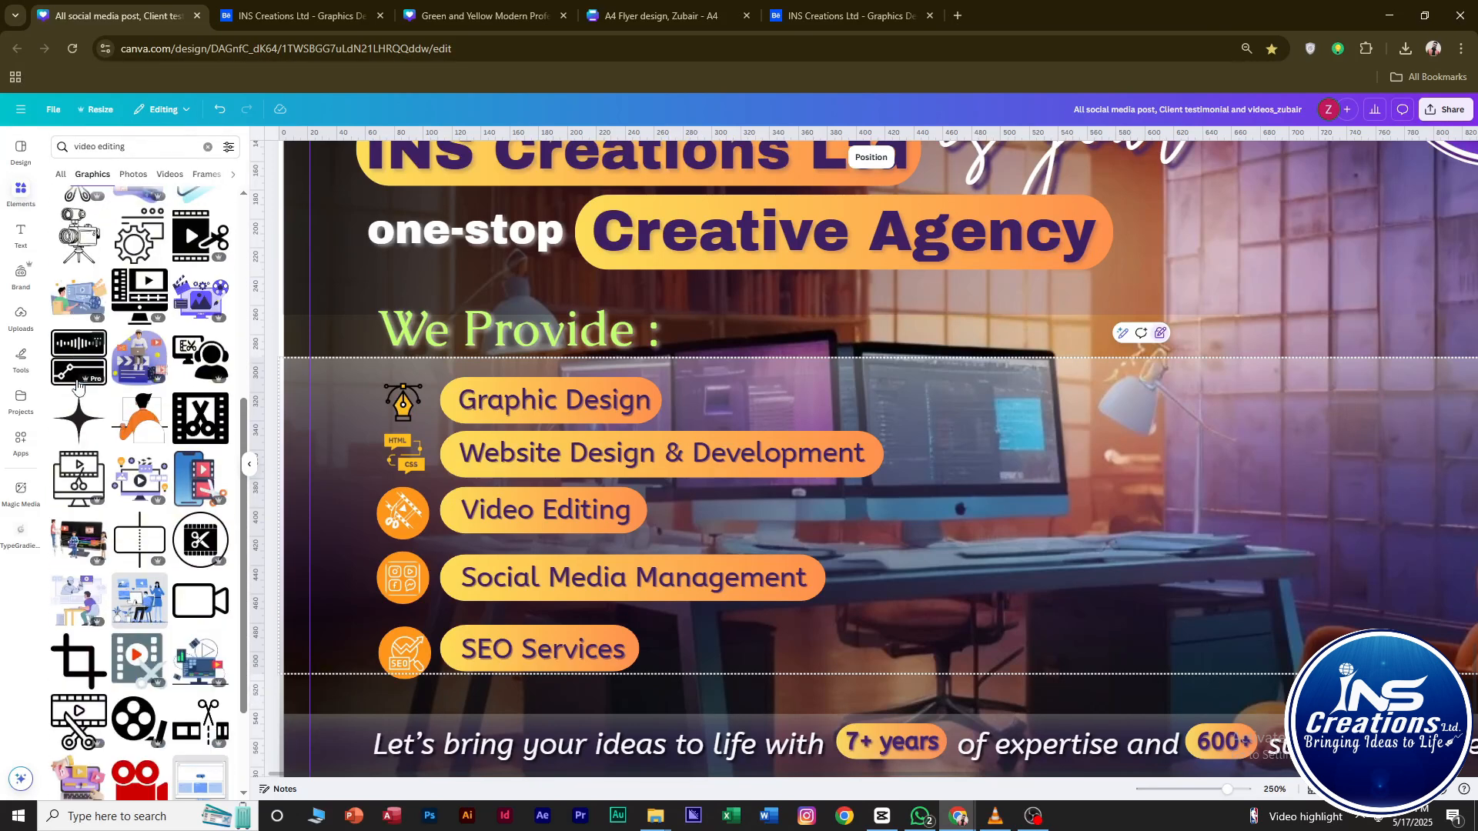
pyautogui.scroll(-6, 77, 385)
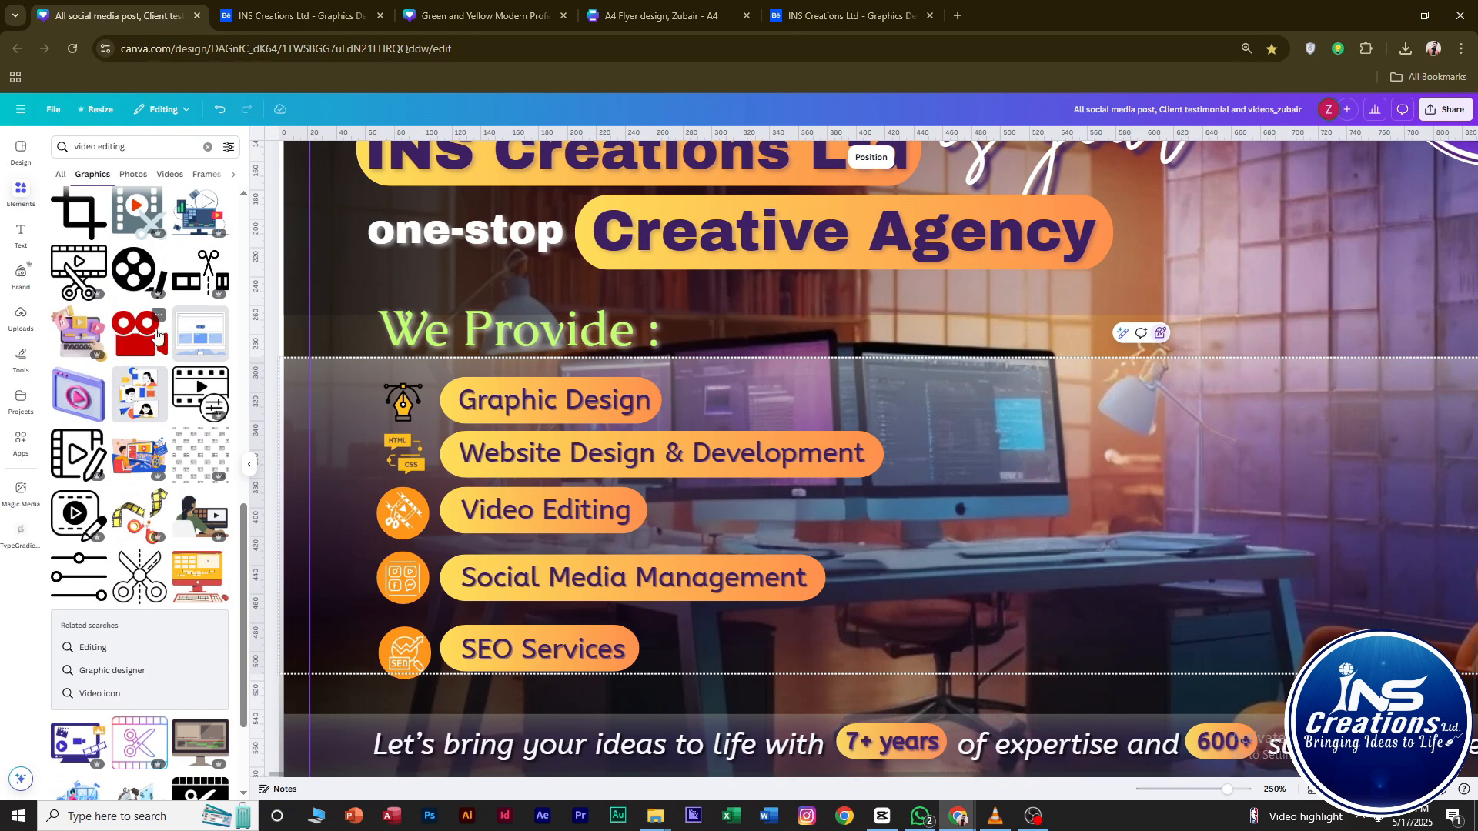
pyautogui.click(157, 335)
# Recolour the movie camera graphic amber from the document colours, comparing it with the orange swatch.
pyautogui.click(761, 158)
pyautogui.click(128, 299)
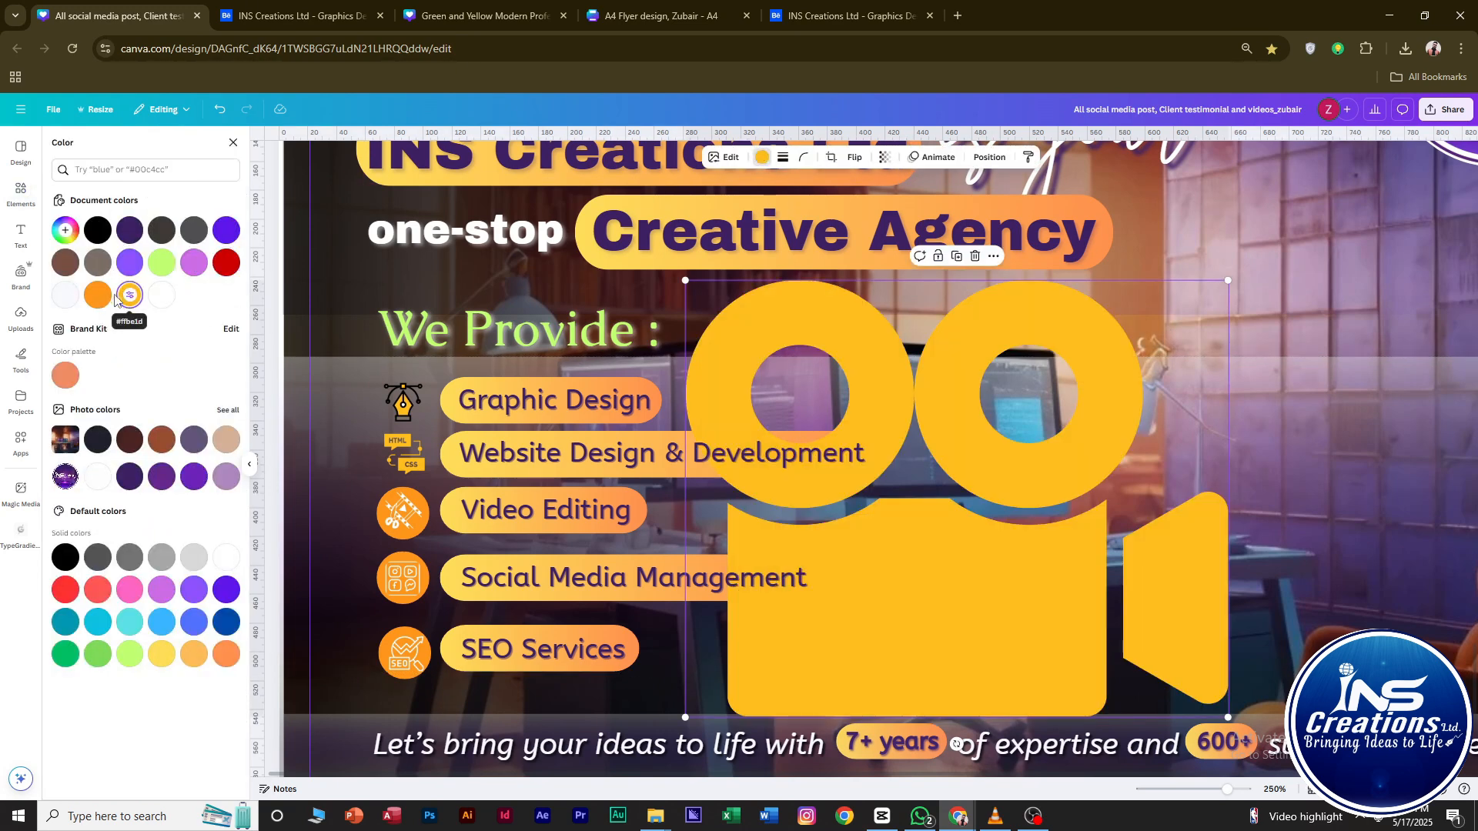
pyautogui.click(101, 298)
pyautogui.click(120, 301)
pyautogui.click(98, 297)
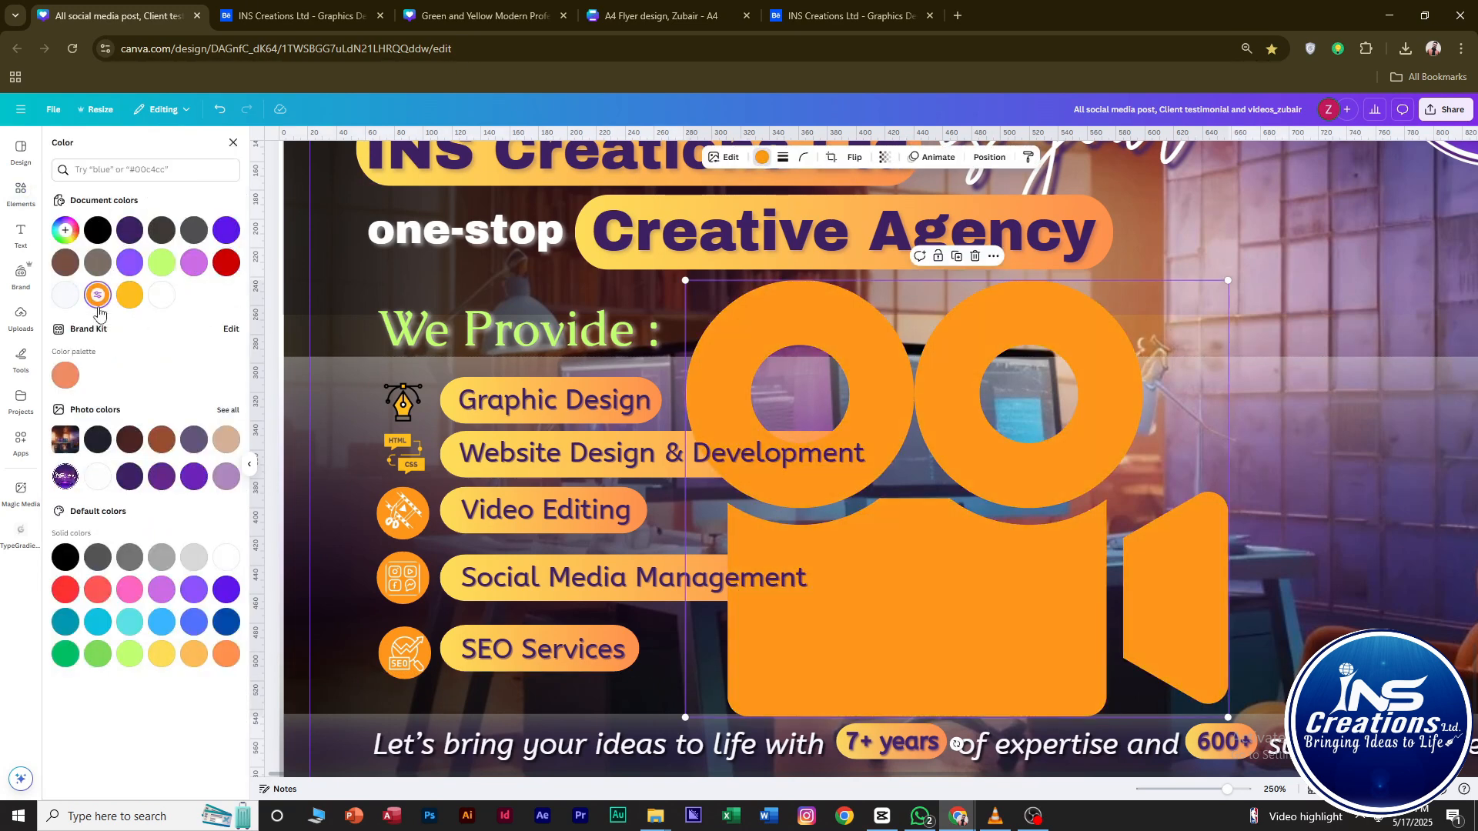
pyautogui.click(129, 301)
# Scale the camera graphic down to icon size and replace the circle icon beside Video Editing with it.
pyautogui.moveTo(1228, 280); pyautogui.dragTo(425, 490)
pyautogui.click(361, 498)
pyautogui.click(402, 513)
pyautogui.press('Delete')
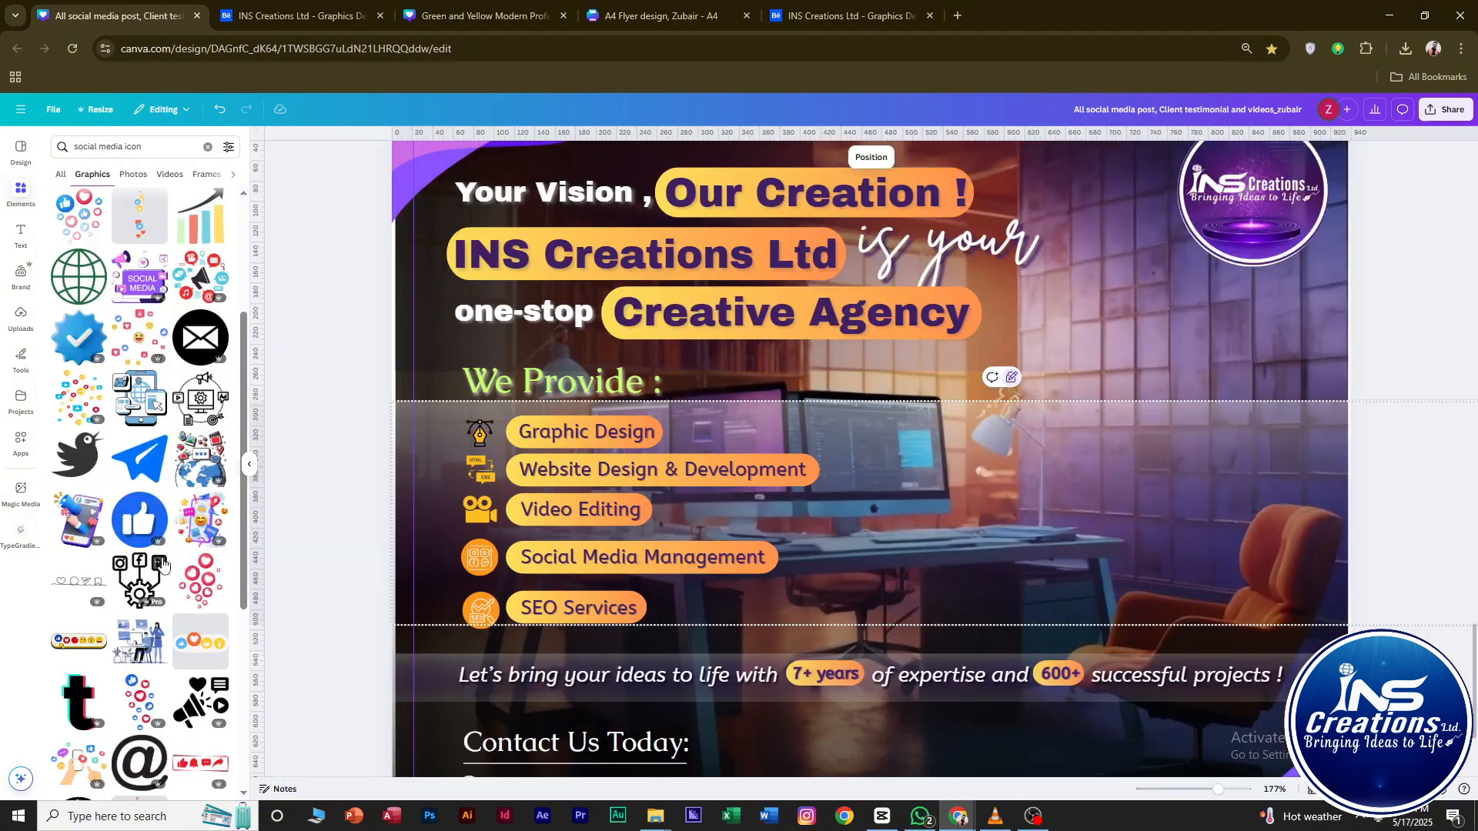
# Add the bar chart graphic with a rising arrow and recolour its dark arrow amber.
pyautogui.click(214, 229)
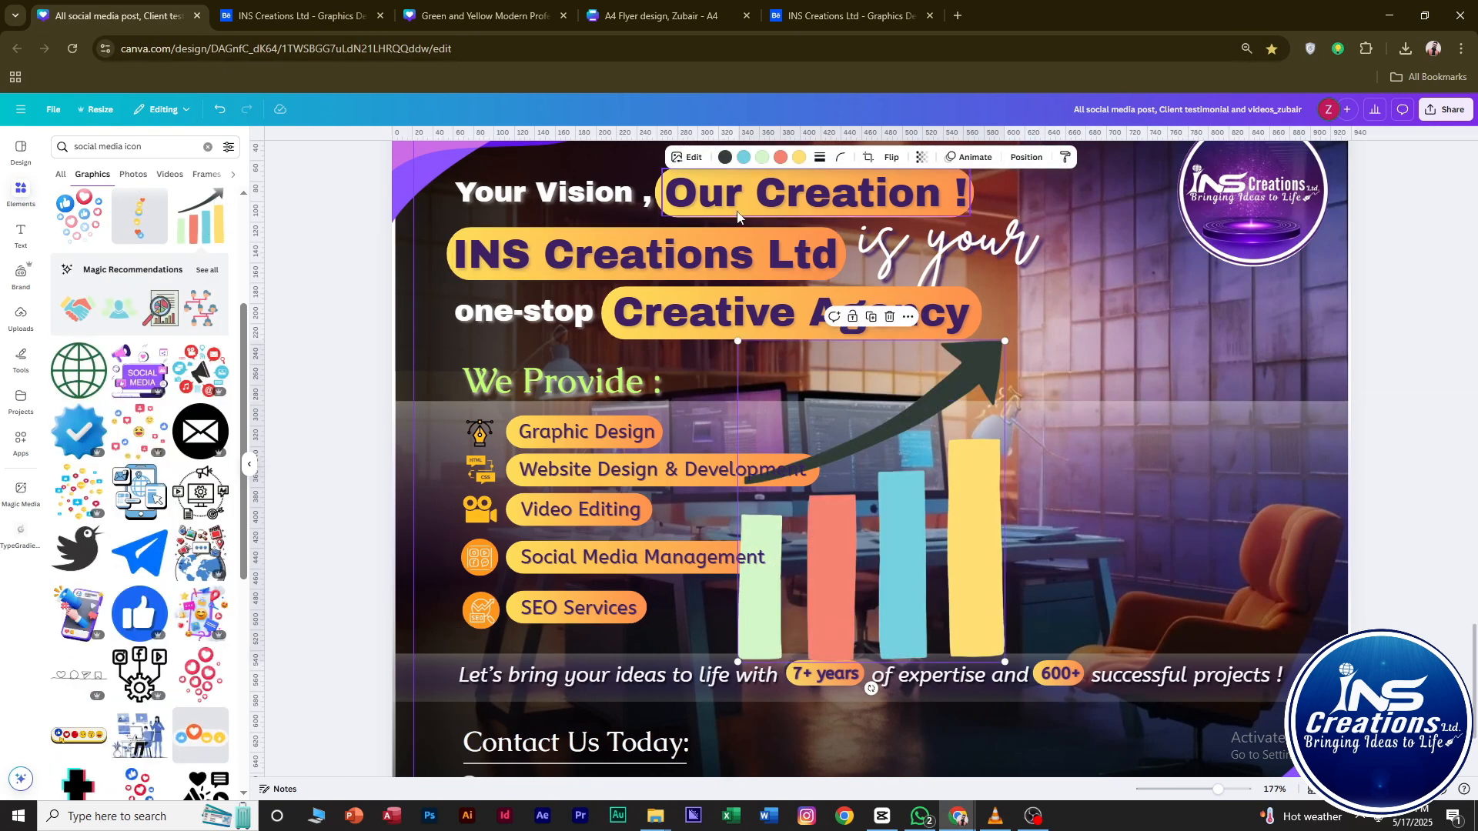
pyautogui.click(726, 159)
pyautogui.click(225, 306)
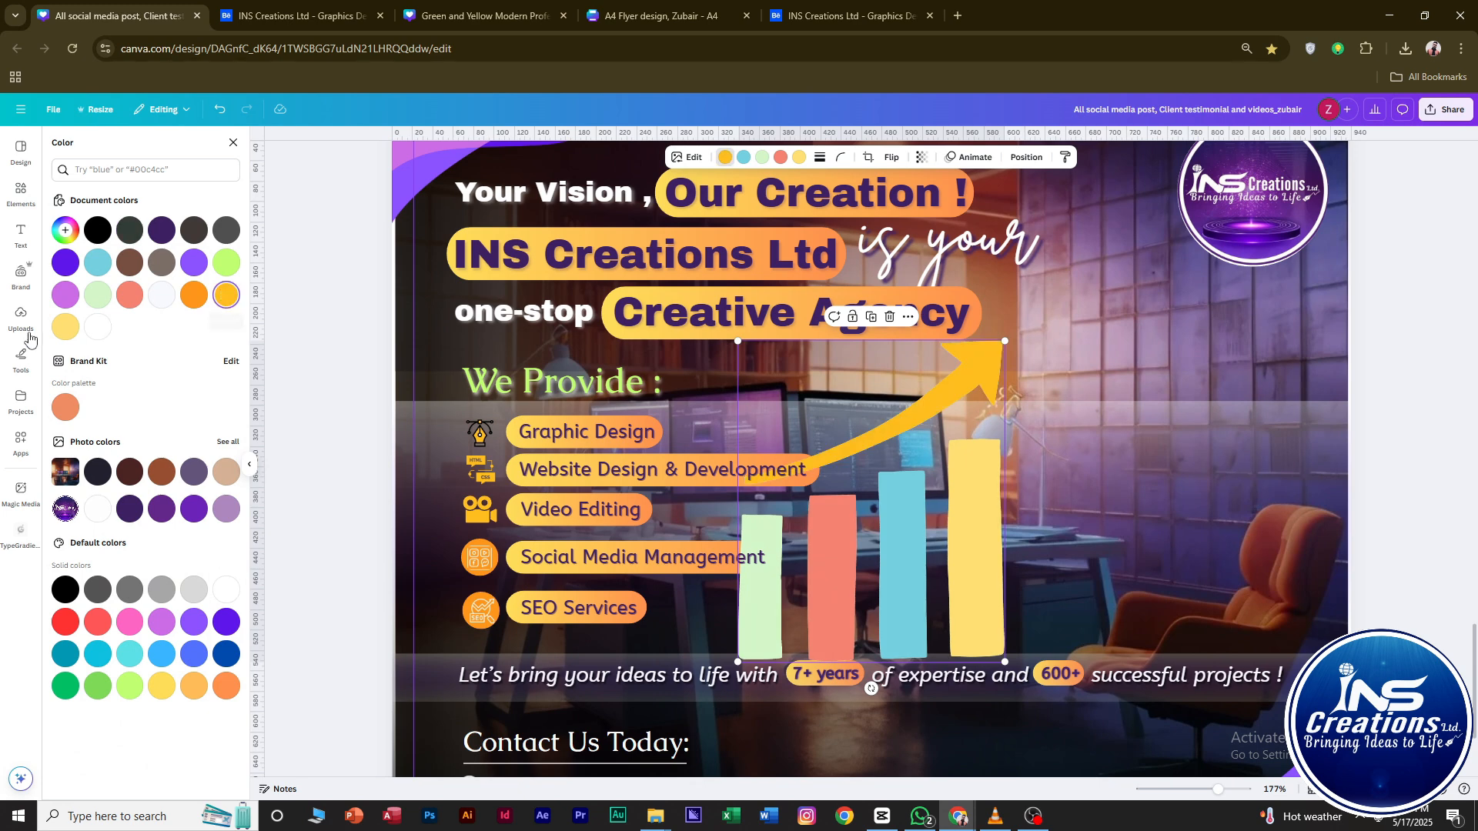
pyautogui.click(63, 330)
pyautogui.click(227, 300)
# Scale the bar chart graphic down and replace the circle icon beside Social Media Management with it.
pyautogui.moveTo(1004, 341); pyautogui.dragTo(769, 597)
pyautogui.moveTo(449, 554); pyautogui.dragTo(491, 568)
pyautogui.press('Delete')
pyautogui.moveTo(761, 642); pyautogui.dragTo(481, 559)
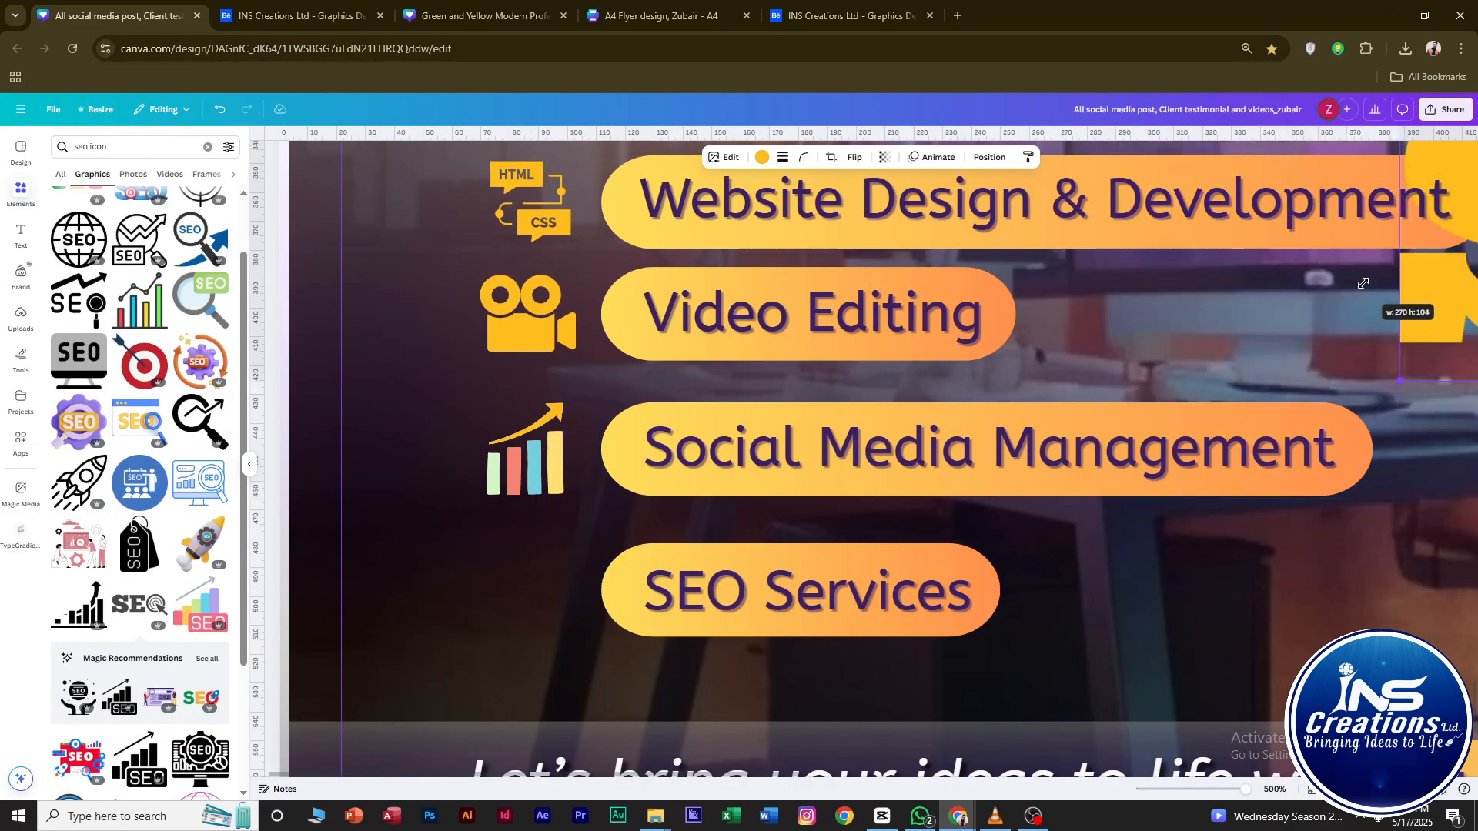
# Scale the amber SEO target-and-cursor graphic down to icon size and place it beside SEO Services.
pyautogui.click(140, 604)
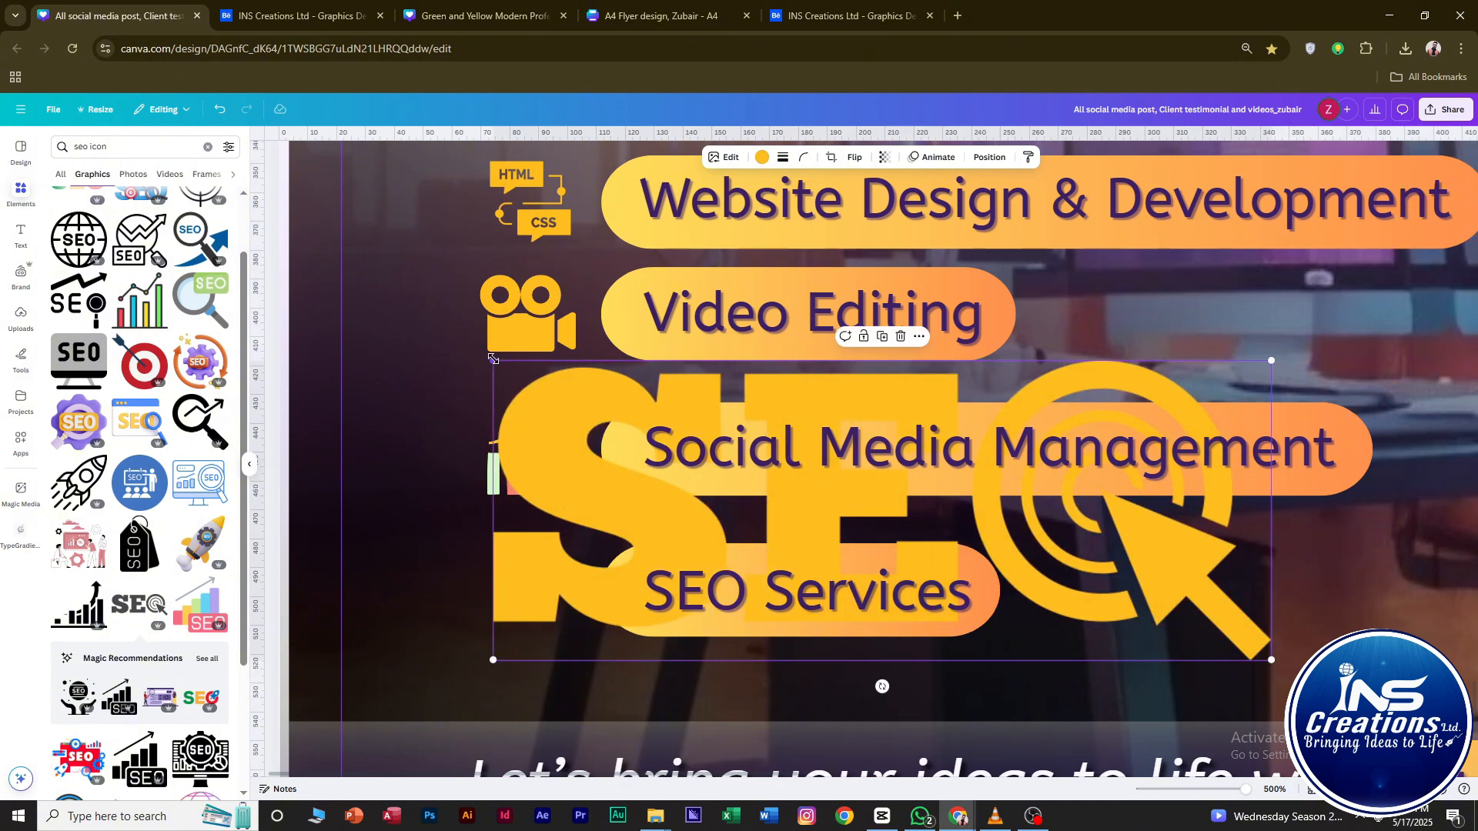
pyautogui.moveTo(494, 358); pyautogui.dragTo(516, 586)
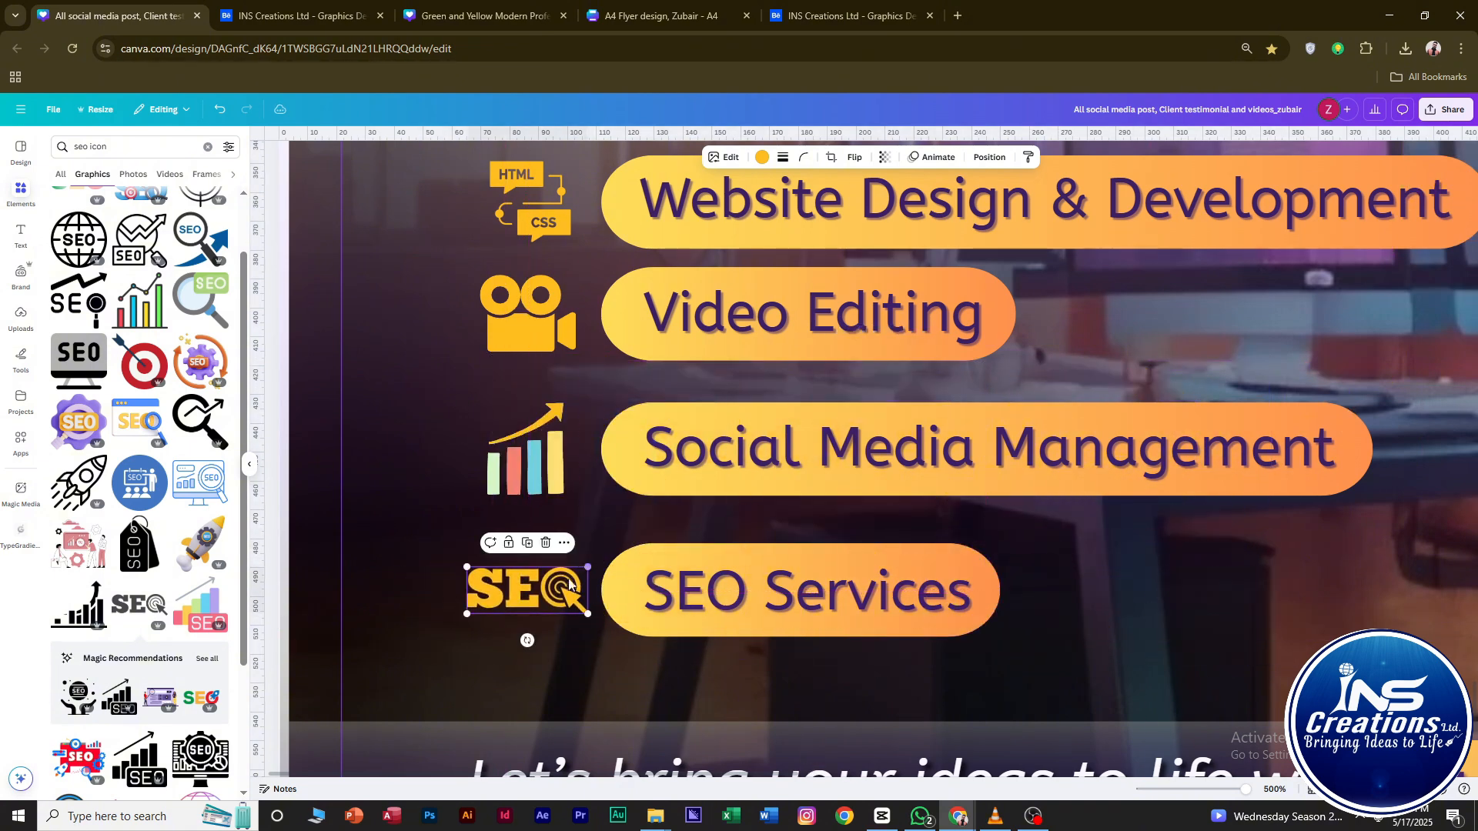
pyautogui.scroll(-5, 632, 578)
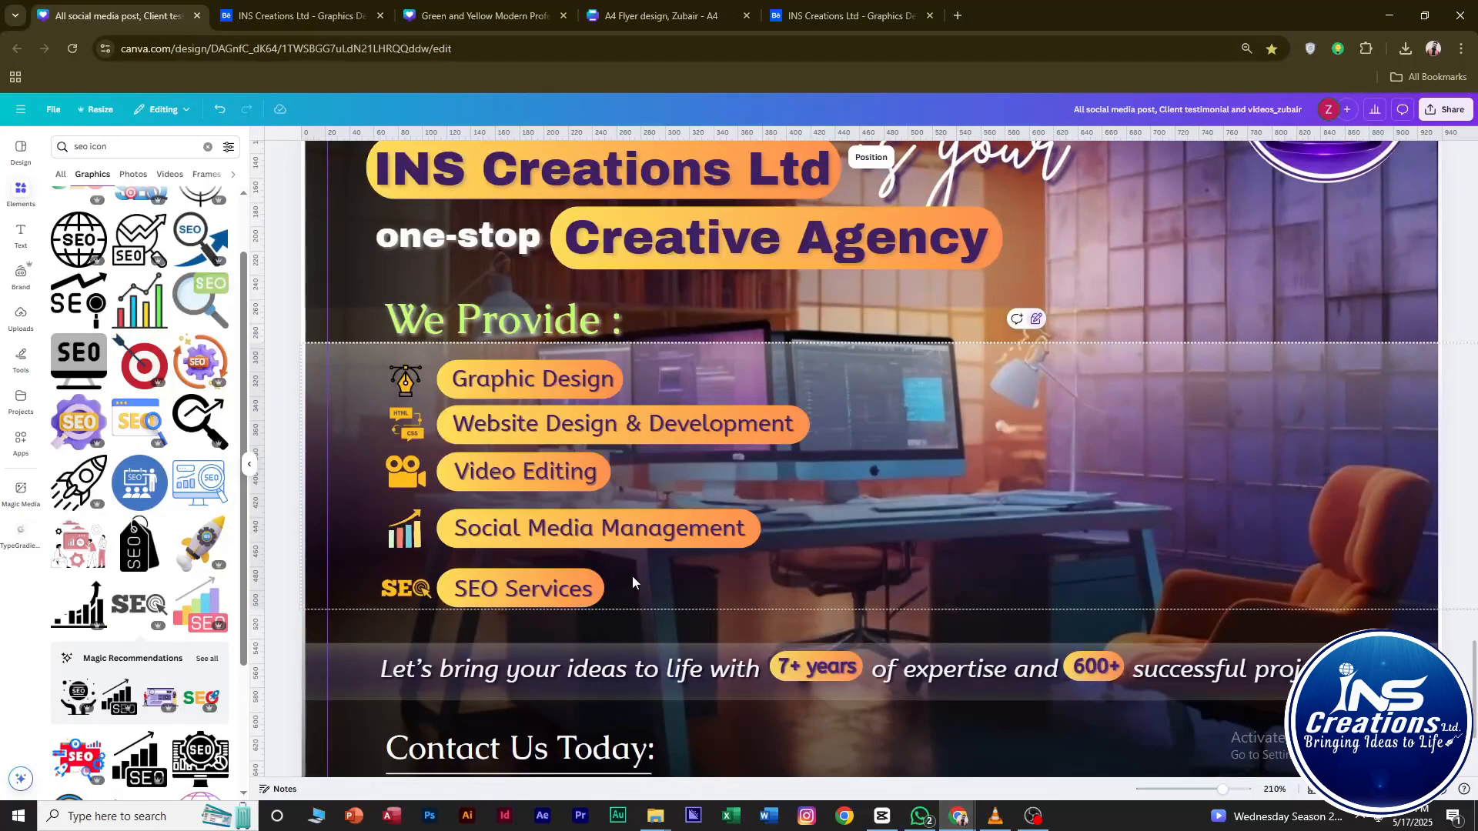
# Move the SEO Services icon, label and pill down together to widen the gap below Social Media Management.
pyautogui.scroll(-2, 633, 583)
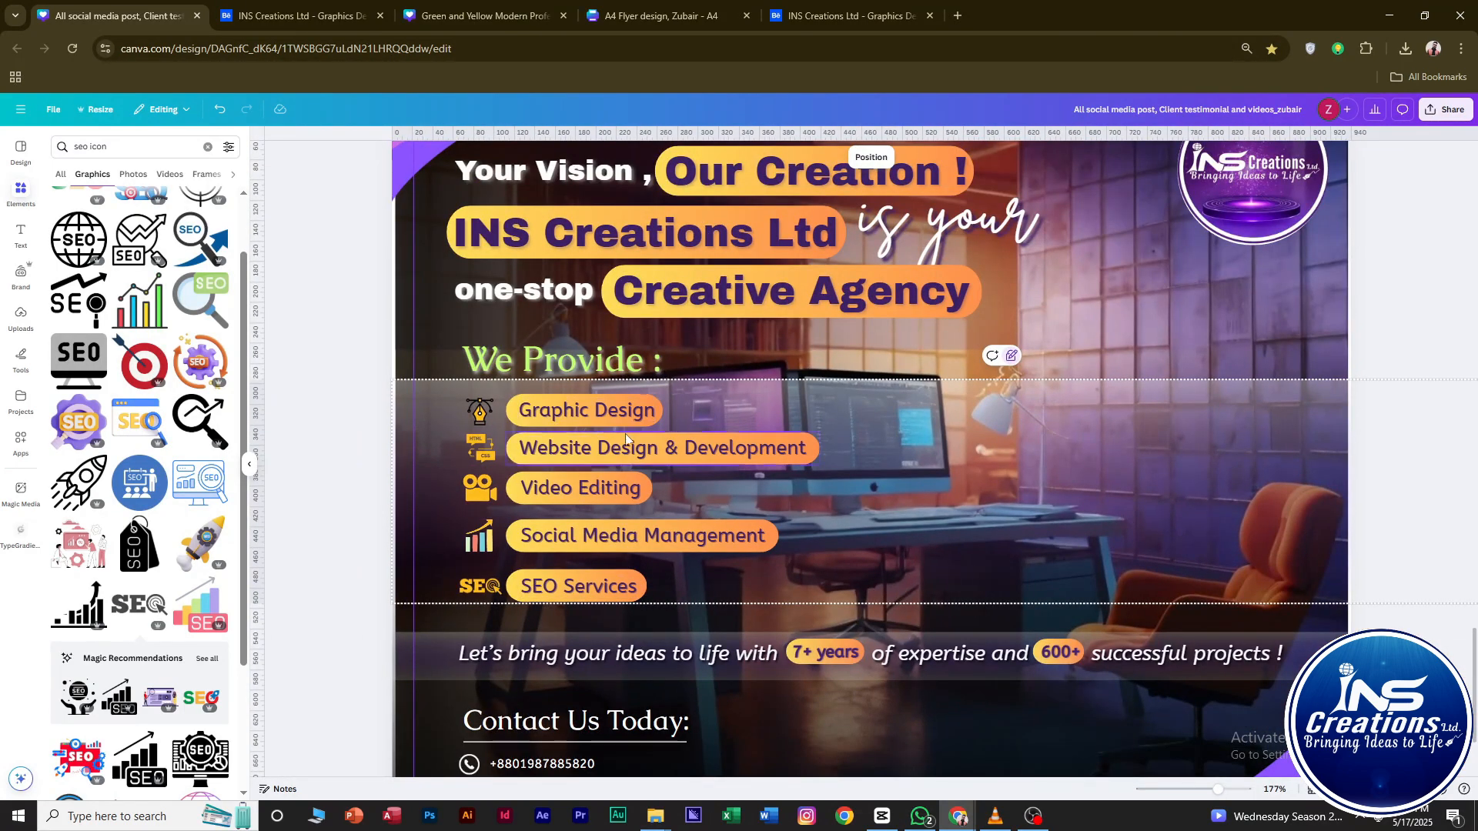
pyautogui.scroll(-1, 626, 436)
pyautogui.scroll(1, 621, 549)
pyautogui.moveTo(630, 588); pyautogui.dragTo(446, 555)
pyautogui.press('Down')
pyautogui.press('Down')
pyautogui.press('Down')
pyautogui.press('Down')
pyautogui.press('Down')
pyautogui.press('Down')
pyautogui.press('Down')
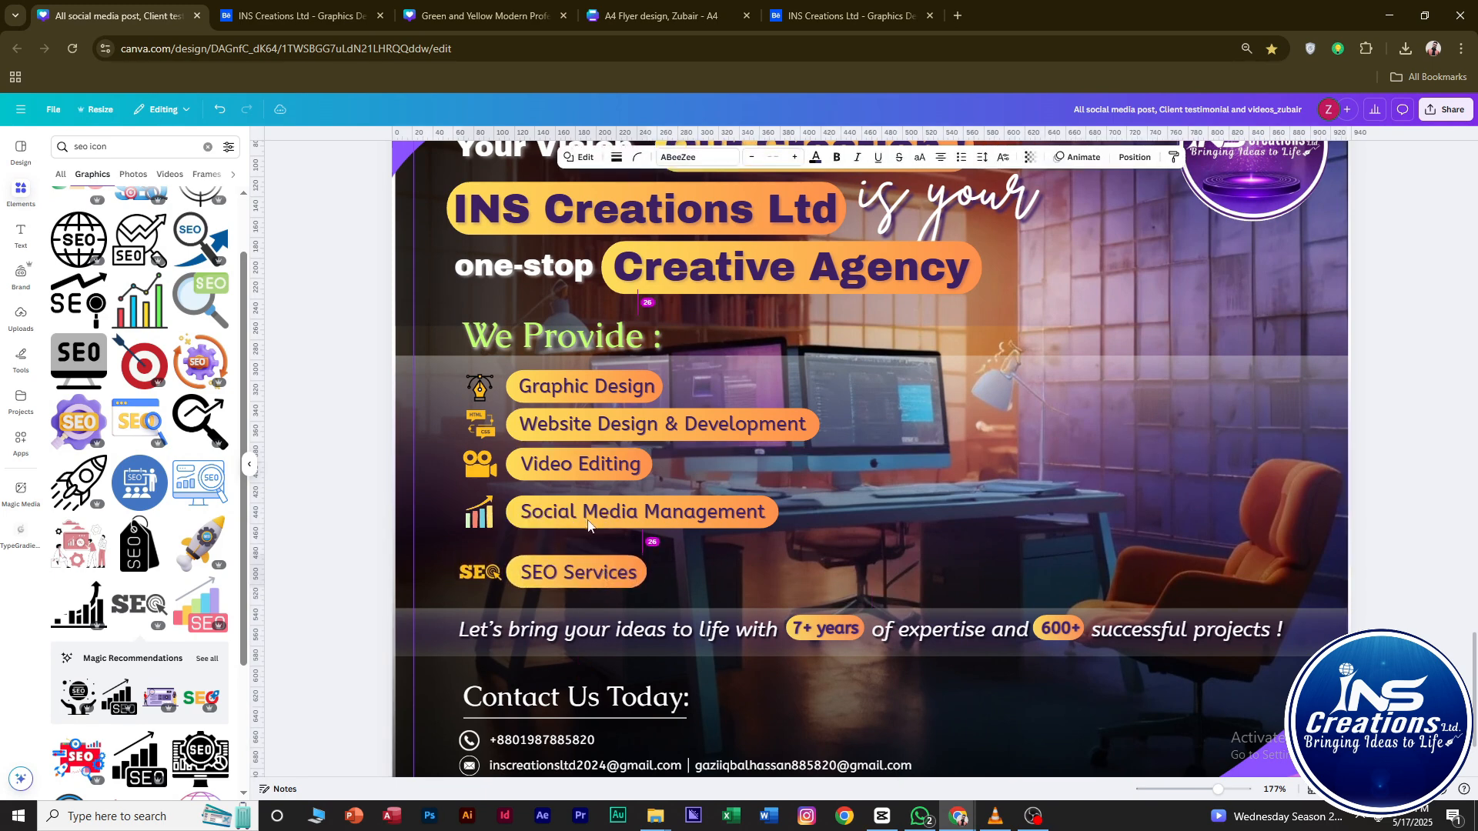
# Move the Social Media Management icon, label and pill down together to widen the gap below Video Editing.
pyautogui.click(587, 525)
pyautogui.press('Down')
pyautogui.press('Down')
pyautogui.press('Down')
pyautogui.press('Down')
pyautogui.press('Down')
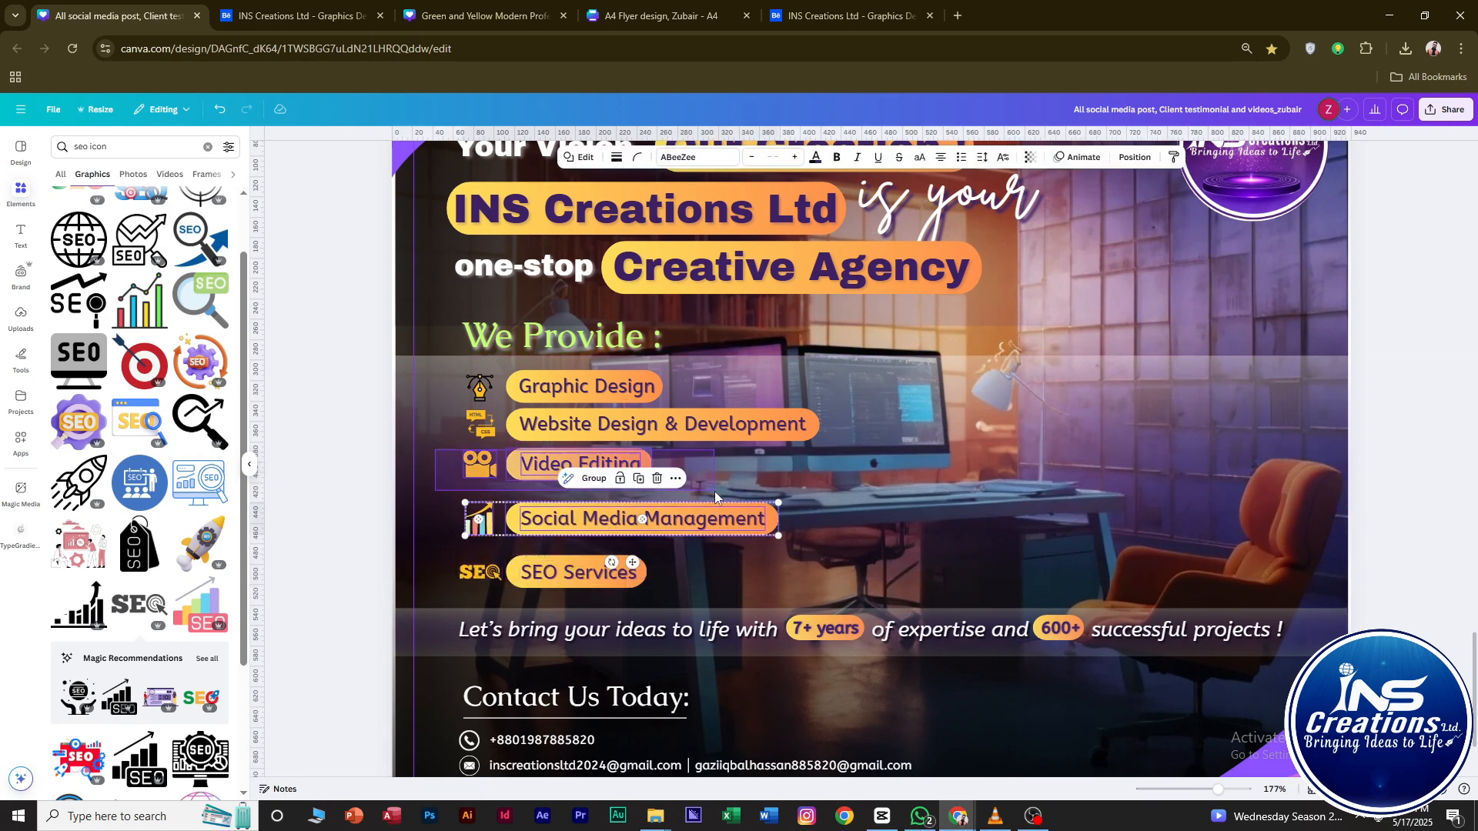
# Nudge the Video Editing icon, label and pill down together towards the Social Media Management row.
pyautogui.click(712, 492)
pyautogui.press('Down')
pyautogui.press('Down')
pyautogui.press('Down')
pyautogui.press('Down')
pyautogui.press('Down')
pyautogui.press('Down')
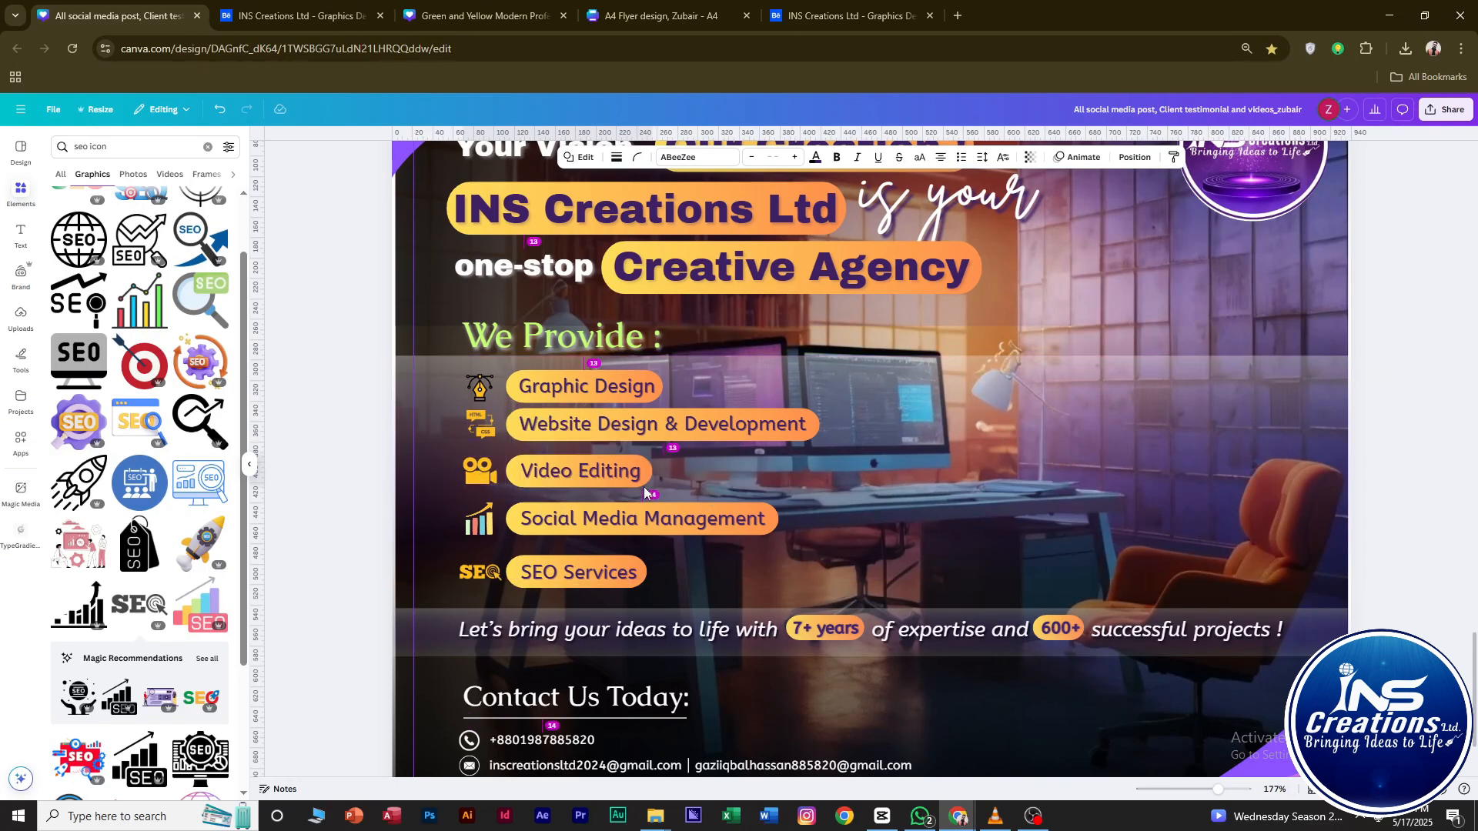
# Nudge the Social Media Management row slightly further down to even out the spacing of the services list.
pyautogui.click(689, 527)
pyautogui.press('Down')
pyautogui.press('Down')
pyautogui.press('Down')
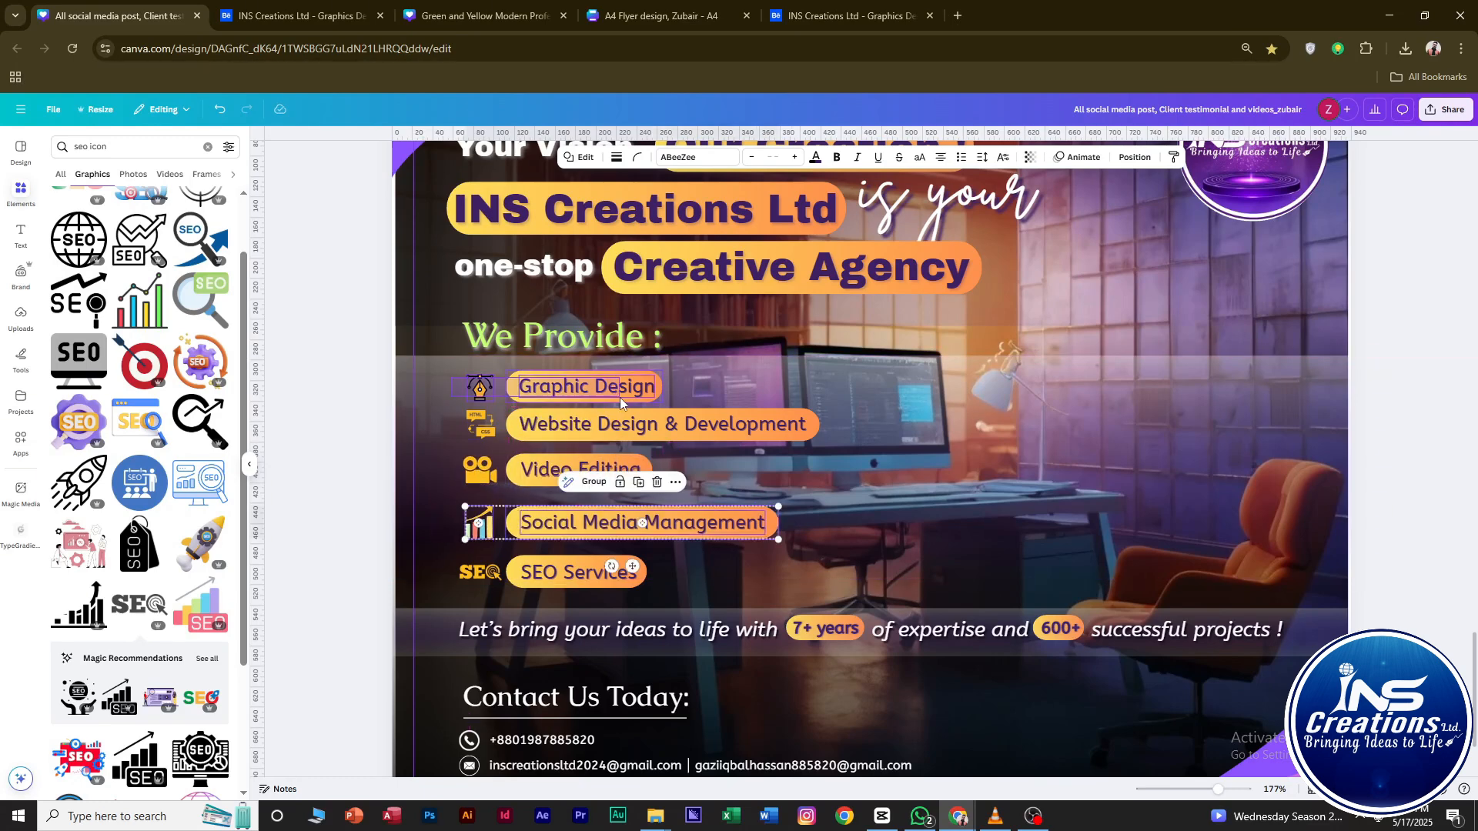
# Move the Graphic Design row up to the upper edge of the translucent band and raise the We Provide heading above it.
pyautogui.click(620, 395)
pyautogui.press('Up')
pyautogui.press('Up')
pyautogui.press('Up')
pyautogui.press('Up')
pyautogui.press('Up')
pyautogui.press('Up')
pyautogui.press('Up')
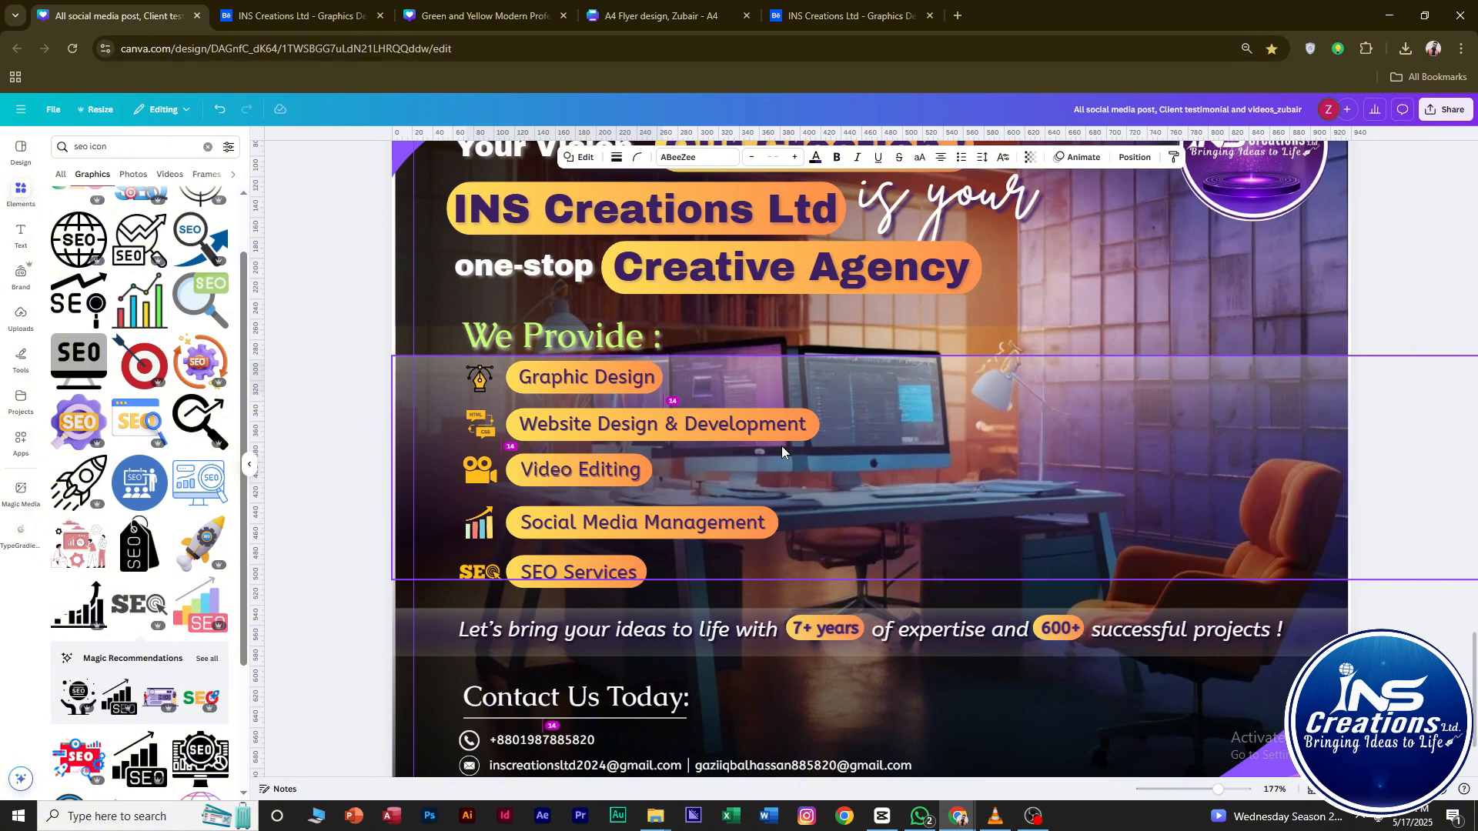
pyautogui.press('Up')
pyautogui.press('Up')
pyautogui.press('Up')
pyautogui.press('Up')
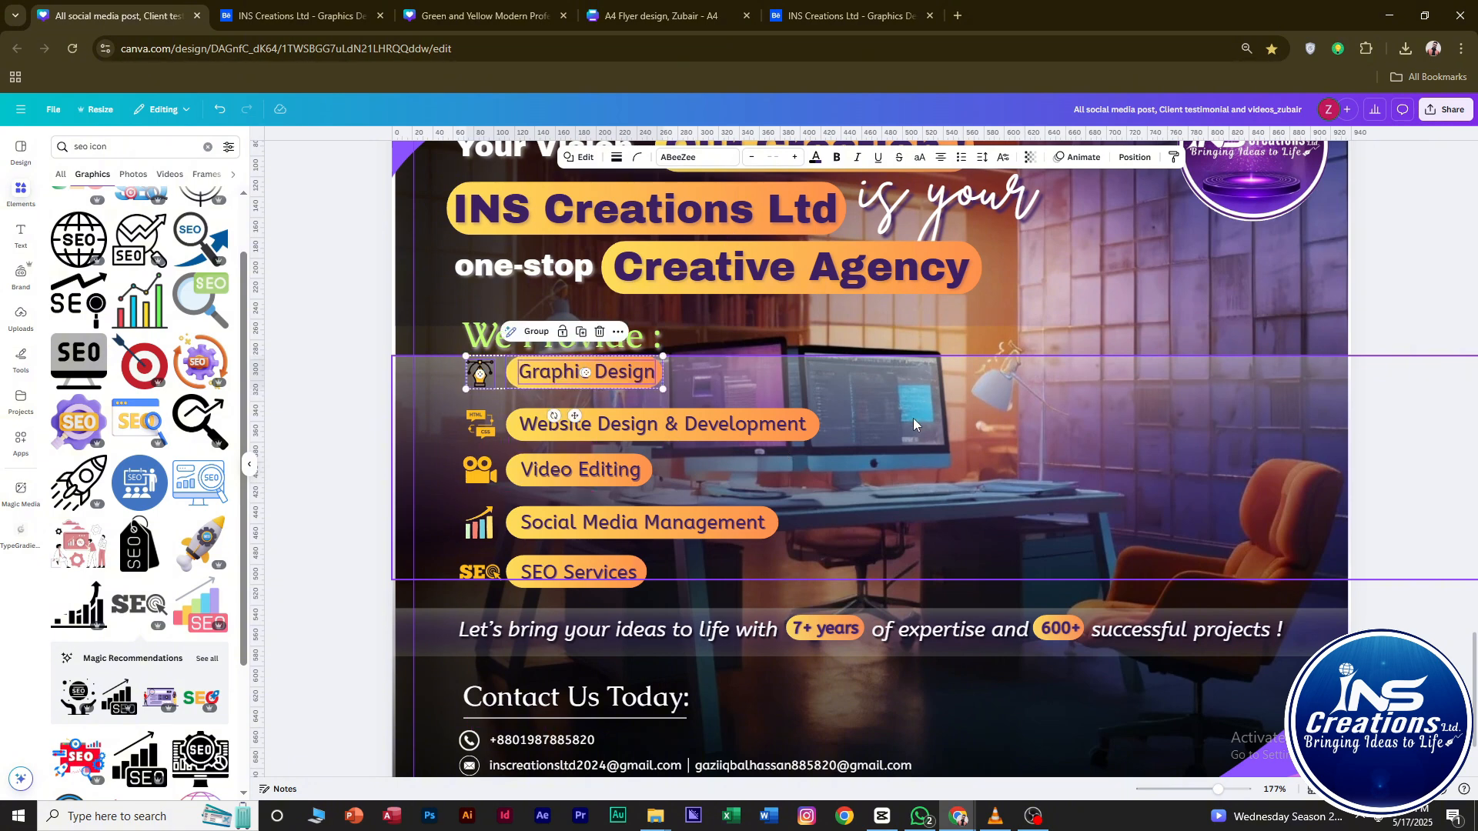
pyautogui.click(913, 418)
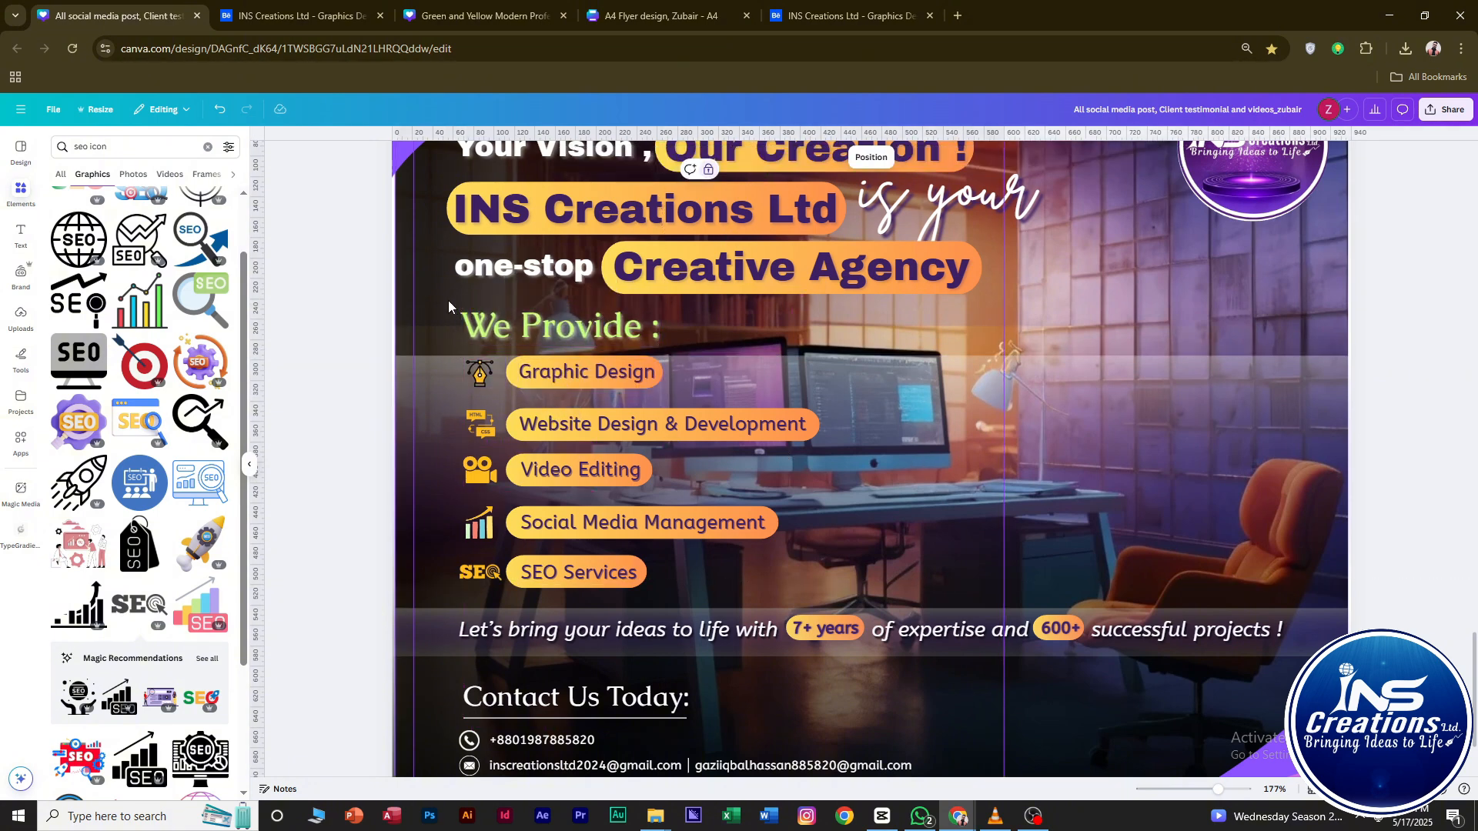
# Shift the We Provide heading and all five service rows together slightly down and to the left.
pyautogui.moveTo(448, 306); pyautogui.dragTo(619, 579)
pyautogui.press('Down')
pyautogui.press('Down')
pyautogui.press('Down')
pyautogui.press('Down')
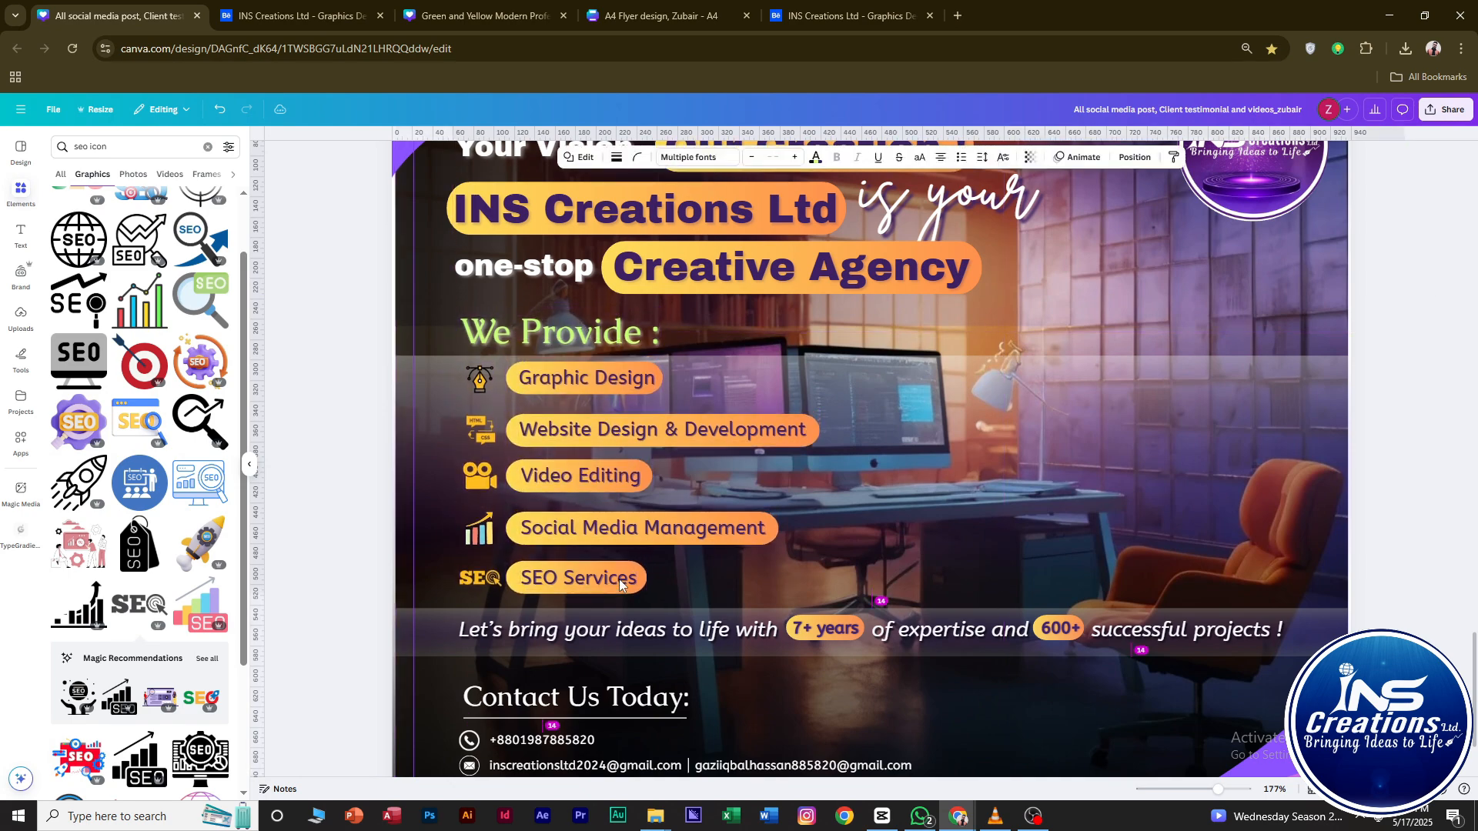
pyautogui.press('Left')
pyautogui.press('Left')
pyautogui.press('Left')
pyautogui.press('Left')
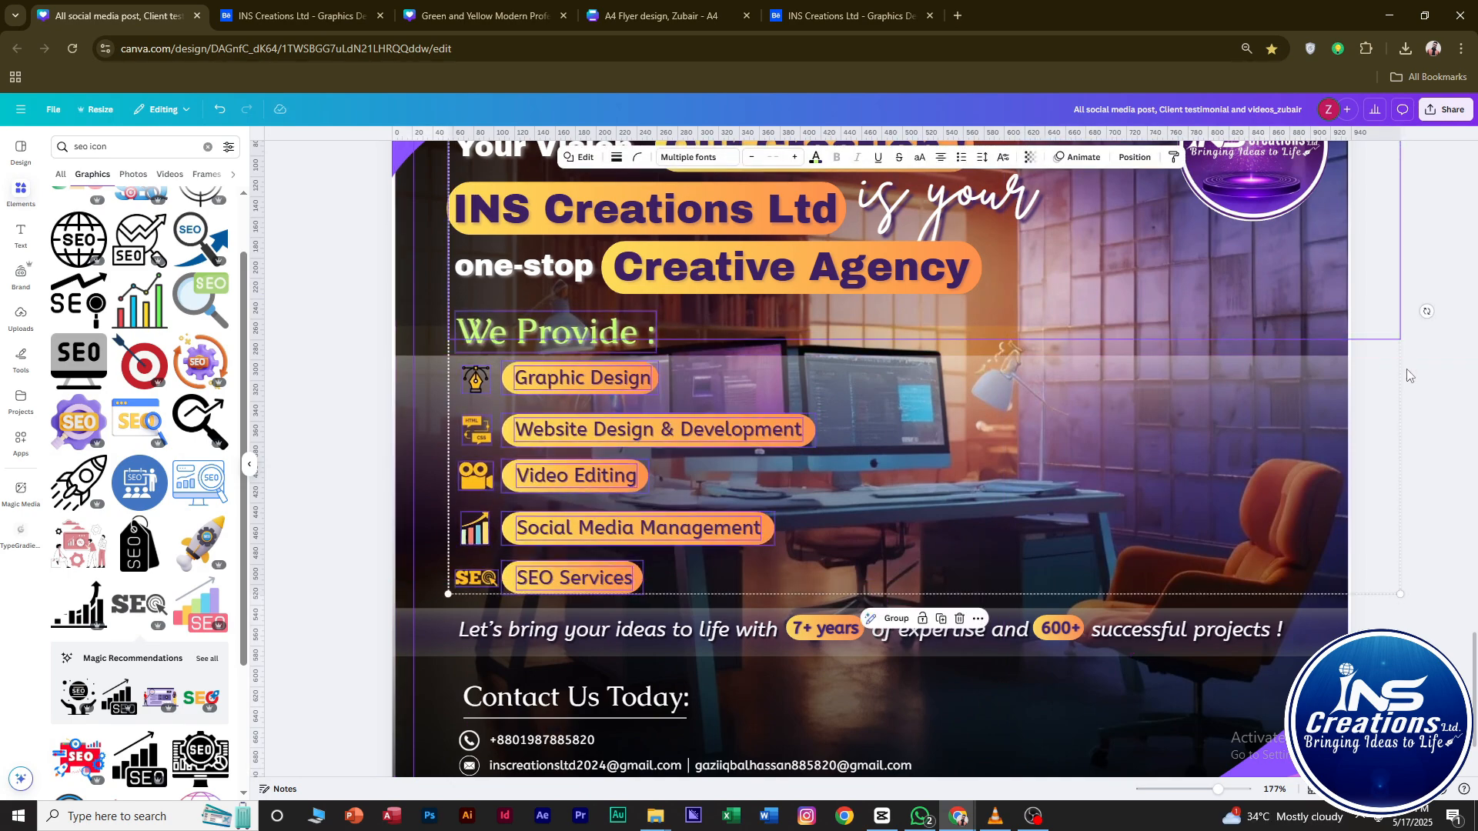
pyautogui.click(1406, 375)
# Search the elements for "shadow" and add the first thin shadow graphic to the post.
pyautogui.scroll(-3, 847, 542)
pyautogui.scroll(3, 792, 565)
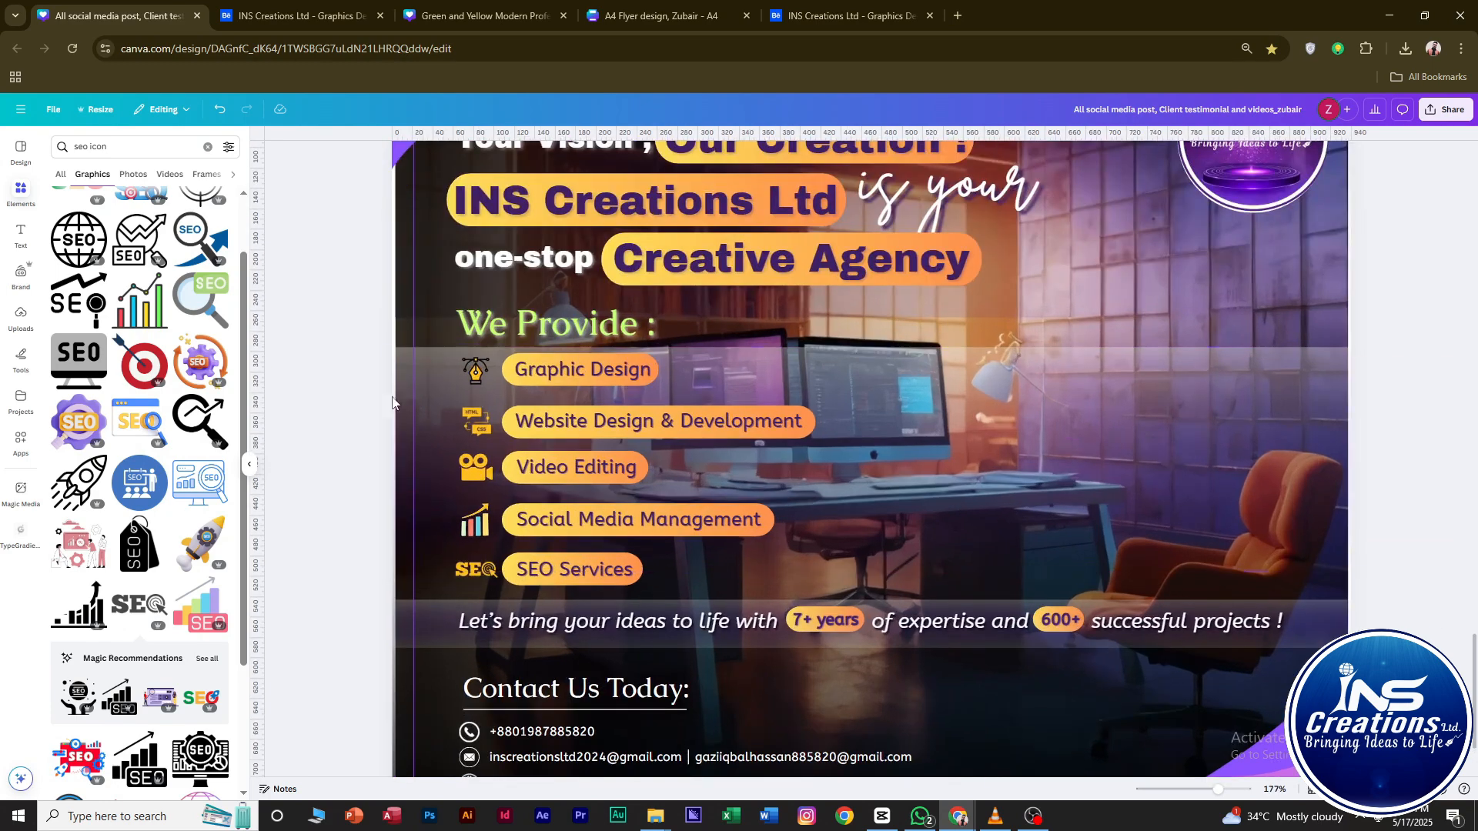
pyautogui.scroll(2, 116, 293)
pyautogui.click(124, 144)
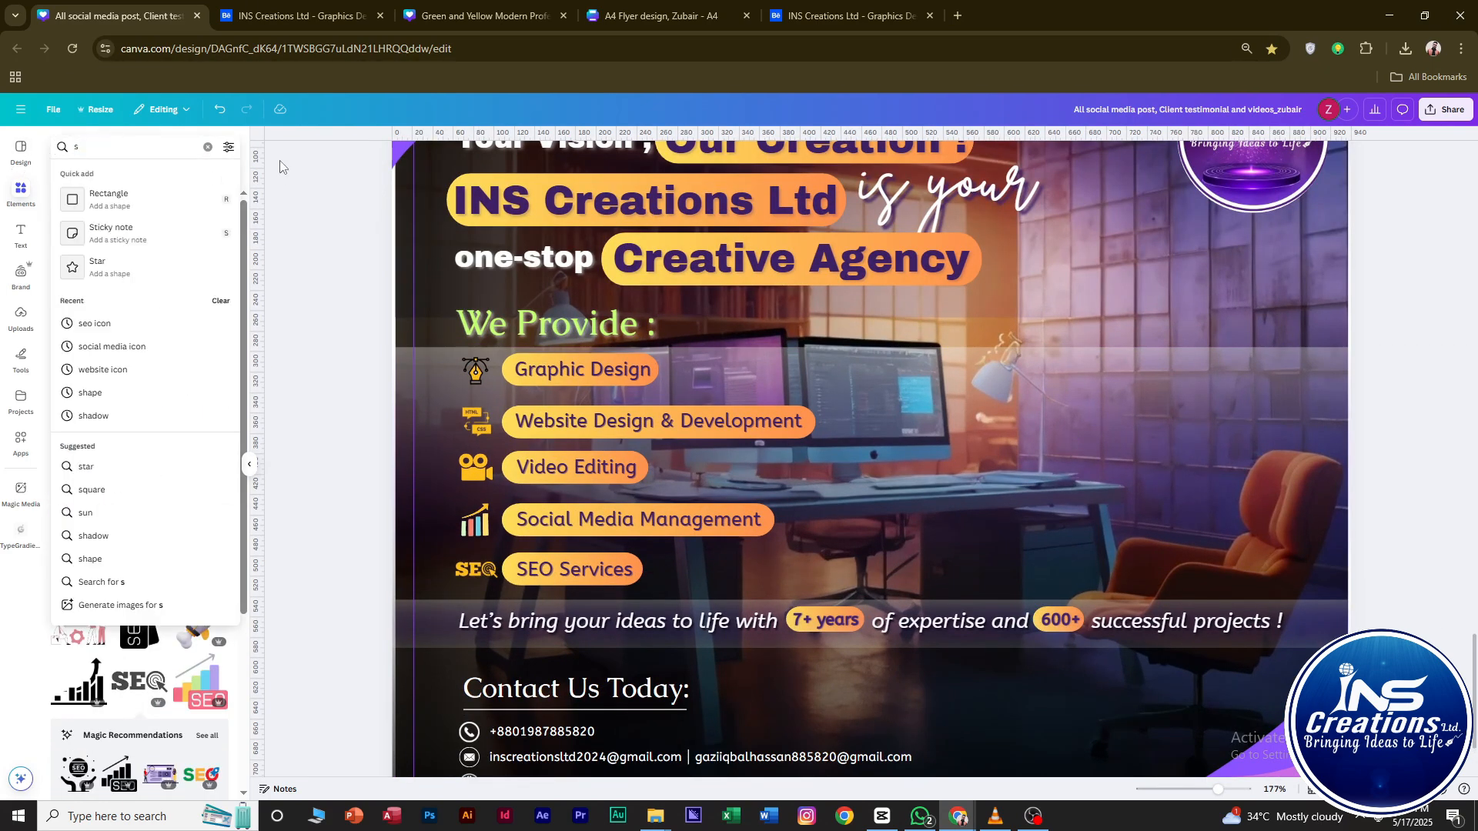
pyautogui.click(21, 193)
pyautogui.click(21, 193)
pyautogui.click(148, 154)
pyautogui.write('sh')
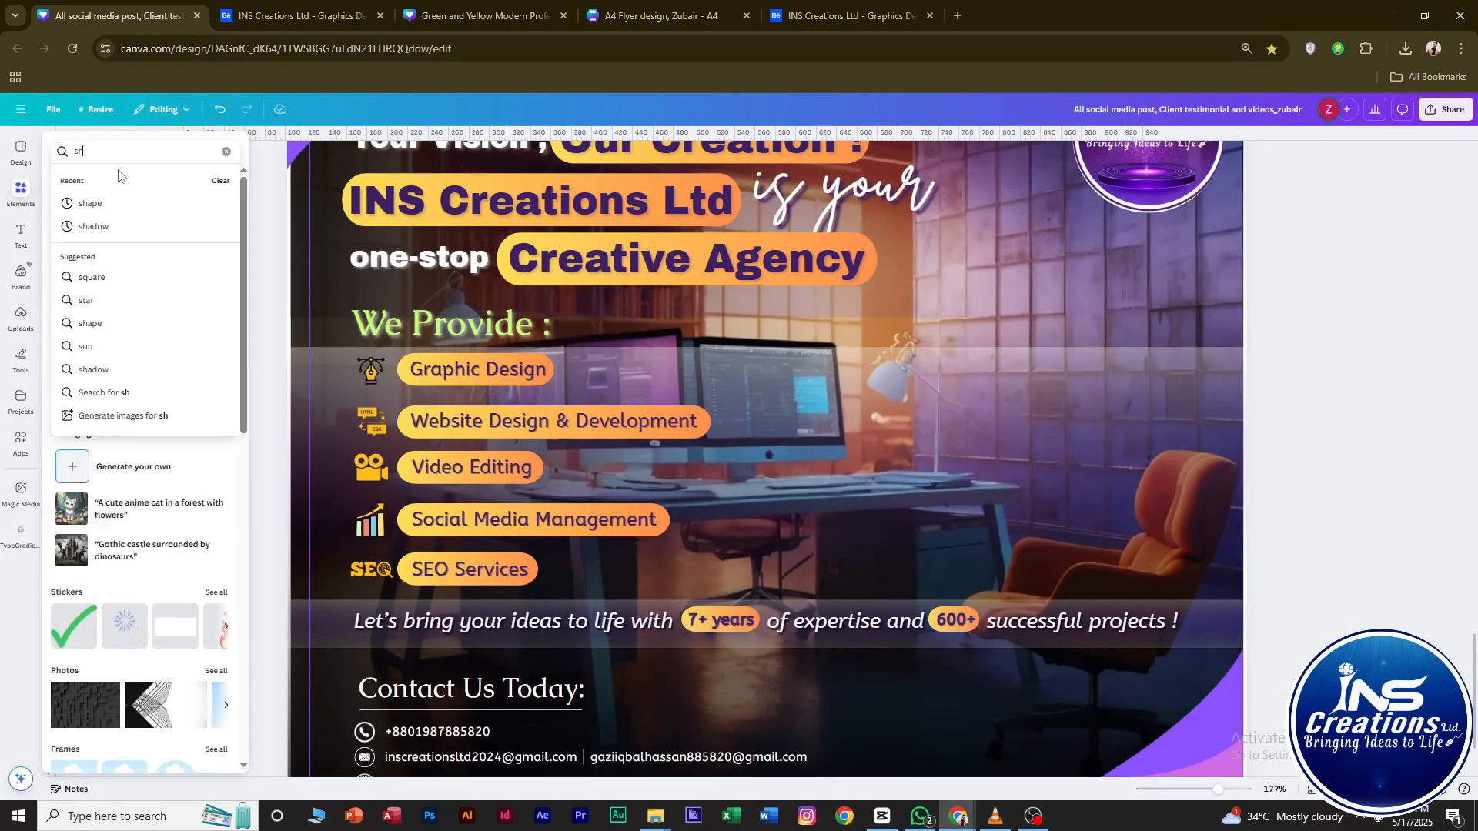
pyautogui.click(96, 227)
pyautogui.click(66, 277)
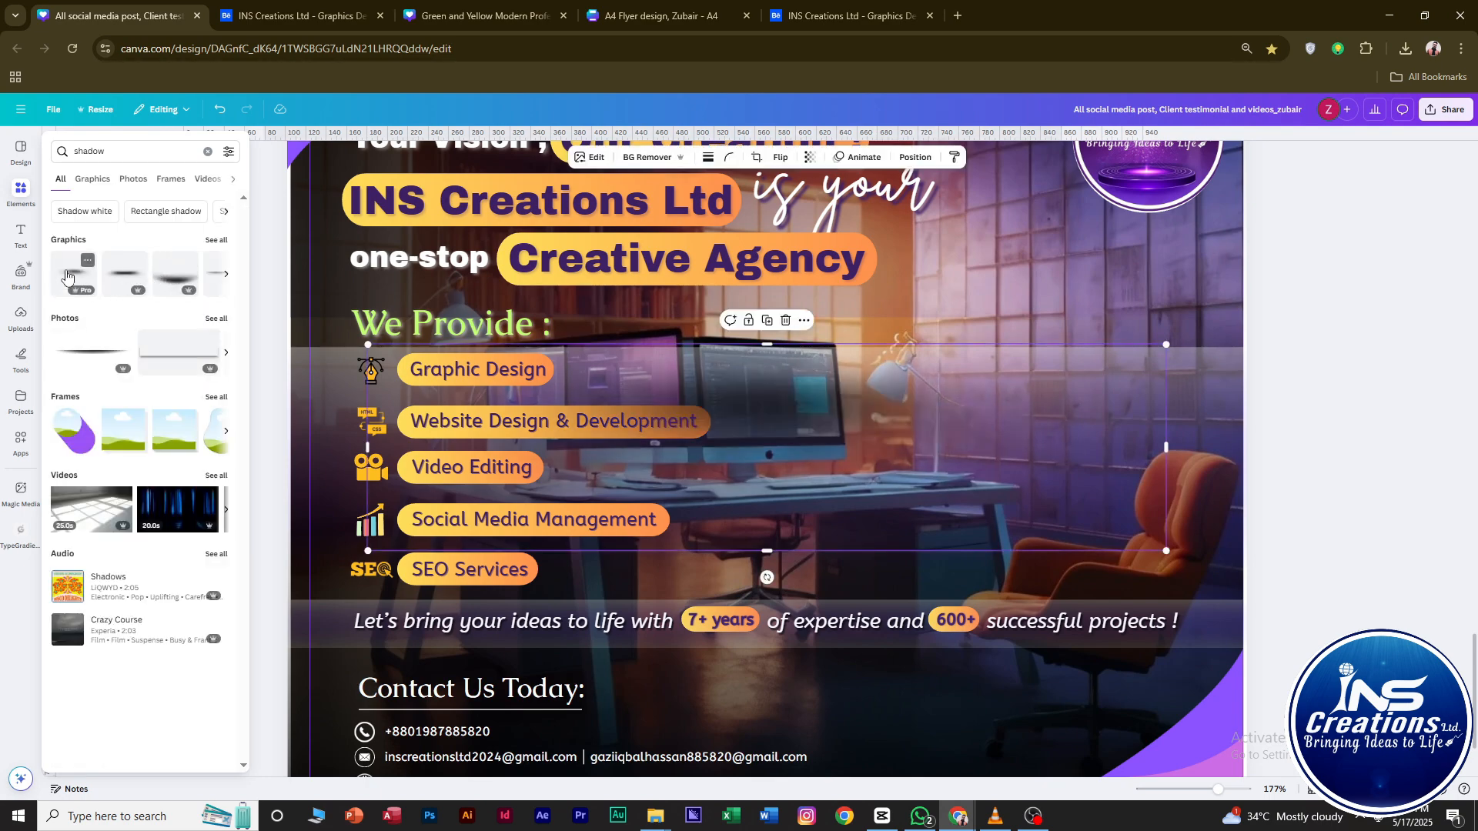
# Shrink the thin shadow to icon size and place copies beneath the service icons from Graphic Design to SEO Services.
pyautogui.moveTo(1167, 347); pyautogui.dragTo(429, 492)
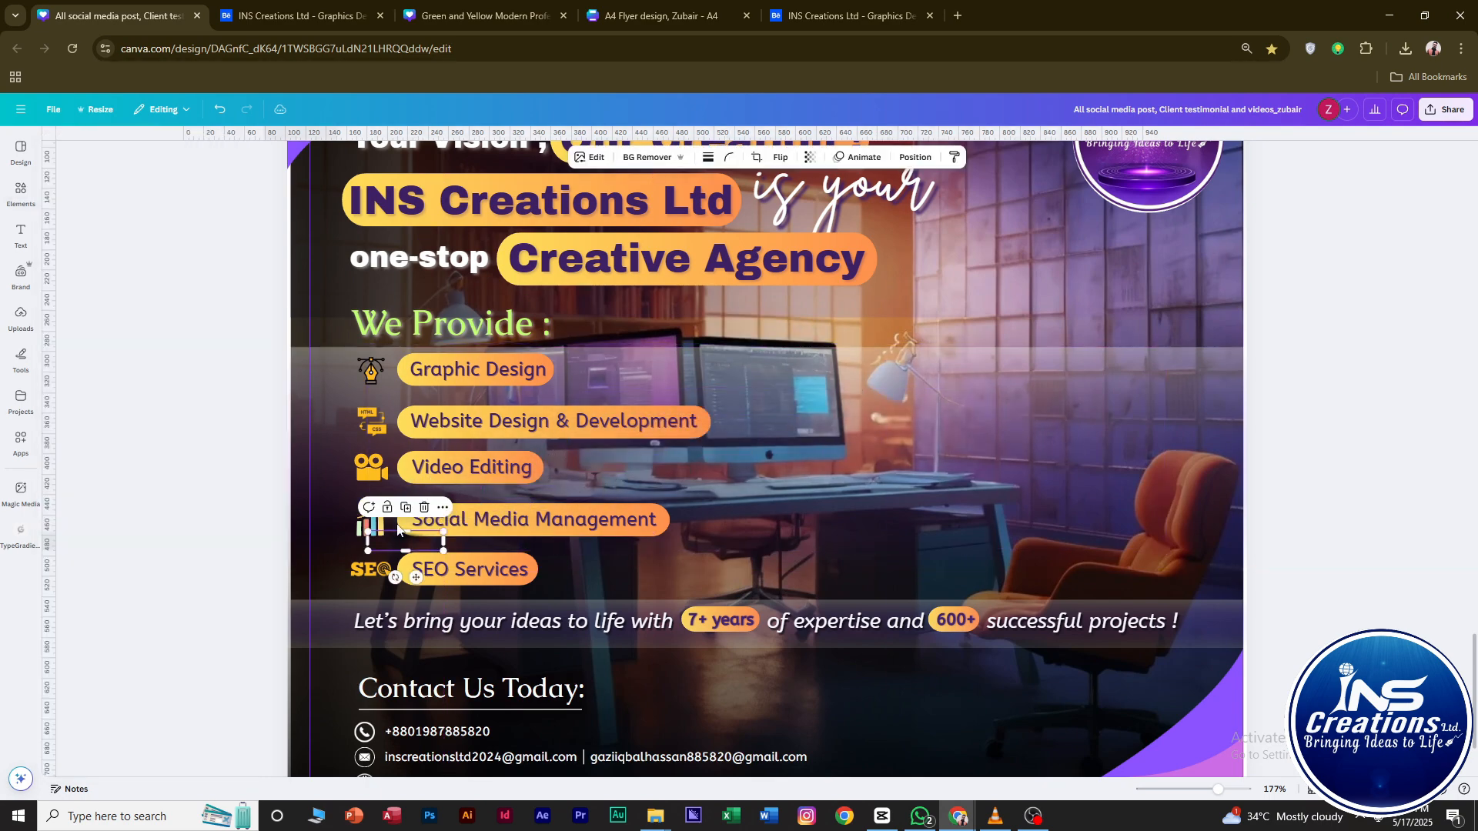
pyautogui.moveTo(405, 540); pyautogui.dragTo(380, 396)
pyautogui.scroll(5, 372, 391)
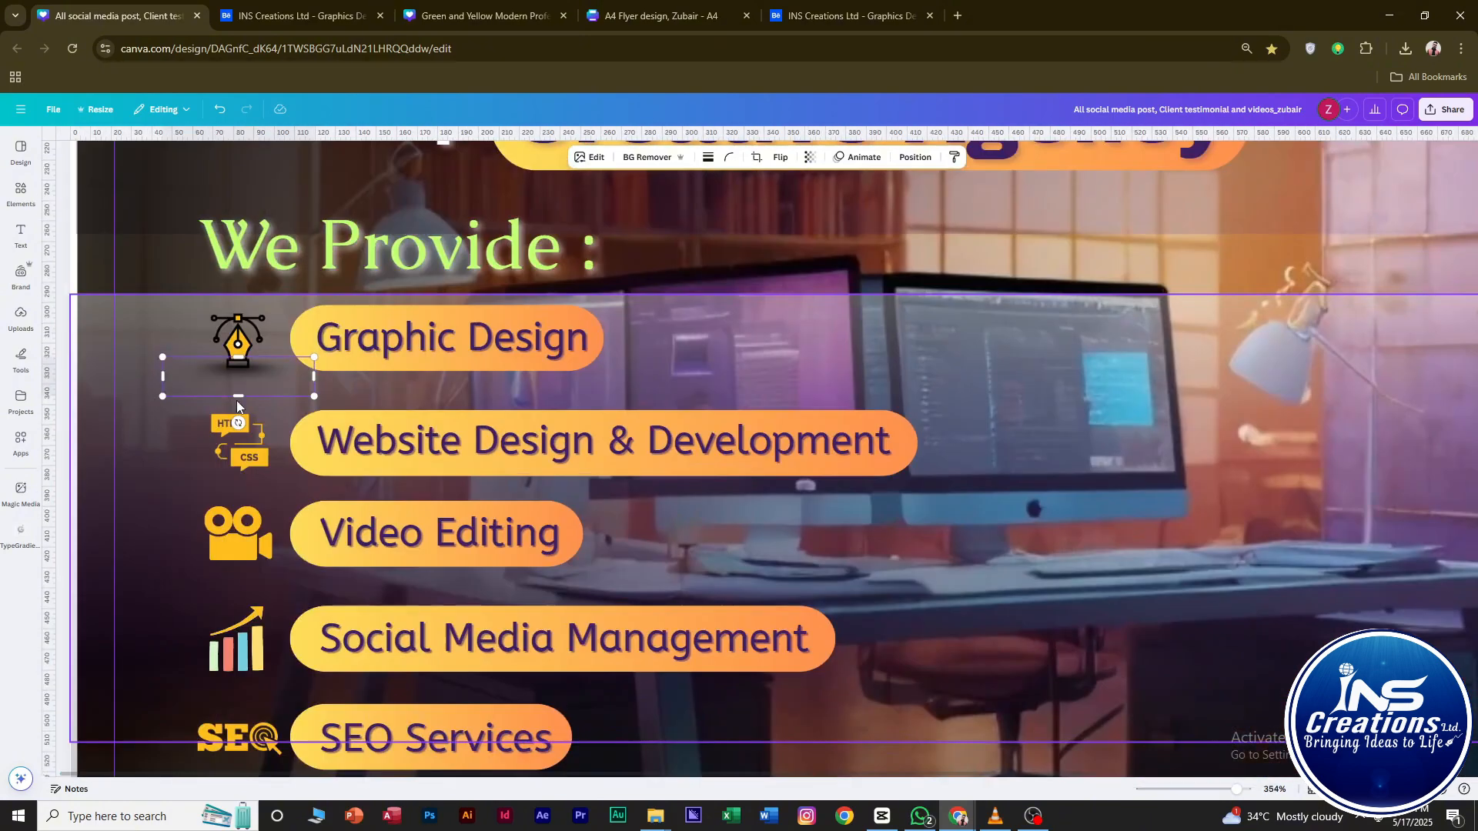
pyautogui.moveTo(263, 382); pyautogui.dragTo(271, 764)
pyautogui.scroll(-5, 563, 530)
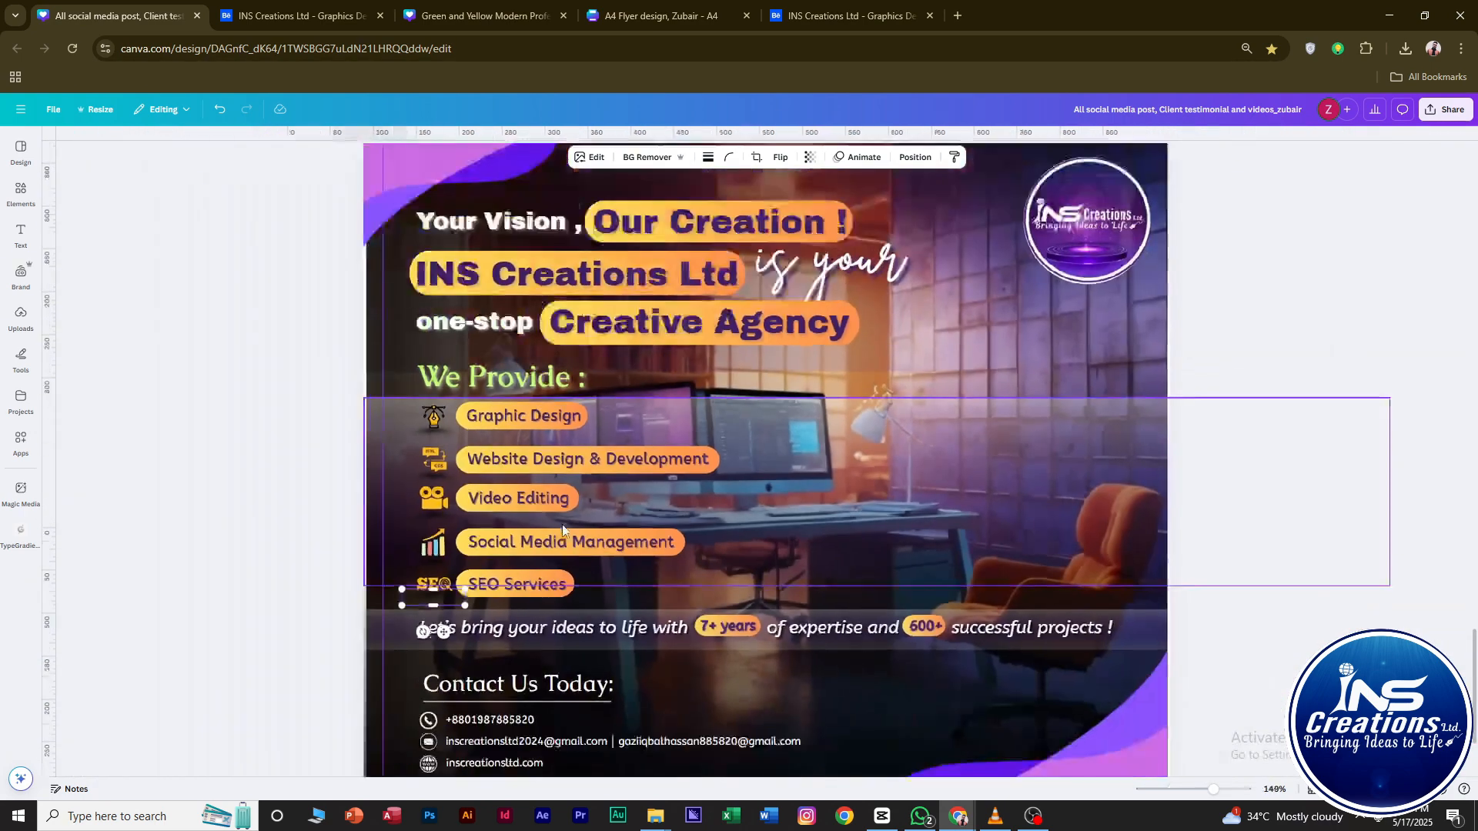
# Add the blurred oval shadow graphic, scale it down and place it behind the Website Design & Development pill.
pyautogui.click(1362, 368)
pyautogui.click(21, 193)
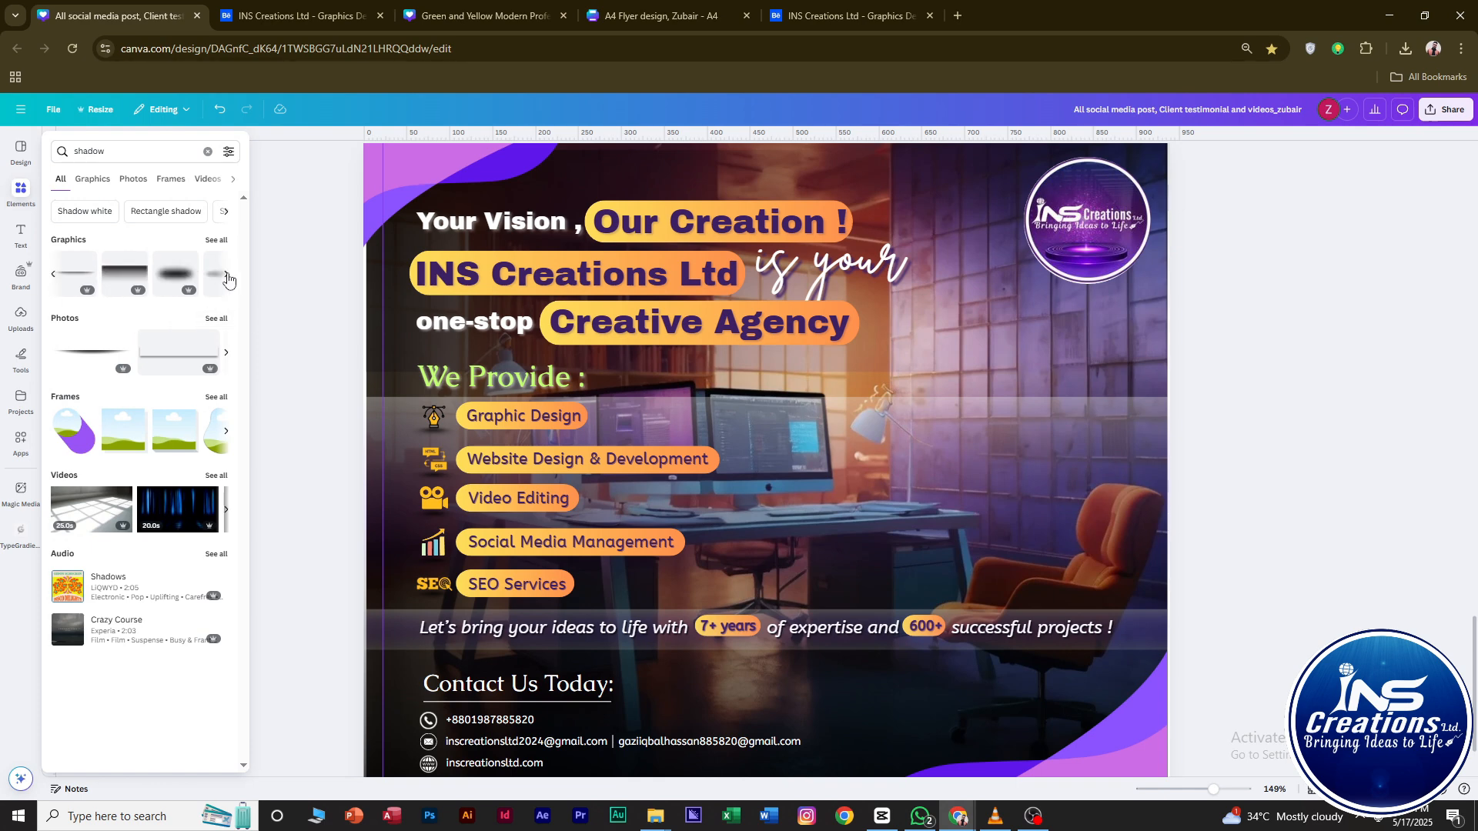
pyautogui.click(54, 277)
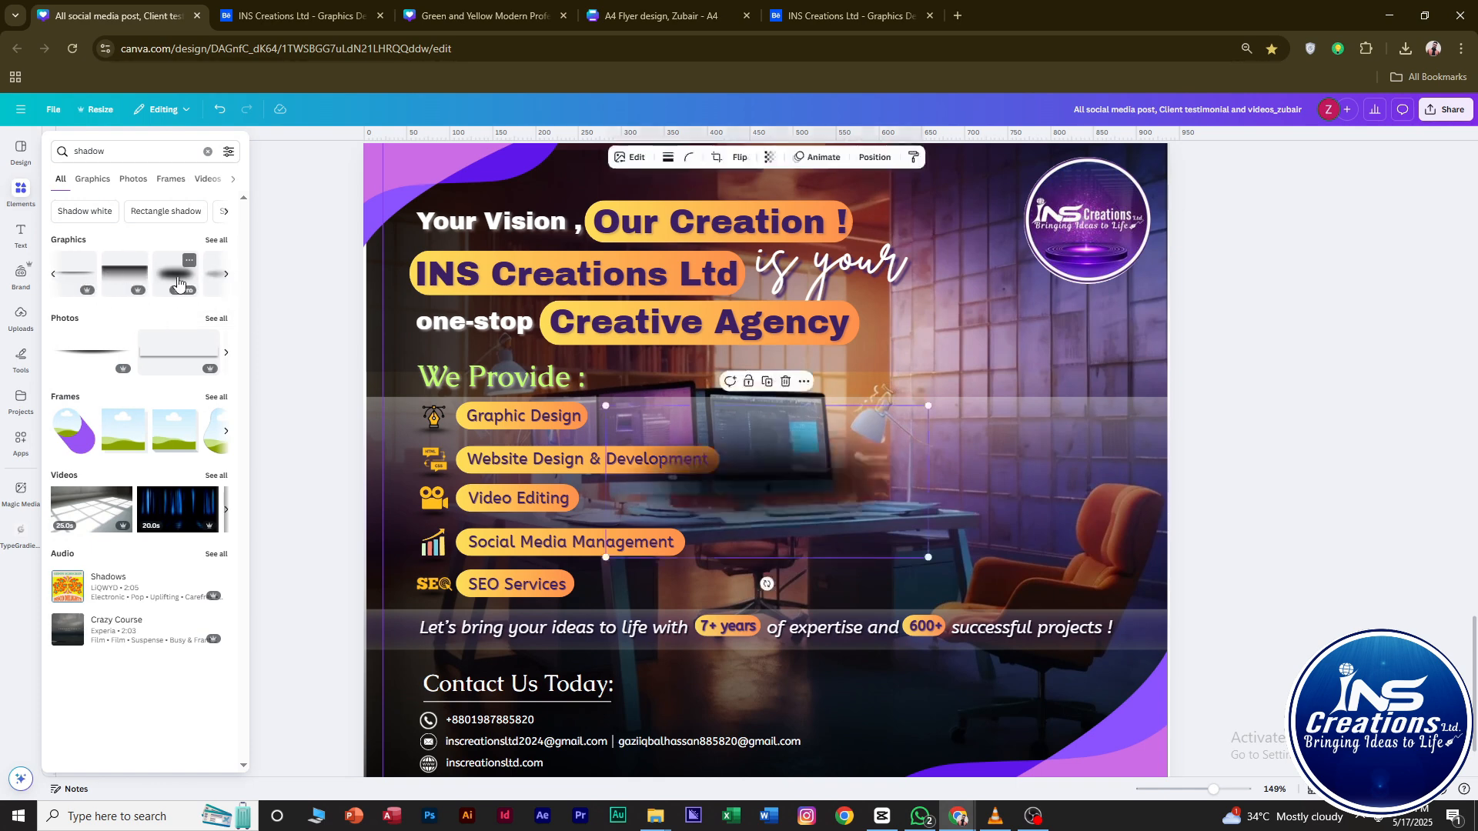
pyautogui.moveTo(762, 476); pyautogui.dragTo(534, 401)
pyautogui.scroll(5, 533, 422)
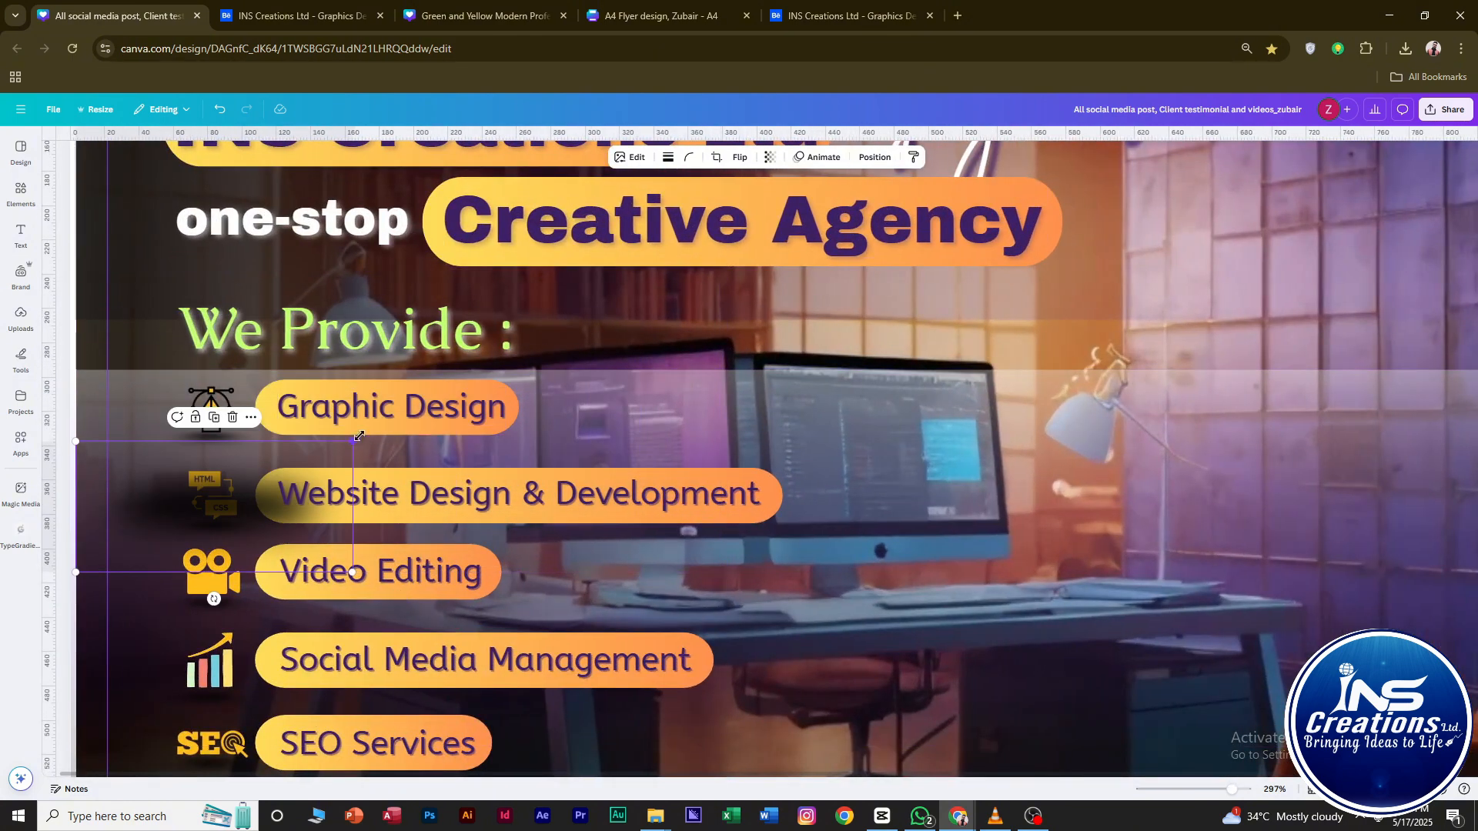
pyautogui.moveTo(285, 501); pyautogui.dragTo(458, 535)
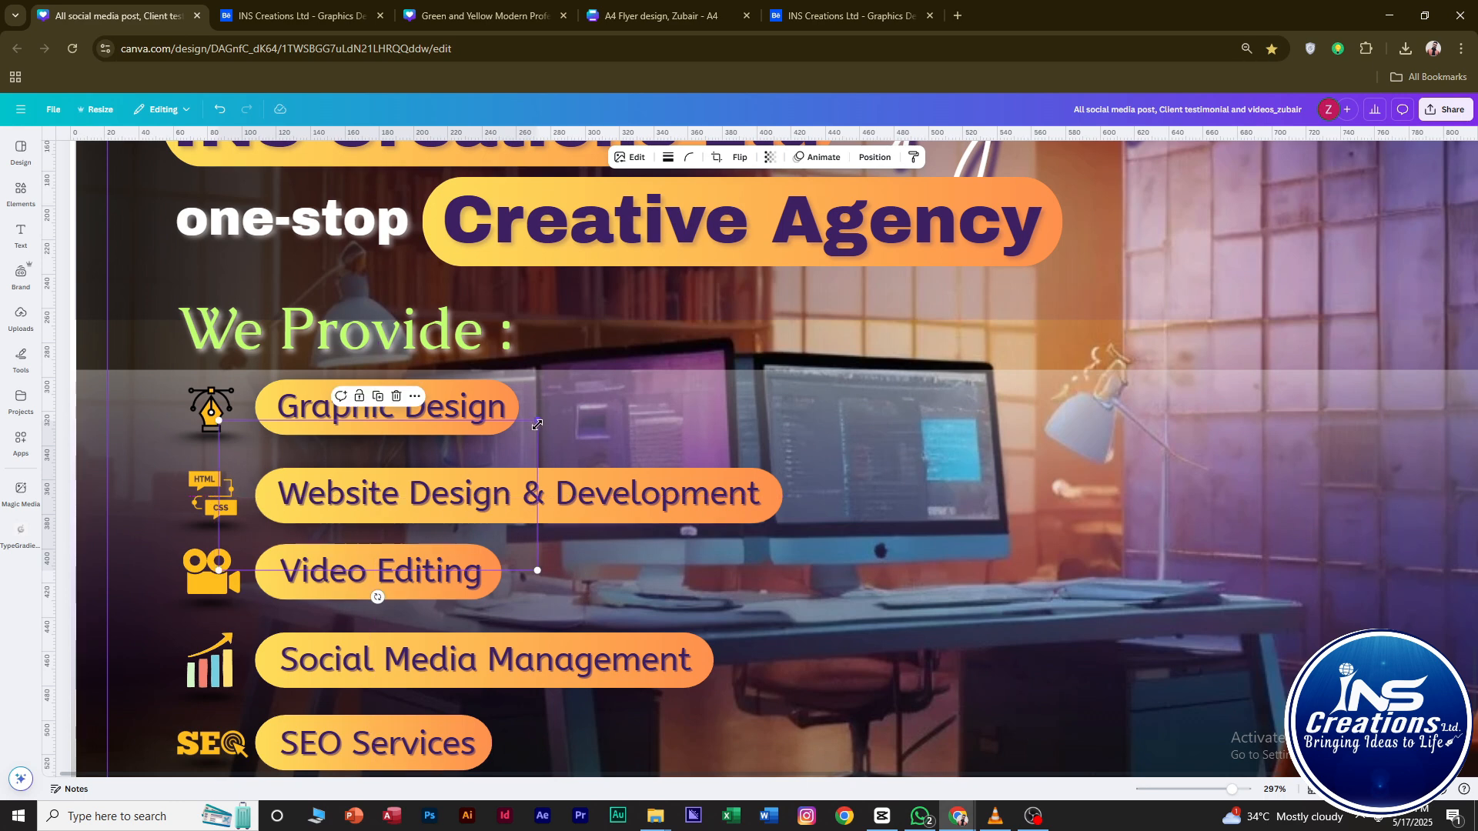
# Scale the oval shadow down further and place copies behind the remaining service pills down to SEO Services.
pyautogui.moveTo(537, 421); pyautogui.dragTo(485, 445)
pyautogui.moveTo(487, 573); pyautogui.dragTo(491, 550)
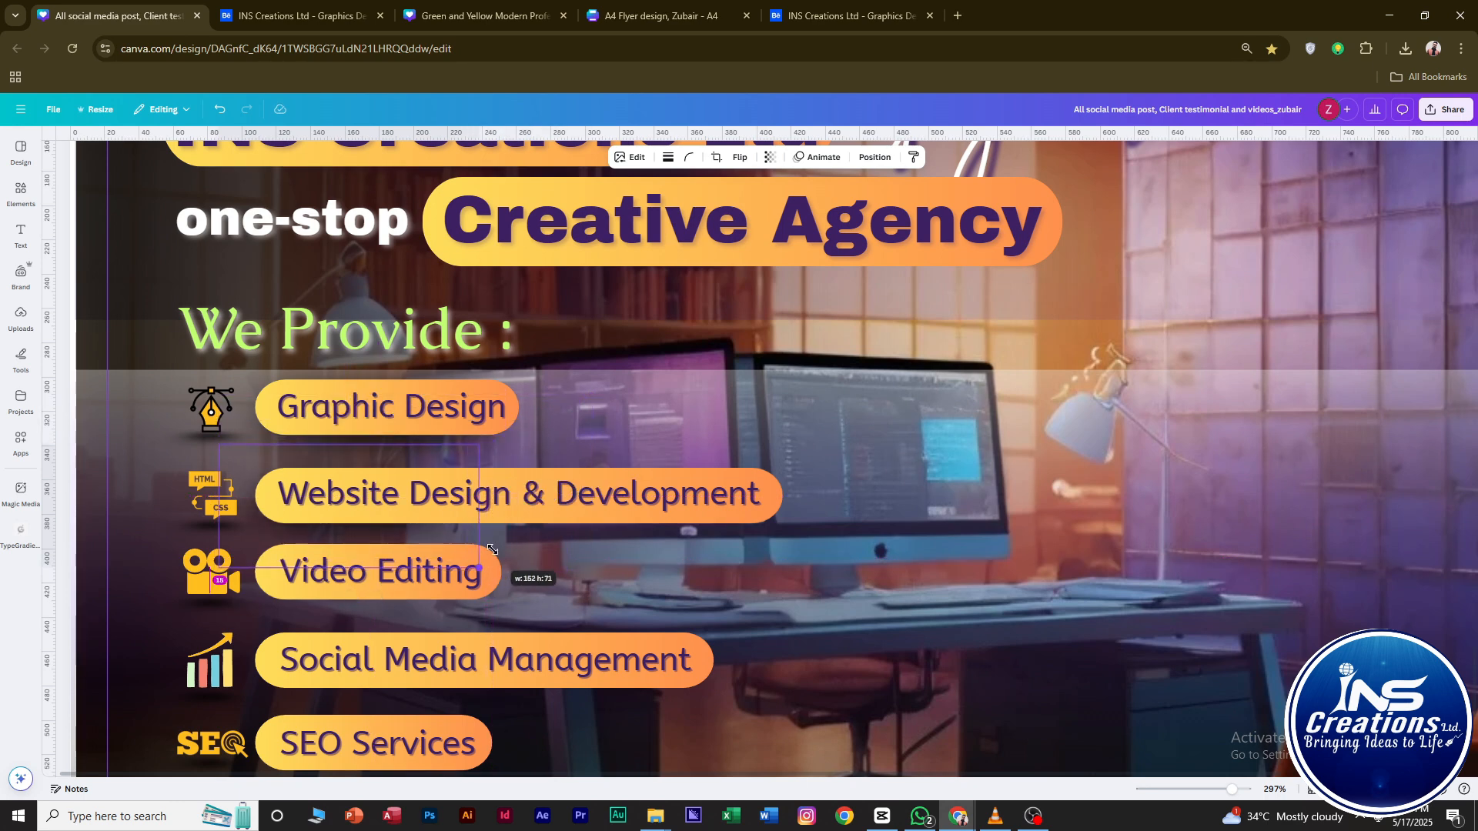
pyautogui.moveTo(407, 533); pyautogui.dragTo(692, 540)
pyautogui.moveTo(692, 540); pyautogui.dragTo(423, 628)
pyautogui.scroll(-2, 657, 703)
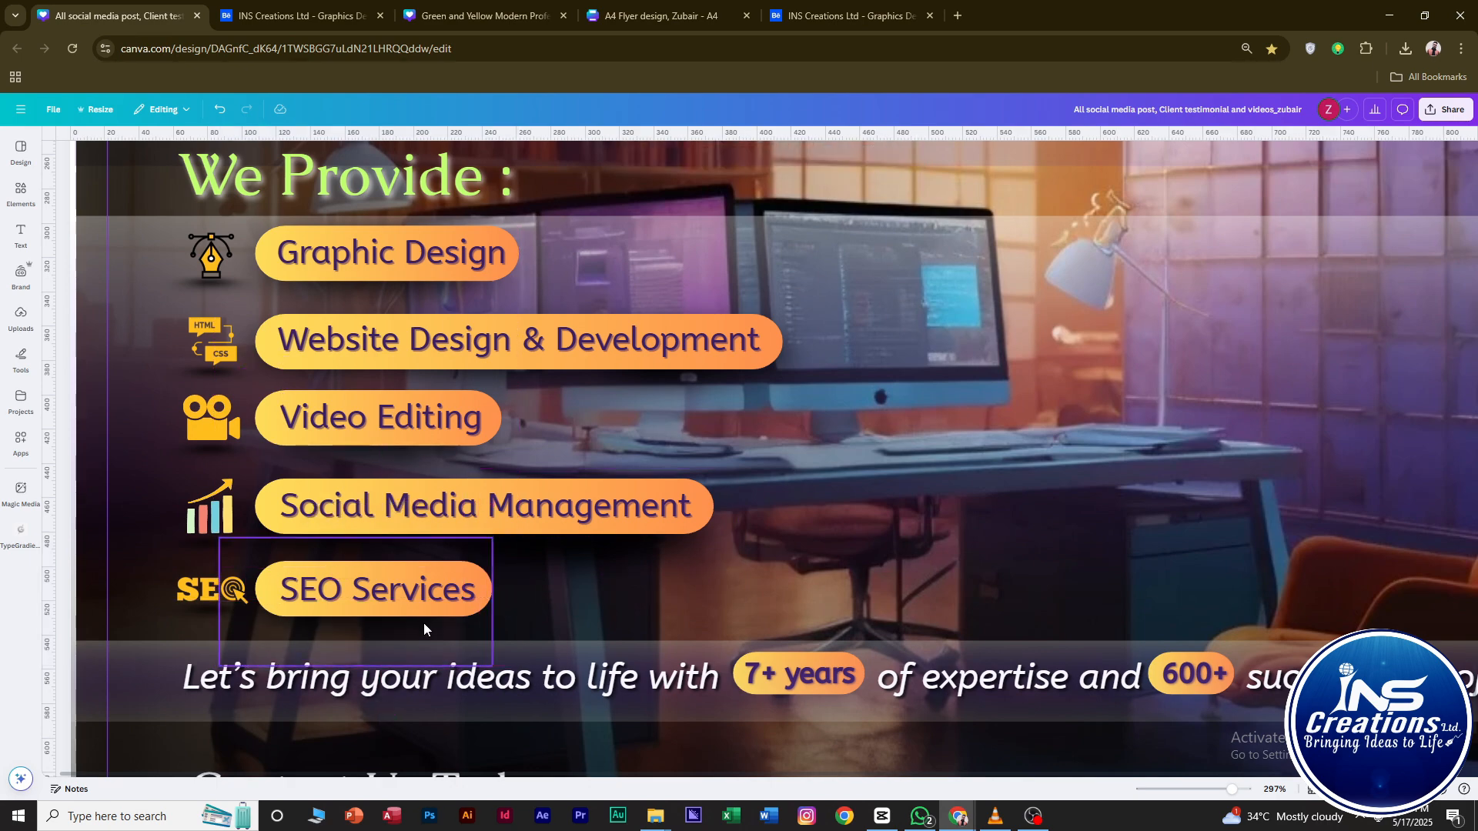
# Place resized copies of the oval shadow behind the Our Creation !, INS Creations Ltd and Creative Agency headline pills.
pyautogui.scroll(-5, 424, 622)
pyautogui.moveTo(533, 598); pyautogui.dragTo(853, 313)
pyautogui.hotkey('ctrl', 'z')
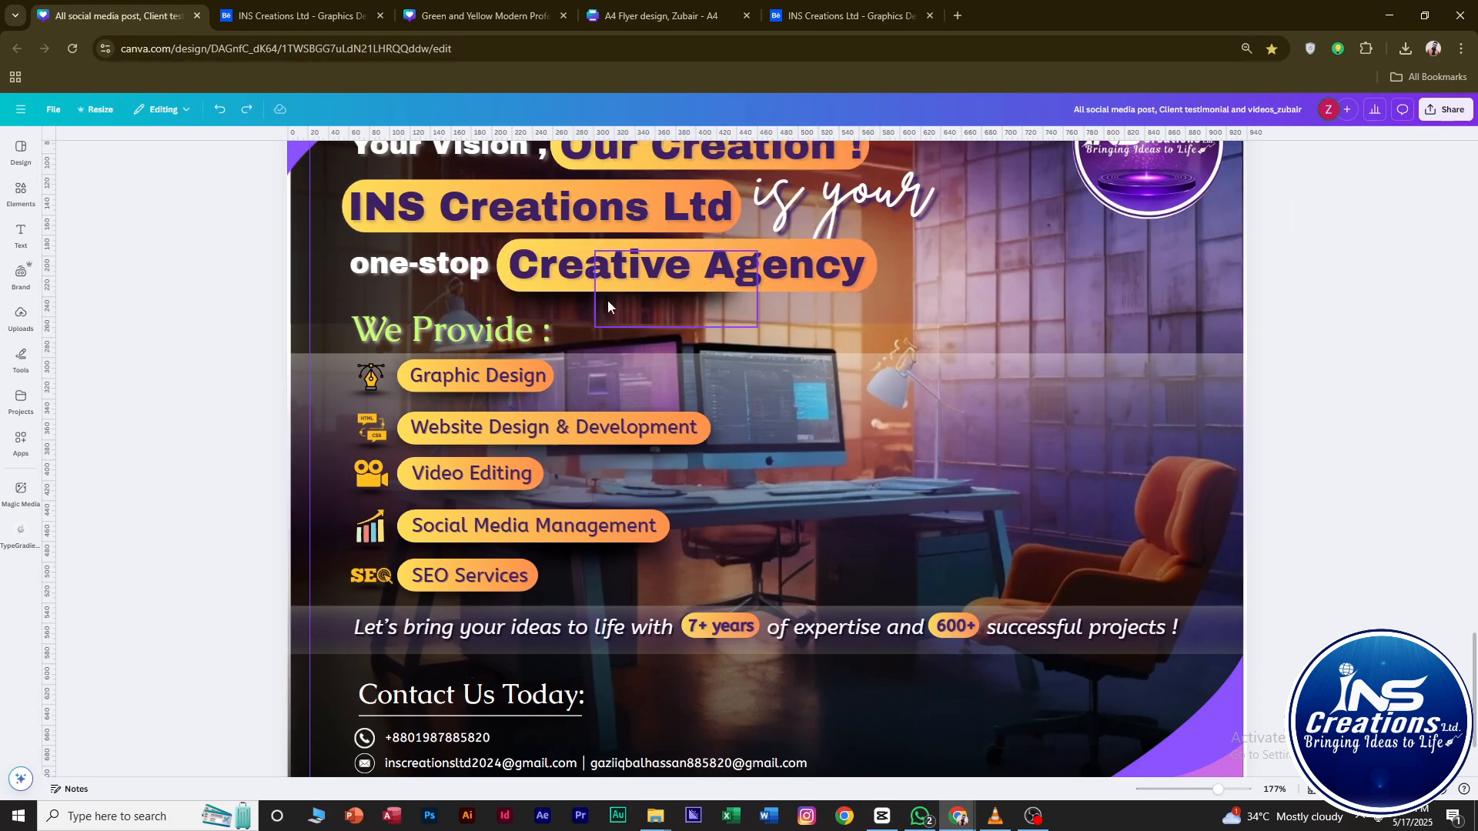
pyautogui.click(699, 311)
pyautogui.moveTo(699, 311); pyautogui.dragTo(849, 352)
pyautogui.moveTo(667, 348); pyautogui.dragTo(623, 293)
pyautogui.moveTo(780, 358); pyautogui.dragTo(827, 343)
pyautogui.scroll(2, 779, 329)
pyautogui.moveTo(854, 463); pyautogui.dragTo(633, 397)
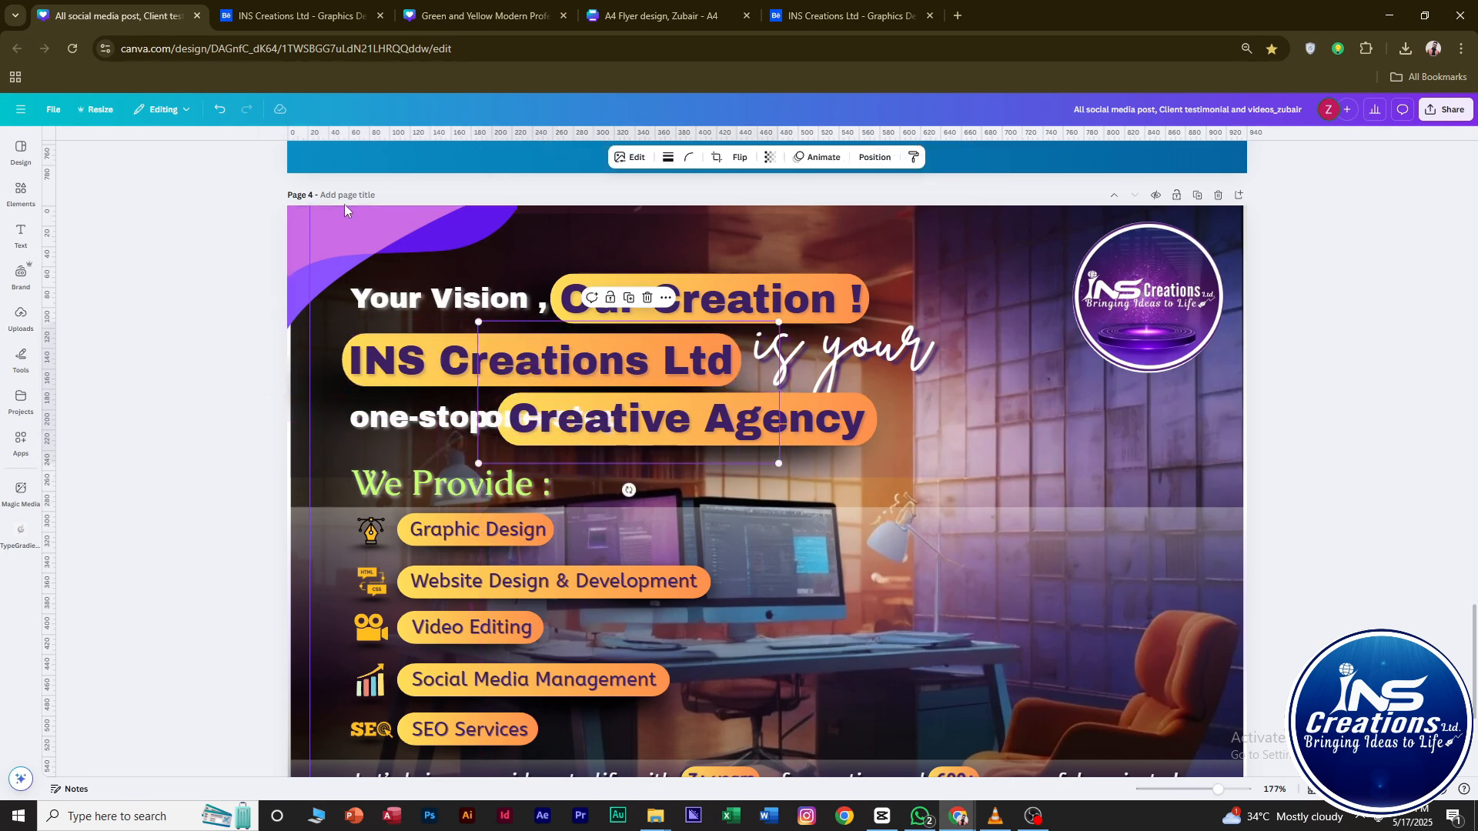
# Add the thin shadow graphic again, scale it down and move it under the round INS Creations logo.
pyautogui.click(9, 202)
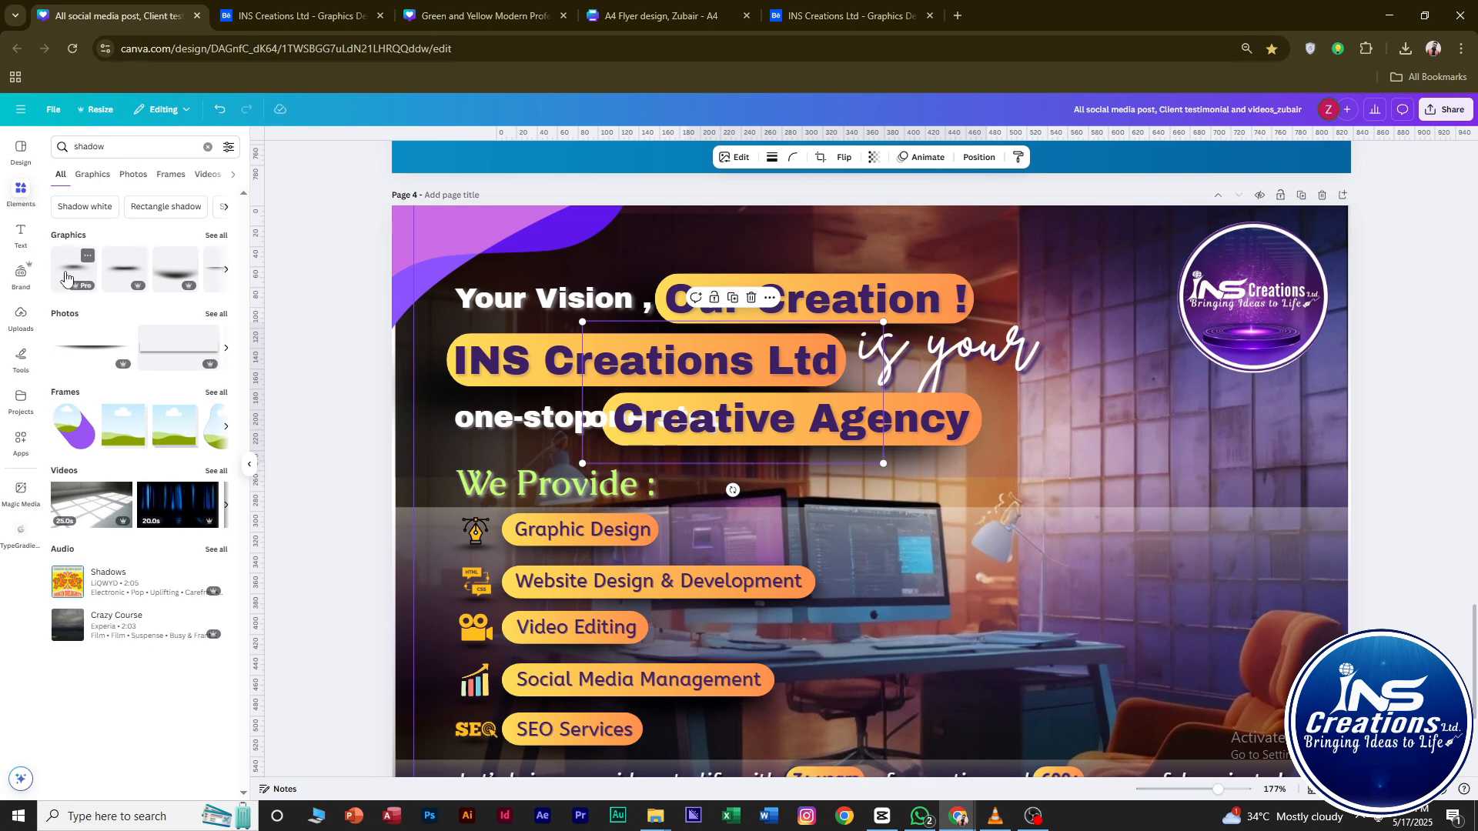
pyautogui.click(82, 279)
pyautogui.moveTo(965, 618); pyautogui.dragTo(1267, 456)
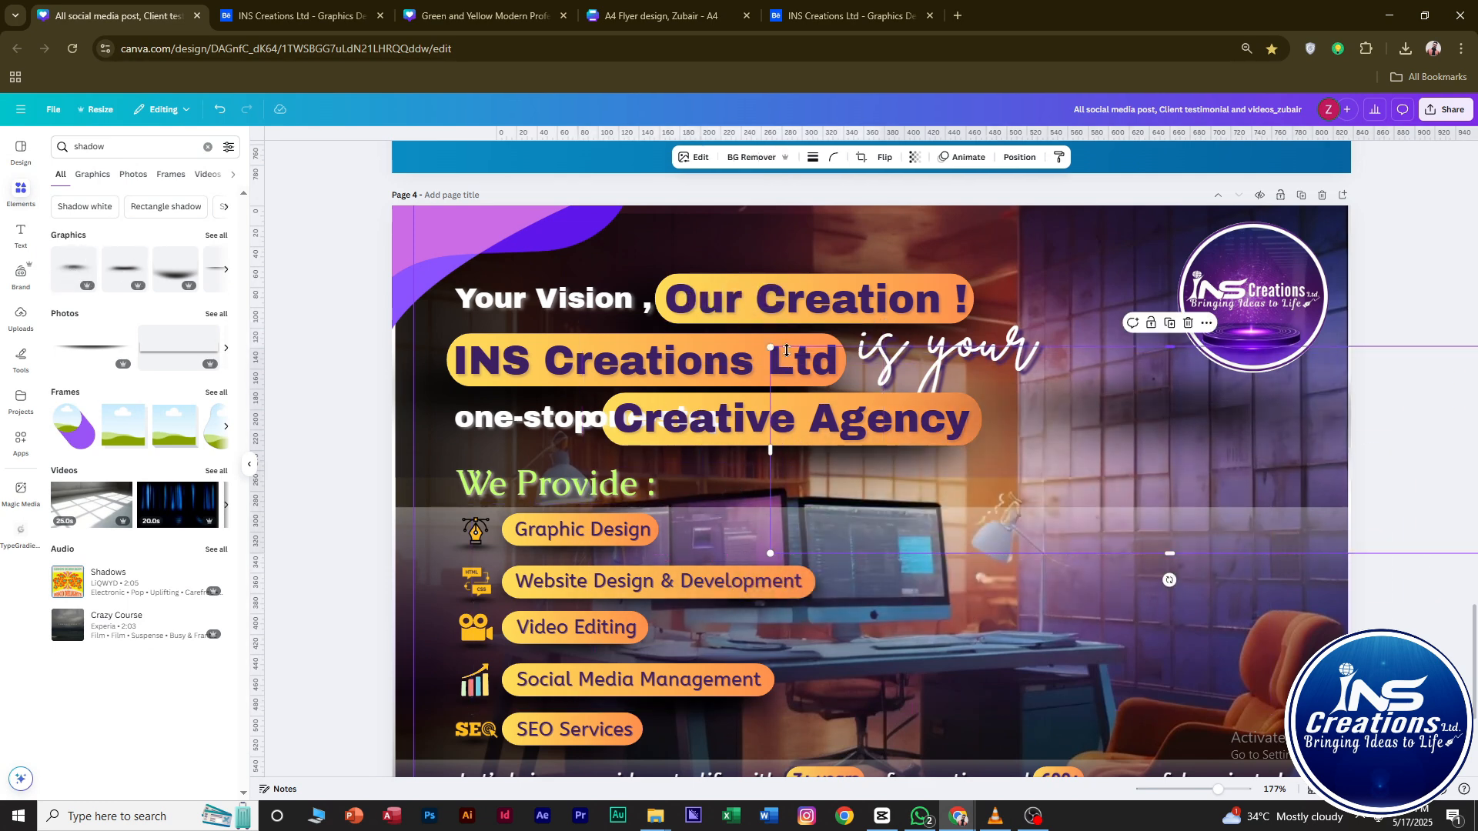
pyautogui.moveTo(772, 345); pyautogui.dragTo(1232, 466)
pyautogui.moveTo(1335, 501); pyautogui.dragTo(1192, 394)
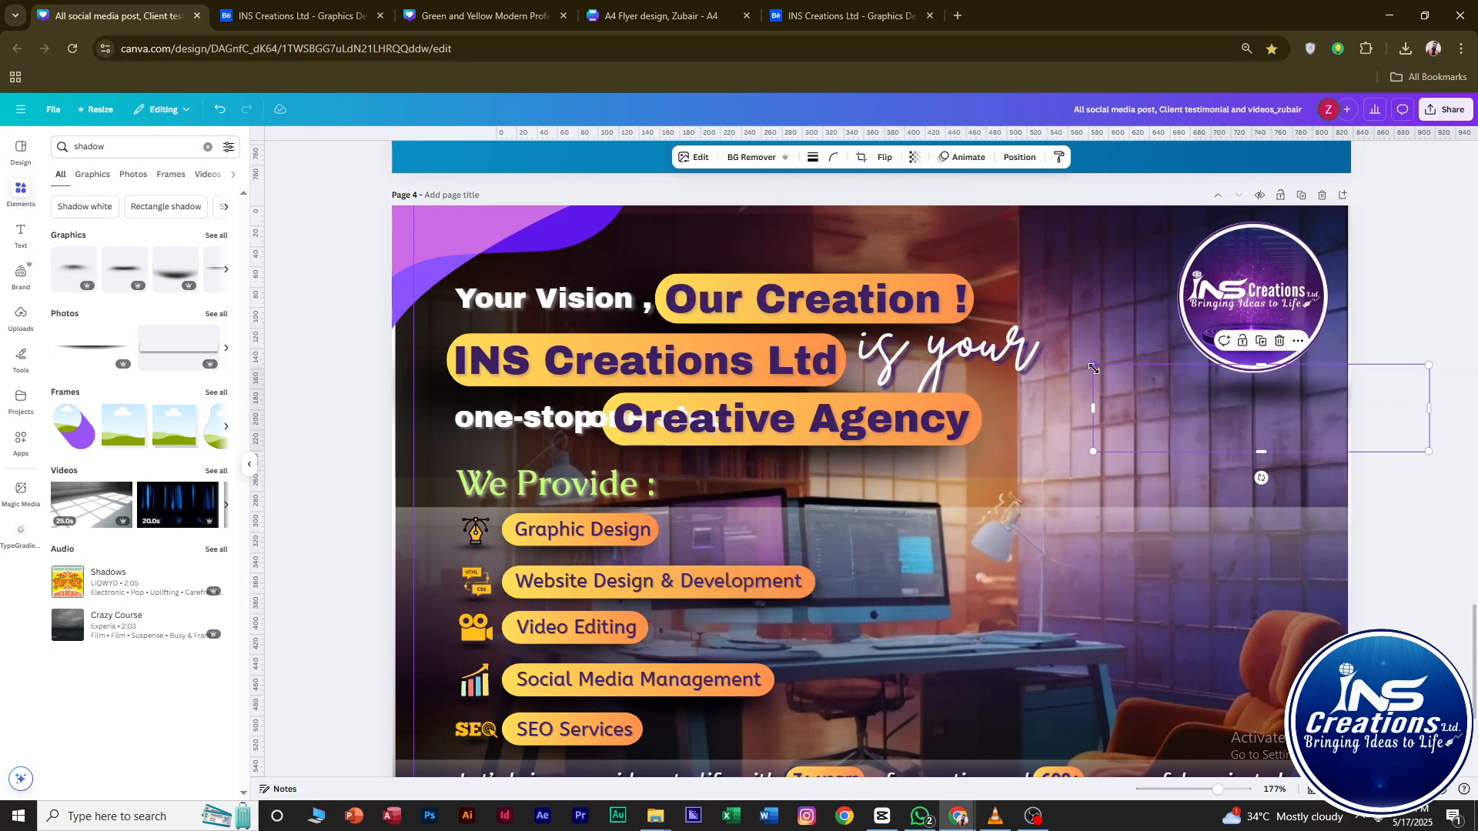
# Fine-tune the size and position of the shadow so it sits centred at the round logo's lower edge.
pyautogui.moveTo(1093, 368); pyautogui.dragTo(1068, 363)
pyautogui.moveTo(1242, 399)
pyautogui.mouseDown()
pyautogui.moveTo(1245, 363)
pyautogui.moveTo(1256, 401)
pyautogui.mouseUp()
pyautogui.moveTo(1084, 358); pyautogui.dragTo(1085, 360)
pyautogui.moveTo(1298, 393); pyautogui.dragTo(1289, 391)
pyautogui.click(1390, 492)
# Remove the stray duplicate "one-stop" text overlapping the Creative Agency pill.
pyautogui.scroll(-3, 1148, 566)
pyautogui.scroll(-2, 1026, 638)
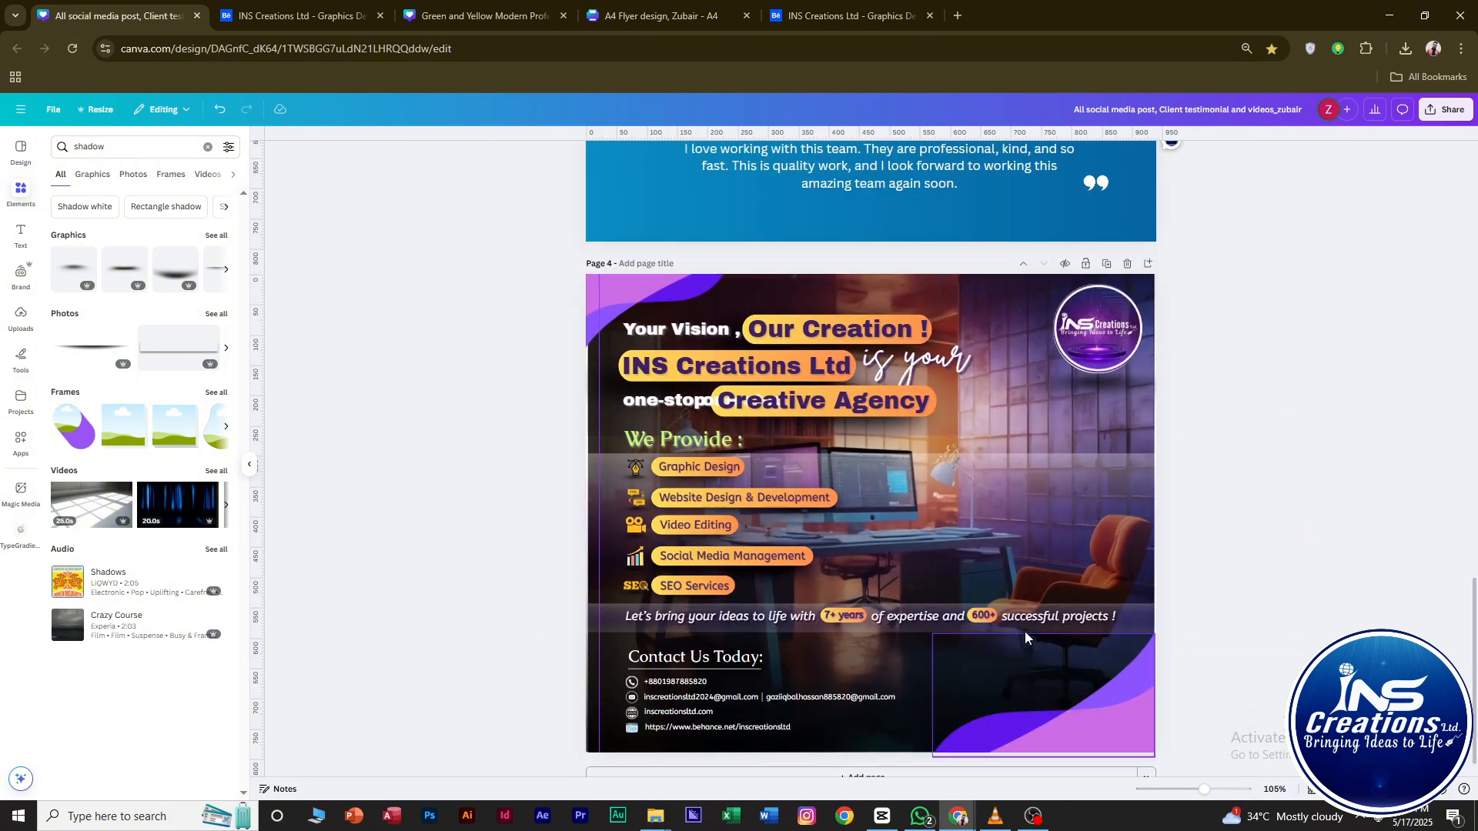
pyautogui.scroll(10, 727, 406)
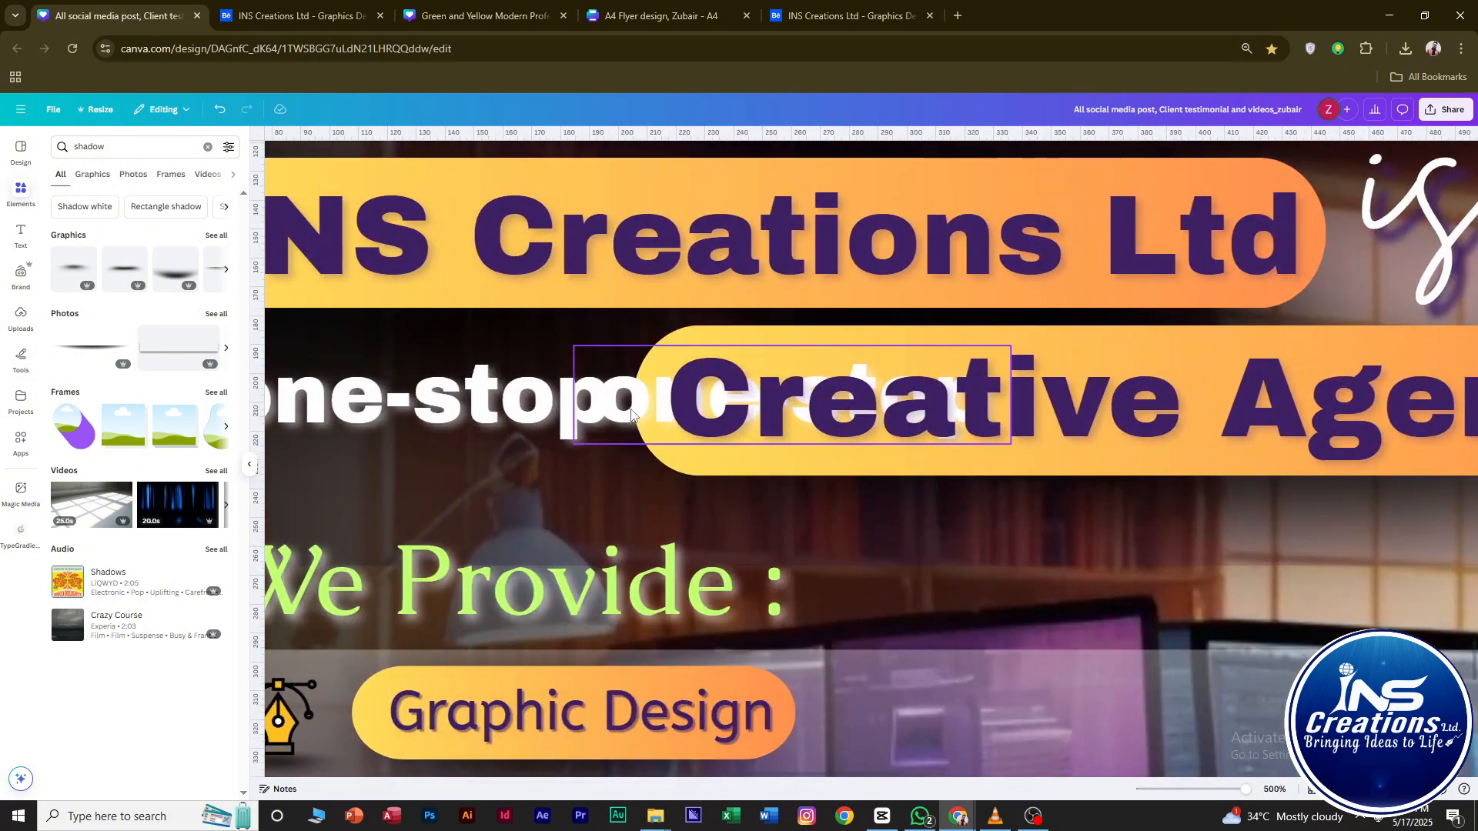
pyautogui.scroll(-10, 655, 406)
pyautogui.scroll(4, 1158, 641)
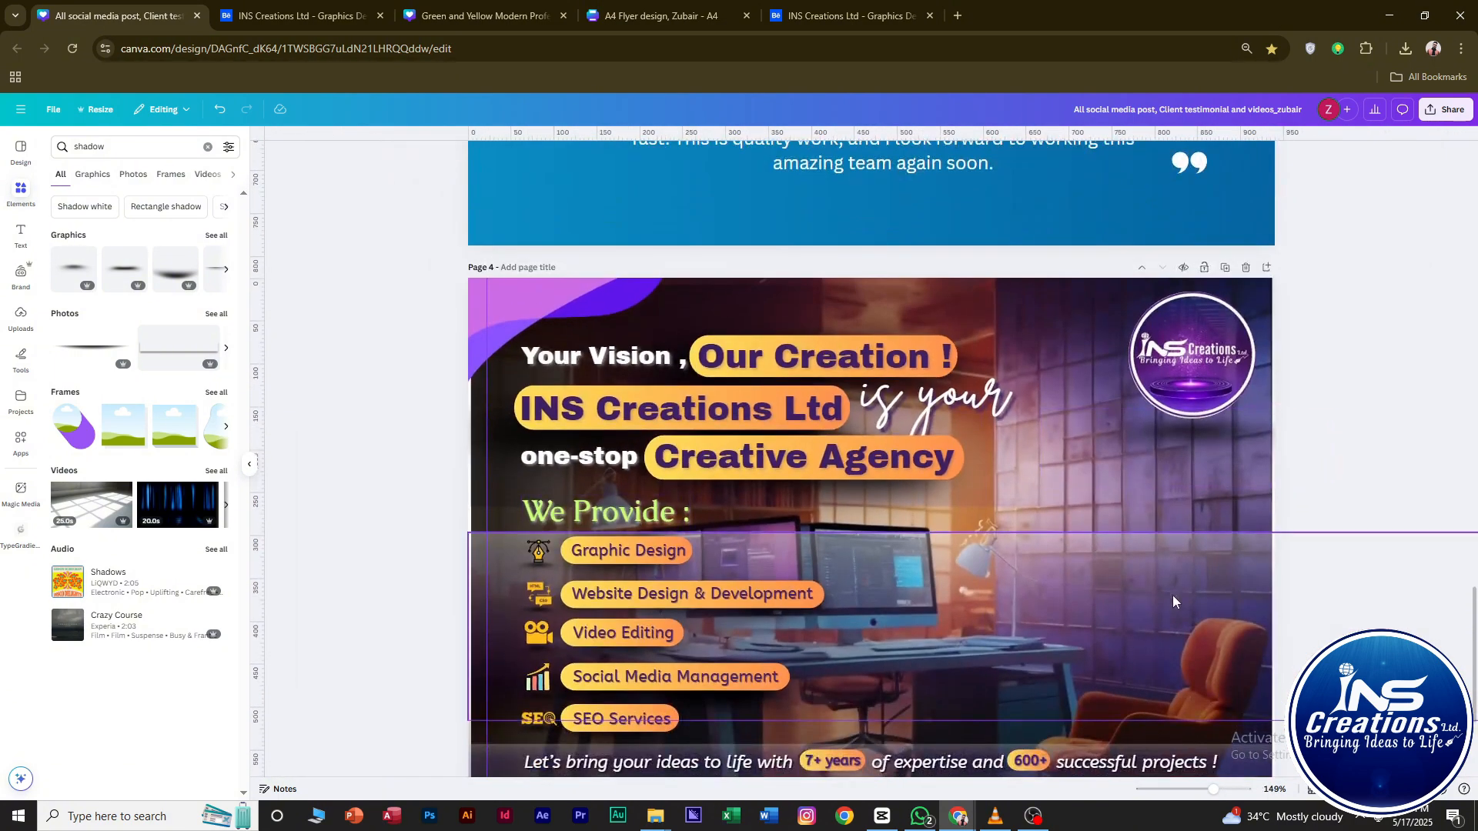
# Resize the SEO Services pill to fit its label and nudge it into line with the icon beside it.
pyautogui.scroll(3, 619, 623)
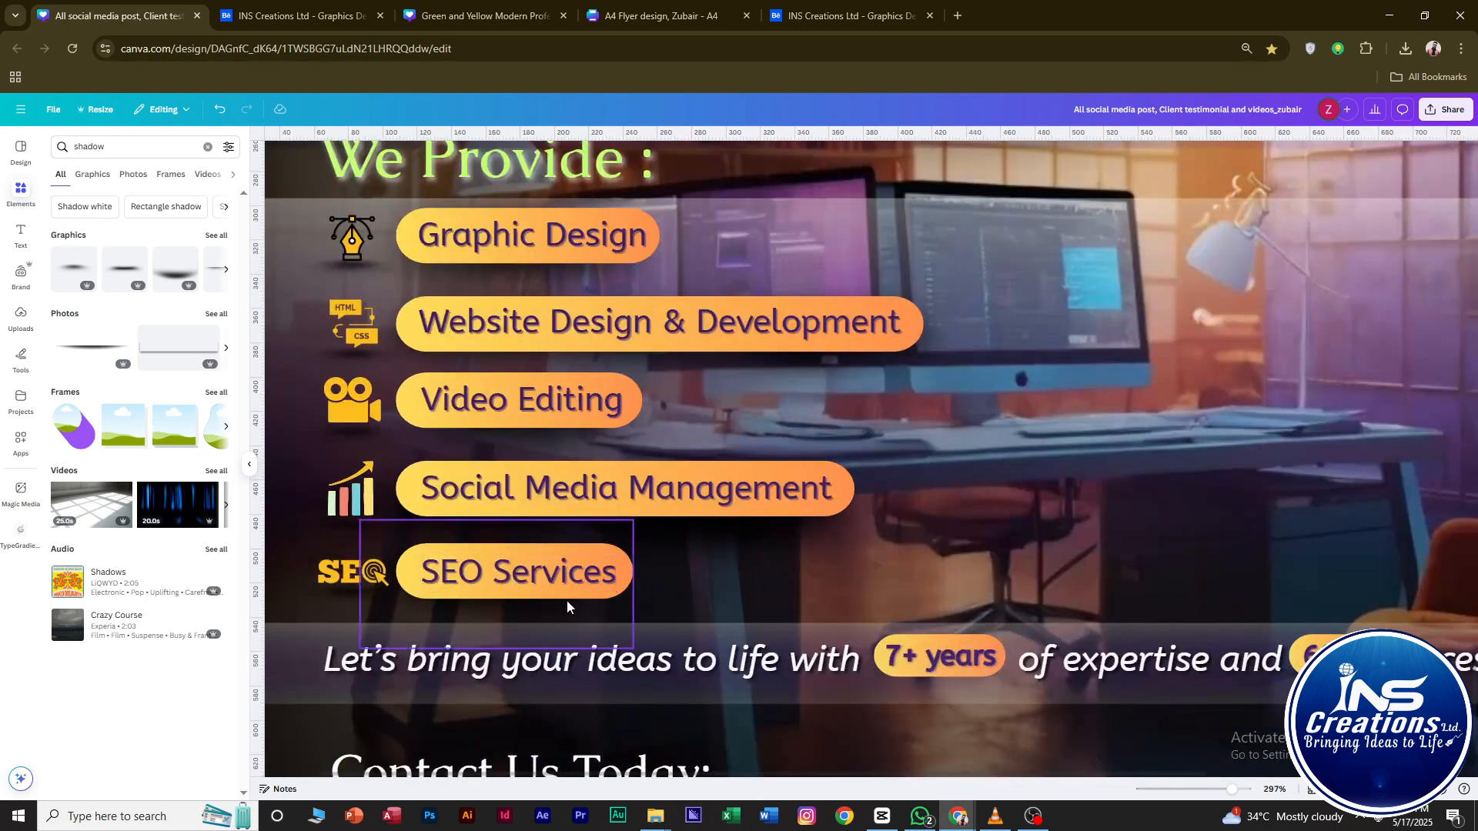
pyautogui.click(520, 587)
pyautogui.moveTo(514, 591); pyautogui.dragTo(516, 595)
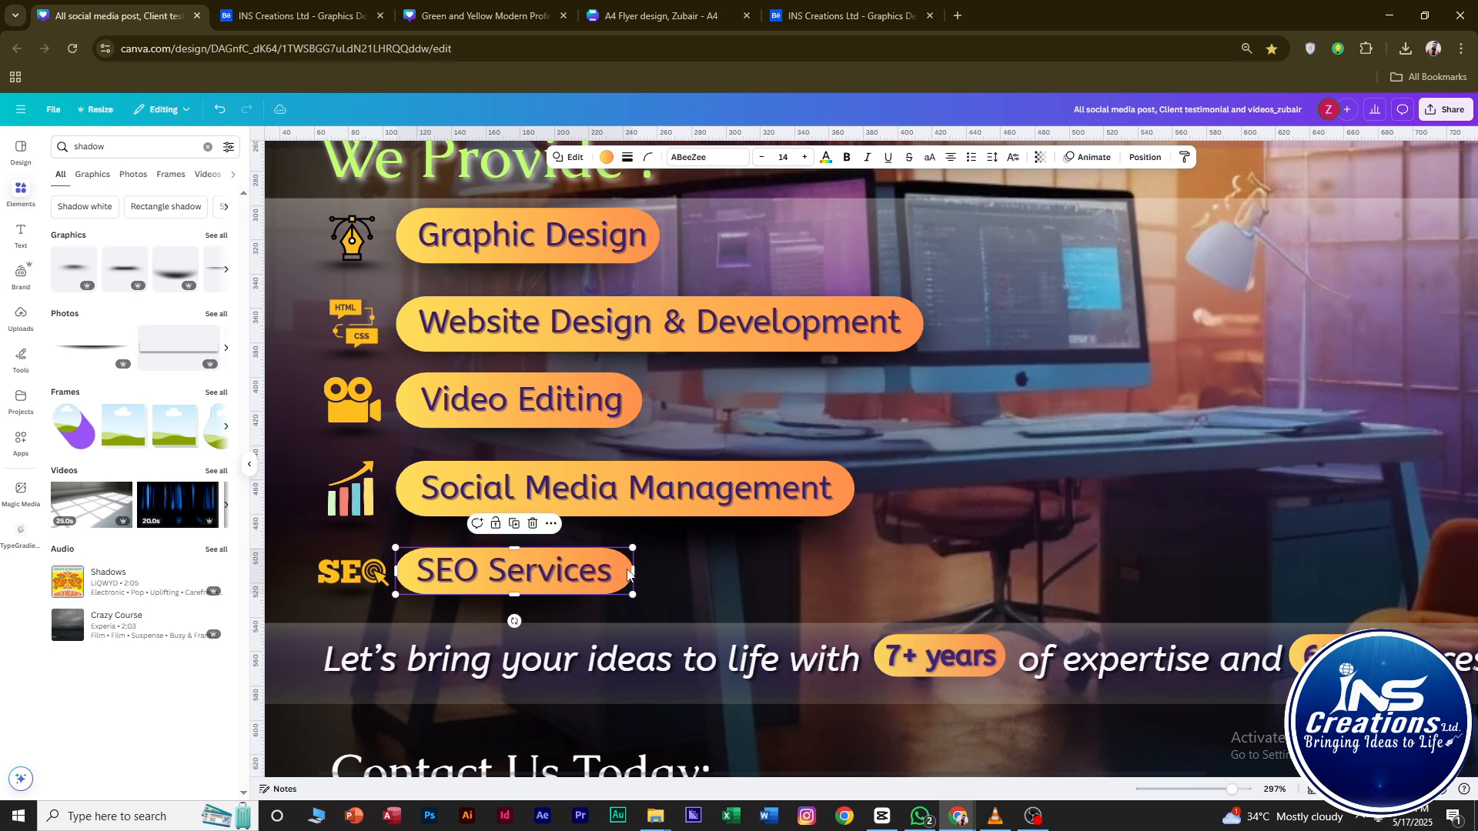
pyautogui.moveTo(625, 573); pyautogui.dragTo(626, 549)
pyautogui.press('Right')
pyautogui.press('Right')
pyautogui.press('Right')
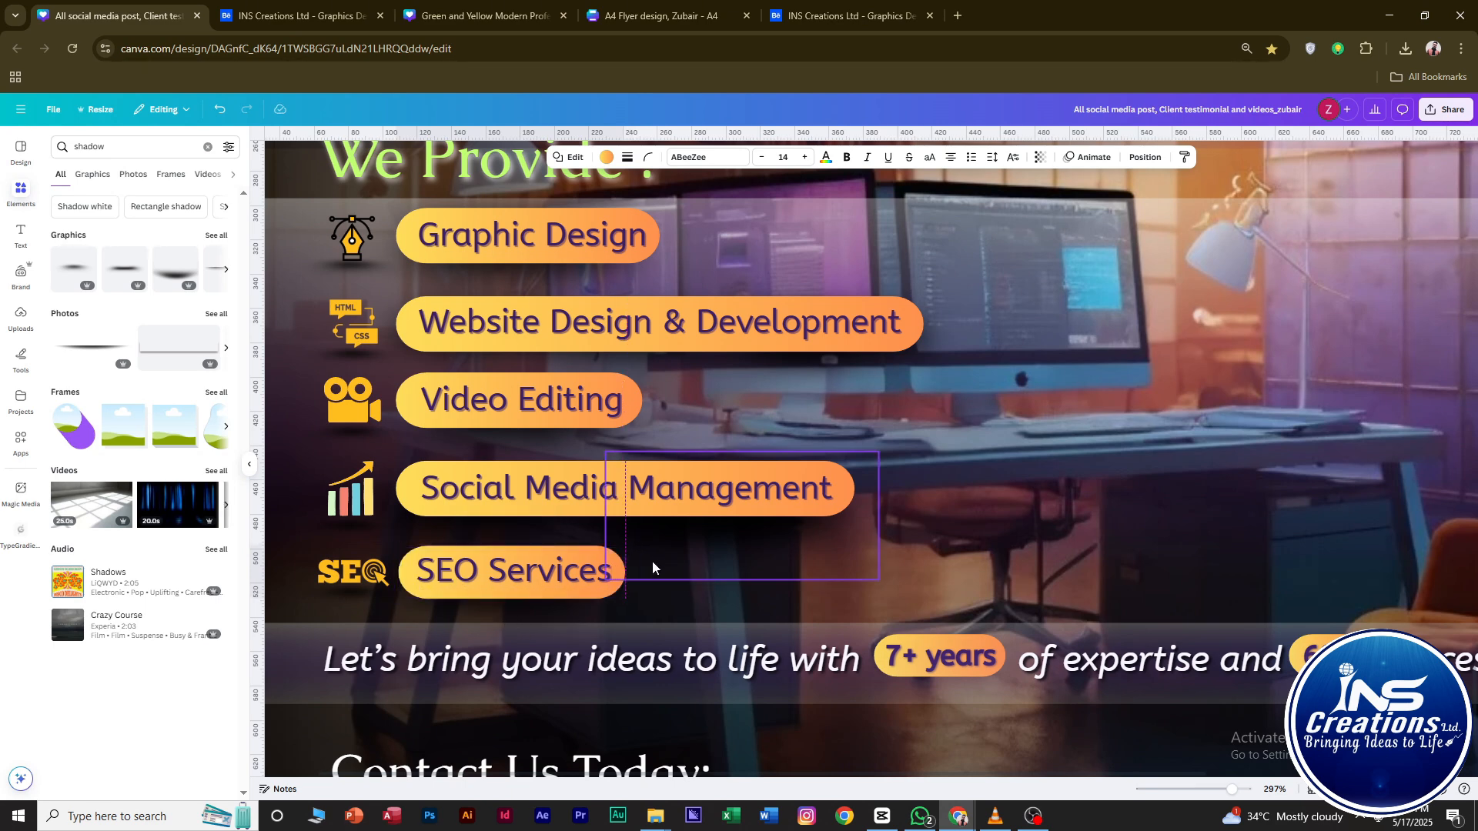
pyautogui.press('Up')
# Shift the translucent band behind the closing line slightly down towards the contact heading.
pyautogui.scroll(-2, 955, 545)
pyautogui.hscroll(-1, 955, 545)
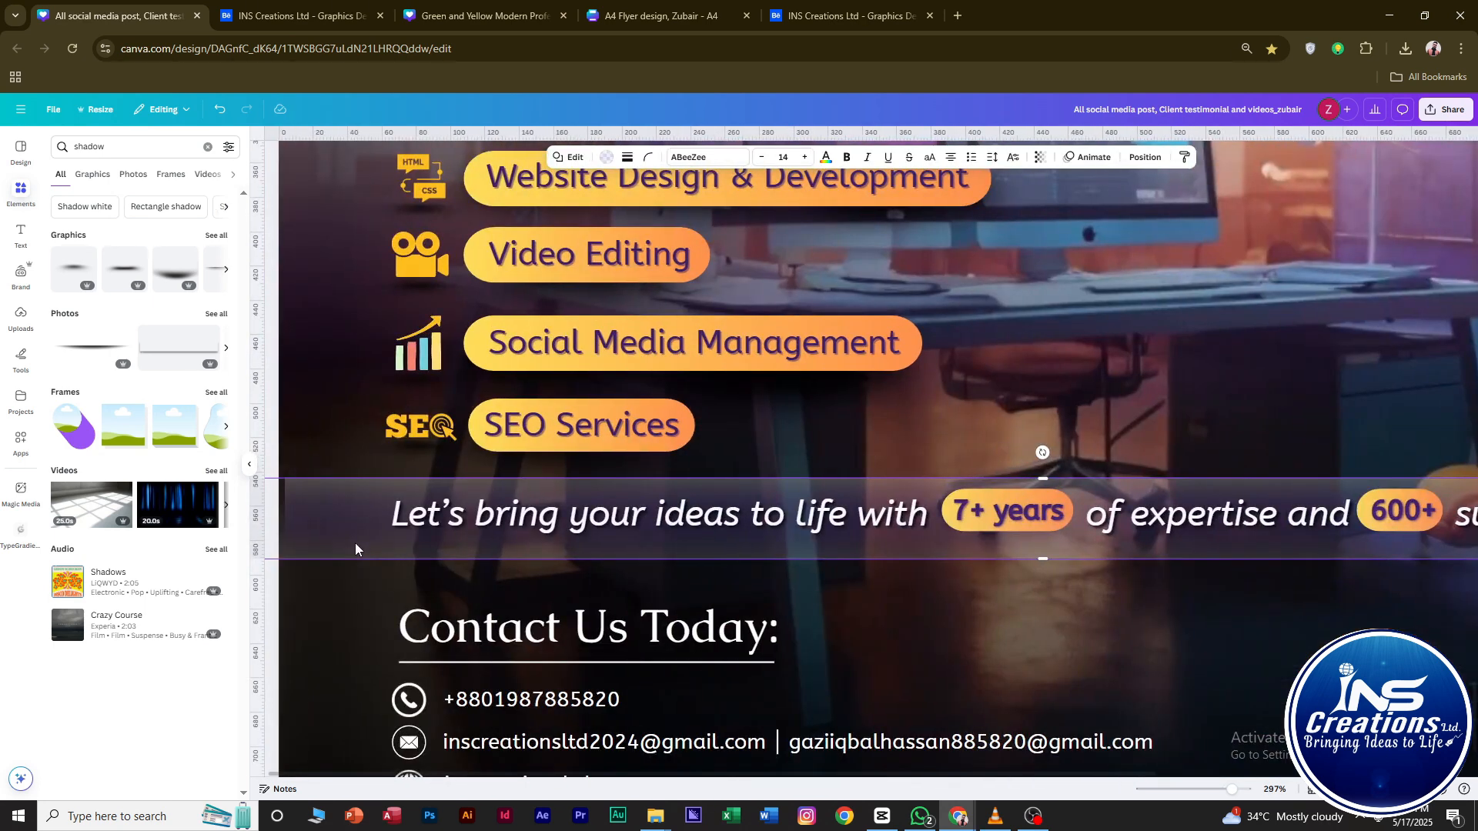
pyautogui.moveTo(375, 517); pyautogui.dragTo(367, 541)
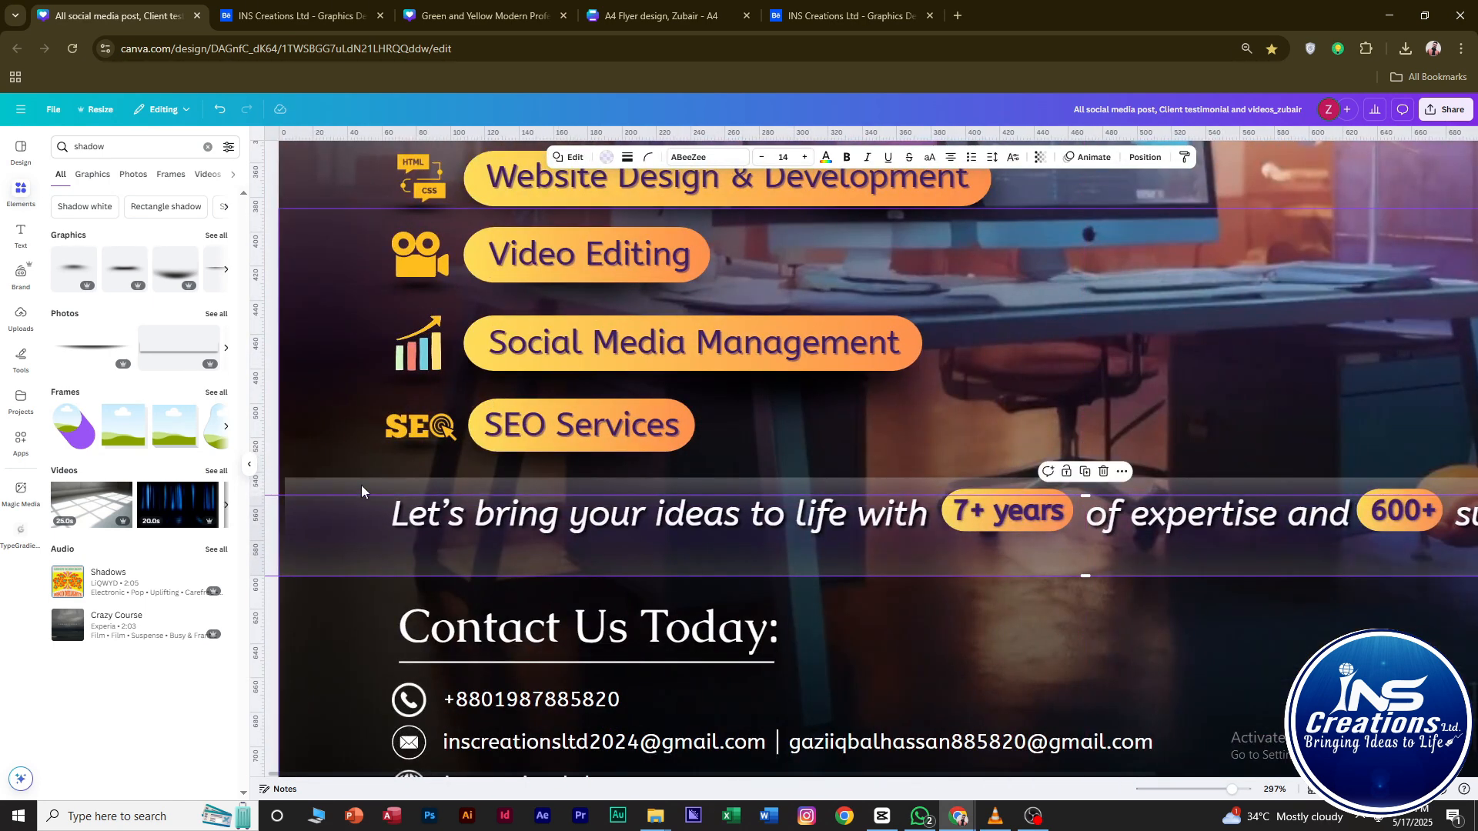
pyautogui.click(385, 445)
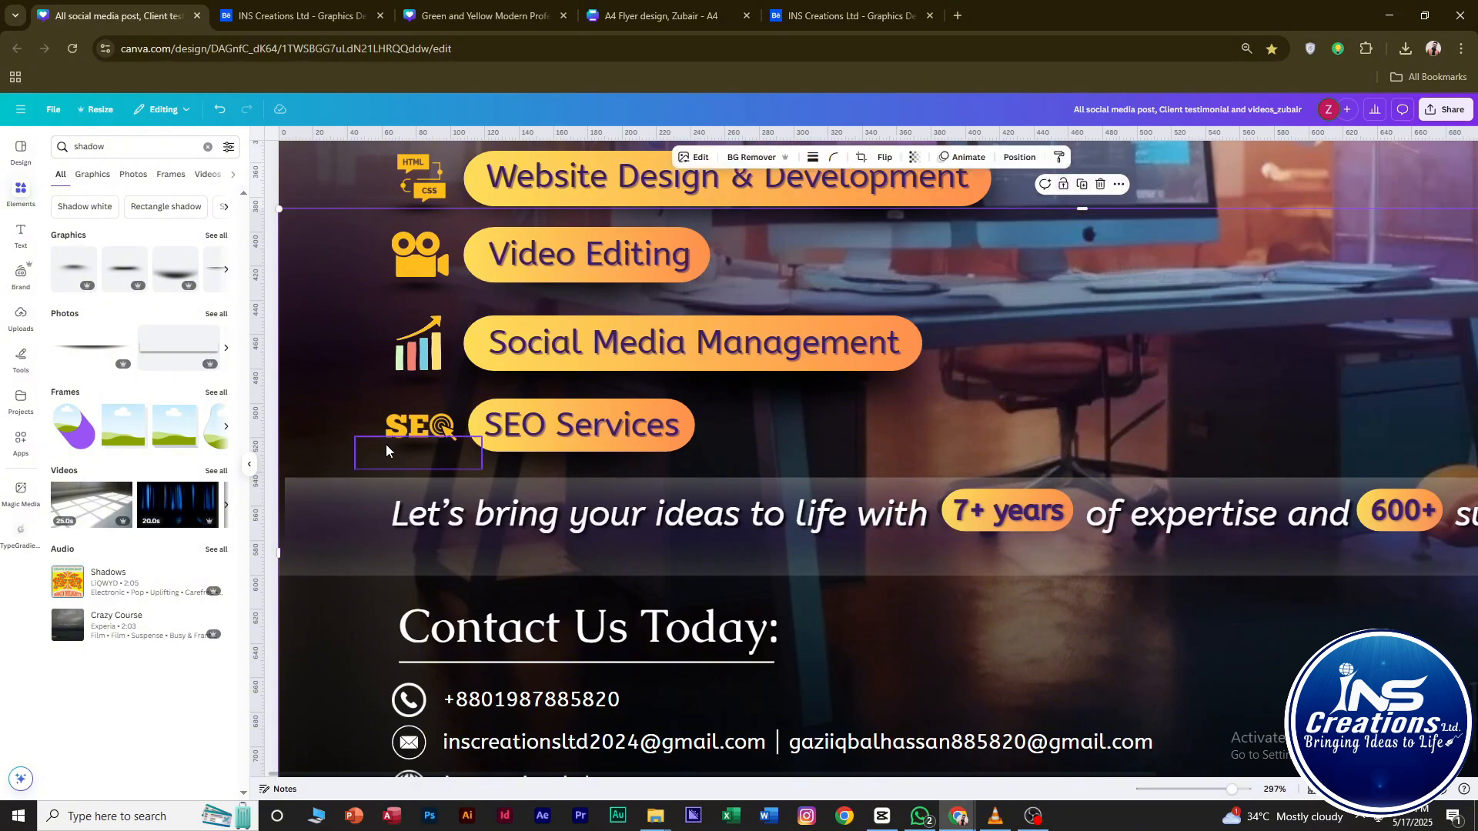
# Try to extend the dark gradient overlay's upper edge up to the Creative Agency headline.
pyautogui.scroll(-4, 331, 496)
pyautogui.scroll(2, 378, 539)
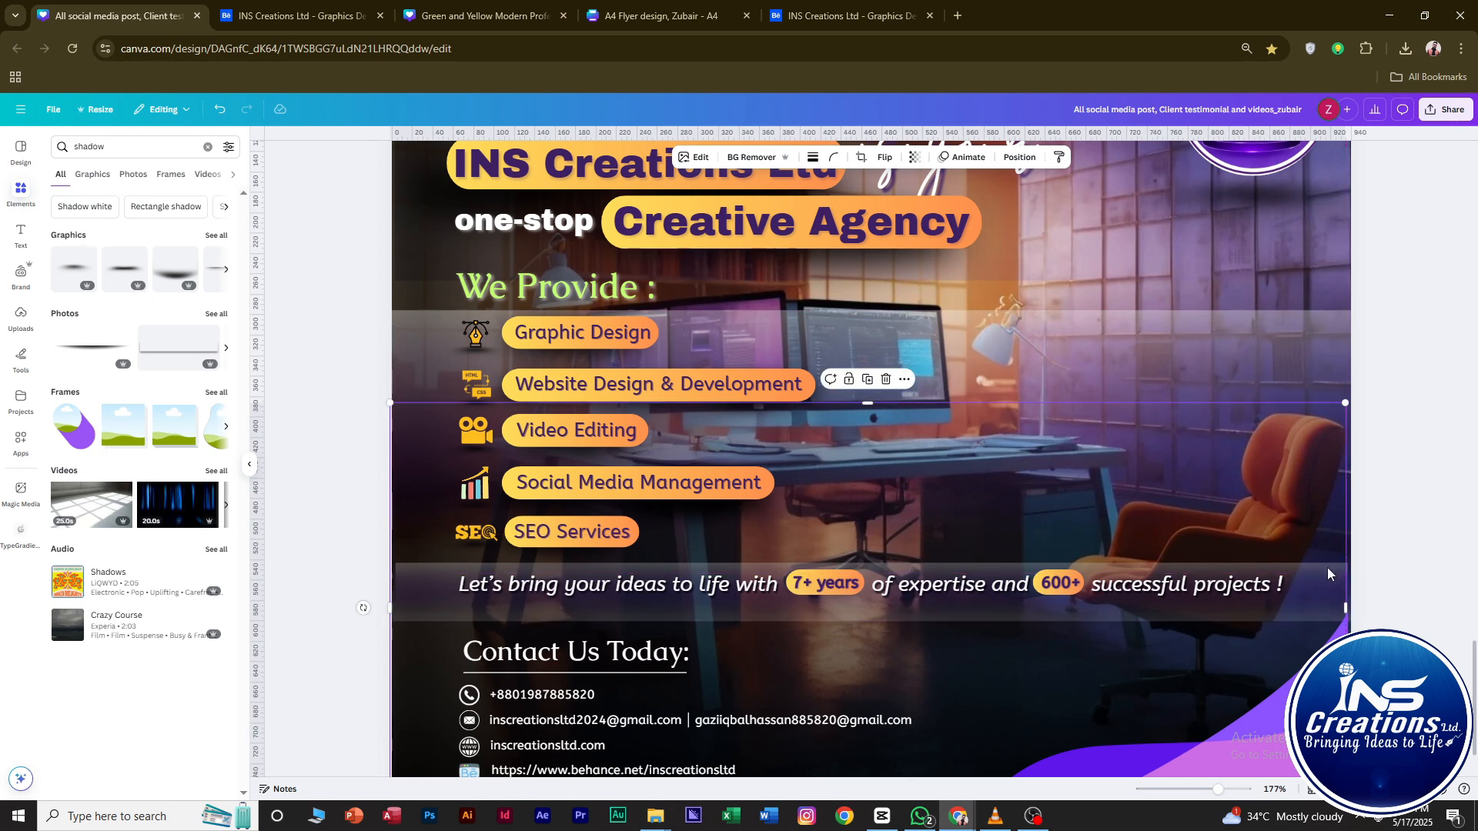
pyautogui.click(1399, 592)
pyautogui.click(1336, 485)
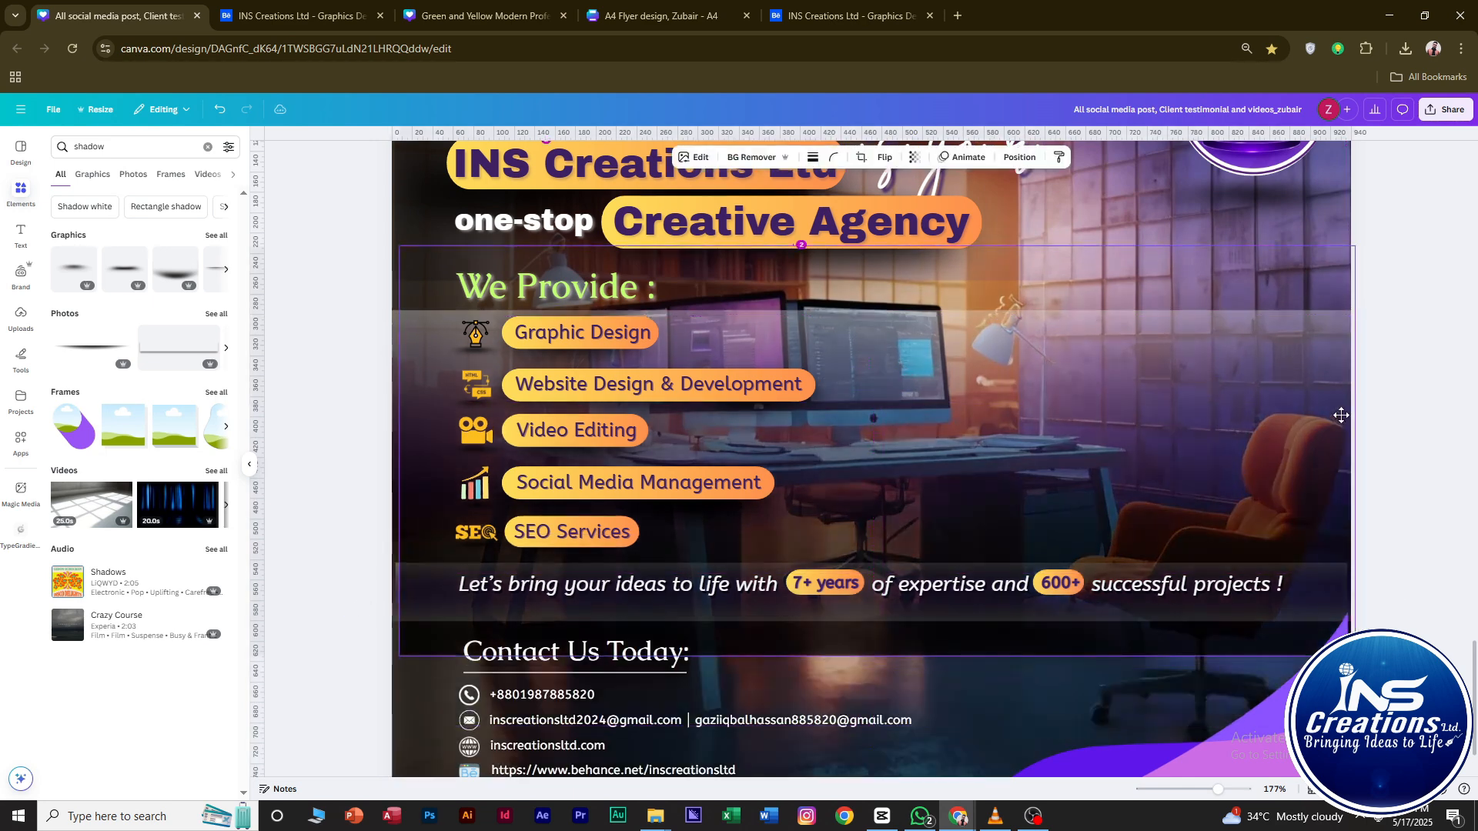
pyautogui.click(1340, 511)
pyautogui.moveTo(886, 407); pyautogui.dragTo(885, 187)
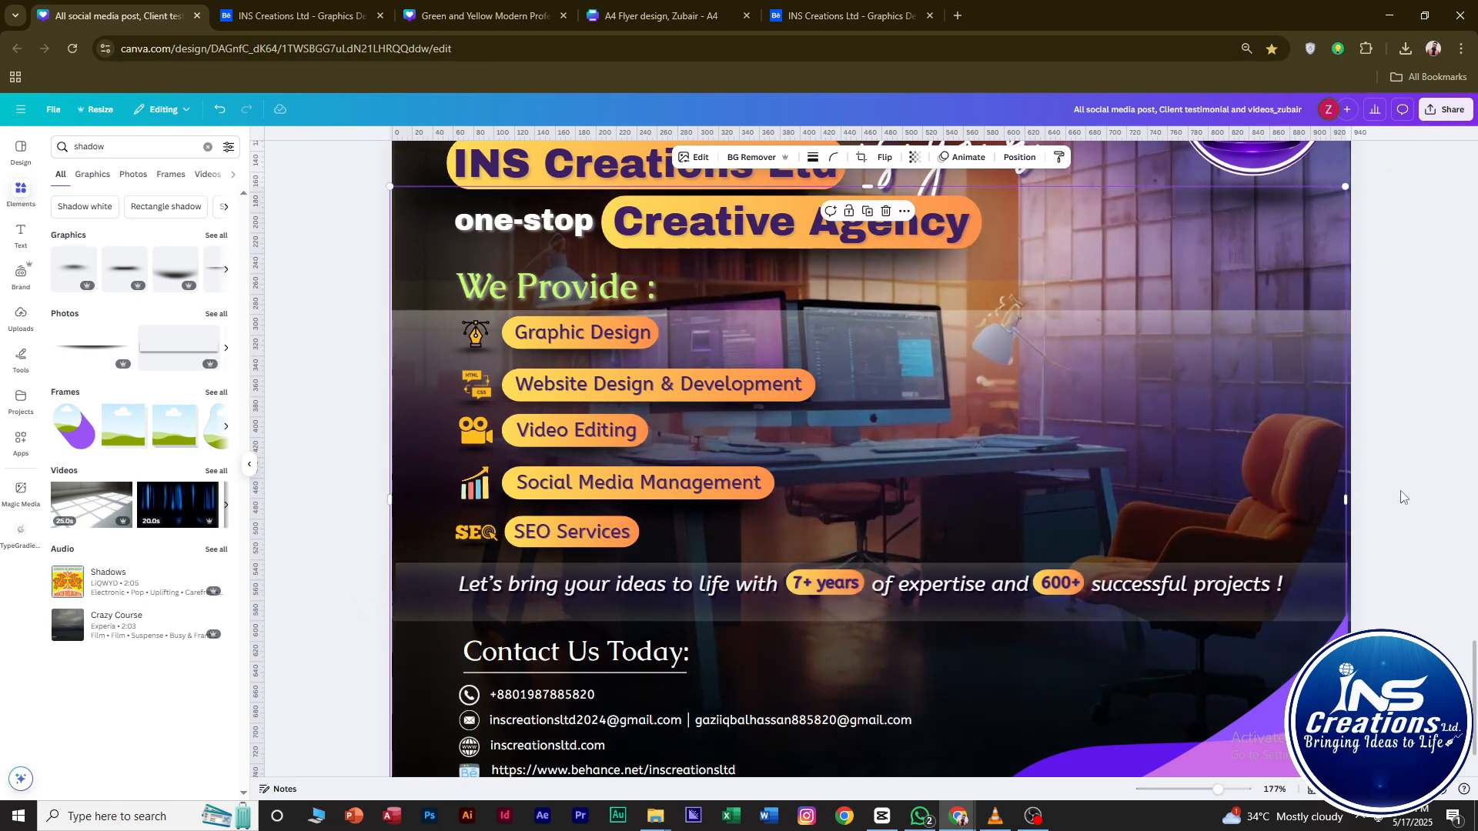
# Trim the translucent band behind the closing line to a height of about 38, and lock the dark gradient overlay in place.
pyautogui.click(870, 597)
pyautogui.moveTo(873, 616); pyautogui.dragTo(874, 612)
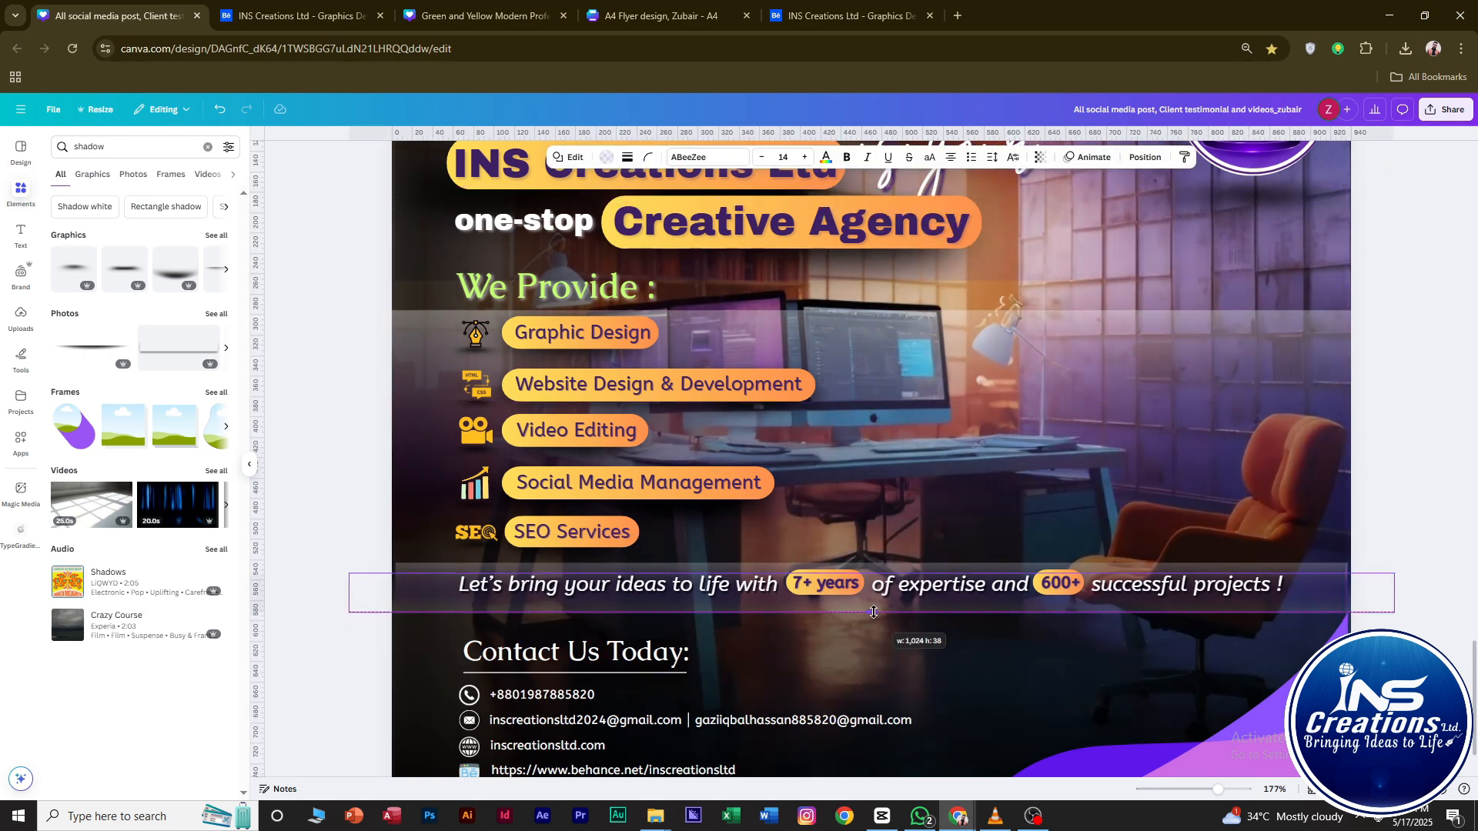
pyautogui.click(900, 528)
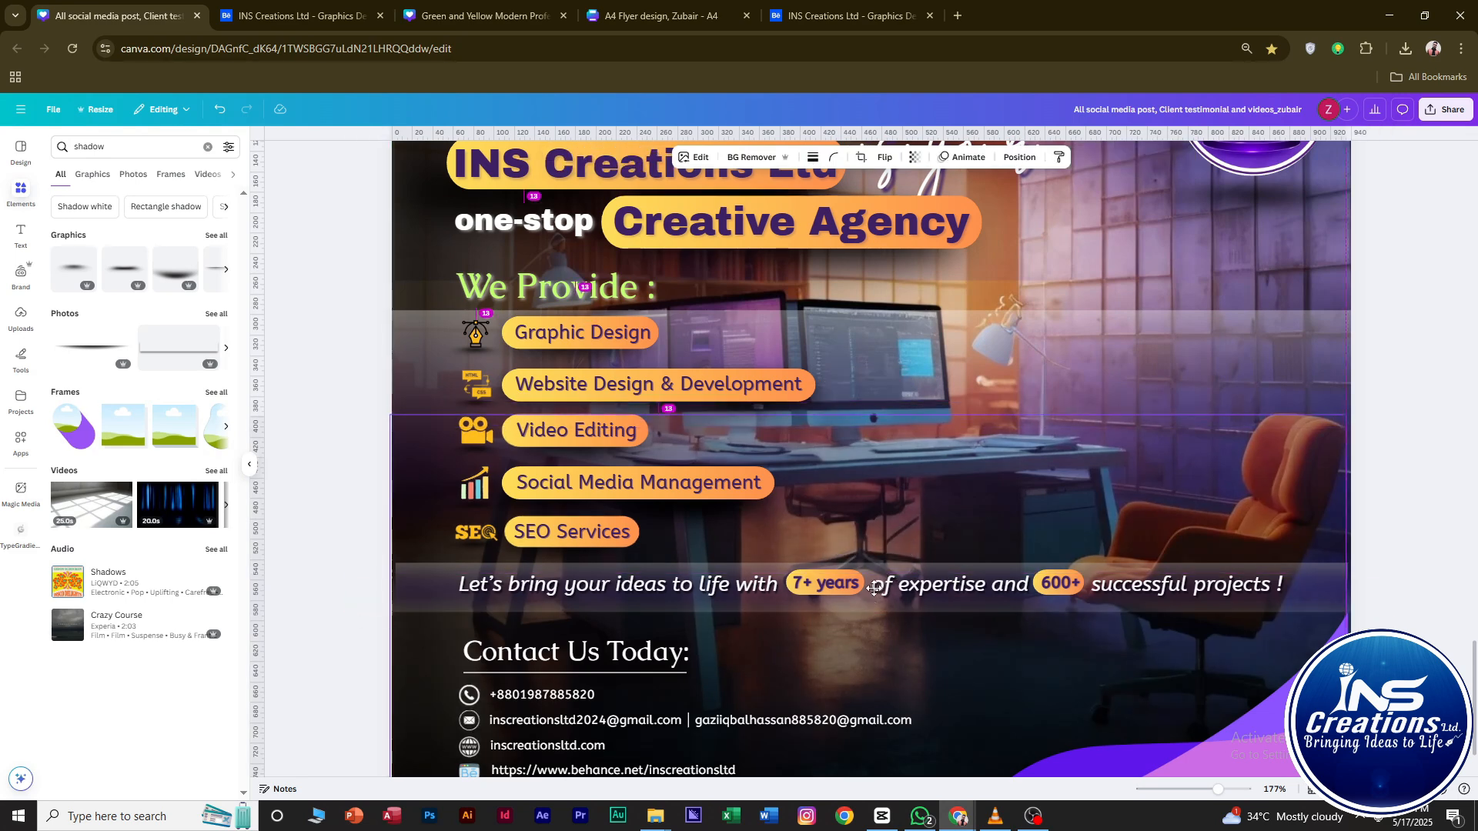
pyautogui.moveTo(960, 502); pyautogui.dragTo(963, 506)
pyautogui.hotkey('ctrl', 'z')
pyautogui.click(849, 380)
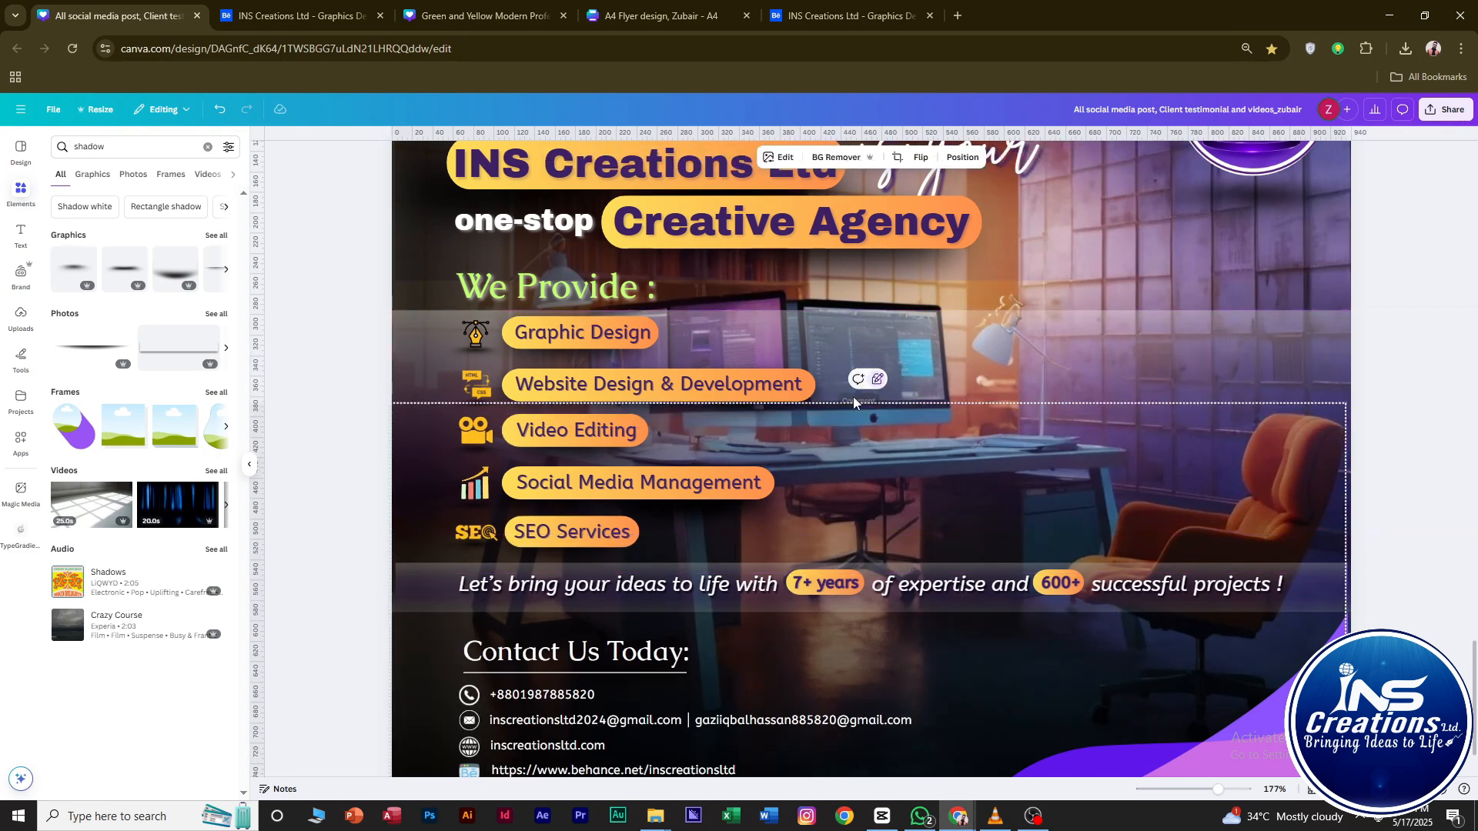
pyautogui.click(800, 576)
pyautogui.click(344, 587)
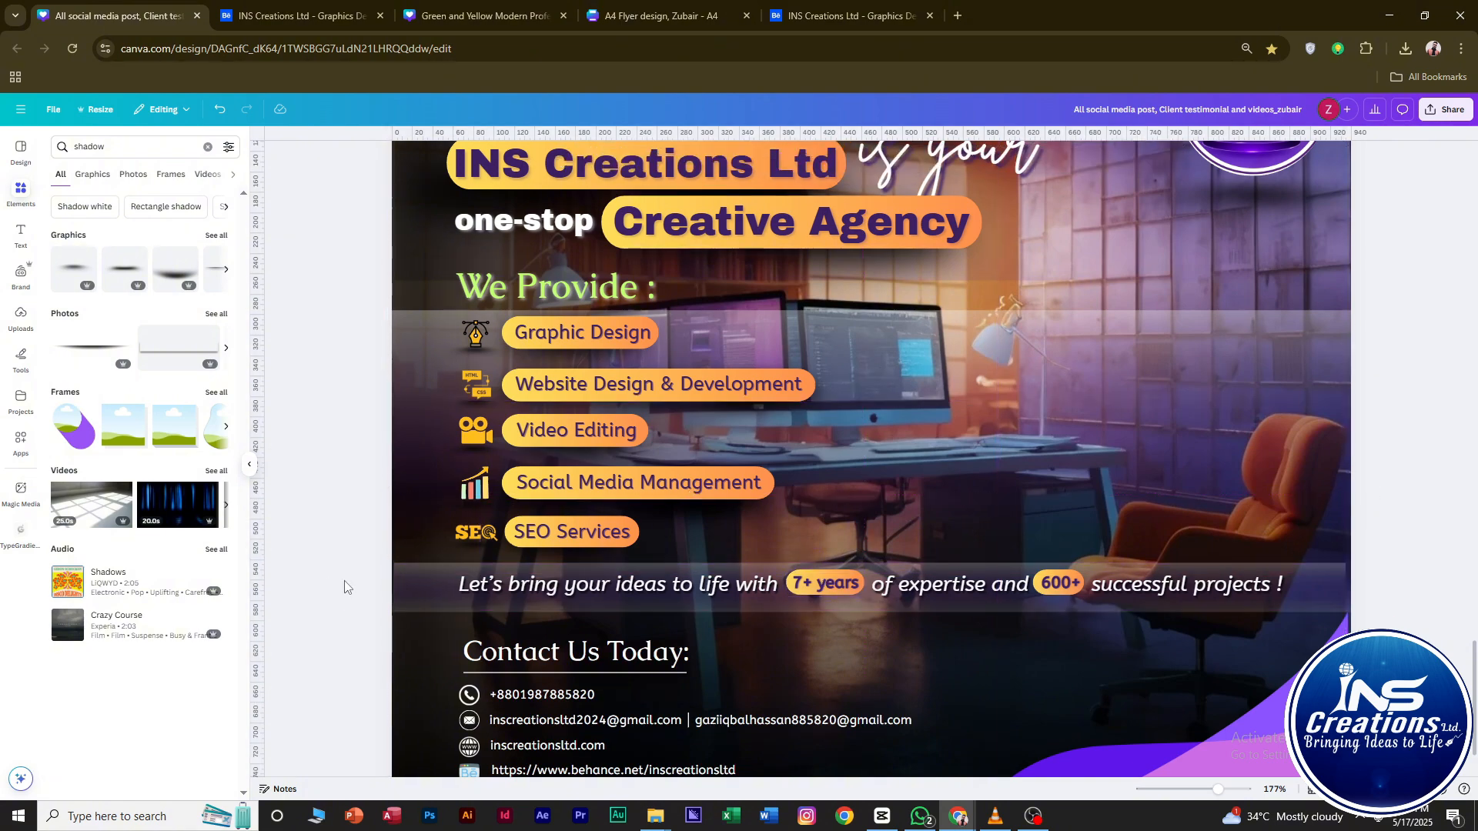
# Examine how the closing-line band and the dark gradient overlay meet the page's right edge.
pyautogui.click(1341, 572)
pyautogui.scroll(-1, 1307, 592)
pyautogui.click(1403, 599)
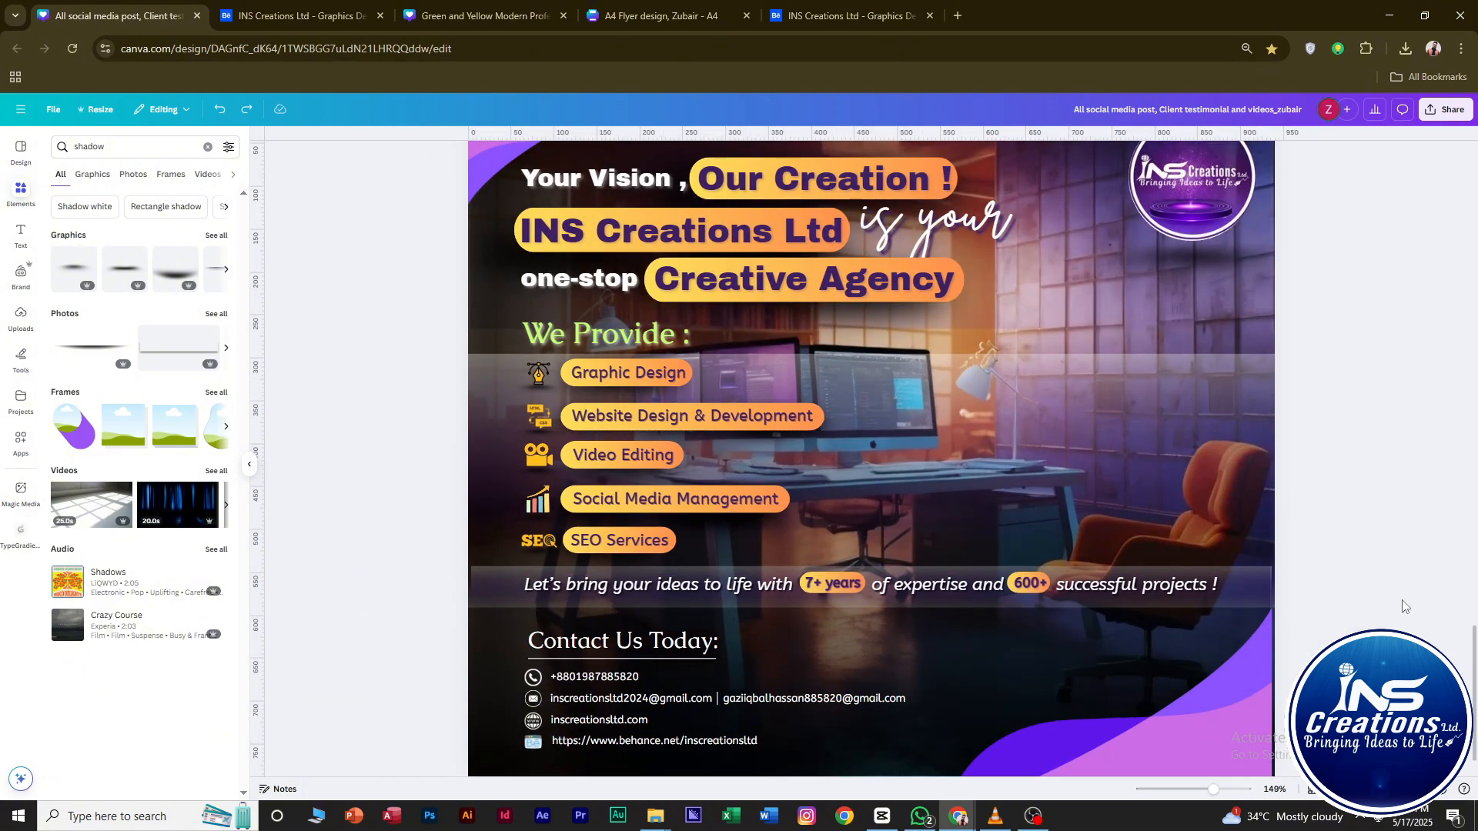
pyautogui.scroll(1, 1316, 628)
pyautogui.click(1258, 644)
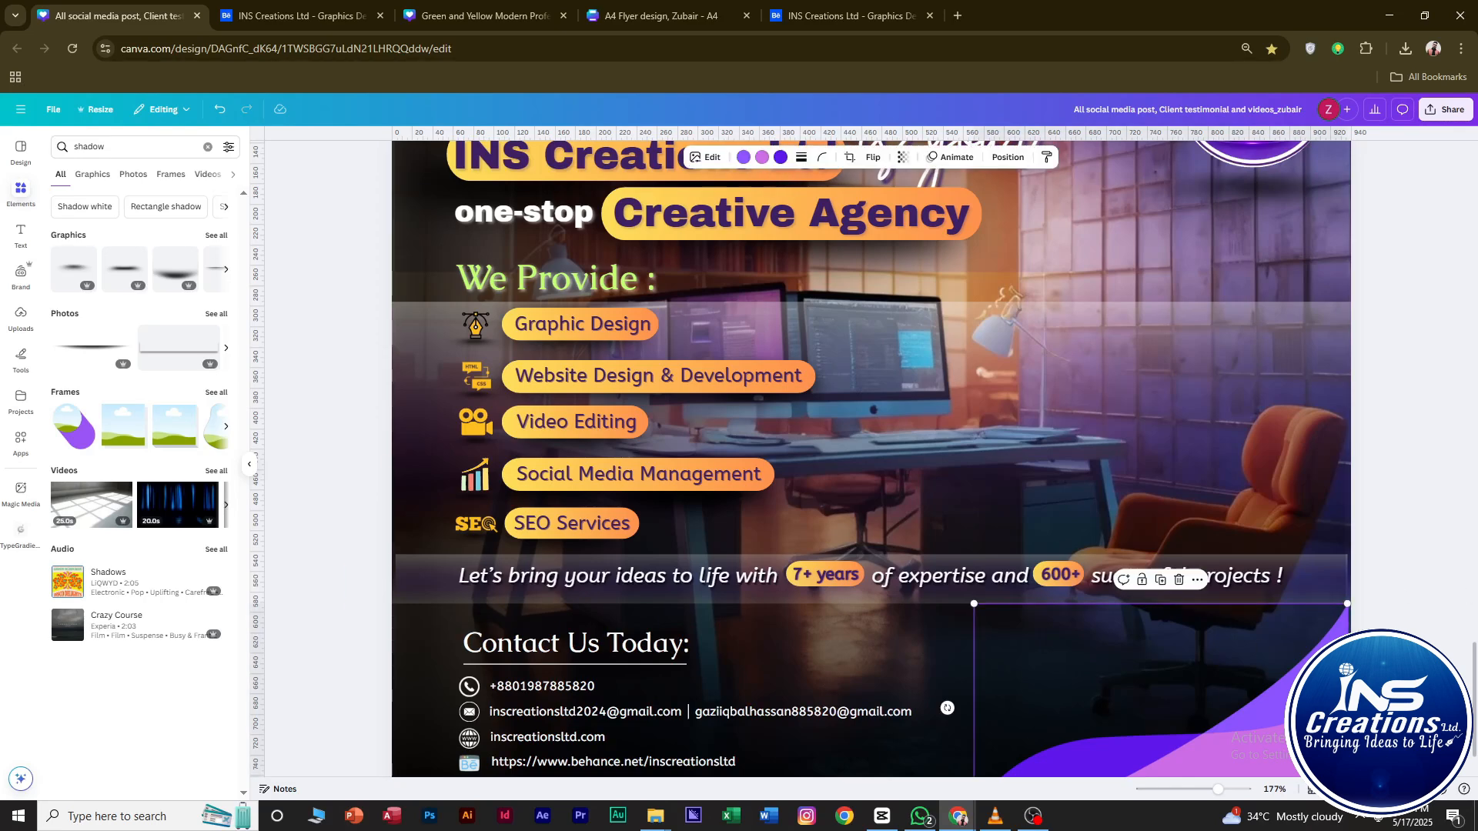
pyautogui.click(1375, 593)
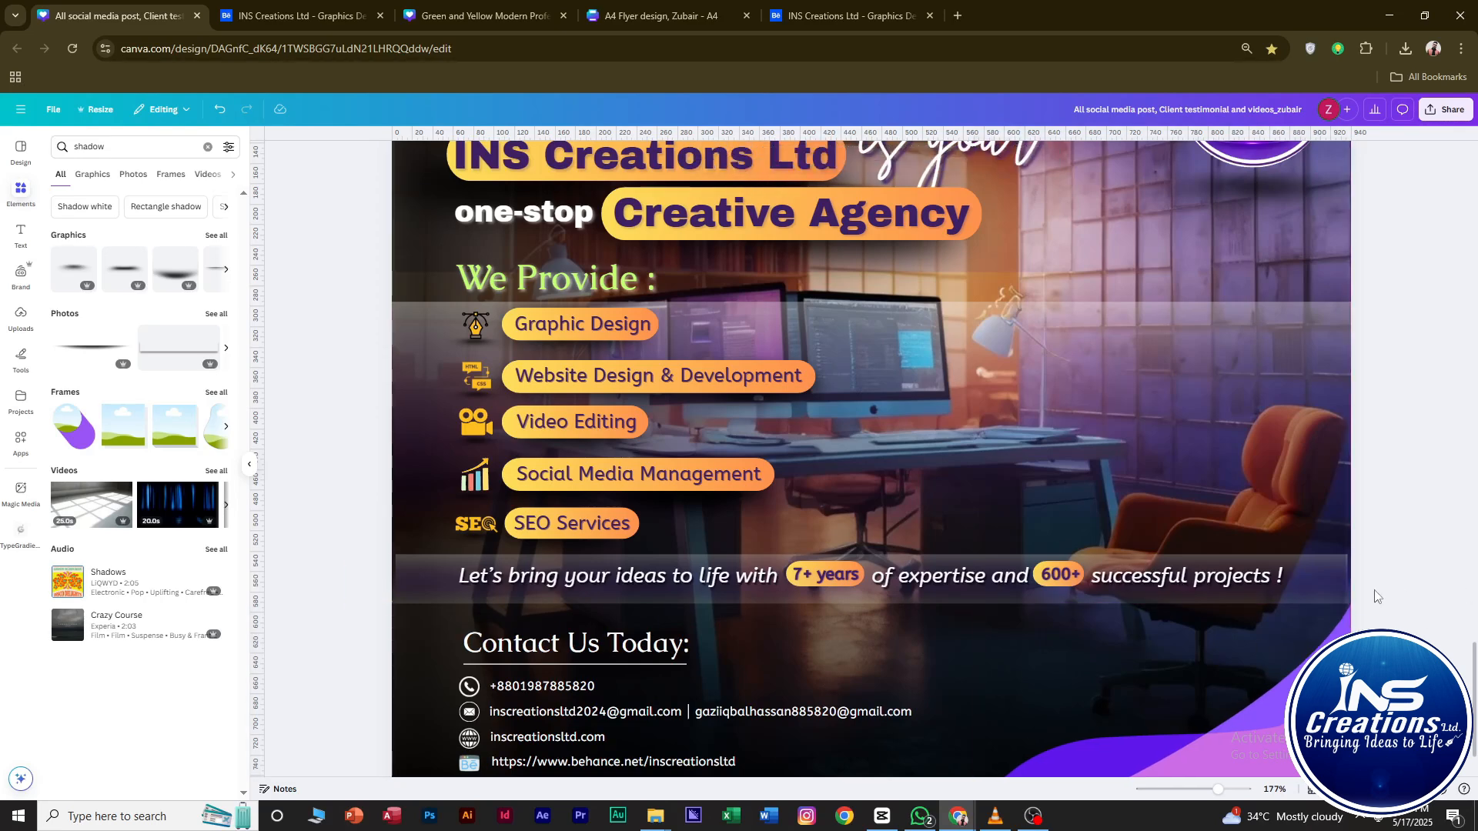
pyautogui.click(1341, 562)
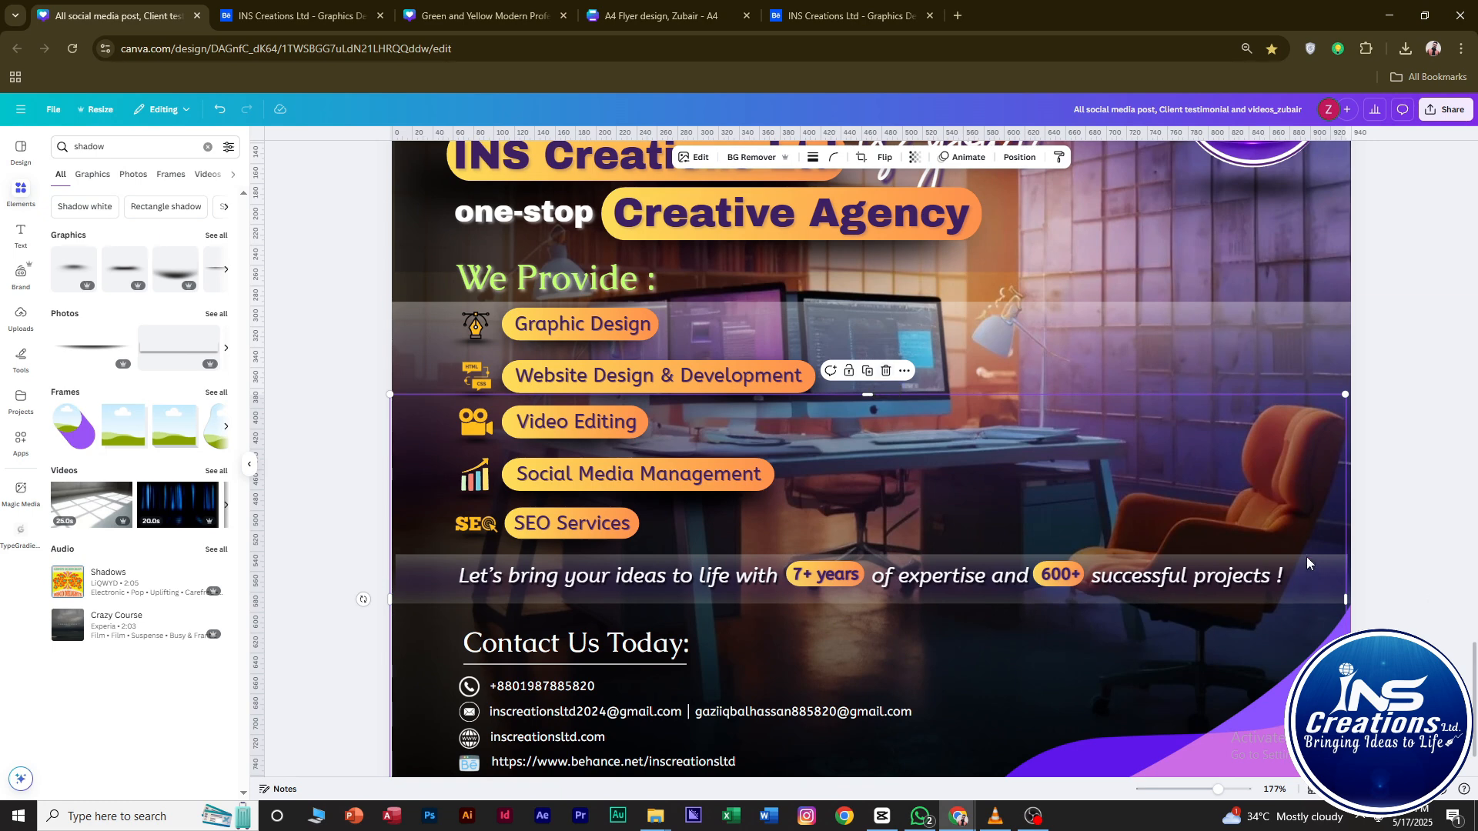
pyautogui.click(1320, 562)
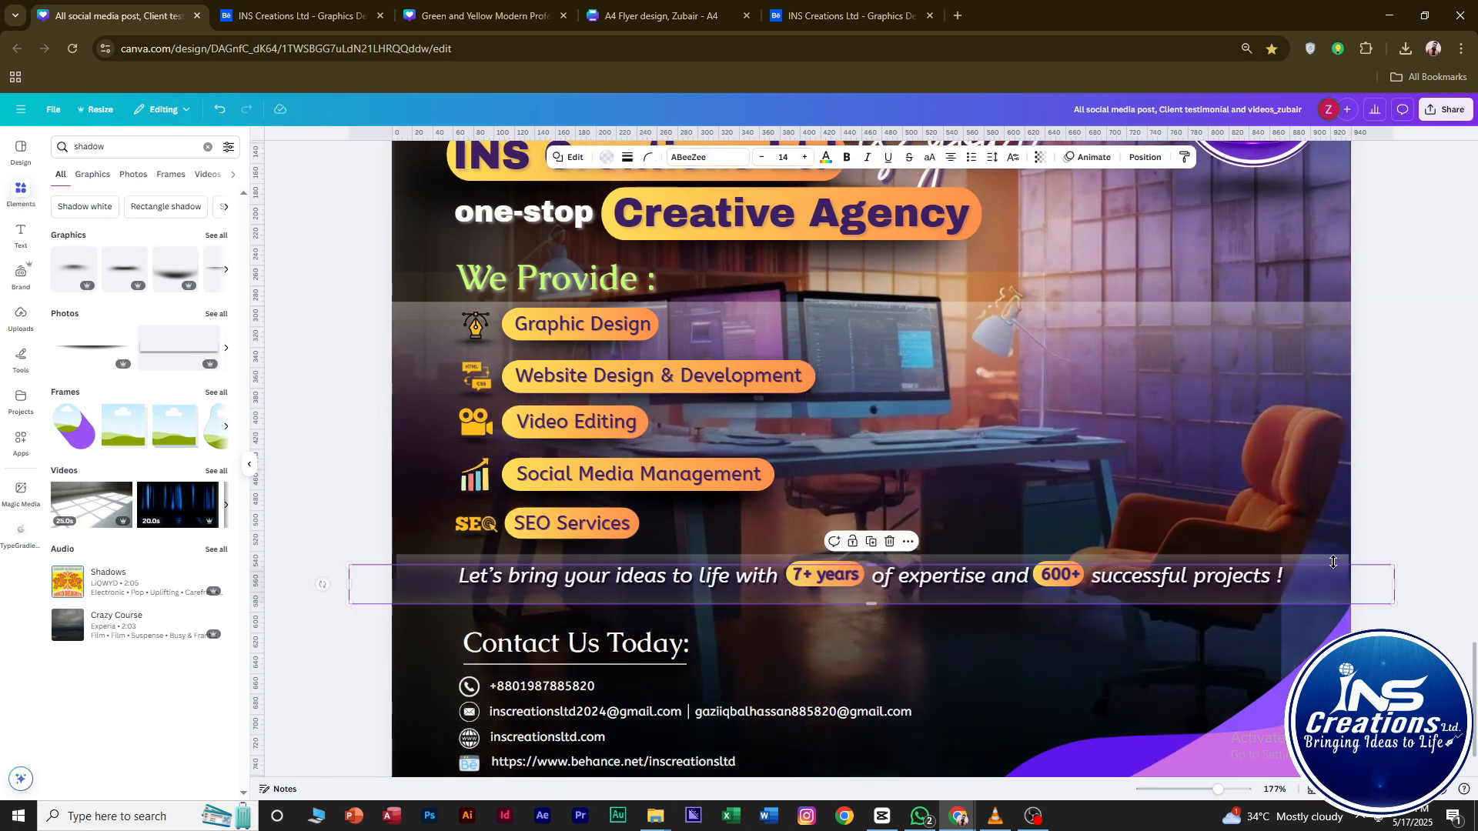
pyautogui.click(1398, 605)
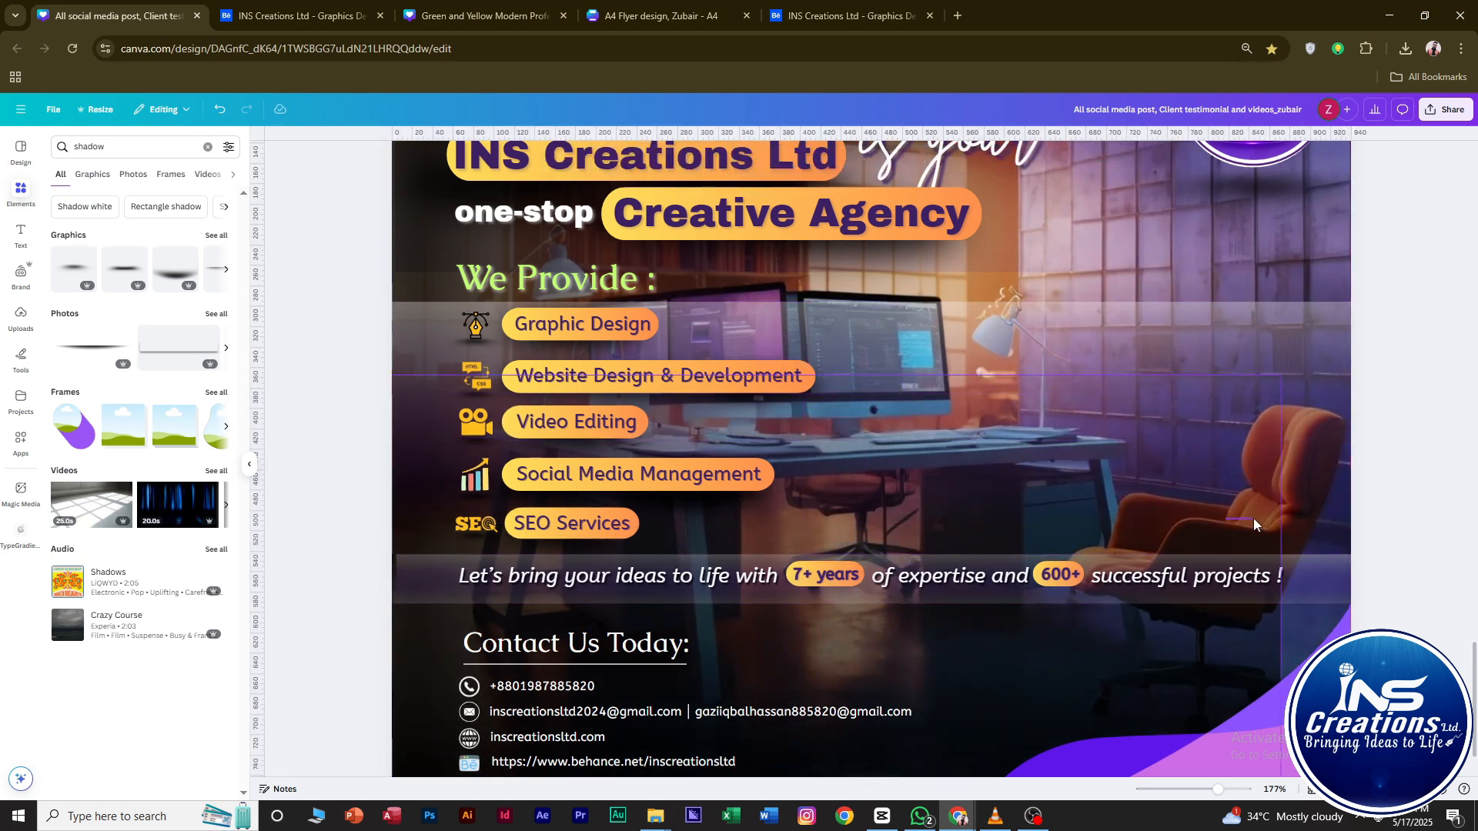
# Move the lower dark gradient overlay up and extend its upper edge to just below the Creative Agency pill.
pyautogui.click(1254, 524)
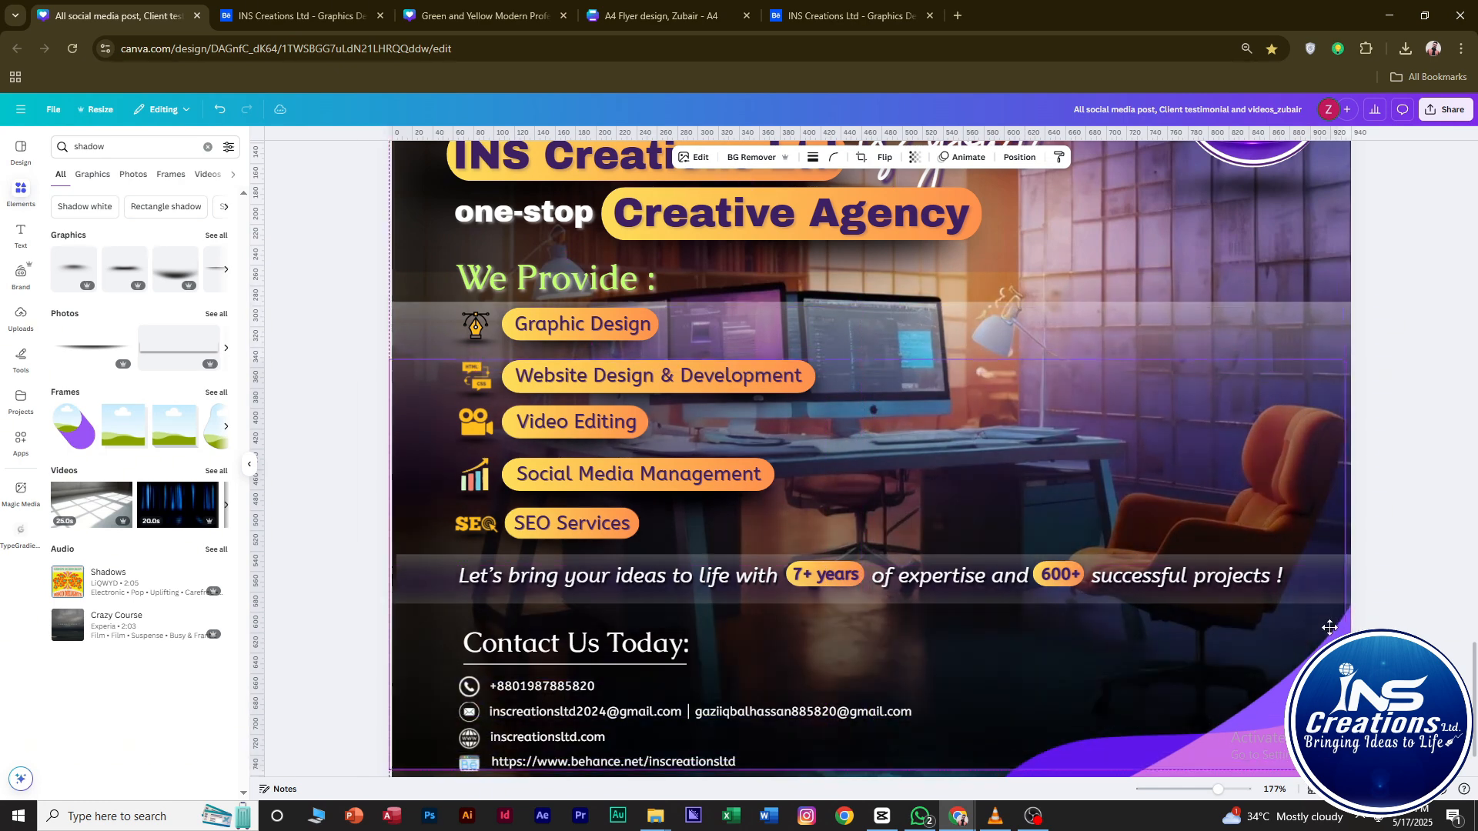
pyautogui.moveTo(870, 360); pyautogui.dragTo(891, 246)
pyautogui.scroll(-5, 962, 308)
pyautogui.click(1243, 408)
pyautogui.scroll(3, 835, 680)
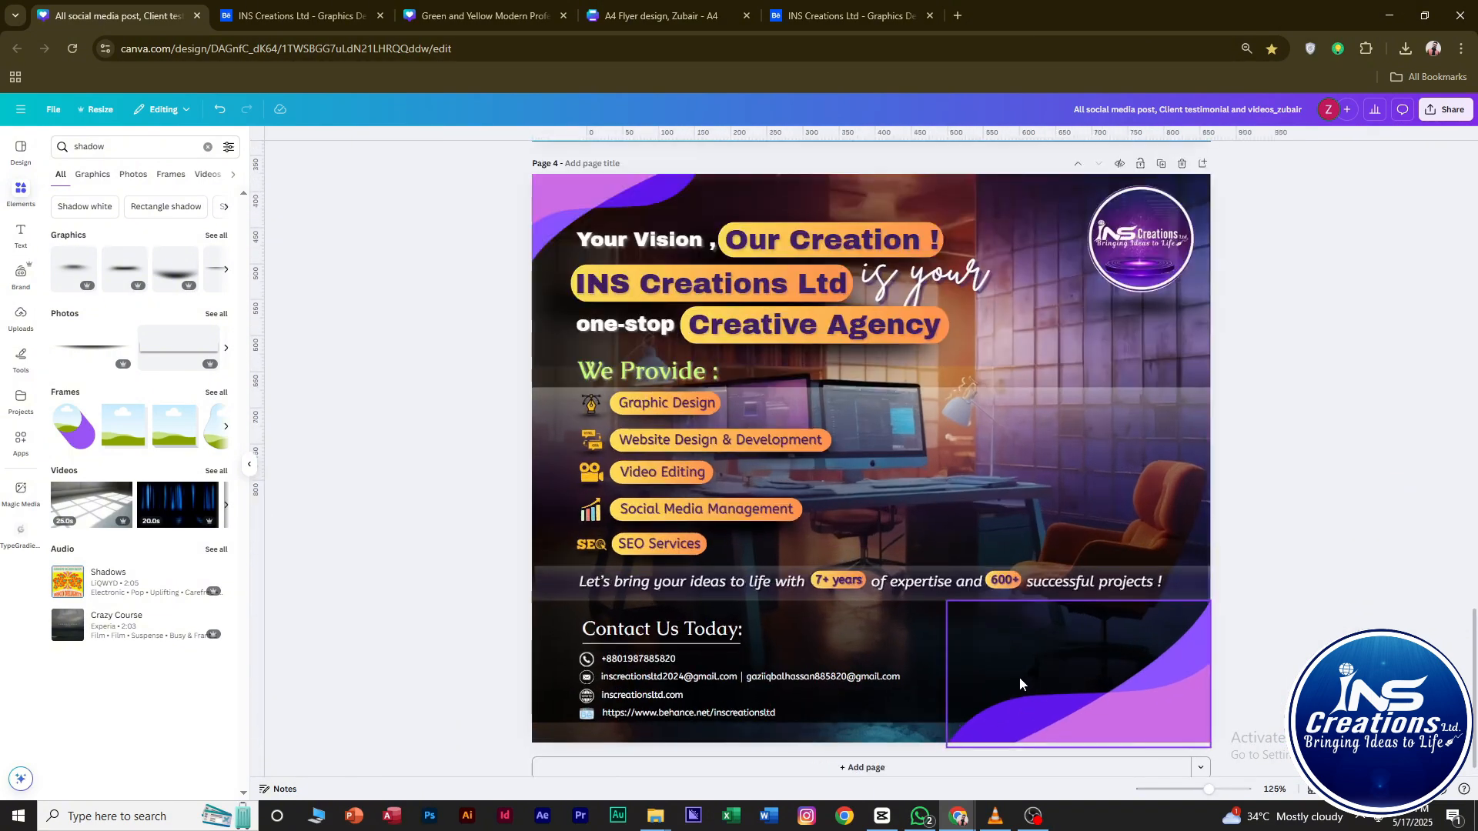
pyautogui.scroll(-2, 953, 604)
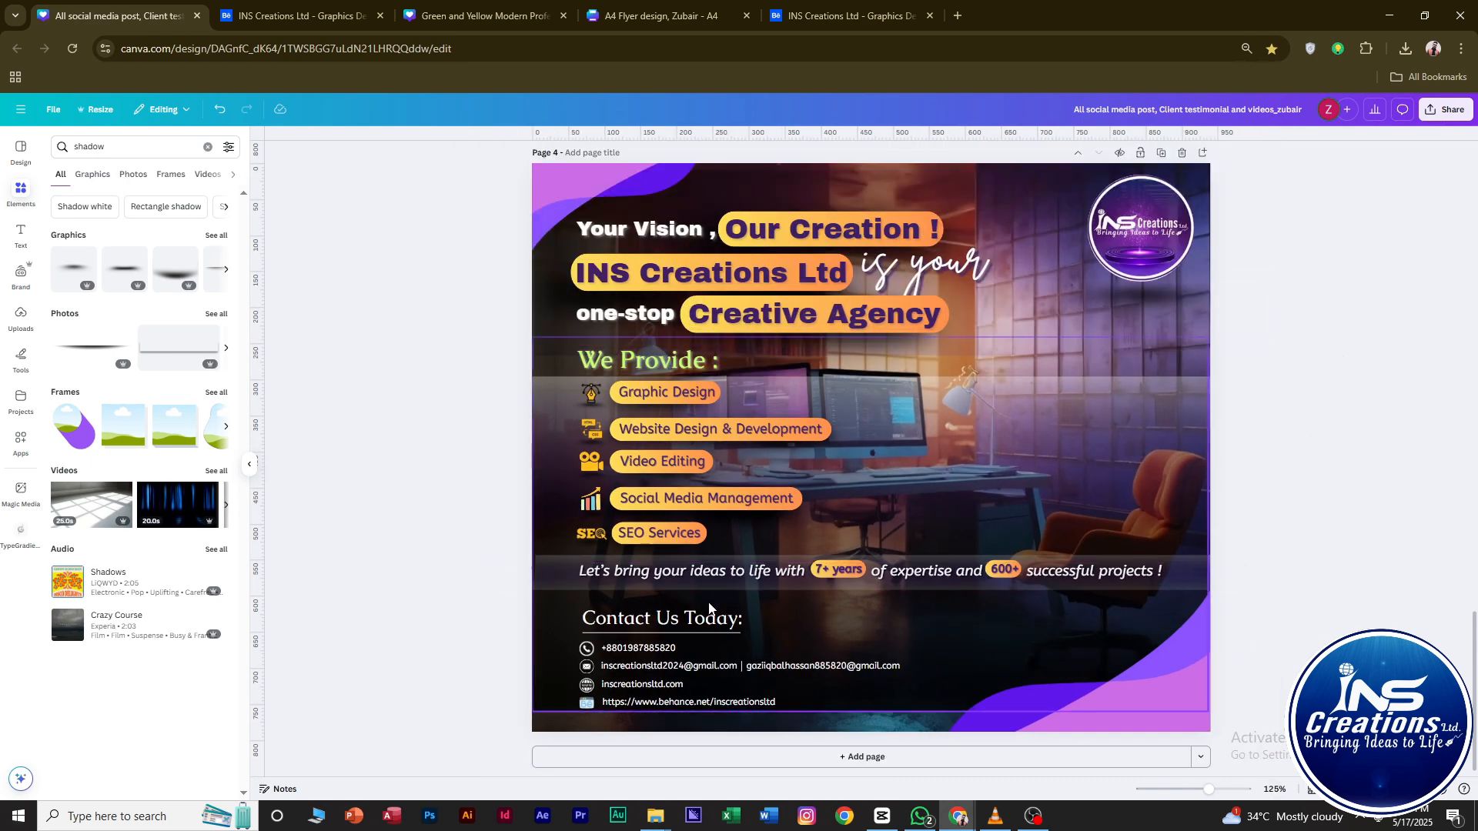
# Trim the closing-line band to a height of about 32 and pull its left end in to the page edge.
pyautogui.scroll(3, 844, 585)
pyautogui.click(878, 568)
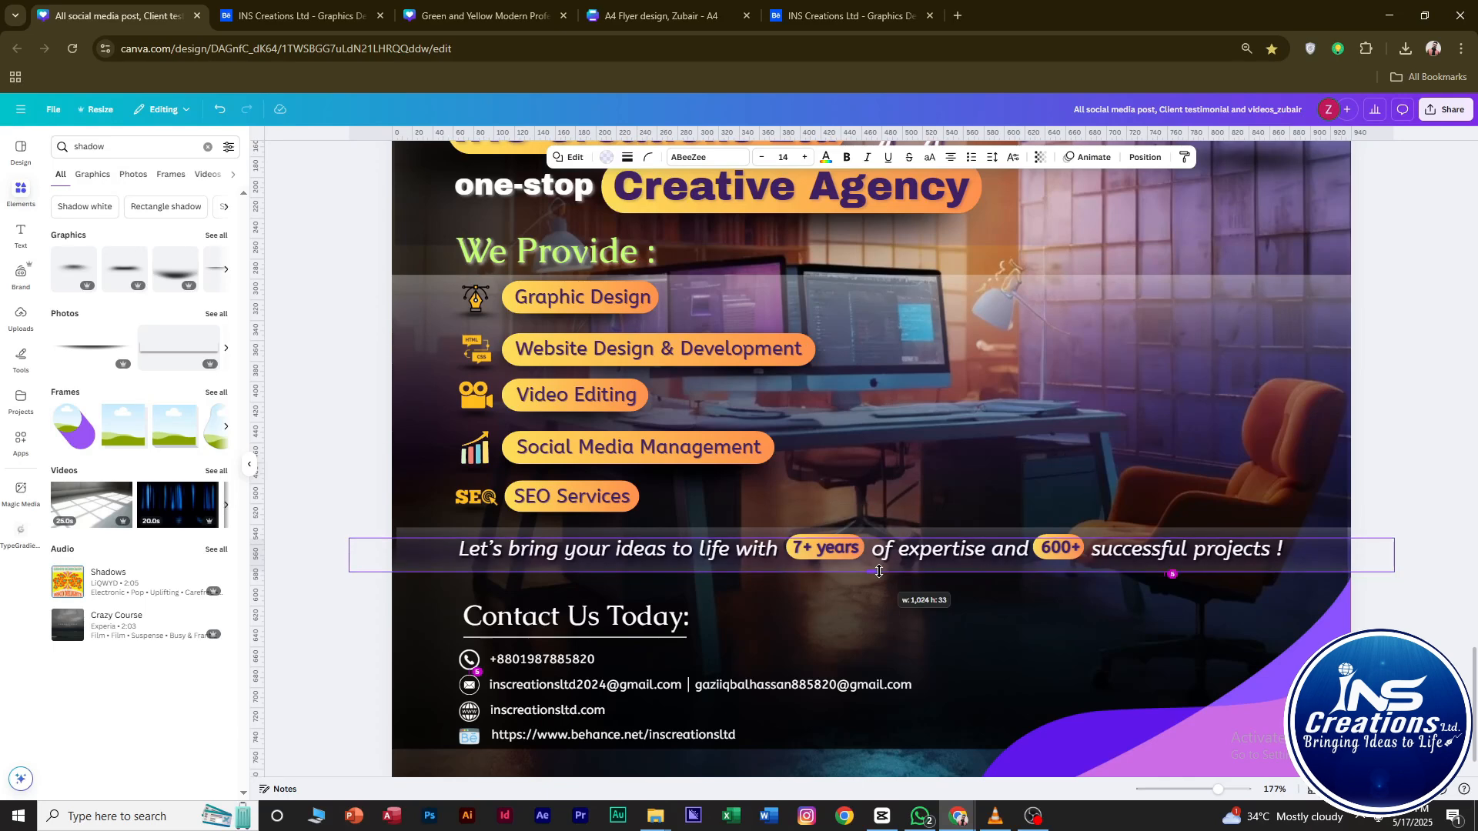
pyautogui.click(421, 537)
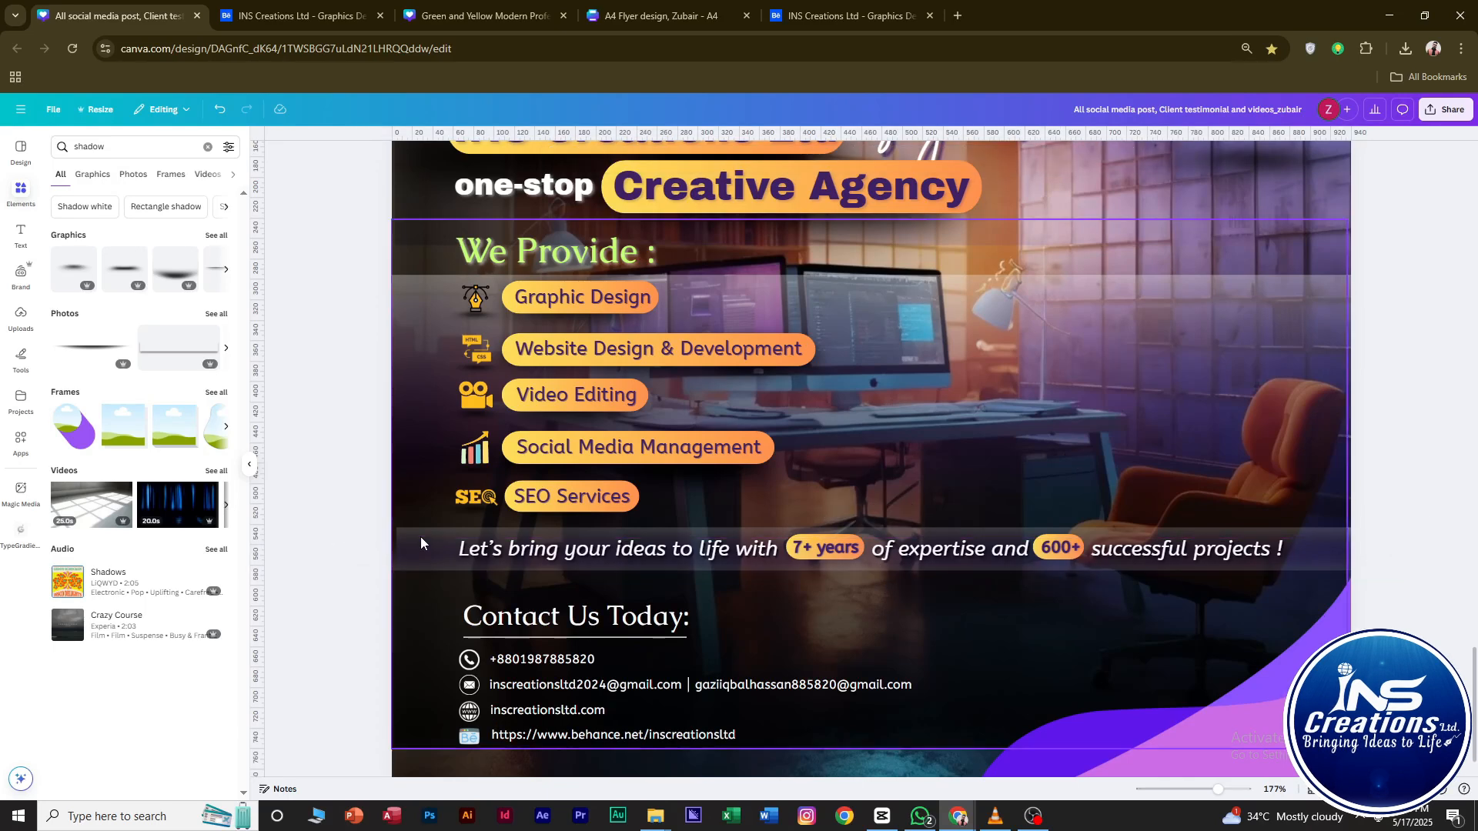
pyautogui.click(410, 555)
pyautogui.moveTo(350, 556); pyautogui.dragTo(445, 560)
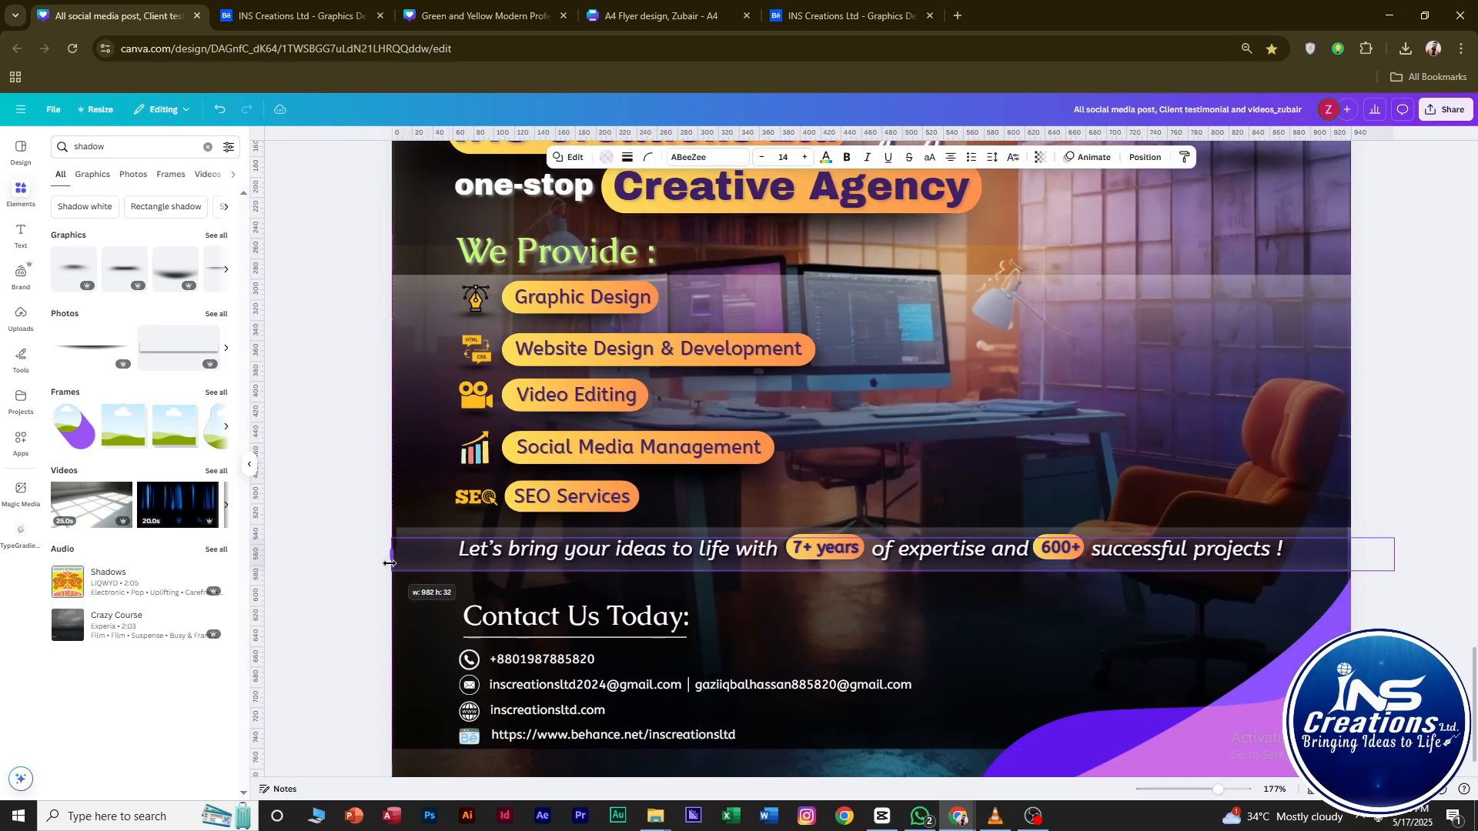
# Lock the lower dark gradient overlay and stretch the closing-line band's left end slightly past the page edge.
pyautogui.click(1165, 518)
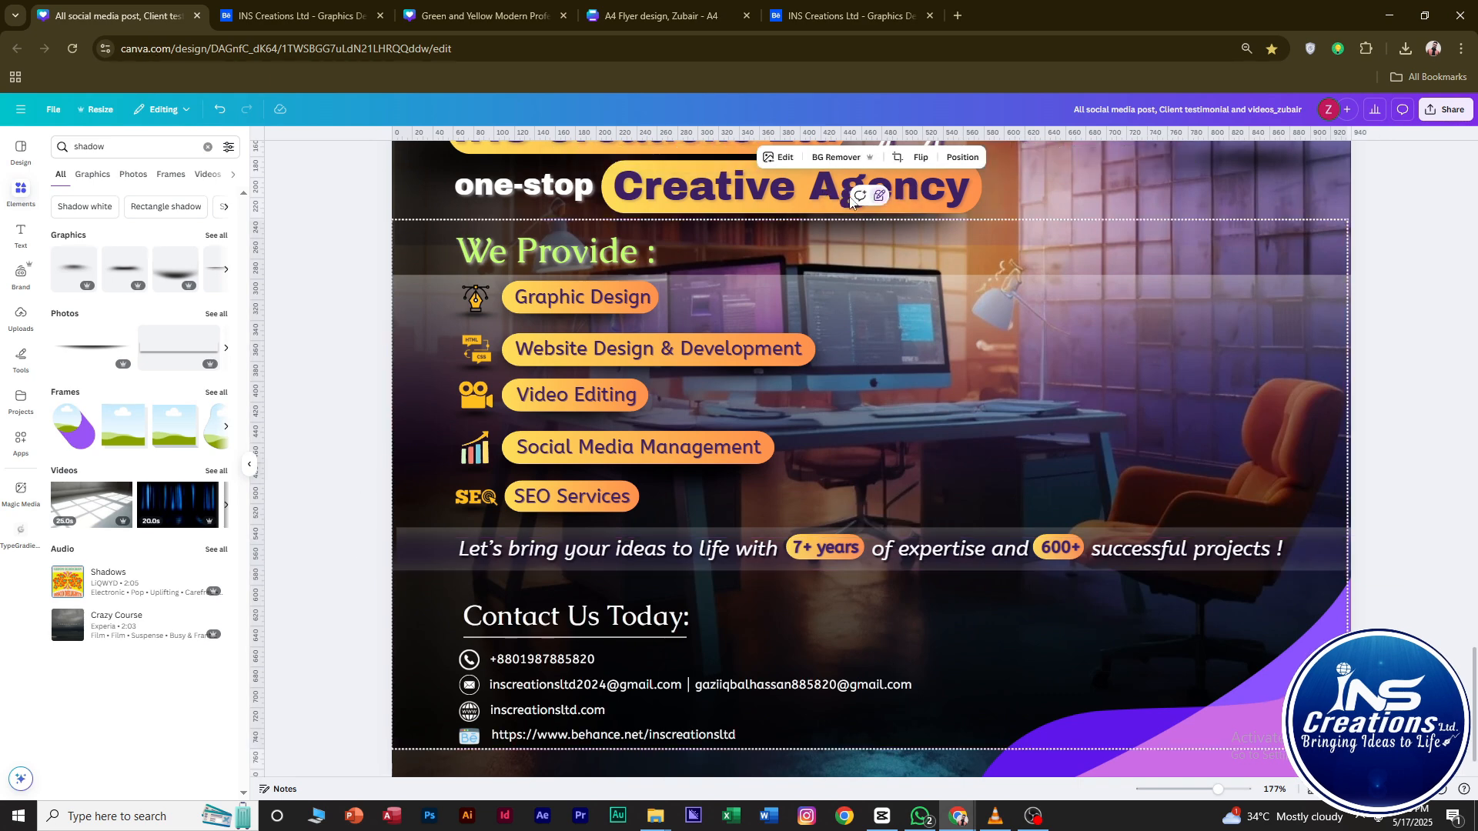
pyautogui.click(1304, 531)
pyautogui.moveTo(394, 556); pyautogui.dragTo(383, 558)
pyautogui.click(330, 566)
pyautogui.scroll(-5, 368, 574)
# Unlock the dark gradient overlay that spans the services and contact block.
pyautogui.click(895, 685)
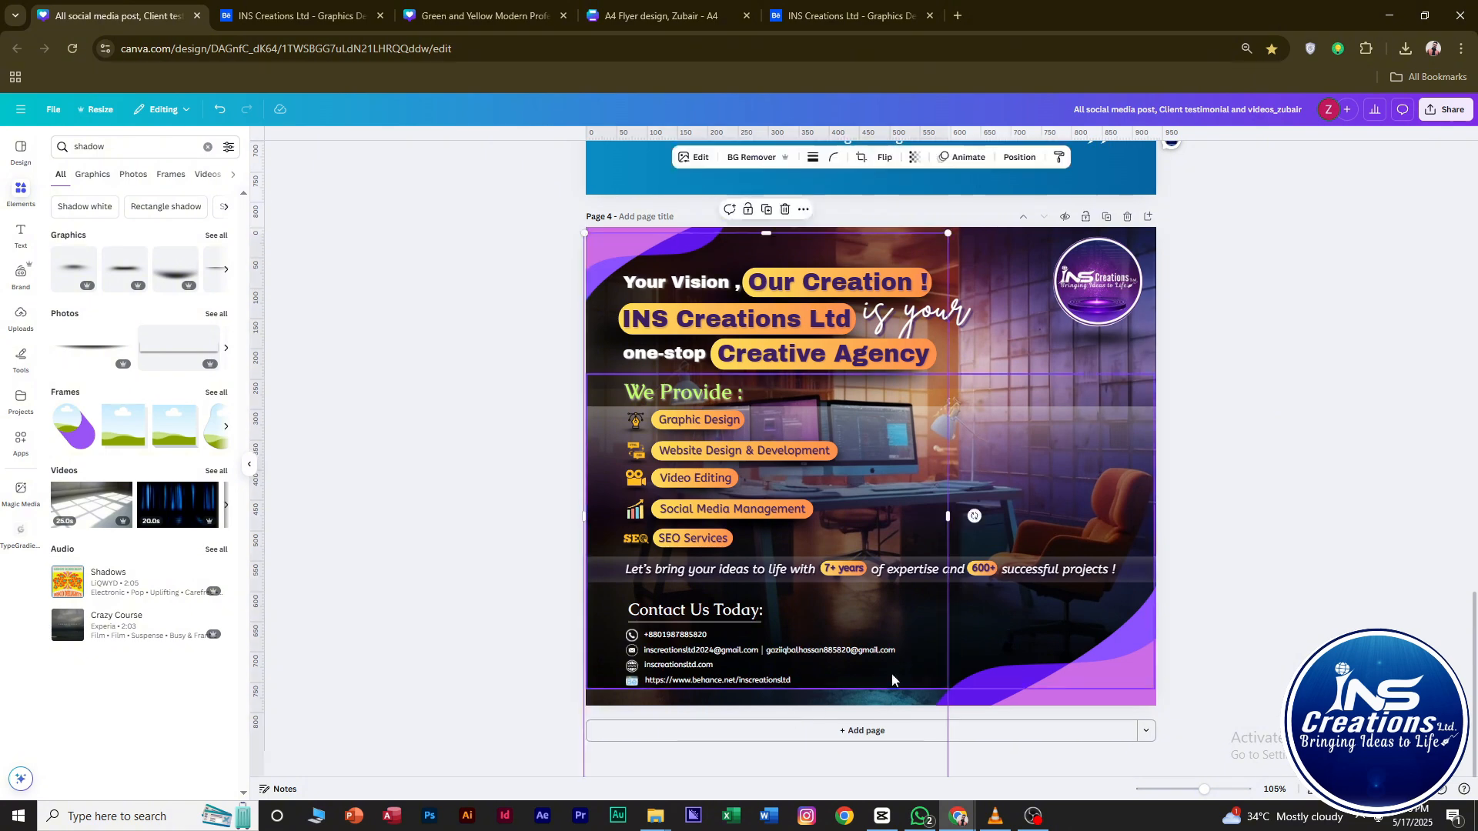
pyautogui.click(945, 684)
pyautogui.click(925, 681)
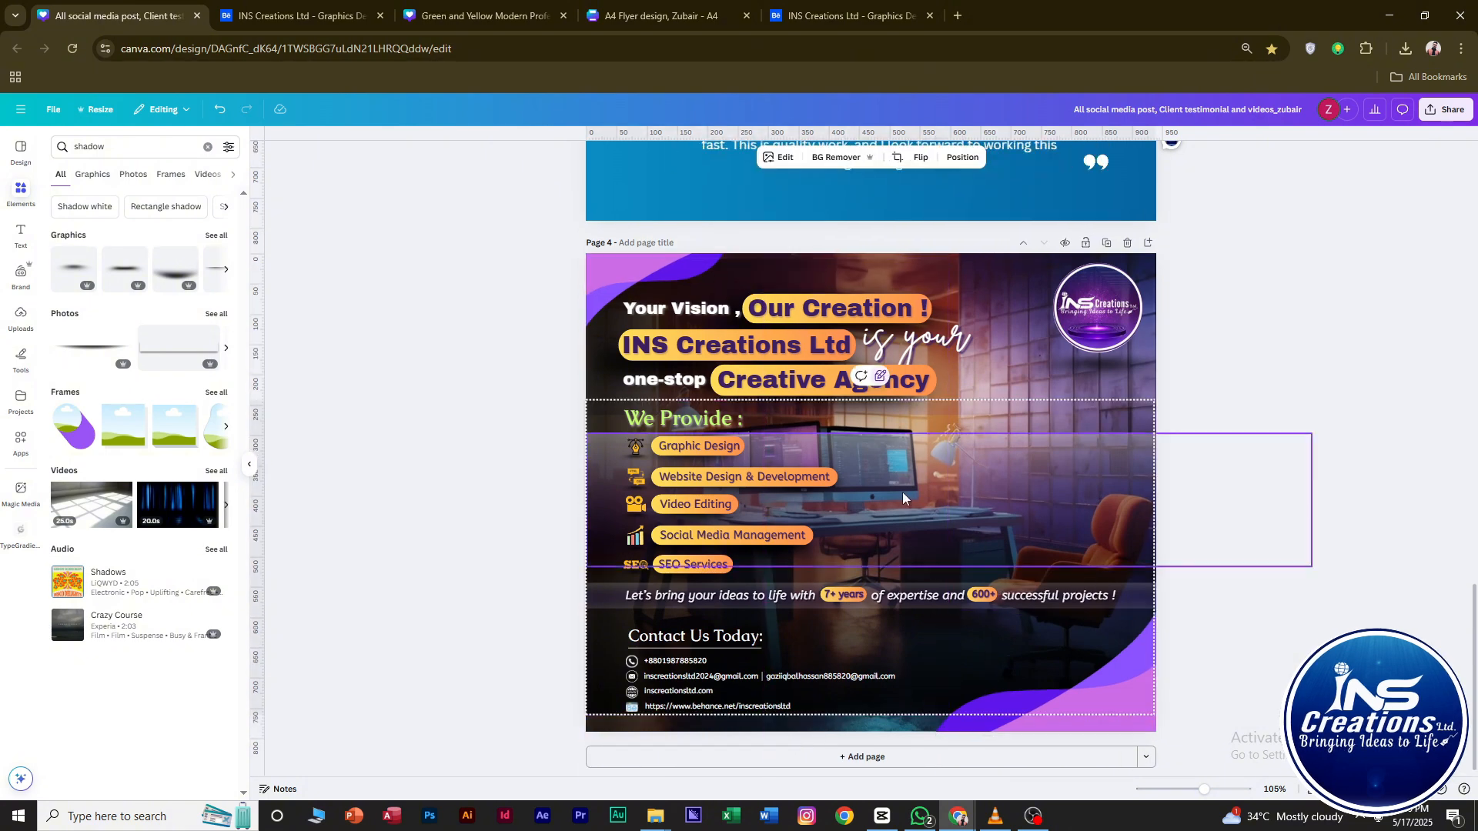
pyautogui.click(930, 697)
pyautogui.click(889, 717)
pyautogui.click(887, 716)
pyautogui.click(885, 718)
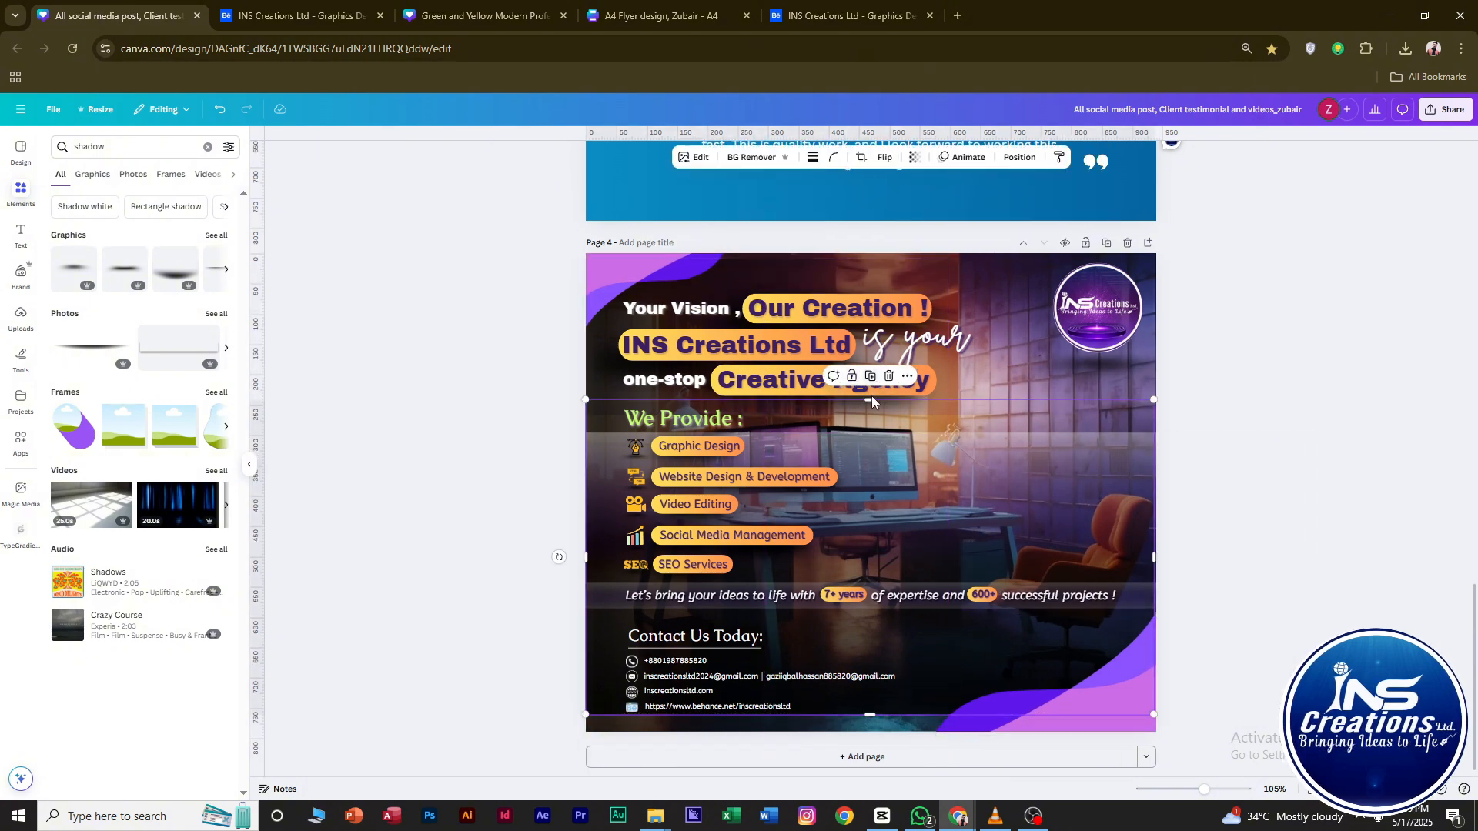
pyautogui.click(1278, 605)
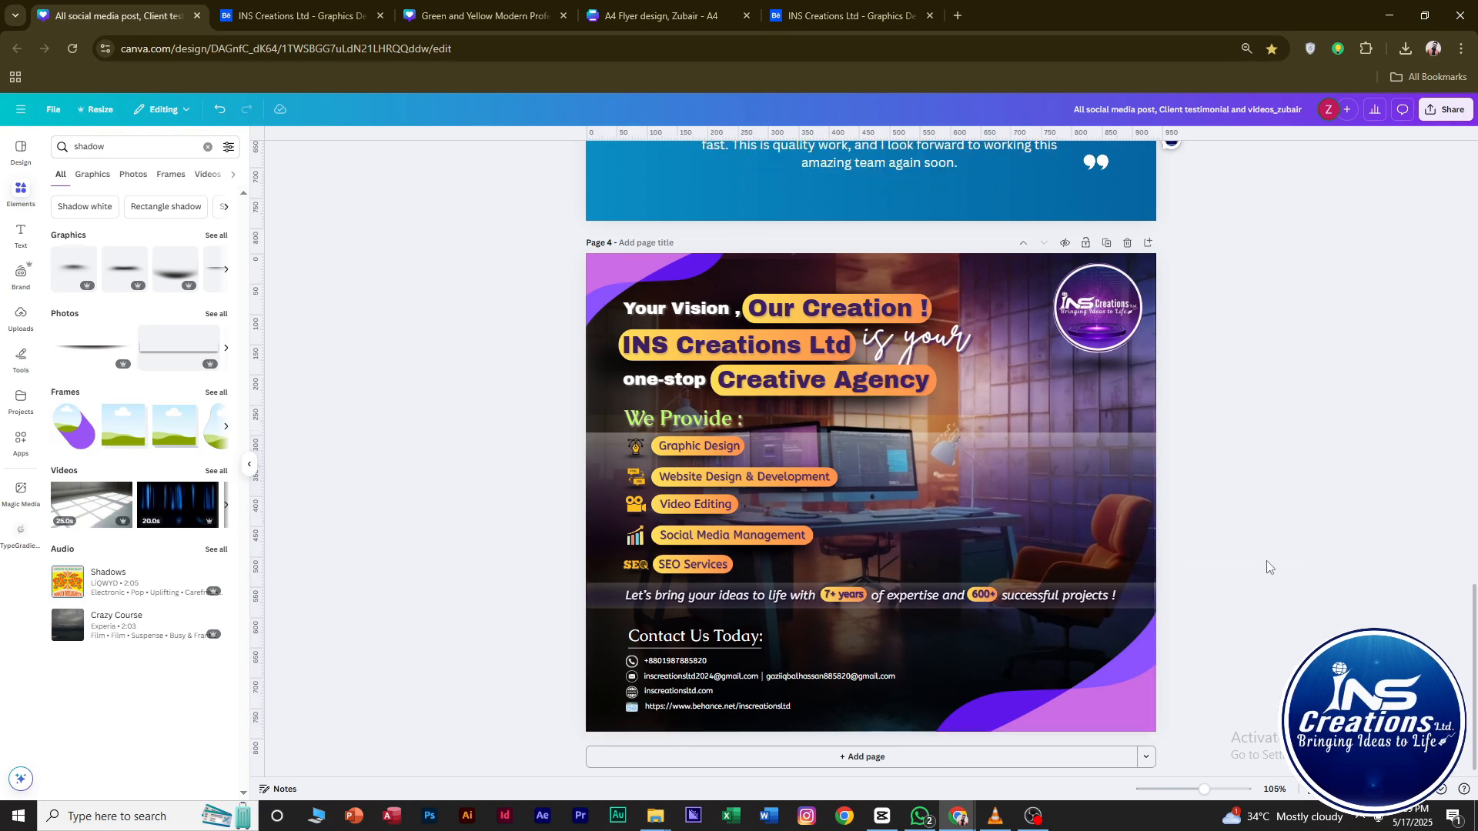
# Lock the upper dark gradient overlay behind the headline in place.
pyautogui.scroll(3, 838, 458)
pyautogui.click(477, 371)
pyautogui.click(425, 362)
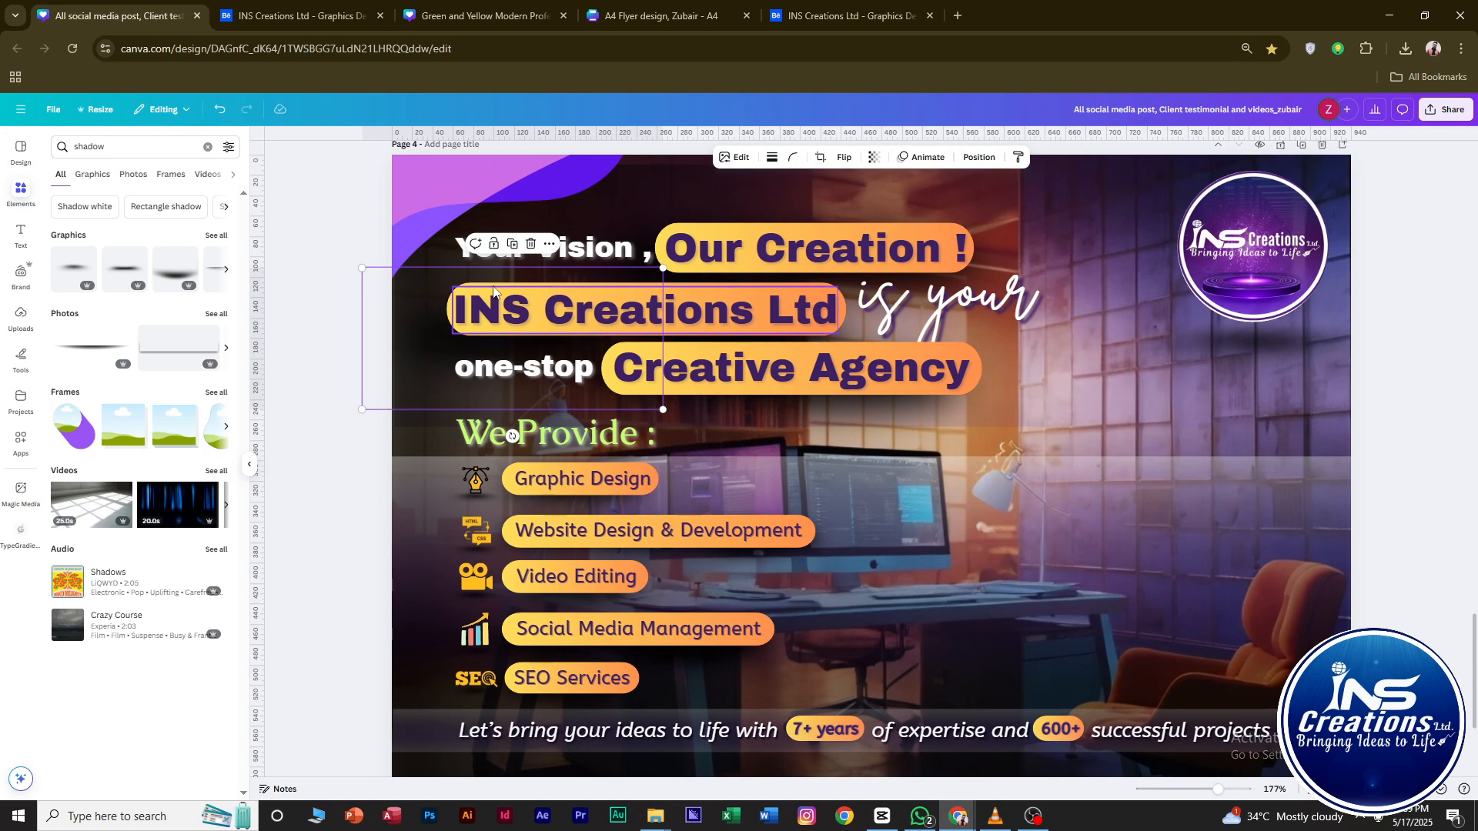
pyautogui.click(806, 381)
pyautogui.click(1018, 390)
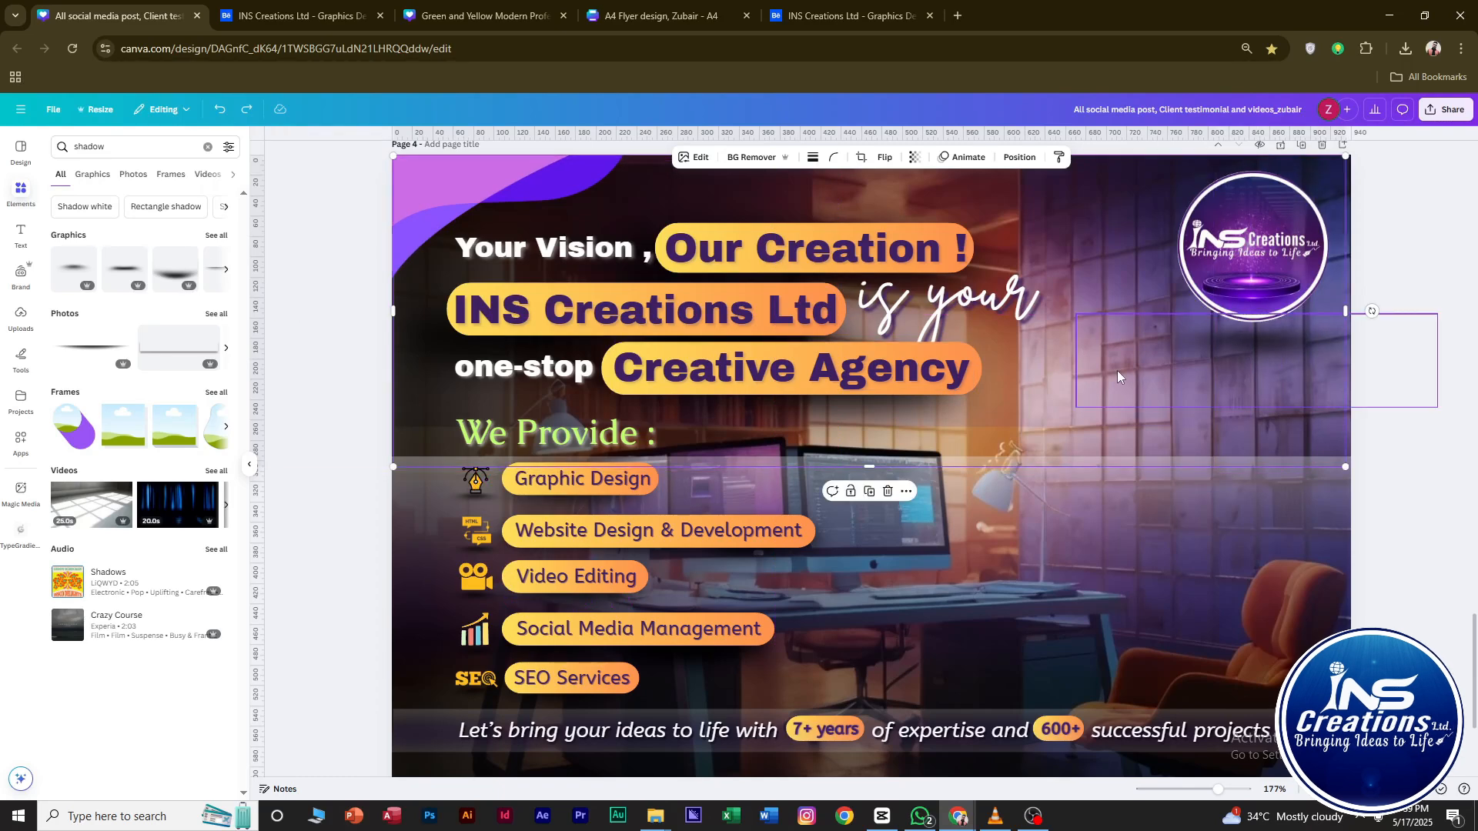
pyautogui.scroll(-3, 1116, 371)
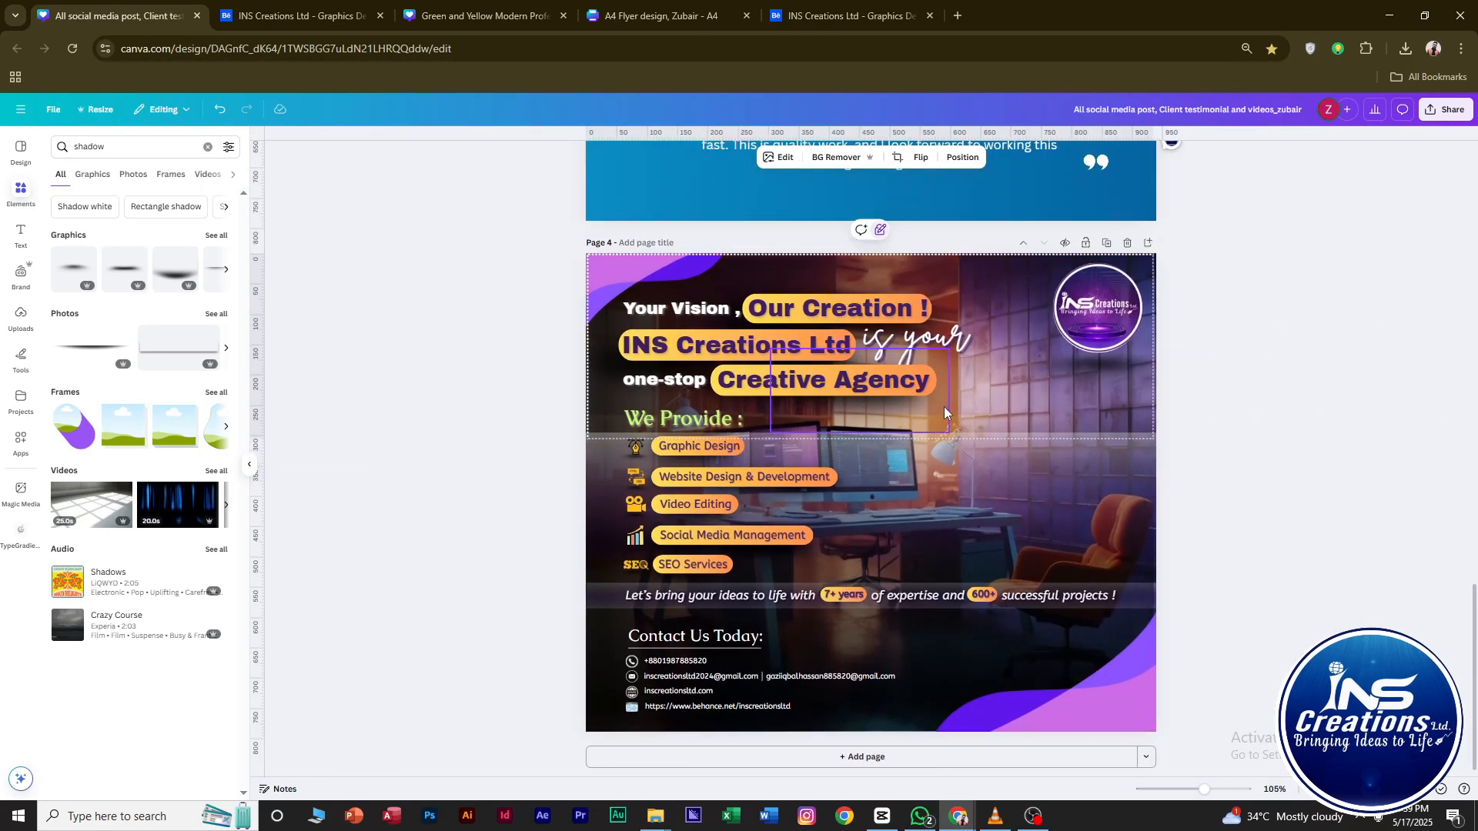
# Nudge the "one-stop Creative Agency" line, including its pill and shadows, slightly down.
pyautogui.click(609, 376)
pyautogui.press('Down')
pyautogui.press('Down')
pyautogui.press('Down')
pyautogui.press('Down')
pyautogui.press('Down')
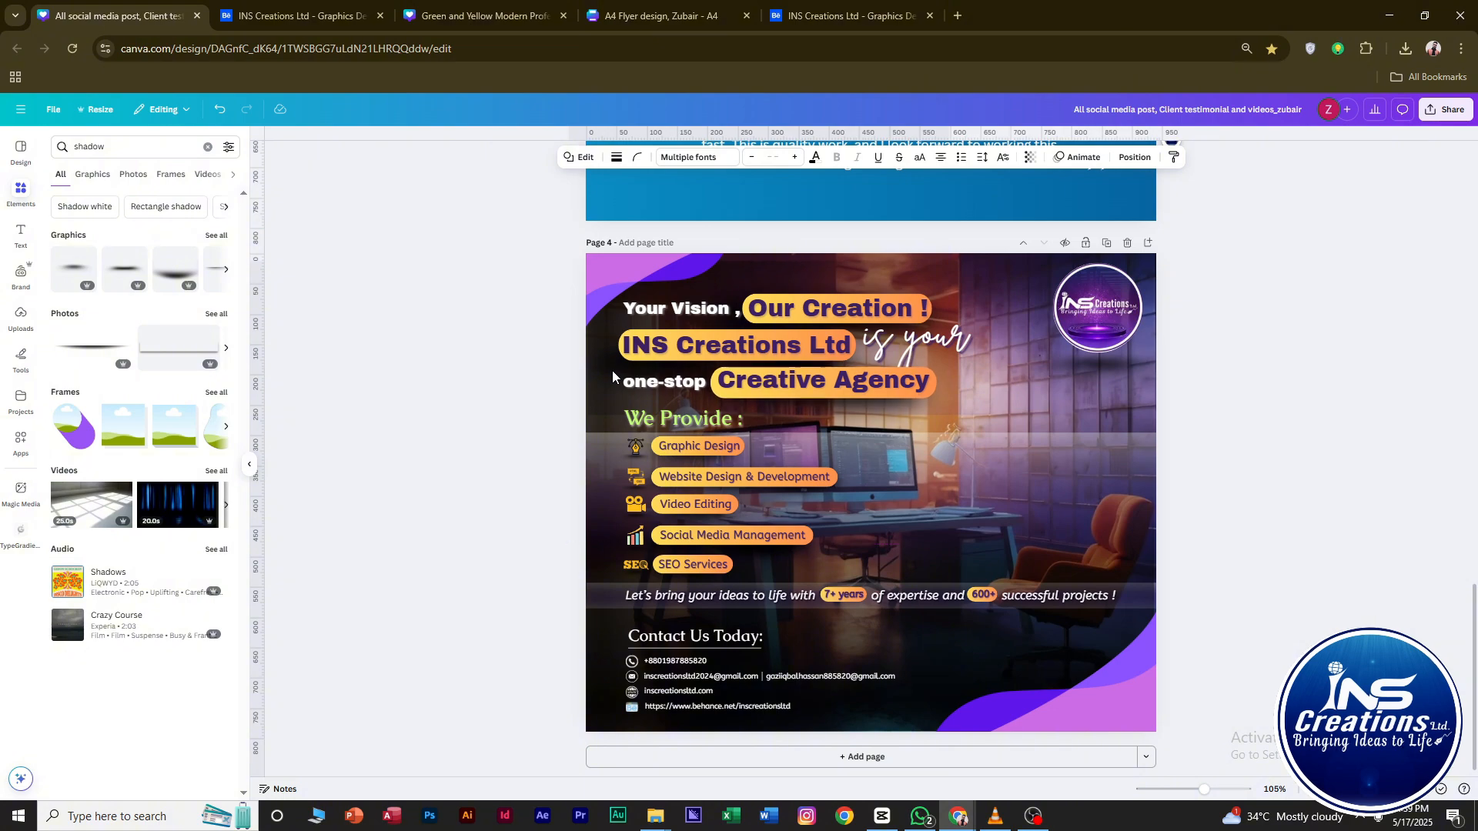
pyautogui.scroll(3, 672, 361)
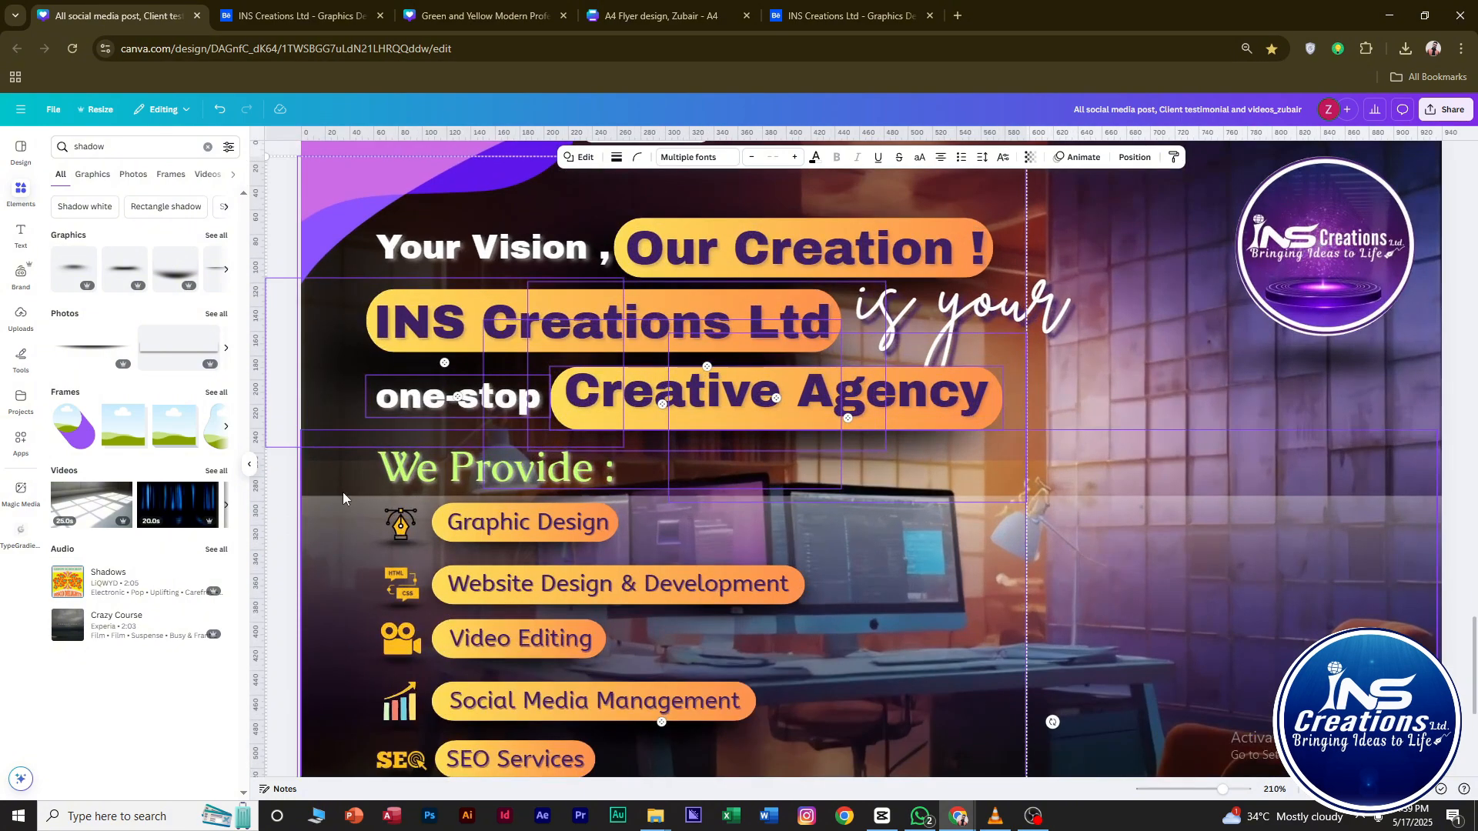
# Centre the "Creative Agency" text vertically within its gradient pill.
pyautogui.click(284, 497)
pyautogui.click(649, 422)
pyautogui.moveTo(648, 396); pyautogui.dragTo(651, 404)
pyautogui.hotkey('ctrl', 'z')
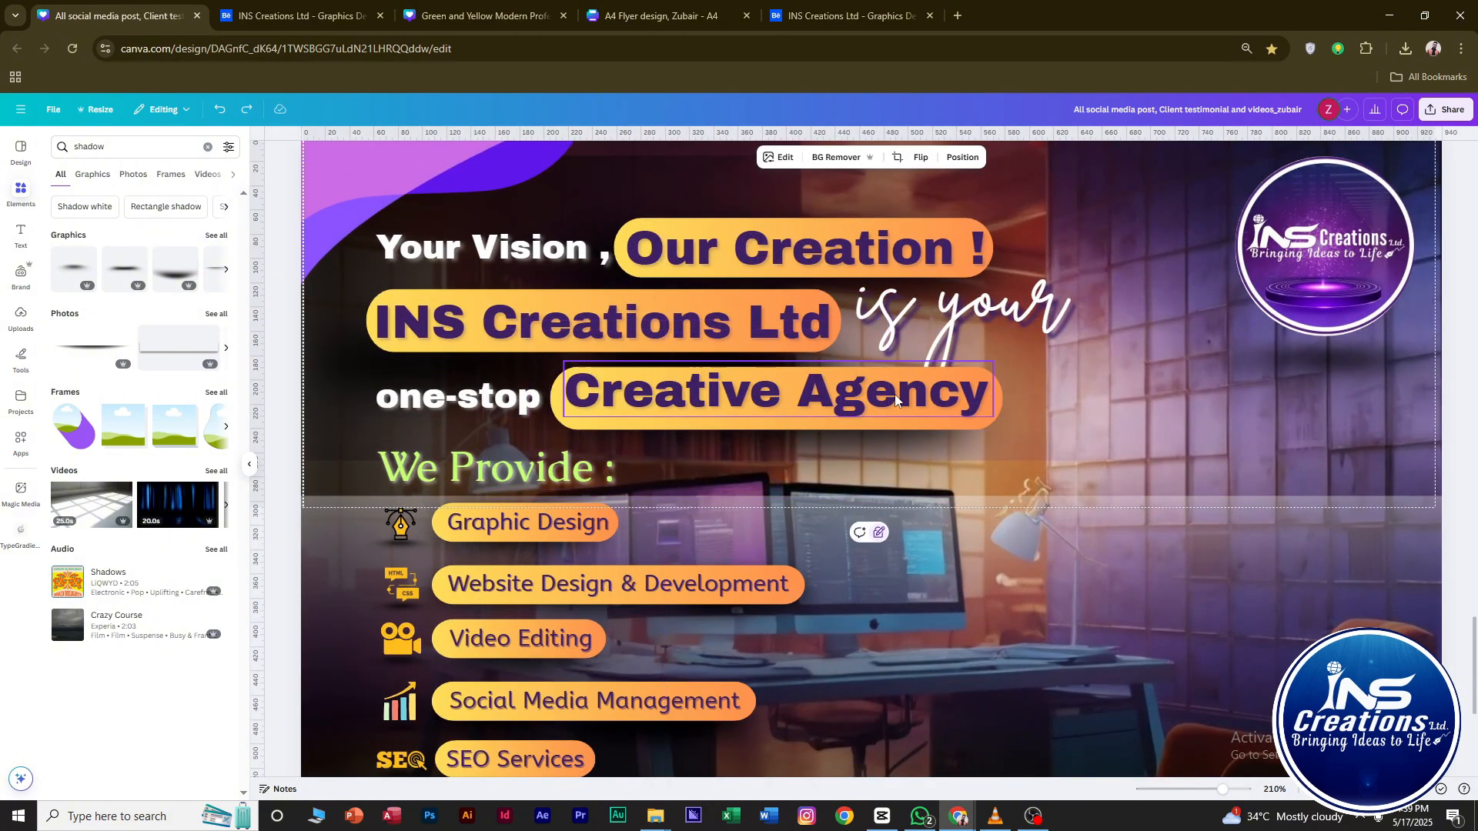
pyautogui.click(874, 398)
pyautogui.moveTo(789, 393); pyautogui.dragTo(789, 396)
pyautogui.click(848, 401)
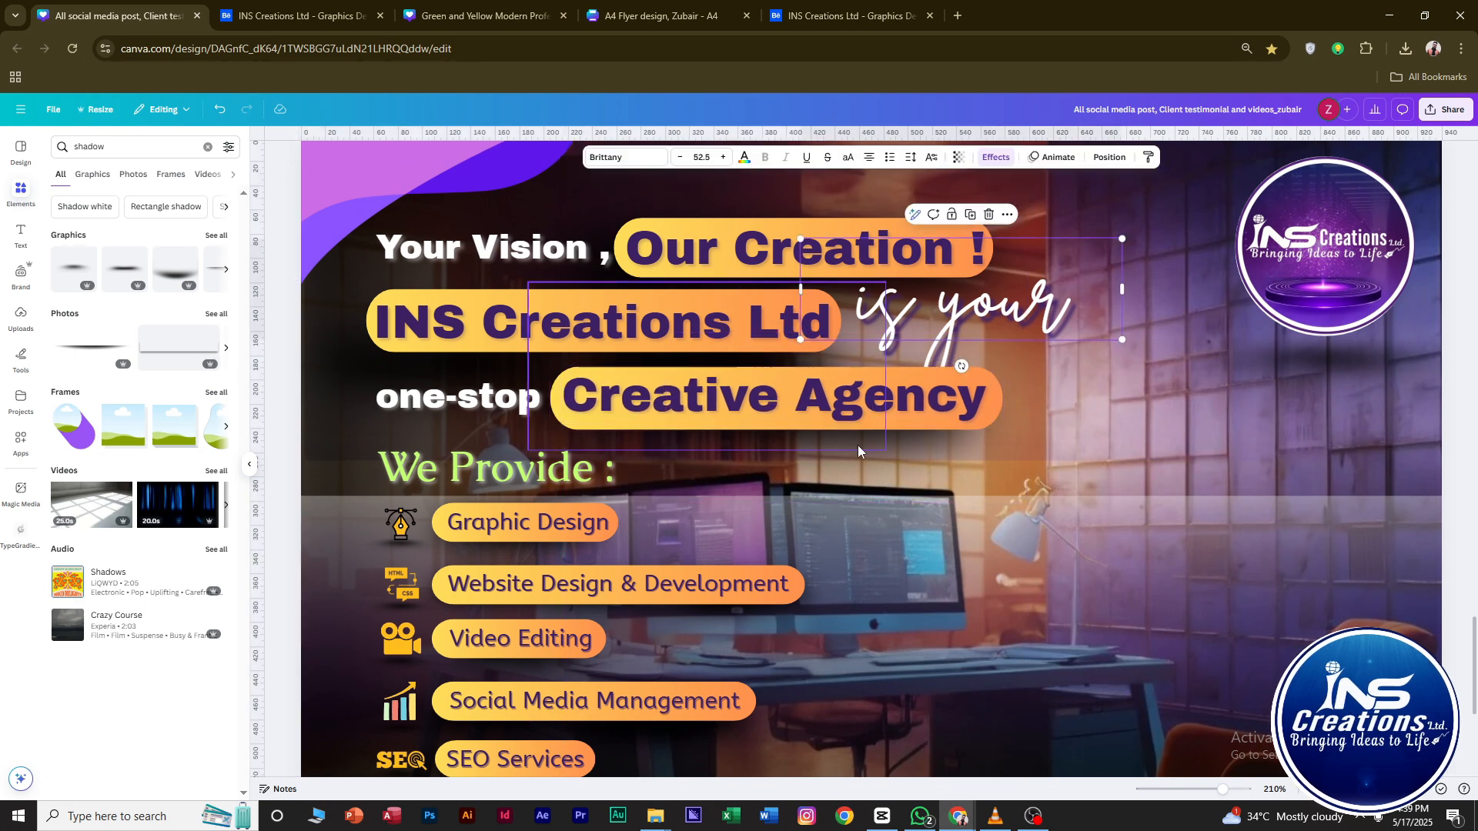
# Reposition the two soft shadows under the right and left parts of the Creative Agency pill.
pyautogui.moveTo(862, 451); pyautogui.dragTo(961, 475)
pyautogui.moveTo(863, 483); pyautogui.dragTo(658, 460)
pyautogui.moveTo(659, 460); pyautogui.dragTo(672, 462)
pyautogui.click(909, 462)
pyautogui.click(1302, 385)
# Nudge both soft shadows under the Creative Agency pill slightly up towards its lower edge.
pyautogui.scroll(-4, 1301, 408)
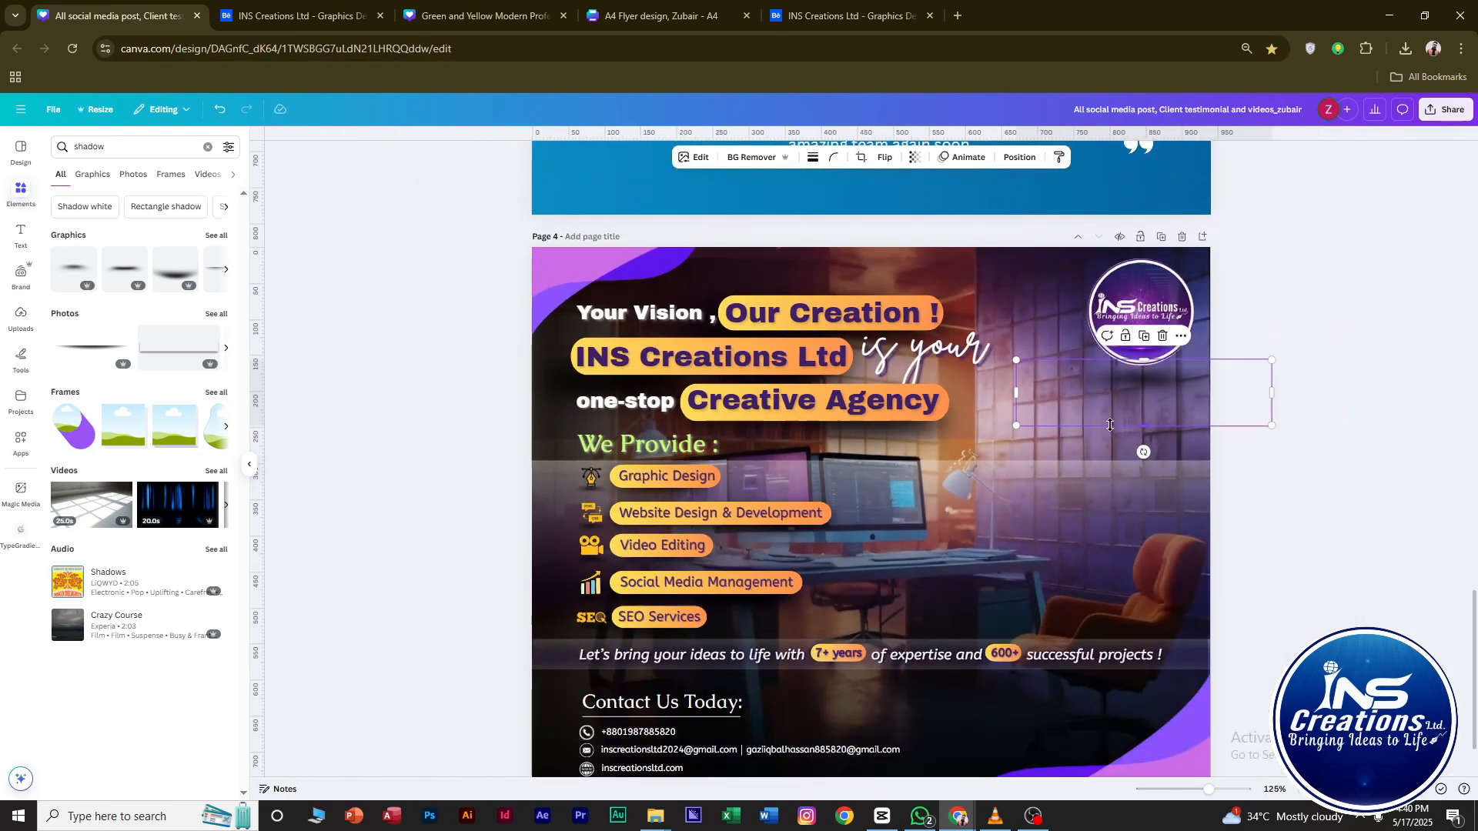
pyautogui.click(1252, 593)
pyautogui.click(907, 436)
pyautogui.moveTo(909, 437); pyautogui.dragTo(908, 432)
pyautogui.click(772, 435)
pyautogui.moveTo(772, 435); pyautogui.dragTo(772, 429)
pyautogui.click(1078, 505)
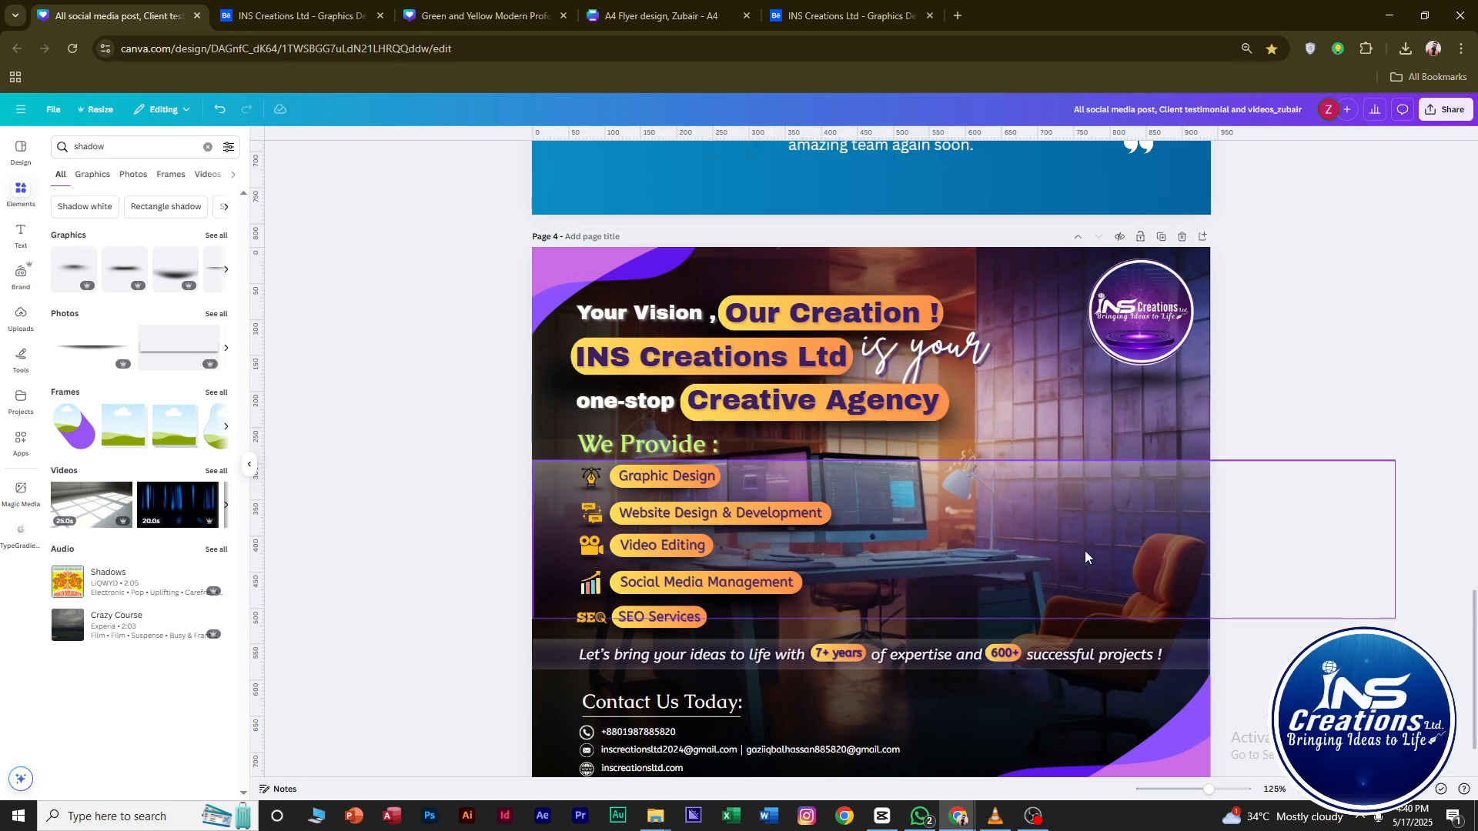
# Change the text colour of the "We Provide :" heading to white.
pyautogui.scroll(-2, 1086, 557)
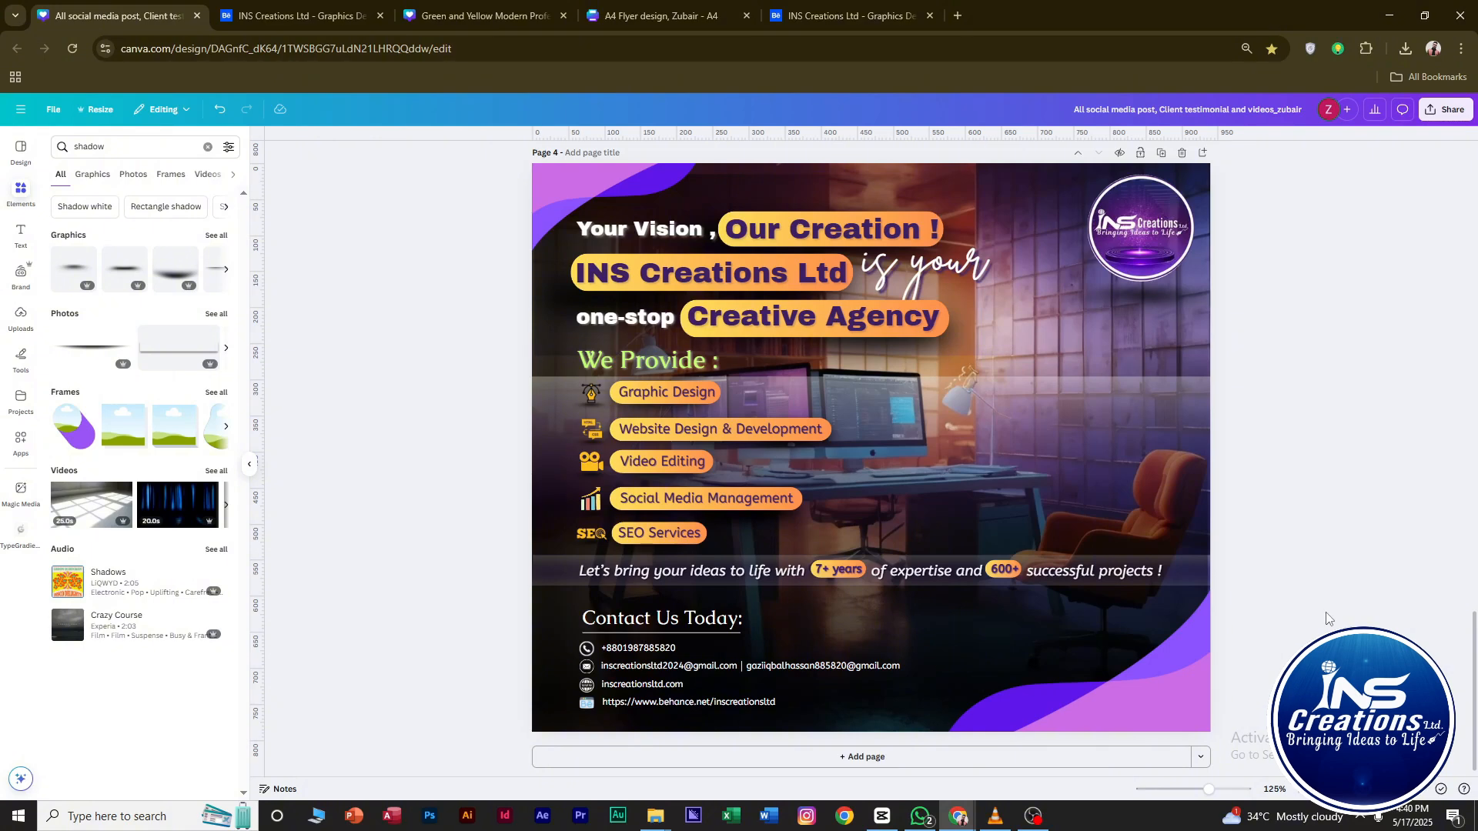
pyautogui.scroll(2, 1240, 486)
pyautogui.click(685, 433)
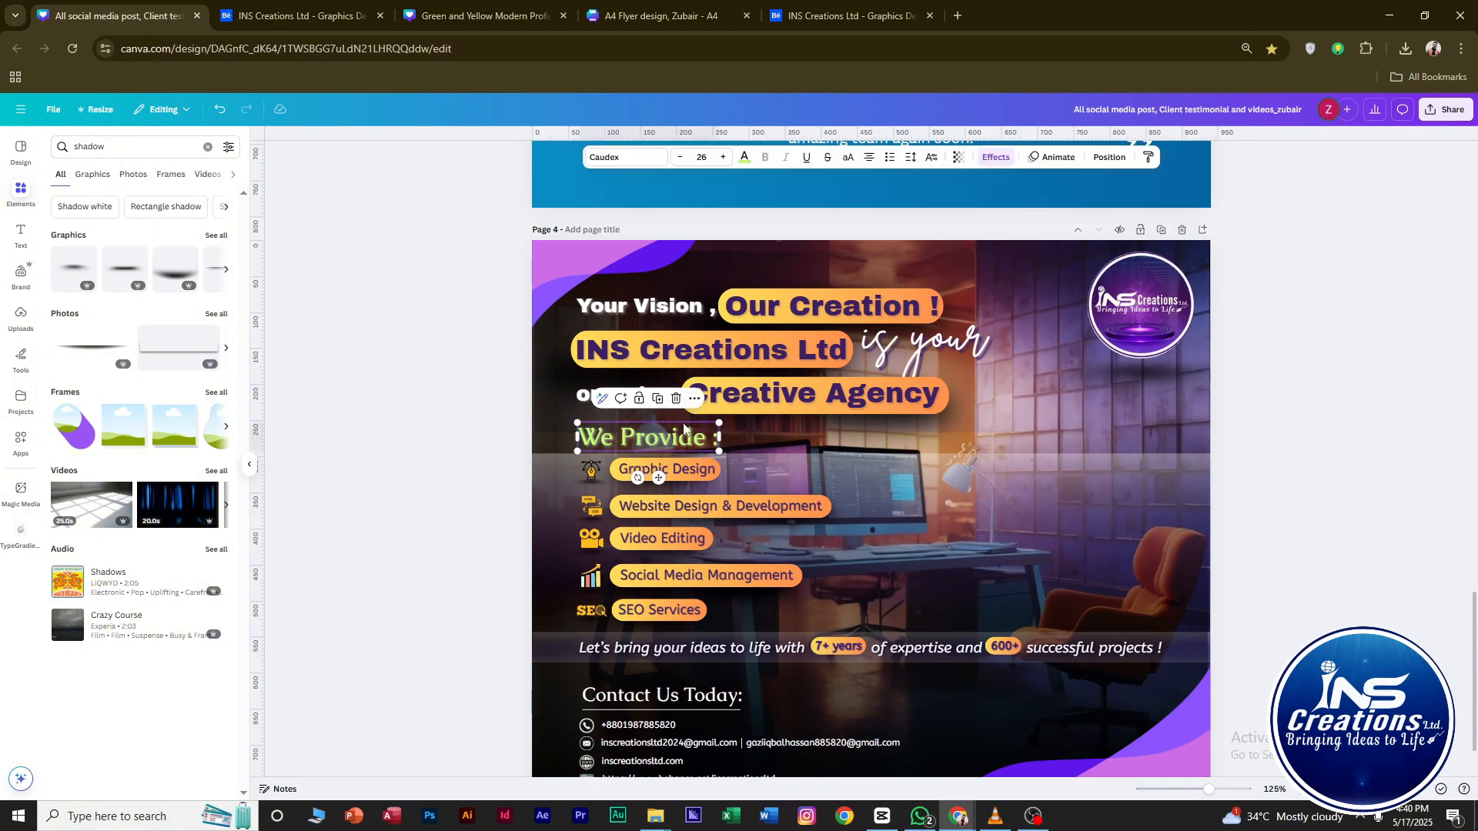
pyautogui.click(744, 158)
pyautogui.click(1284, 405)
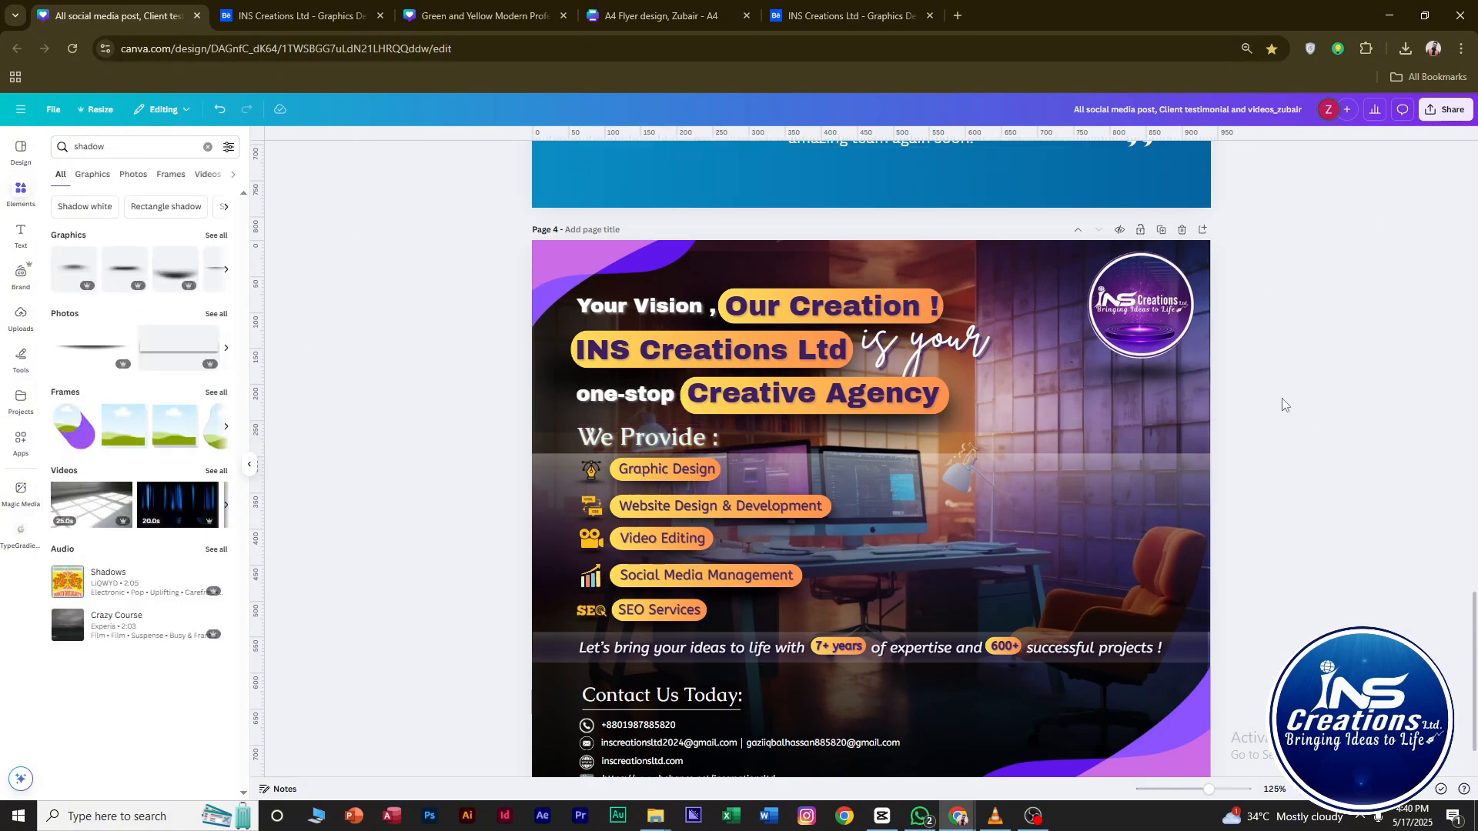
pyautogui.scroll(-1, 1093, 531)
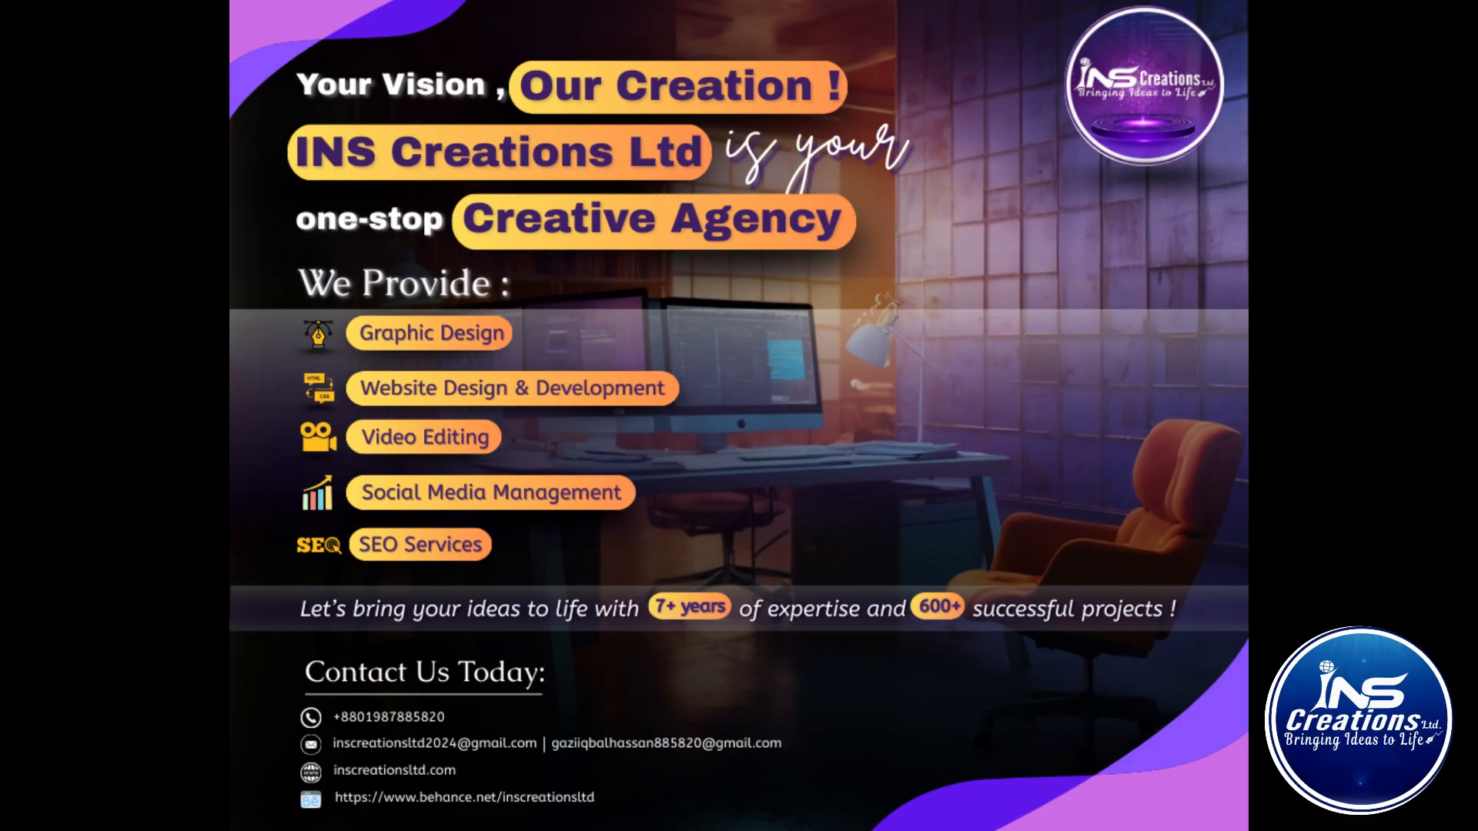